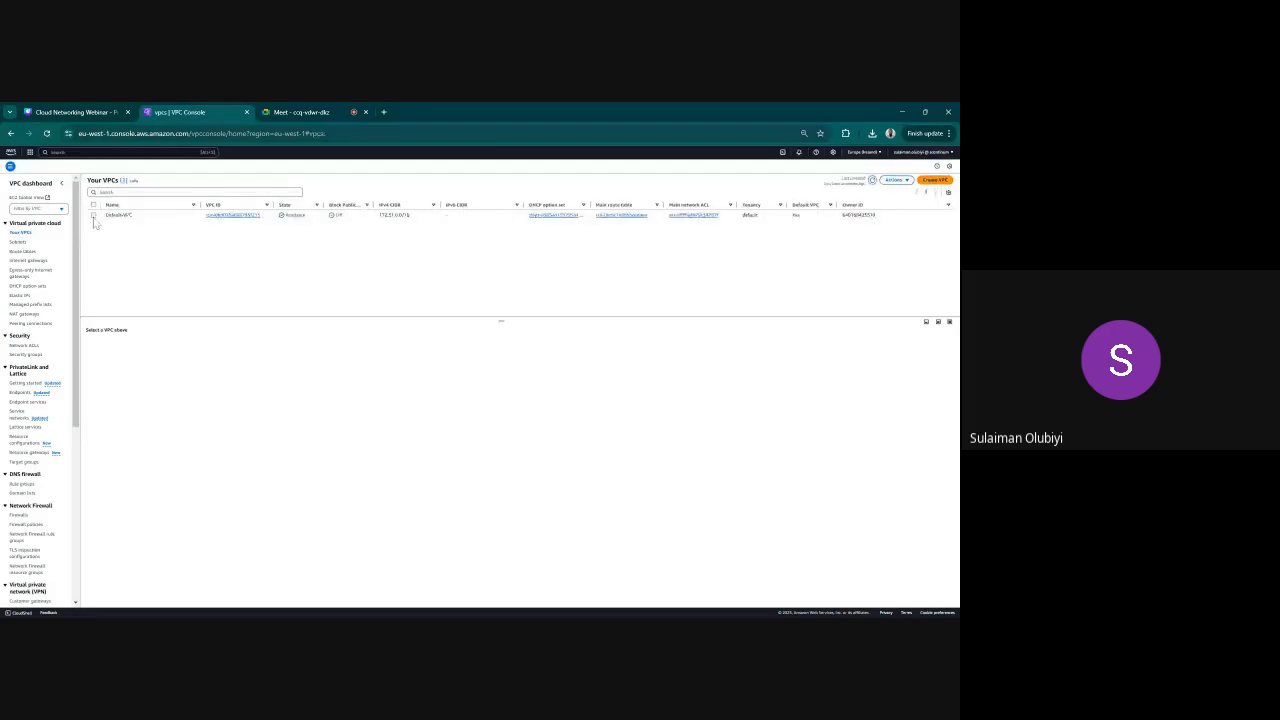
Delete Default-VPC, acknowledging the default VPC deletion and confirming with the phrase "delete default vpc"
click(93, 216)
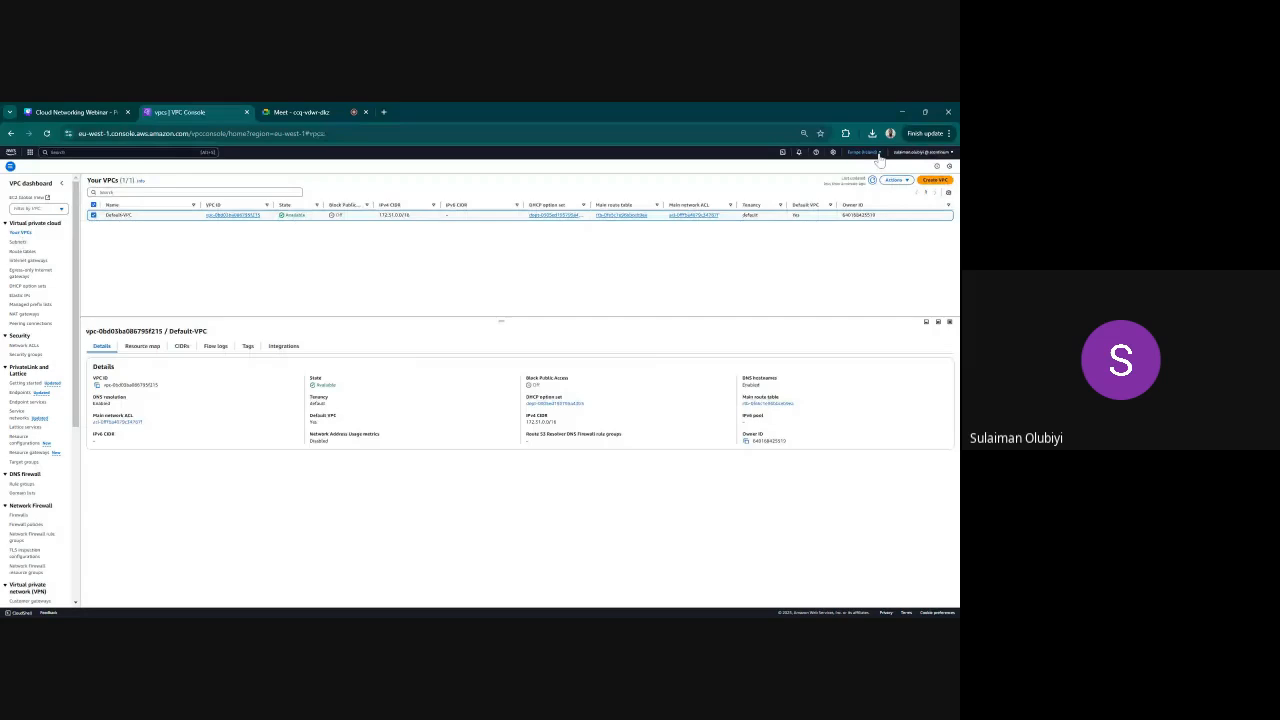
click(876, 153)
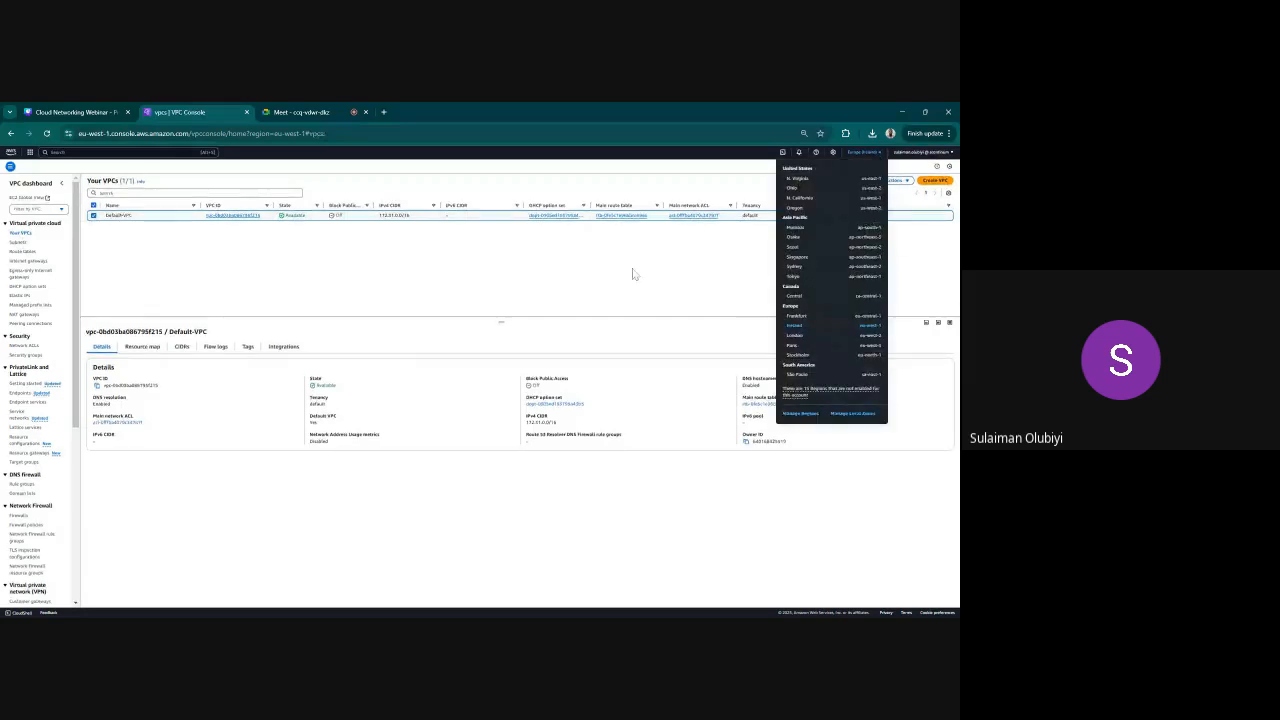
click(895, 180)
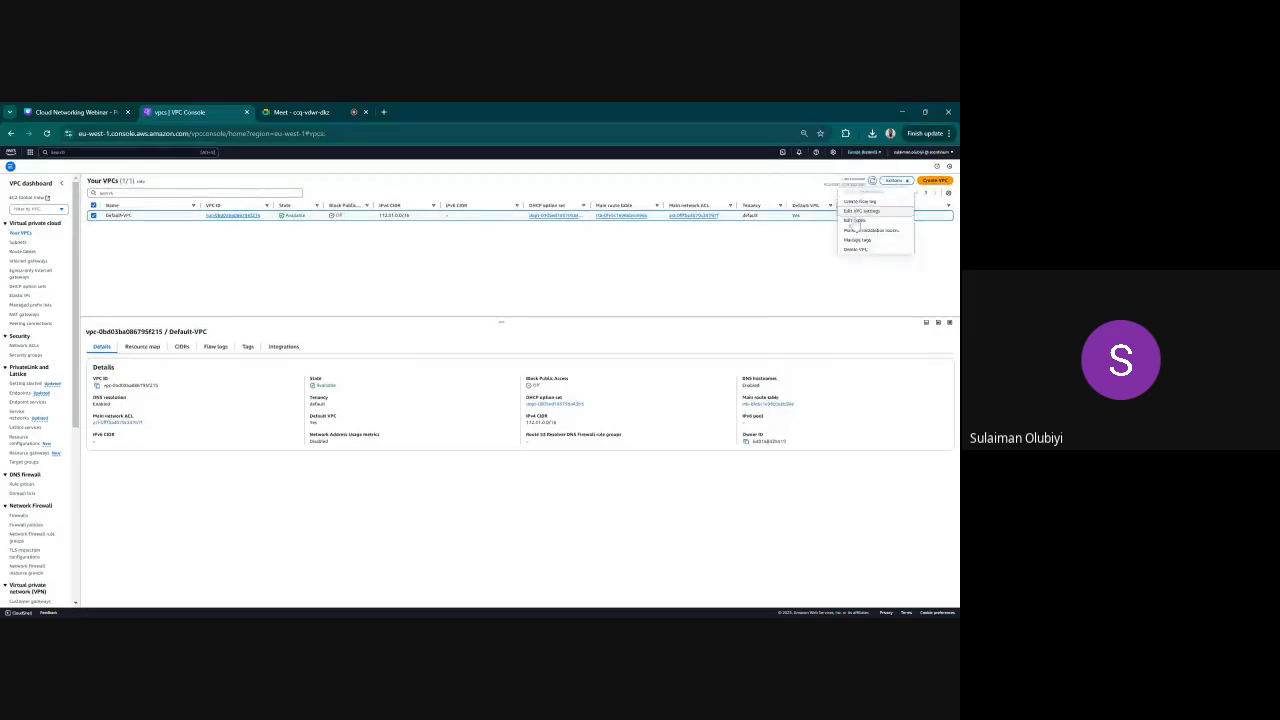
click(860, 249)
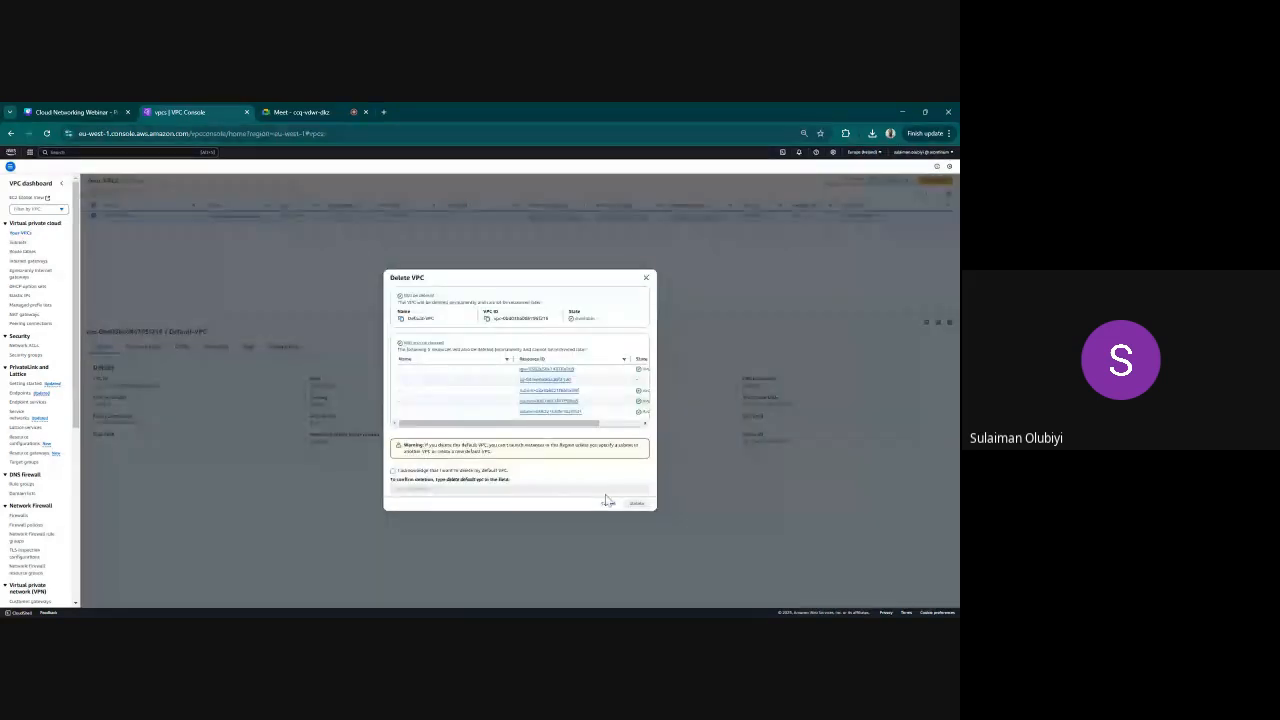
click(405, 471)
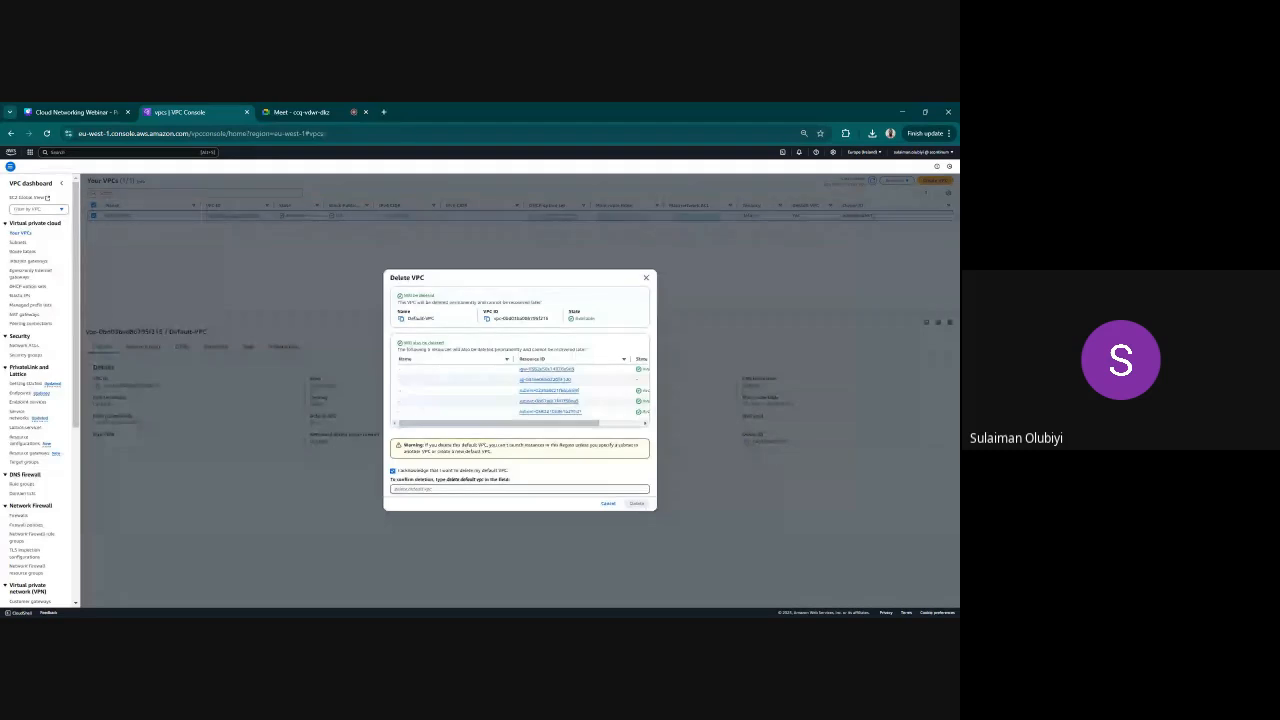
text(de)
text(lete default vpc)
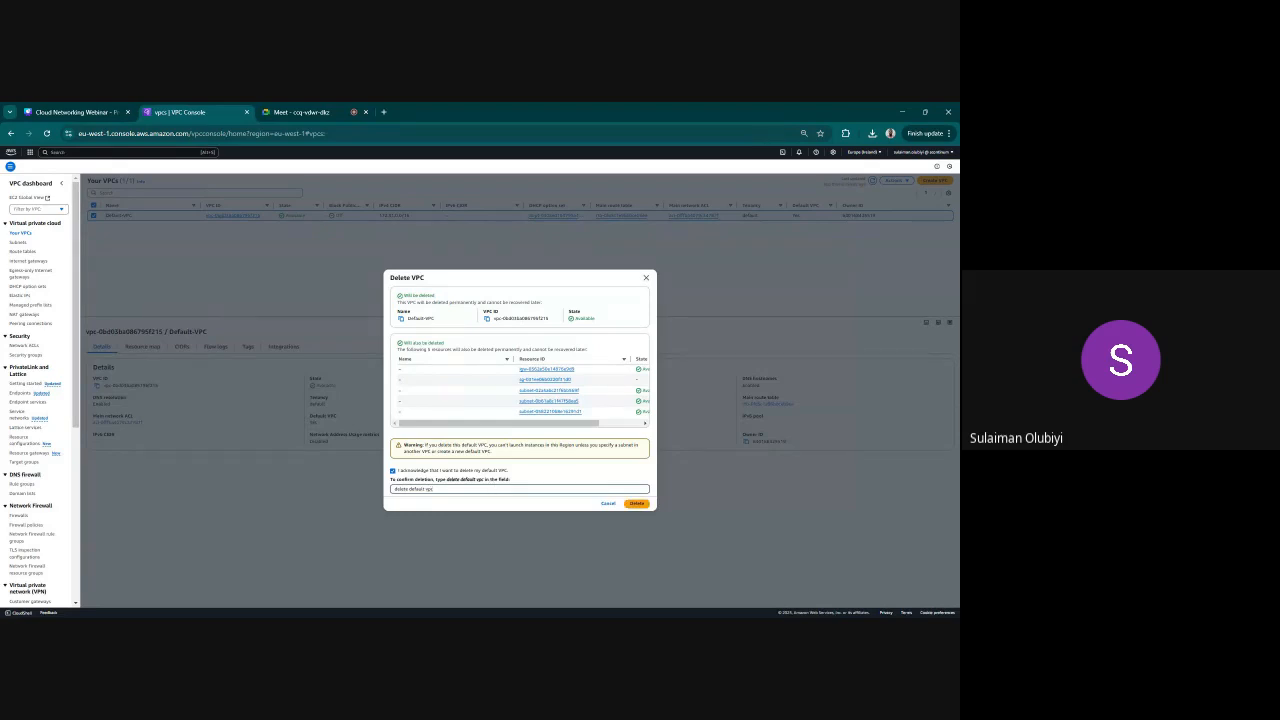
click(636, 503)
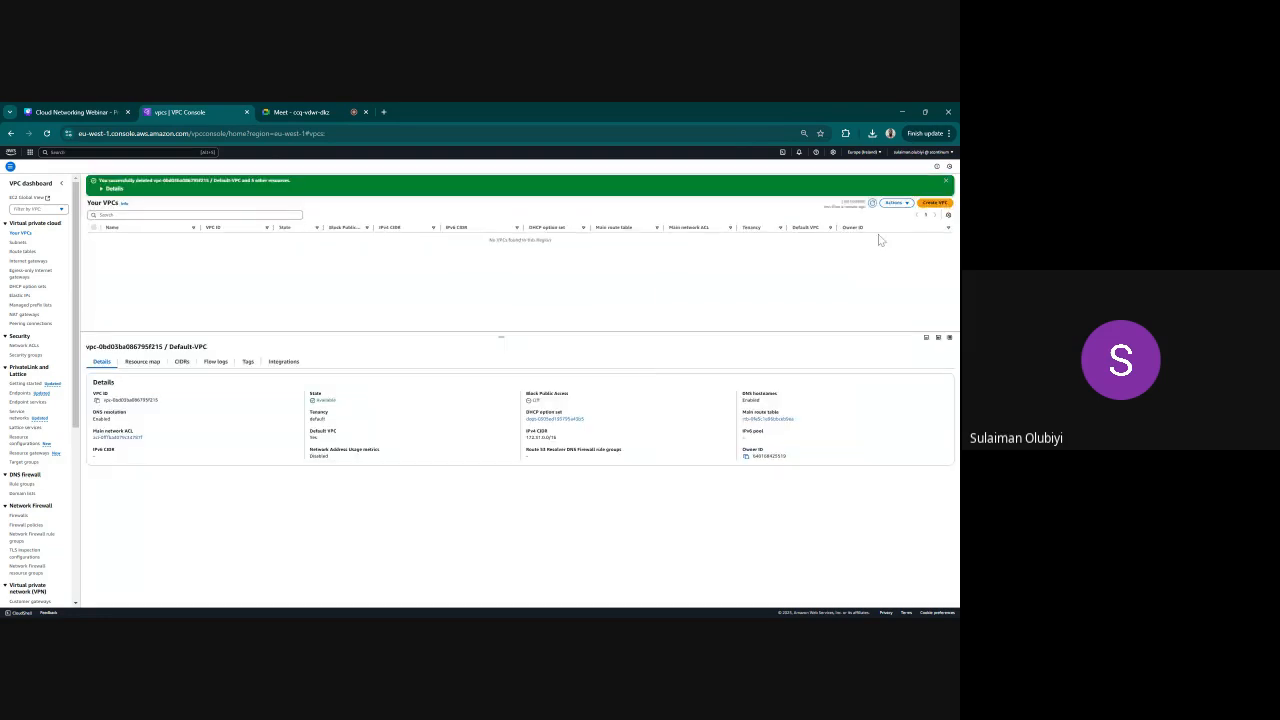
click(946, 181)
click(932, 181)
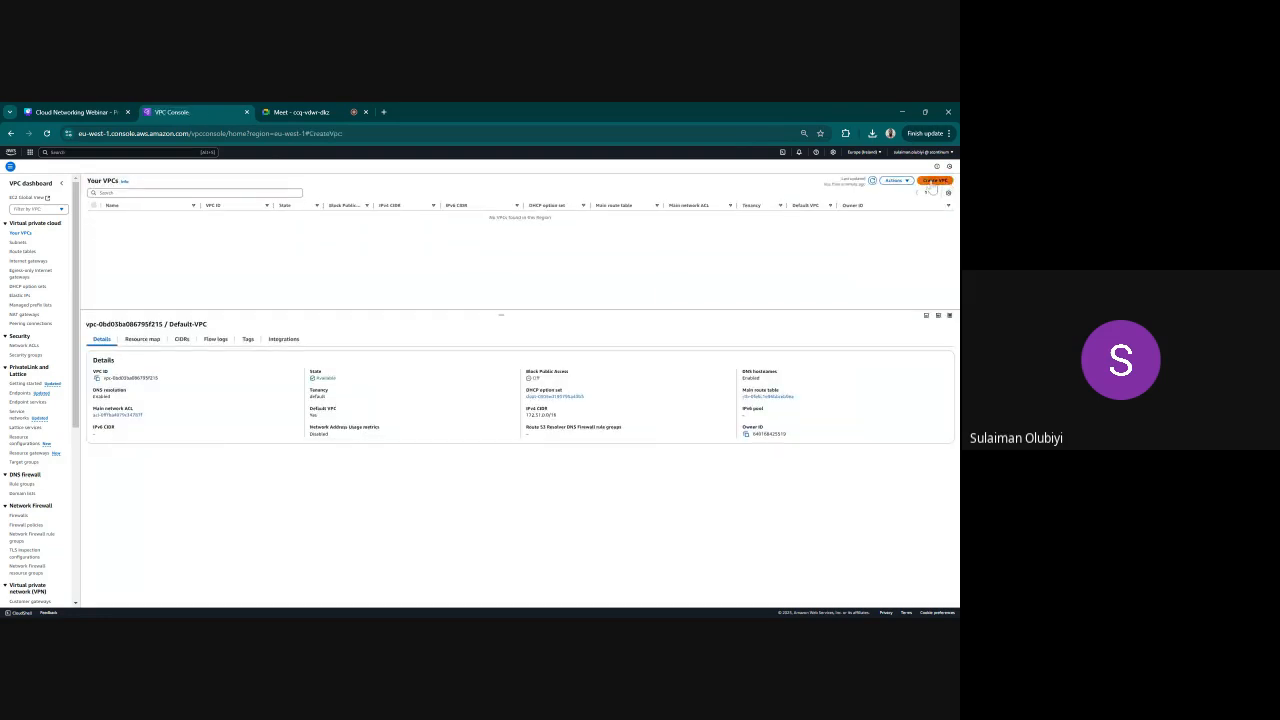
click(381, 241)
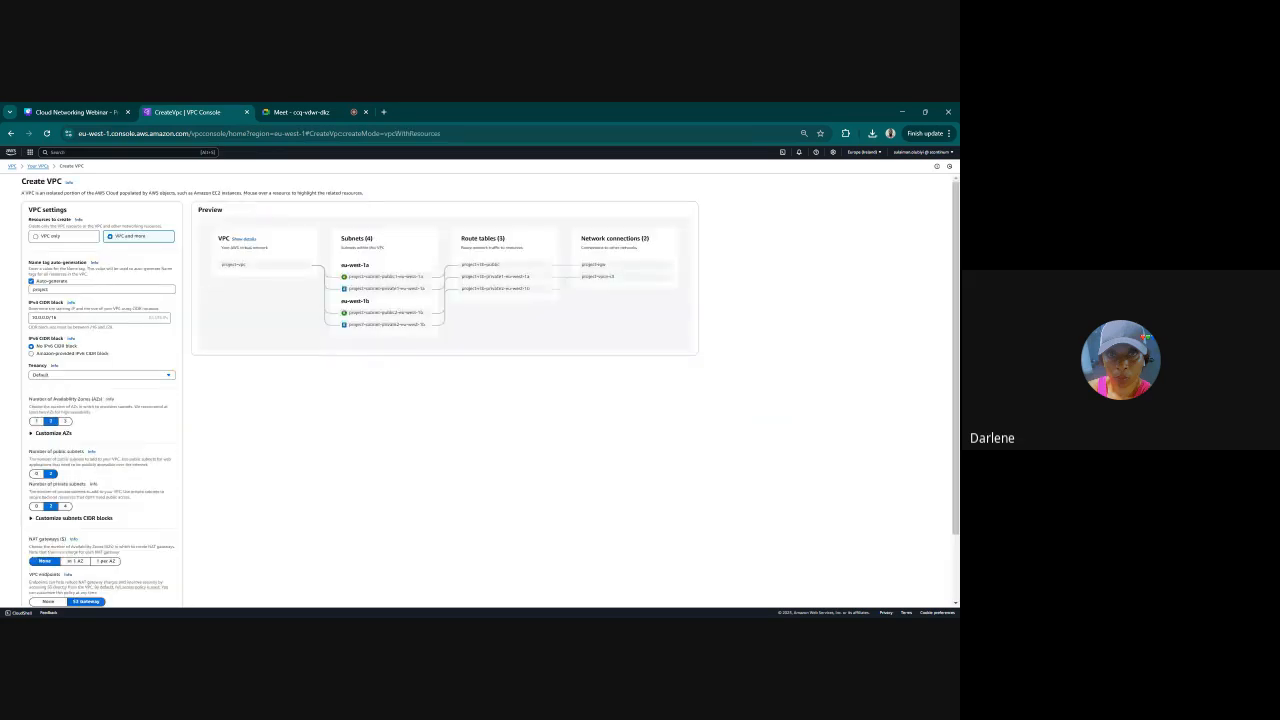
click(64, 238)
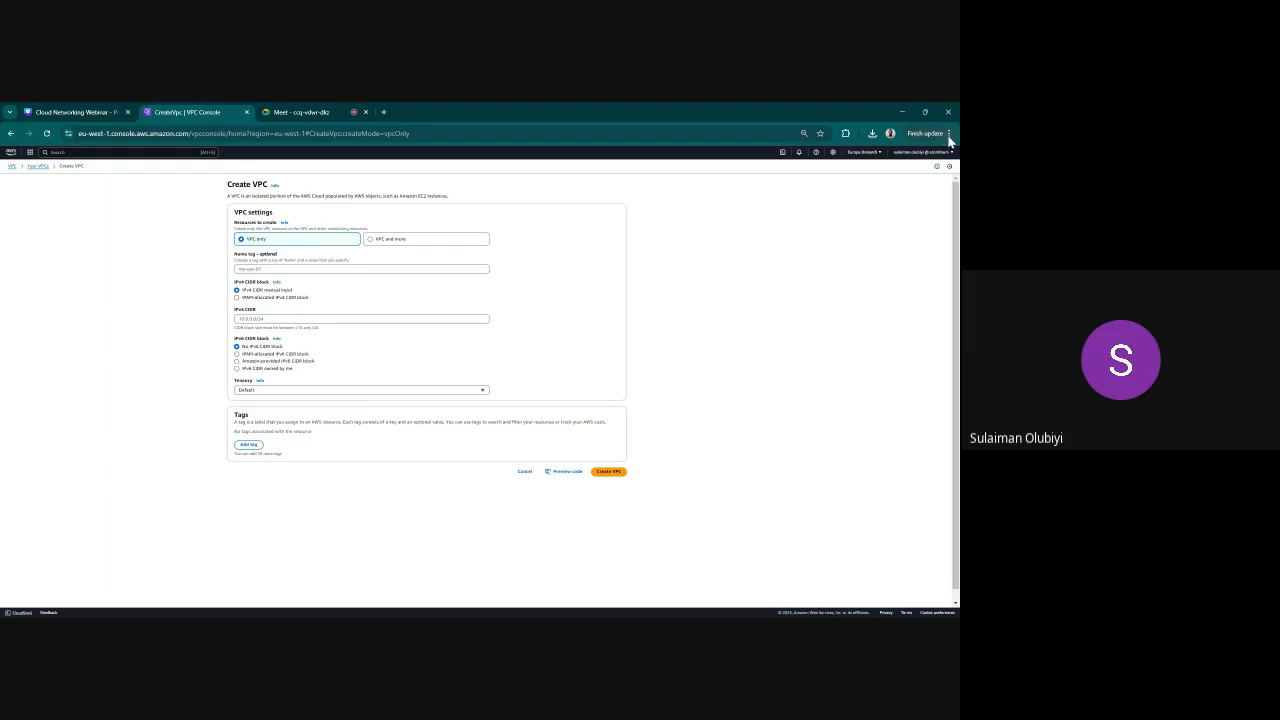
key(ctrl+plus)
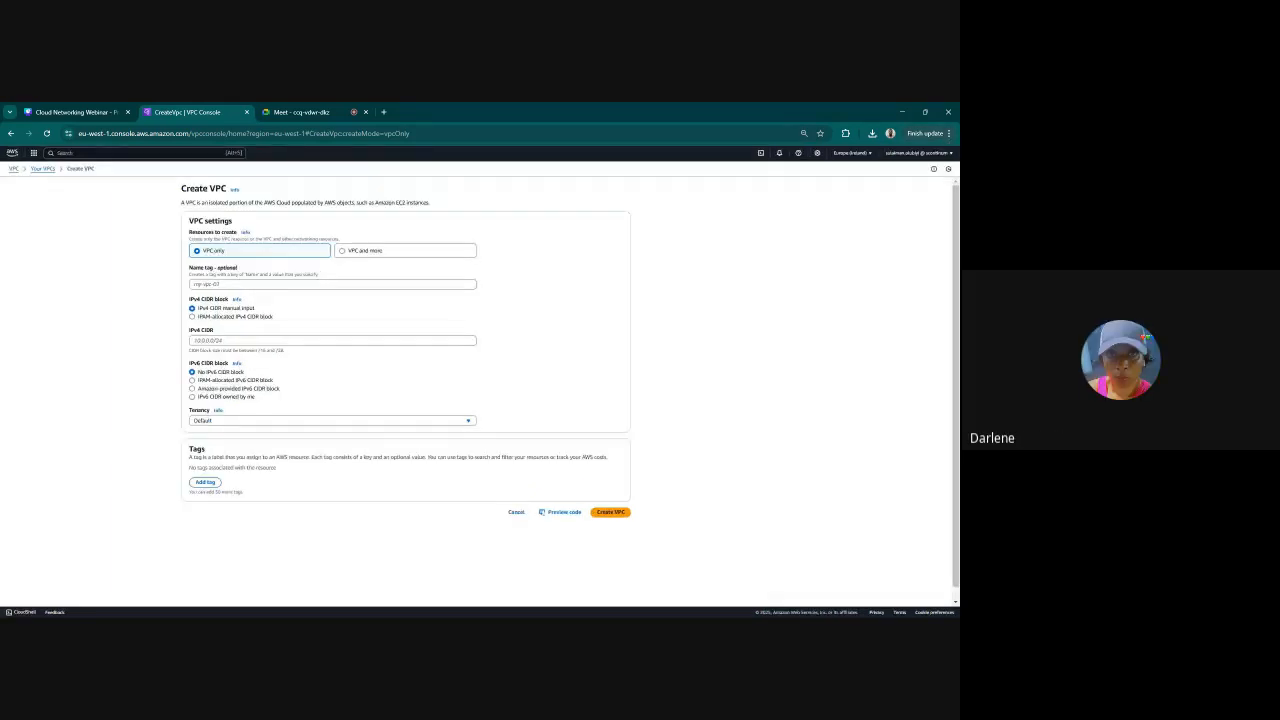
key(ctrl+plus)
key(ctrl+plus)
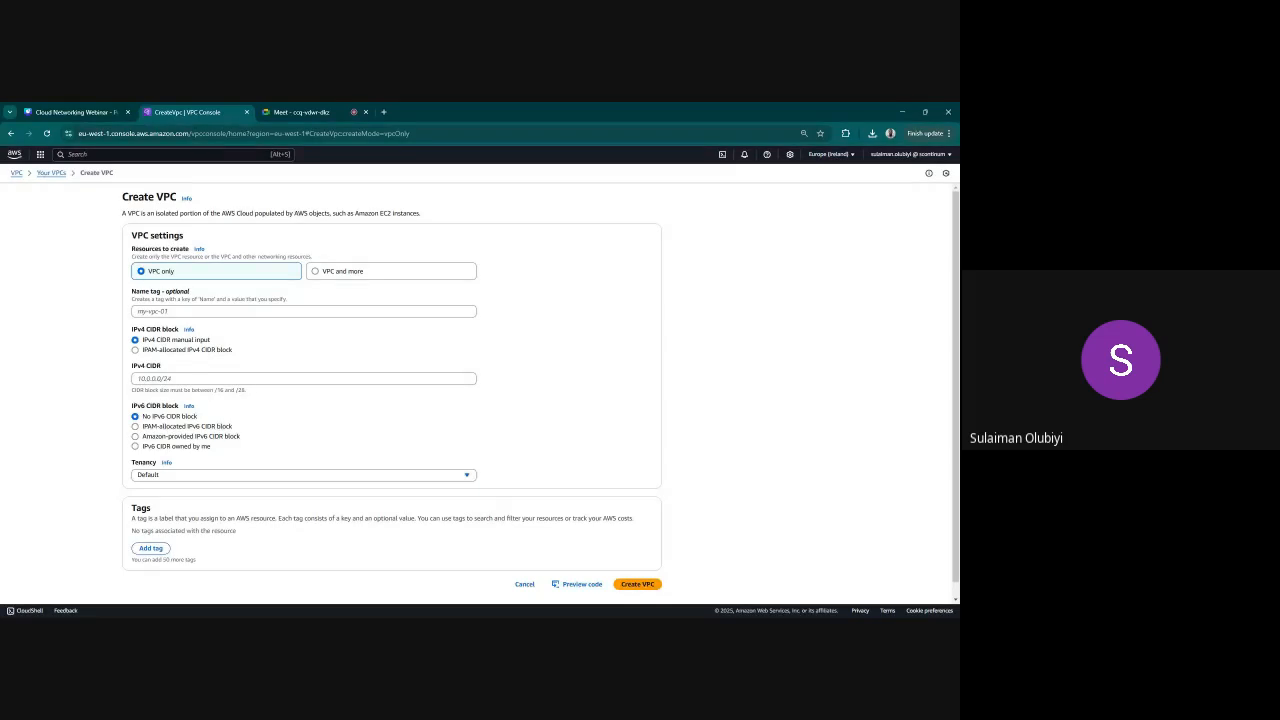
key(ctrl+plus)
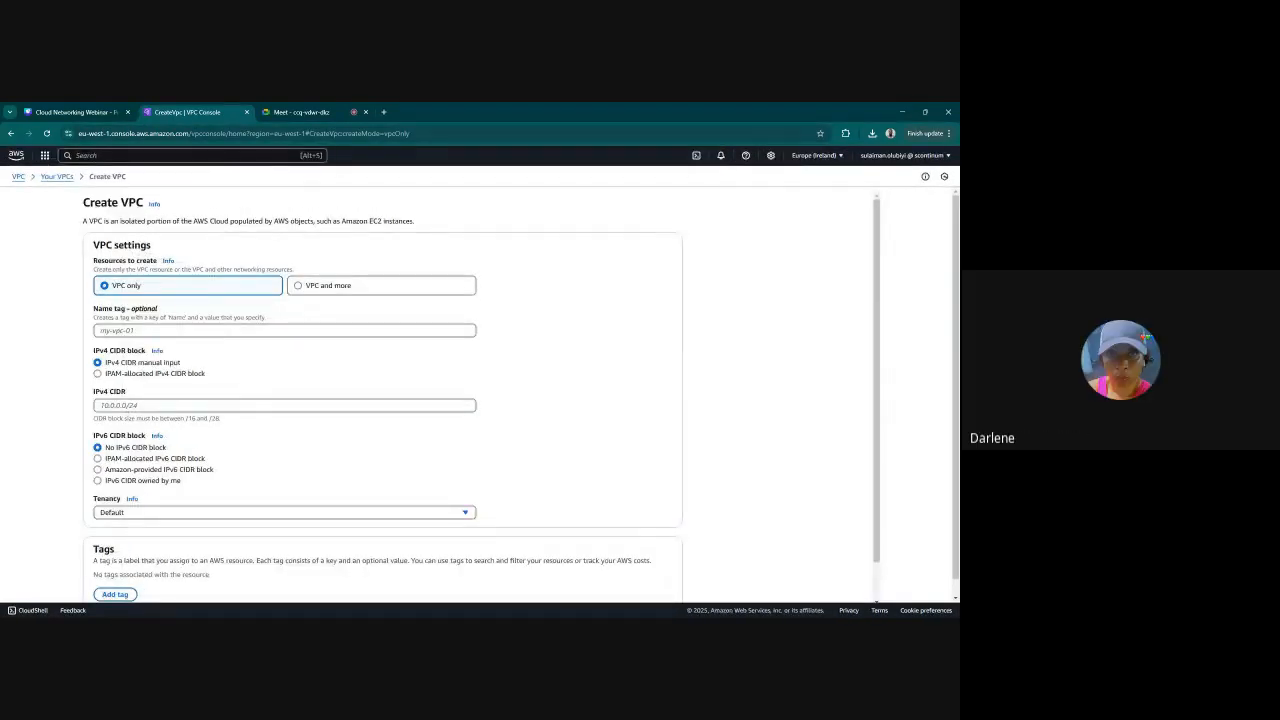
click(57, 176)
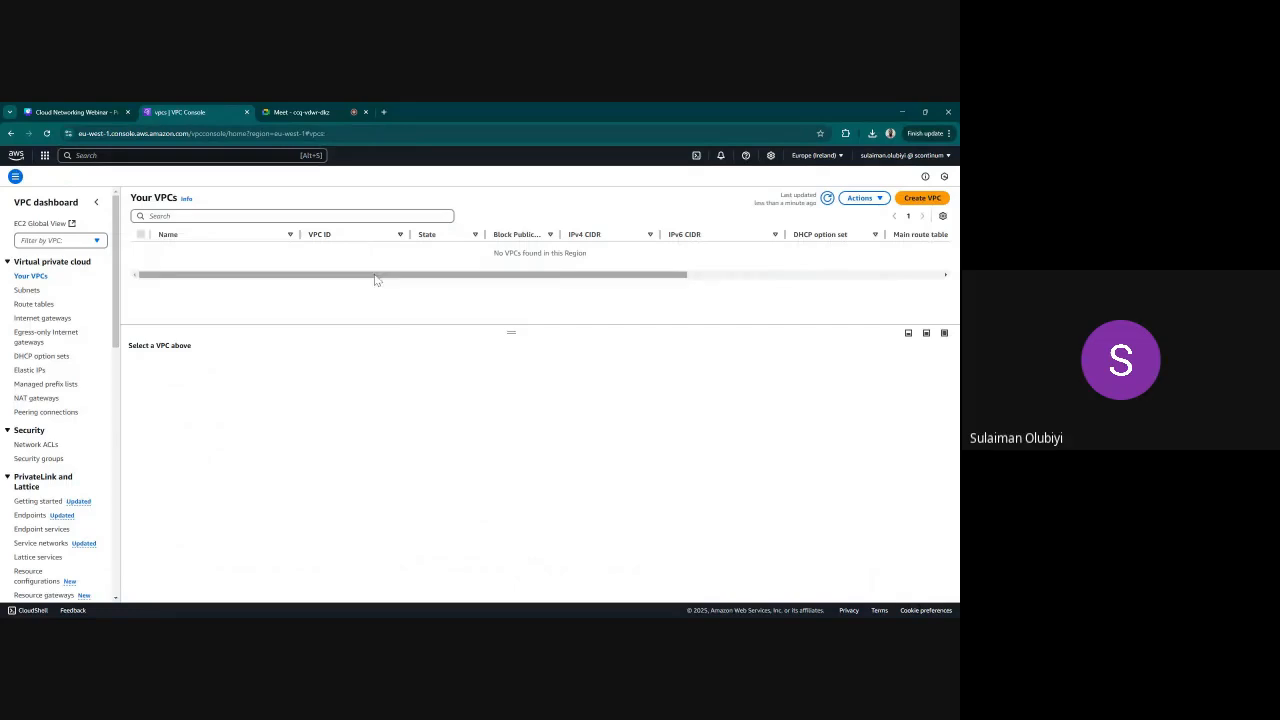
Start creating a VPC with the "VPC and more" option and set its VPC endpoints to None
click(922, 198)
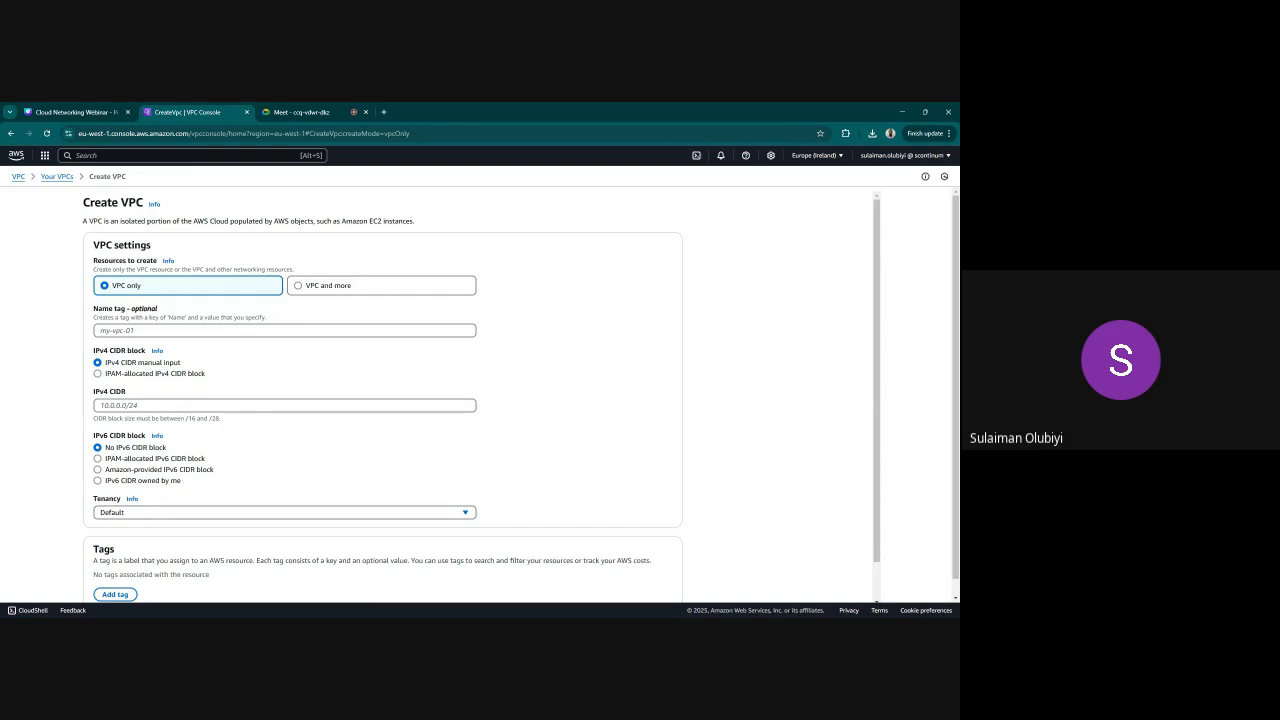
click(296, 287)
scroll(240, 430, down, 5)
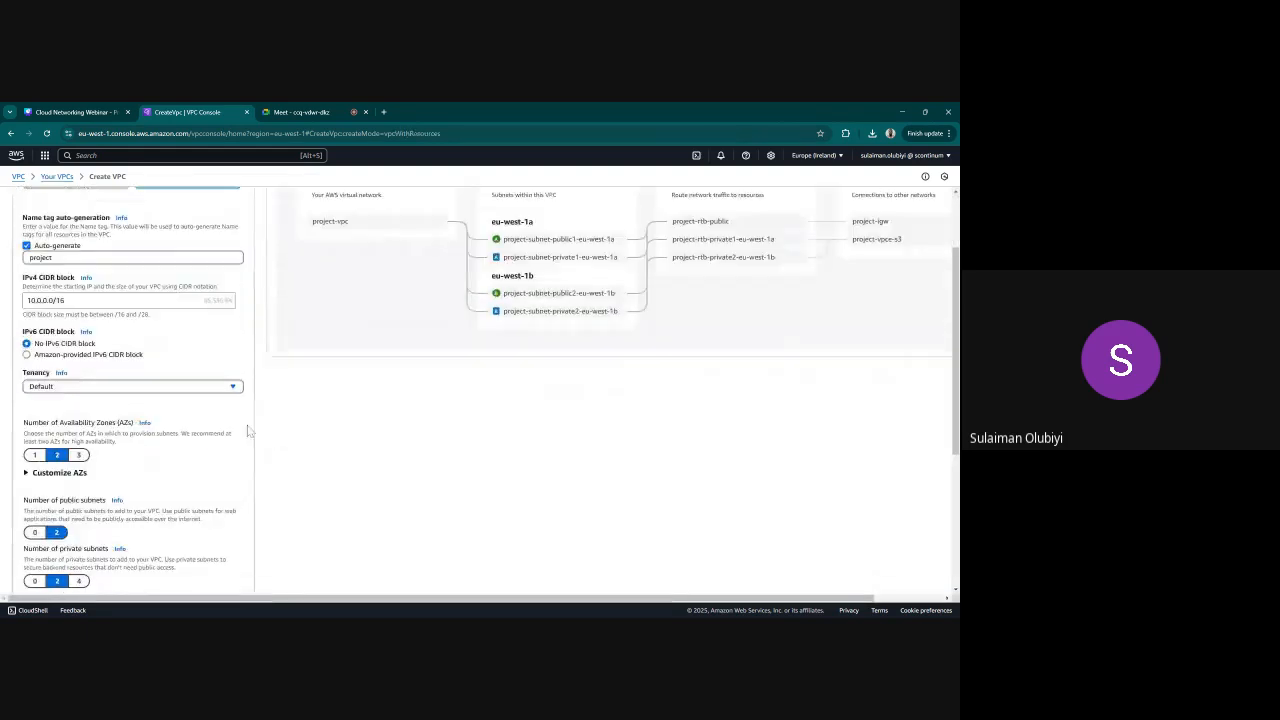
scroll(230, 432, down, 3)
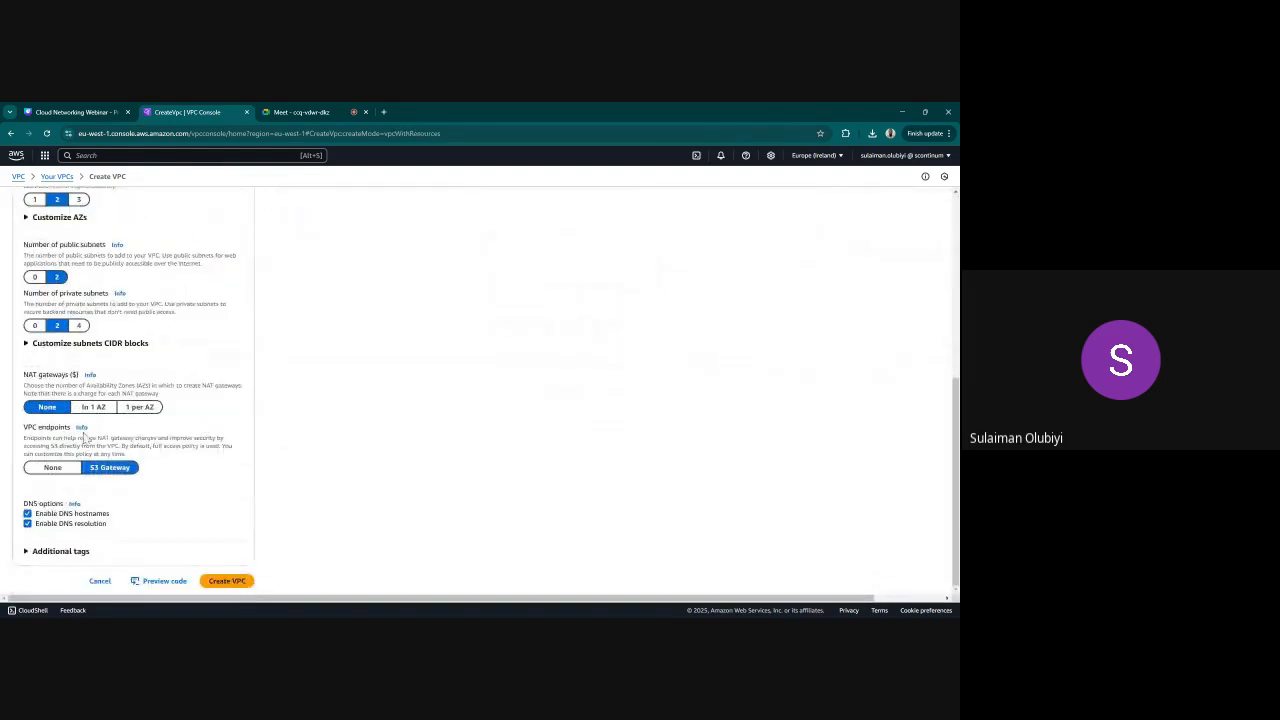
click(56, 470)
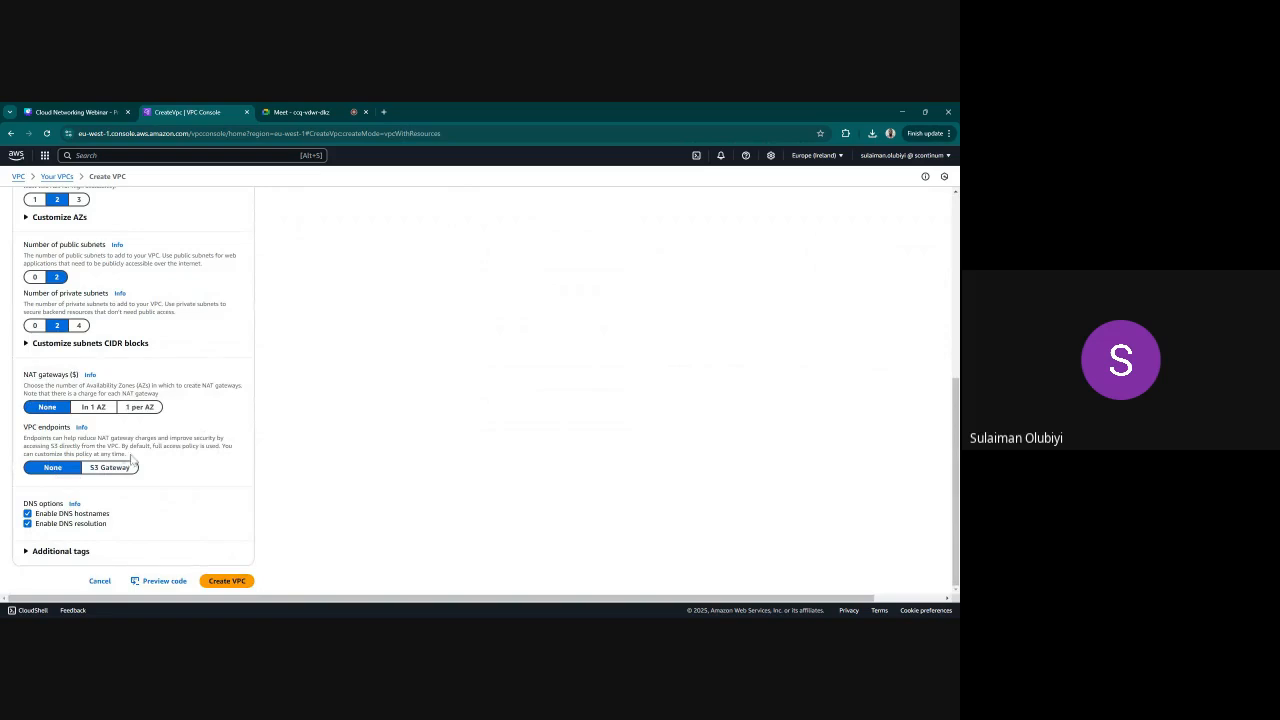
scroll(151, 543, up, 10)
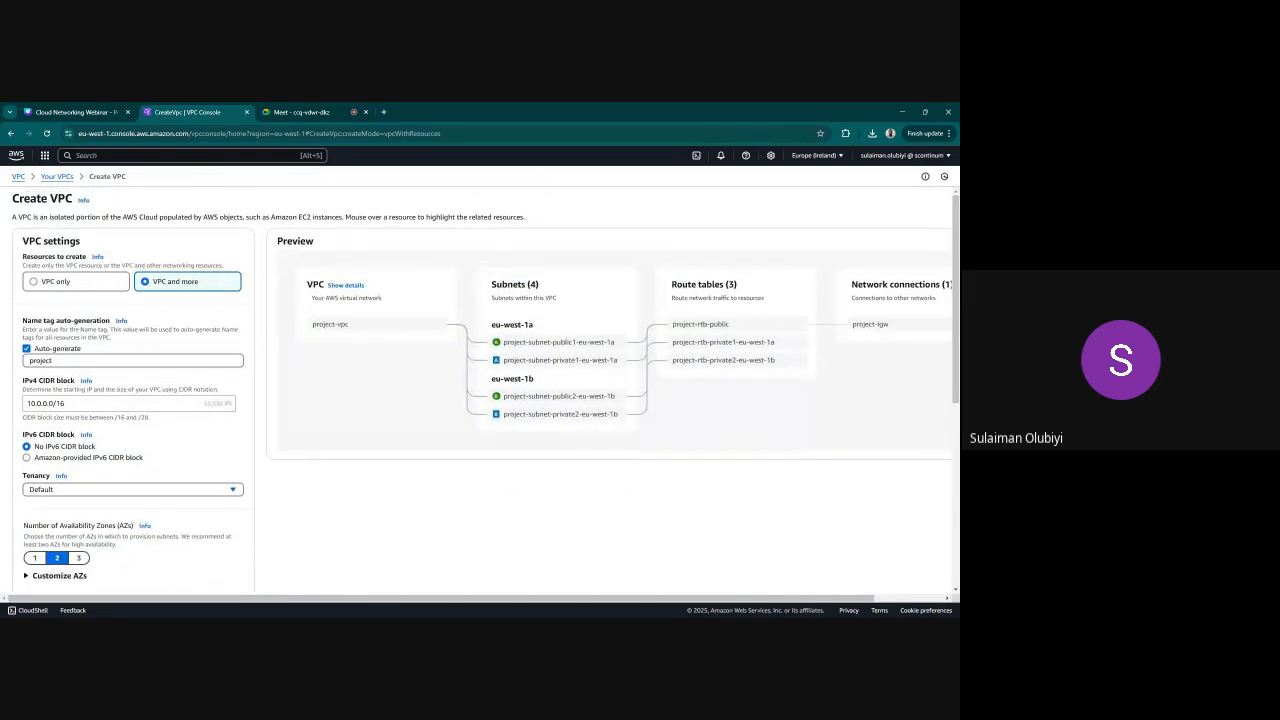
Set the auto-generated name tag prefix for the VPC resources to WEB-APP
drag(54, 361, 23, 366)
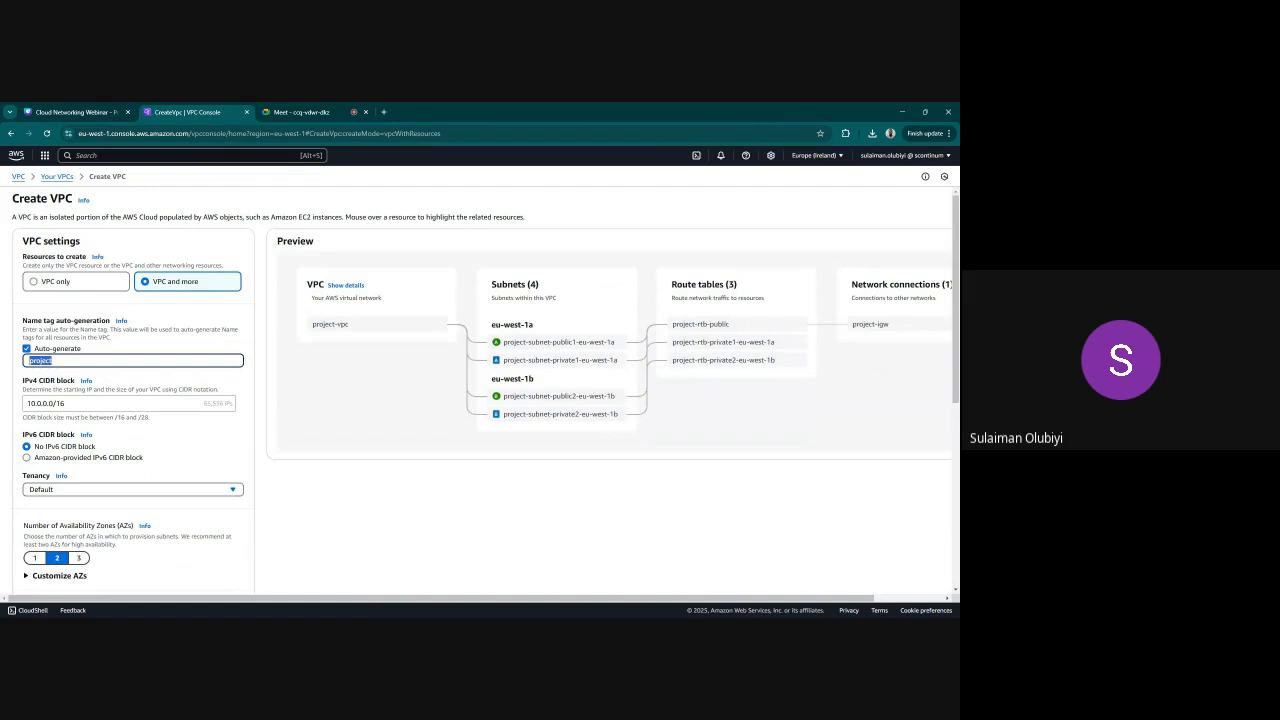
text(W)
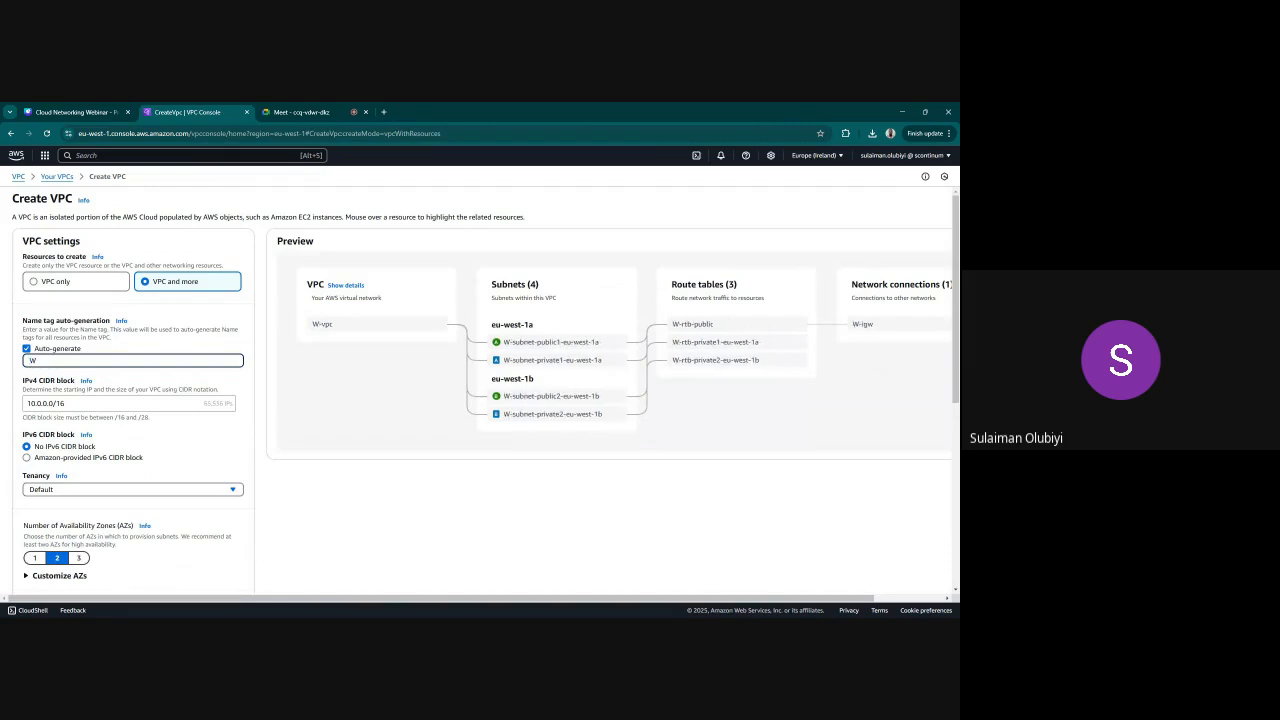
text(EB)
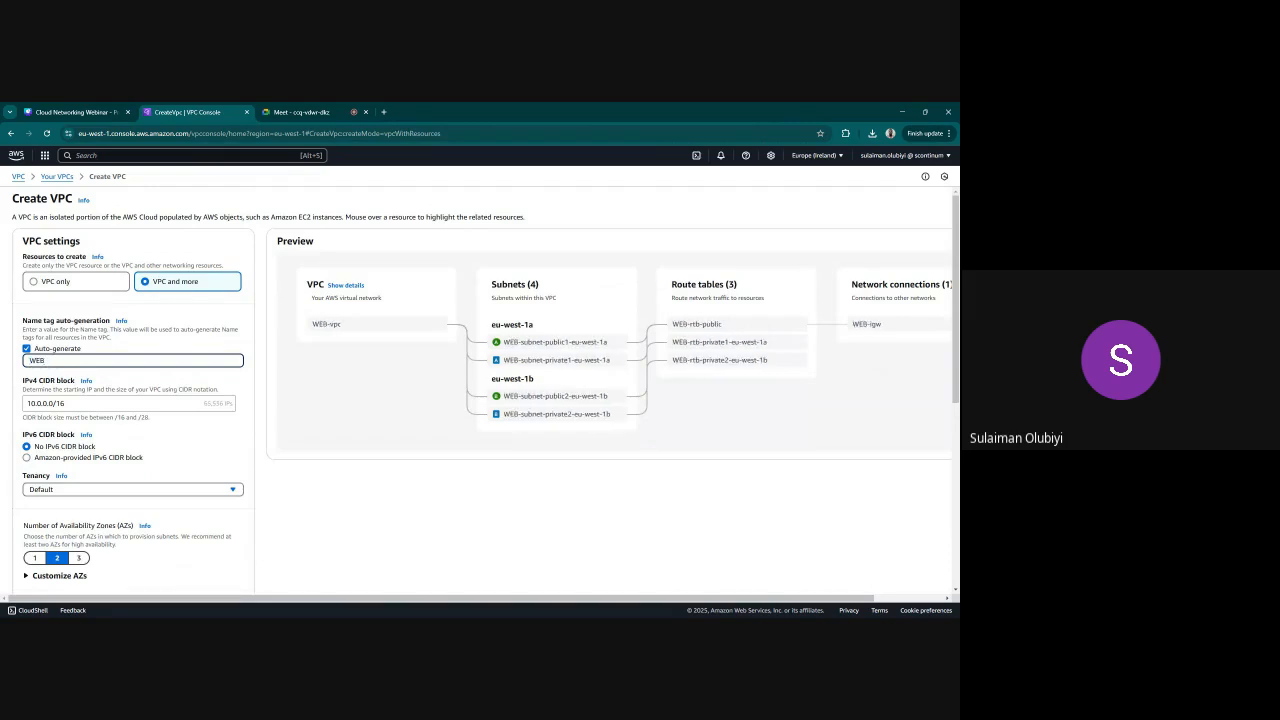
text(-APP)
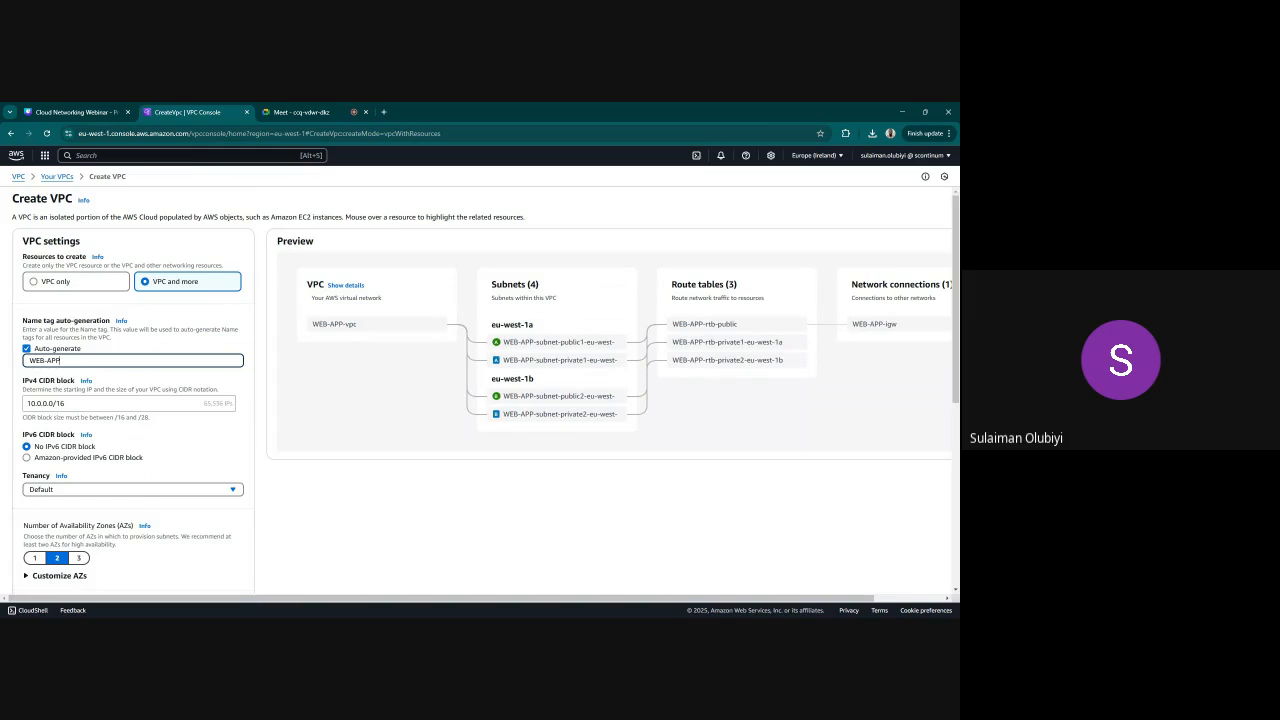
text(-)
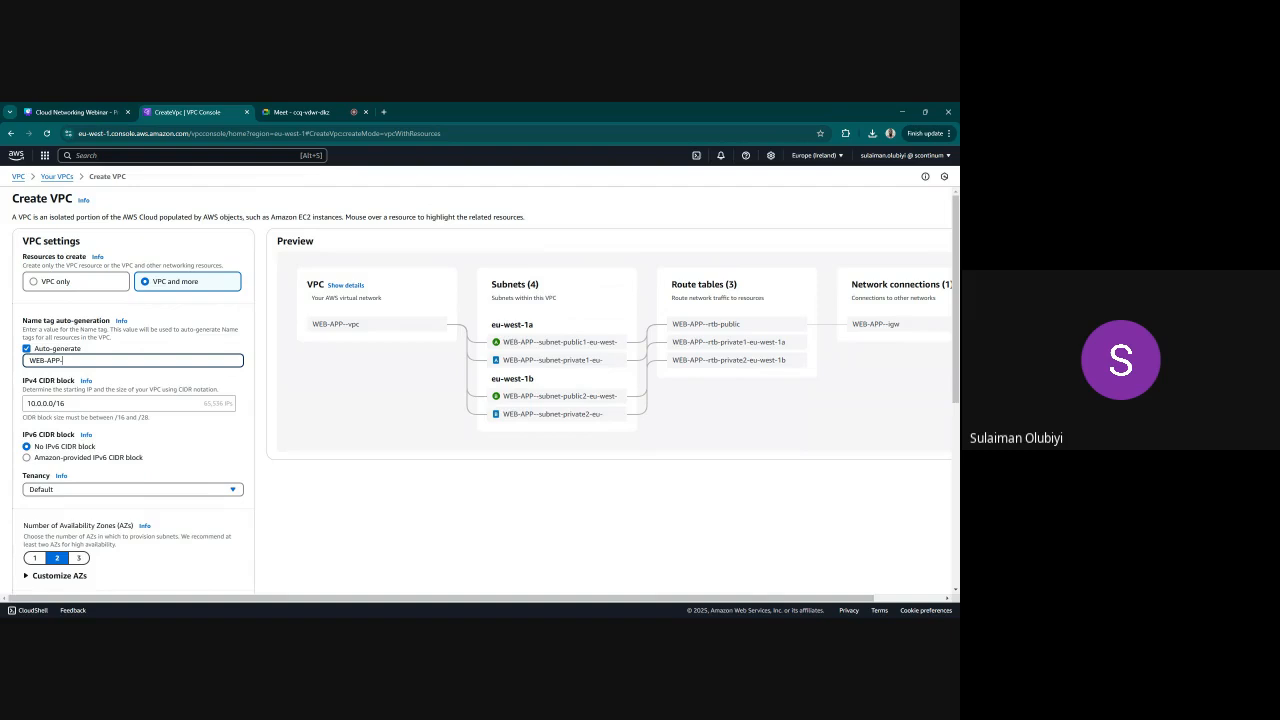
key(BackSpace)
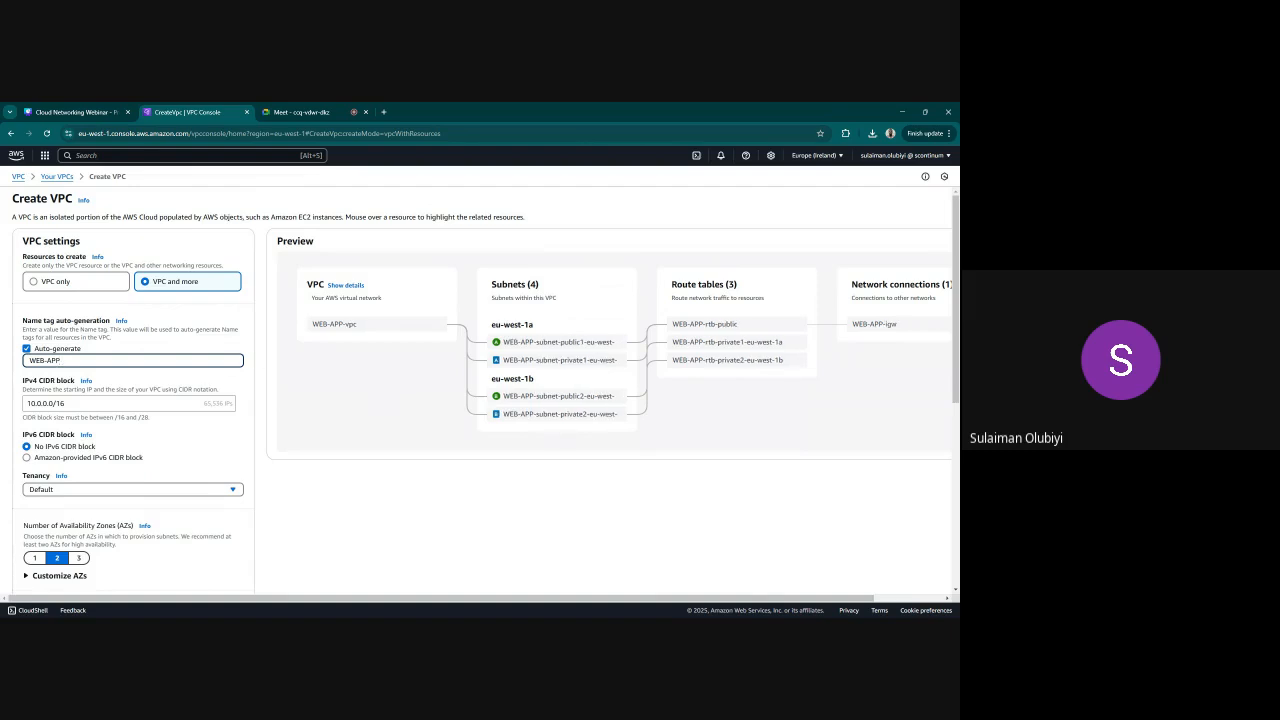
Set the VPC's IPv4 CIDR block to 10.200.0.0/16
click(65, 403)
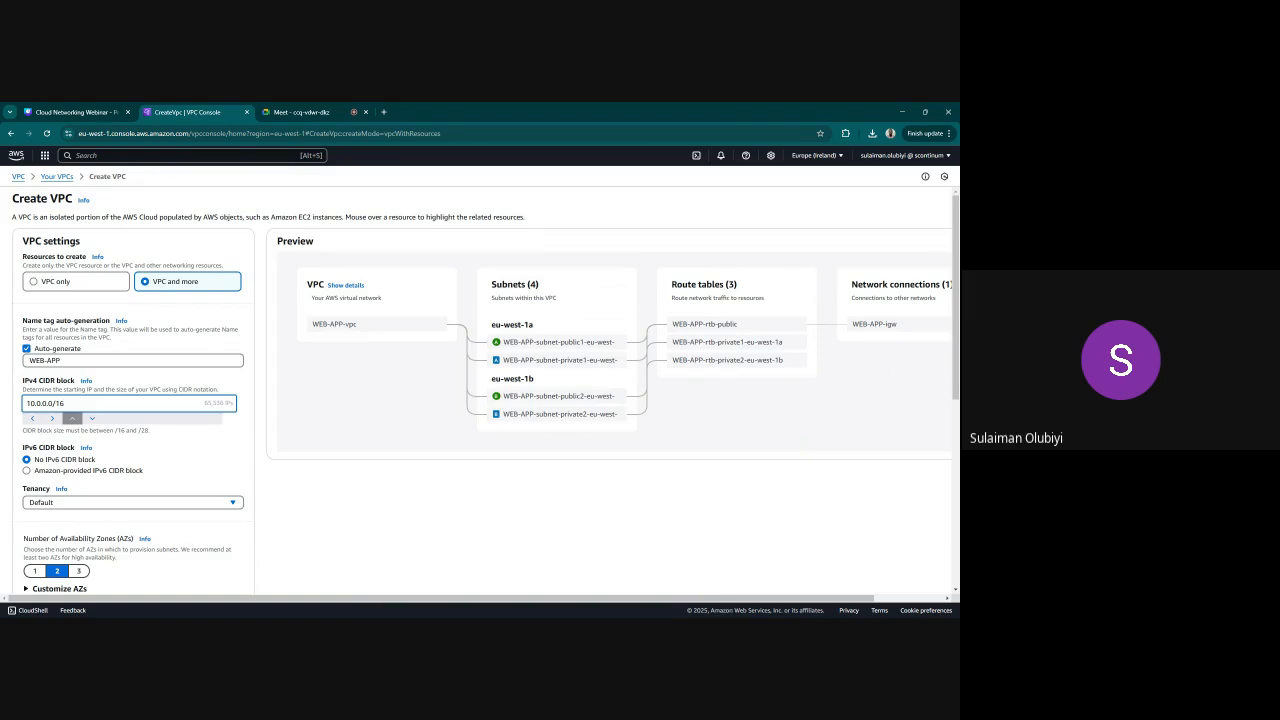
key(ctrl+a)
text(10.200)
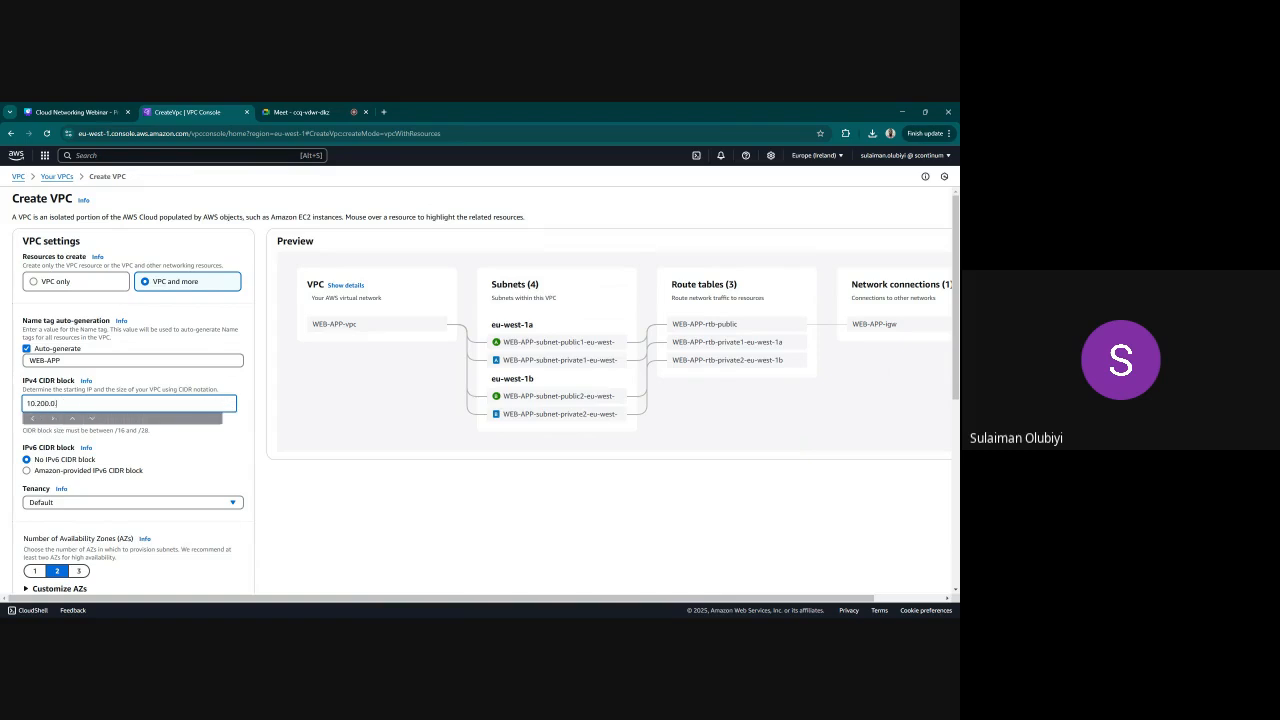
text(.0.0/16)
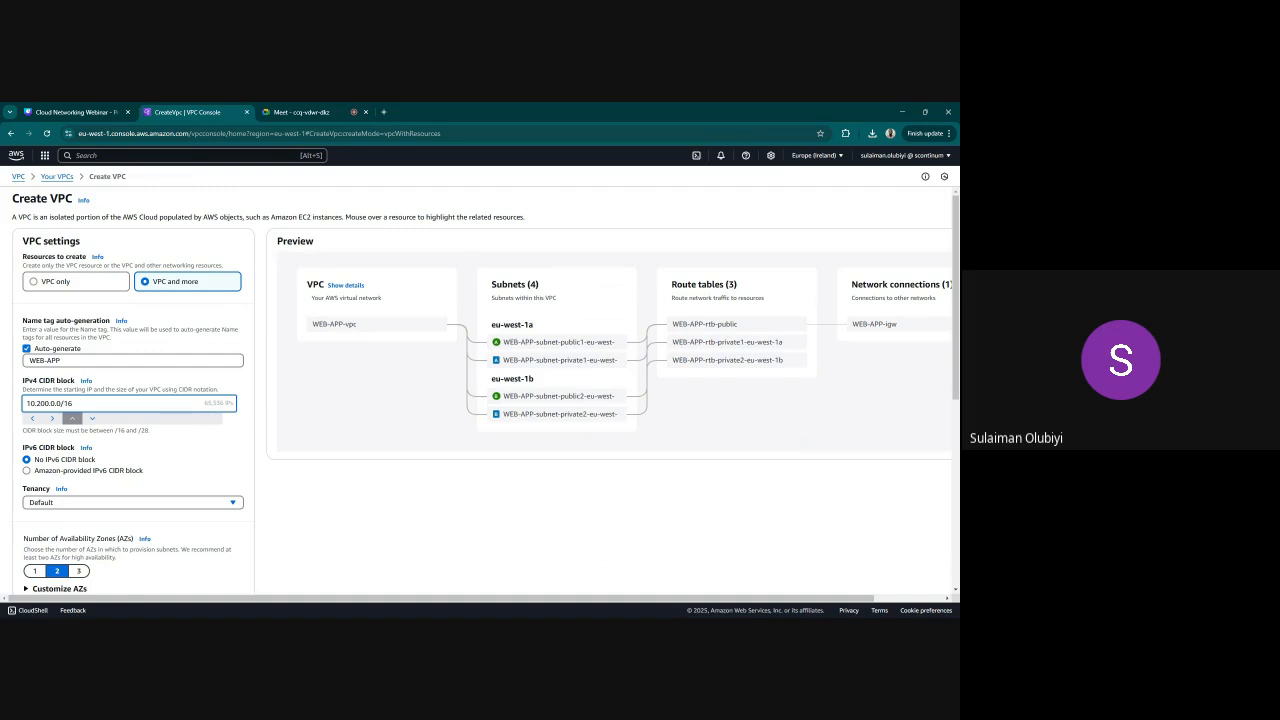
click(215, 472)
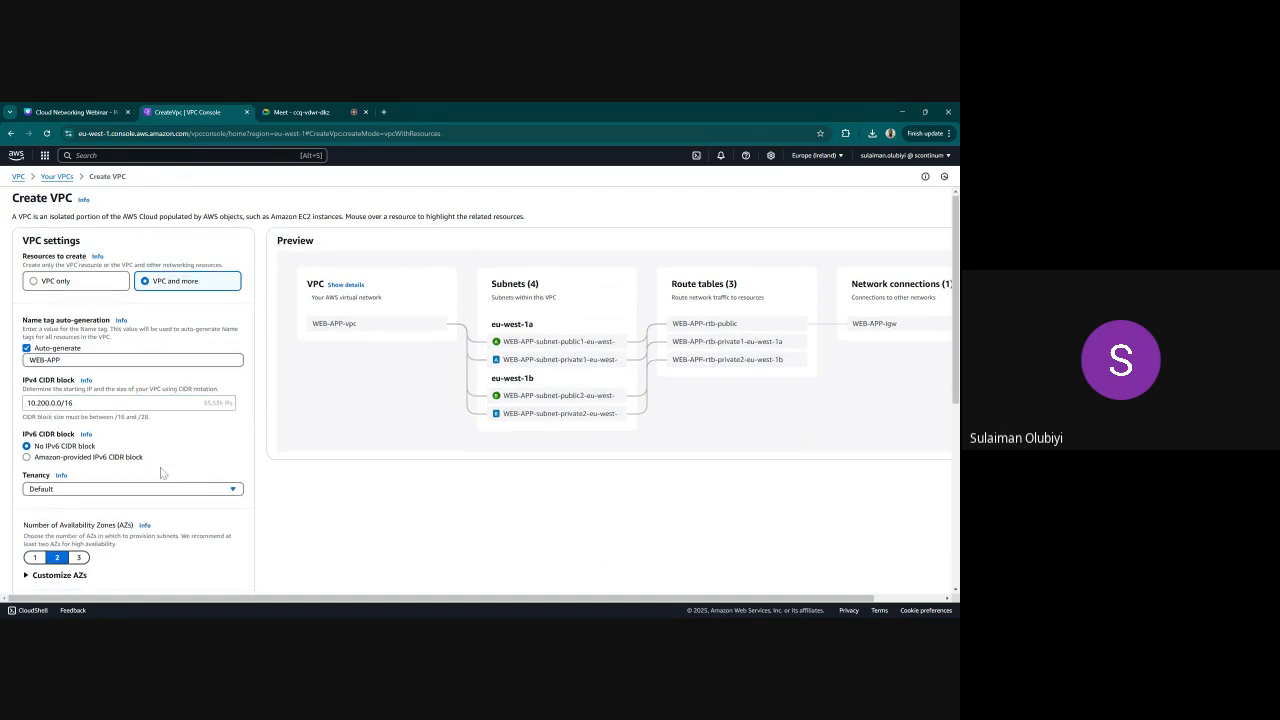
Review the subnet, NAT gateway, endpoint and DNS settings, and create the WEB-APP VPC with its resources
scroll(162, 472, down, 1)
scroll(111, 496, down, 2)
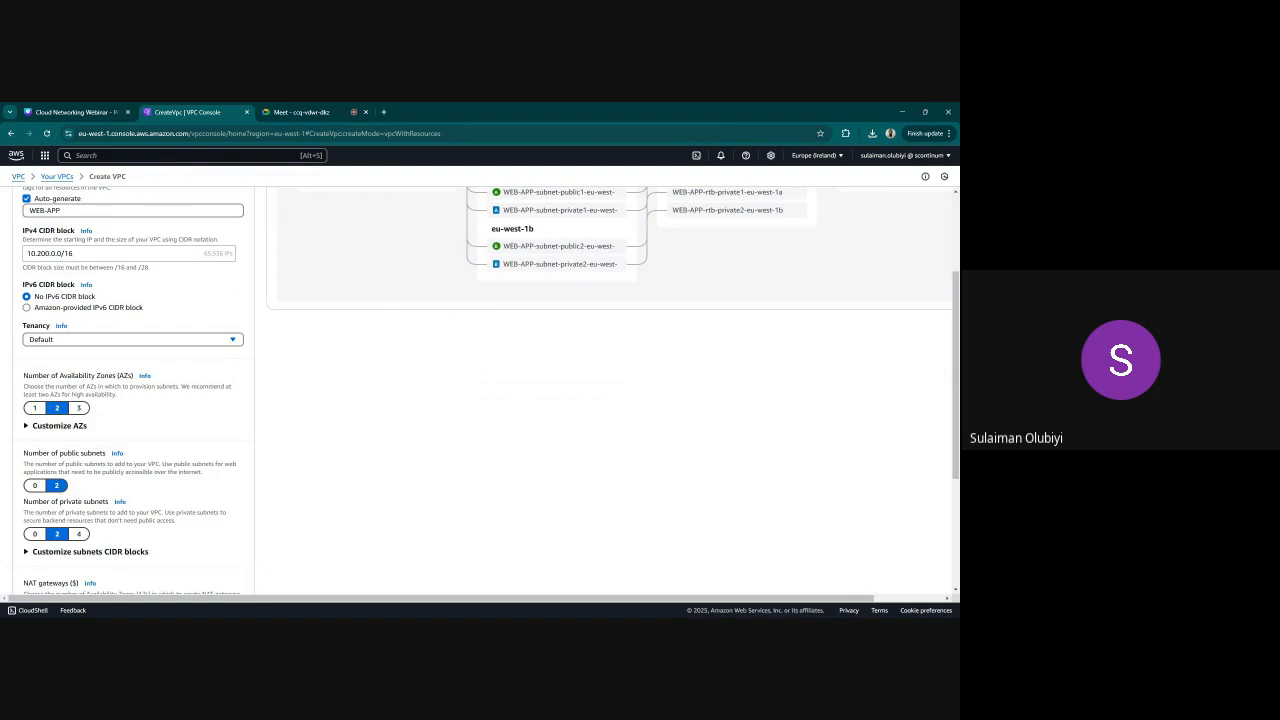
scroll(68, 542, down, 2)
scroll(67, 518, down, 2)
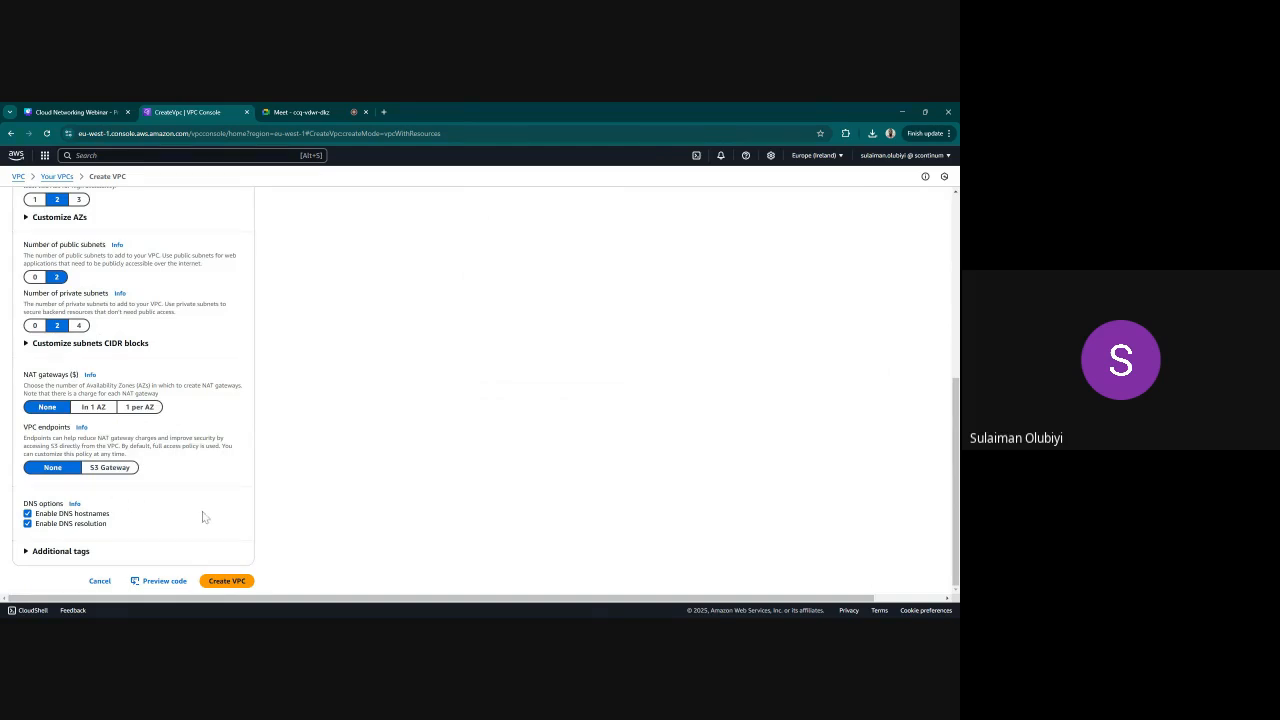
scroll(204, 512, up, 5)
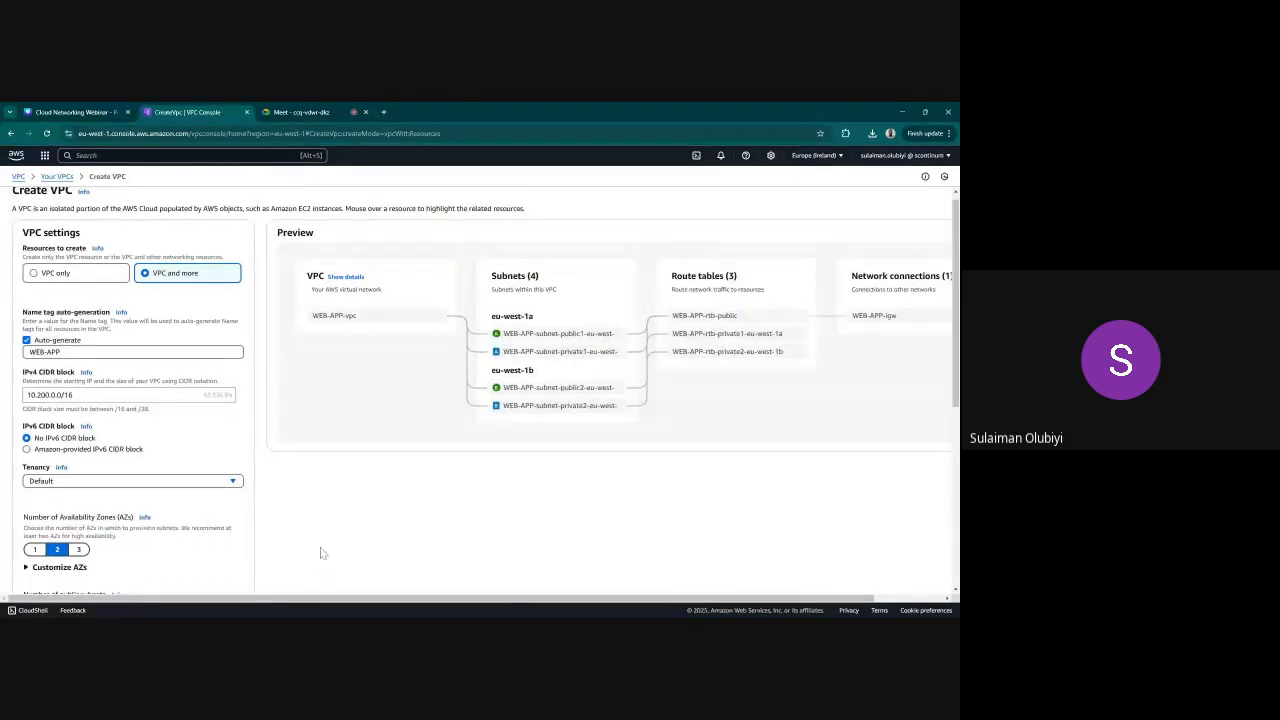
scroll(322, 553, down, 5)
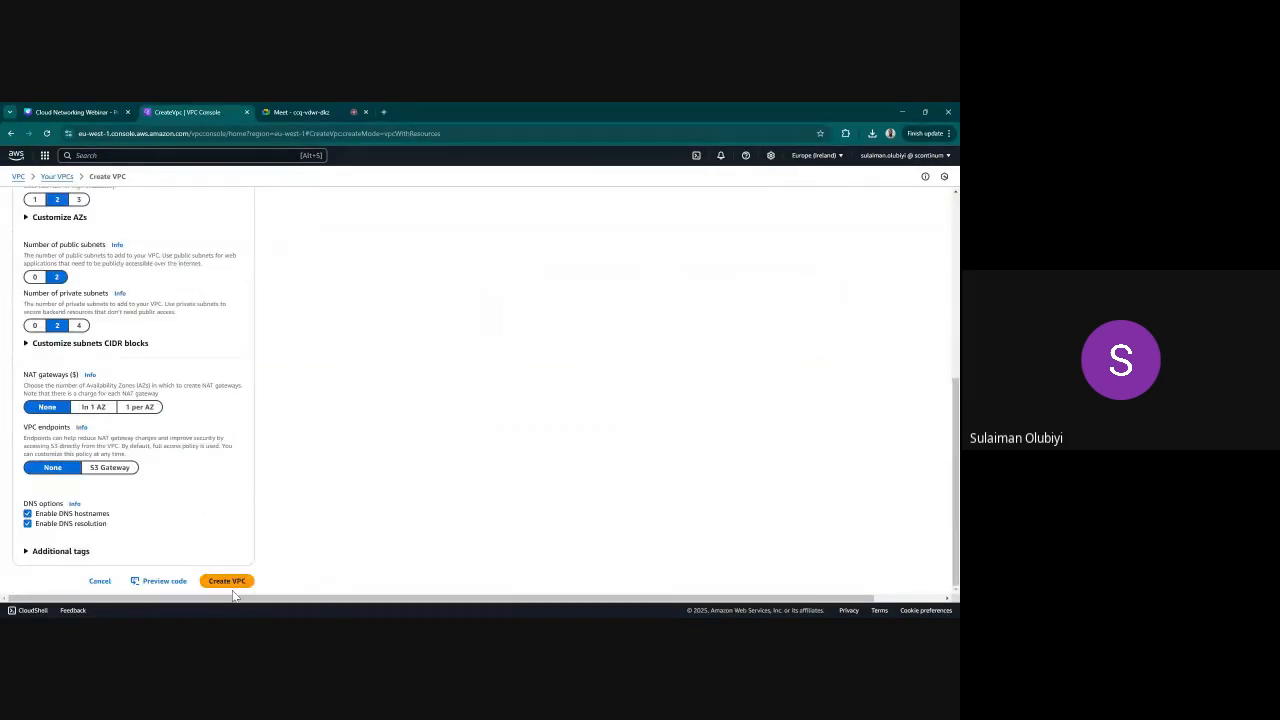
click(229, 582)
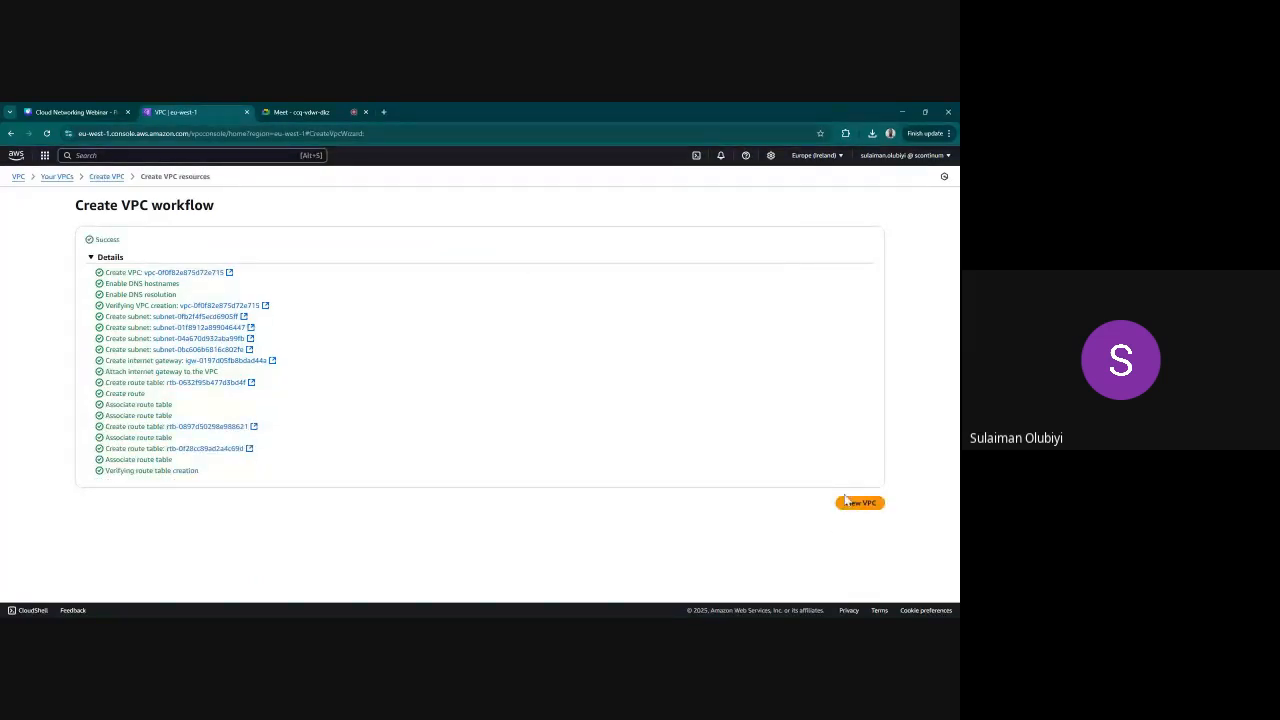
Start creating another VPC with the "VPC and more" option and set its auto-generated name tag prefix to BACKEND
click(106, 177)
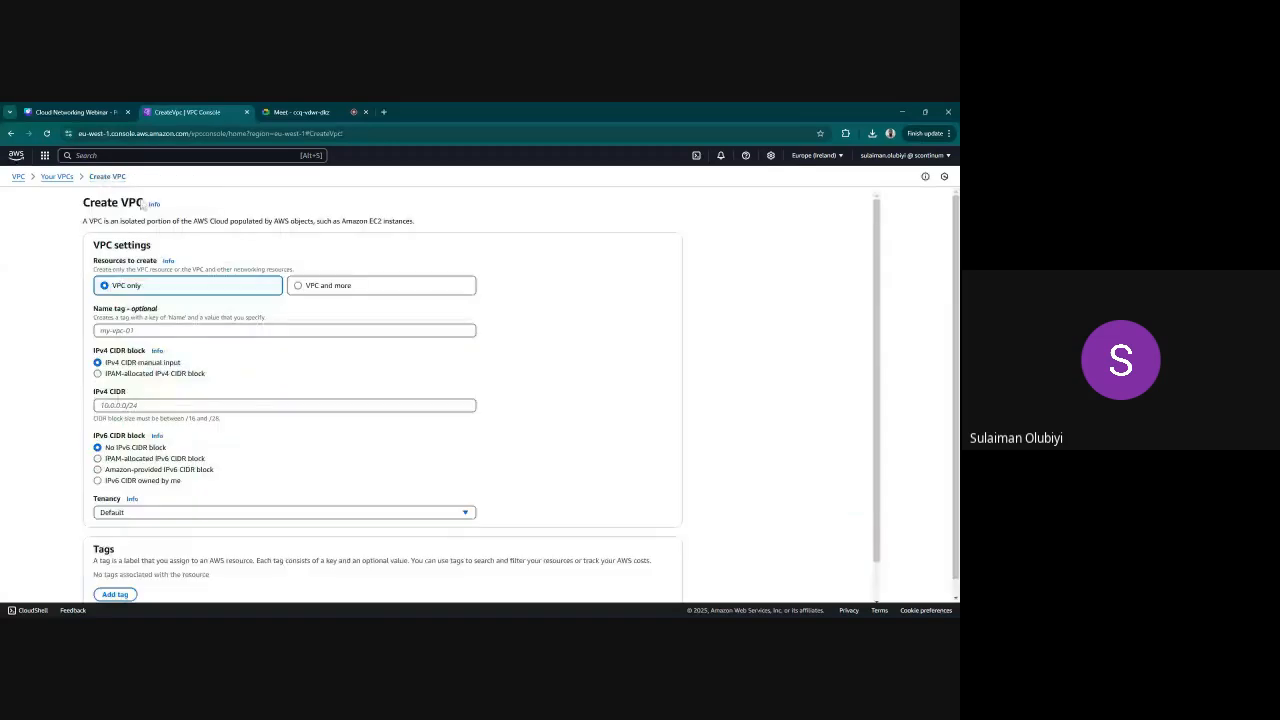
click(340, 289)
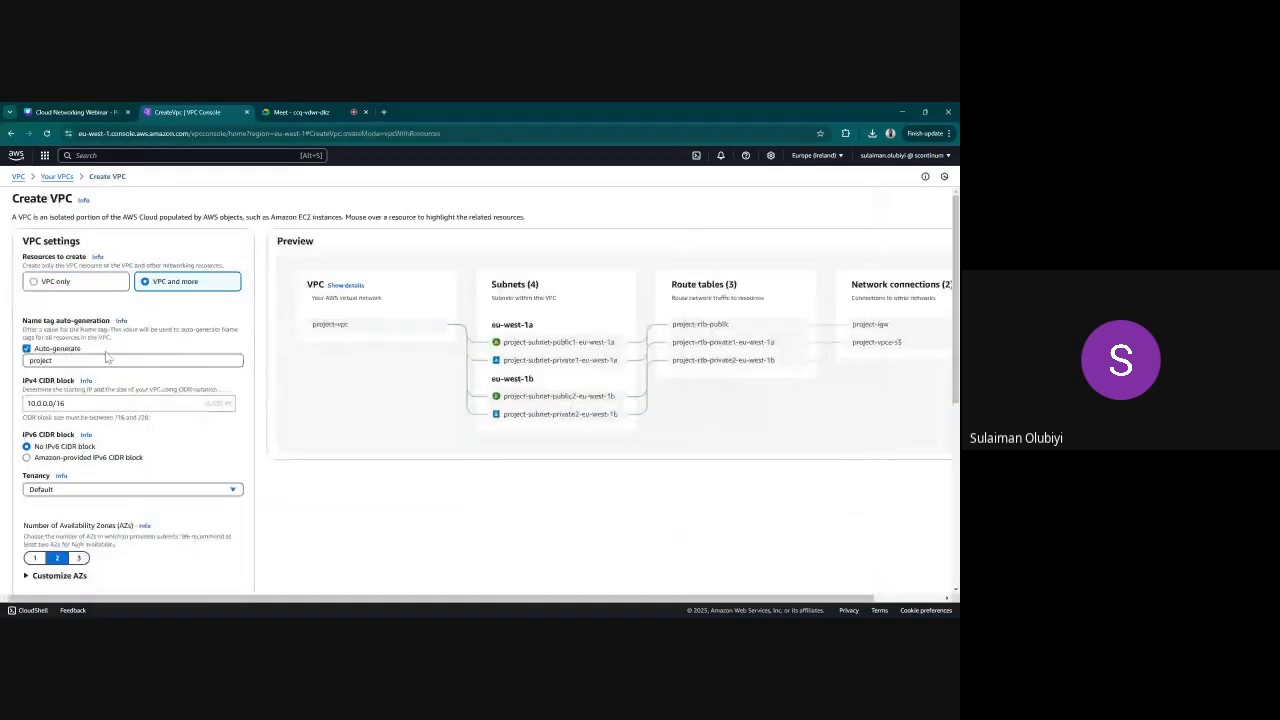
key(BackSpace)
key(BackSpace)
key(BackSpace)
key(BackSpace)
key(BackSpace)
key(BackSpace)
key(BackSpace)
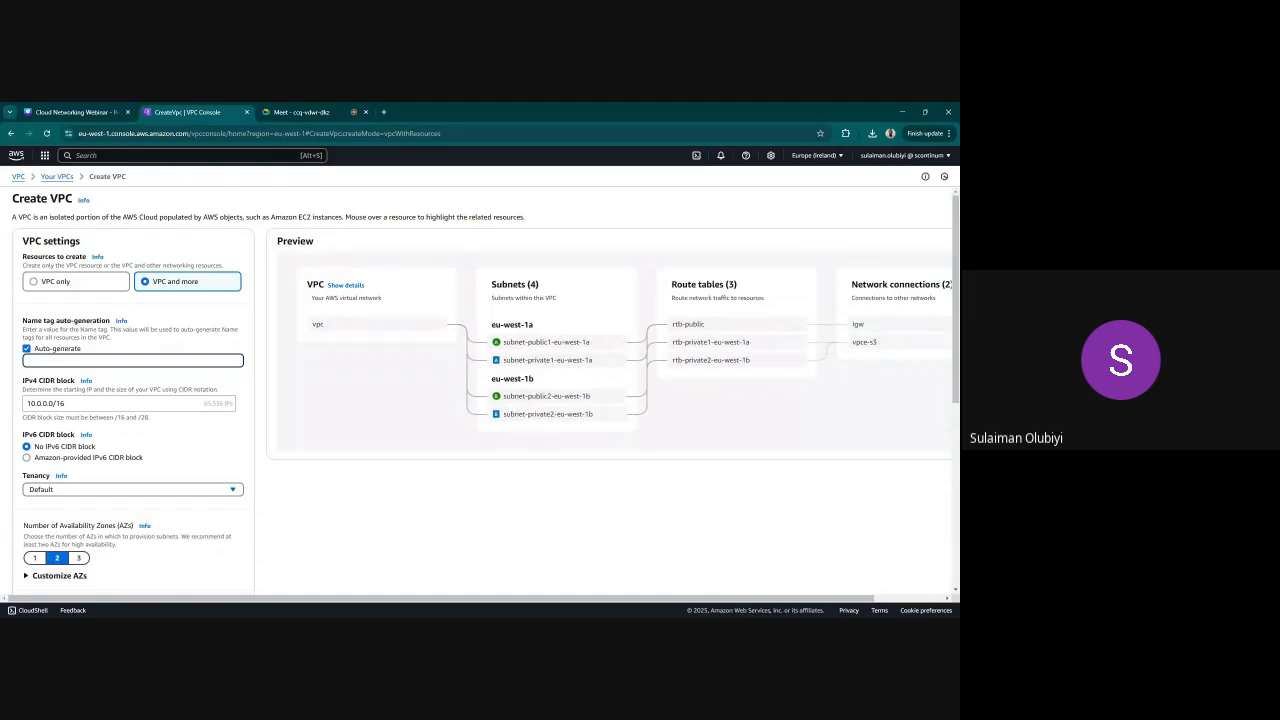
text(BACKEND-)
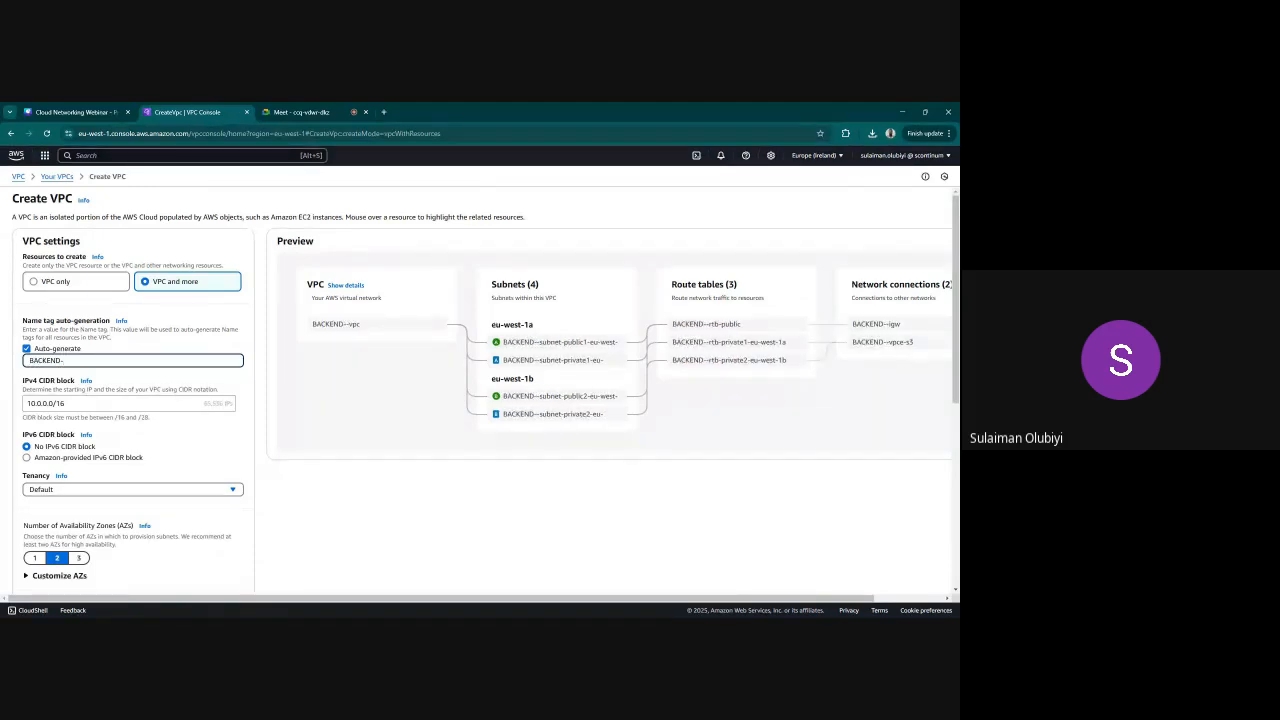
key(BackSpace)
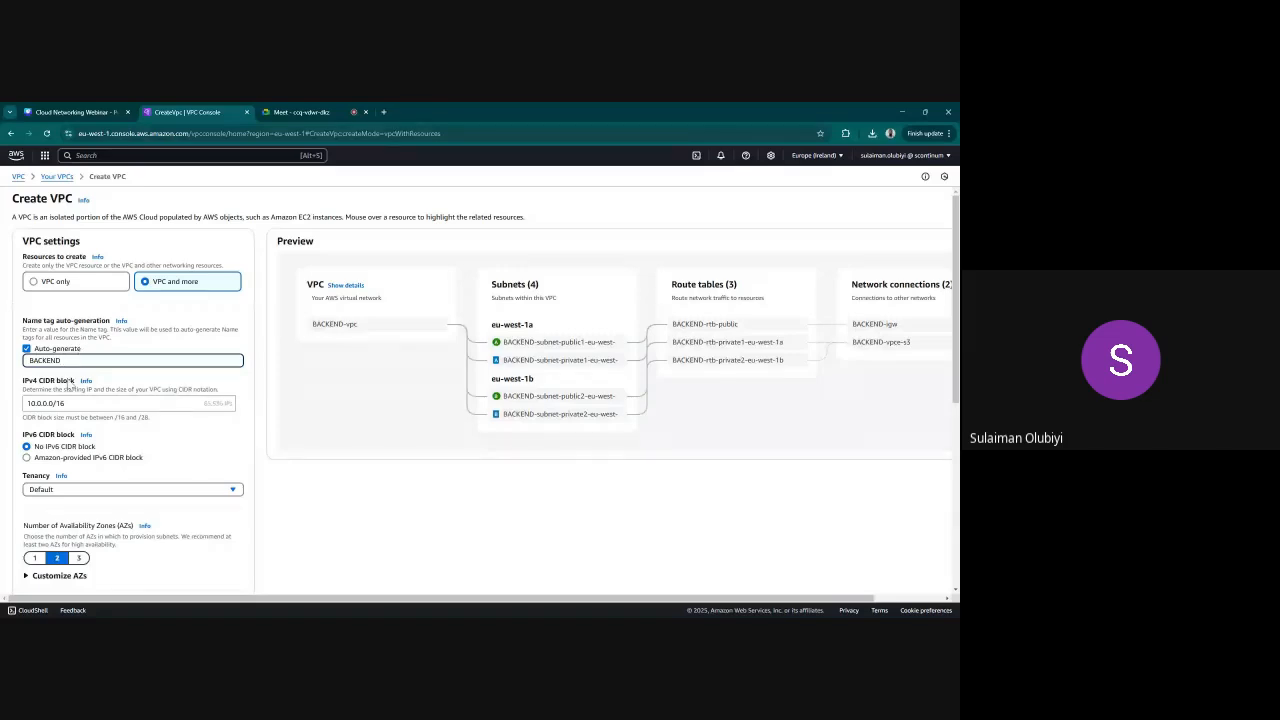
Set the BACKEND VPC's IPv4 CIDR block to 192.168.0.0/16
key(Tab)
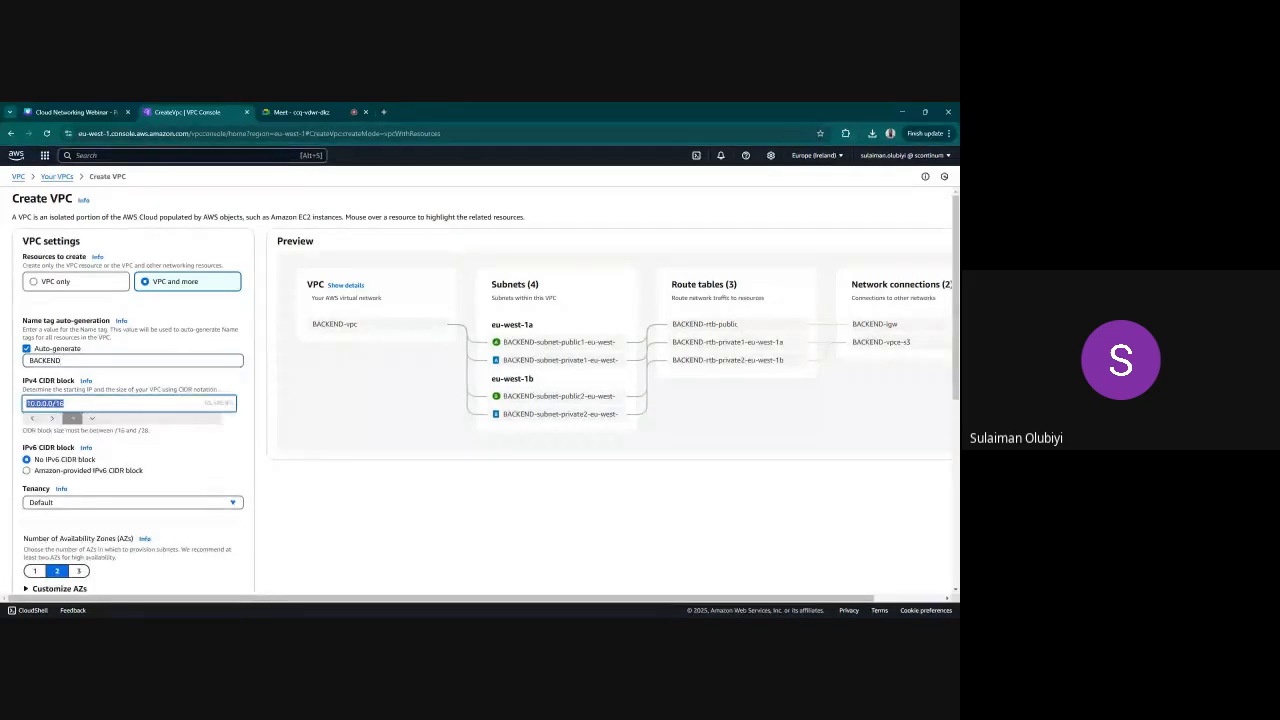
text(192.1)
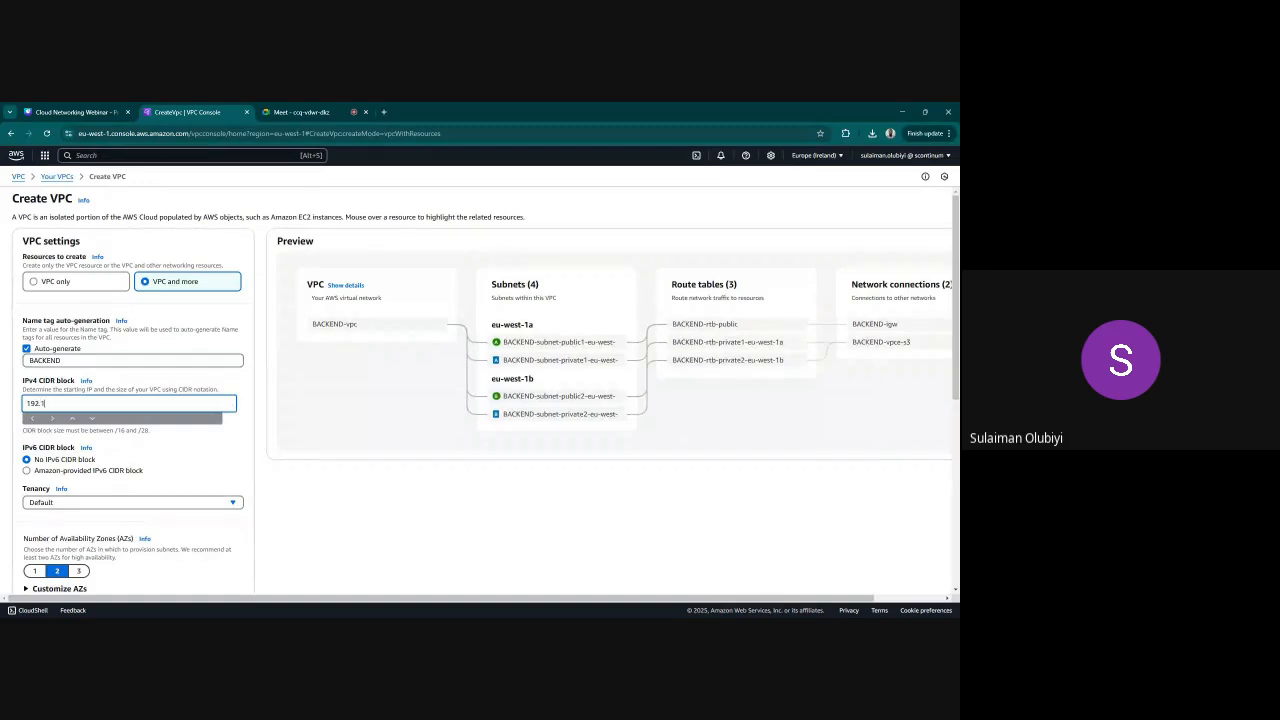
text(68.0.0/16)
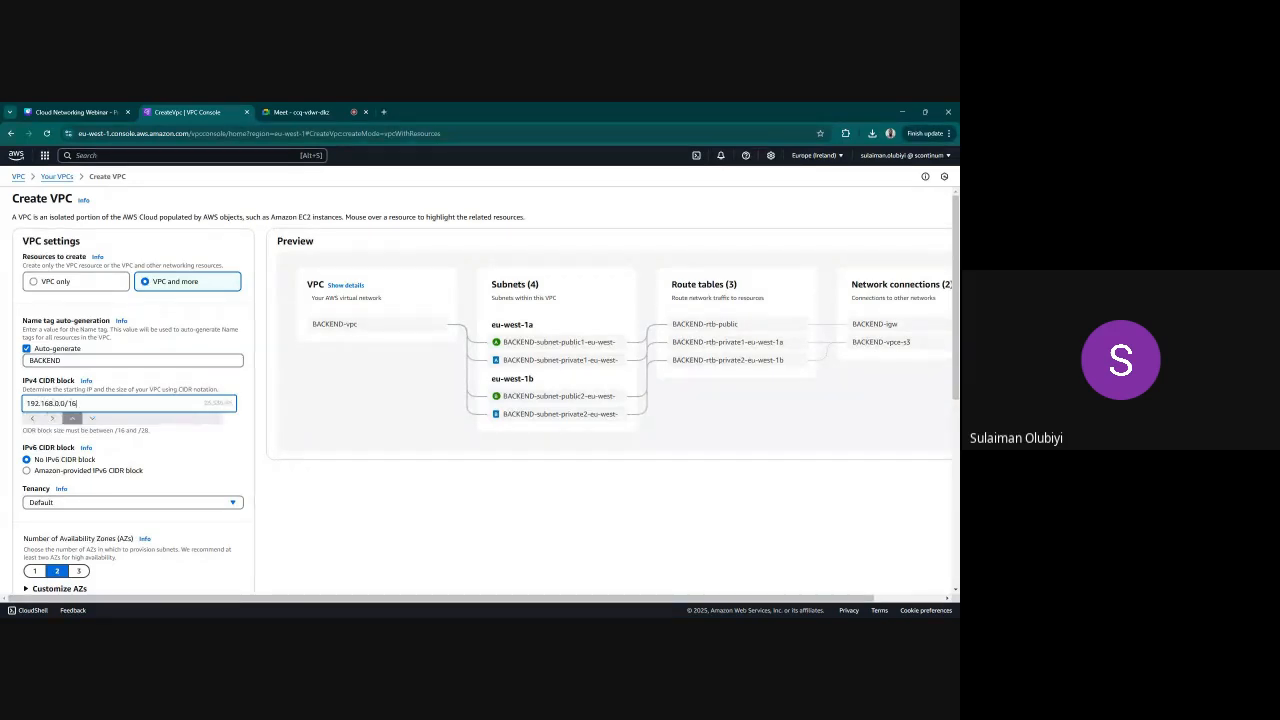
triple_click(205, 463)
click(294, 509)
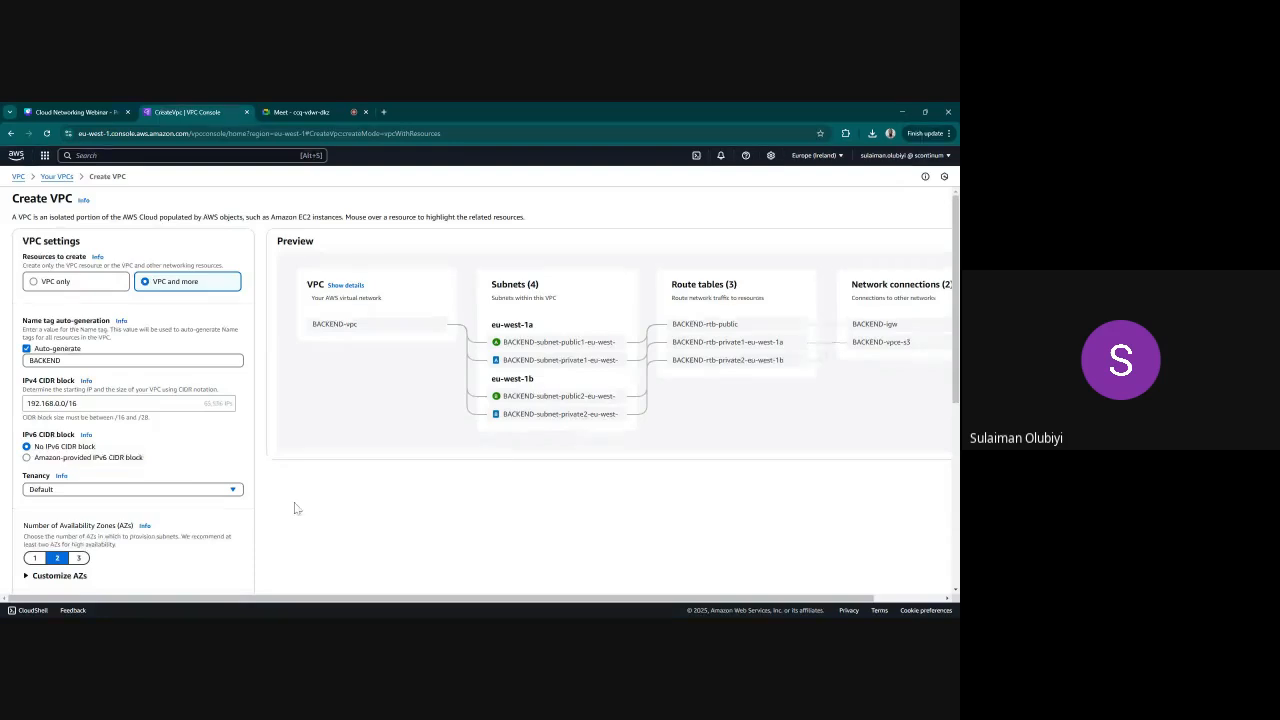
Set the BACKEND VPC's endpoints to None and create the VPC with its resources
scroll(257, 513, down, 2)
scroll(256, 513, down, 2)
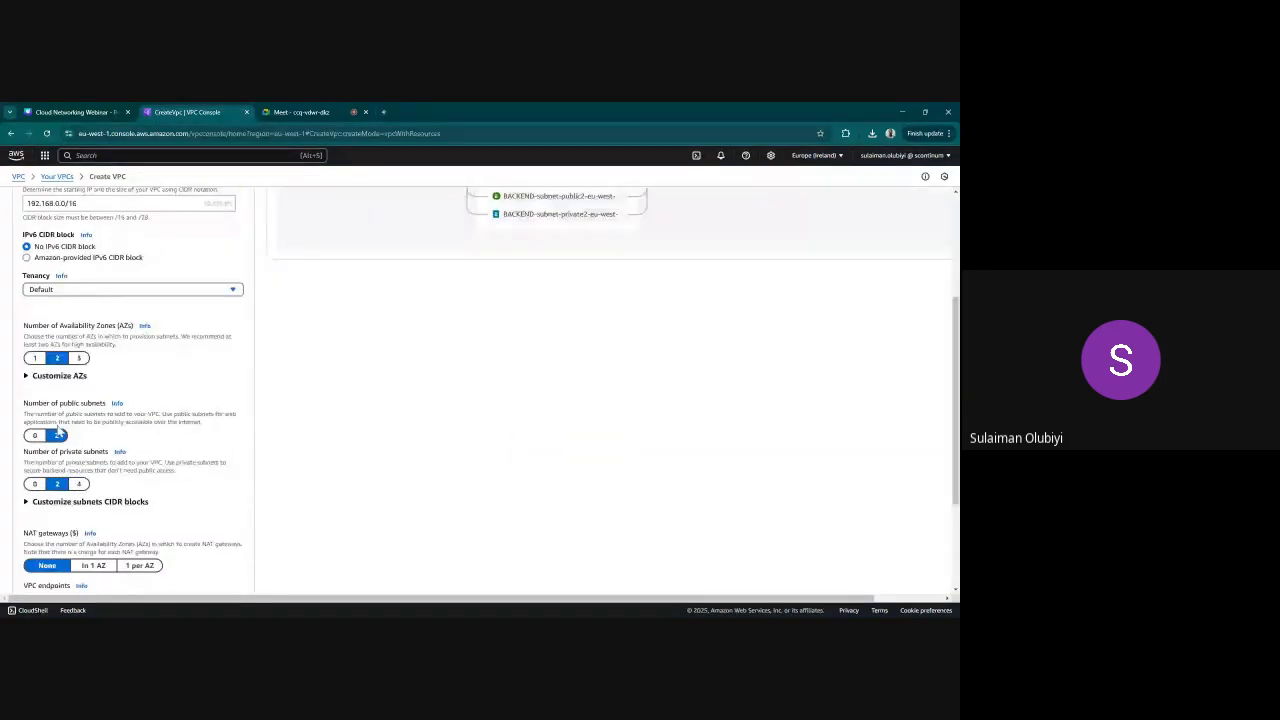
scroll(408, 336, up, 3)
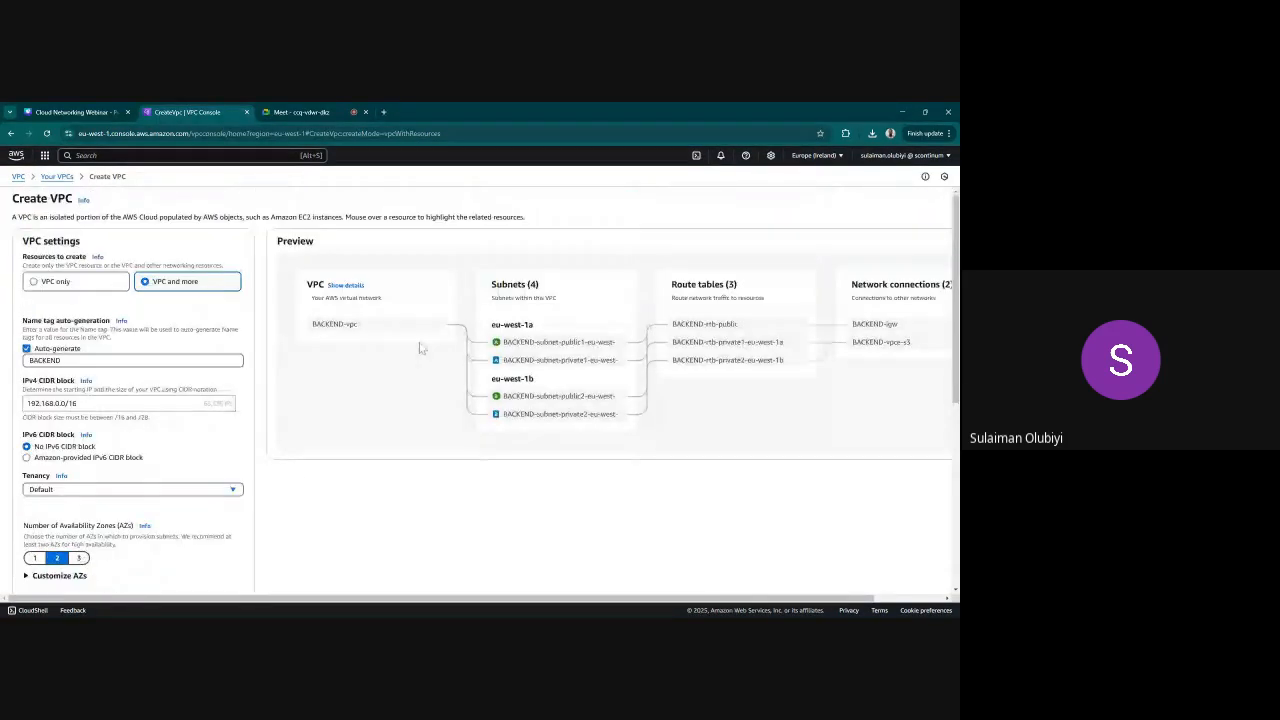
scroll(310, 383, down, 1)
scroll(310, 383, down, 5)
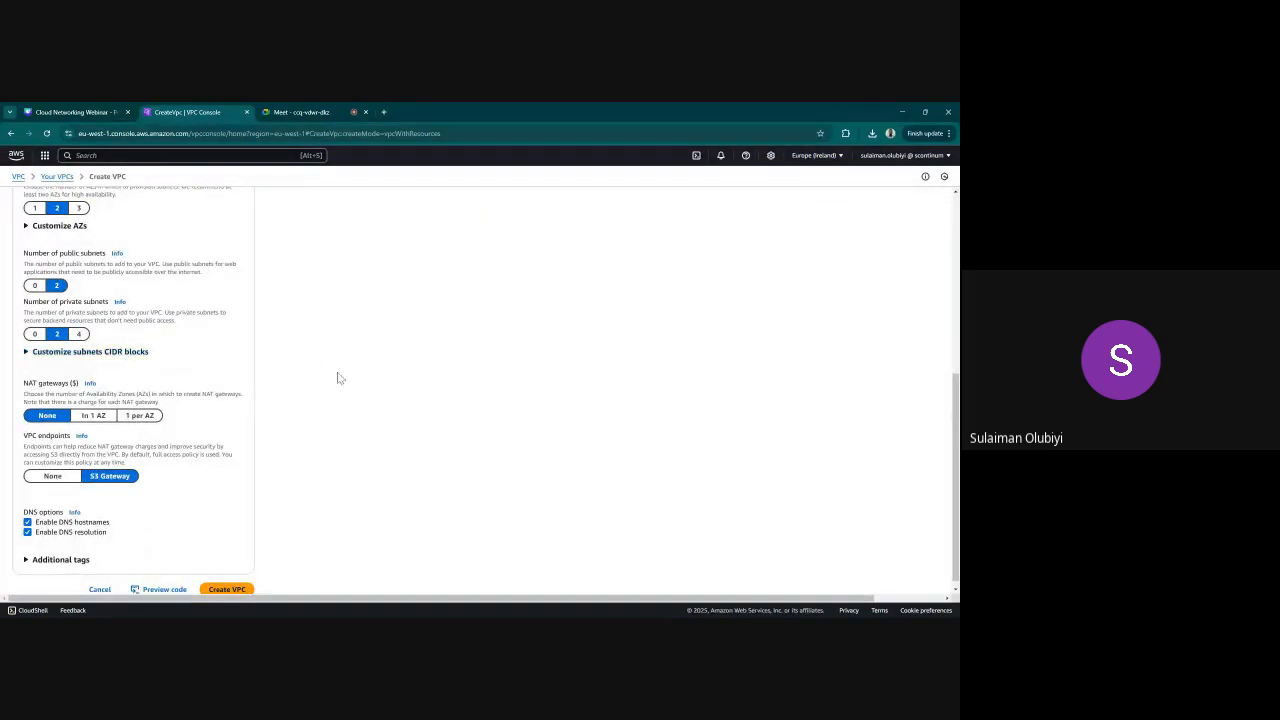
scroll(294, 393, down, 1)
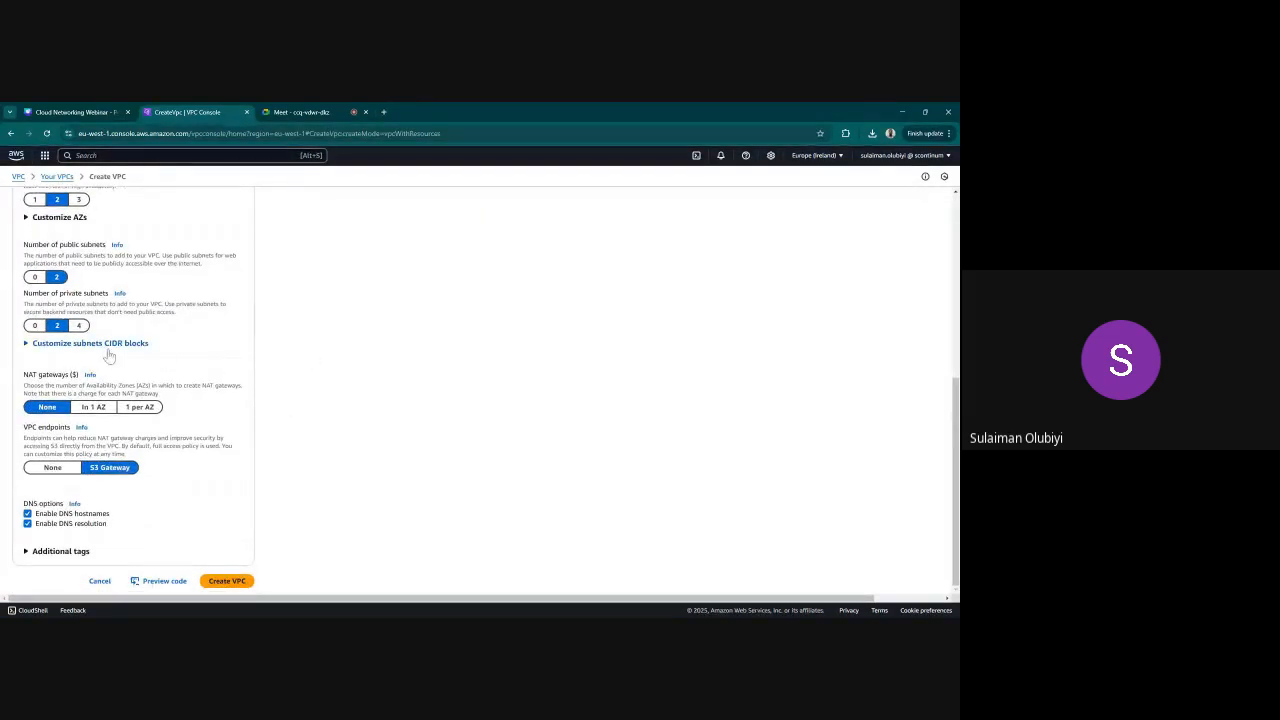
click(54, 472)
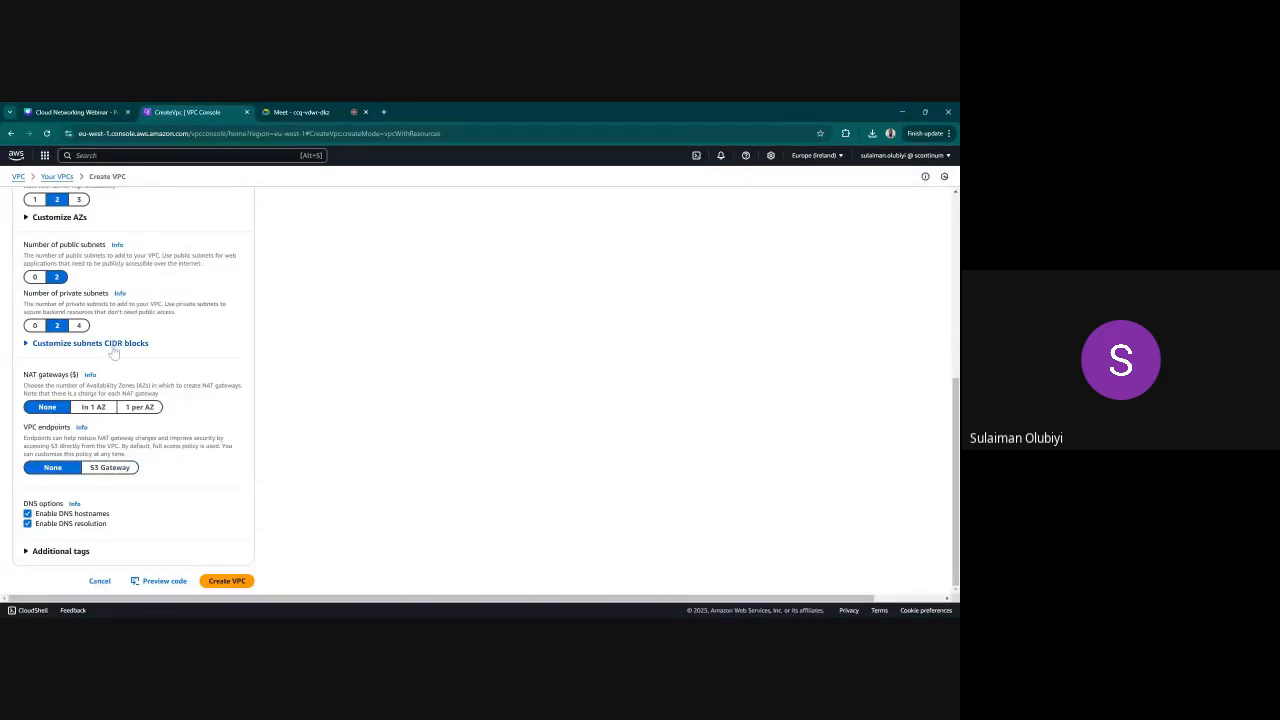
click(236, 582)
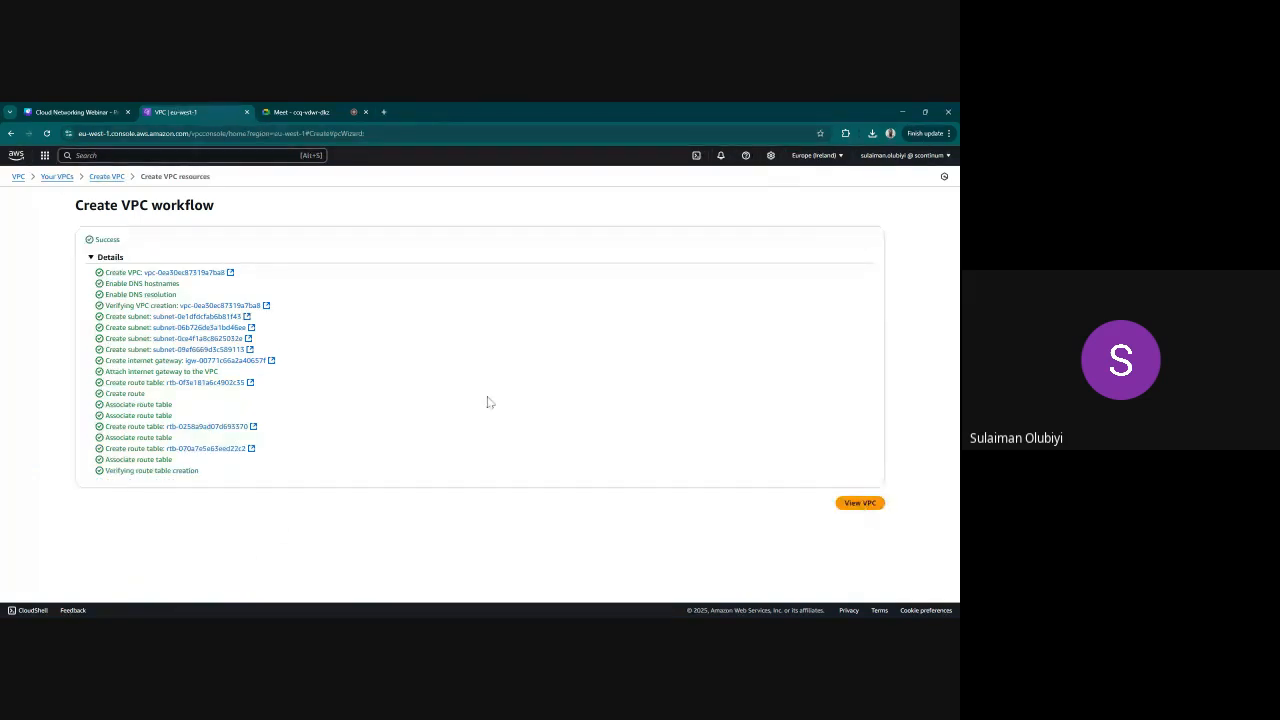
Start a third VPC with the "VPC and more" option and set its auto-generated name tag prefix to DATABASE
click(57, 176)
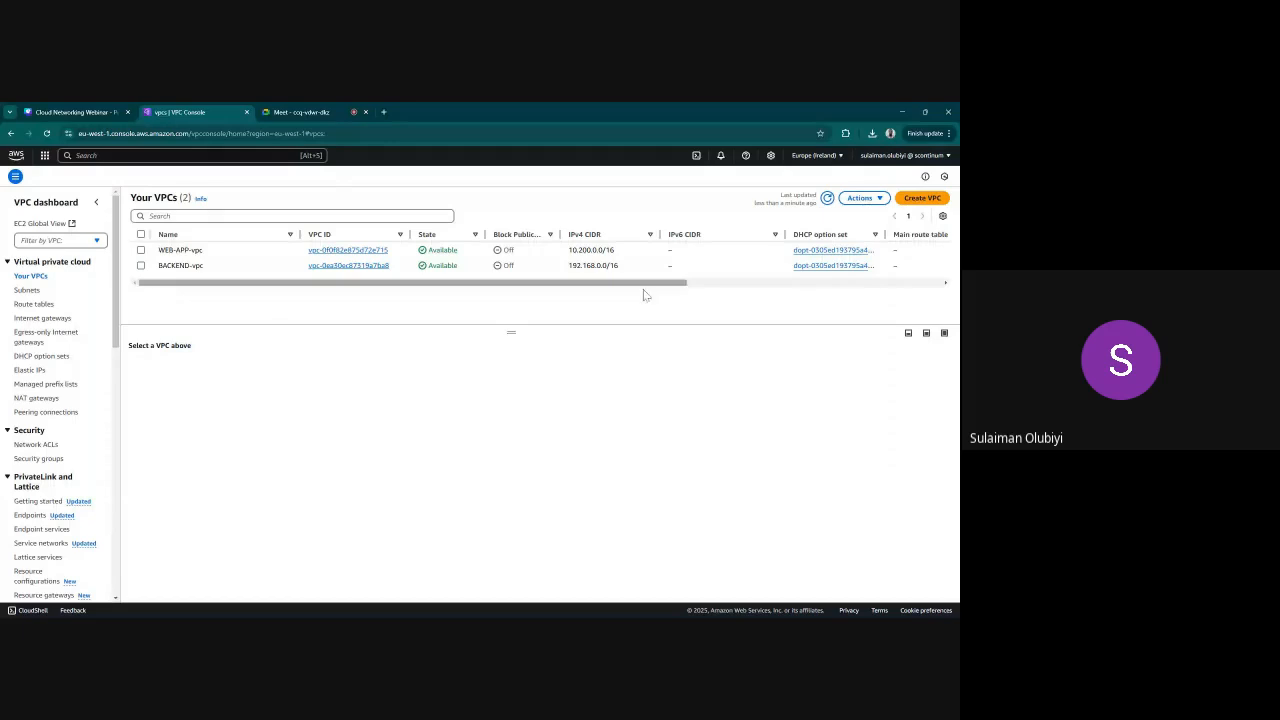
click(922, 198)
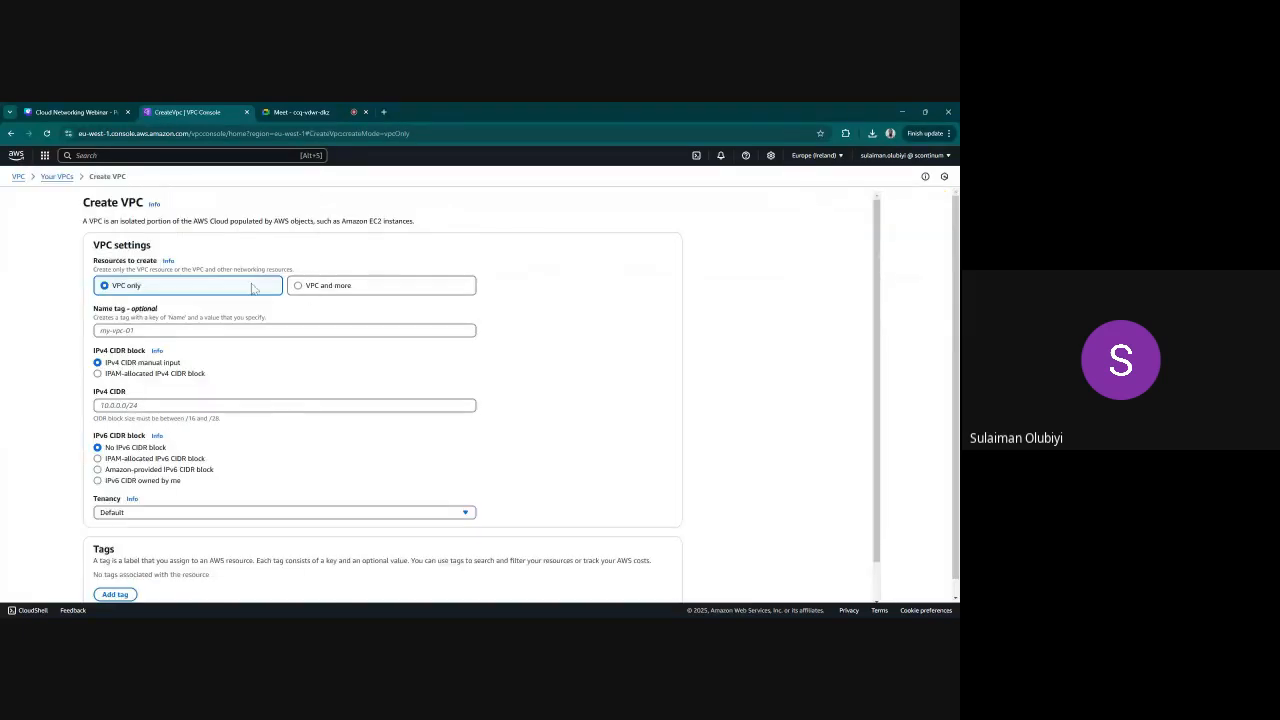
click(325, 288)
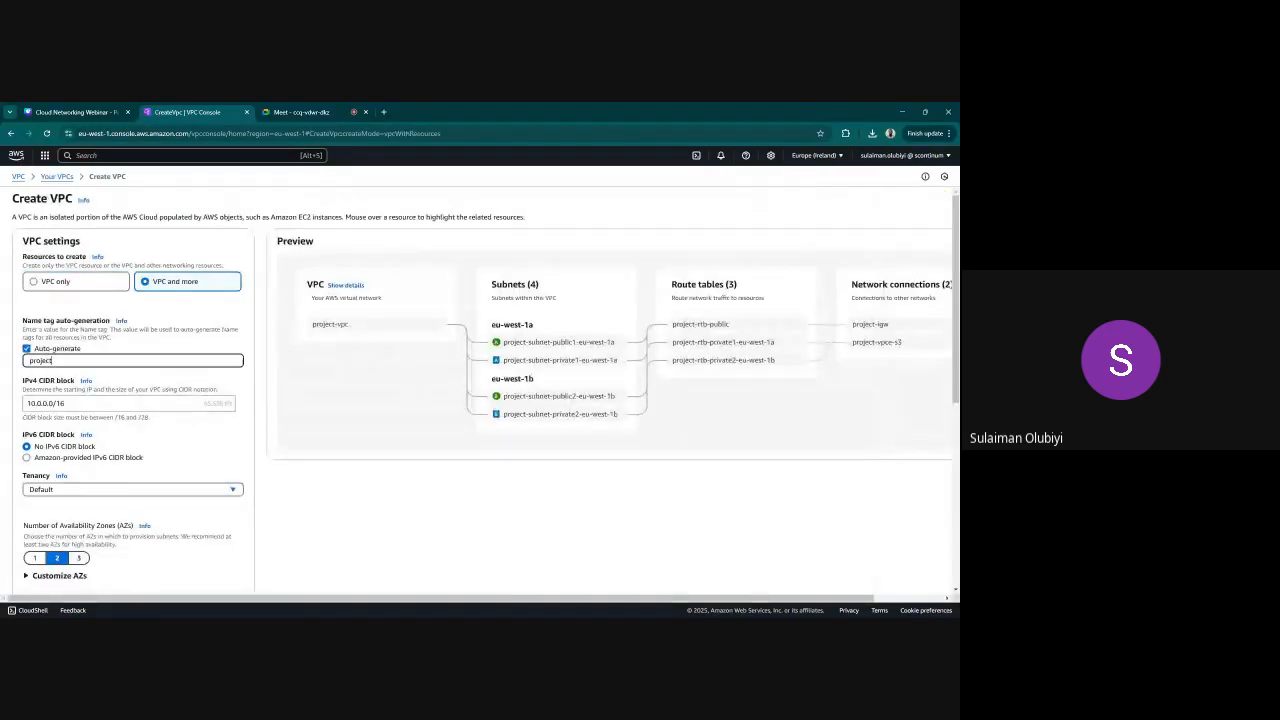
key(BackSpace)
key(BackSpace)
key(BackSpace)
key(BackSpace)
key(BackSpace)
key(BackSpace)
key(BackSpace)
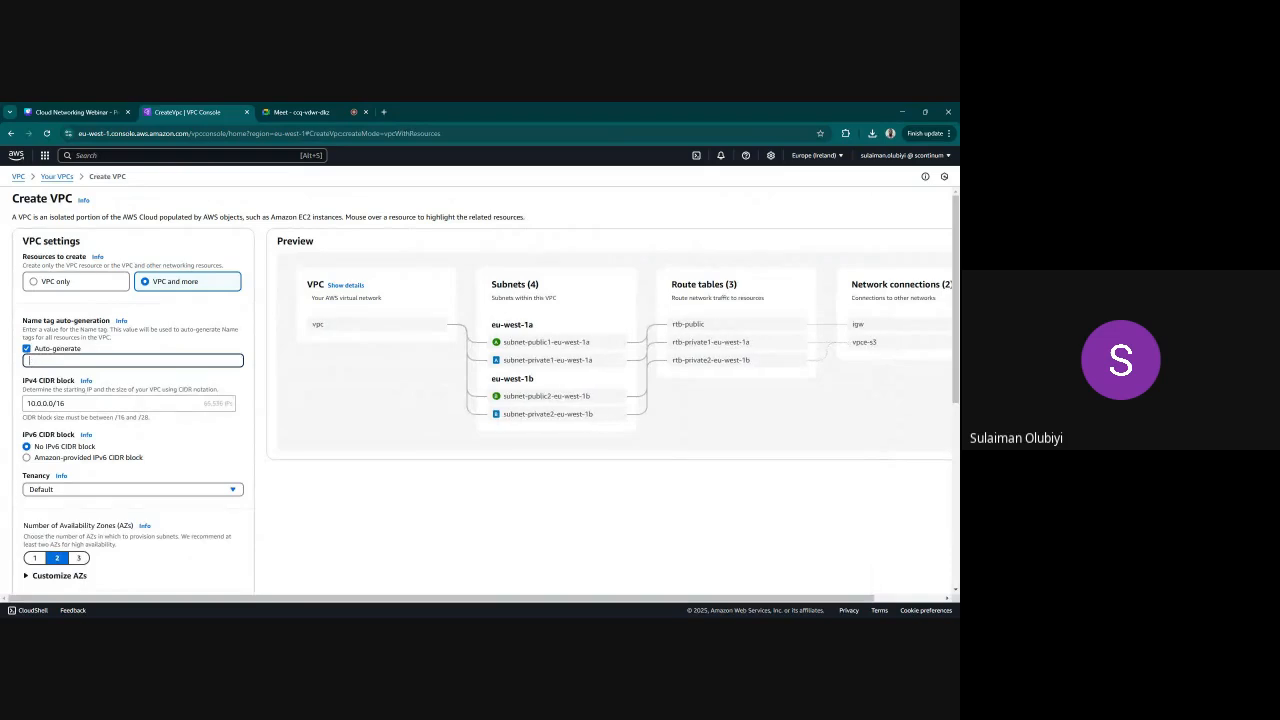
text(DTABASE)
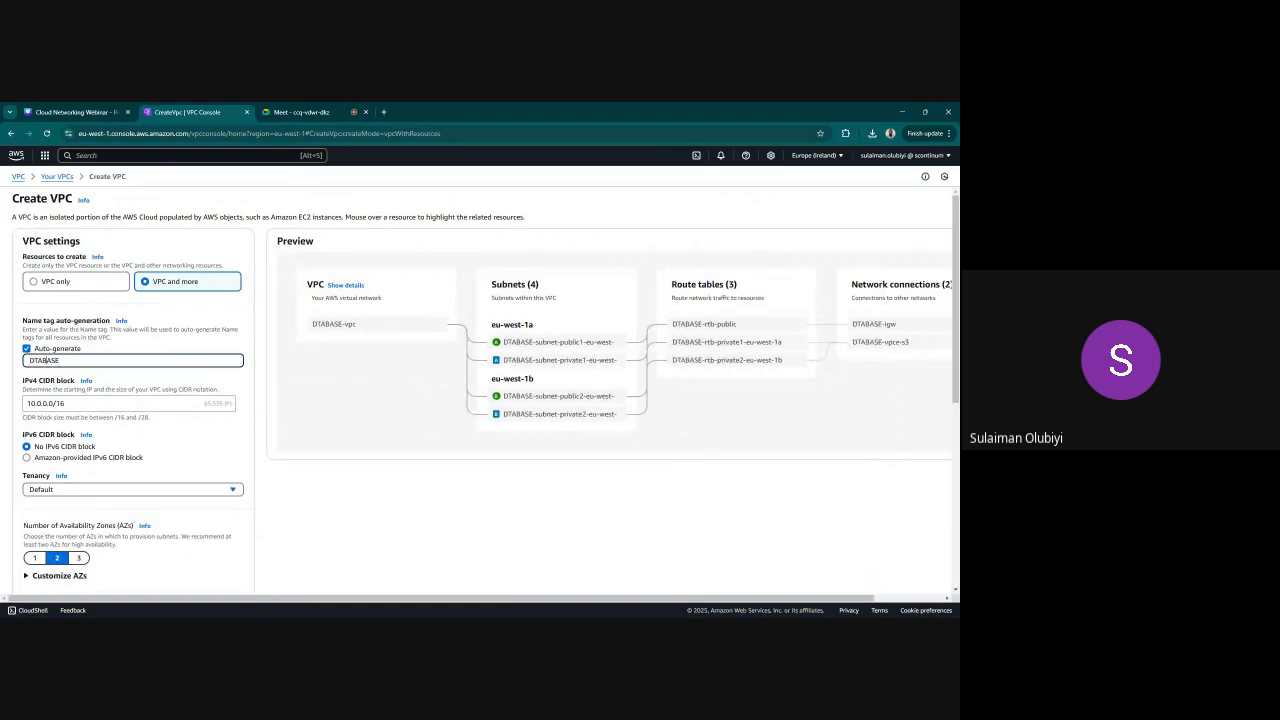
text(A)
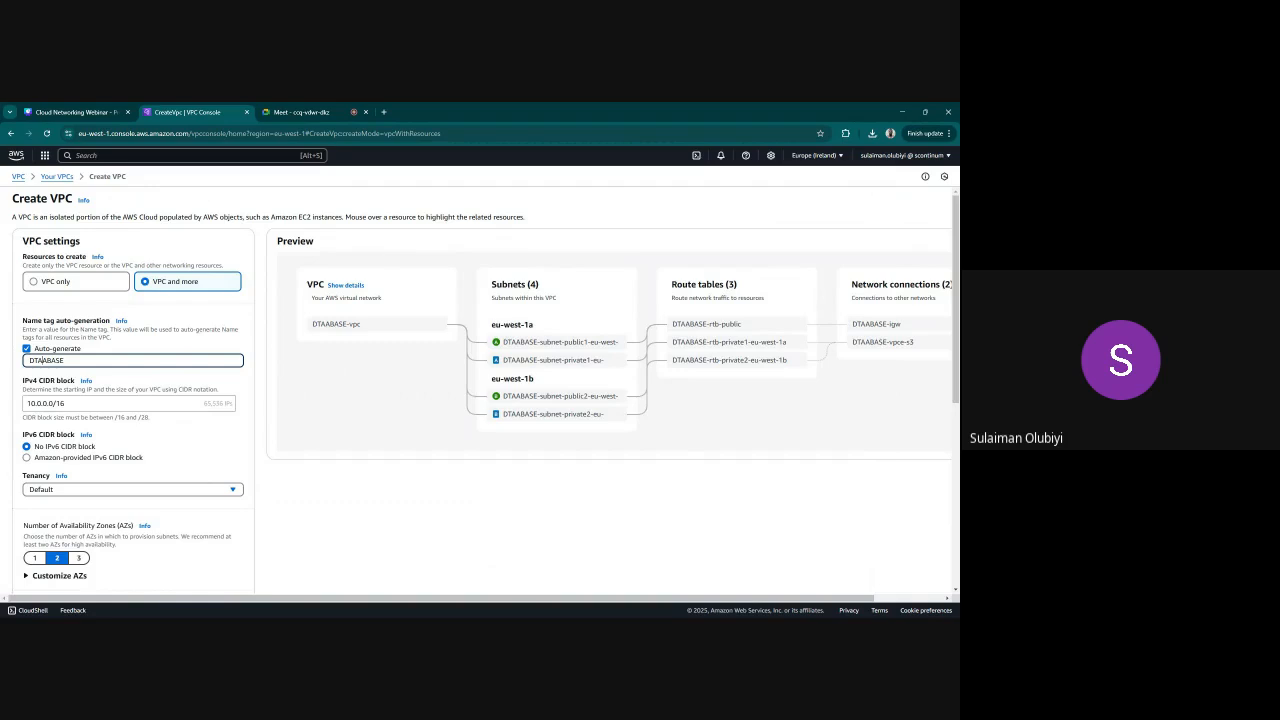
key(BackSpace)
text(T)
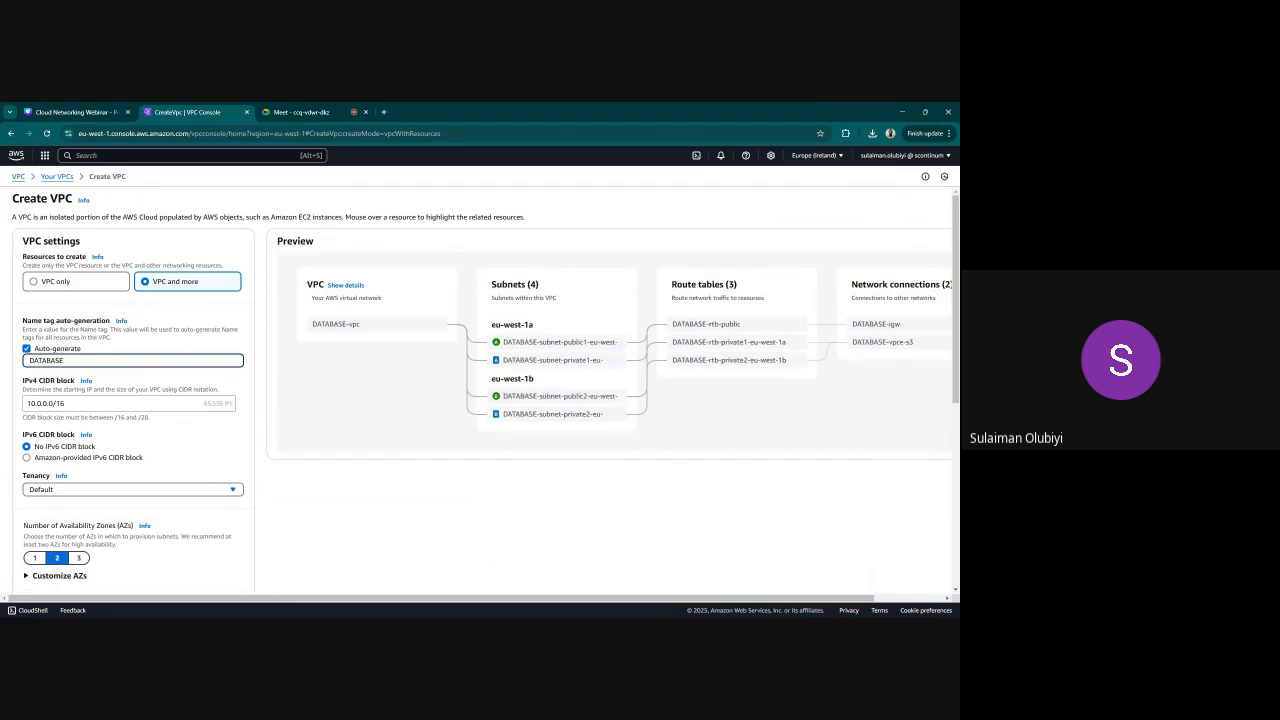
Set the DATABASE VPC's IPv4 CIDR block to 172.30.0.0/16
drag(67, 404, 22, 413)
key(BackSpace)
text(172.)
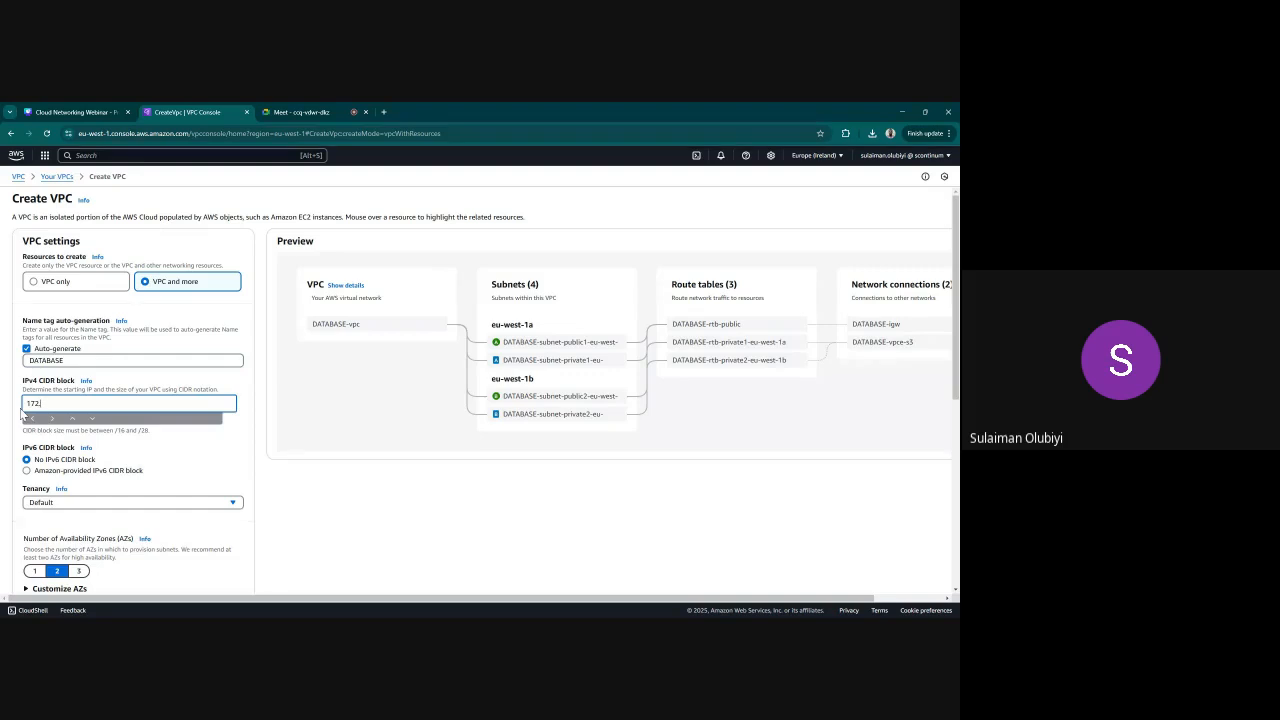
text(30.0.0/16)
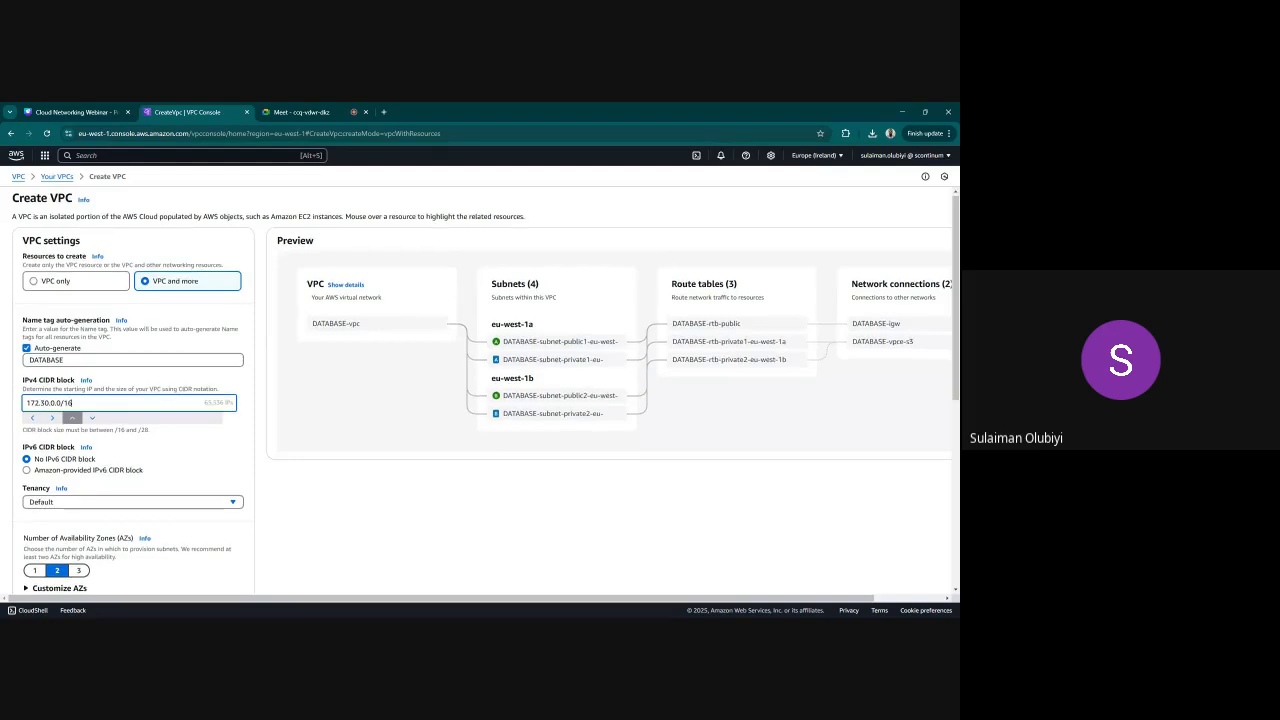
Set the DATABASE VPC's endpoints to None and create the VPC with its resources
scroll(137, 486, down, 5)
scroll(137, 486, down, 1)
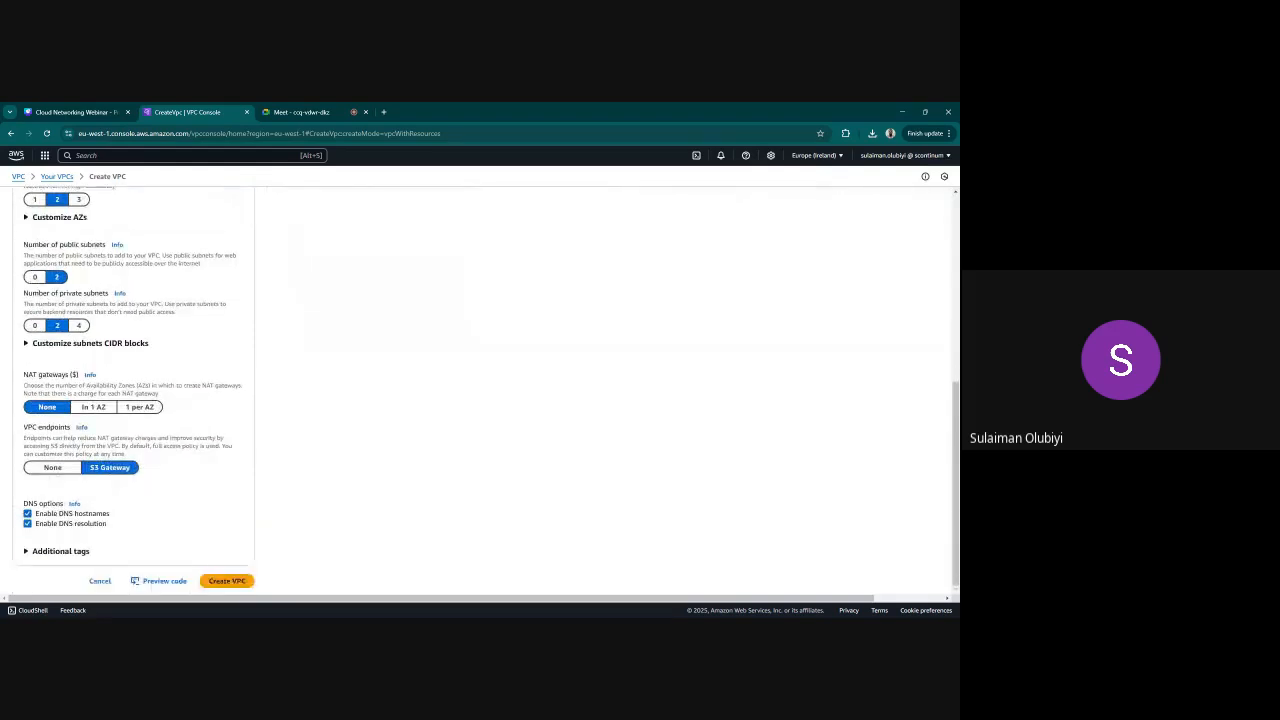
click(50, 469)
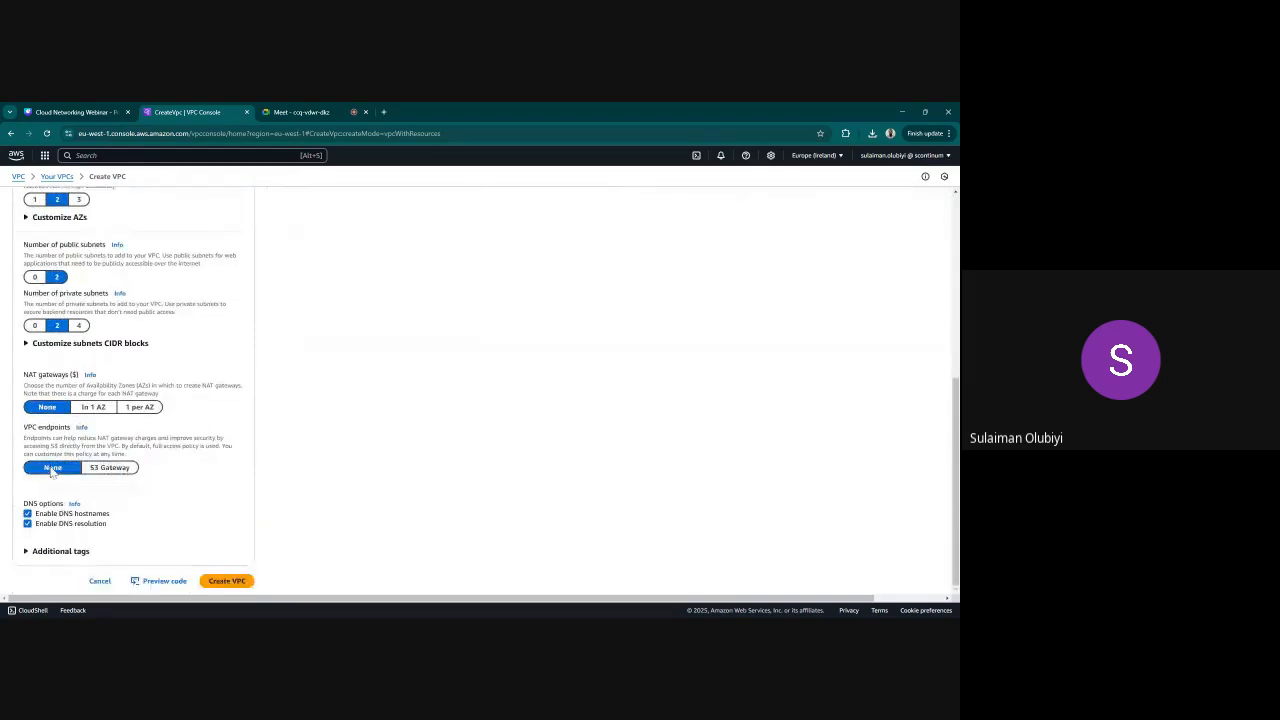
click(228, 582)
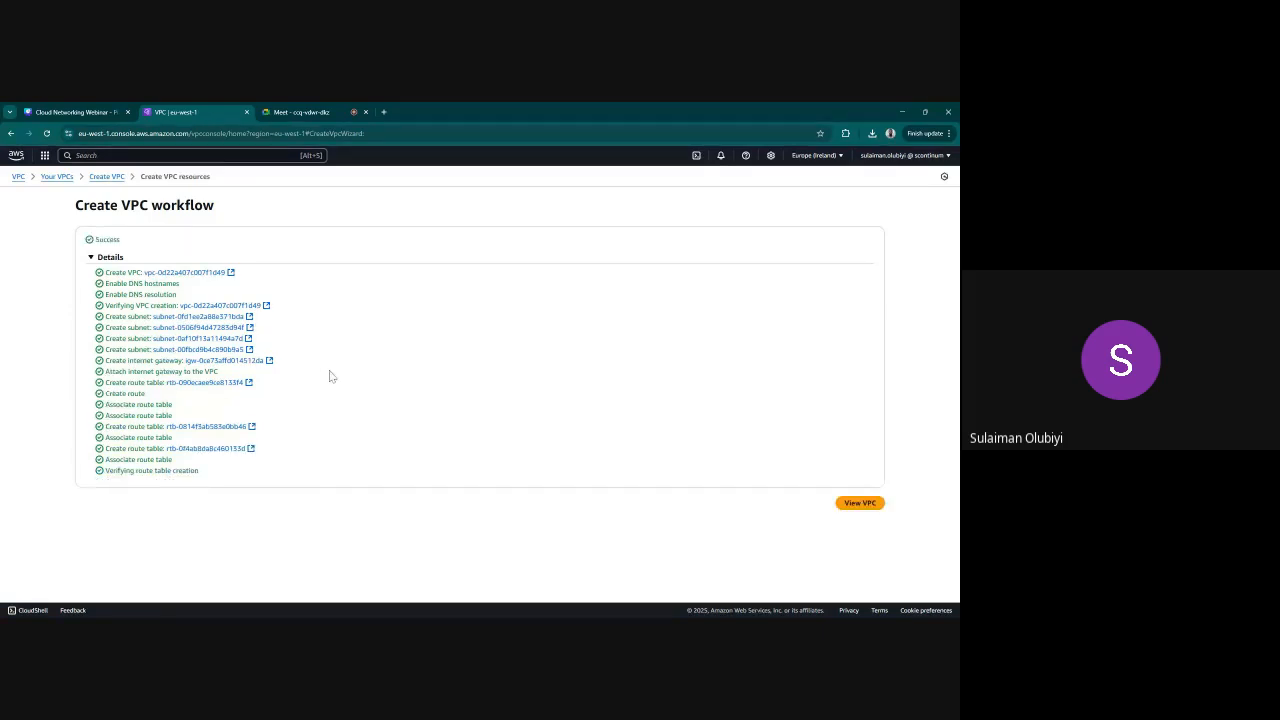
Examine the new DATABASE VPC's resource map and the region's lists of VPCs, subnets and route tables
click(860, 503)
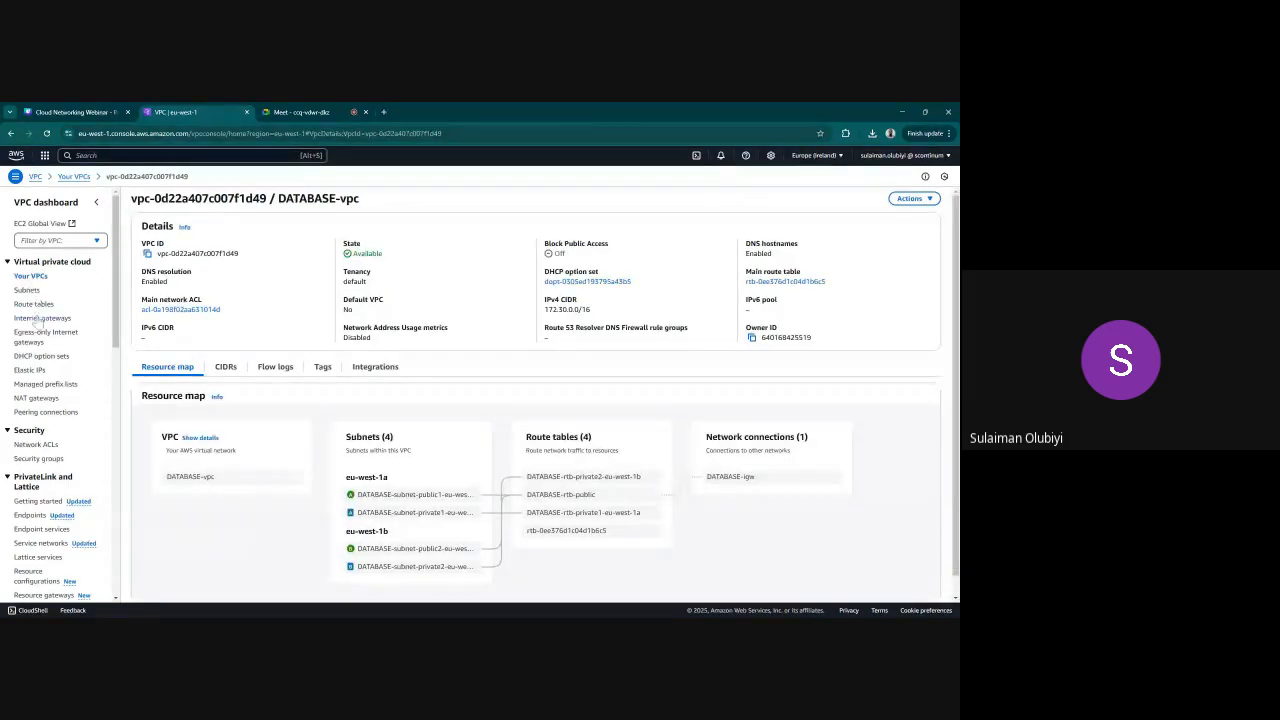
click(30, 277)
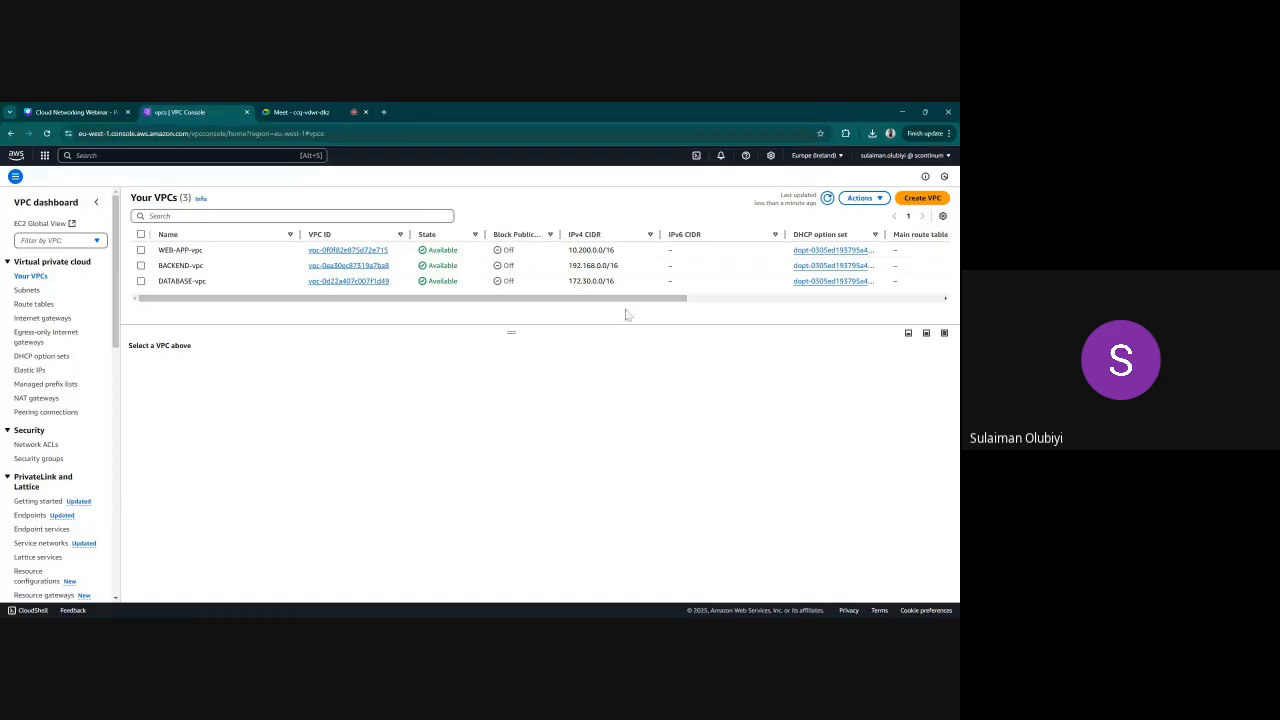
click(25, 290)
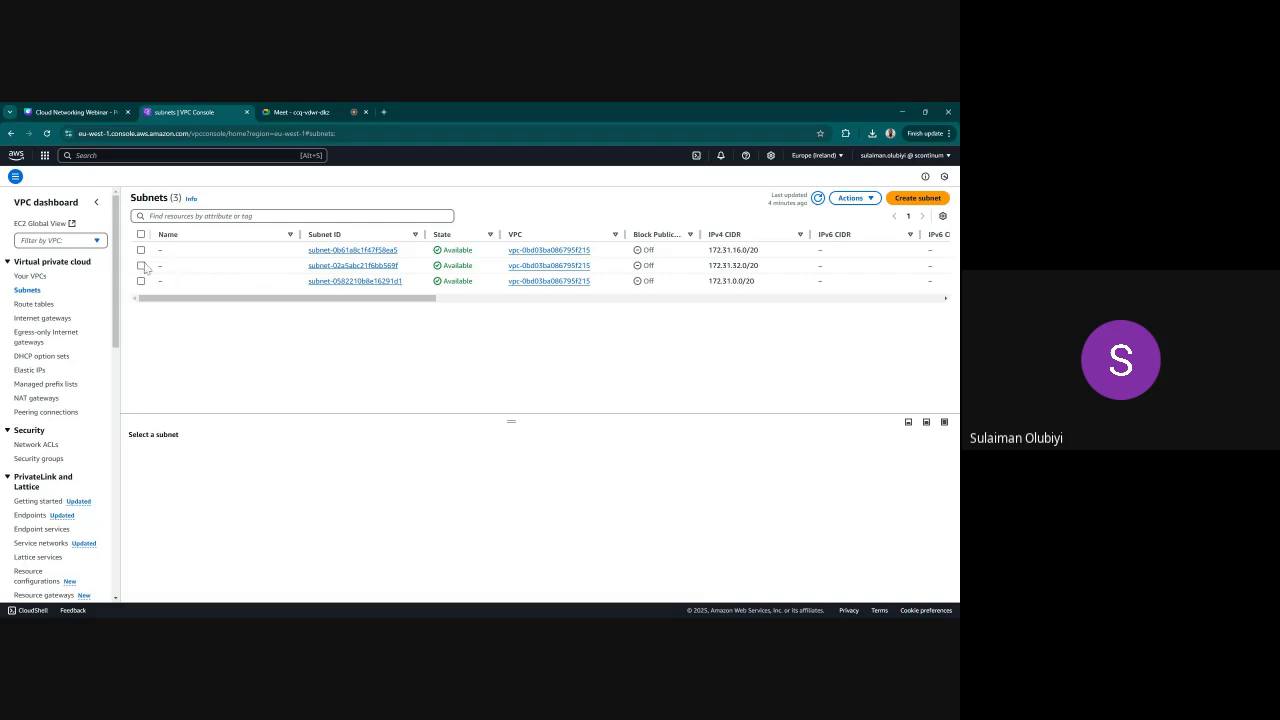
click(32, 308)
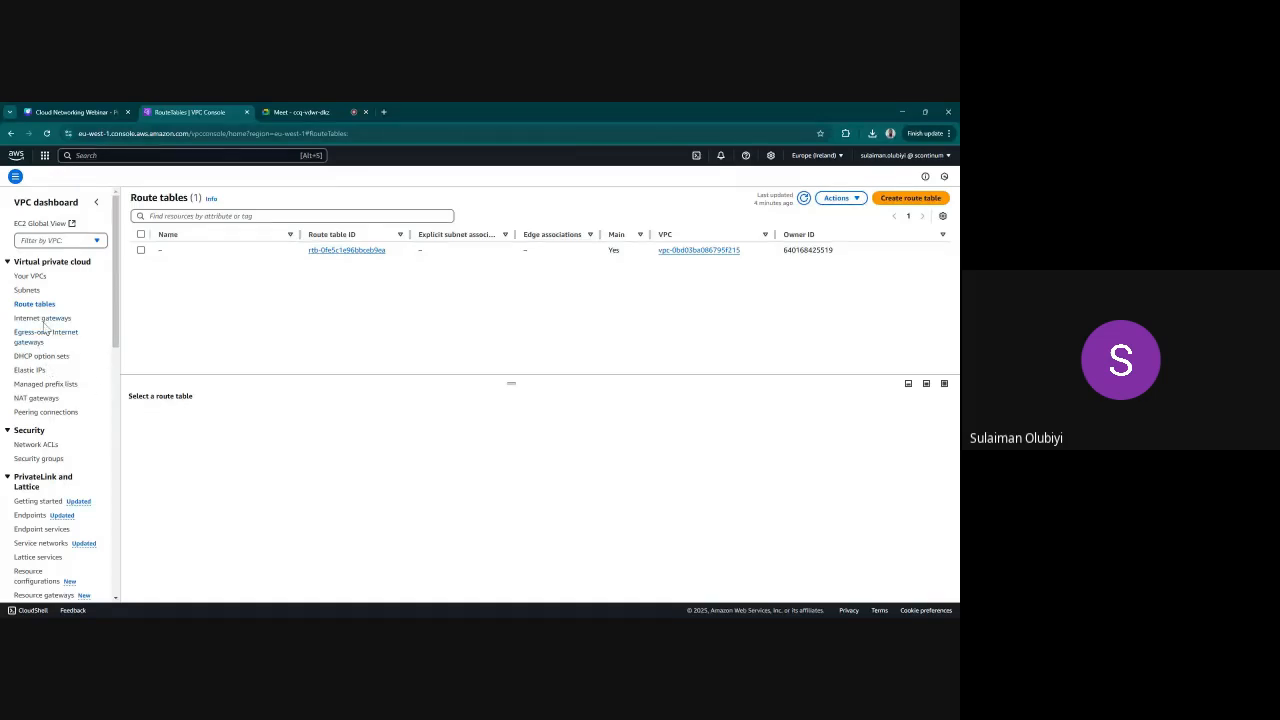
View the internet gateways, select the unnamed one and check which actions are available for it
click(44, 320)
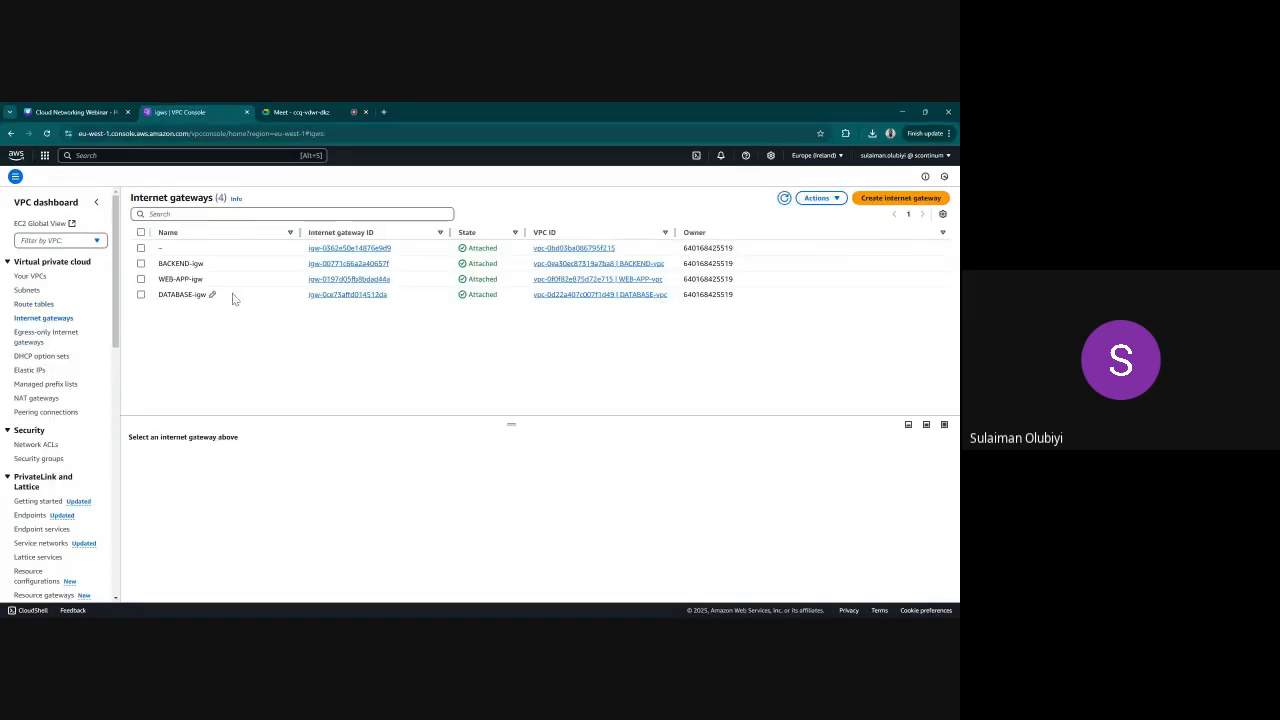
click(141, 248)
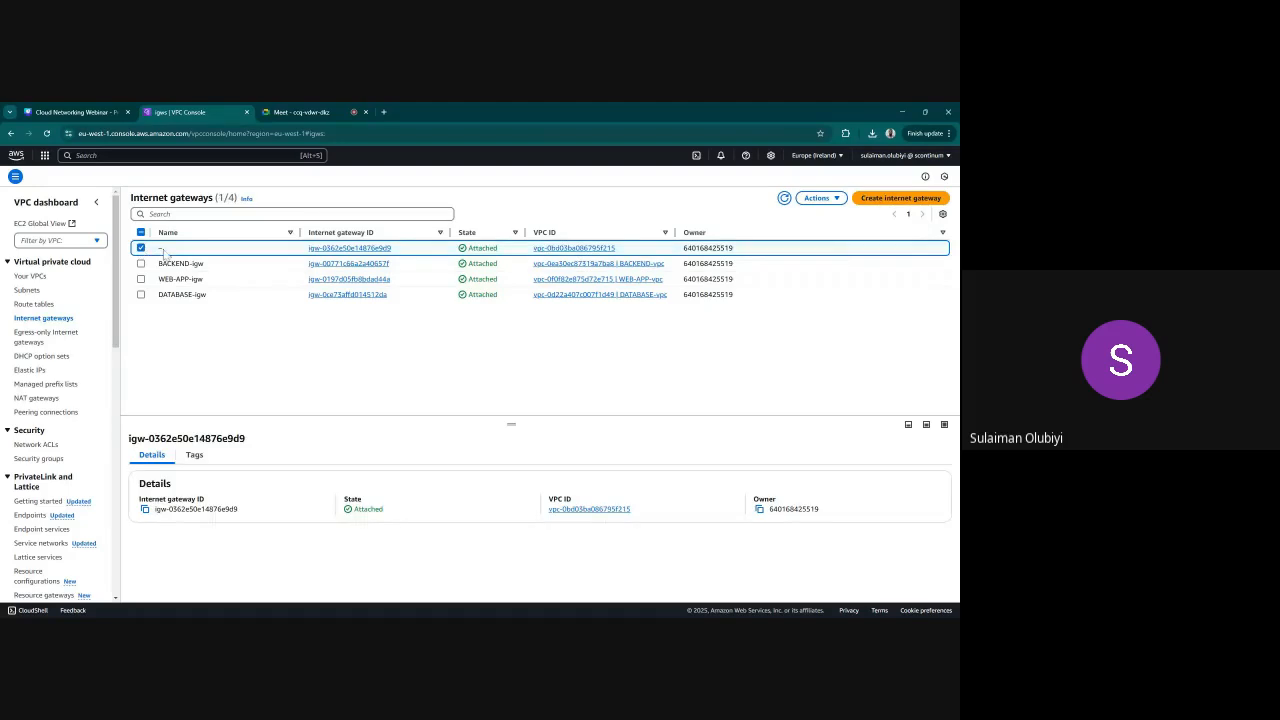
click(817, 198)
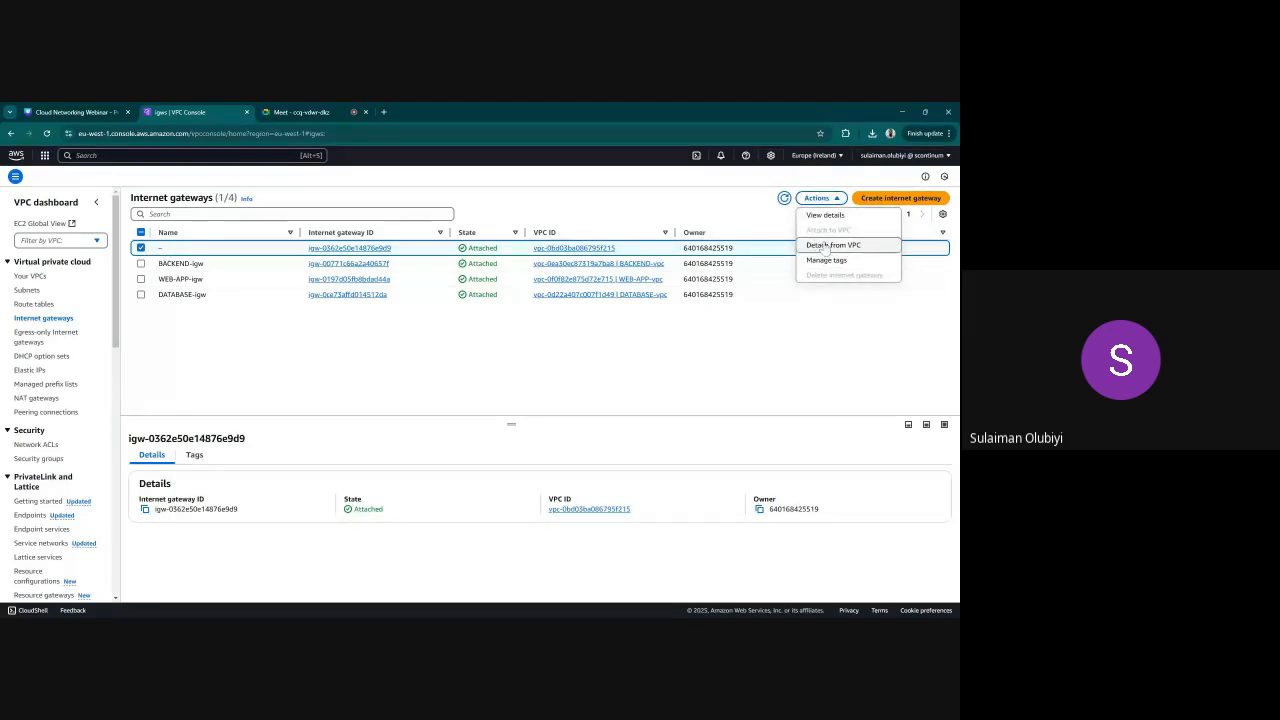
click(708, 362)
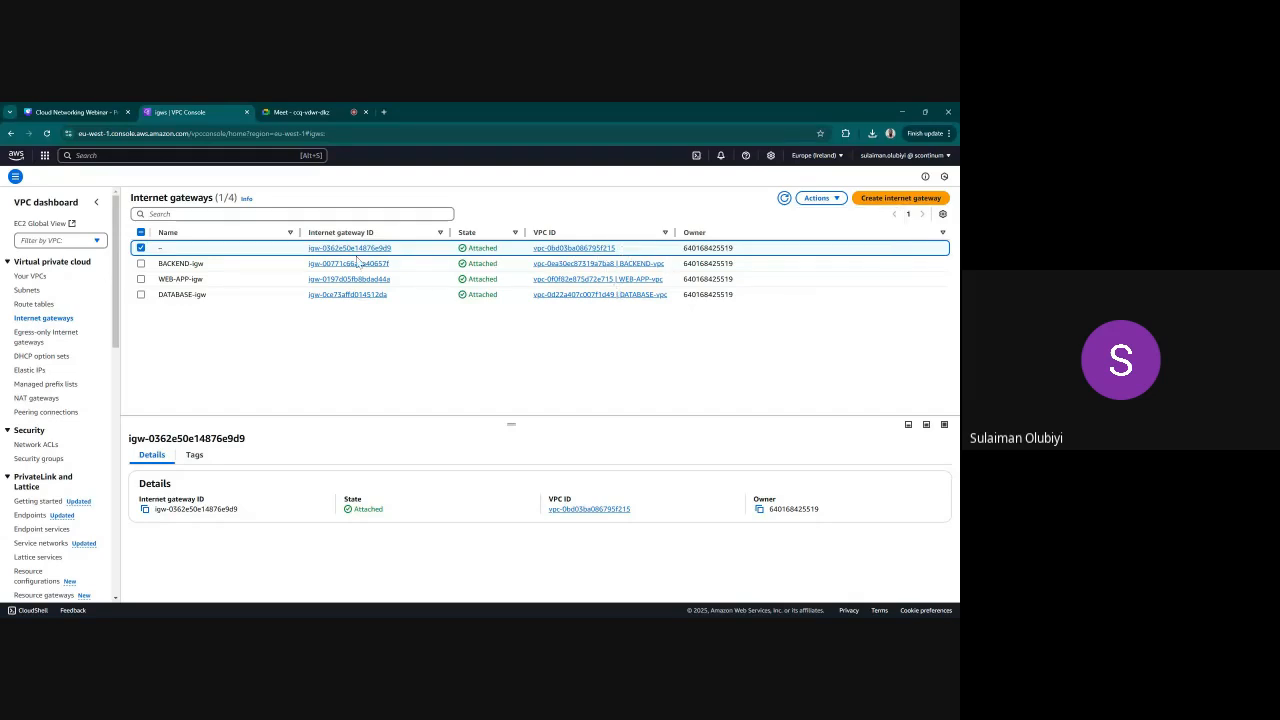
Try to detach the unnamed internet gateway from its VPC and refresh the internet gateway list
click(819, 198)
click(833, 245)
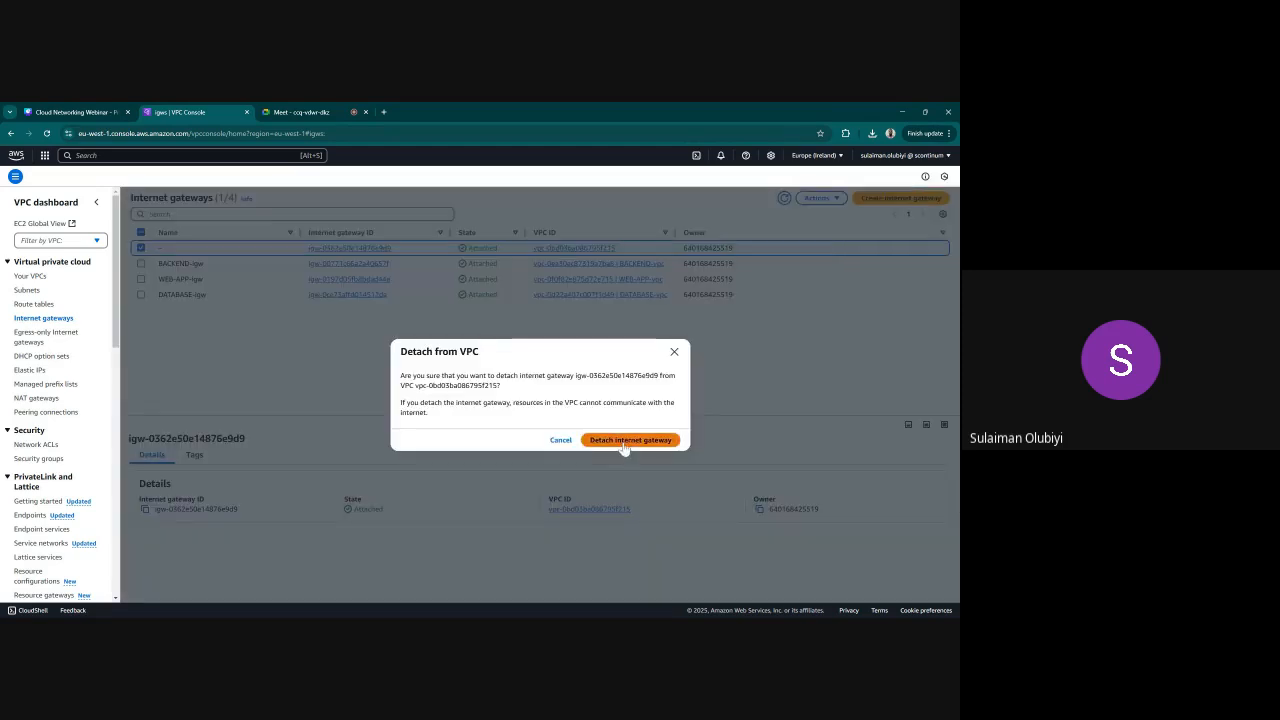
click(628, 441)
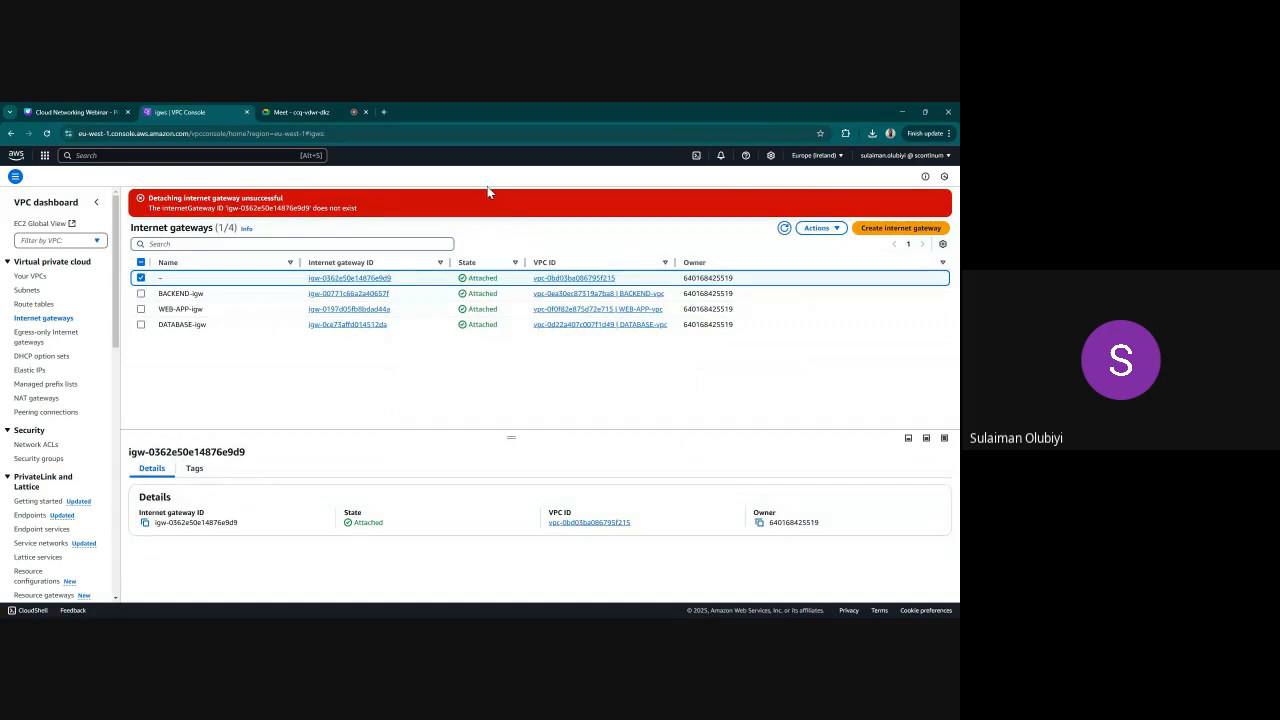
click(784, 228)
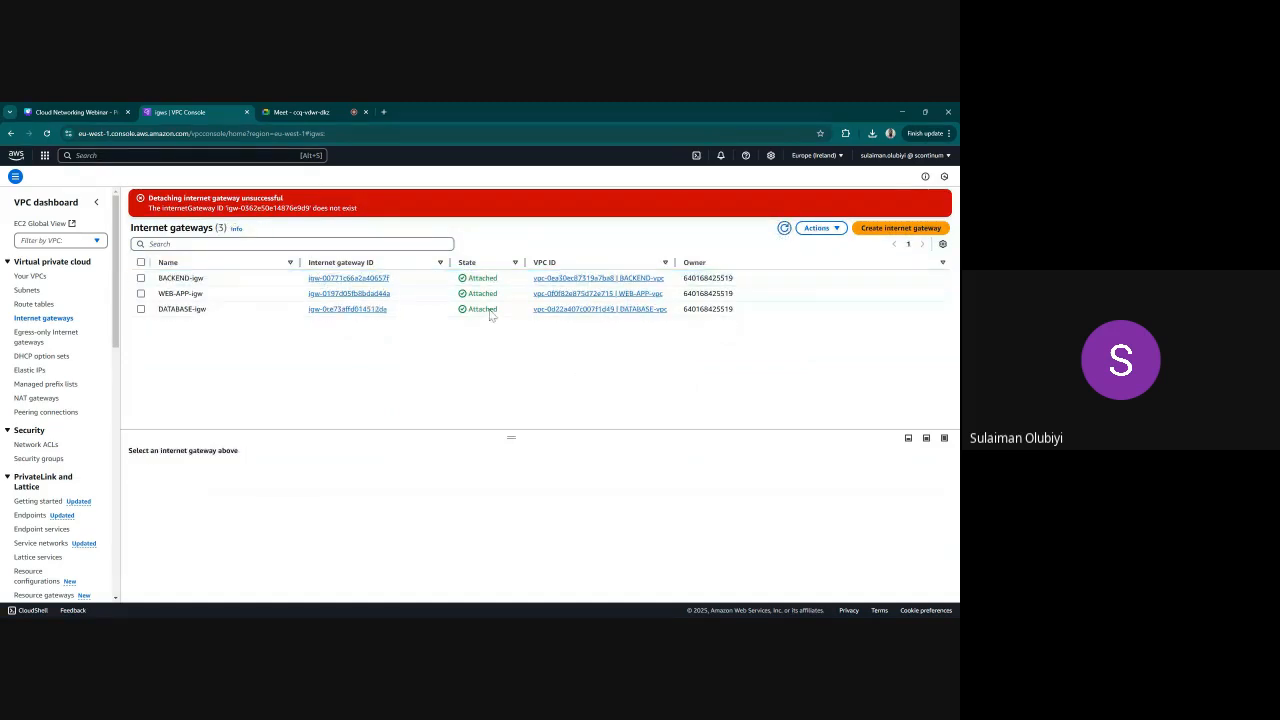
Try to delete the three unnamed subnets in the 172.31.x.x range, confirming the deletion with "delete"
click(28, 291)
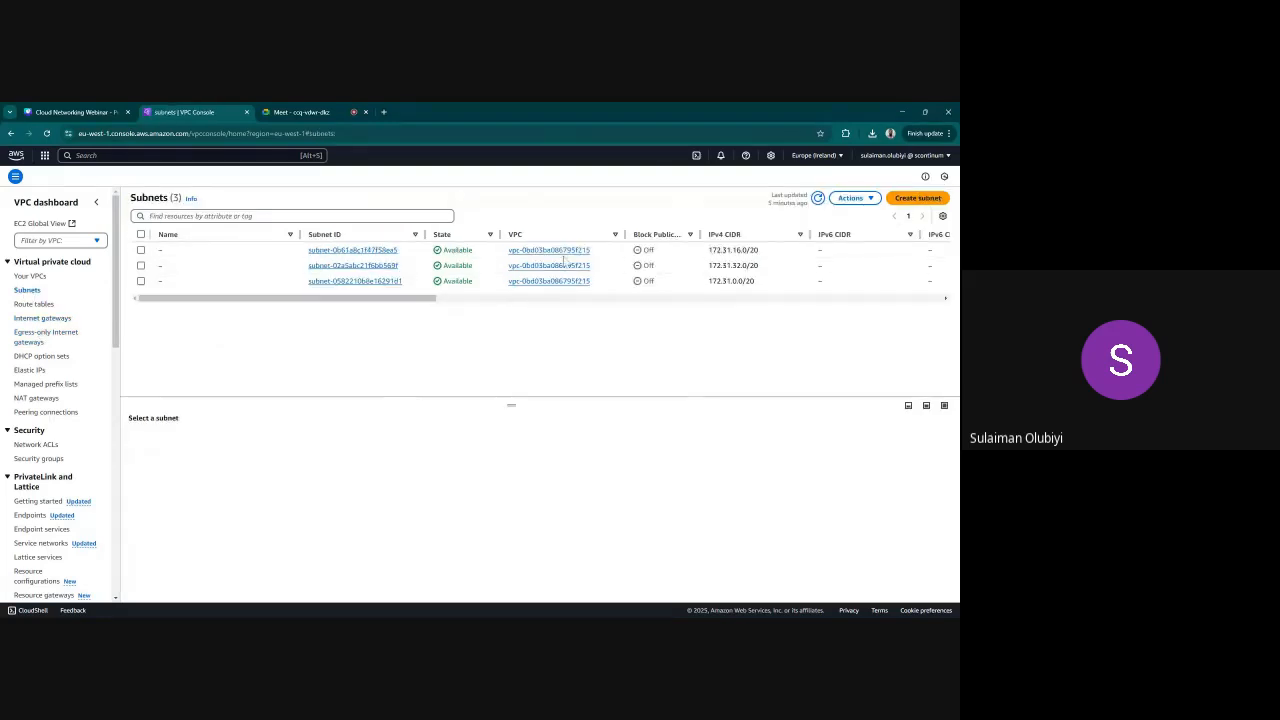
click(141, 250)
click(141, 265)
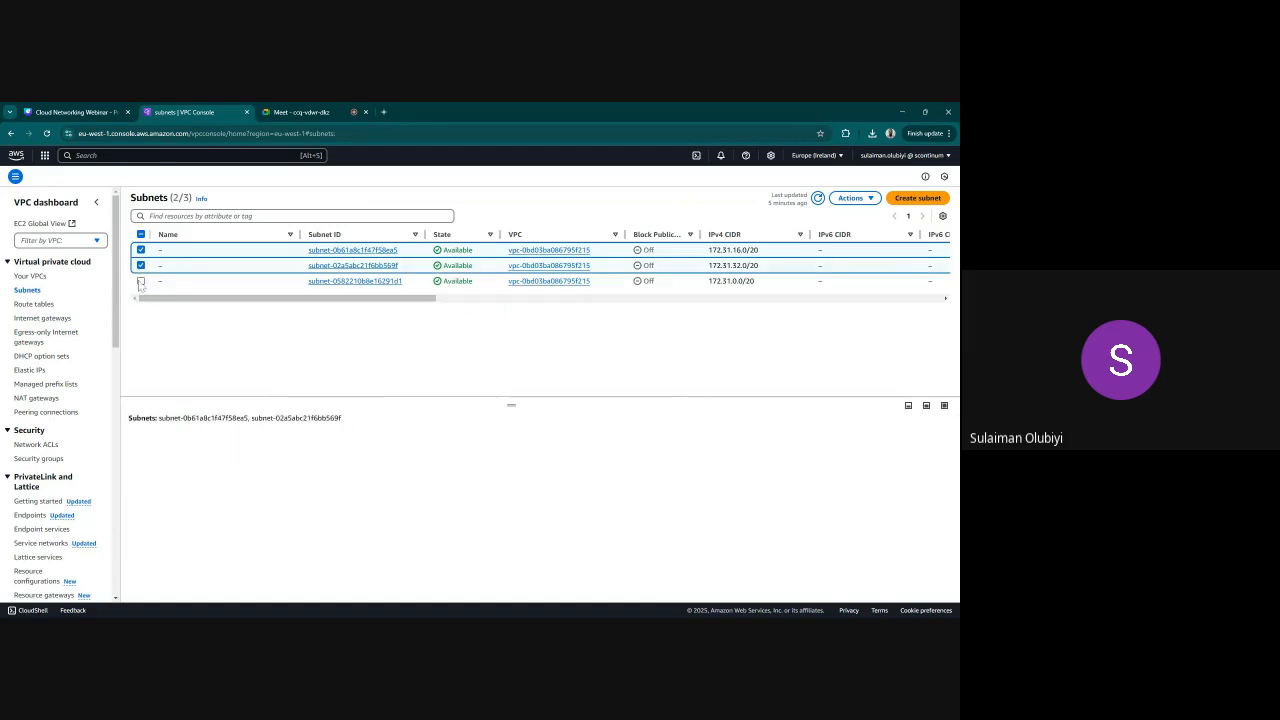
click(141, 281)
click(852, 199)
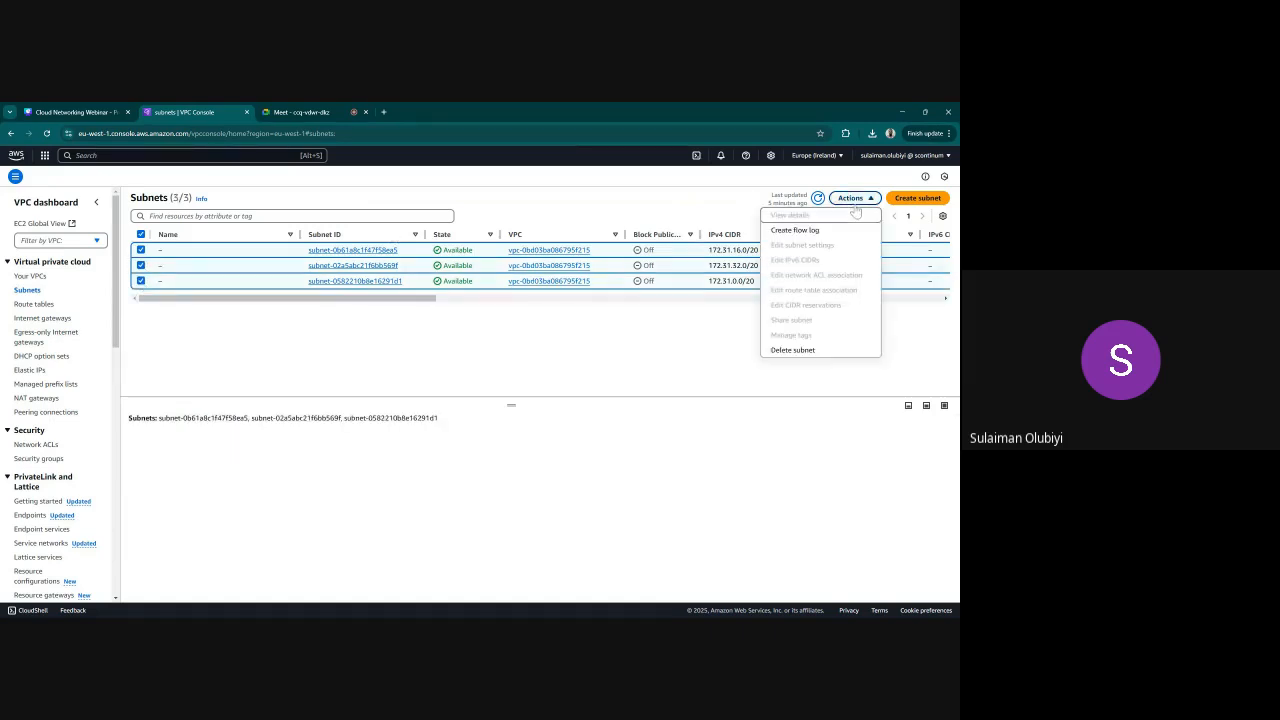
click(795, 351)
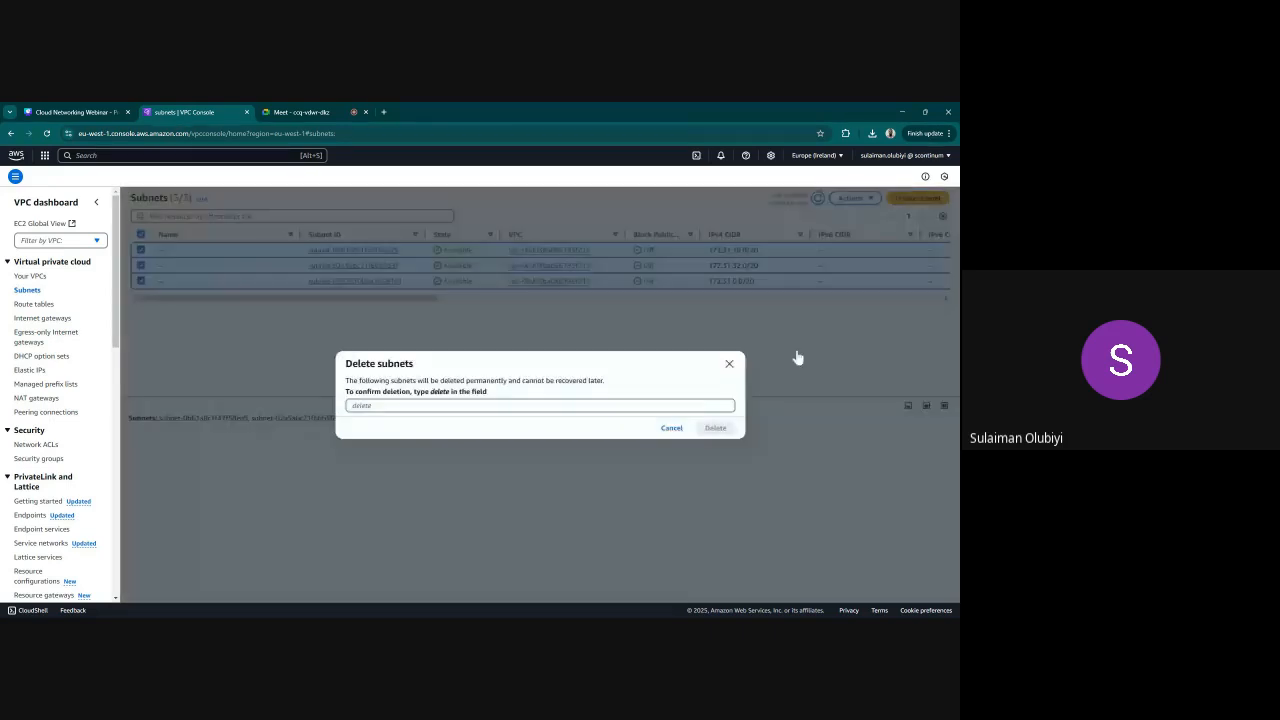
text(dEL)
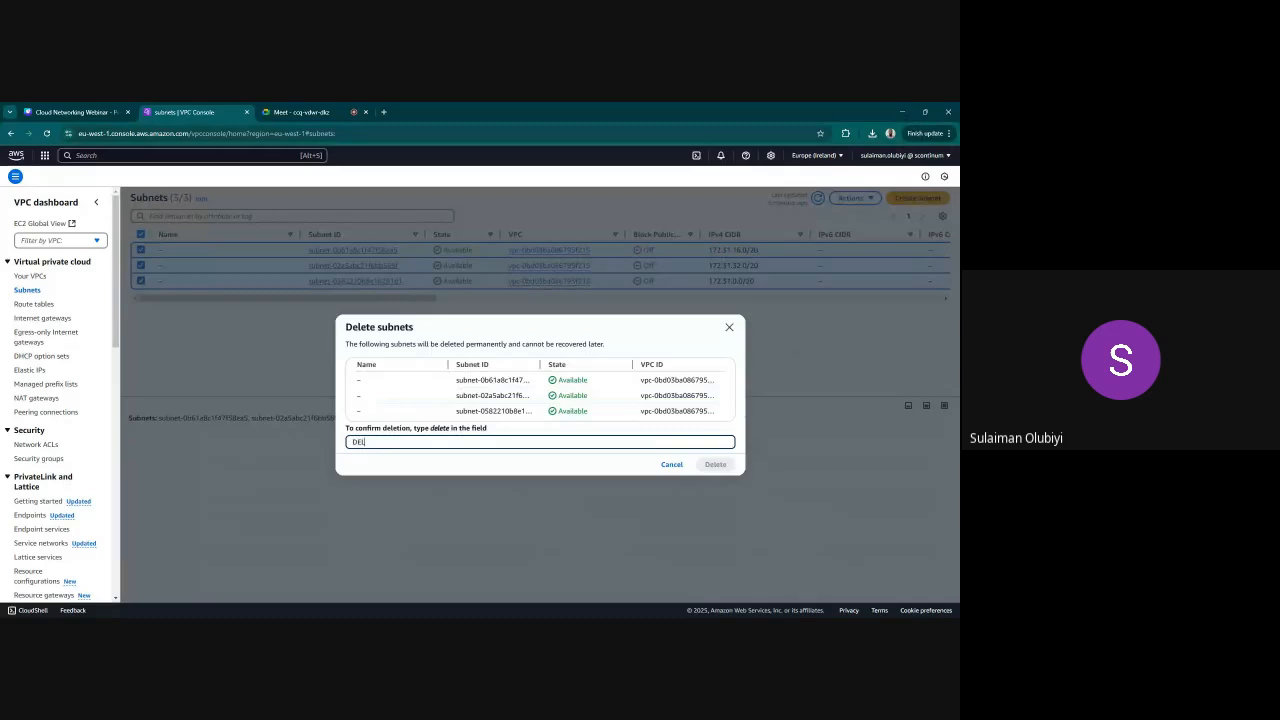
text(ETE)
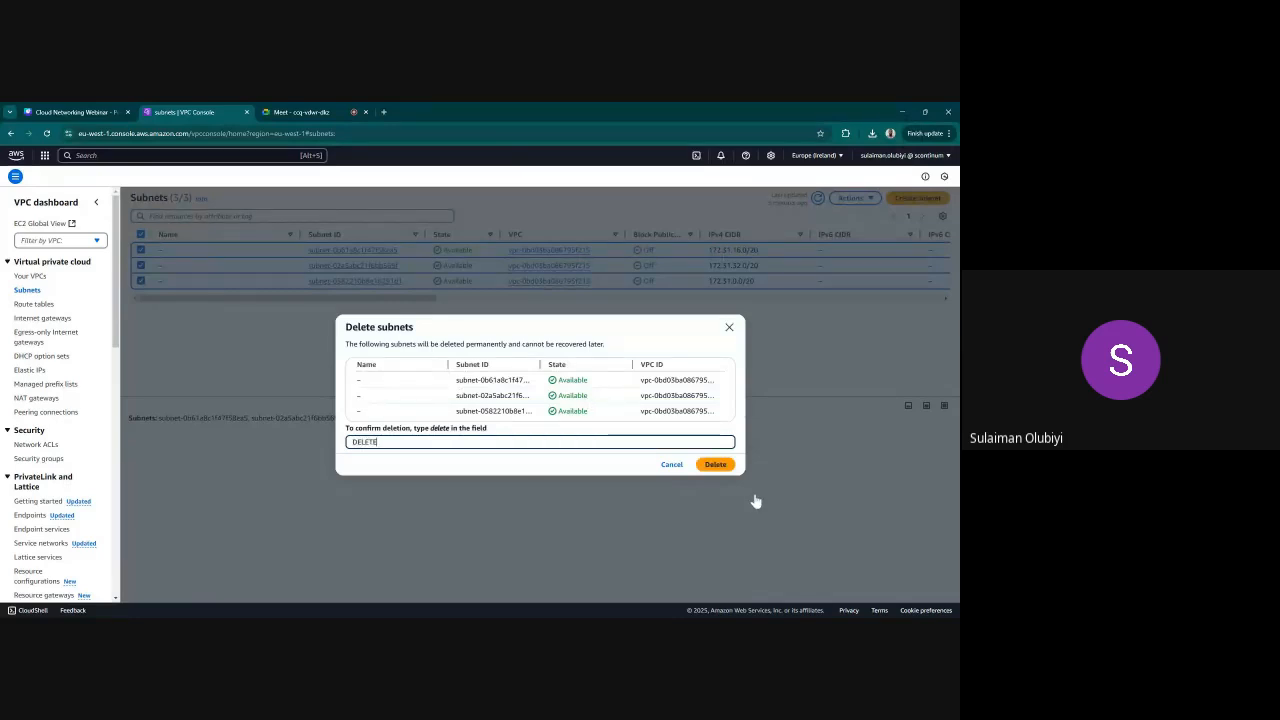
key(ctrl+a)
key(BackSpace)
text(delete)
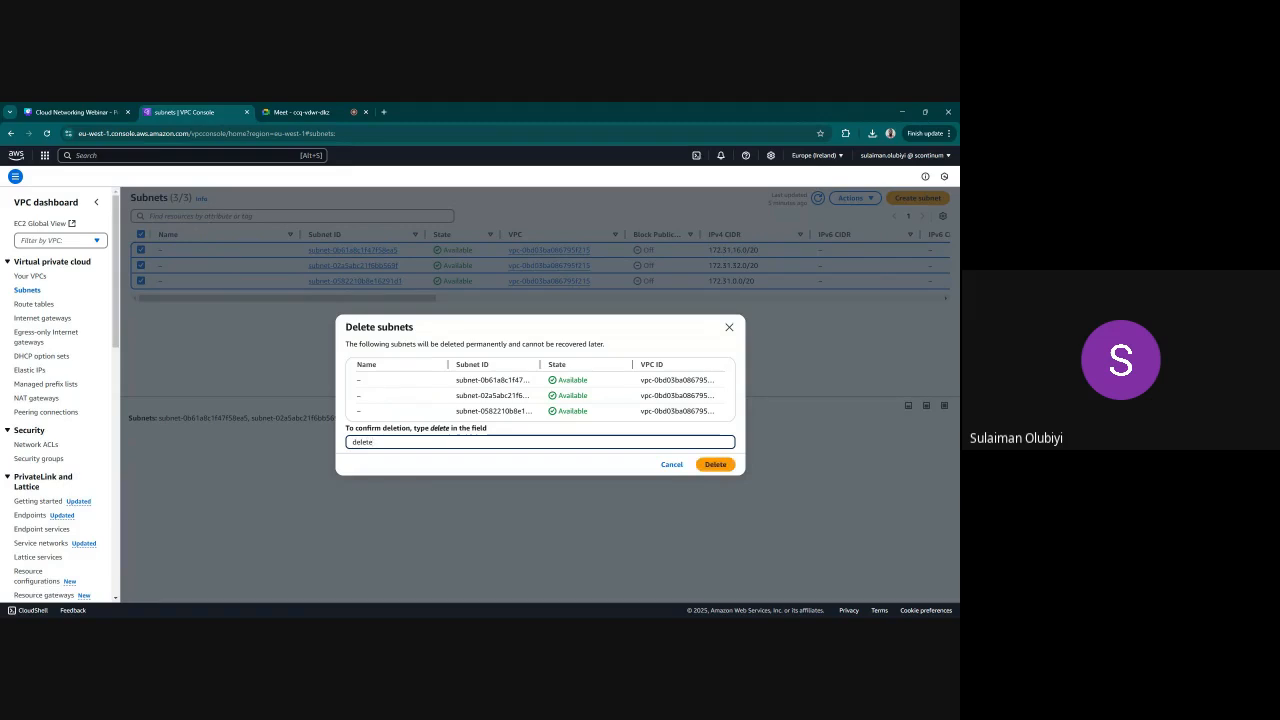
click(712, 465)
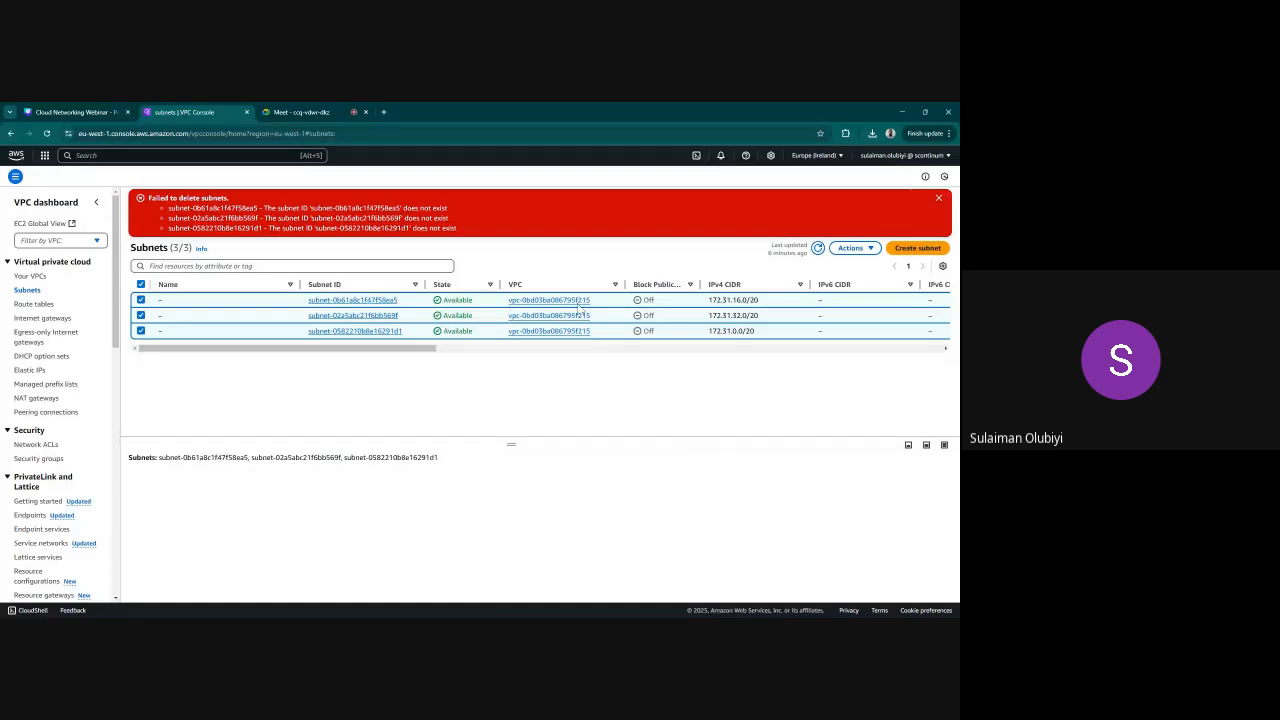
click(938, 198)
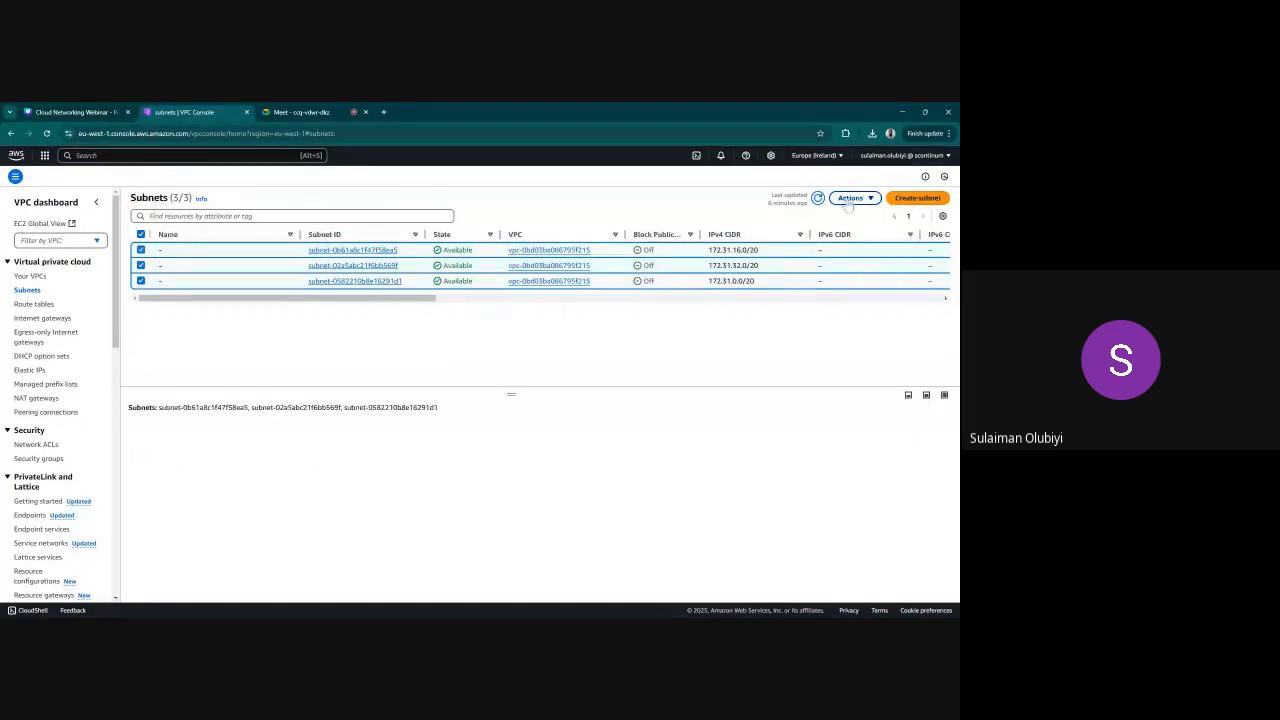
Refresh the subnets list, enlarge the list area and widen the Name column to review the subnets
click(818, 198)
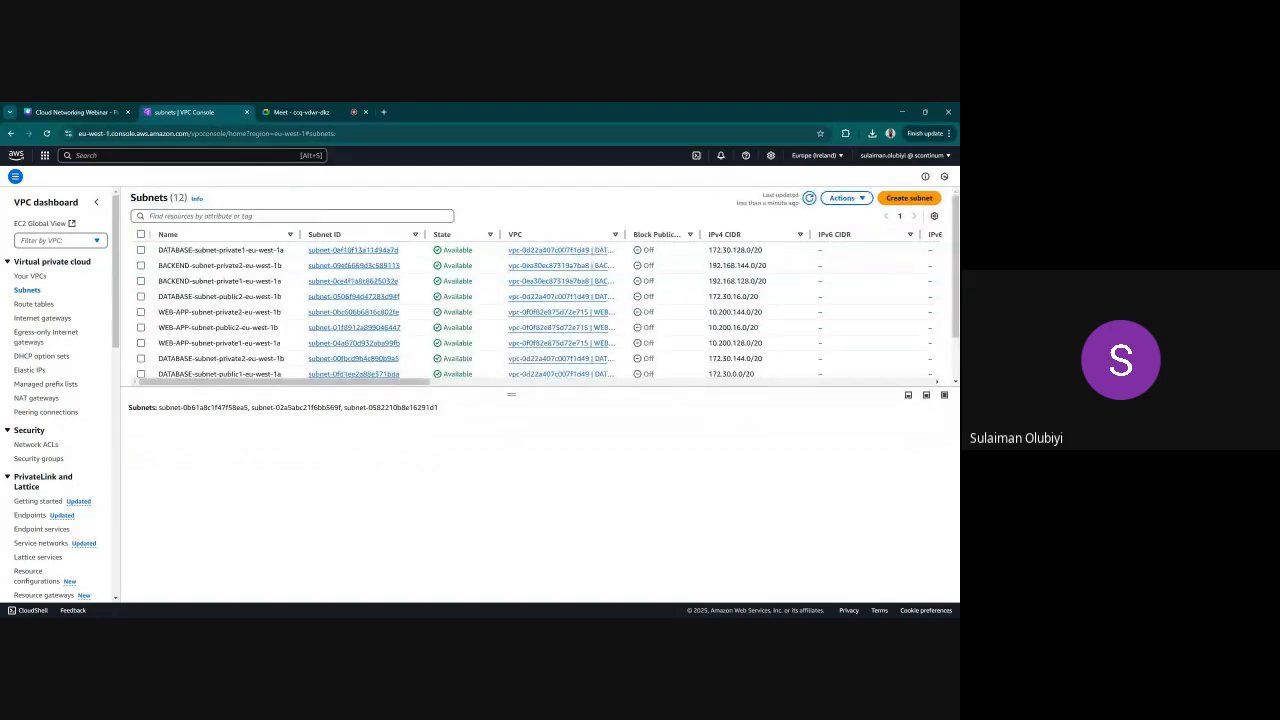
drag(511, 395, 511, 512)
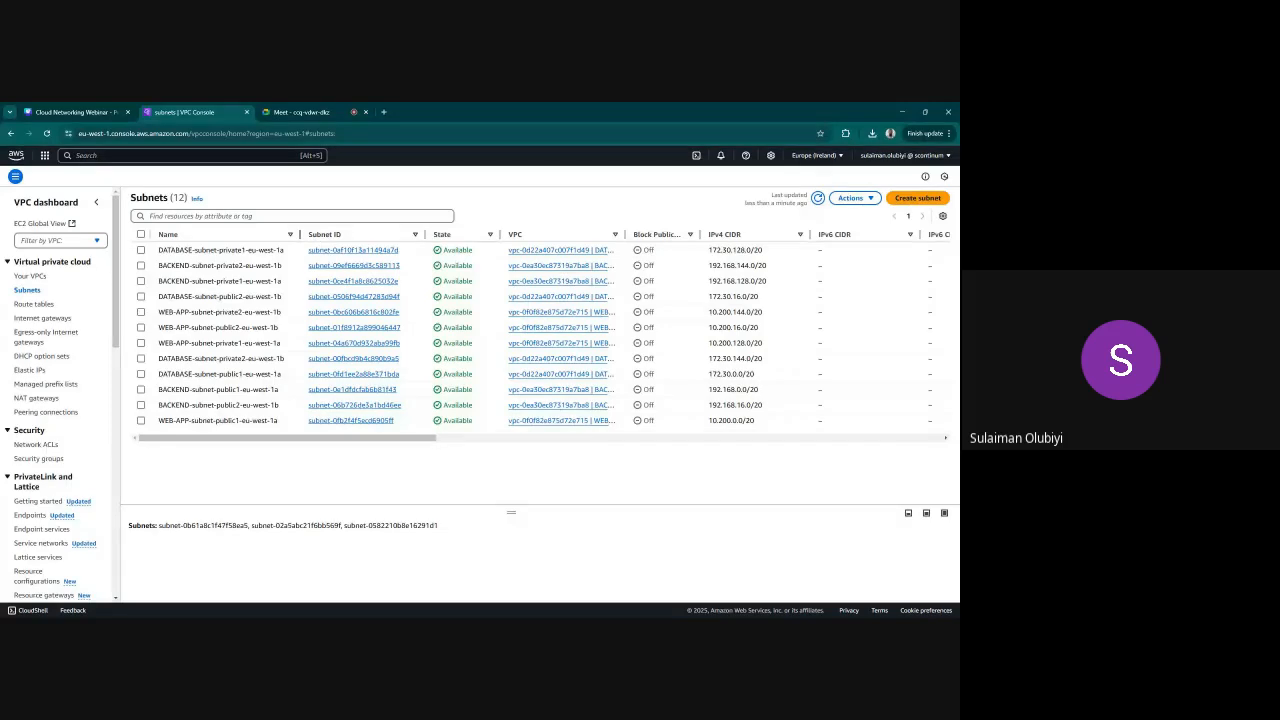
drag(300, 234, 370, 234)
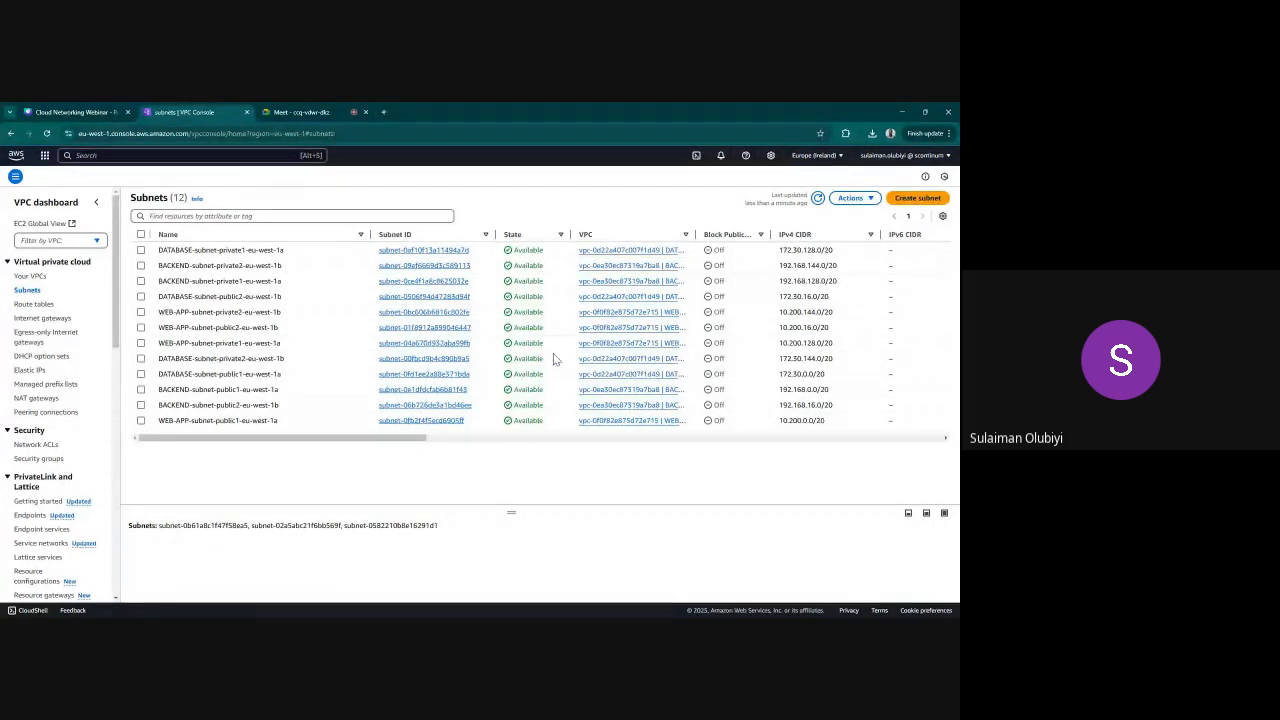
Delete all the WEB-APP, BACKEND and DATABASE subnets at once, confirming the deletion with "delete"
click(141, 234)
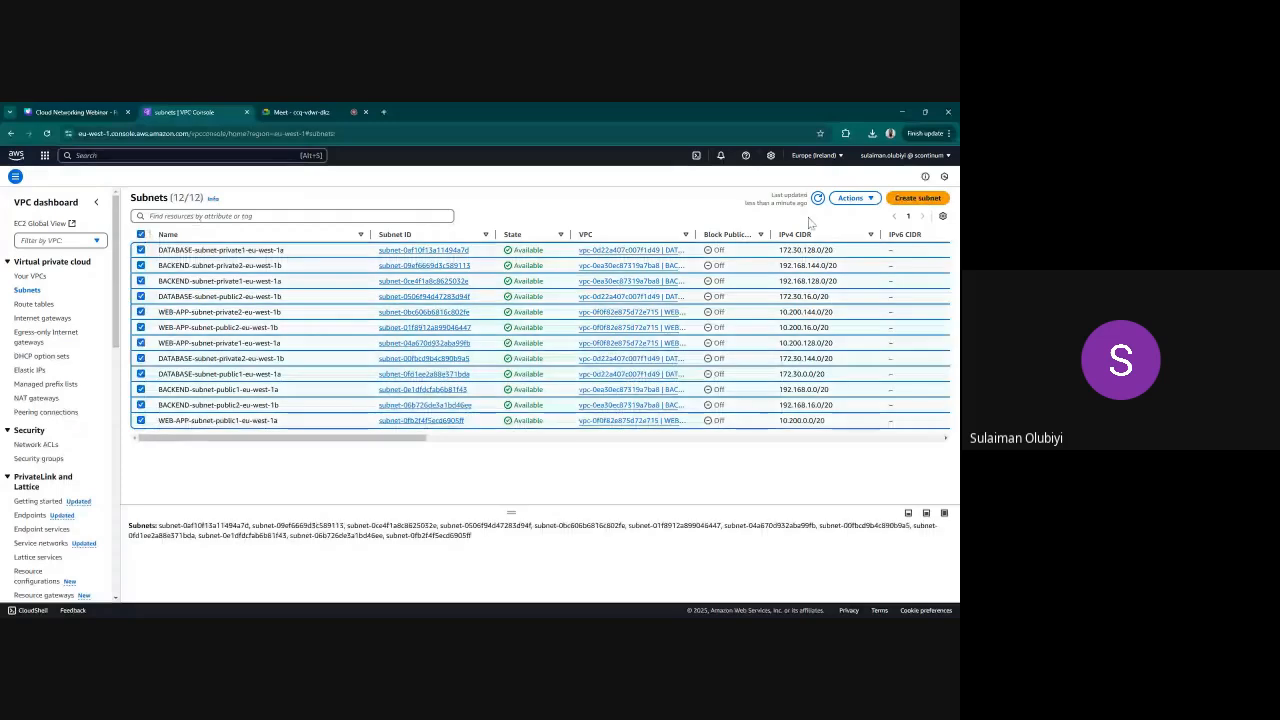
click(850, 197)
click(793, 350)
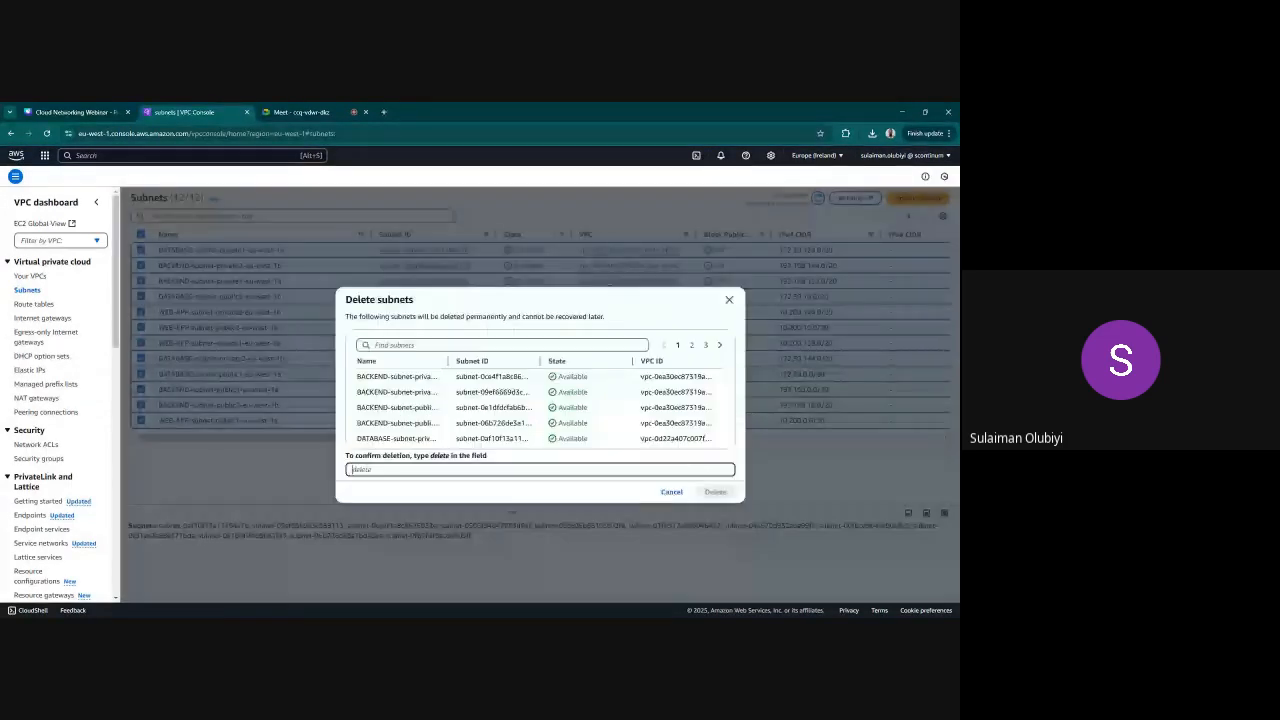
text(delete)
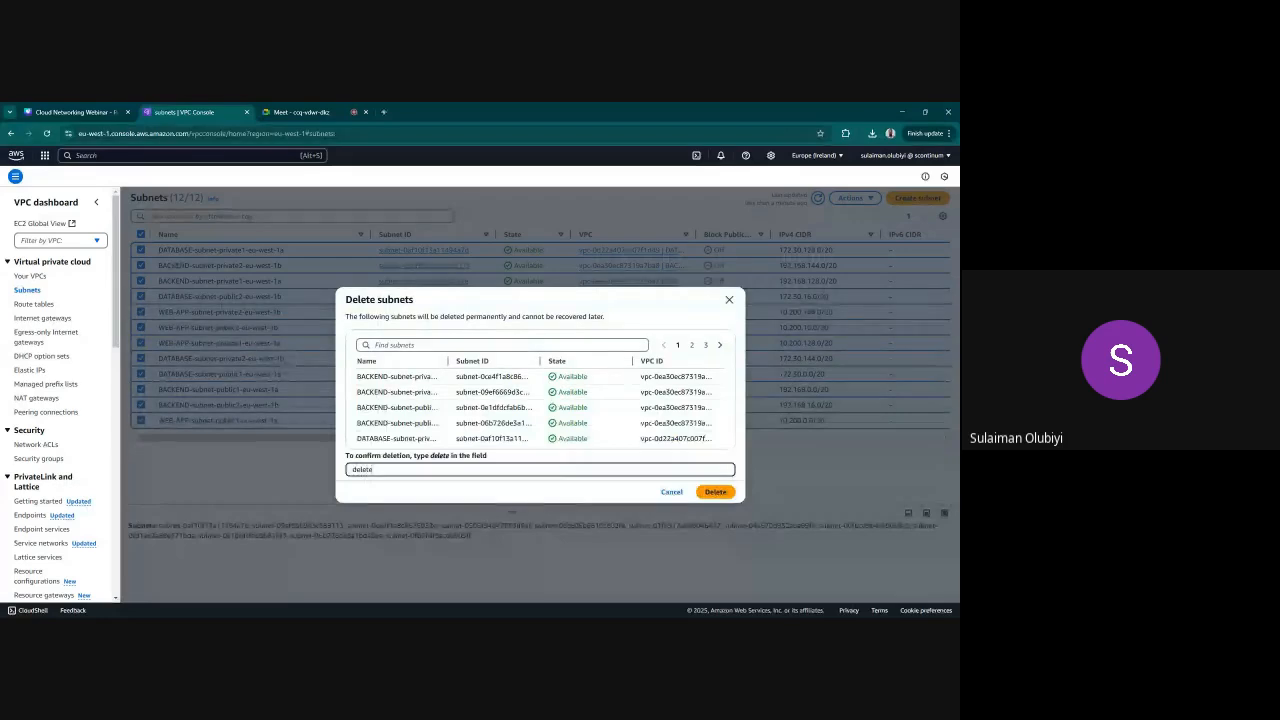
click(715, 494)
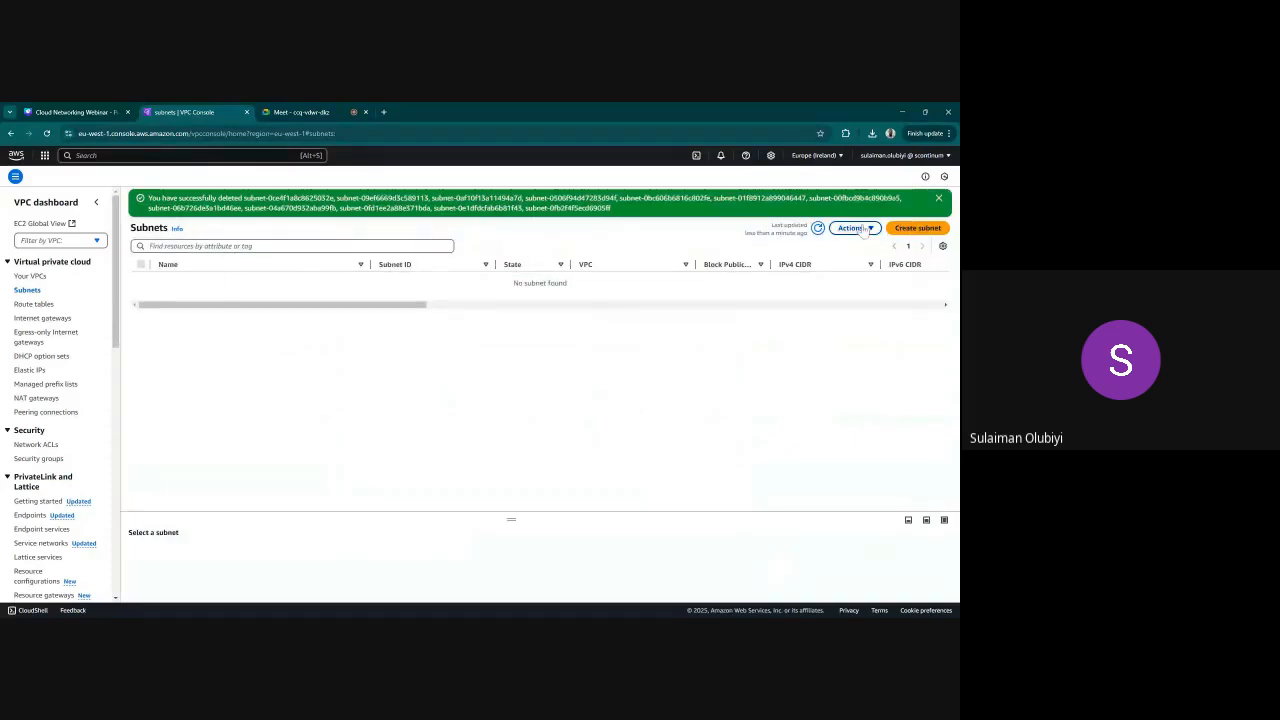
Start creating a subnet and choose WEB-APP-vpc as its VPC
click(916, 228)
click(268, 263)
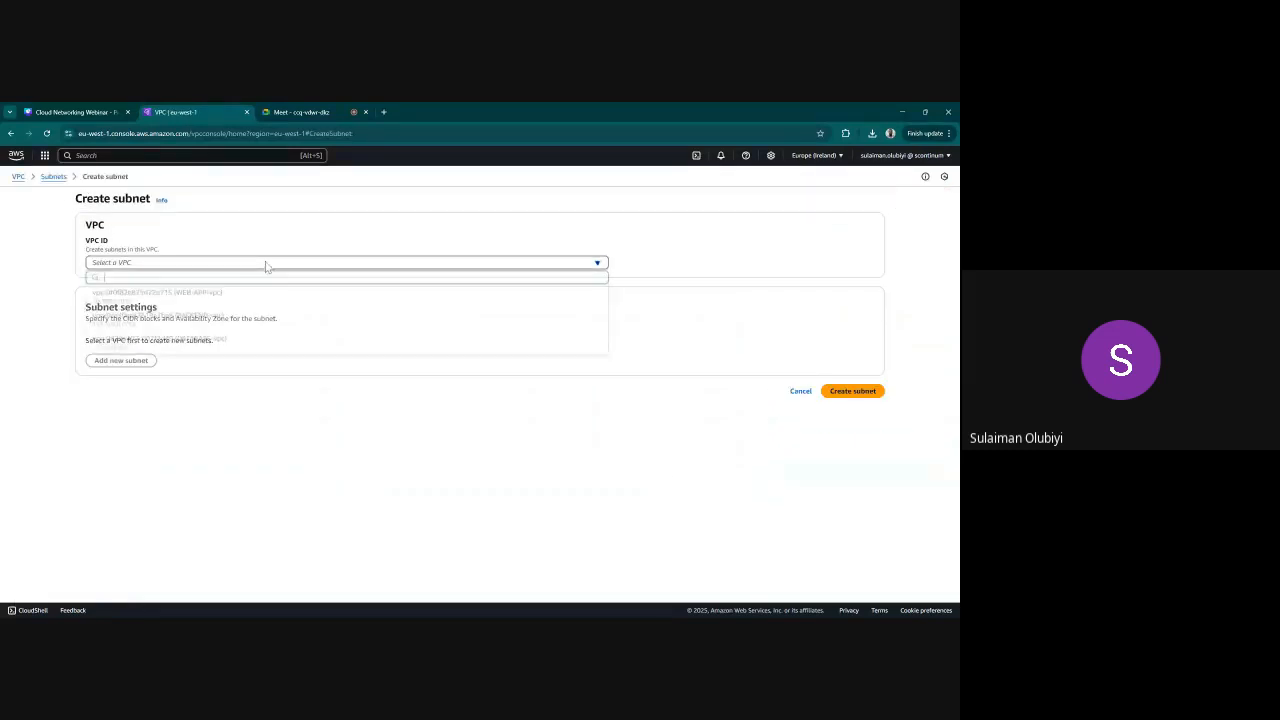
click(134, 297)
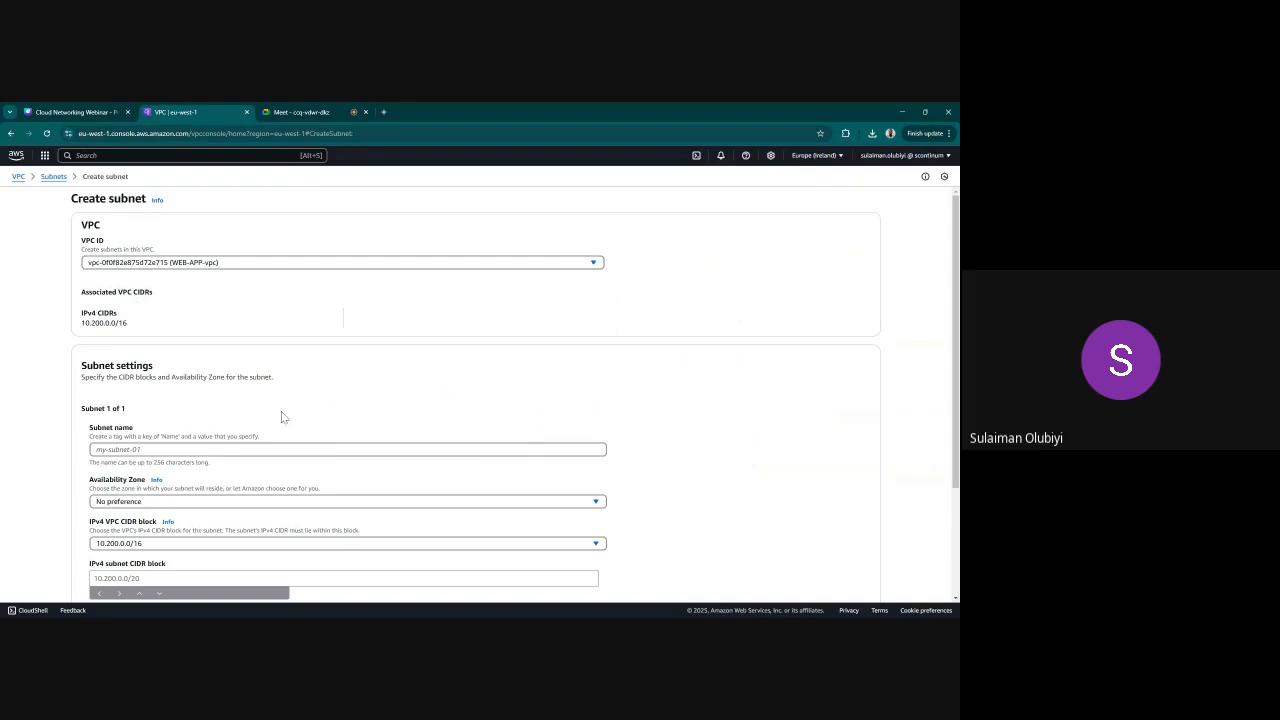
Name the first subnet WEB-APP-PUBLIC-A
scroll(283, 417, down, 1)
click(283, 349)
text(WE)
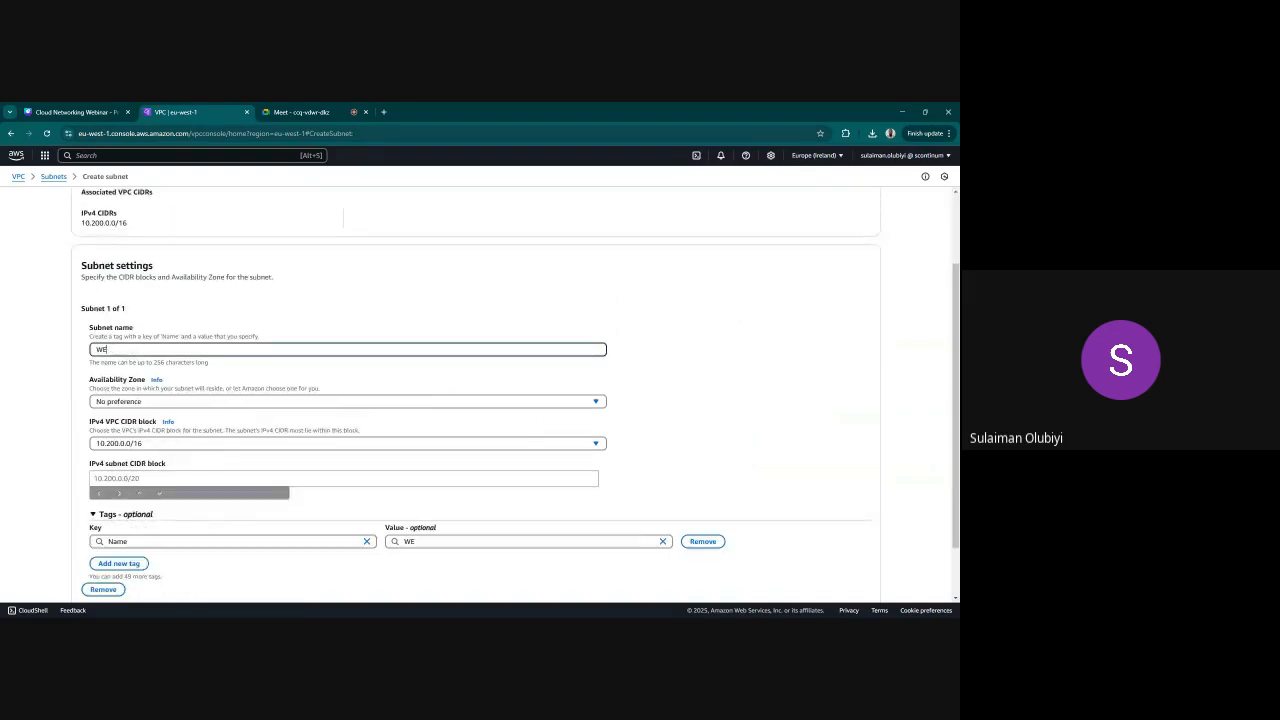
text(B-APP-PR)
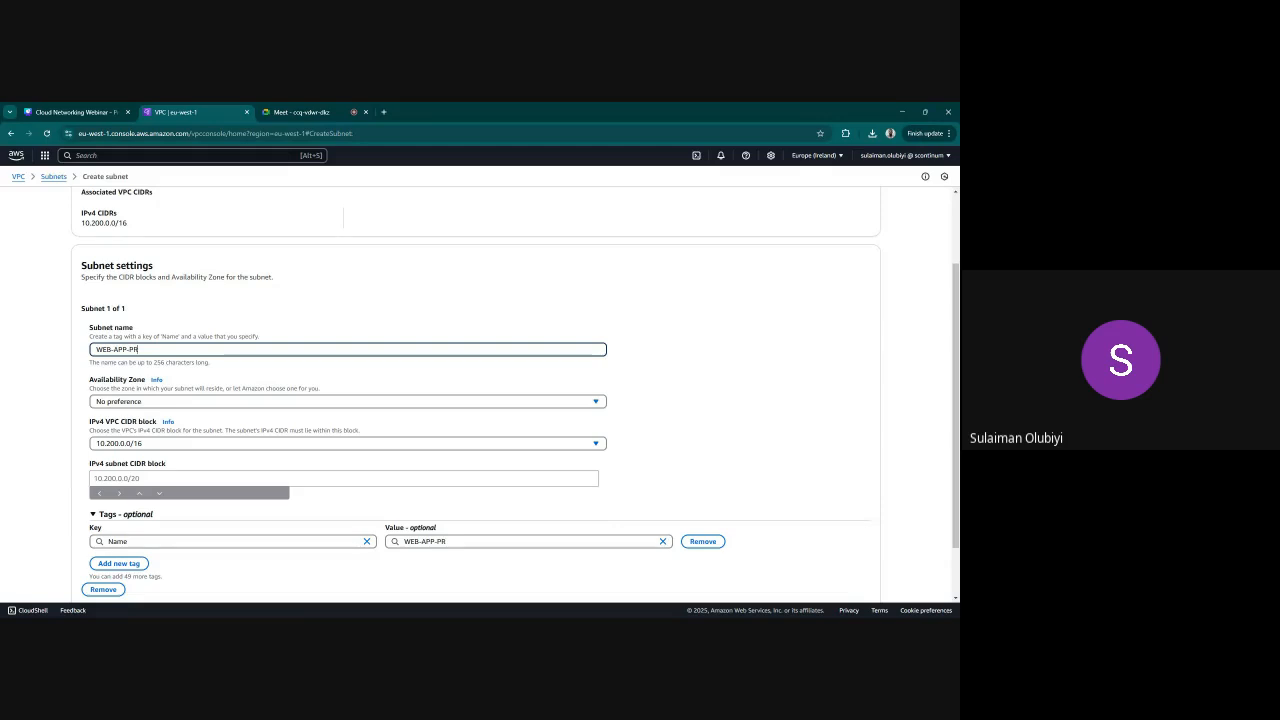
text(BLIC)
key(BackSpace)
key(BackSpace)
key(BackSpace)
text(UBLIC-A)
Set the first subnet's Availability Zone to eu-west-1a and its IPv4 subnet CIDR block to 10.200.1.0/24
click(384, 402)
click(238, 459)
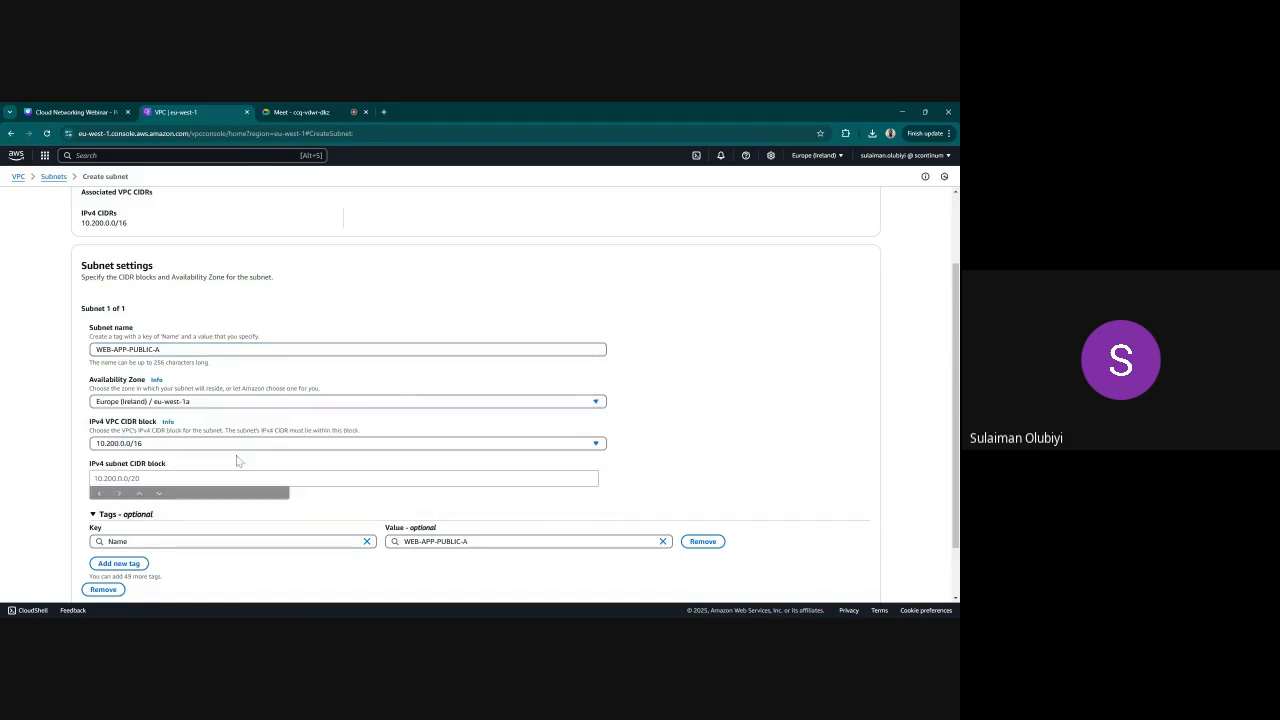
click(147, 476)
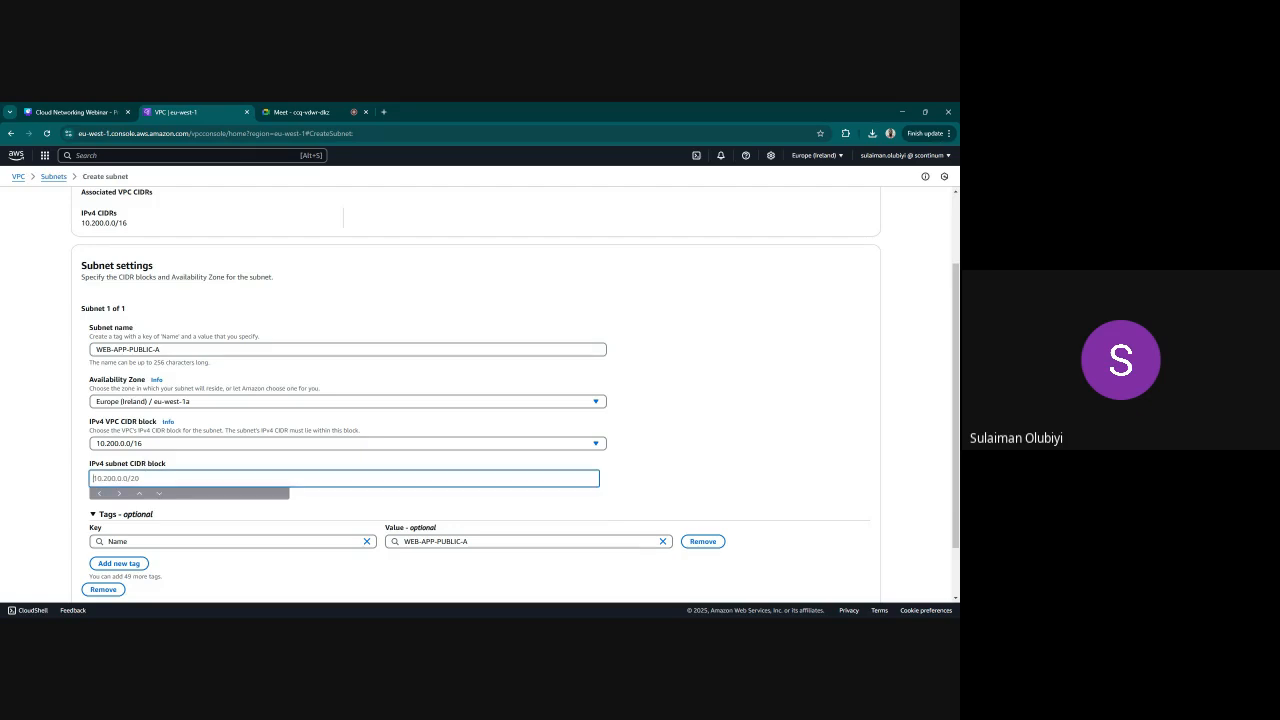
text(10.200.1)
text(.0/24)
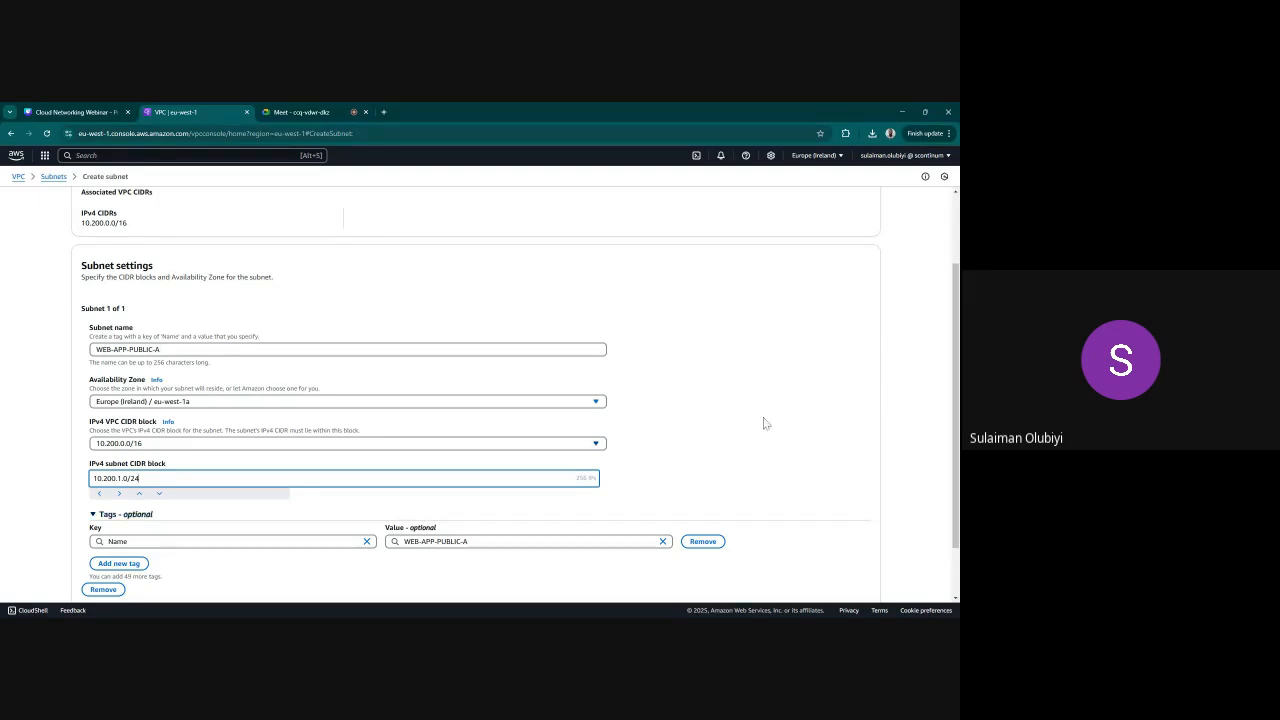
Add a second subnet to the form and name it WEB-APP-PUBLIC-B, reusing the first subnet's name
scroll(763, 423, down, 2)
click(347, 283)
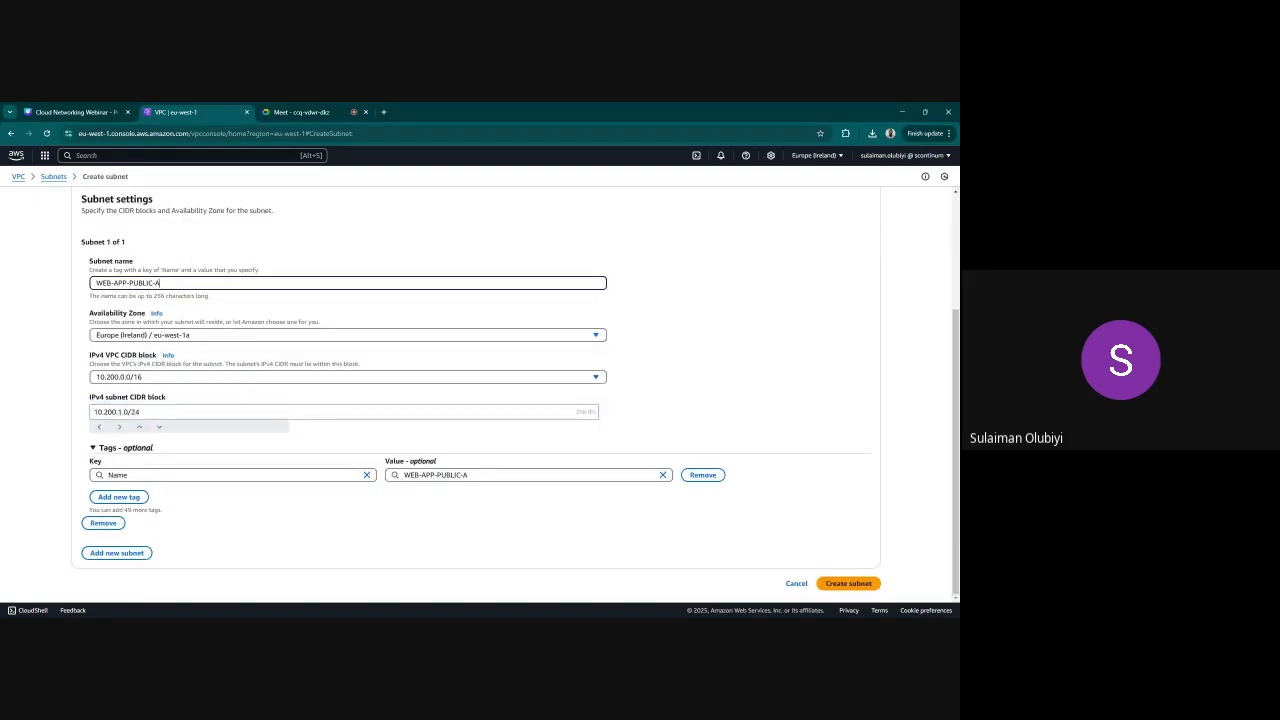
key(ctrl+a)
key(ctrl+c)
click(125, 555)
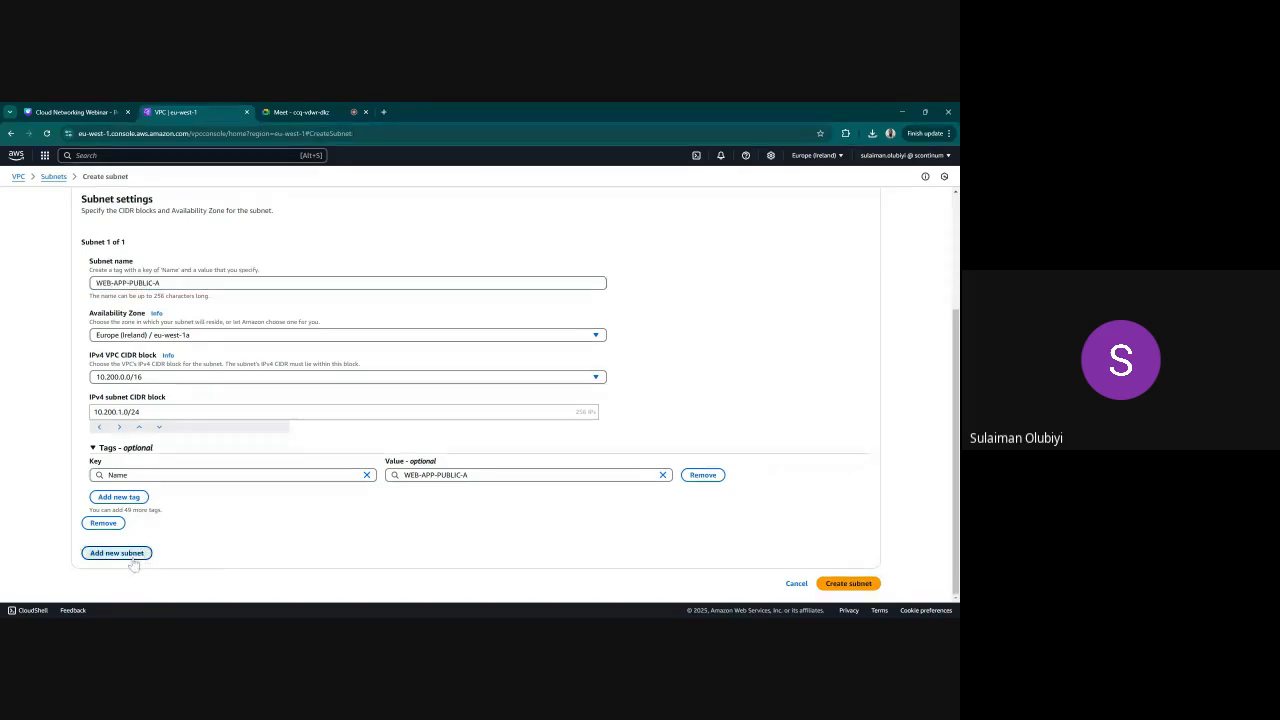
scroll(463, 520, down, 3)
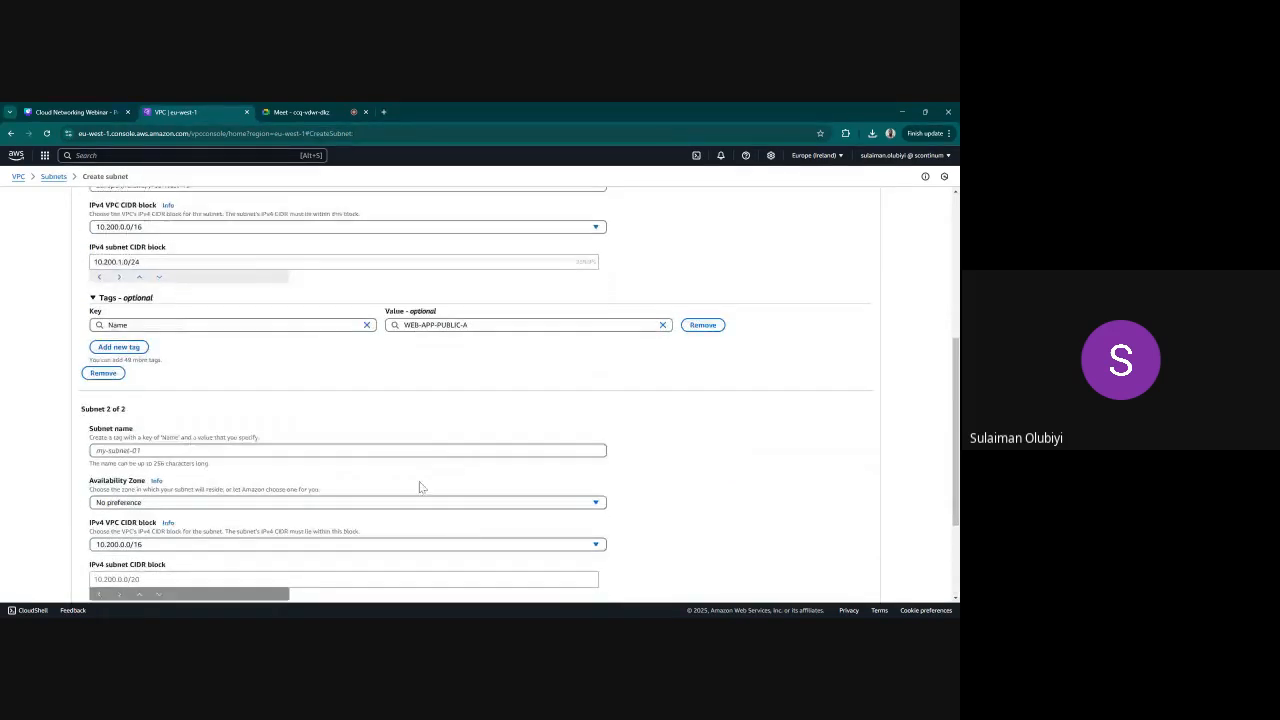
click(348, 451)
key(ctrl+v)
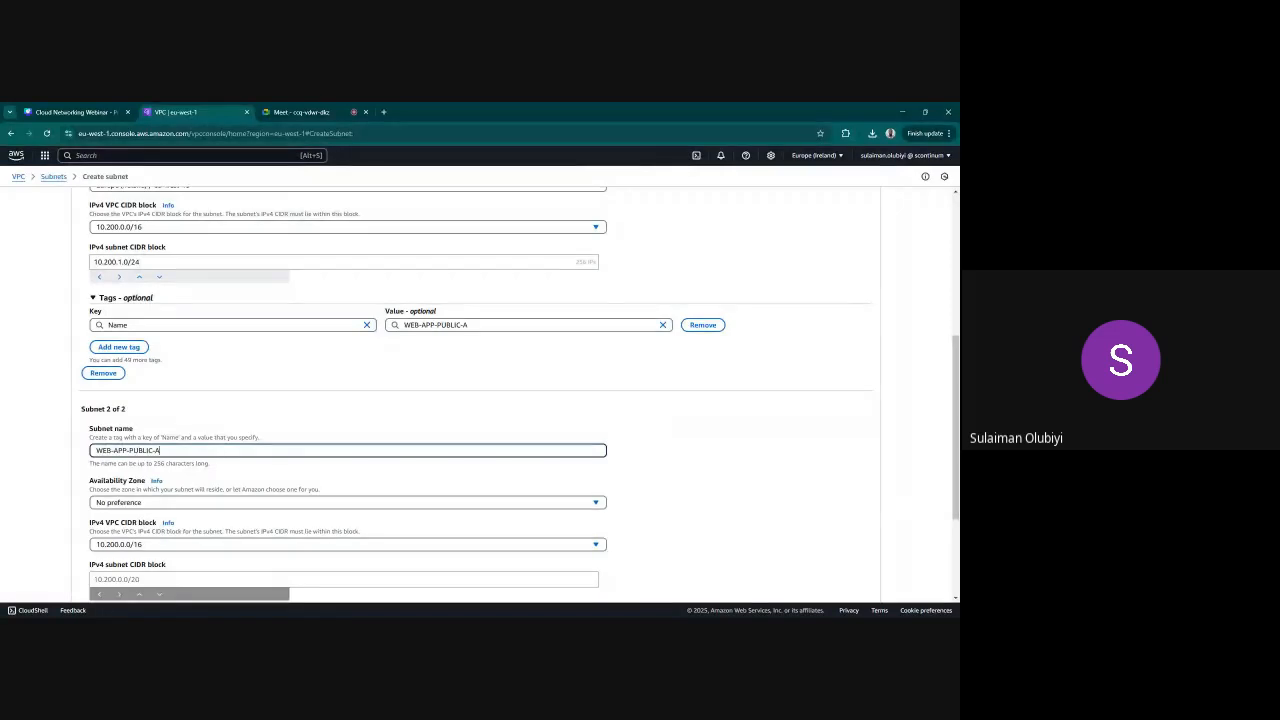
key(BackSpace)
text(B)
Set the second subnet's Availability Zone to eu-west-1b and its IPv4 subnet CIDR block to 10.200.3.0/24
click(462, 507)
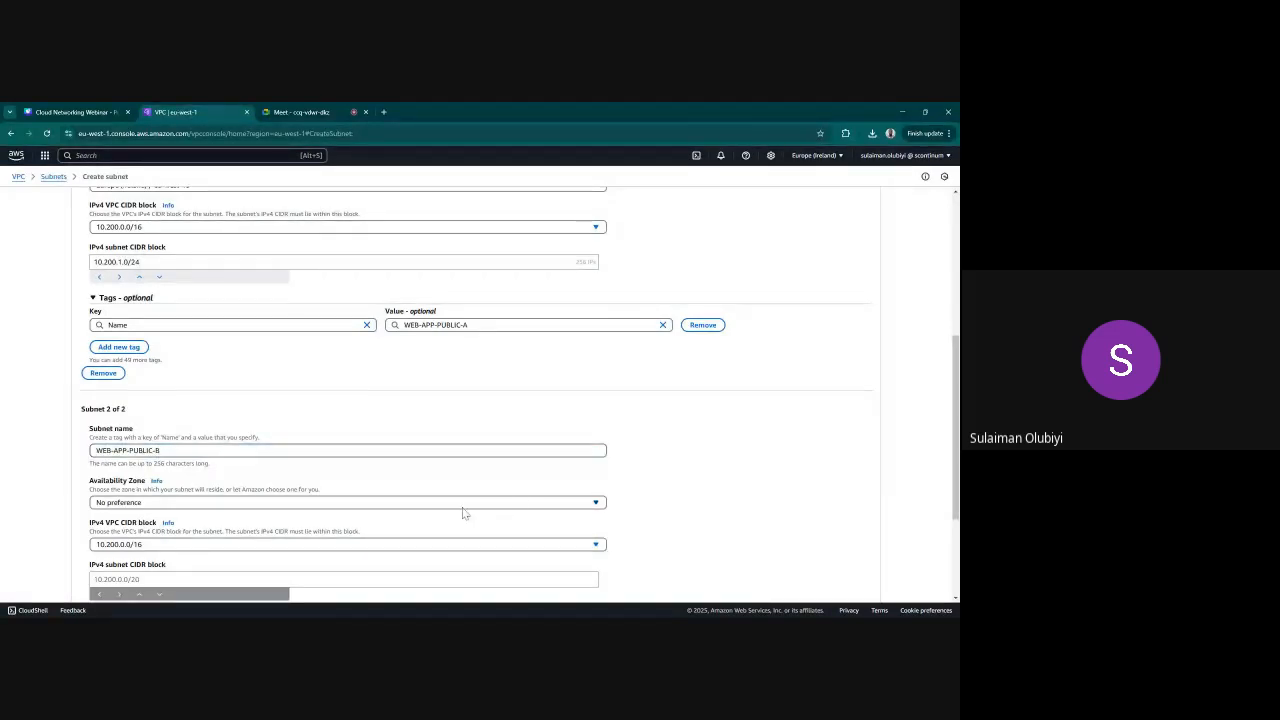
click(254, 453)
scroll(300, 480, down, 2)
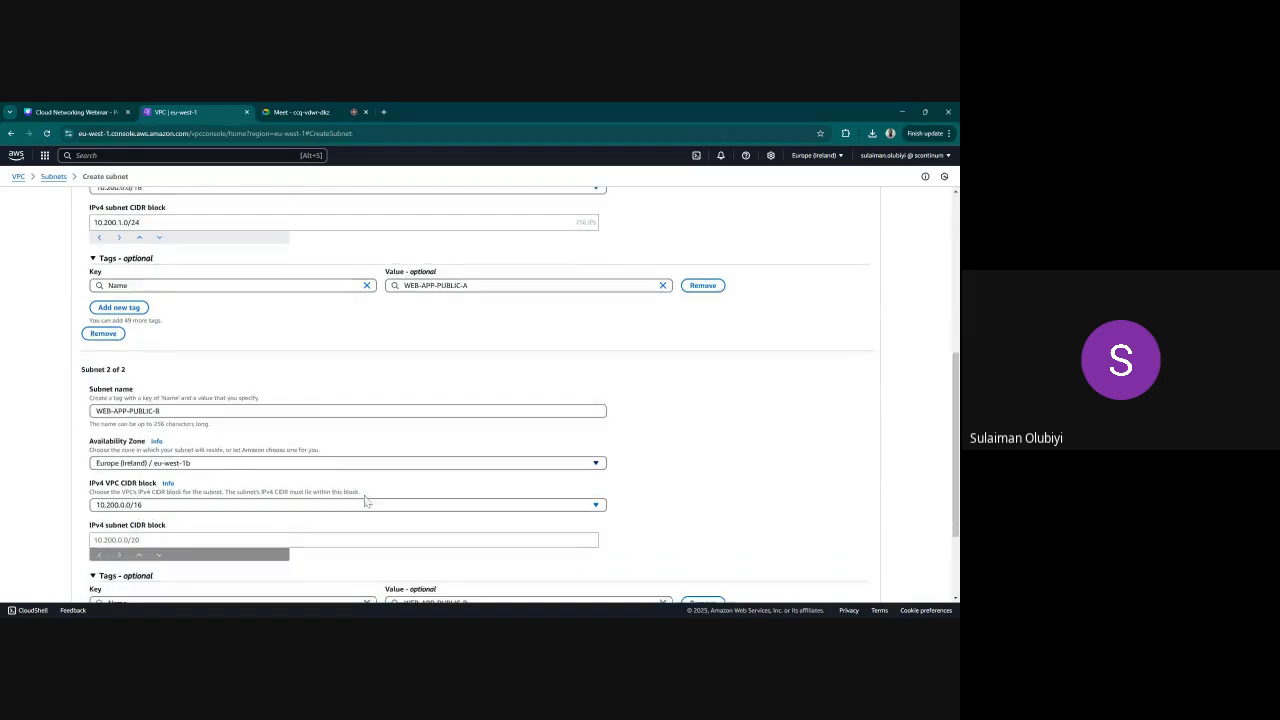
click(175, 479)
key(ctrl+v)
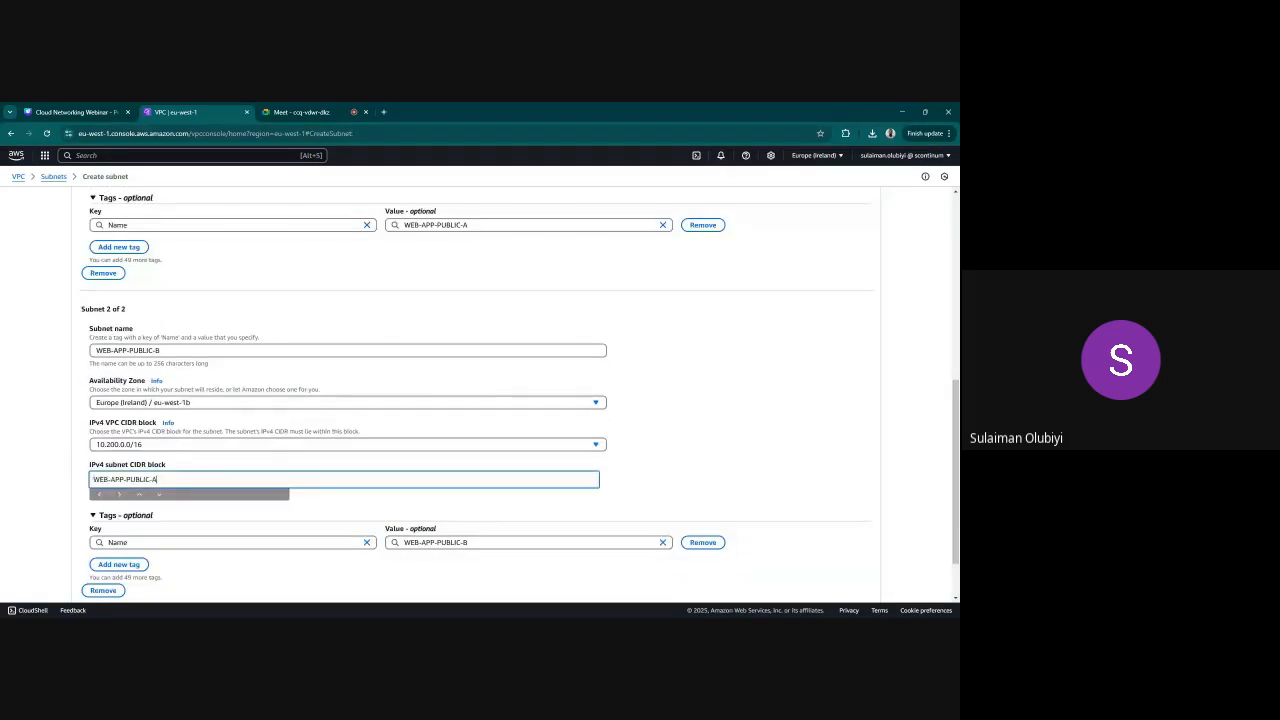
key(ctrl+a)
key(ctrl+c)
text(10.200.3.0/24)
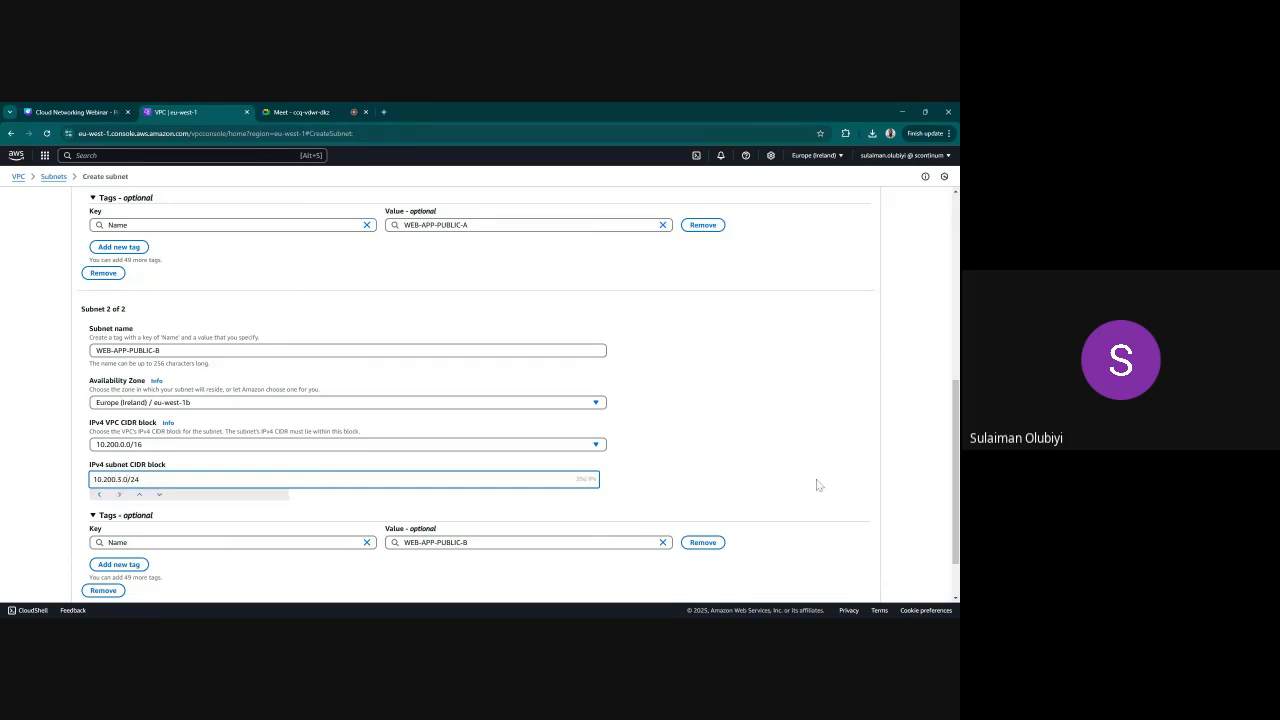
scroll(810, 485, down, 2)
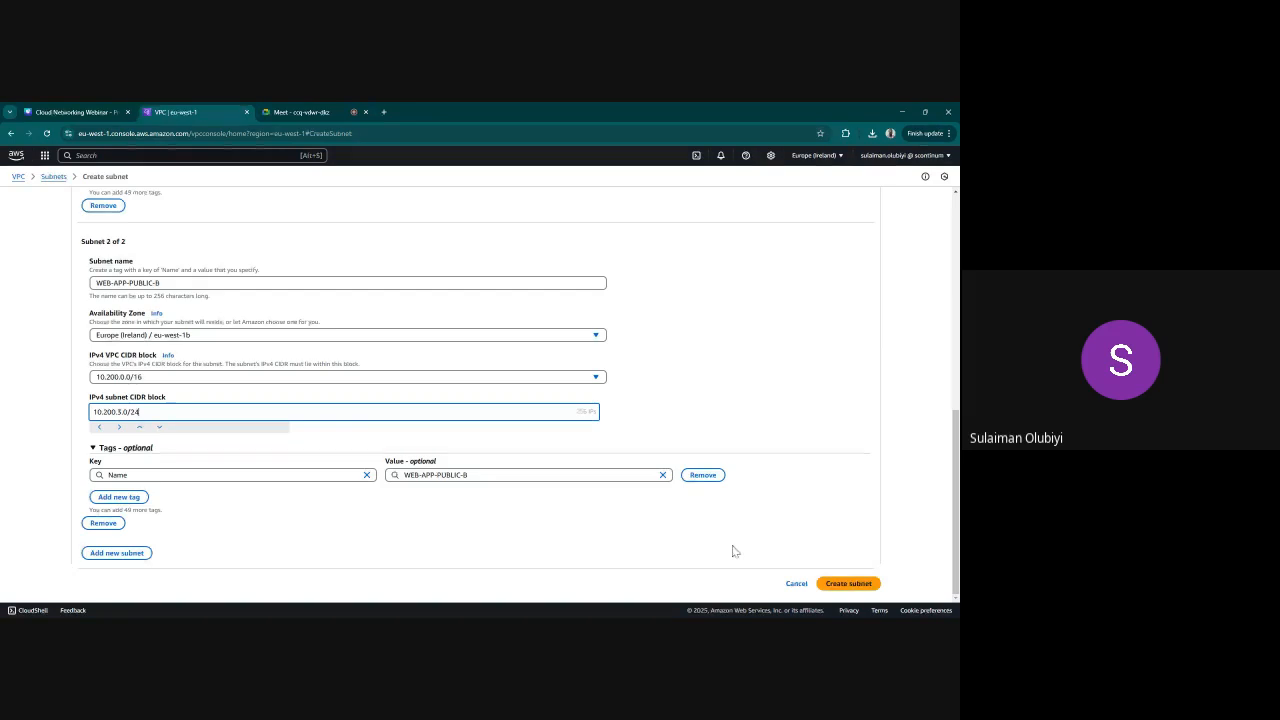
click(120, 556)
scroll(301, 455, down, 3)
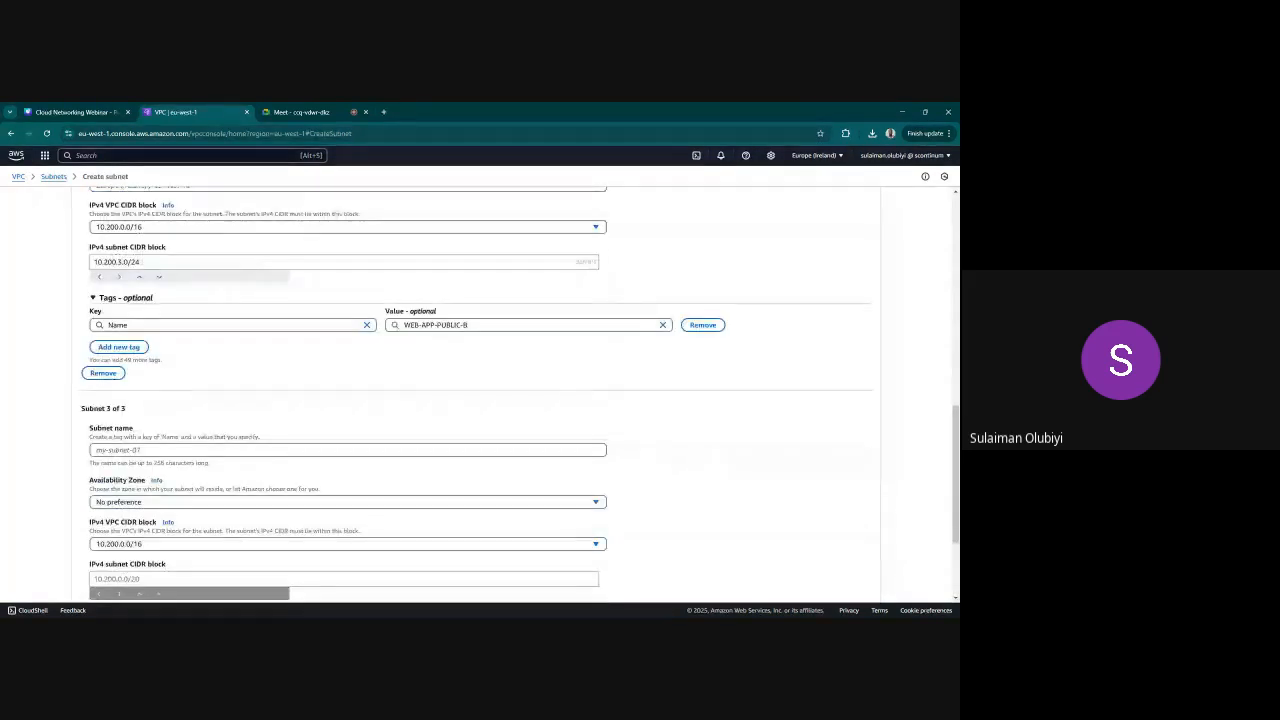
scroll(269, 477, down, 3)
scroll(272, 470, up, 2)
scroll(264, 448, down, 2)
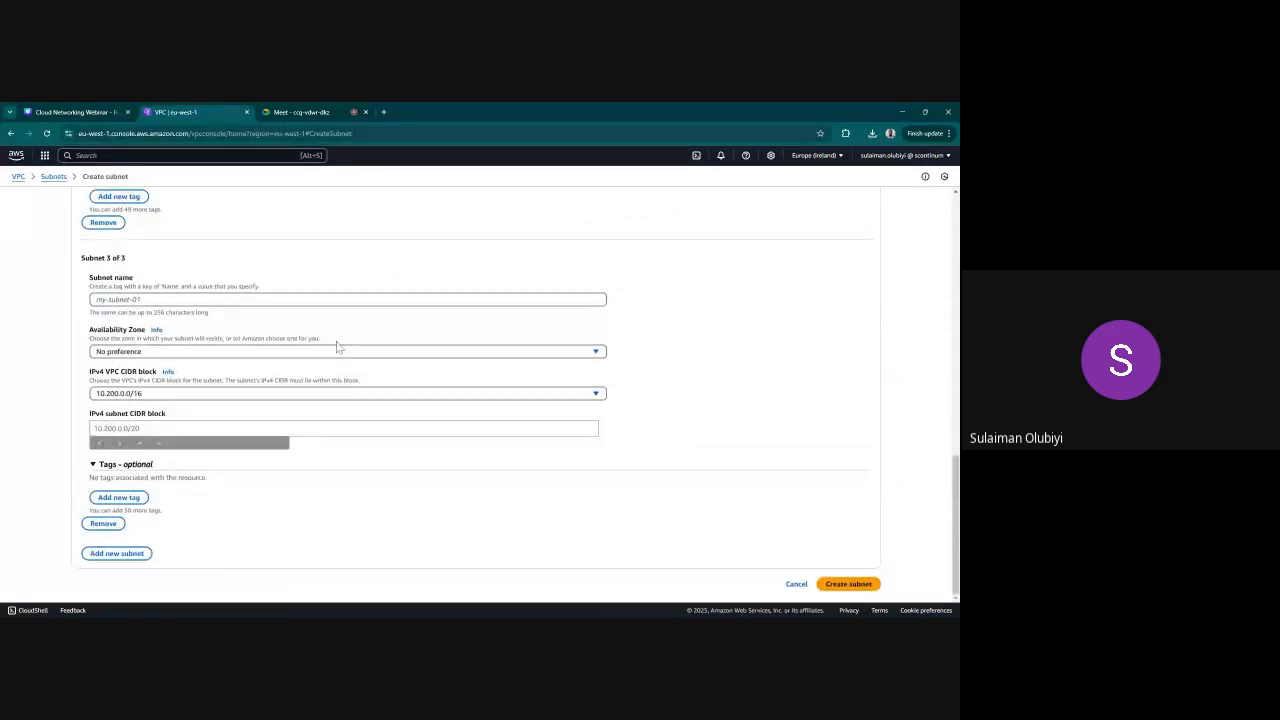
click(108, 524)
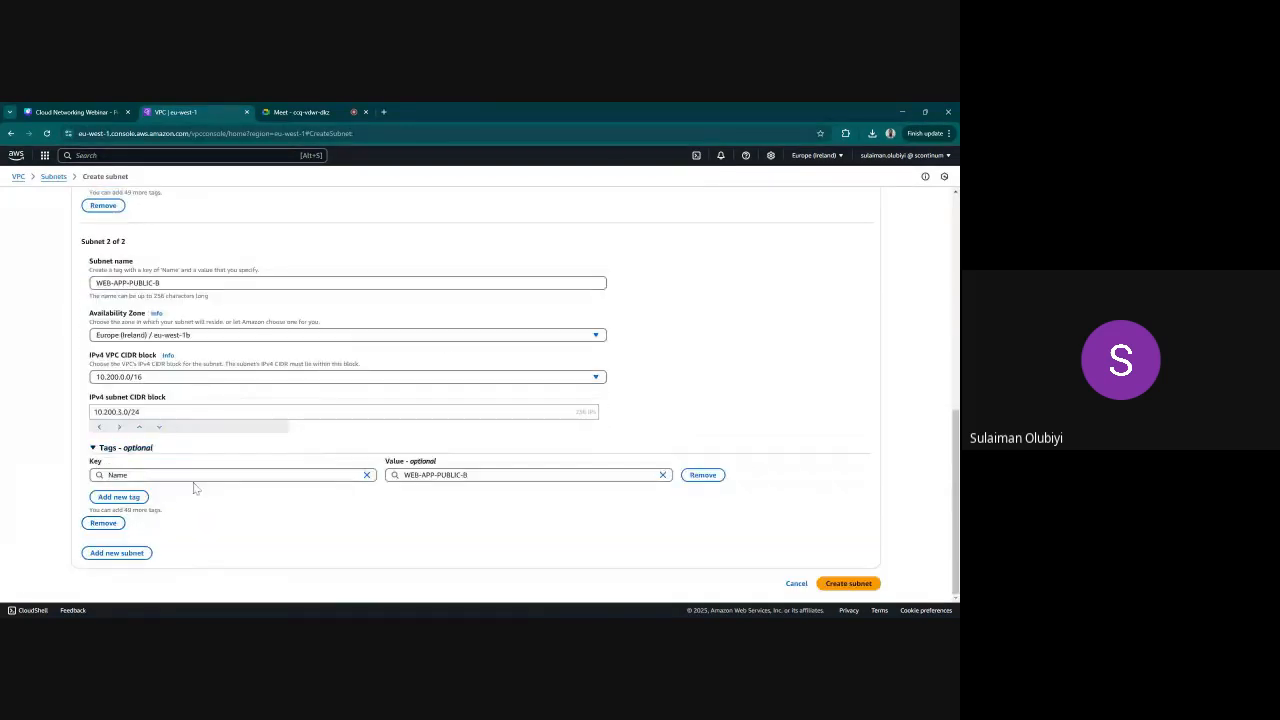
Add a third subnet to the form and name it WEB-APP-PRIVATE-A, adapting the copied public subnet name
scroll(450, 350, up, 10)
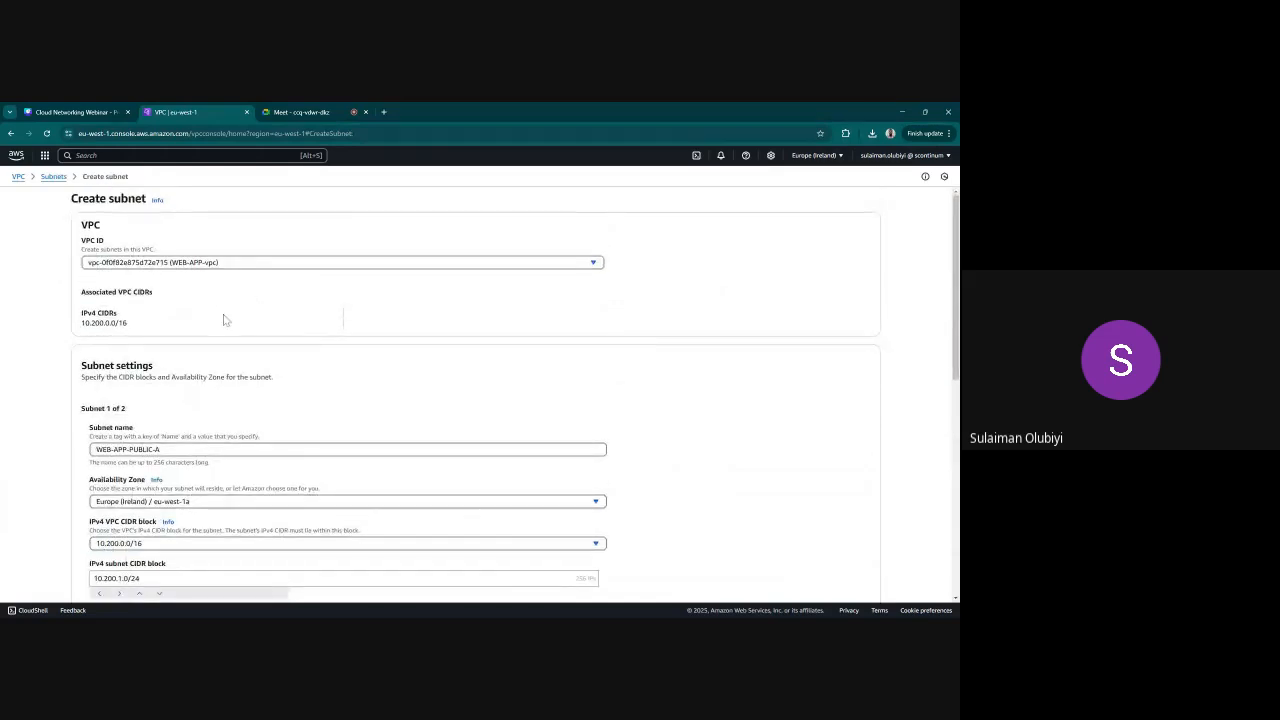
scroll(224, 320, down, 10)
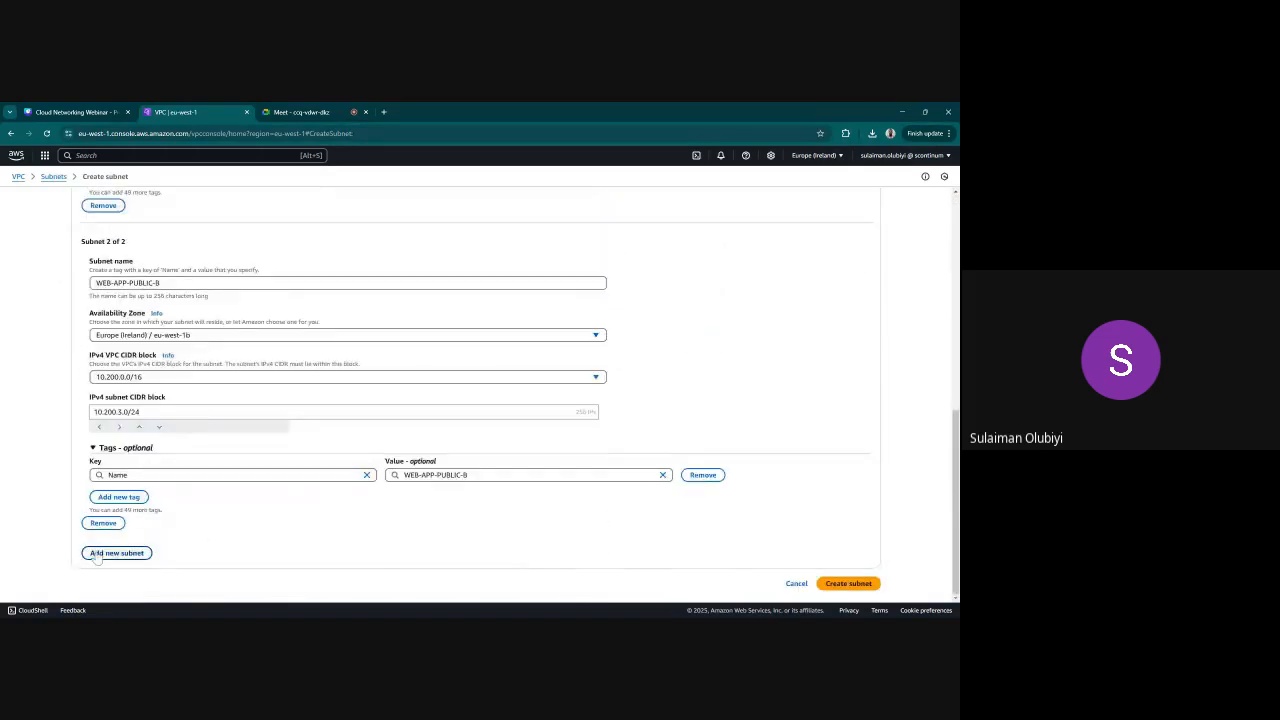
click(112, 553)
scroll(228, 445, down, 2)
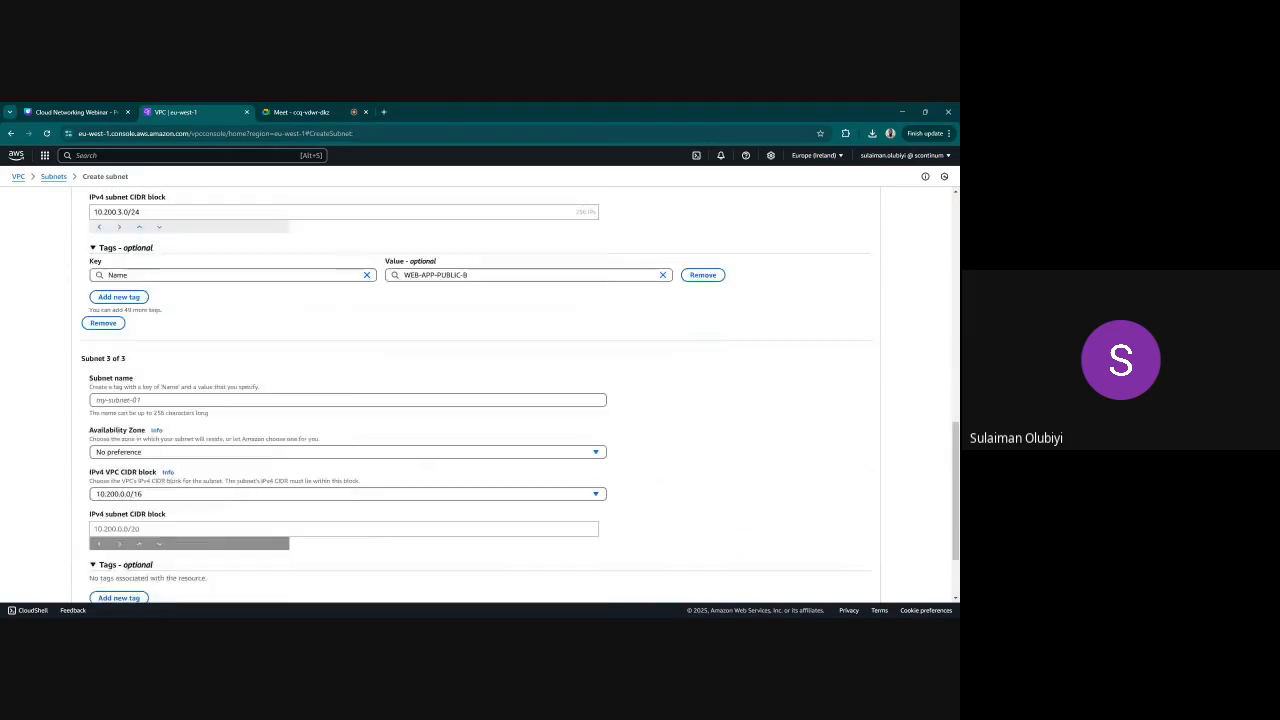
click(150, 400)
key(ctrl+v)
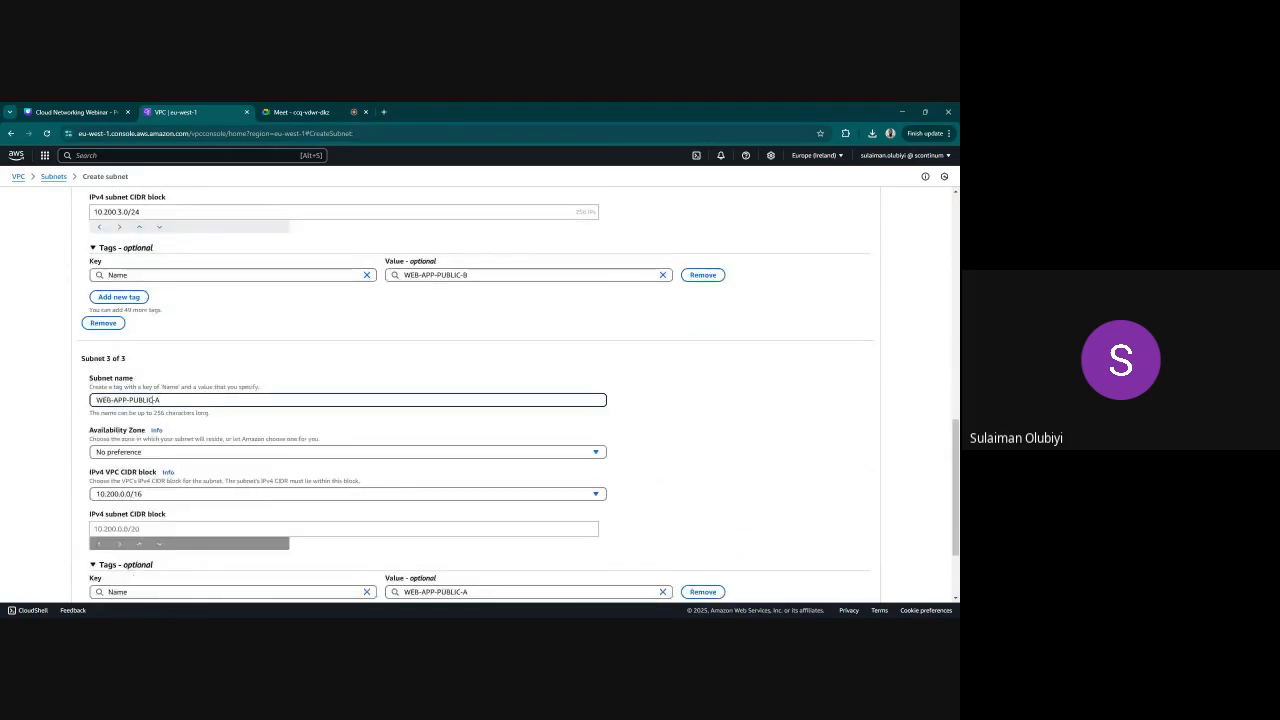
key(BackSpace)
key(BackSpace)
key(BackSpace)
key(BackSpace)
key(BackSpace)
text(R)
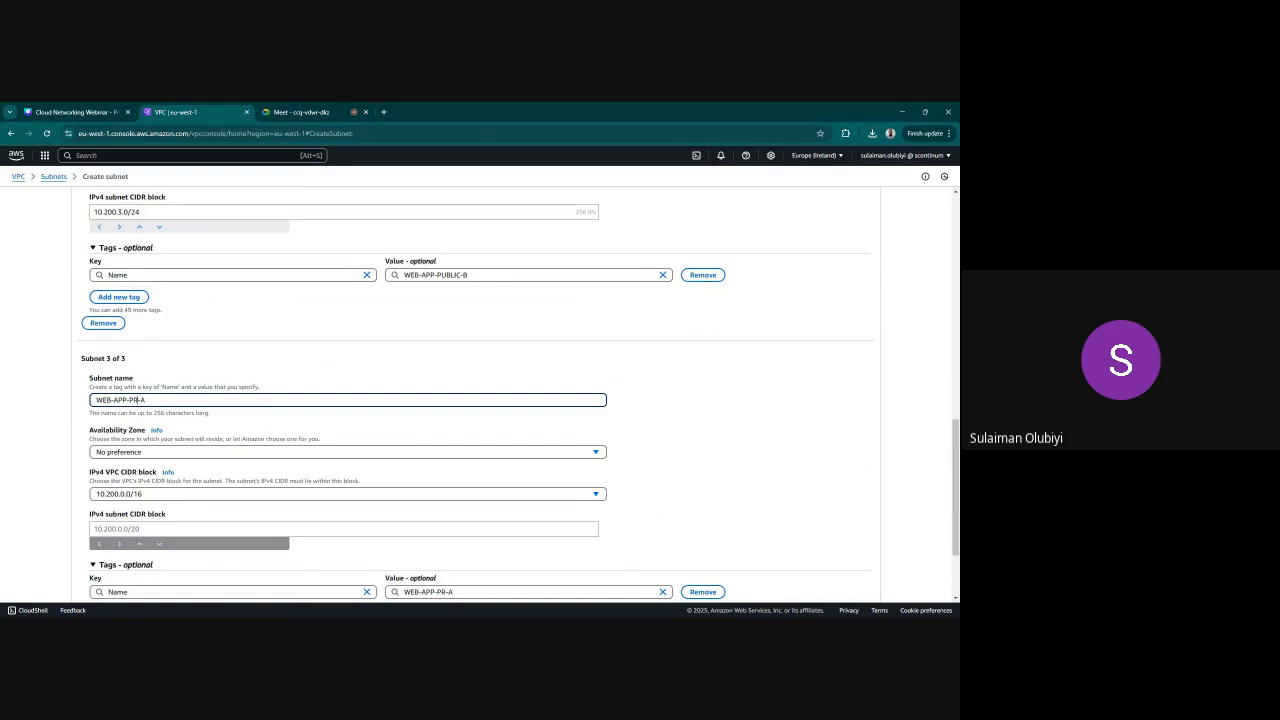
text(IVATE)
Set the third subnet's Availability Zone to eu-west-1a and its IPv4 subnet CIDR block to 10.200.2.0/24
click(200, 460)
click(198, 497)
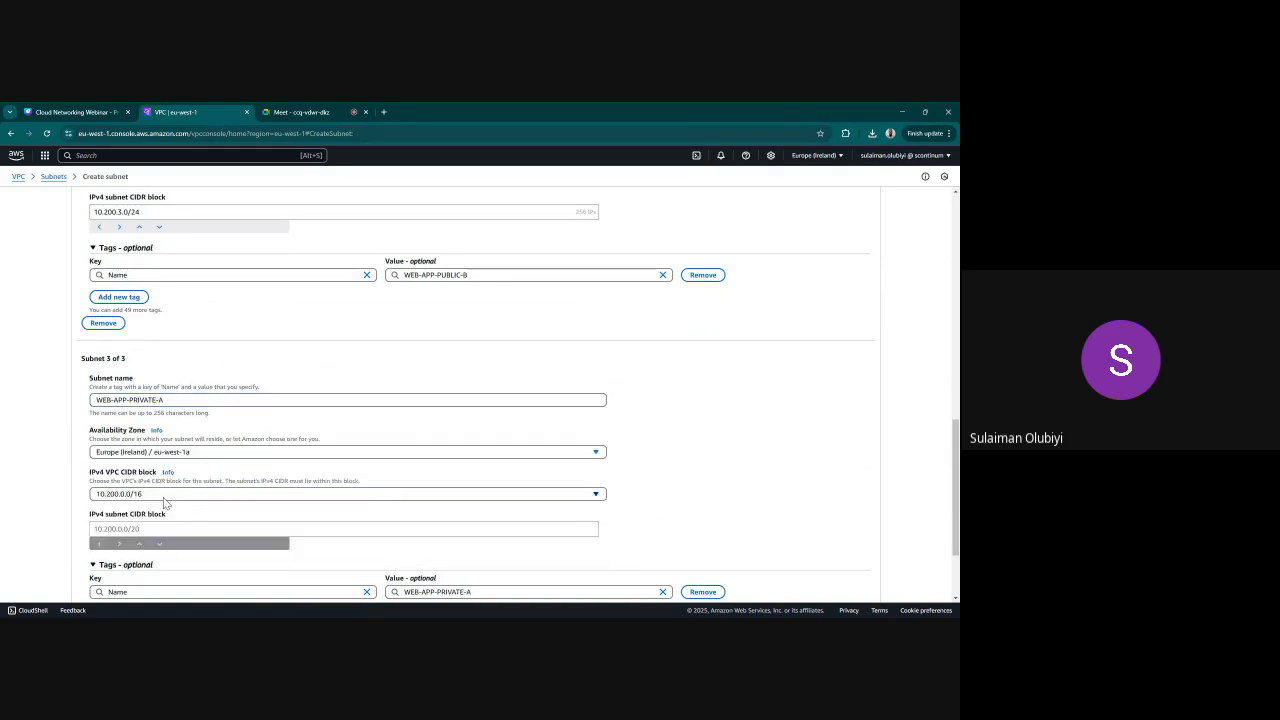
click(150, 528)
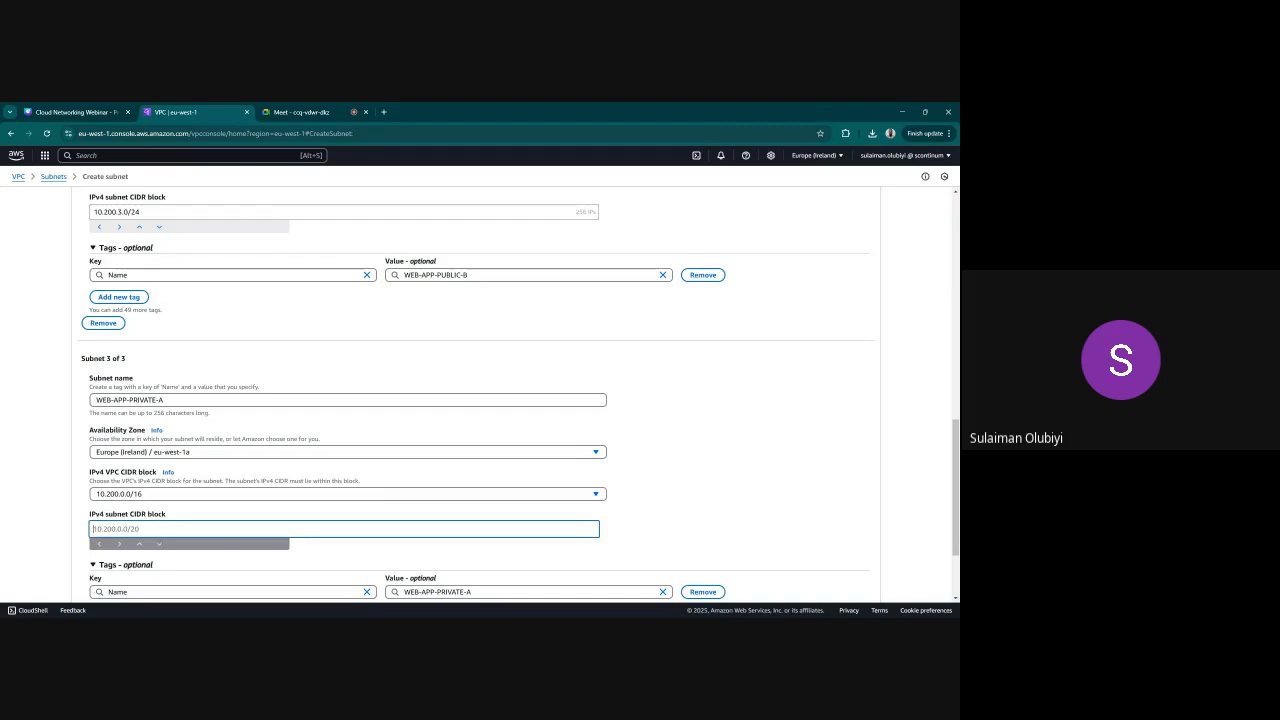
text(10.200.2.0/24)
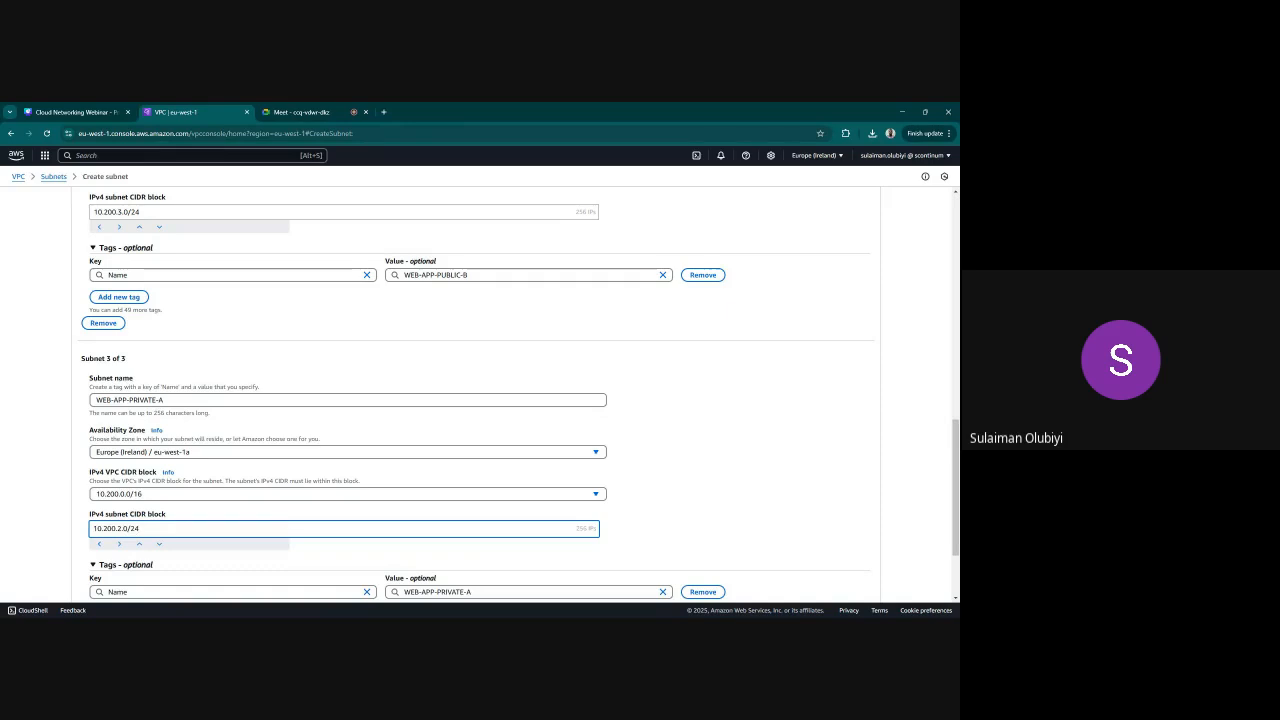
Add a fourth subnet to the form and name it WEB-APP-PRIVATE-B, reusing the third subnet's name
scroll(787, 470, down, 3)
click(117, 553)
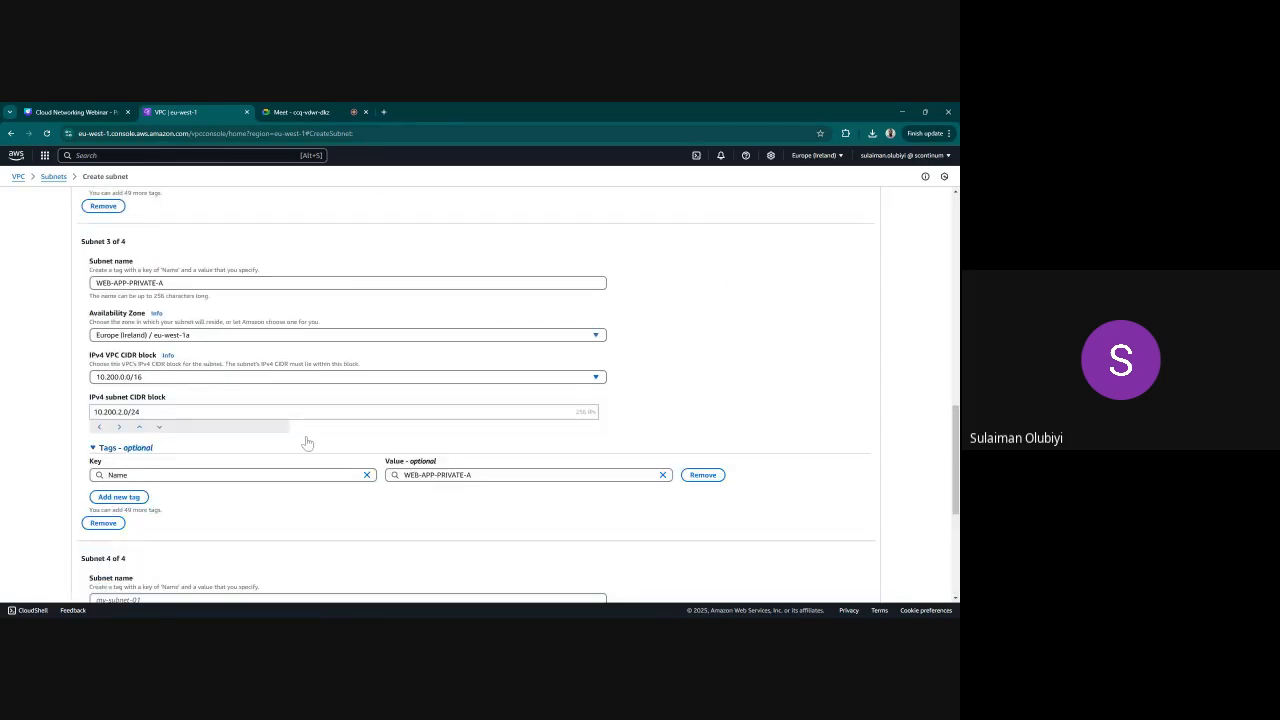
click(168, 283)
drag(168, 283, 92, 286)
key(ctrl+c)
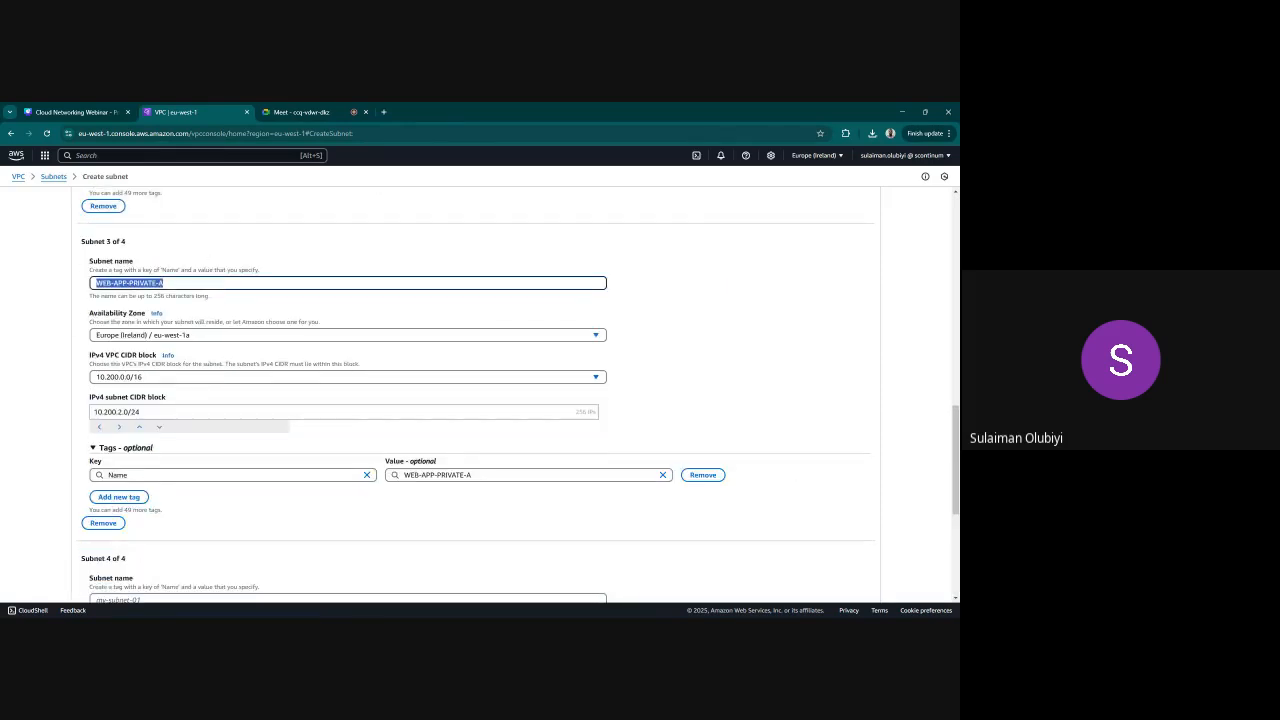
scroll(480, 390, down, 5)
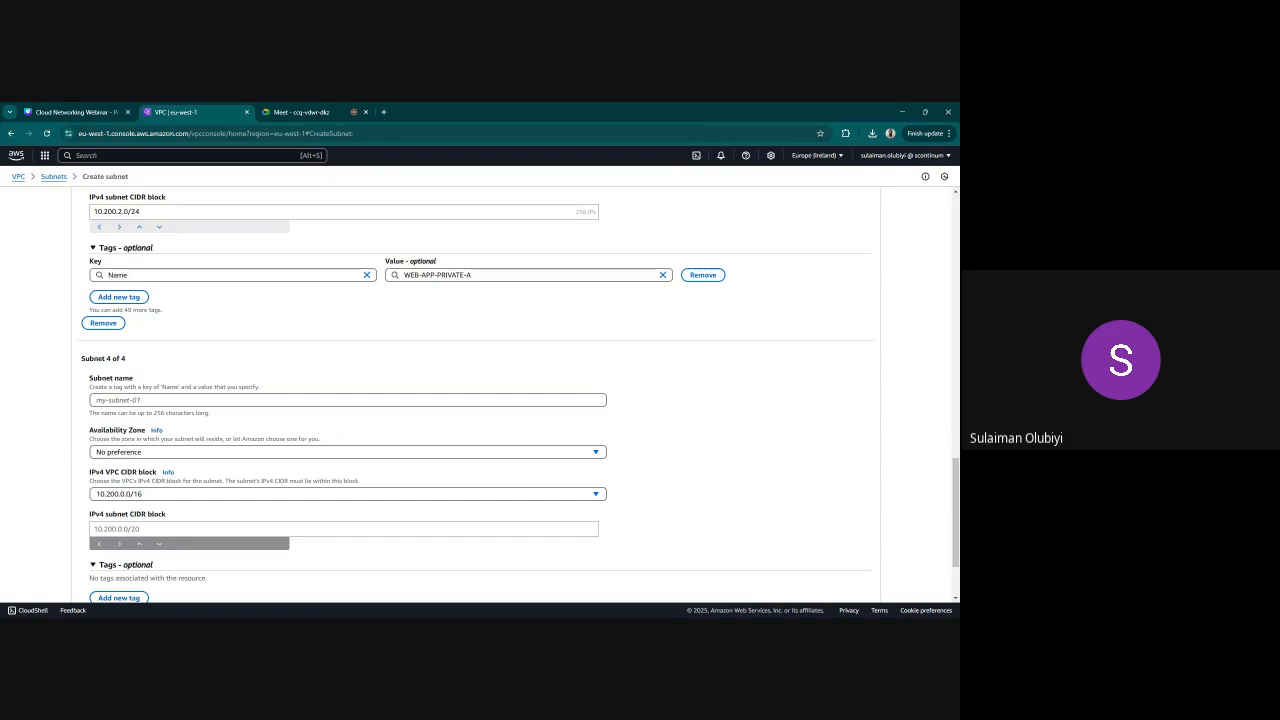
click(168, 400)
key(ctrl+v)
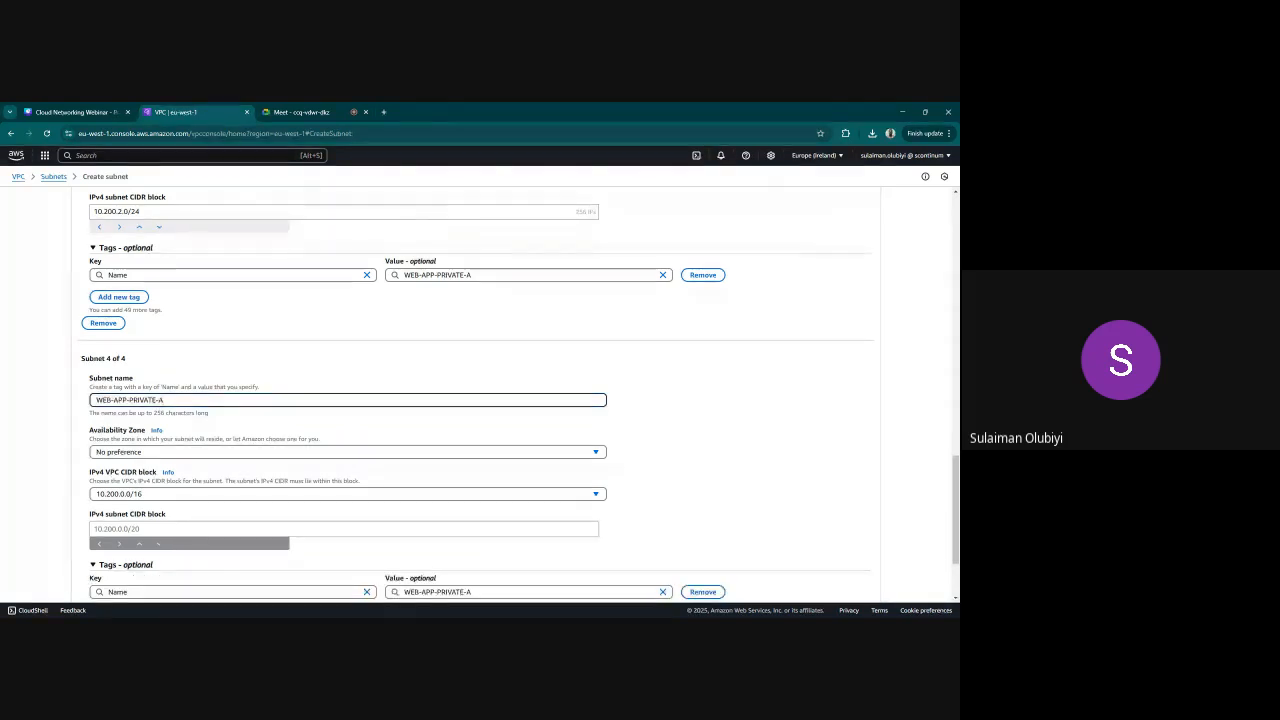
key(BackSpace)
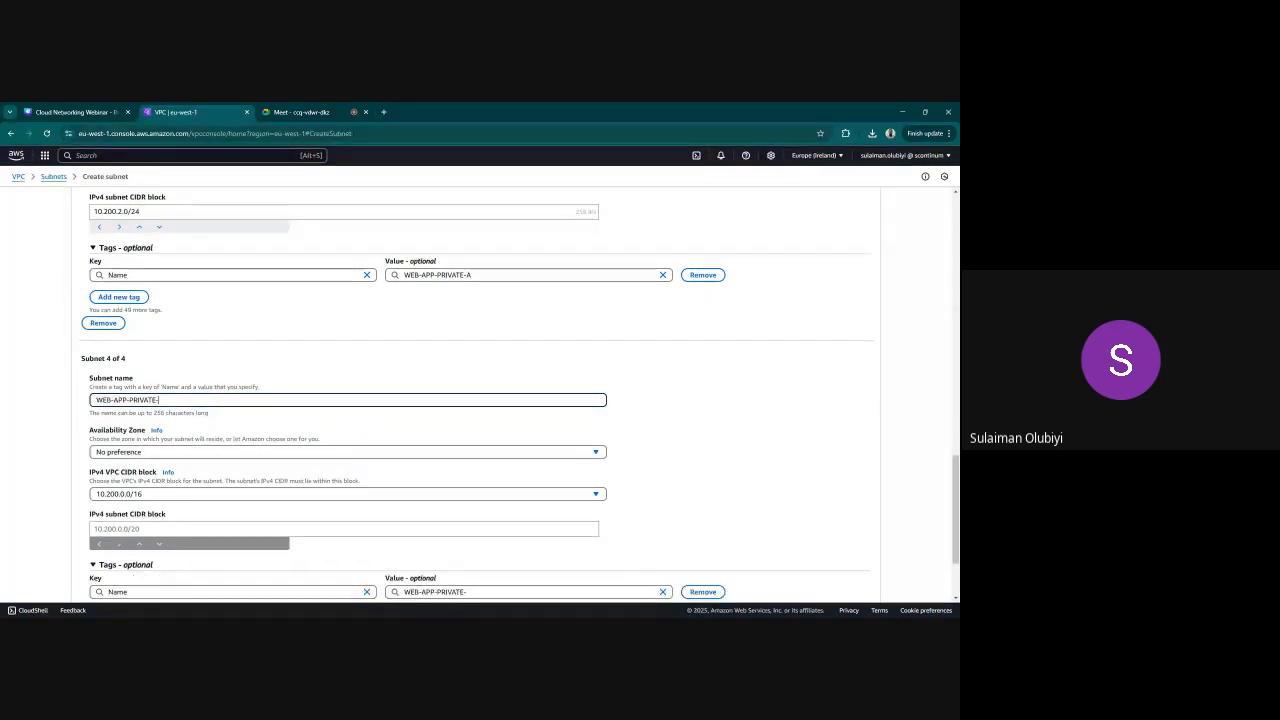
text(B)
Set the fourth subnet's IPv4 subnet CIDR block to 10.200.4.0/24 and create all the WEB-APP subnets
scroll(194, 431, down, 2)
click(194, 430)
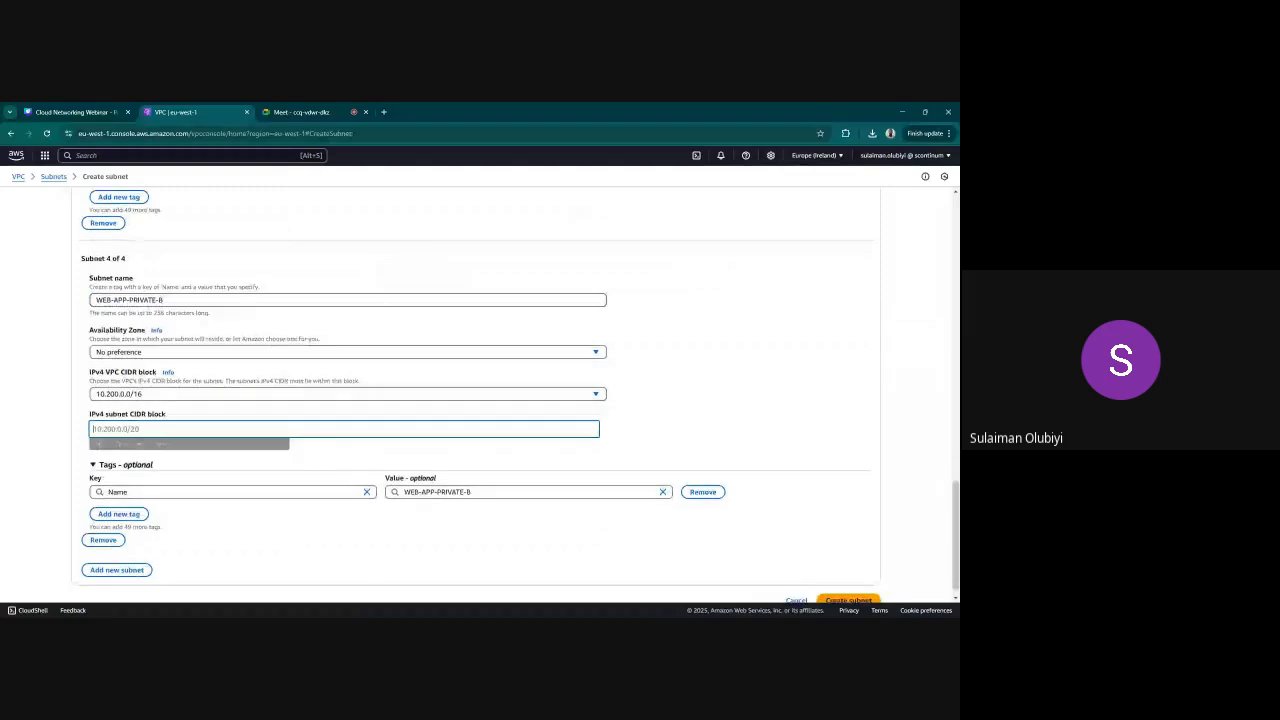
text(10.200.)
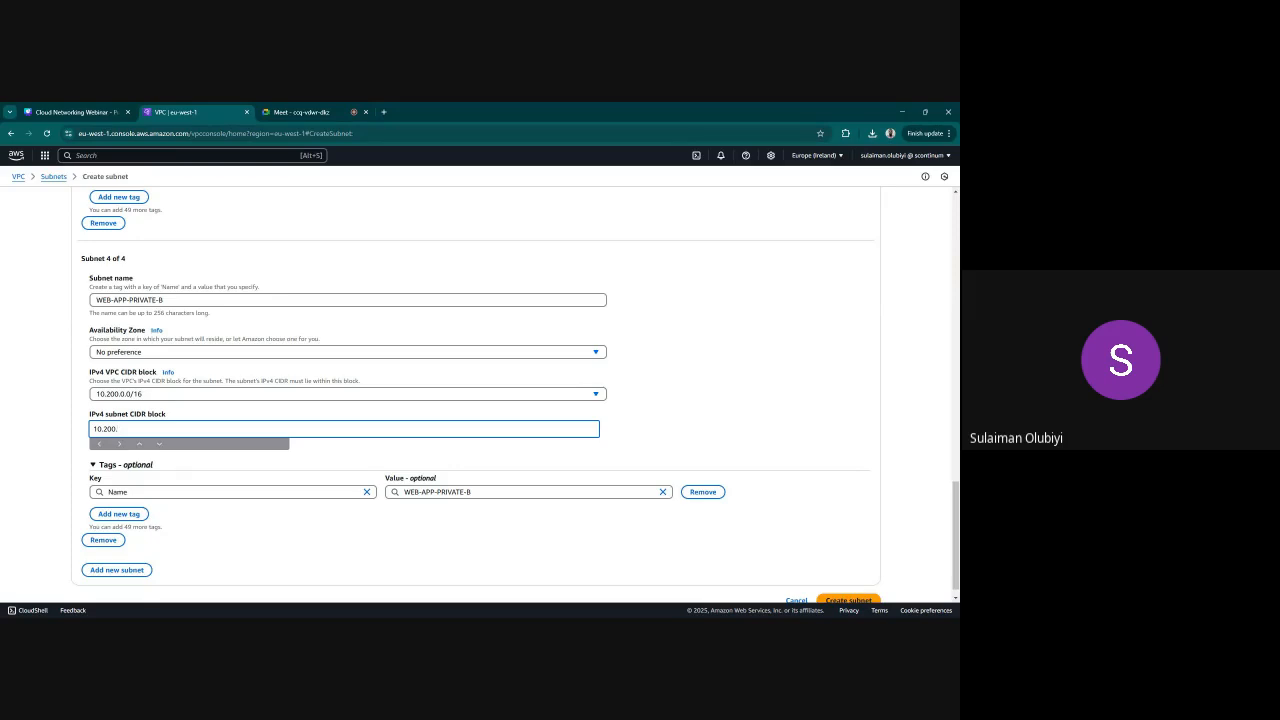
text(4.0/24)
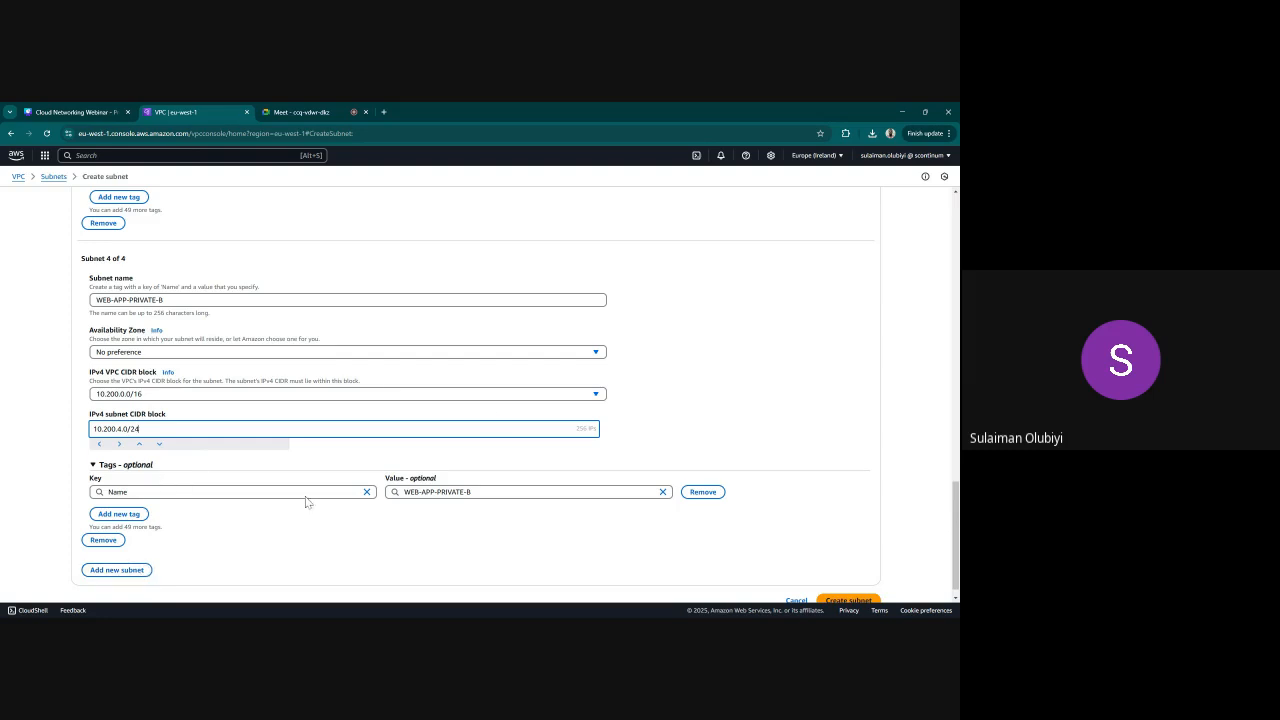
scroll(797, 566, down, 1)
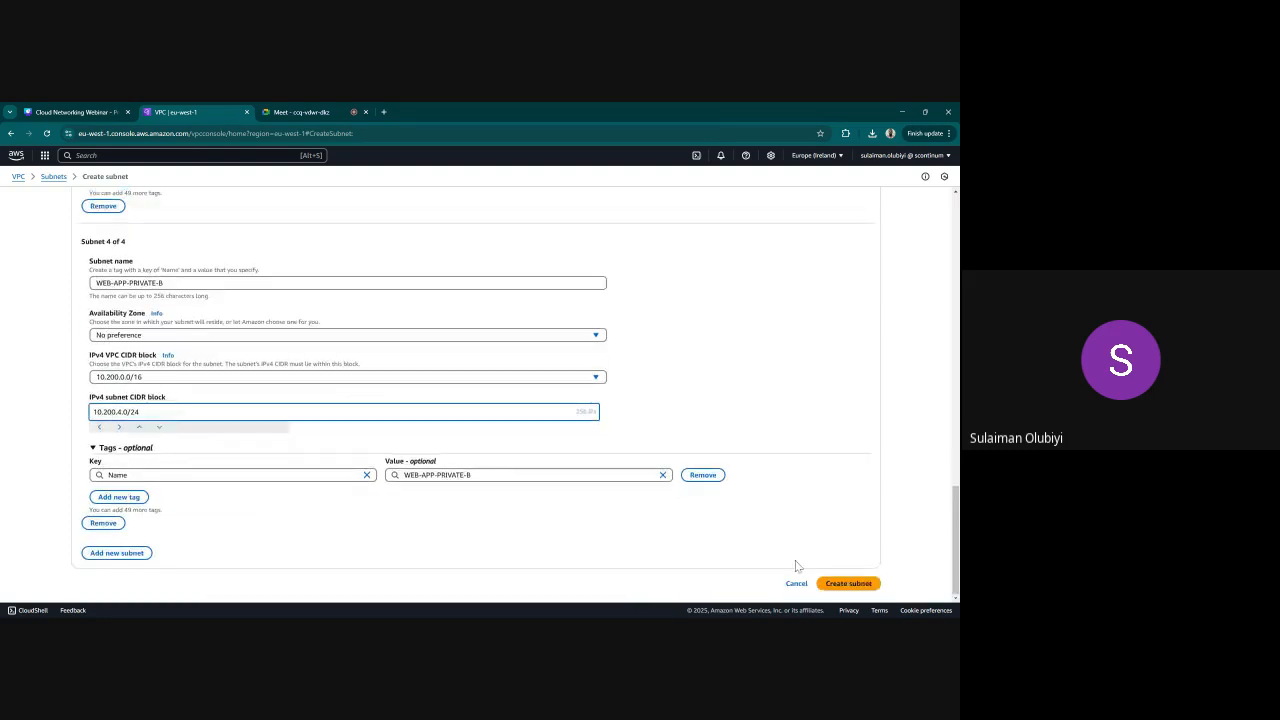
click(849, 584)
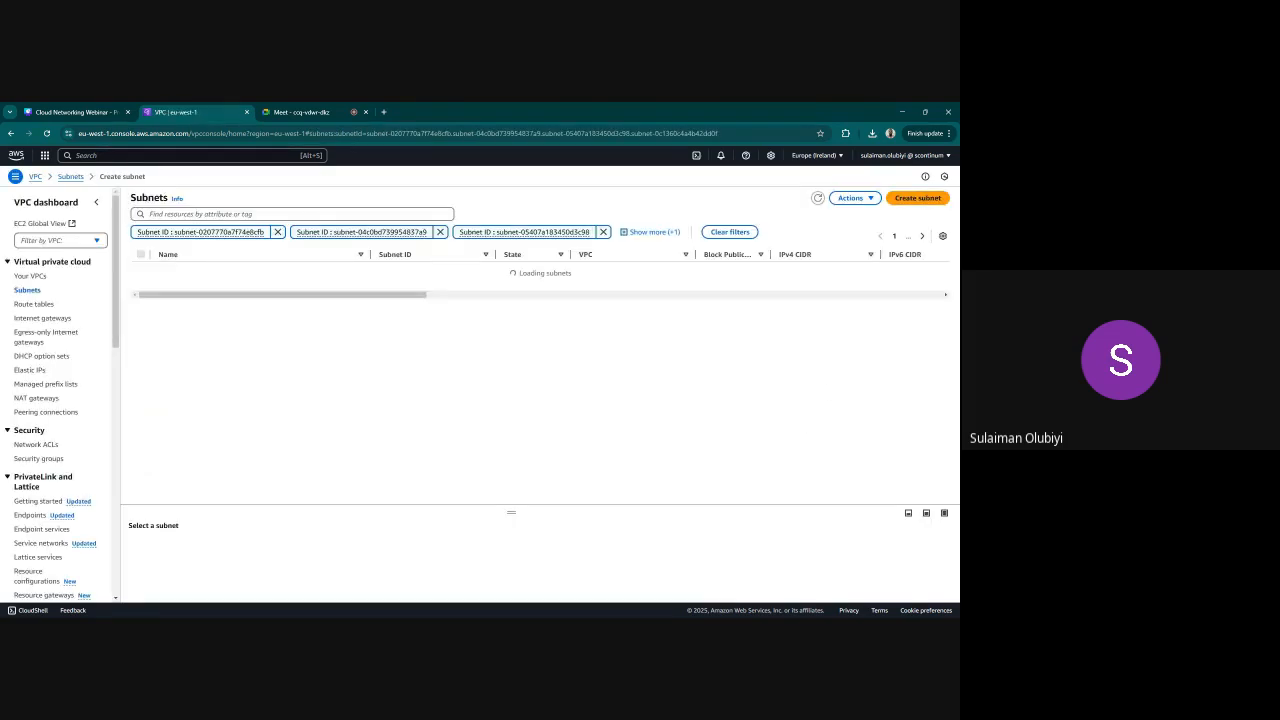
Remove all the subnet ID filters from the subnets list
click(601, 254)
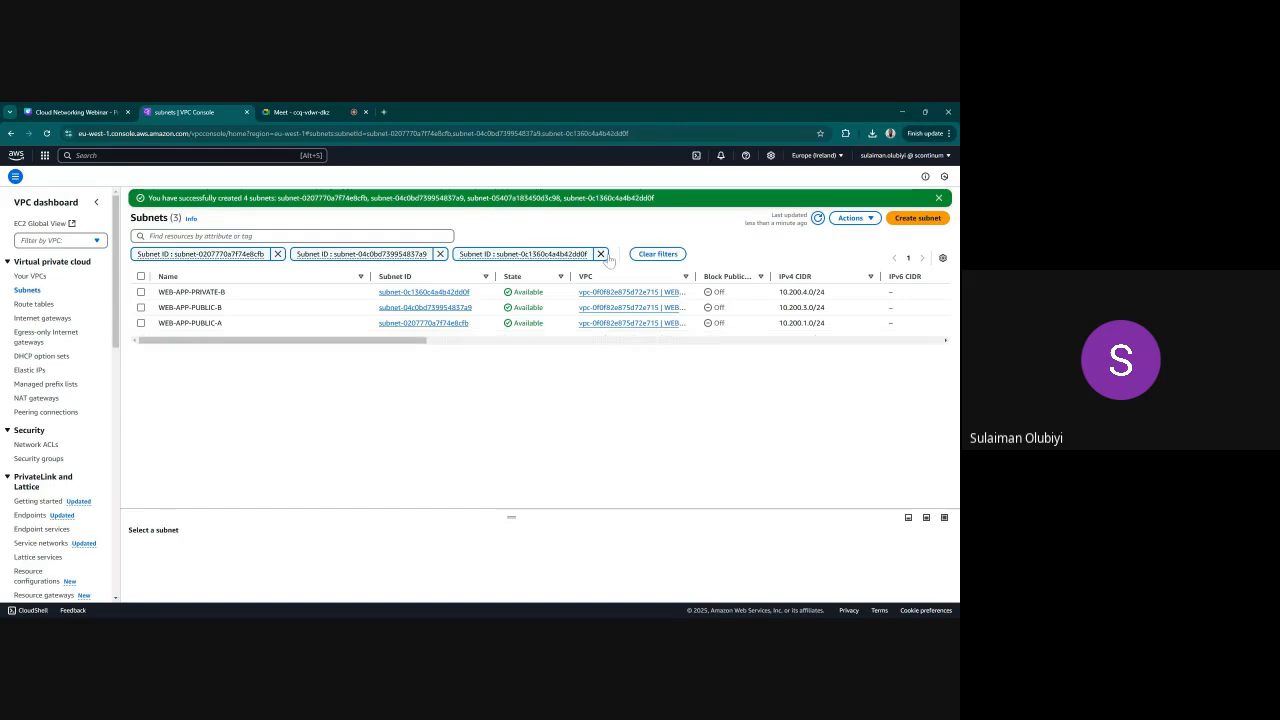
click(278, 254)
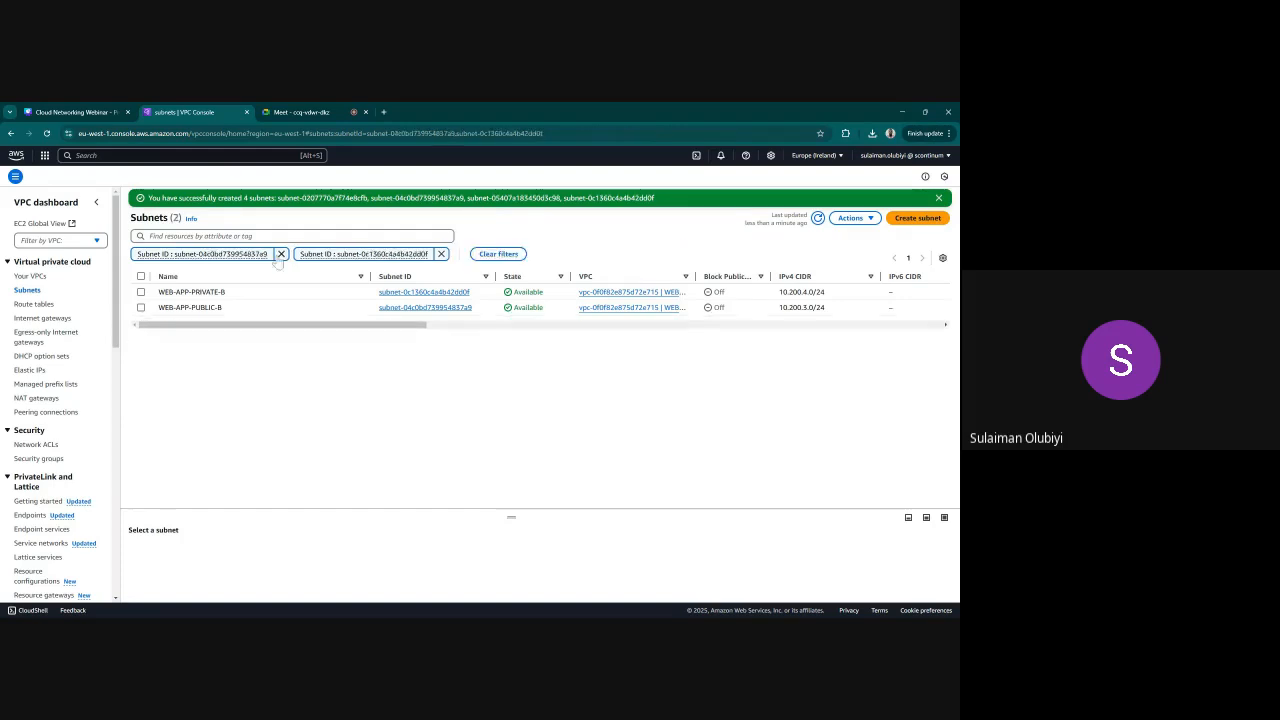
click(279, 256)
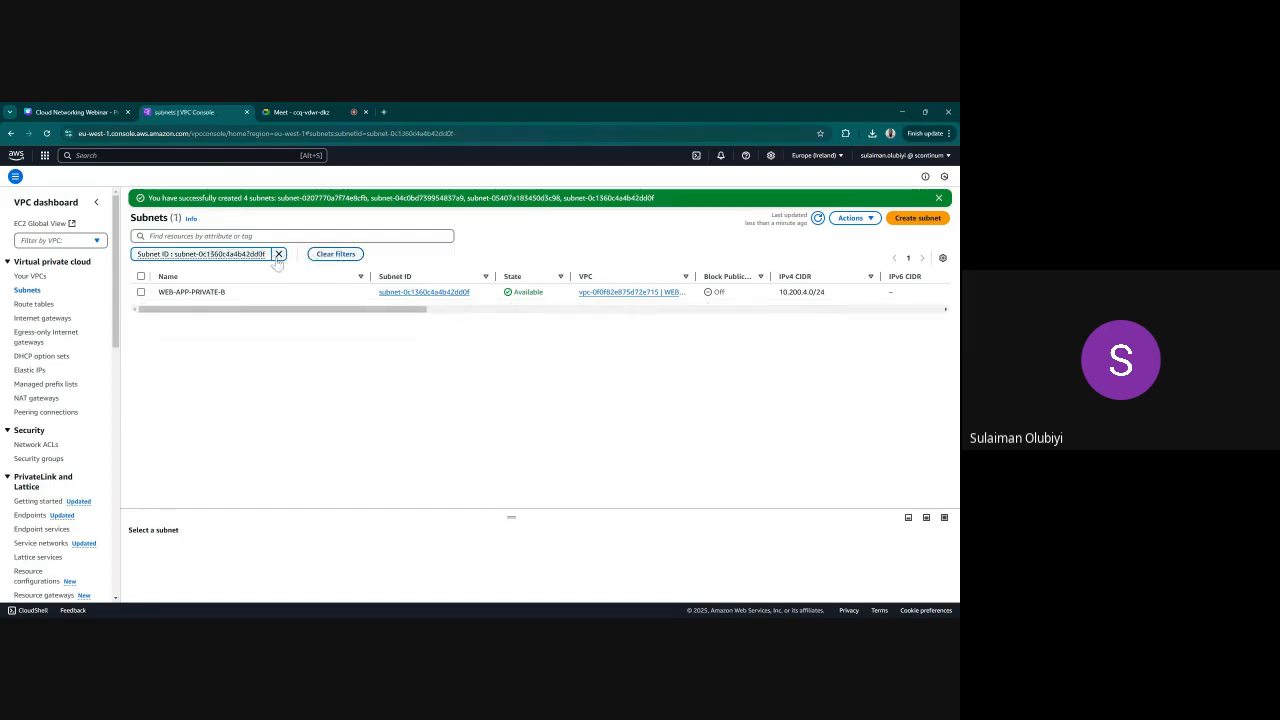
click(279, 256)
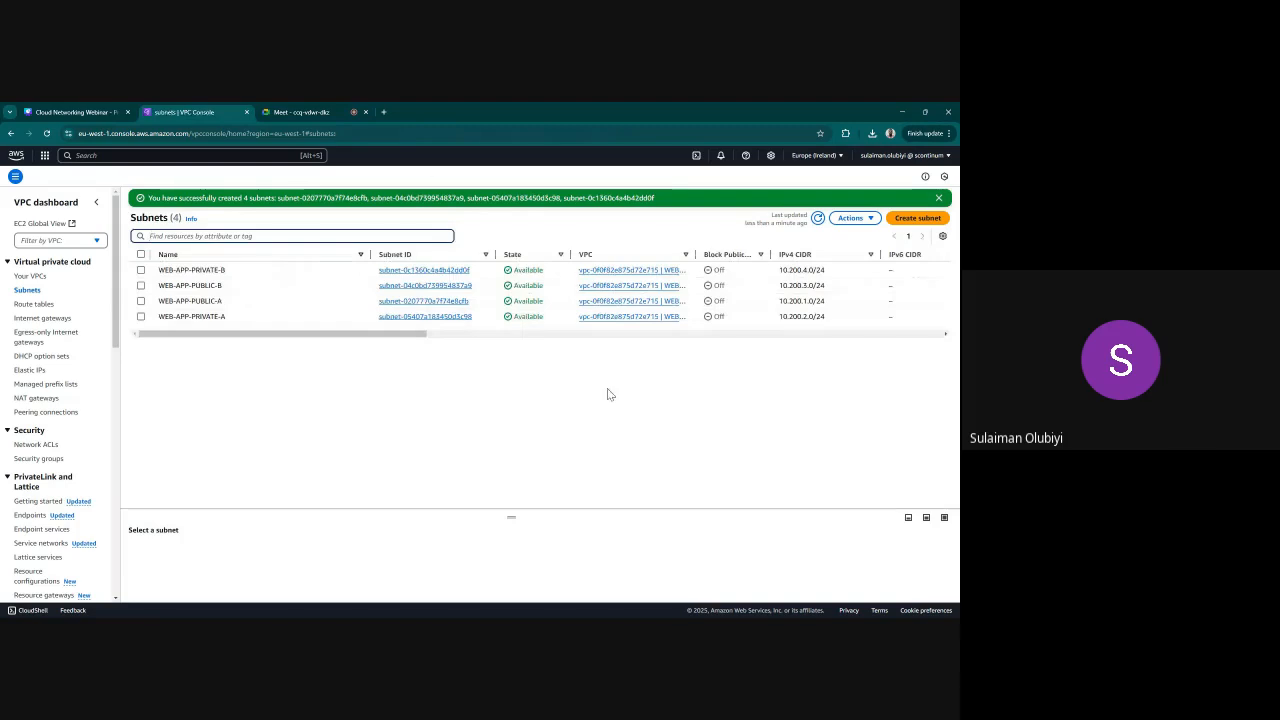
Start creating new subnets with BACKEND-vpc as their VPC
click(917, 218)
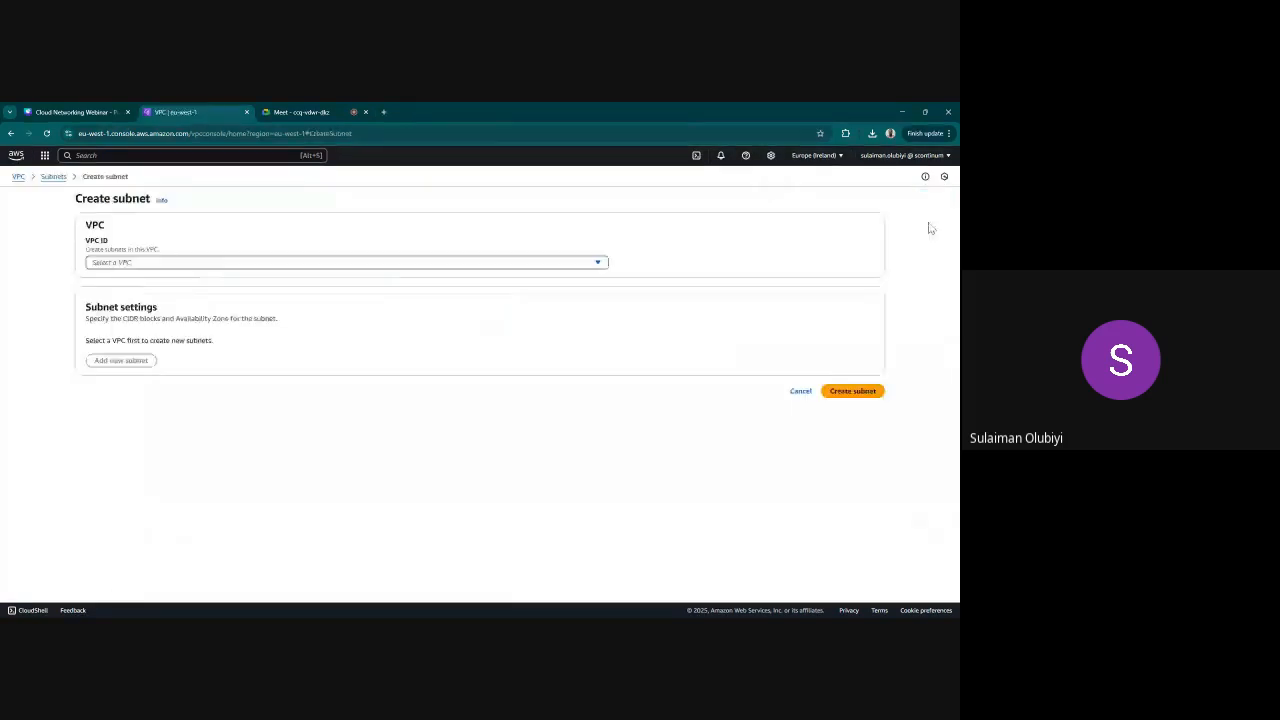
click(190, 262)
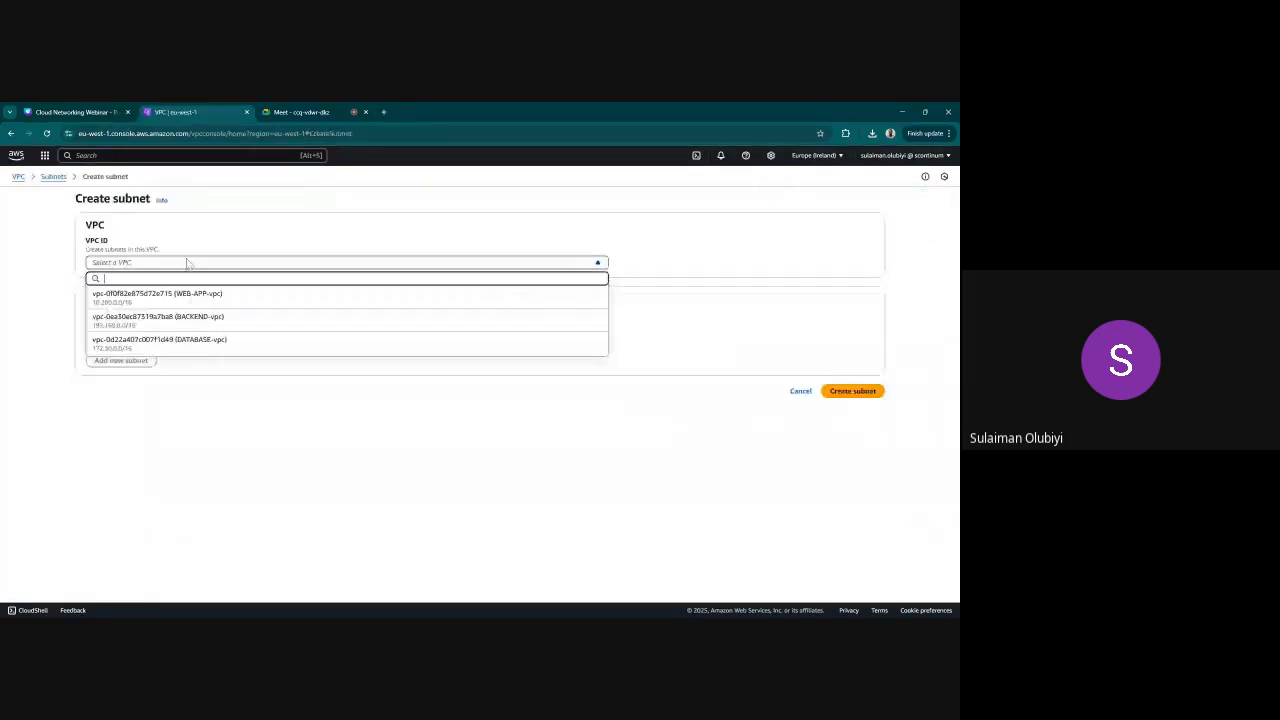
click(188, 320)
scroll(163, 389, down, 1)
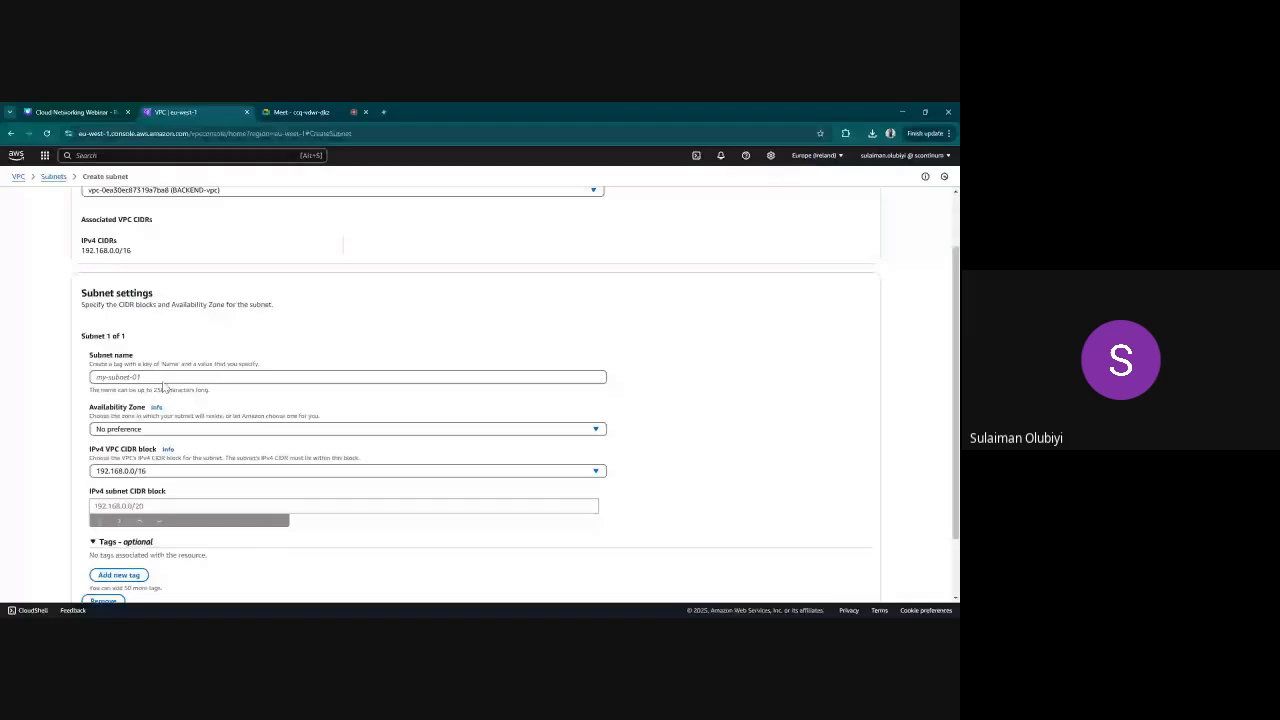
Name the first BACKEND subnet "BACKEND-PUBLIC -A"
scroll(165, 387, down, 1)
click(163, 350)
text(BACKEND)
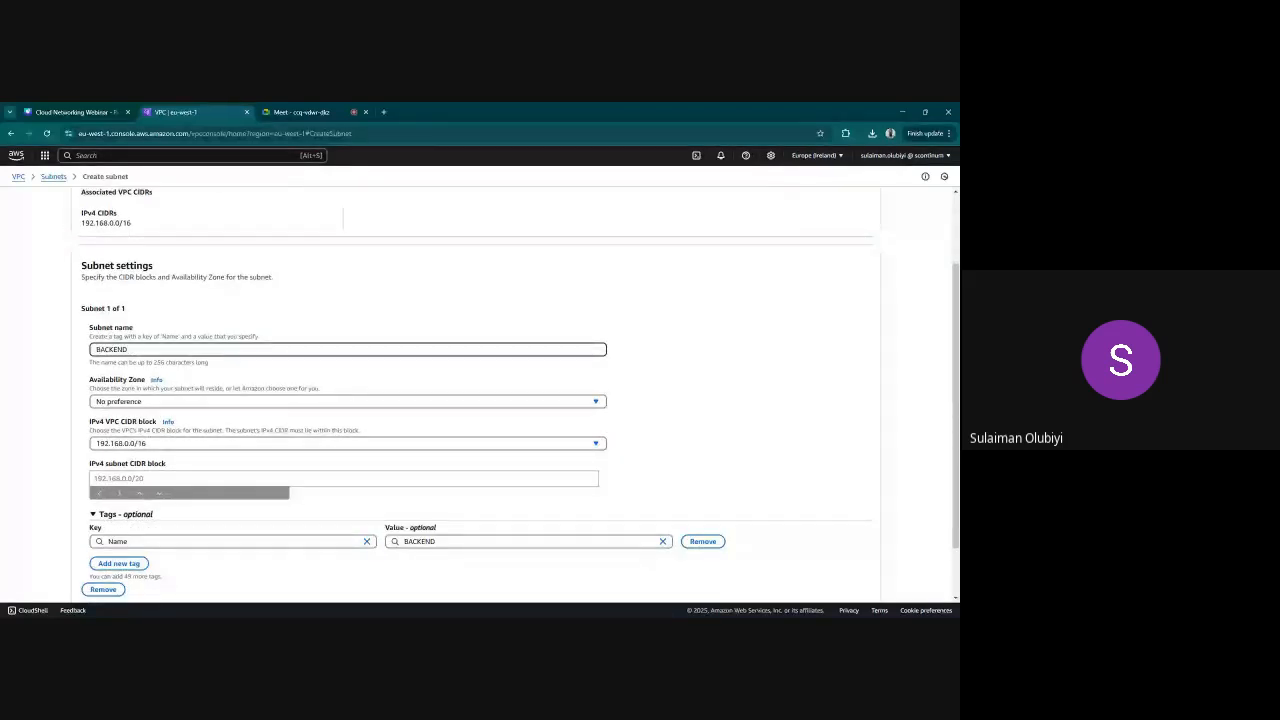
key(BackSpace)
text(D-)
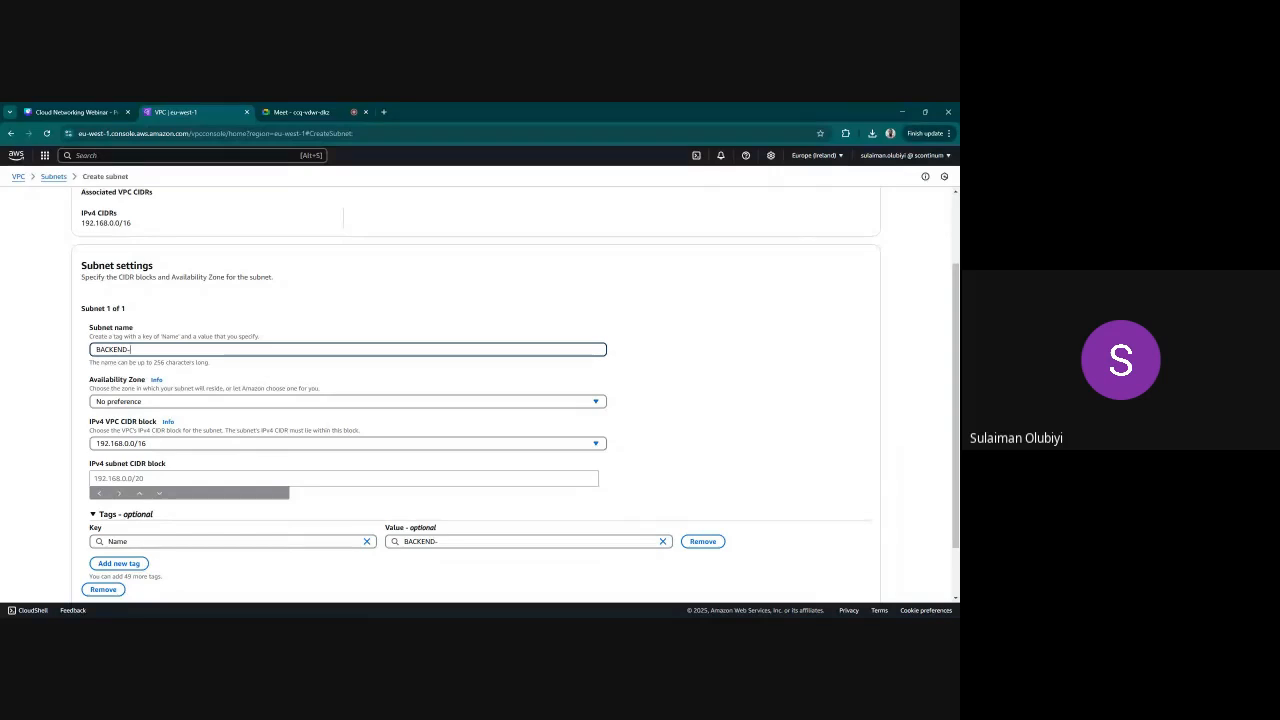
text(PUBLIC -A)
Set the first BACKEND subnet's Availability Zone to eu-west-1a and its IPv4 subnet CIDR block to 192.168.1.0/24
click(314, 401)
click(230, 450)
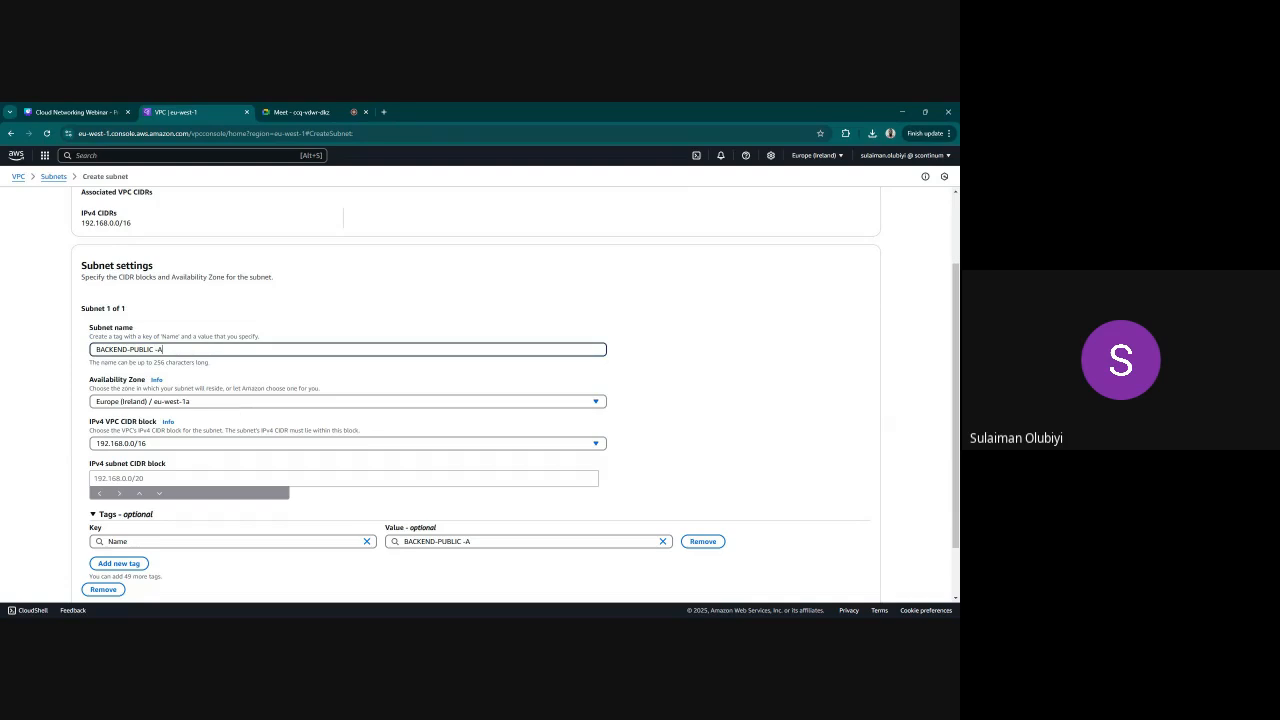
key(ctrl+a)
scroll(344, 412, down, 1)
click(344, 412)
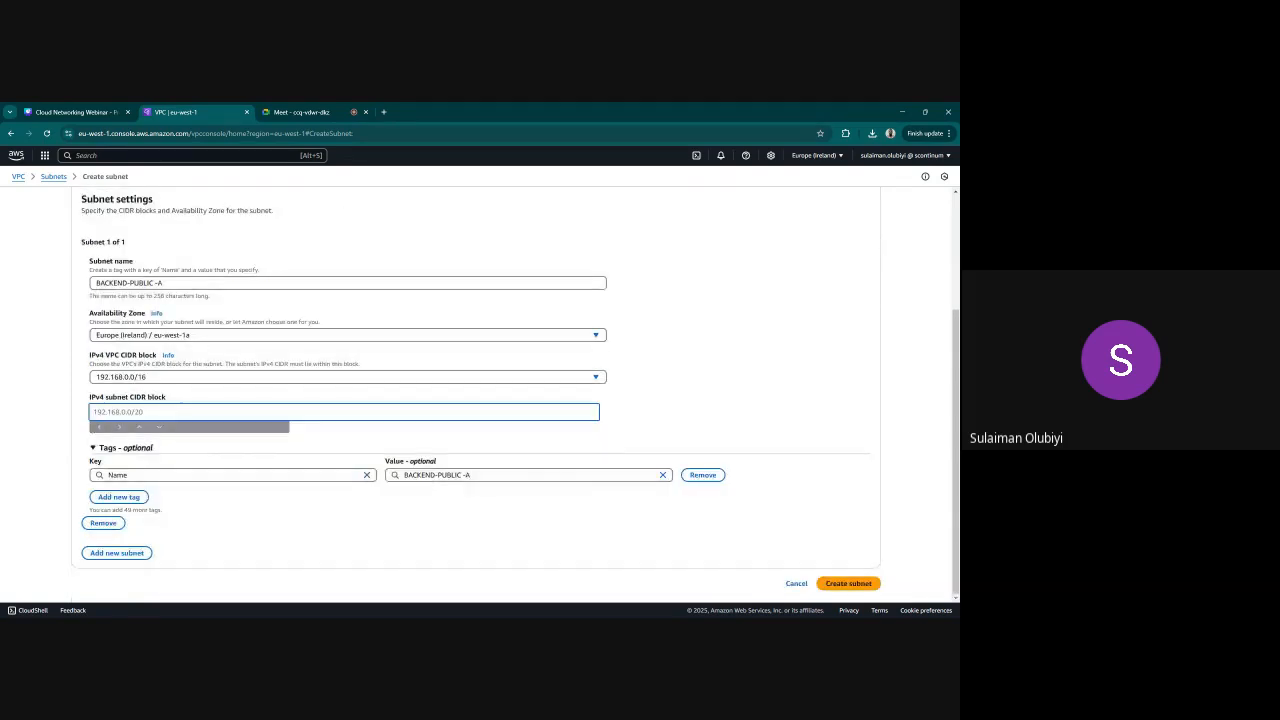
text(192.168.1.0/24)
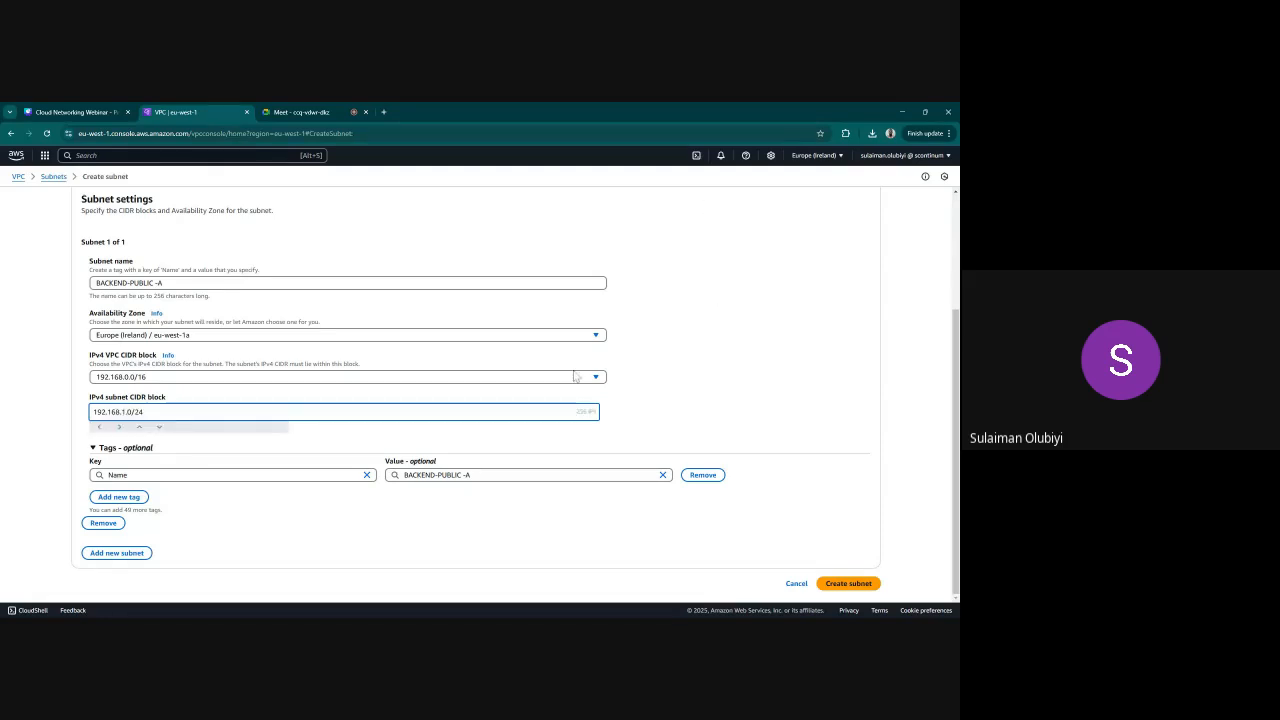
Add a second BACKEND subnet and name it "BACKEND-PUBLIC -B", reusing the first subnet's name
click(117, 553)
scroll(234, 360, down, 2)
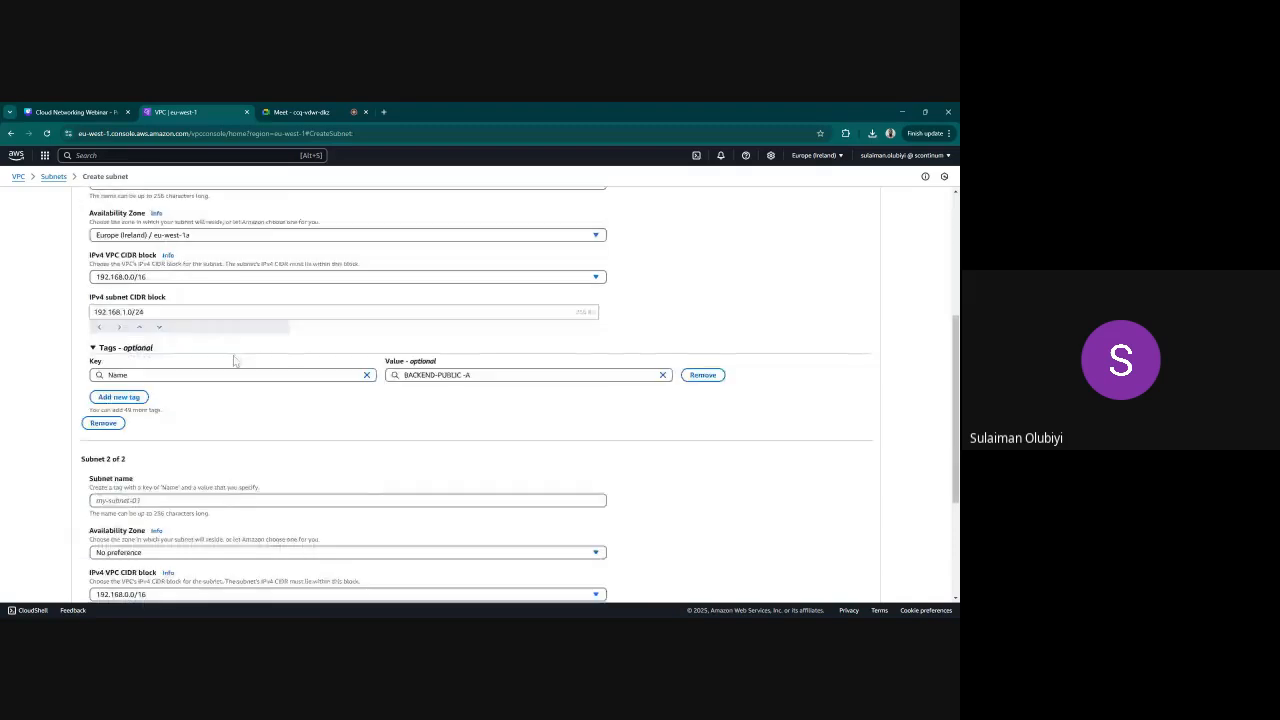
scroll(200, 330, up, 4)
click(184, 433)
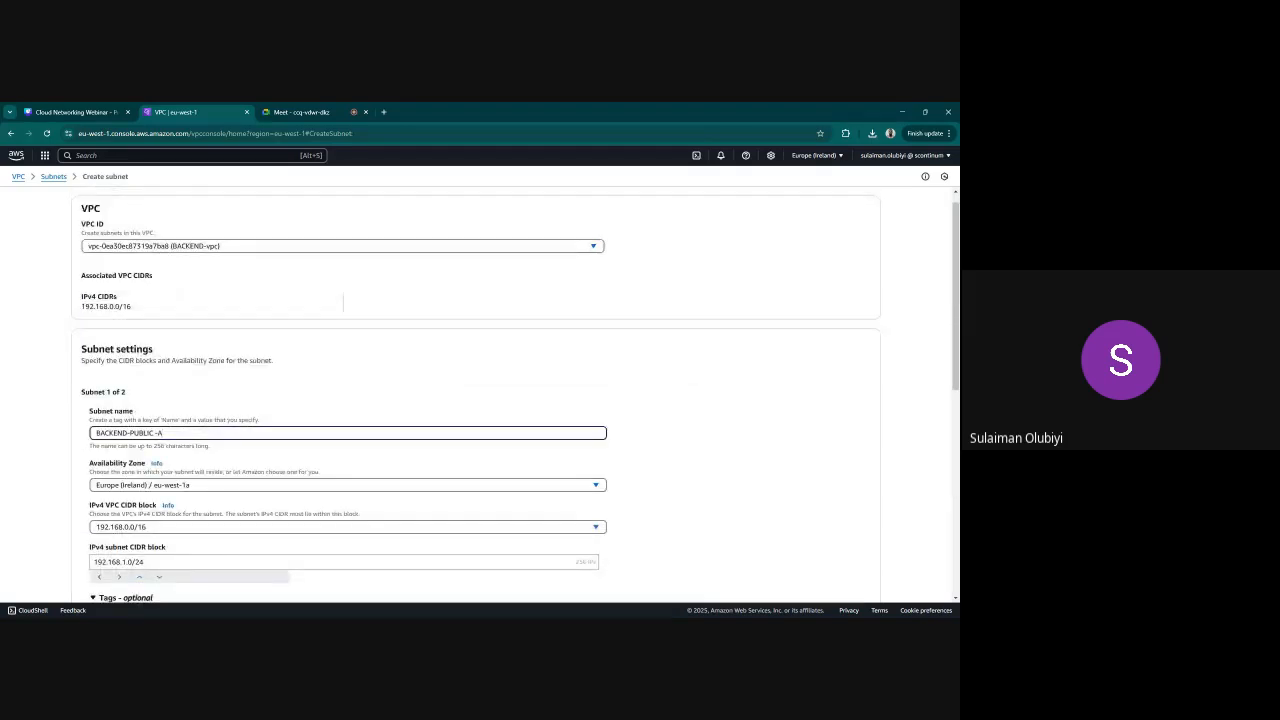
key(ctrl+a)
key(ctrl+c)
scroll(347, 453, down, 3)
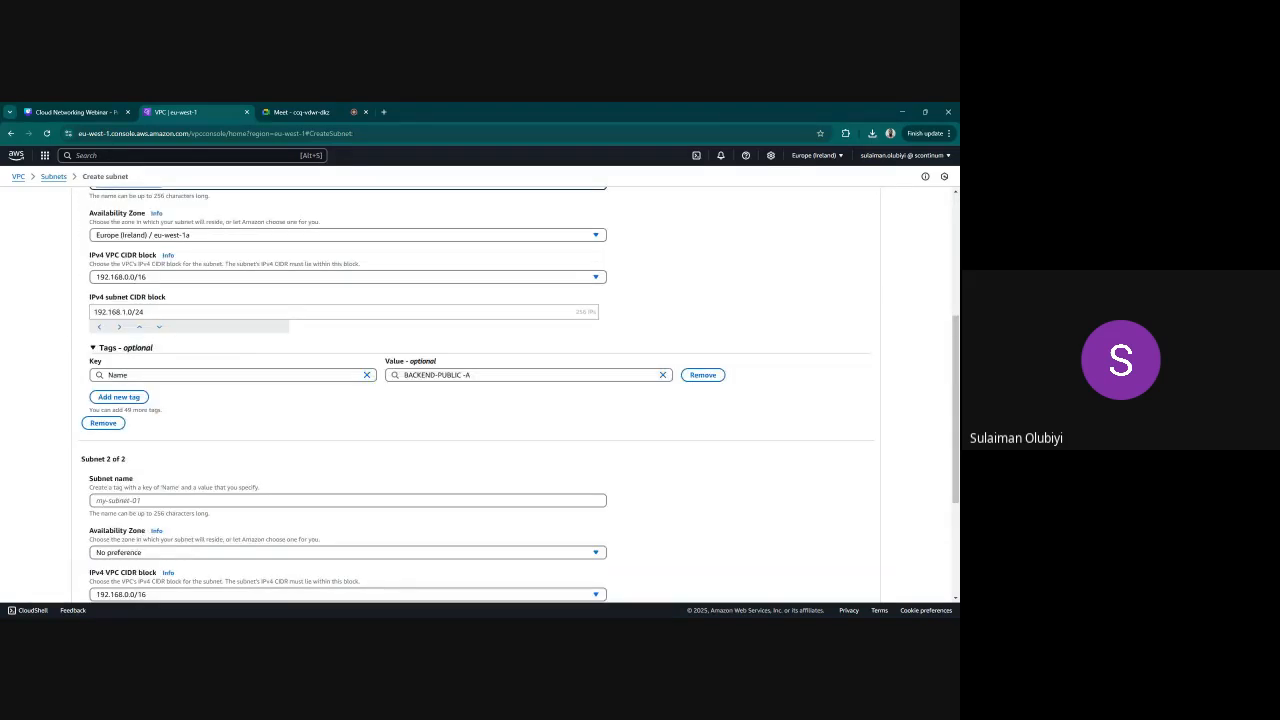
click(300, 500)
key(ctrl+v)
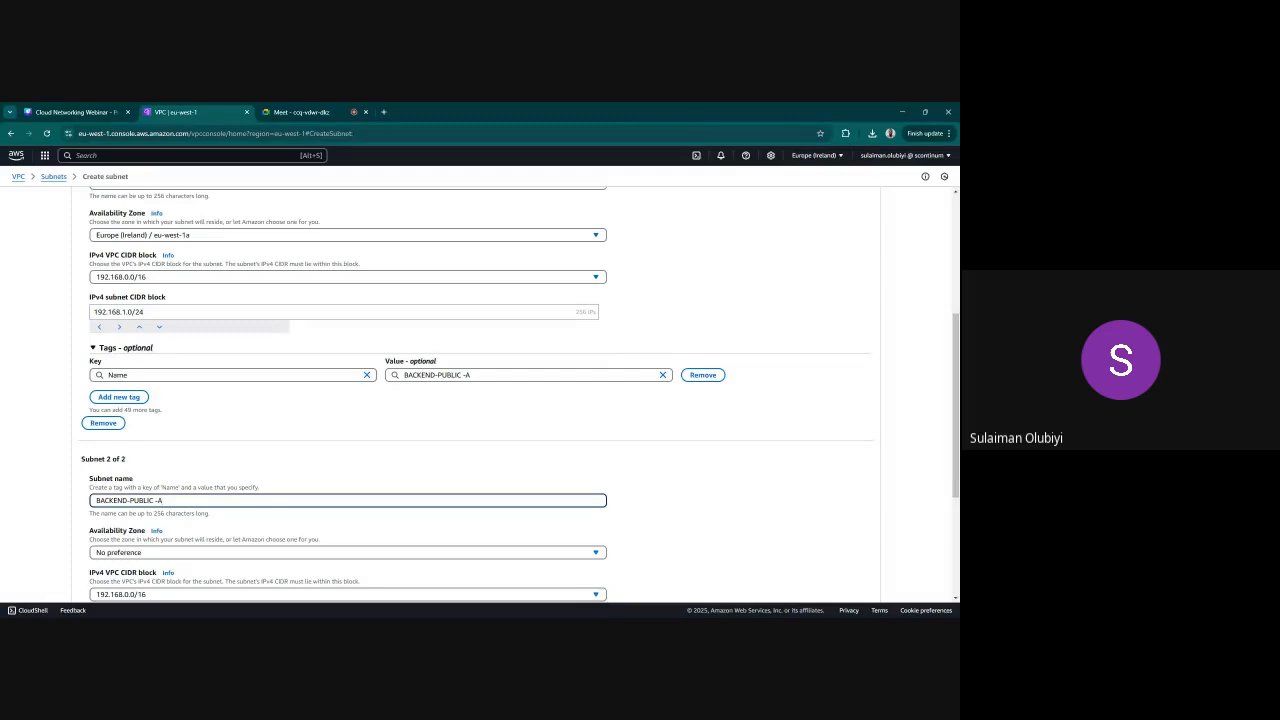
key(BackSpace)
text(B)
Set the second BACKEND subnet's Availability Zone to eu-west-1b and its IPv4 subnet CIDR block to 192.16.3.0/24
scroll(395, 446, down, 1)
click(395, 452)
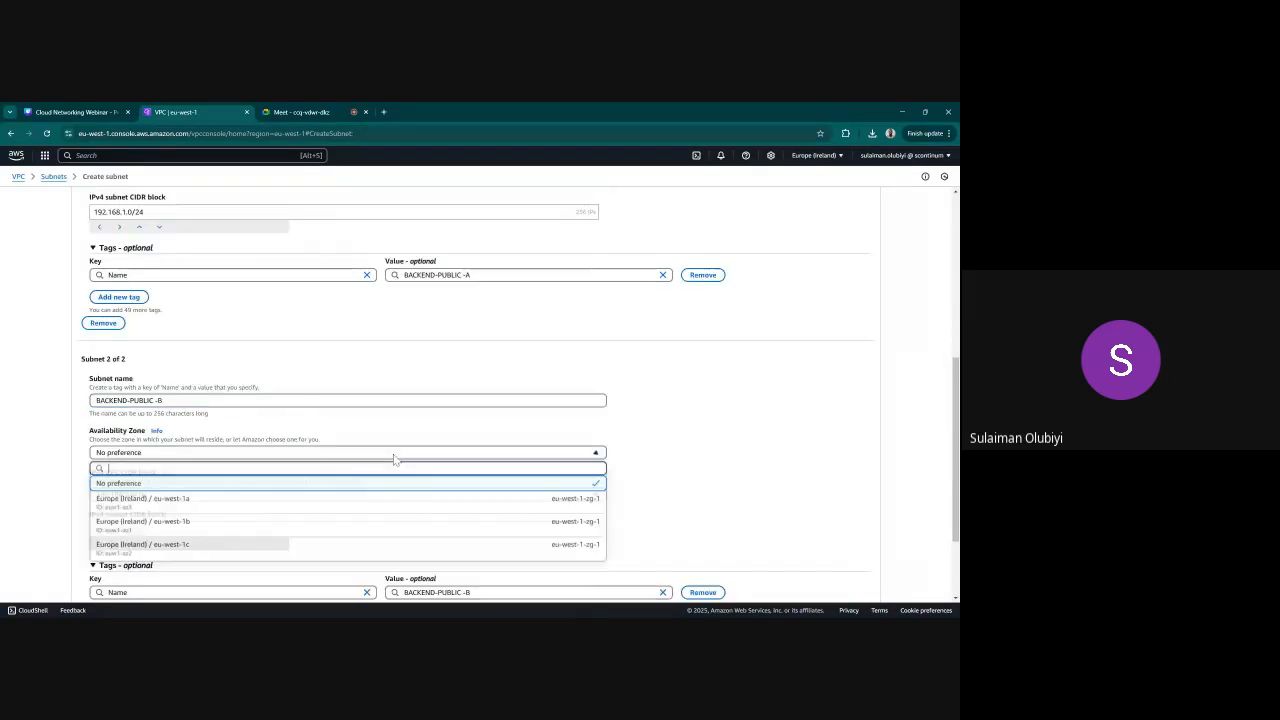
click(266, 517)
scroll(266, 517, down, 1)
scroll(316, 518, down, 2)
click(312, 412)
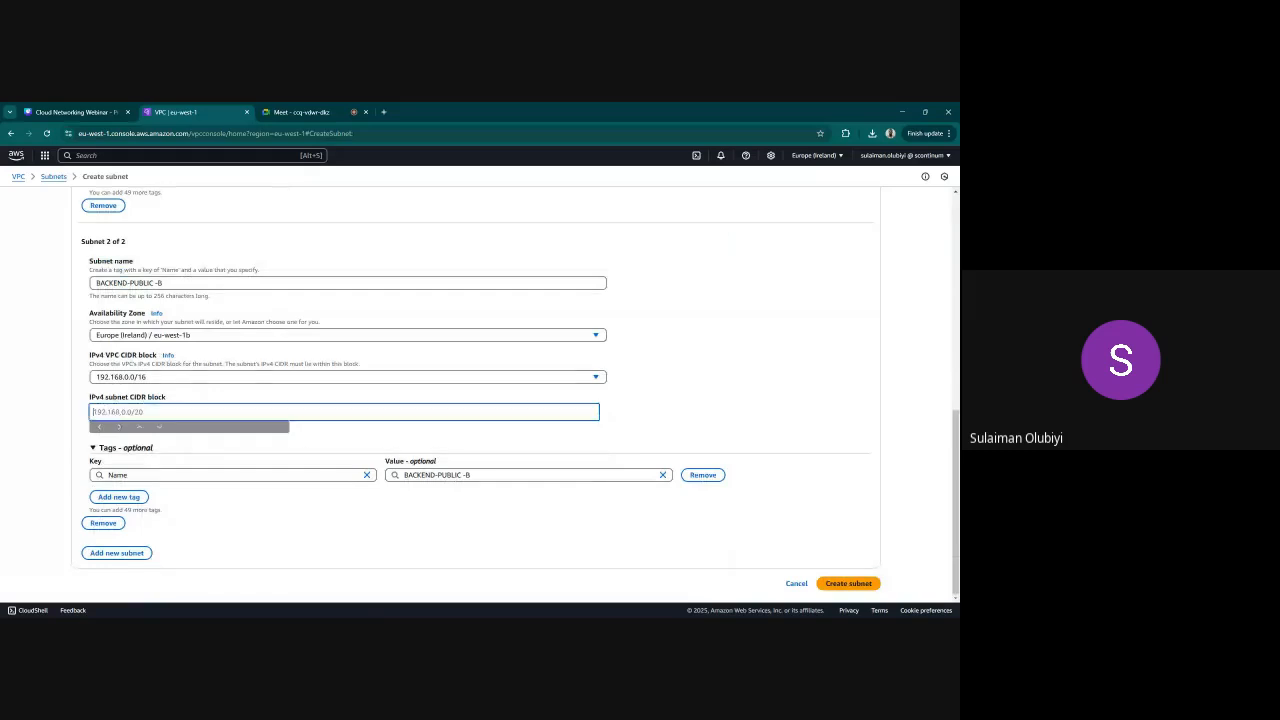
text(192)
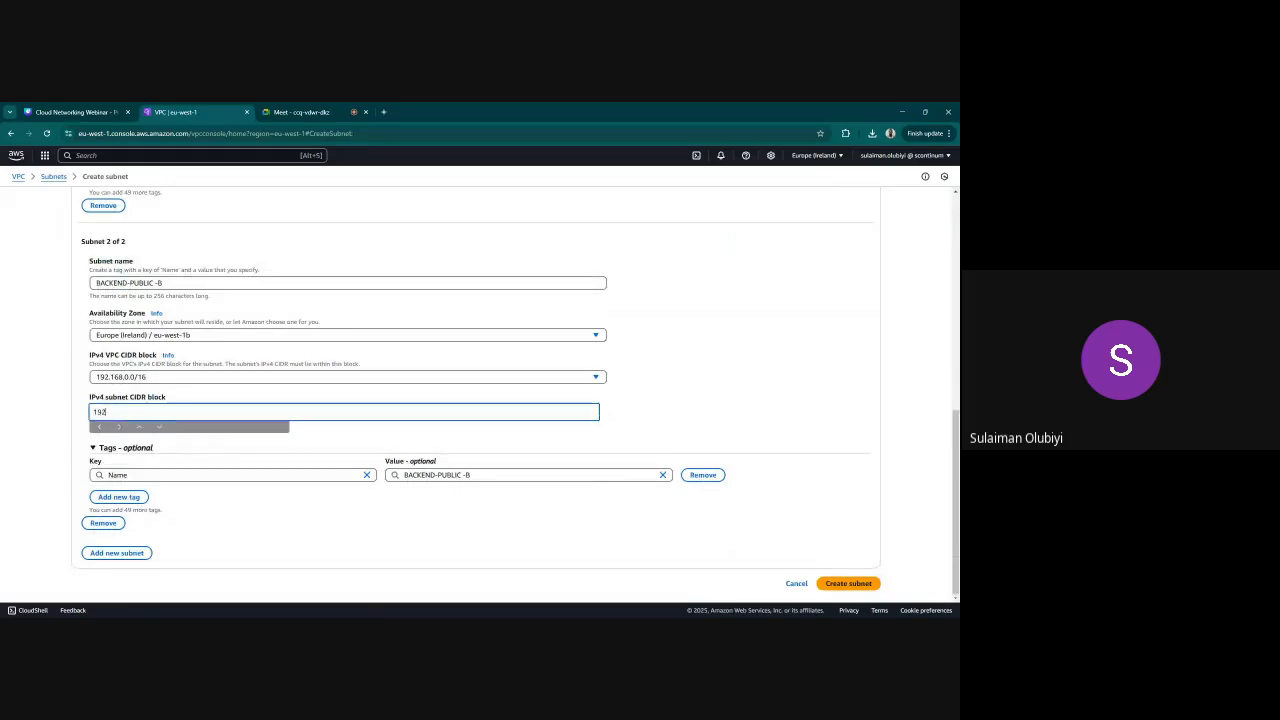
text(.16.3.0)
text(/24)
scroll(617, 356, up, 3)
scroll(617, 354, down, 3)
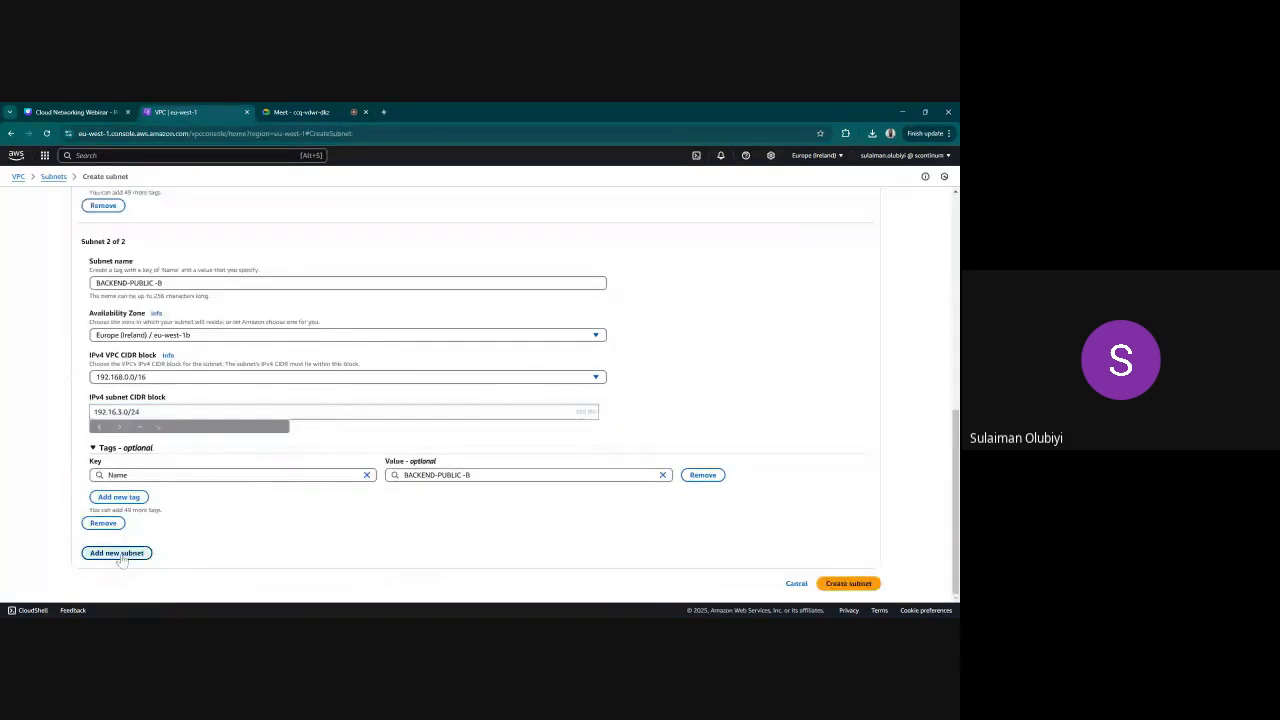
Add a third BACKEND subnet and name it "BACKEND-PRIVATE -A"
click(116, 551)
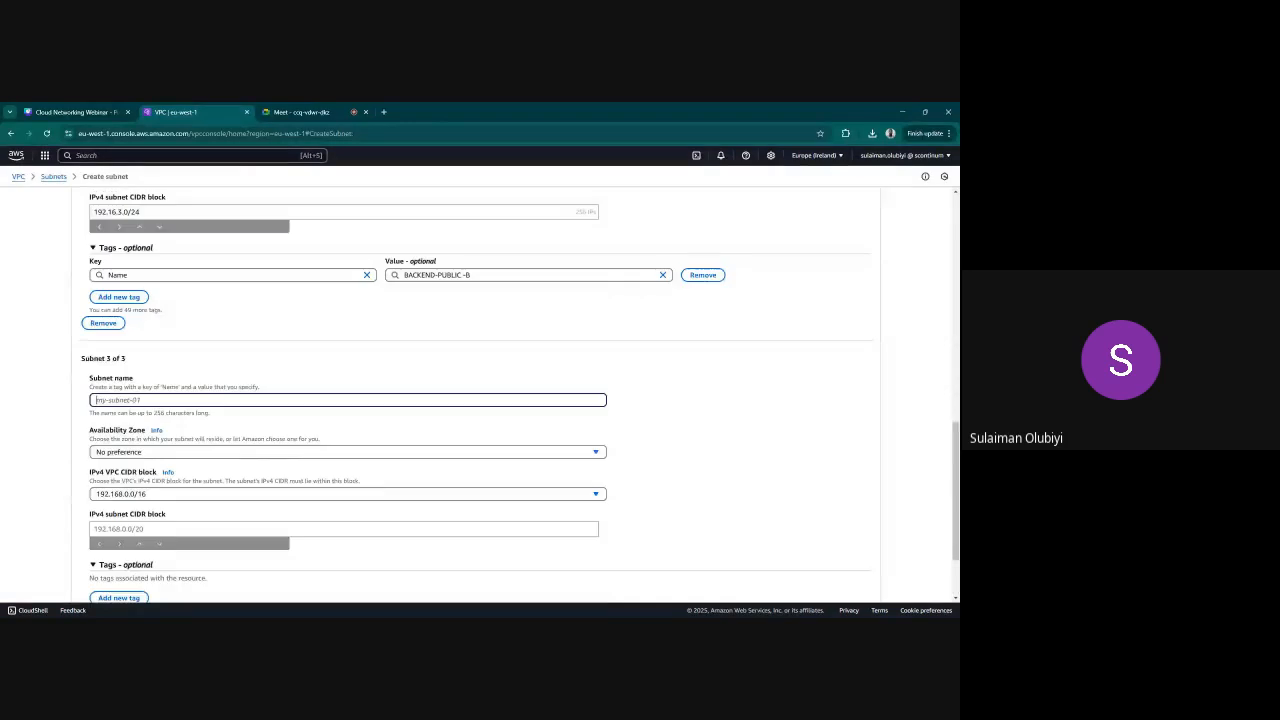
key(ctrl+v)
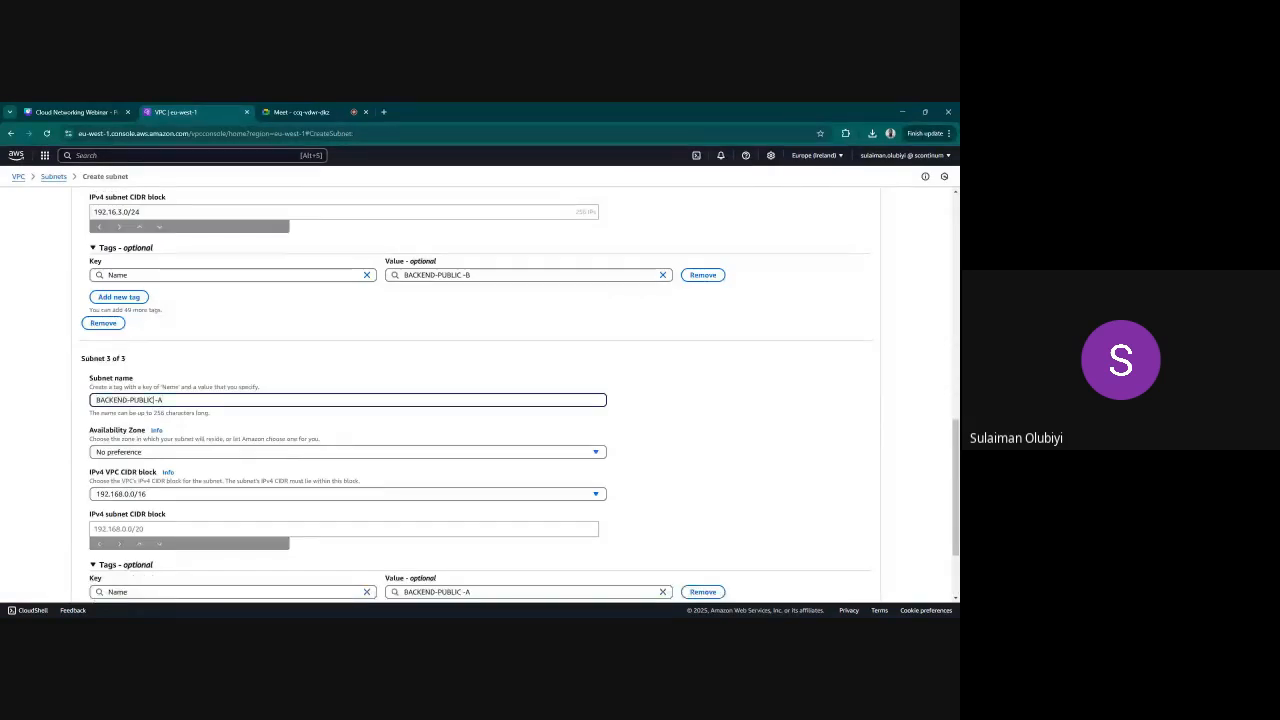
key(BackSpace)
key(BackSpace)
key(BackSpace)
key(BackSpace)
key(BackSpace)
text(RIVATE)
Set the third BACKEND subnet's Availability Zone to eu-west-1a and its IPv4 subnet CIDR block to 192.168.2.0/24
click(205, 452)
click(154, 500)
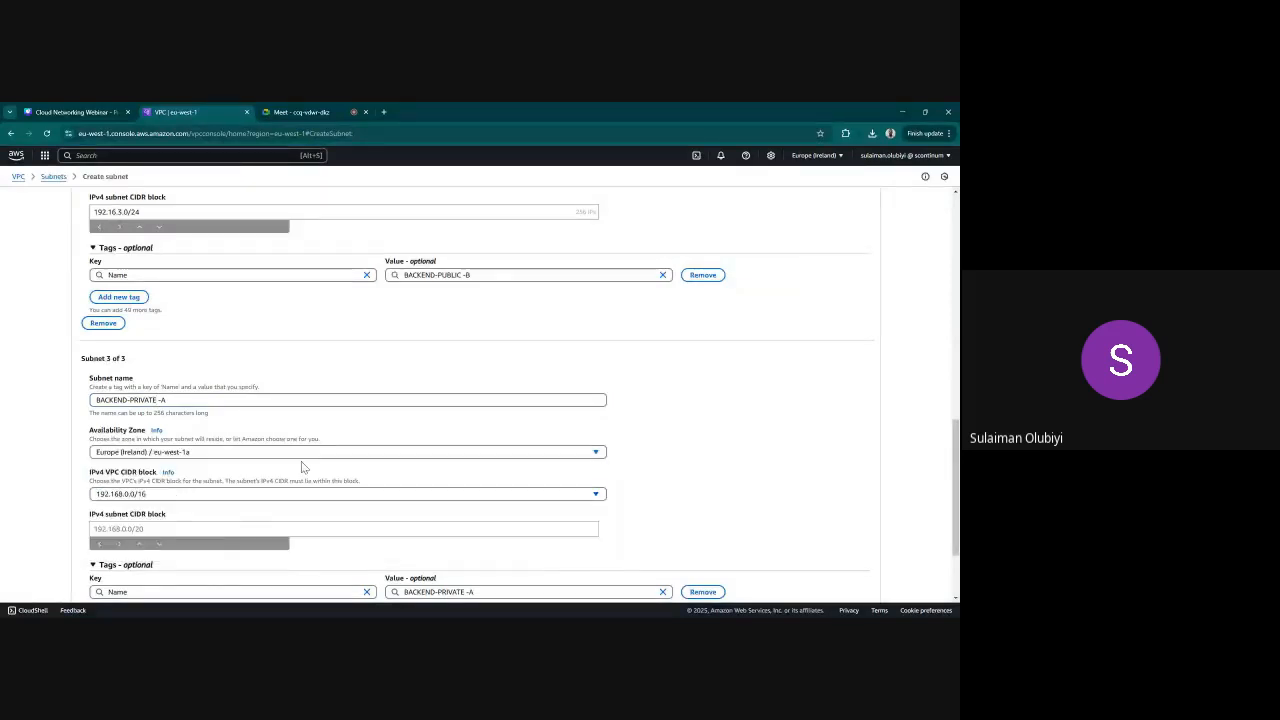
click(193, 527)
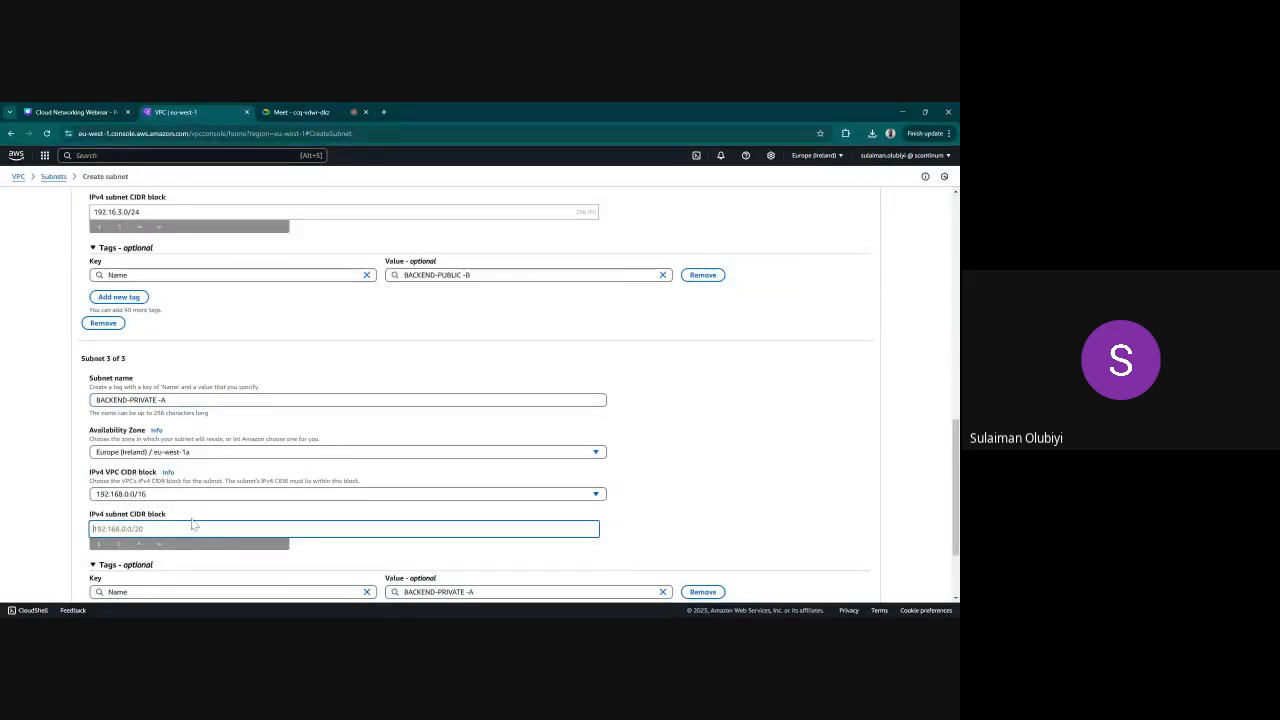
key(ctrl+v)
key(BackSpace)
key(BackSpace)
key(BackSpace)
key(BackSpace)
key(BackSpace)
key(BackSpace)
key(BackSpace)
key(BackSpace)
key(BackSpace)
key(BackSpace)
key(BackSpace)
key(BackSpace)
key(BackSpace)
key(BackSpace)
key(BackSpace)
key(BackSpace)
text(192.168.2.0/24)
scroll(284, 410, down, 1)
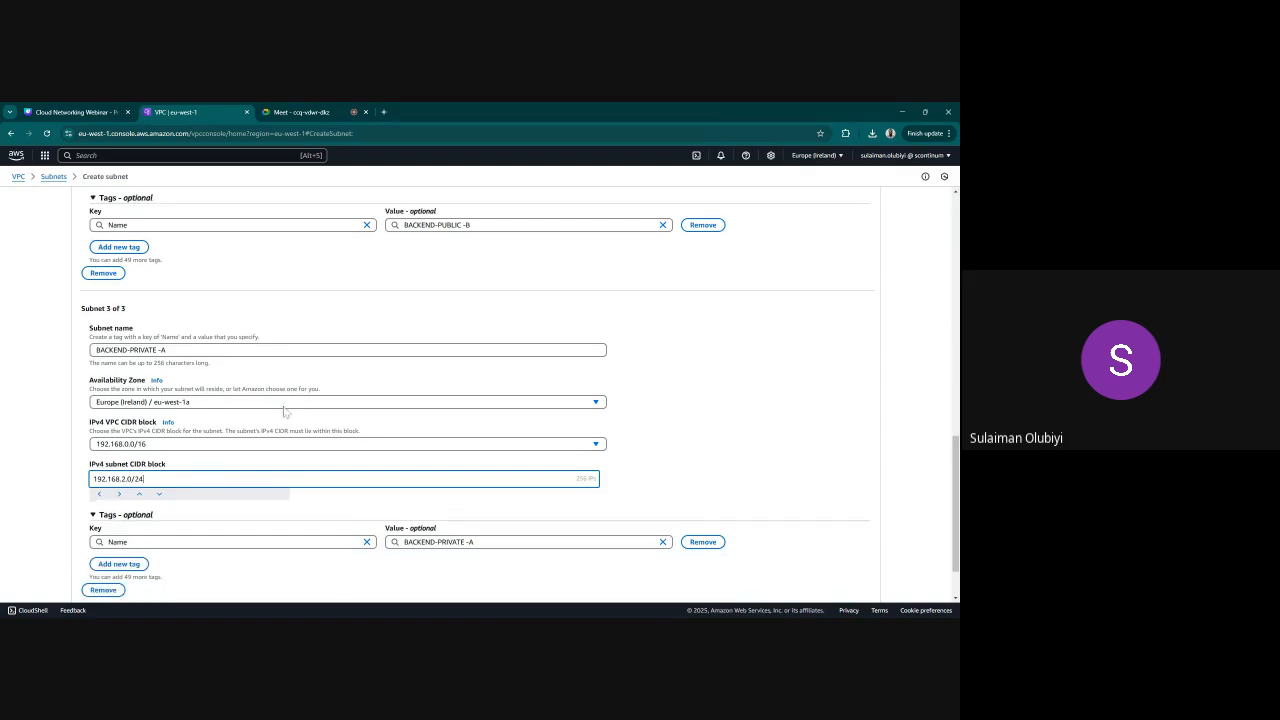
Add a fourth BACKEND subnet and name it "BACKEND-PRIVATE-B"
scroll(284, 410, down, 1)
click(114, 553)
scroll(114, 553, down, 2)
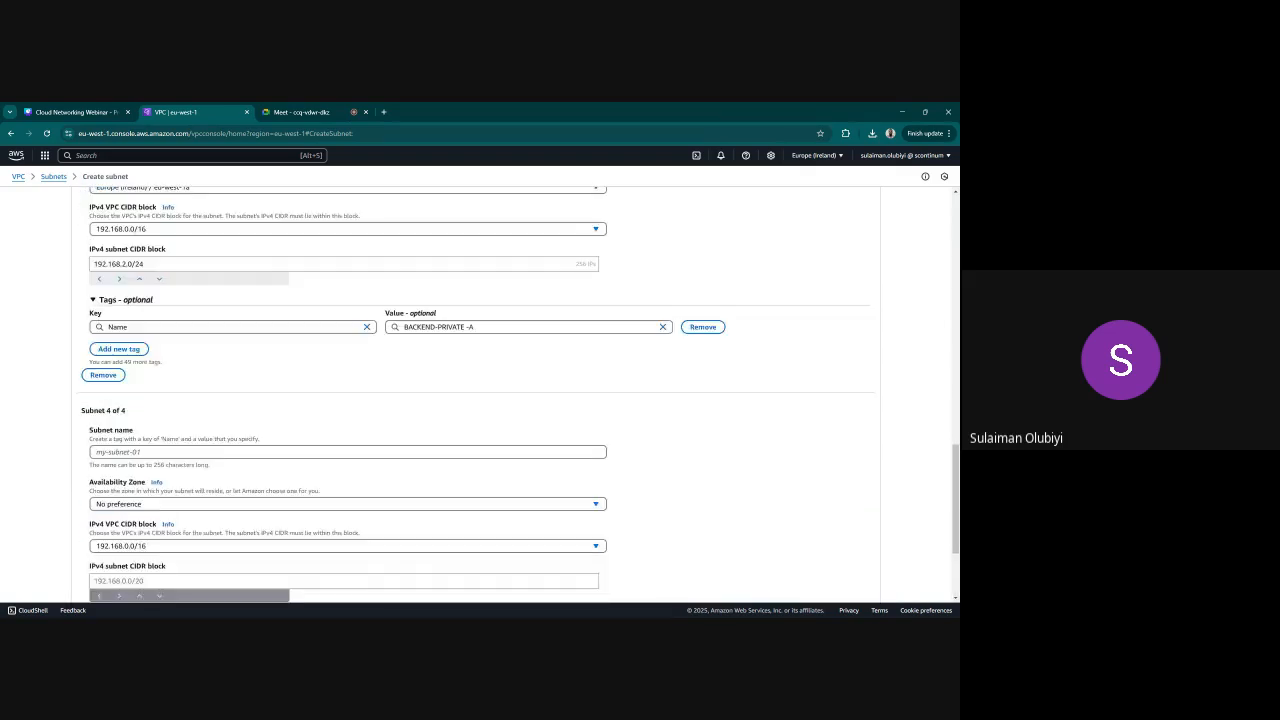
click(96, 452)
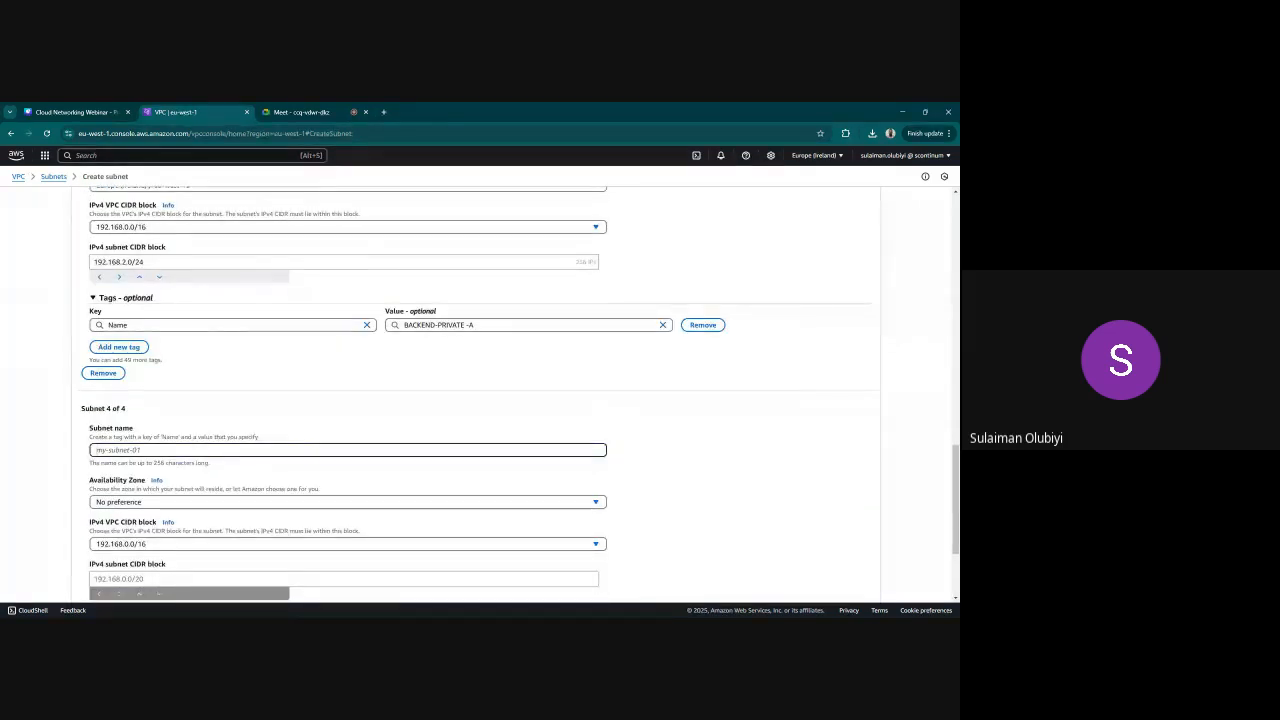
text(BACKEND-PUBLIC -A)
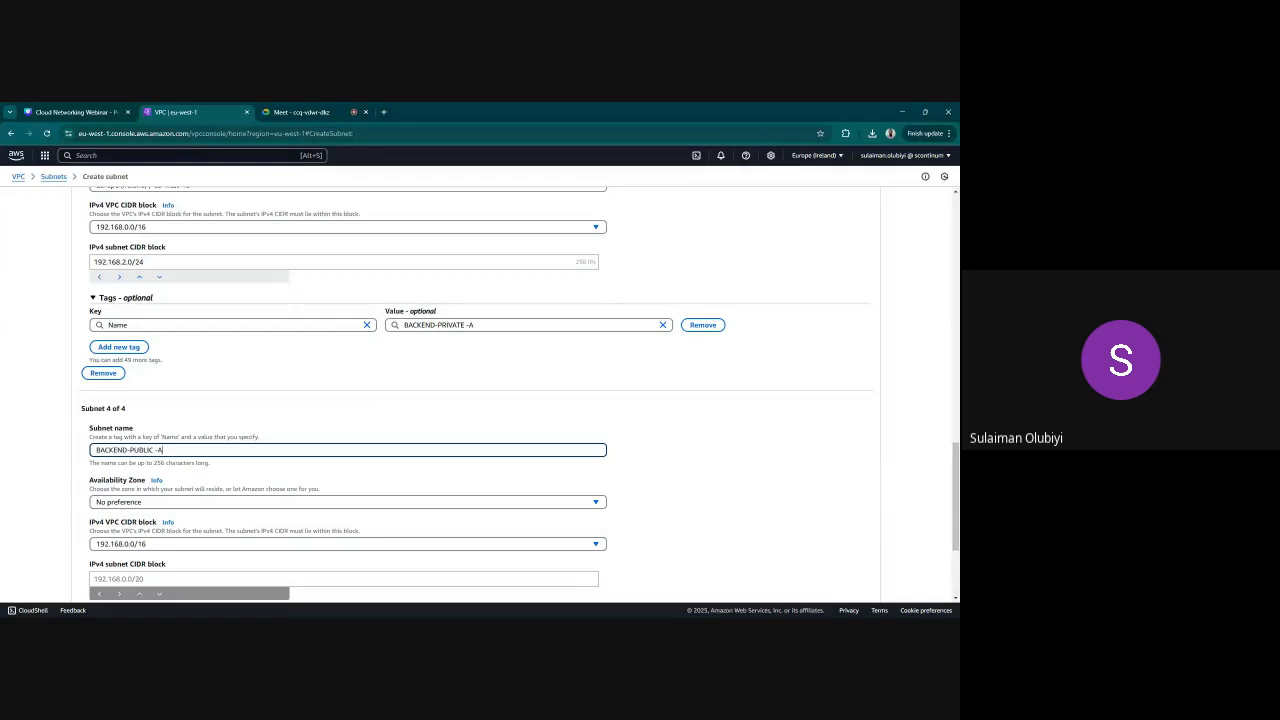
key(BackSpace)
key(BackSpace)
key(BackSpace)
key(BackSpace)
key(BackSpace)
key(BackSpace)
key(BackSpace)
key(BackSpace)
text(RIVATE)
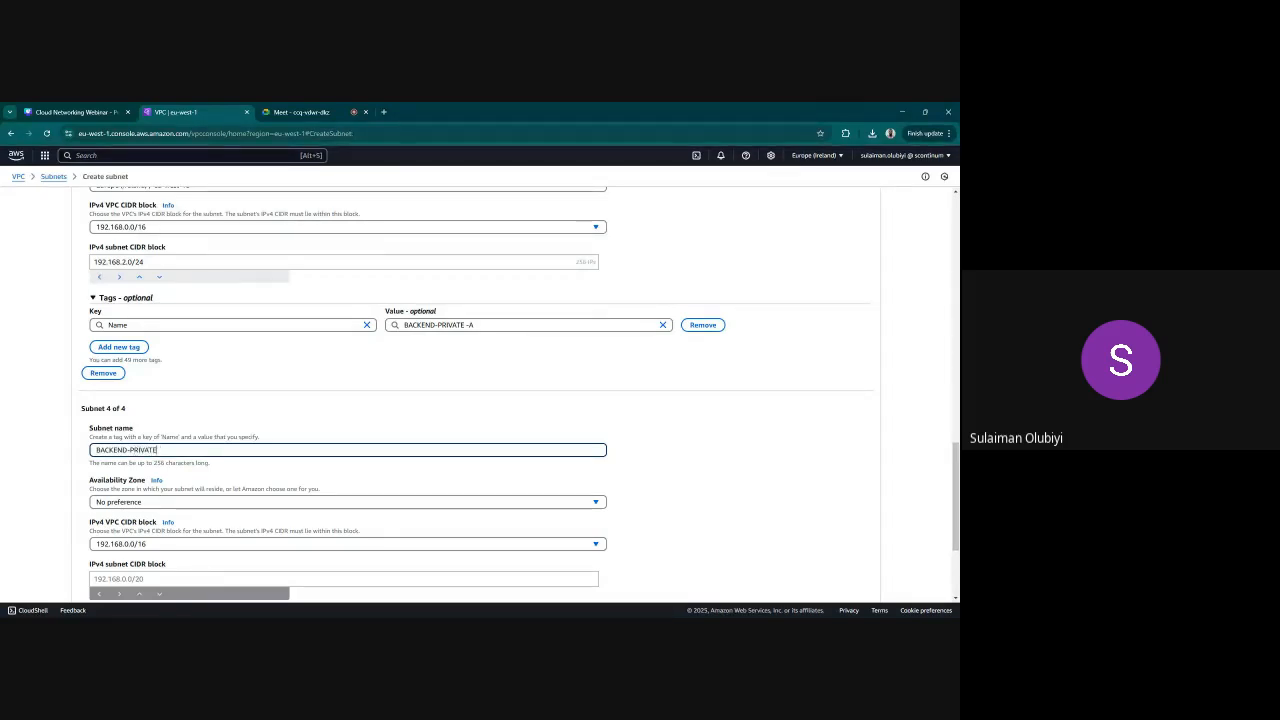
text(-A)
scroll(280, 410, up, 3)
scroll(250, 412, down, 6)
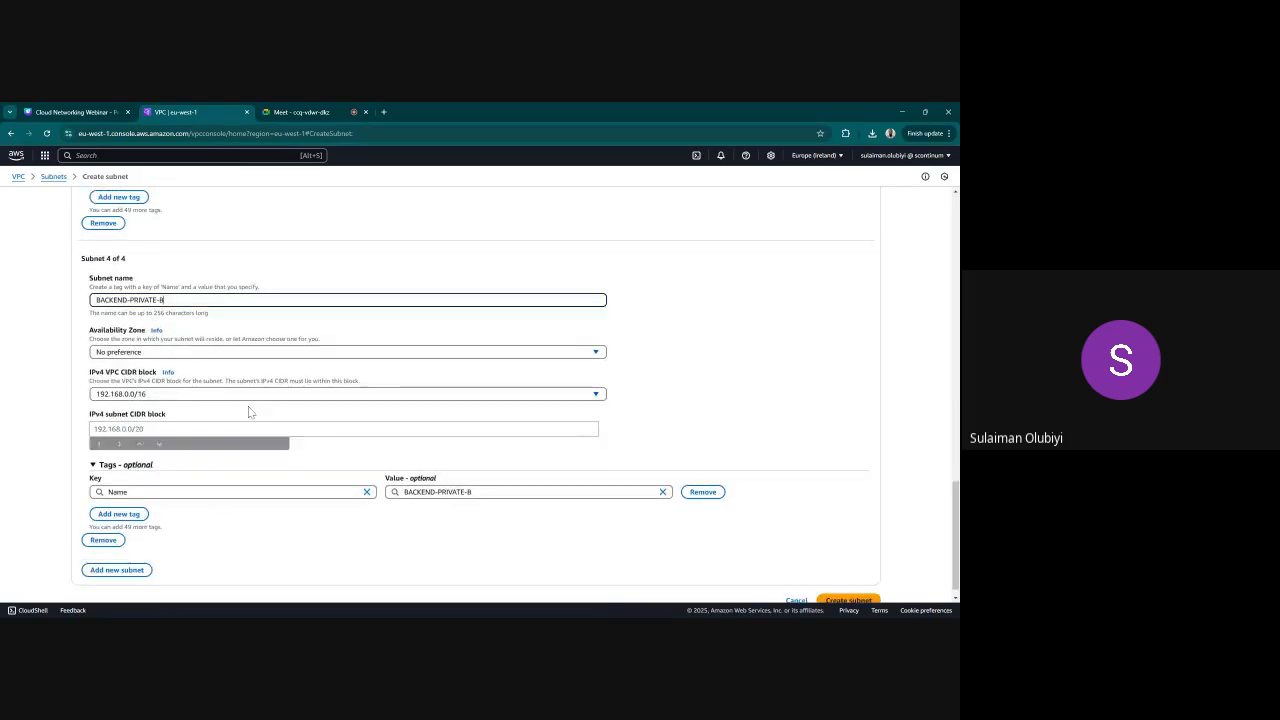
Set the fourth BACKEND subnet's IPv4 subnet CIDR block to 192.168.4.0/24
click(250, 428)
text(192.168)
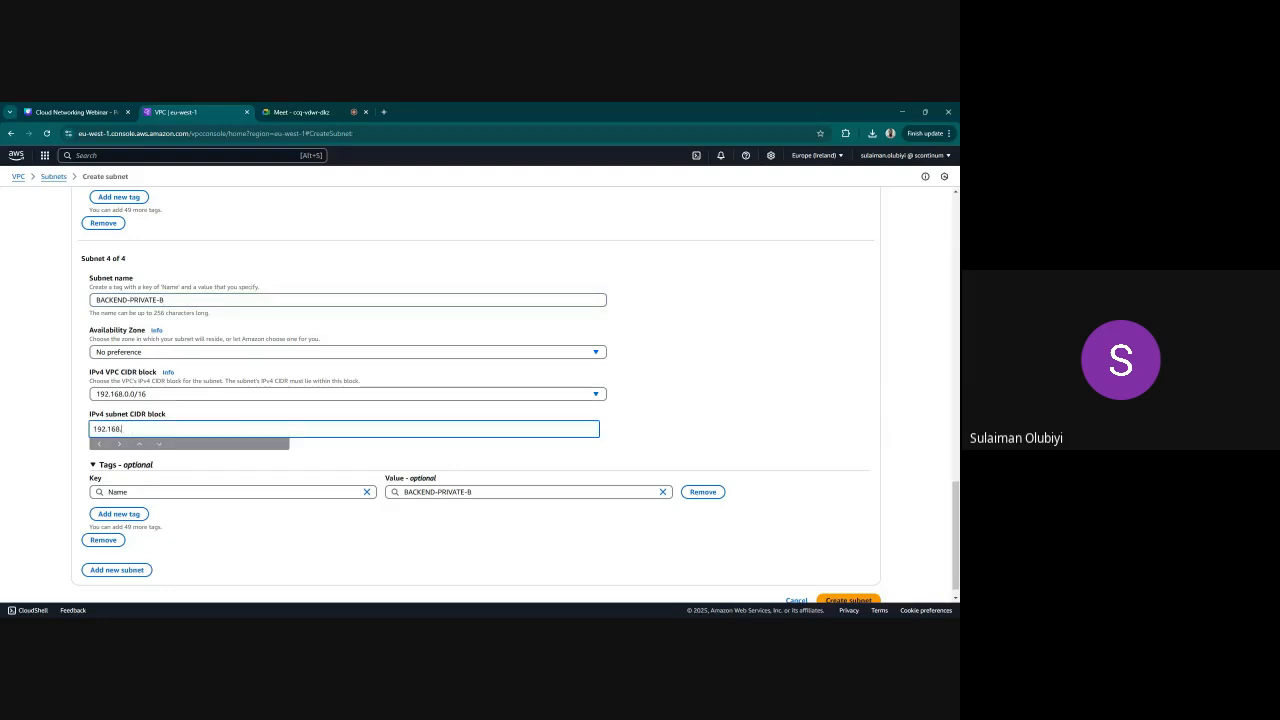
text(.4.0/24)
Correct the BACKEND-PUBLIC -B subnet's IPv4 CIDR block to 192.168.3.0/24 and create the four BACKEND subnets
scroll(340, 426, up, 7)
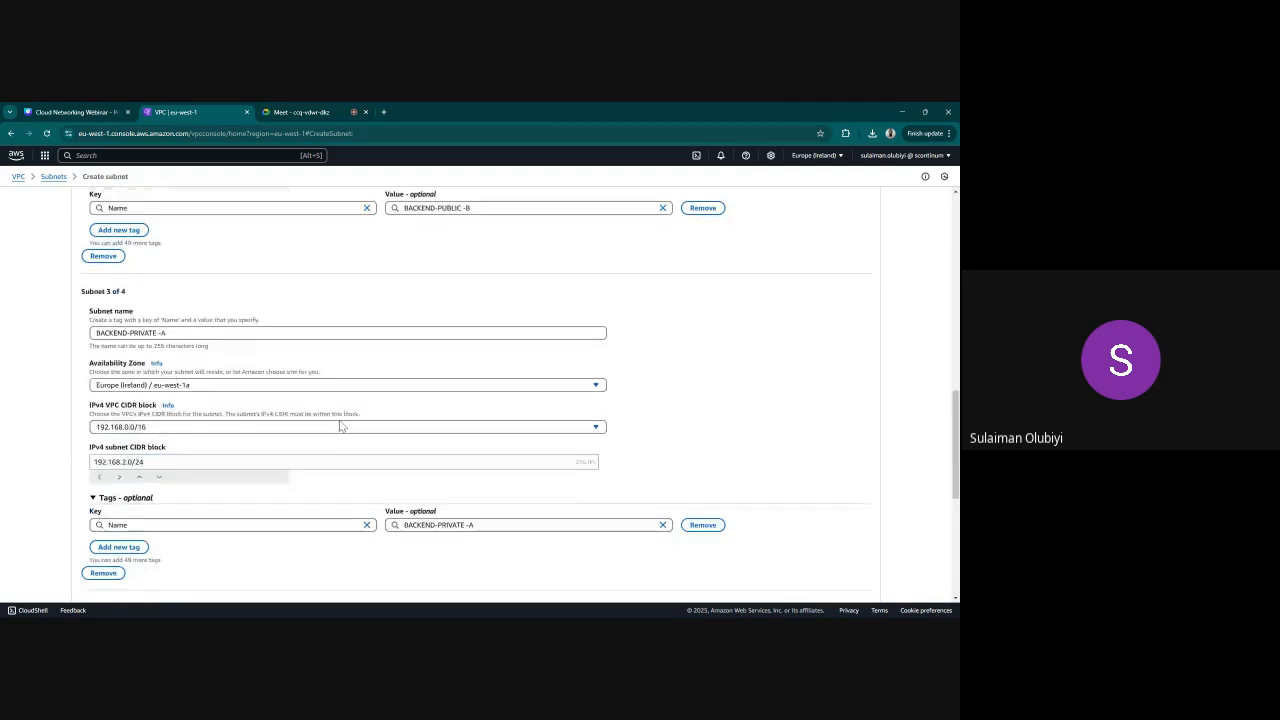
scroll(338, 427, up, 6)
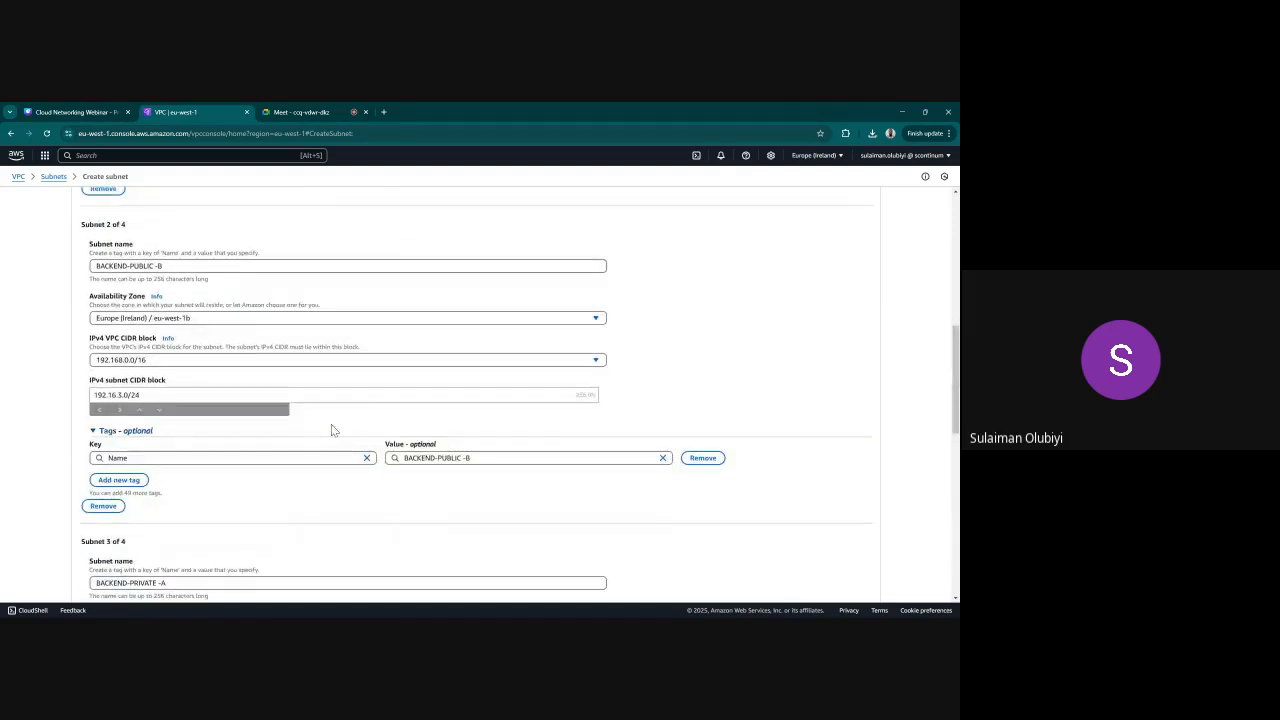
scroll(300, 430, up, 2)
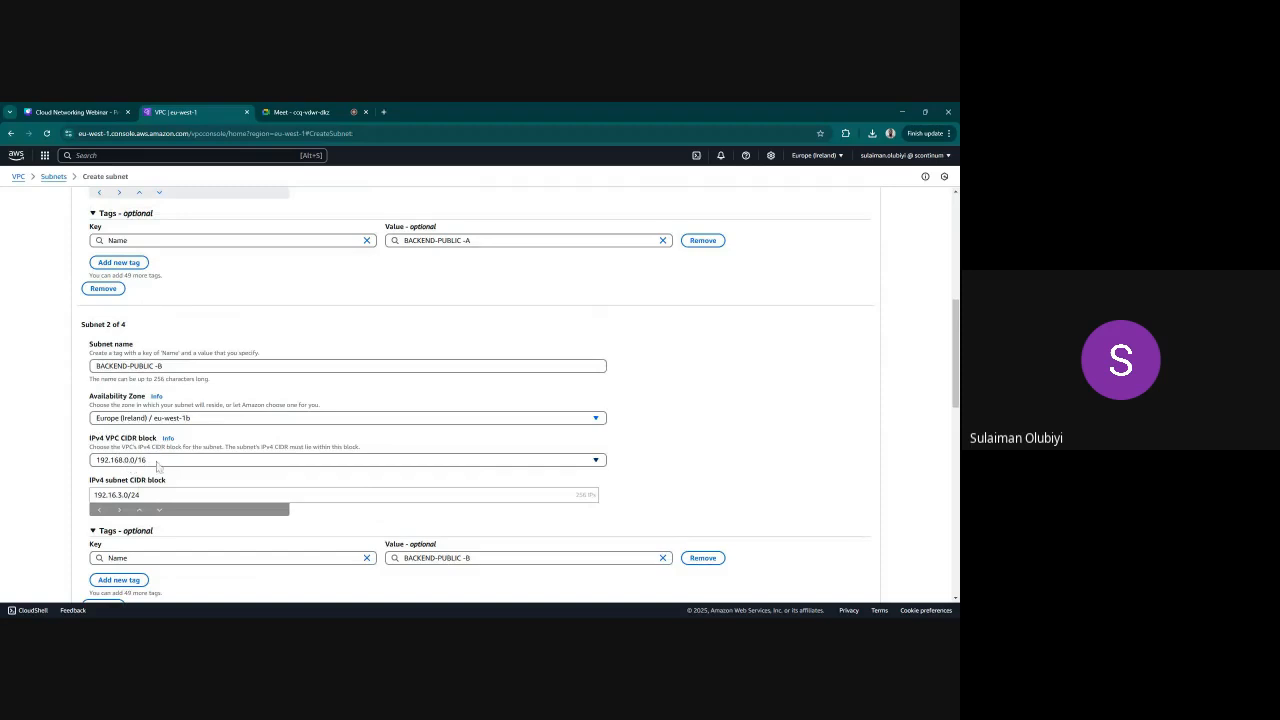
scroll(277, 436, up, 5)
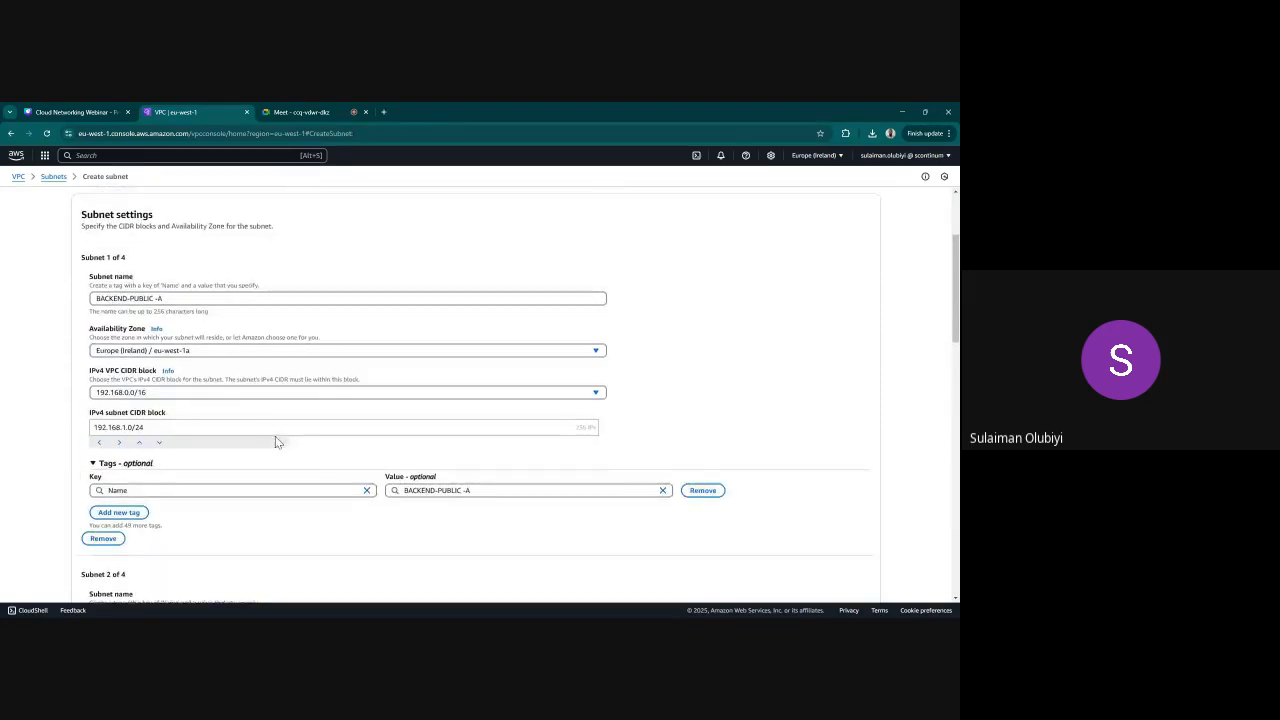
scroll(172, 448, down, 5)
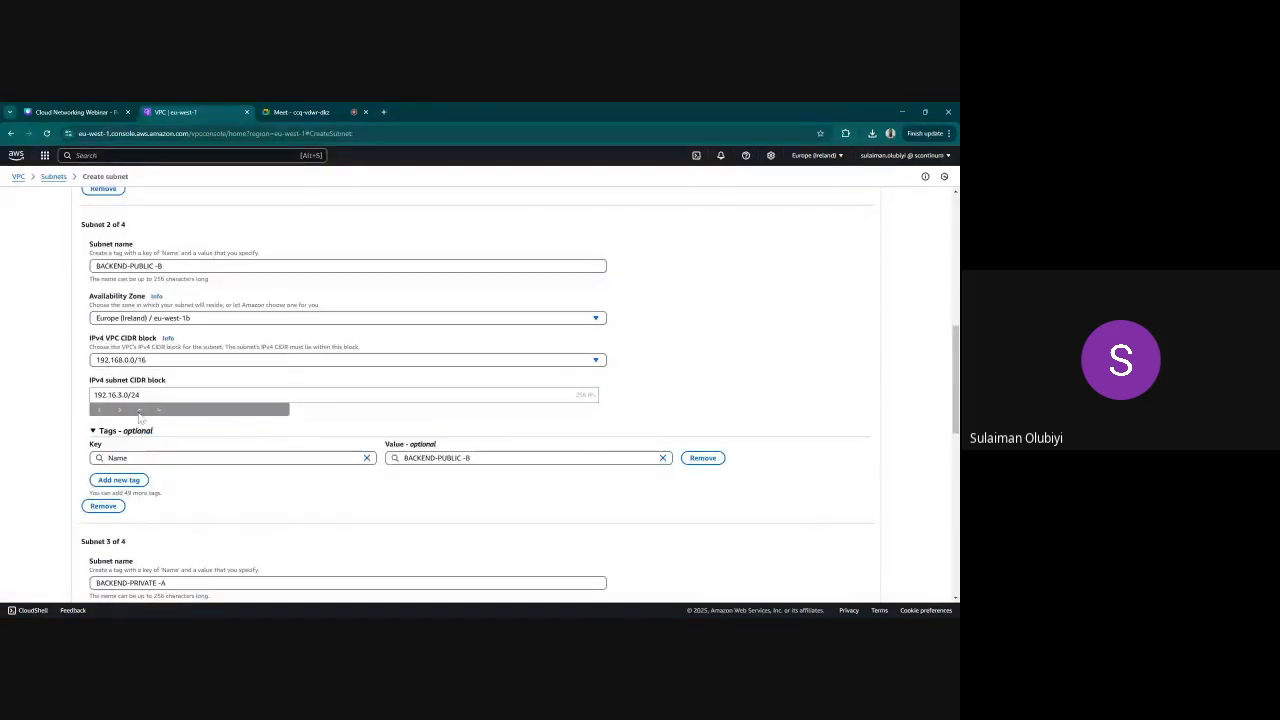
click(152, 396)
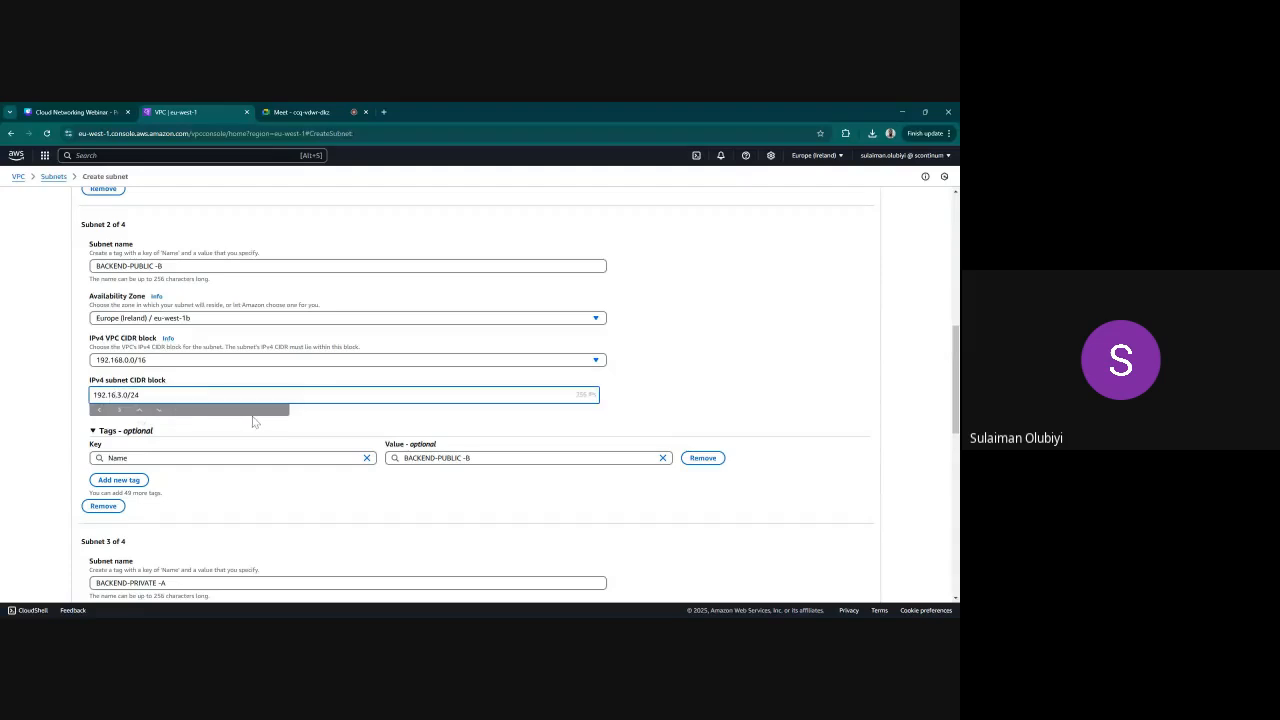
scroll(351, 424, down, 3)
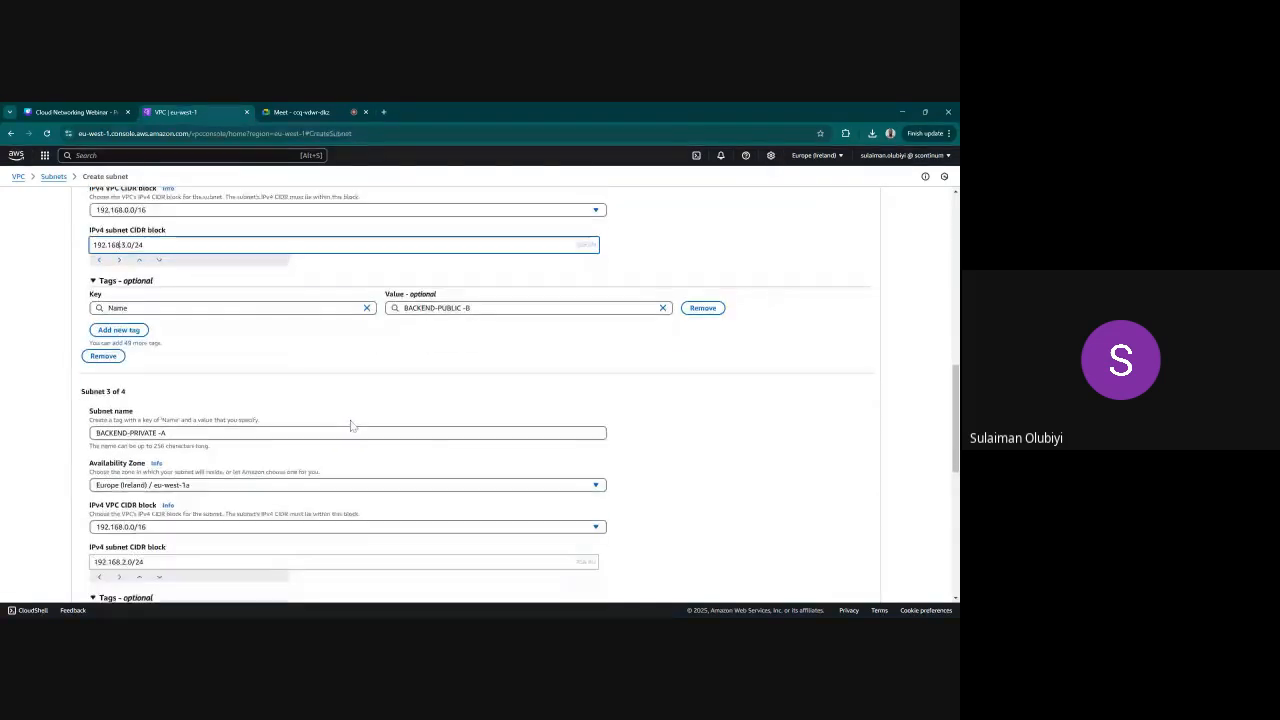
scroll(350, 424, down, 7)
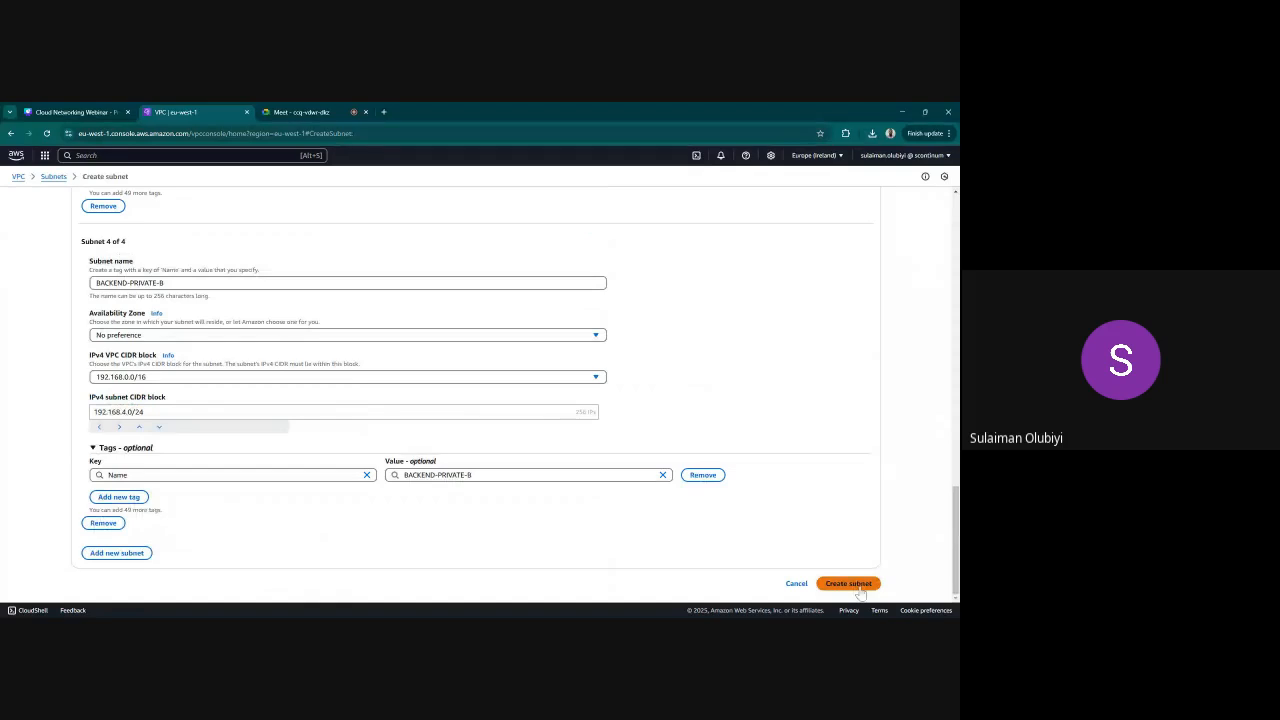
click(859, 591)
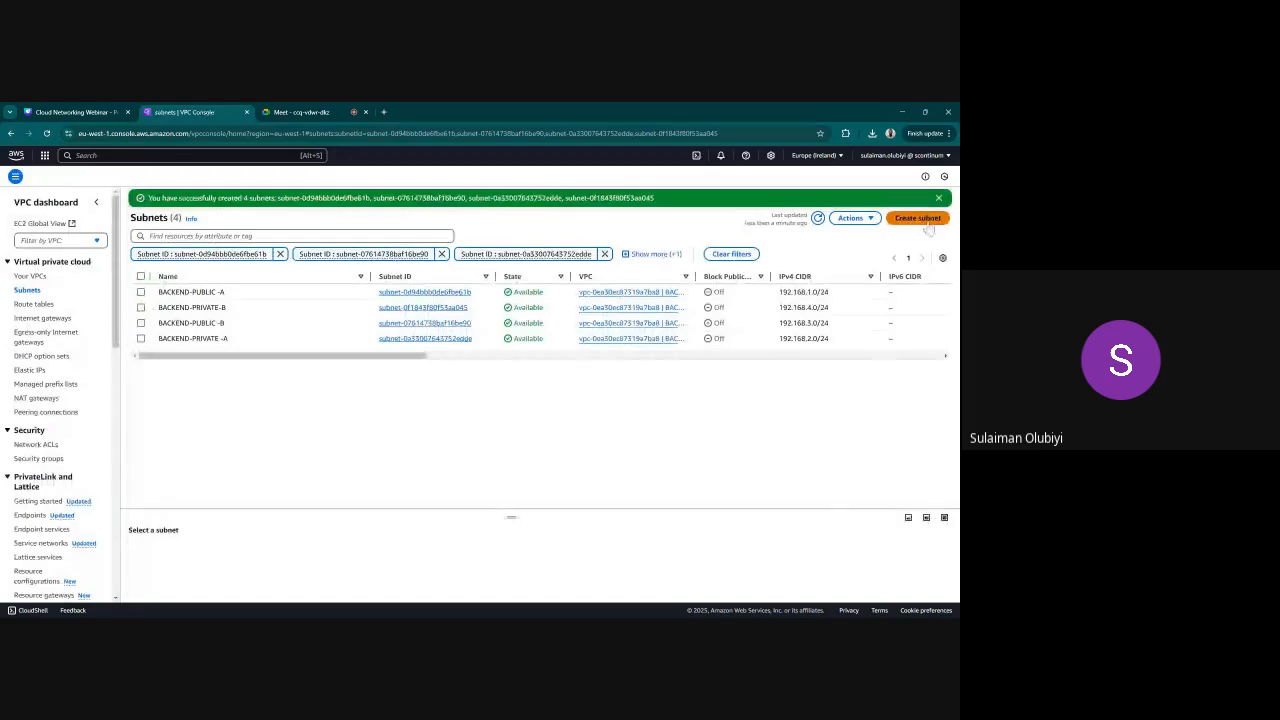
Remove all the subnet ID filters so the list covers every subnet
click(604, 254)
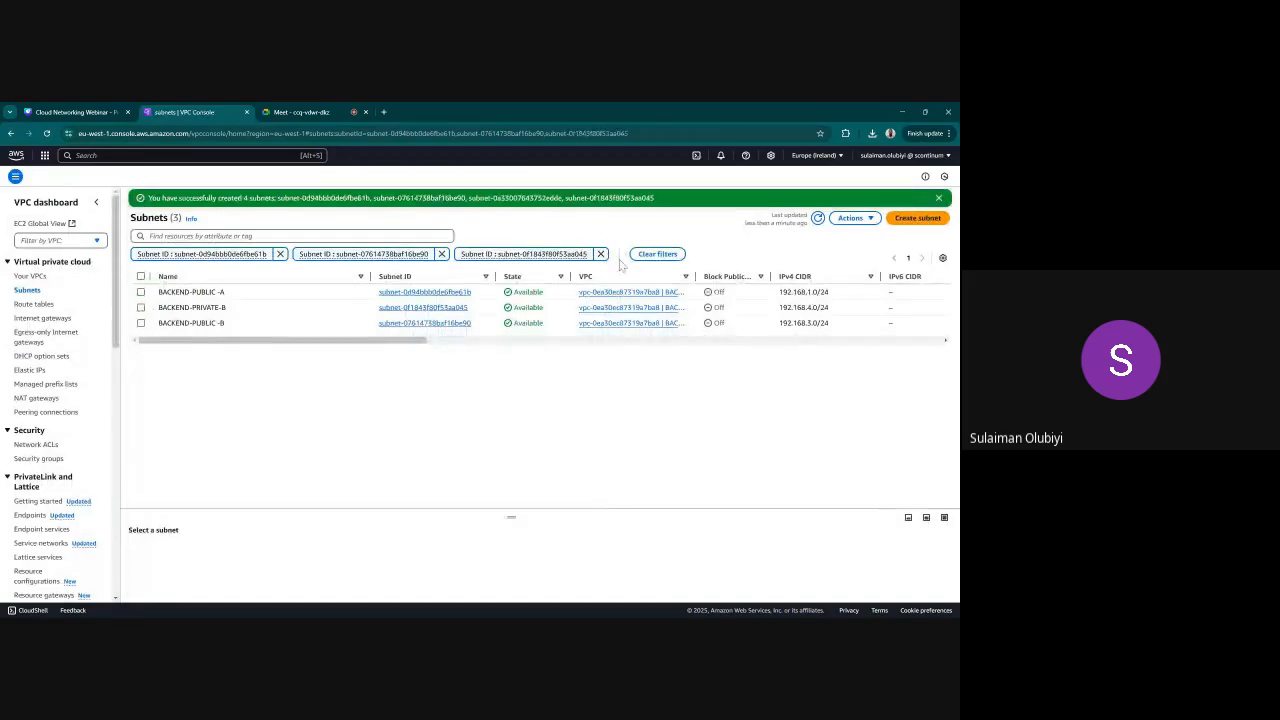
click(601, 254)
click(442, 254)
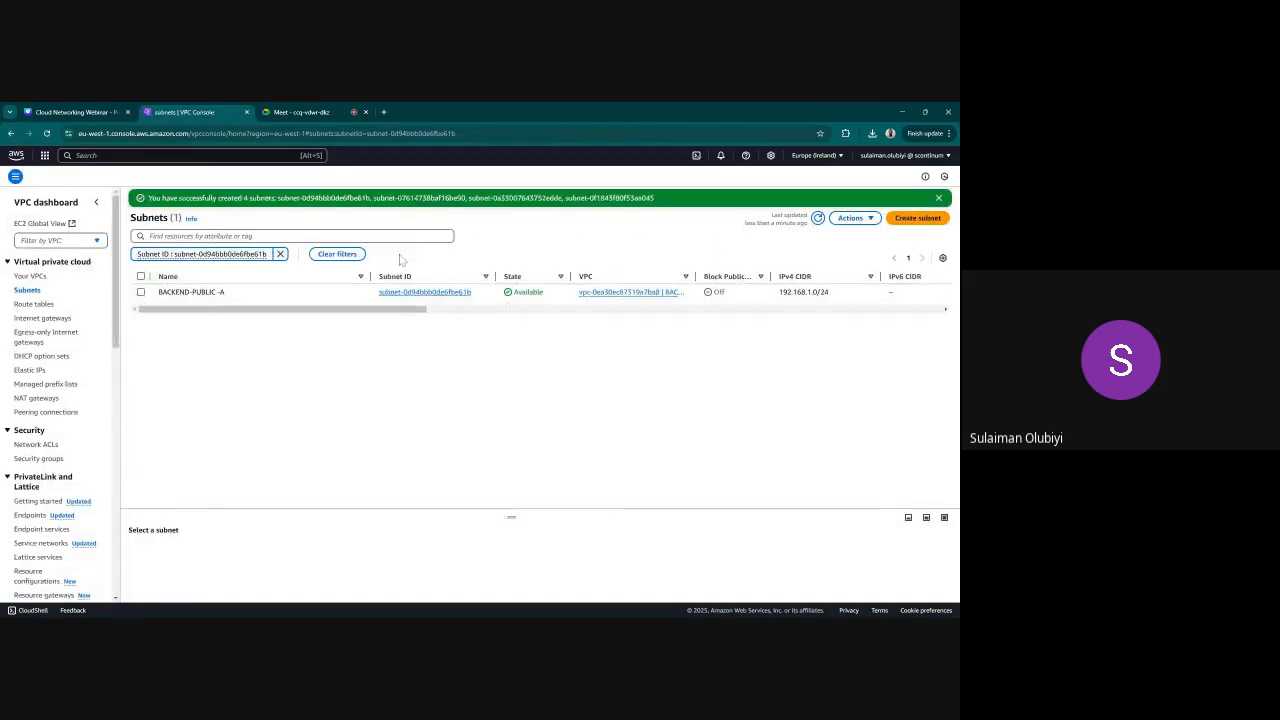
click(280, 254)
Start creating new subnets with DATABASE-vpc as their VPC
click(917, 217)
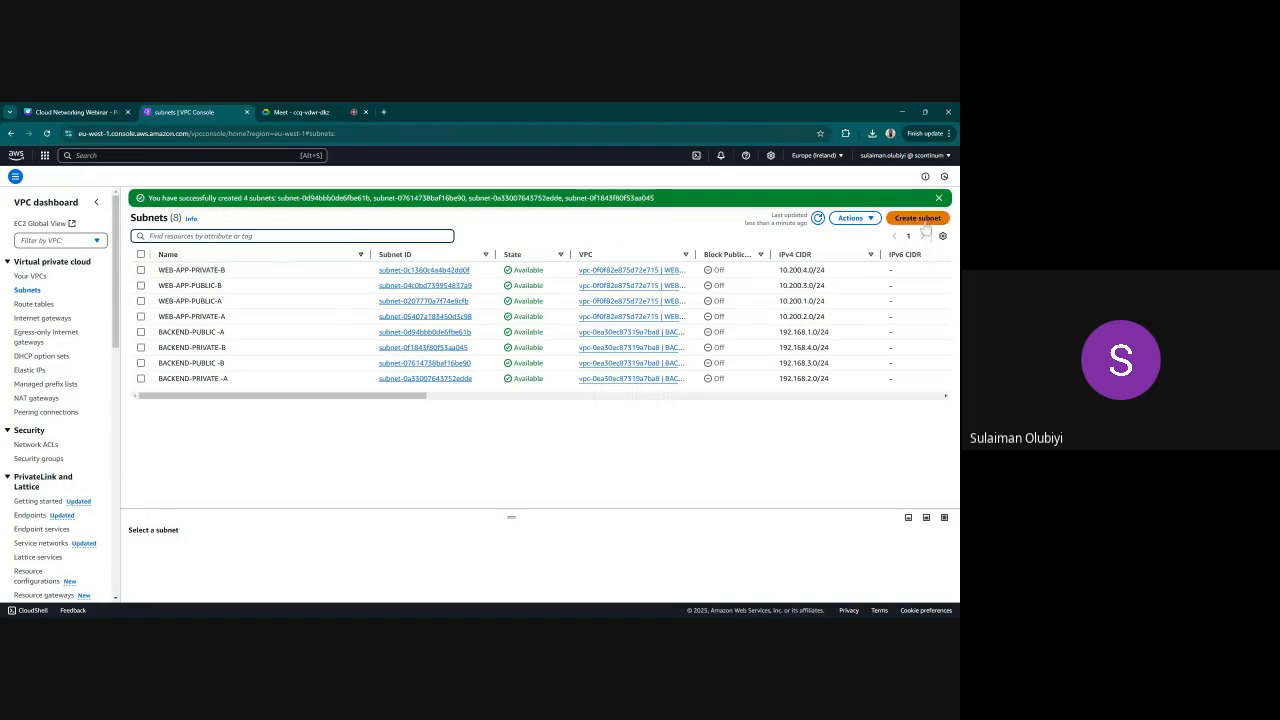
click(320, 262)
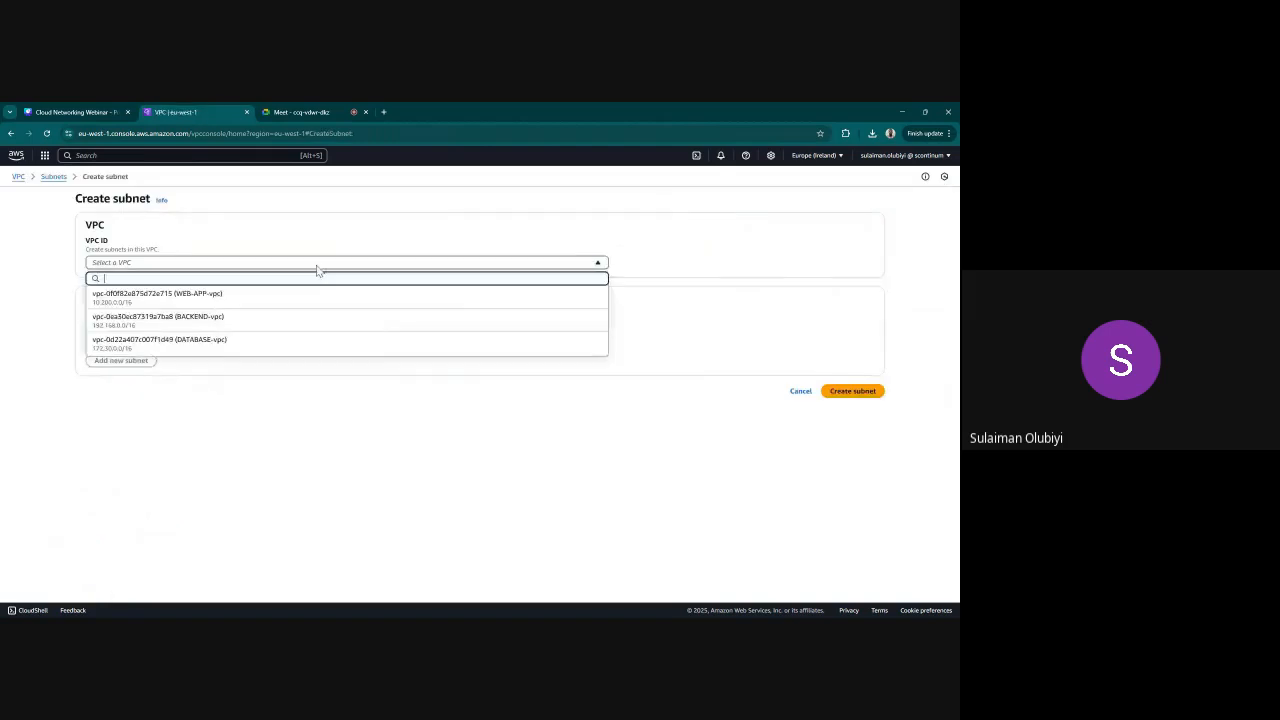
click(240, 345)
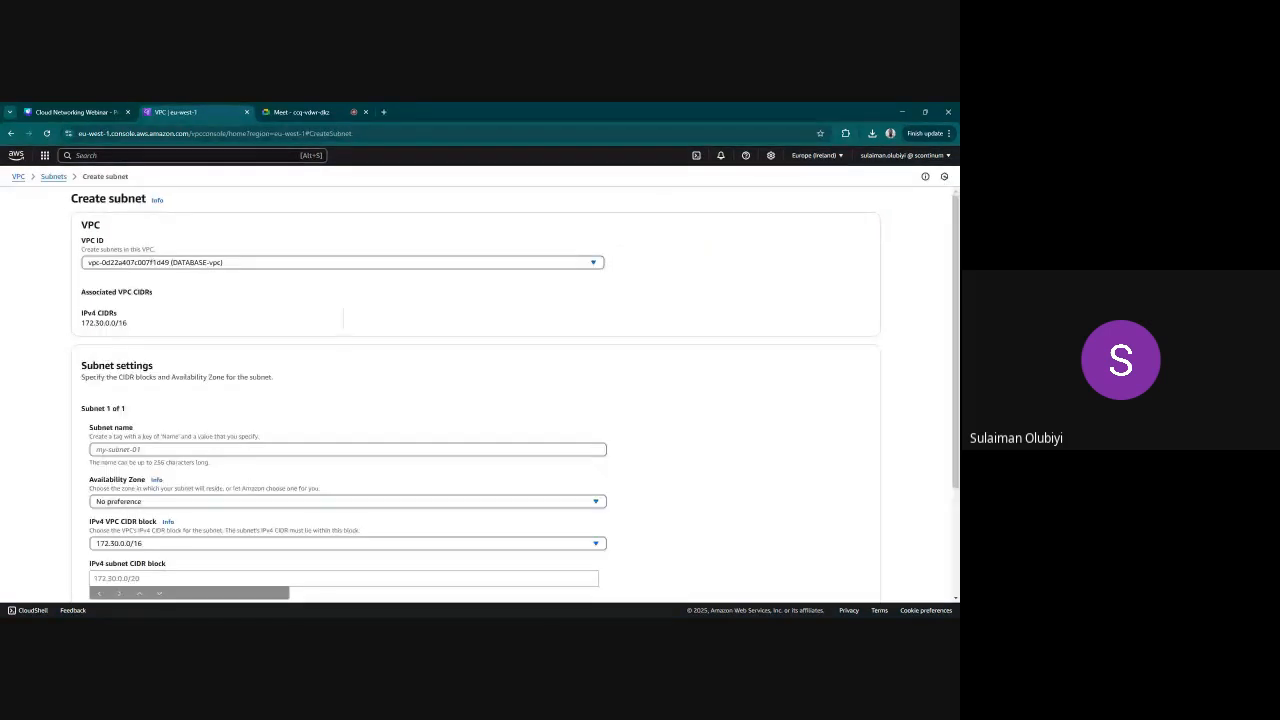
Name the first DATABASE subnet DATABASE-PRIVATE and place it in the eu-west-1a availability zone
click(240, 450)
text(DATABASE-P)
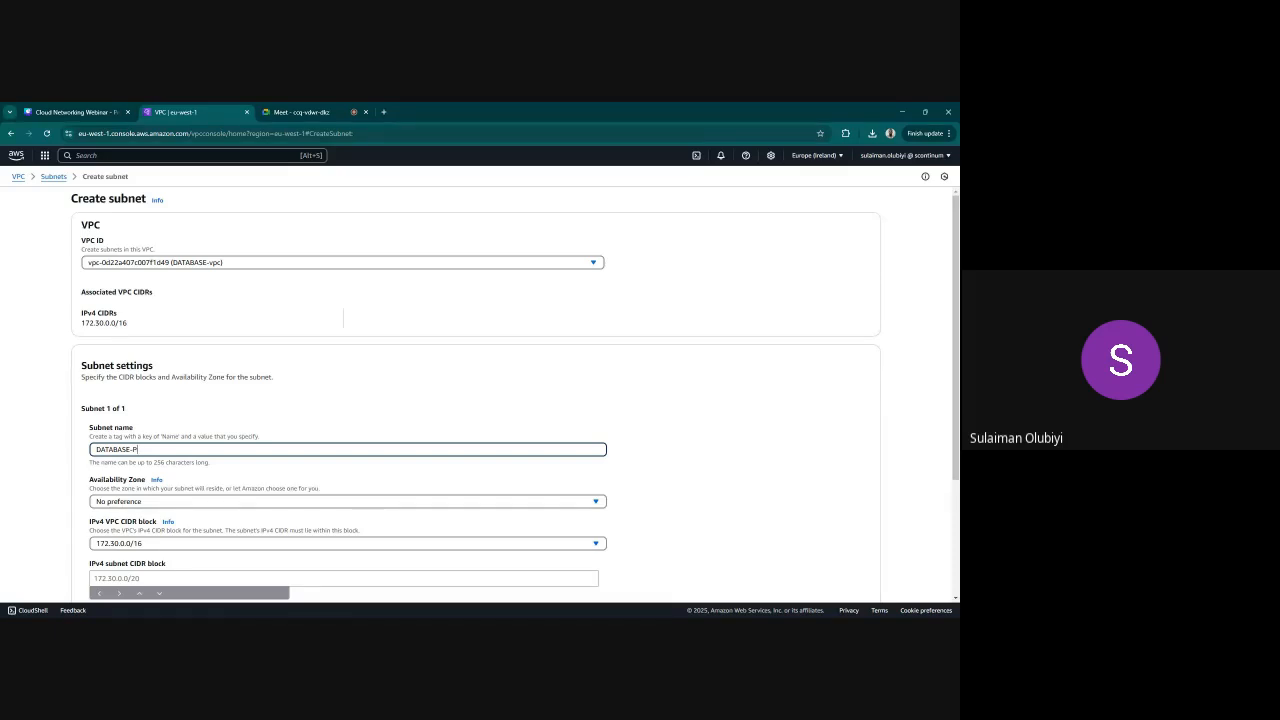
text(VATE)
click(226, 503)
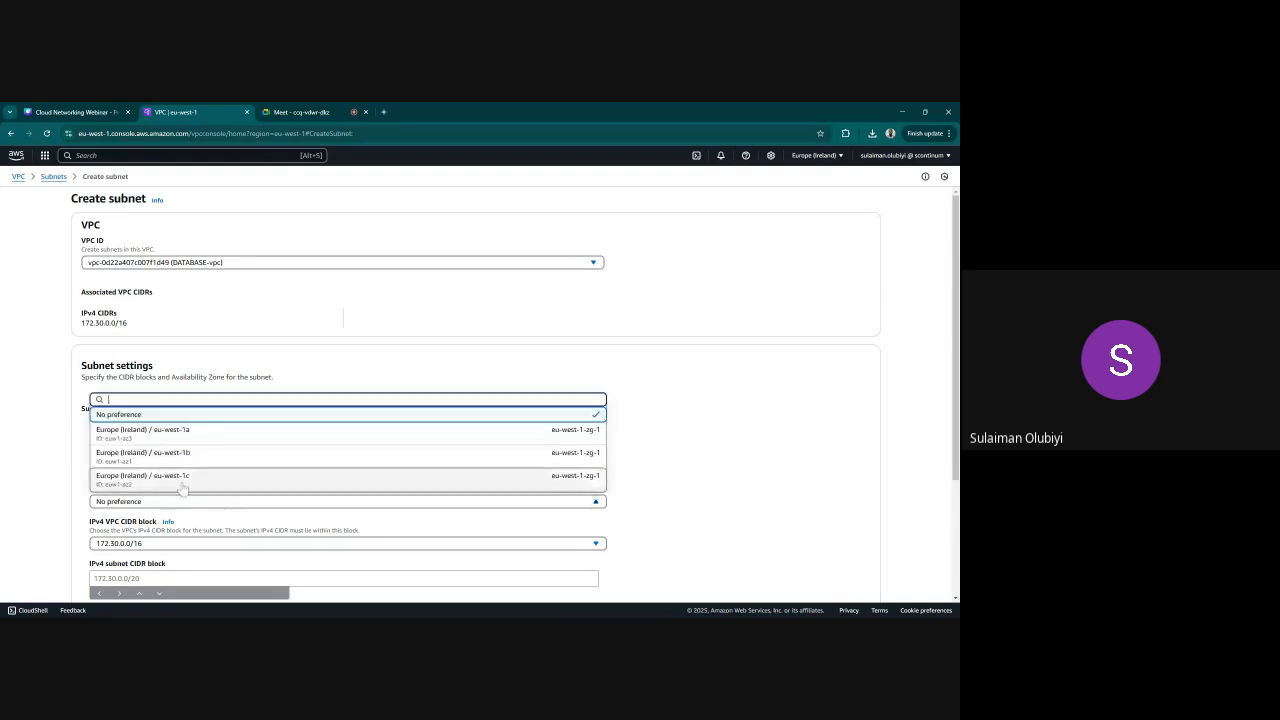
click(150, 436)
Set the subnet's IPv4 subnet CIDR block to 172.30.2.0/24 and extend its name to DATABASE-PRIVATE-A
scroll(184, 476, down, 1)
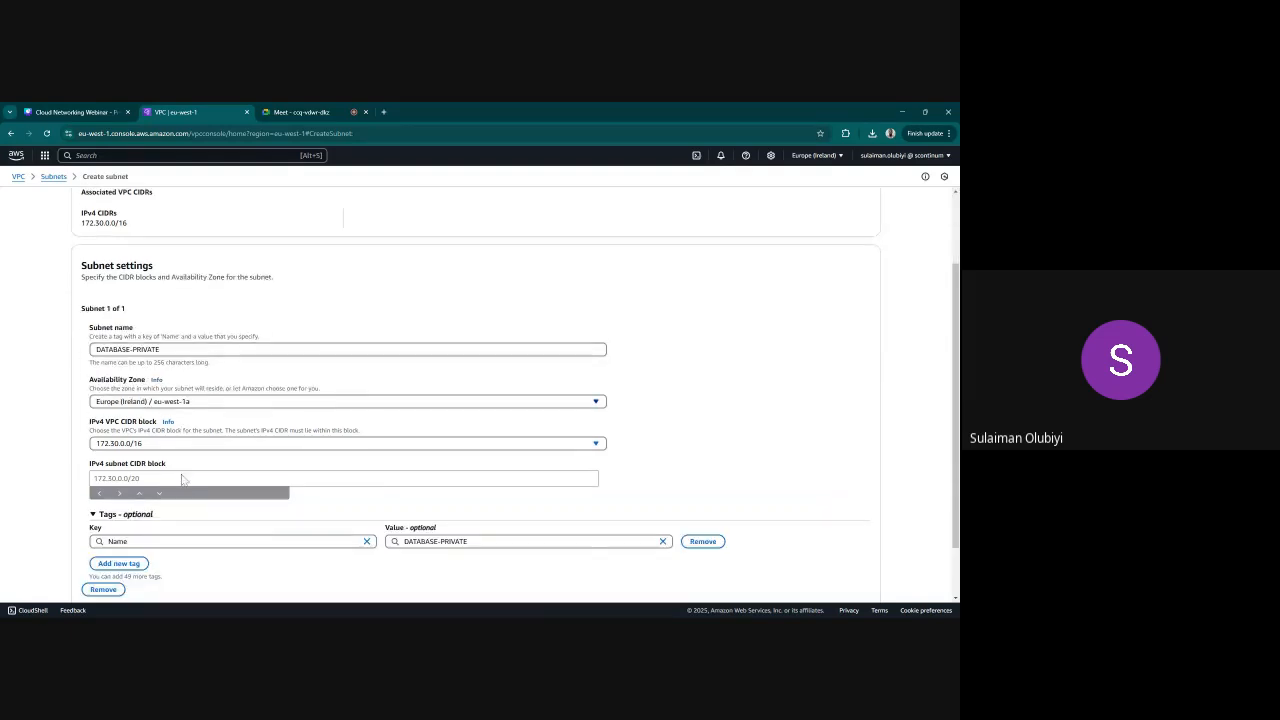
click(184, 478)
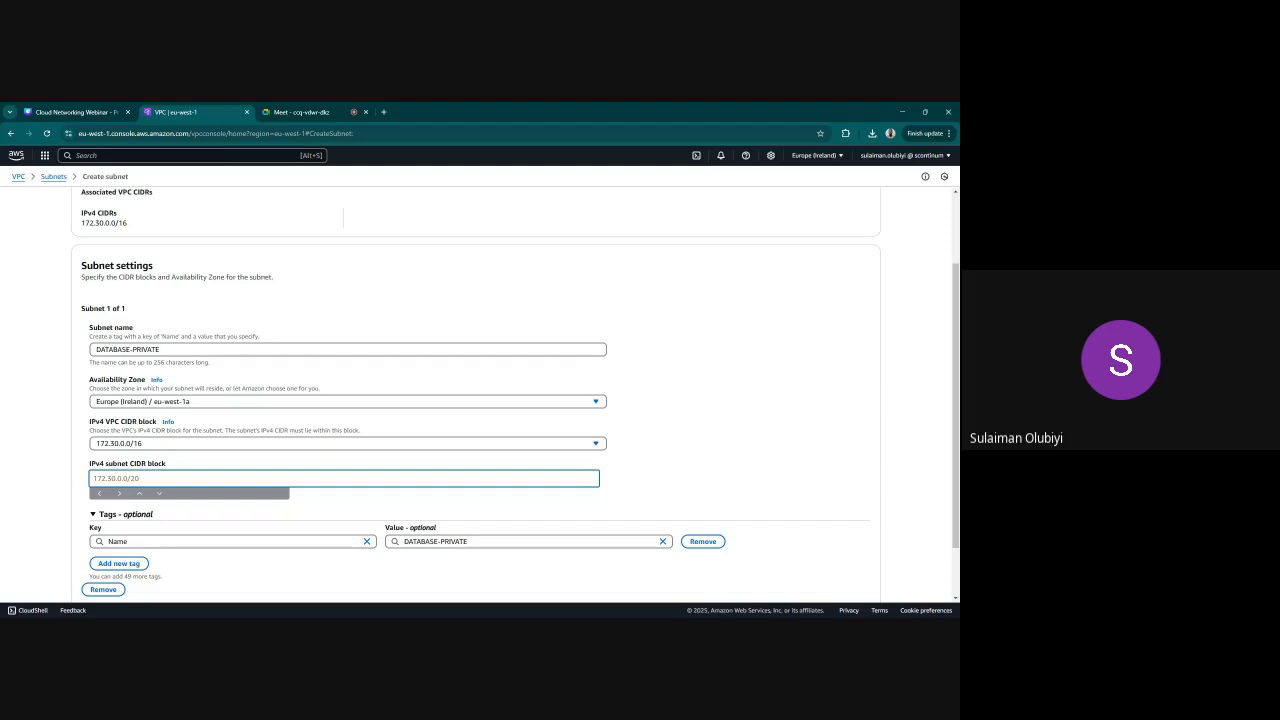
text(172.30.2.0/24)
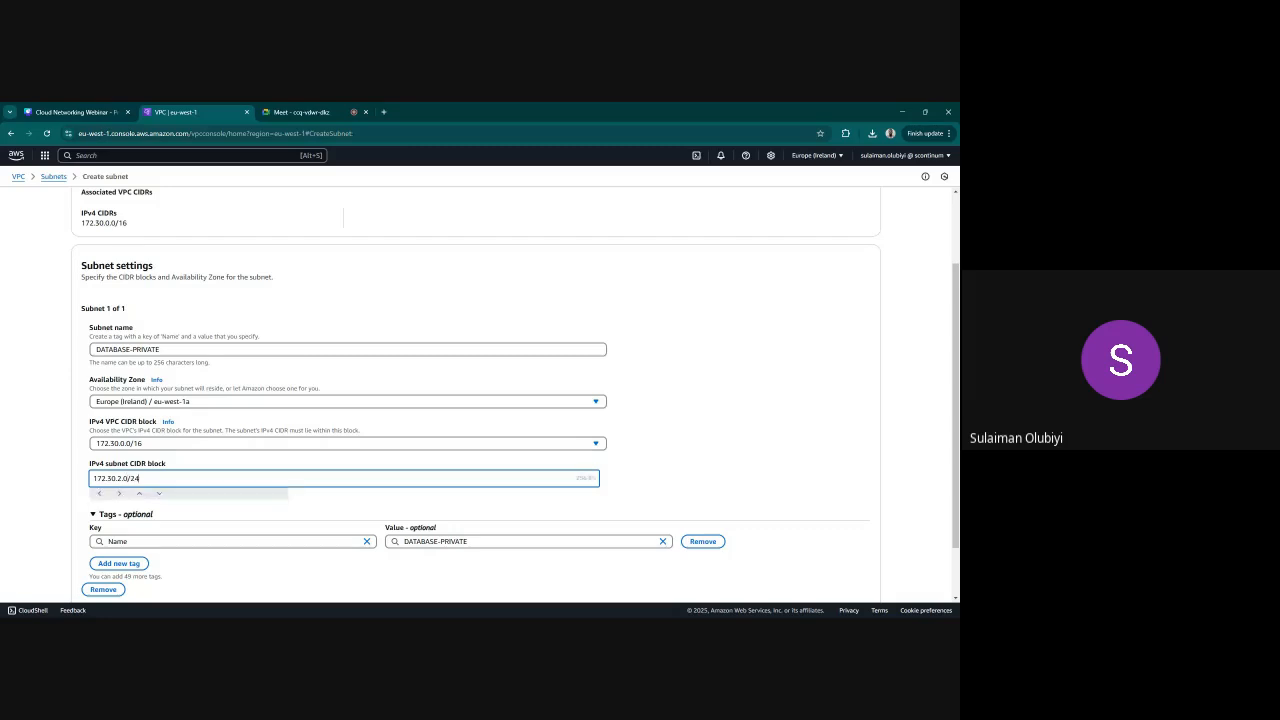
scroll(194, 456, down, 2)
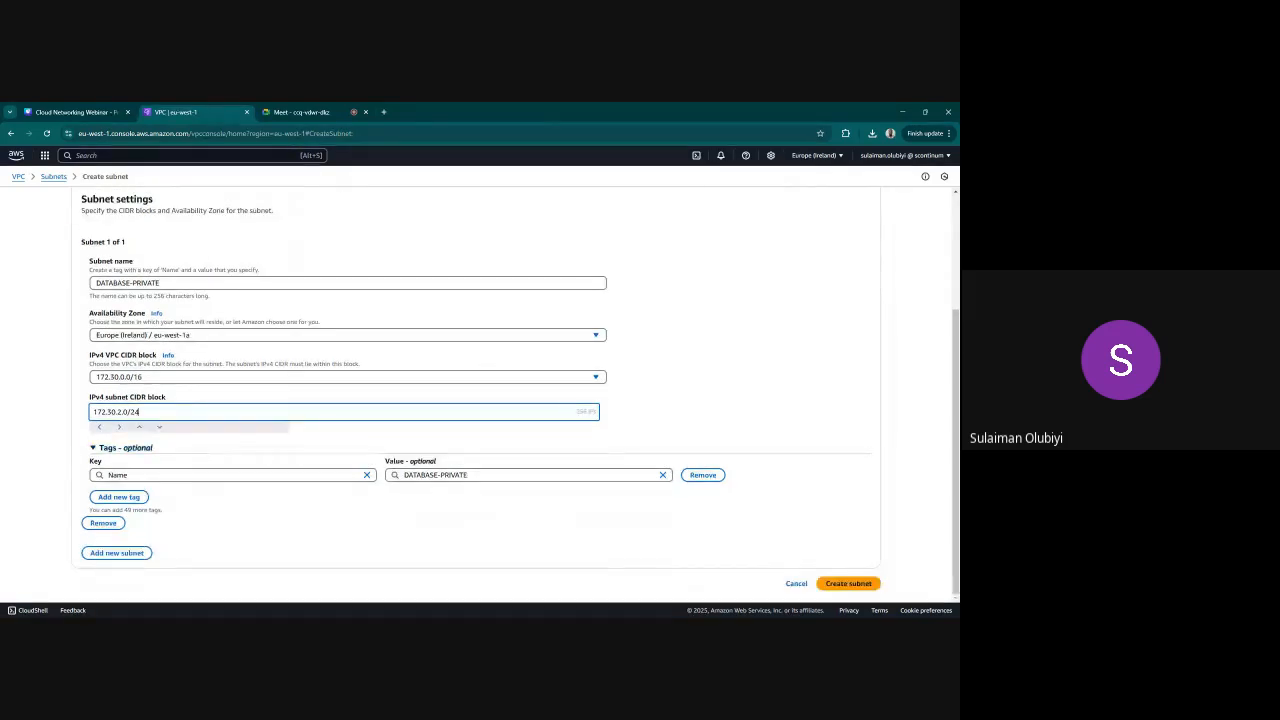
click(200, 283)
text(-A)
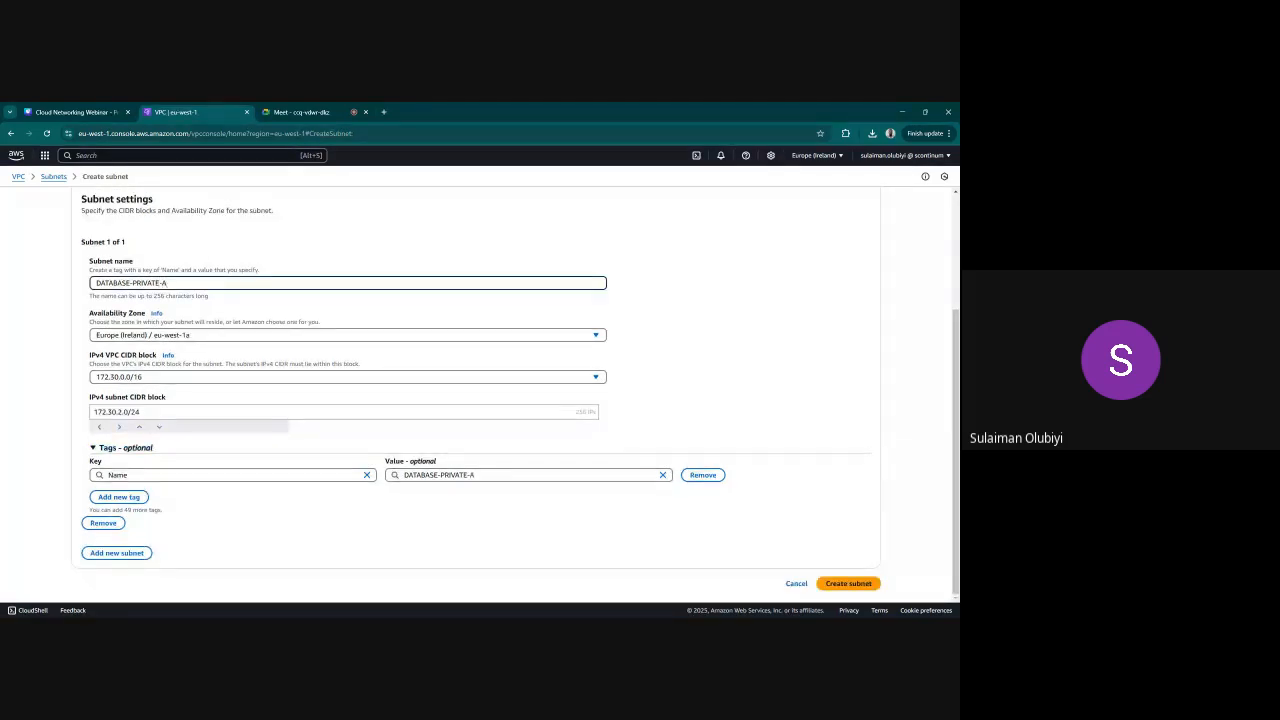
Add a second subnet named DATABASE-PRIVATE-B in the eu-west-1b availability zone
click(116, 553)
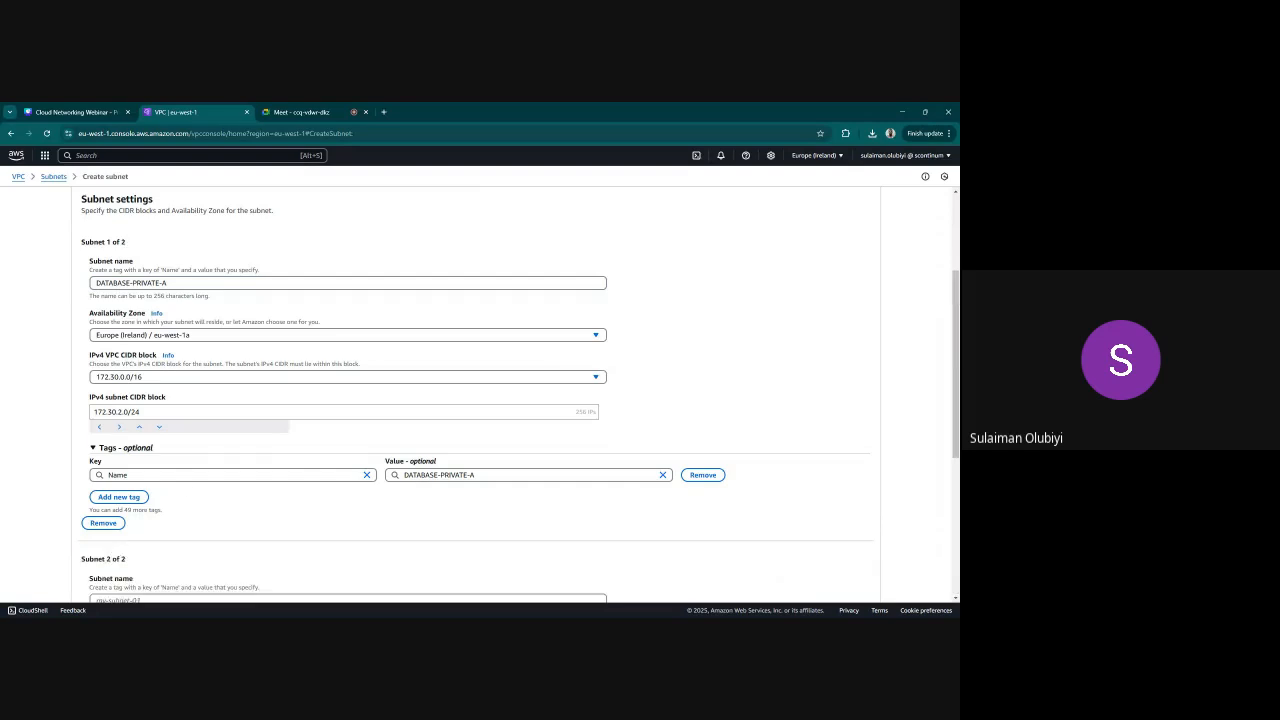
scroll(171, 488, down, 1)
scroll(171, 488, up, 1)
triple_click(165, 283)
key(ctrl+c)
scroll(212, 372, down, 5)
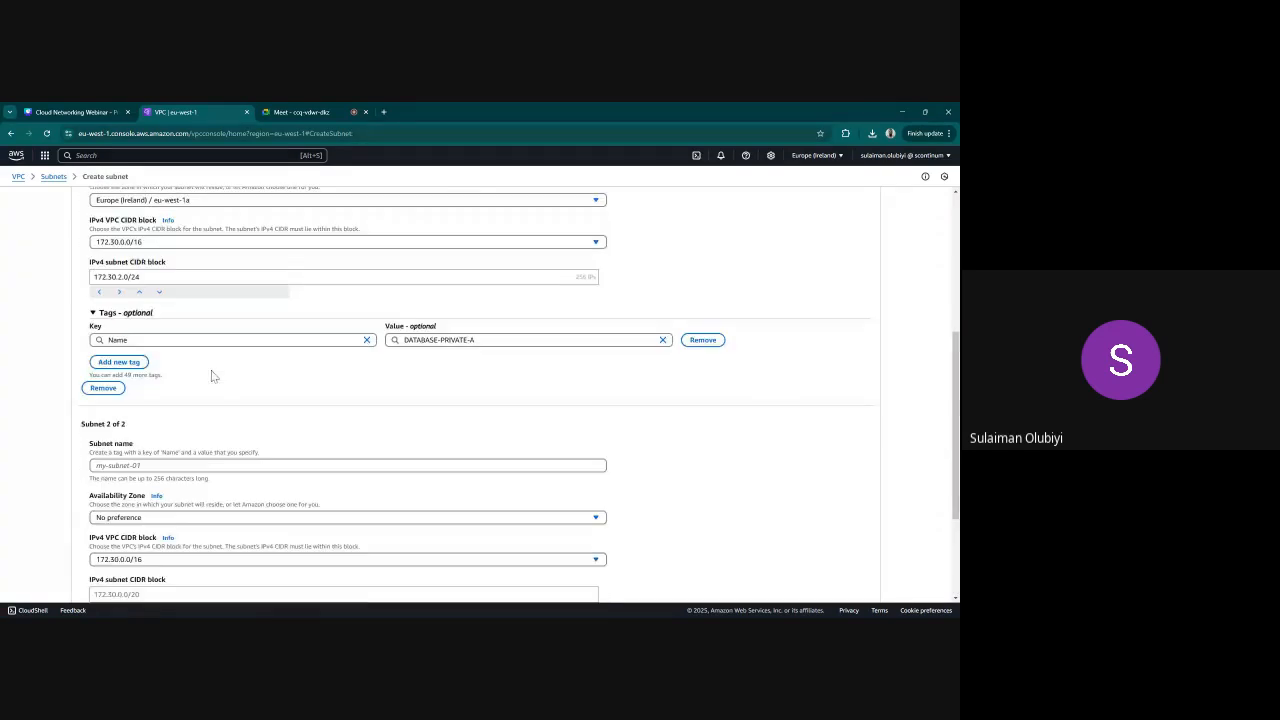
click(160, 300)
key(ctrl+v)
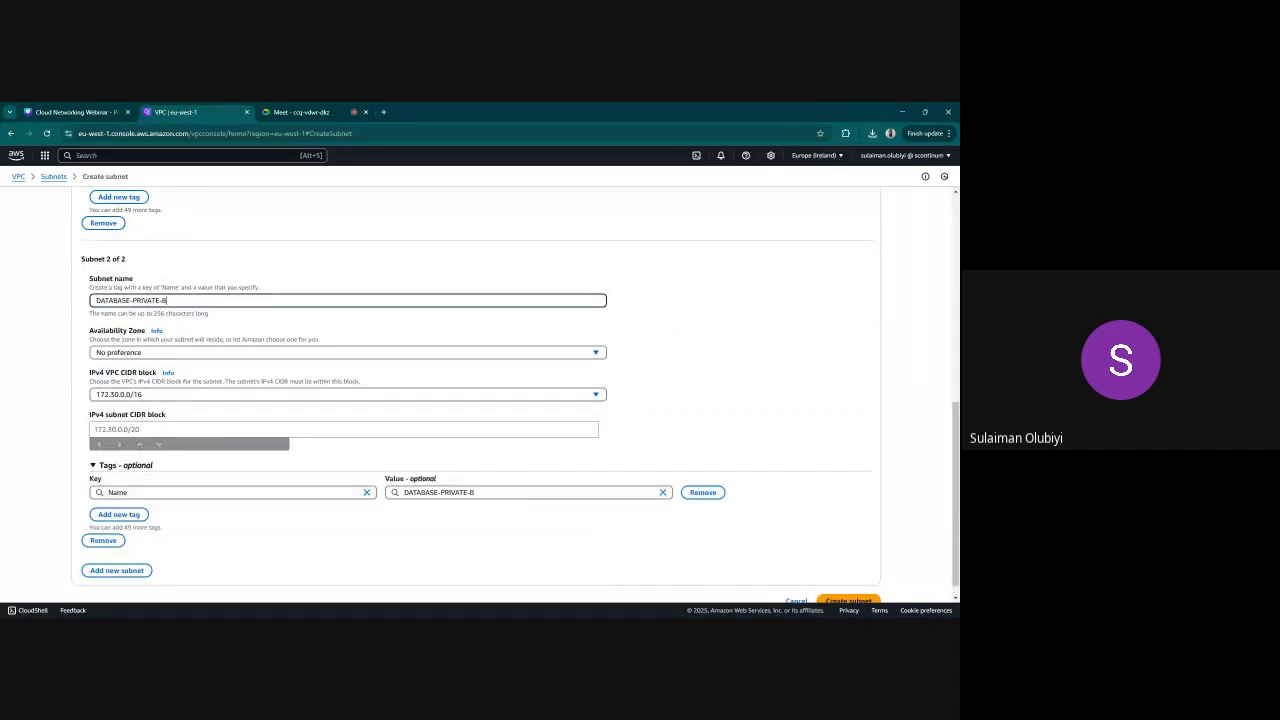
click(180, 352)
click(150, 420)
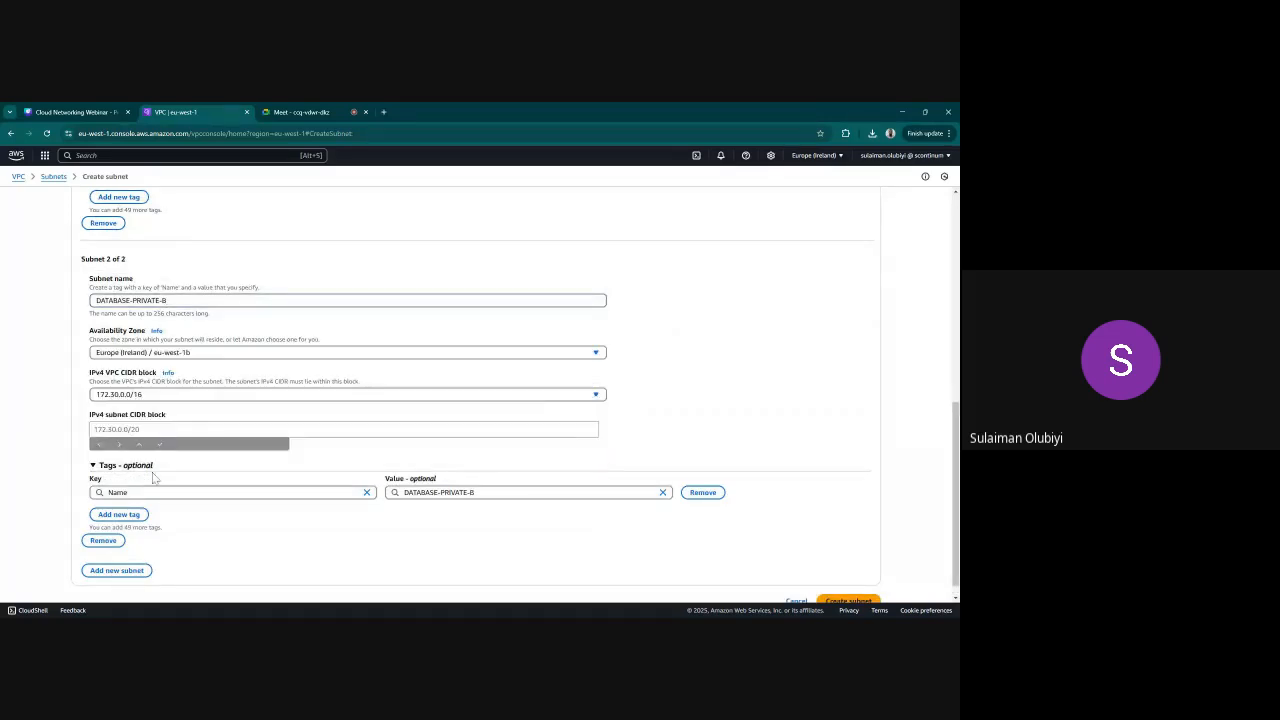
Set the DATABASE-PRIVATE-B subnet's IPv4 subnet CIDR block to 172.30.4.0/24
scroll(145, 400, up, 2)
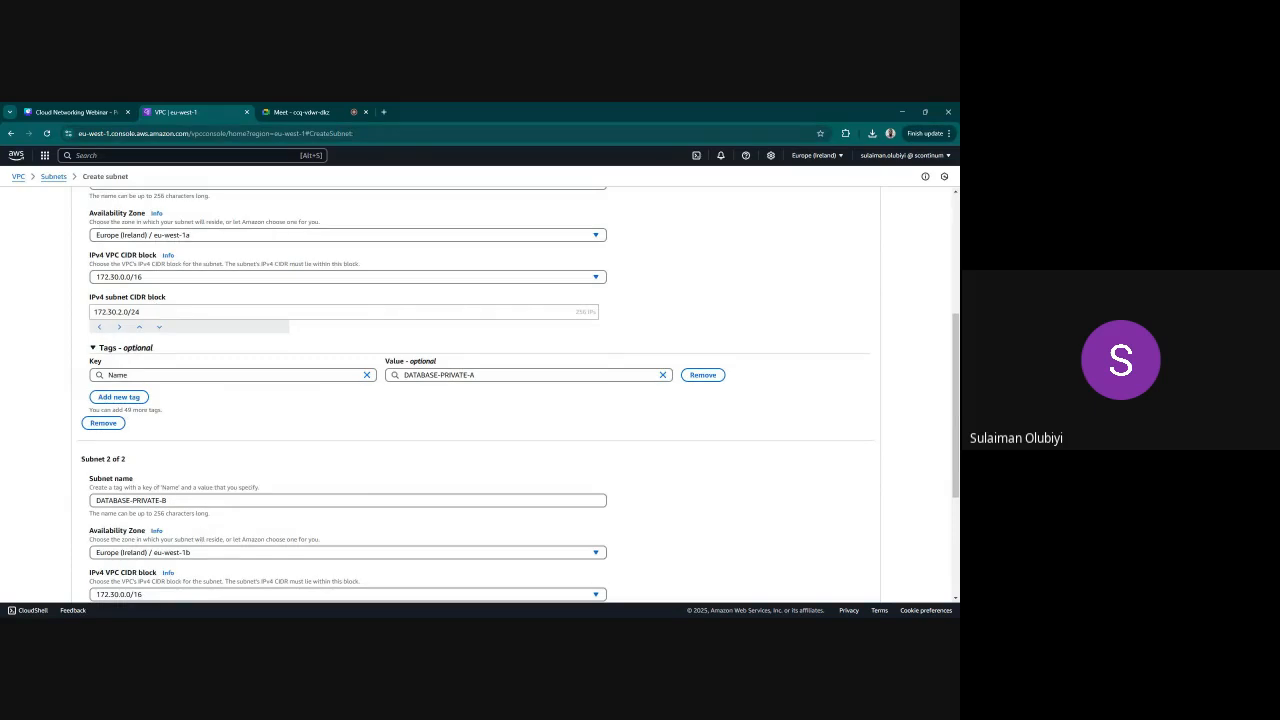
drag(141, 312, 92, 312)
key(ctrl+c)
scroll(160, 445, down, 3)
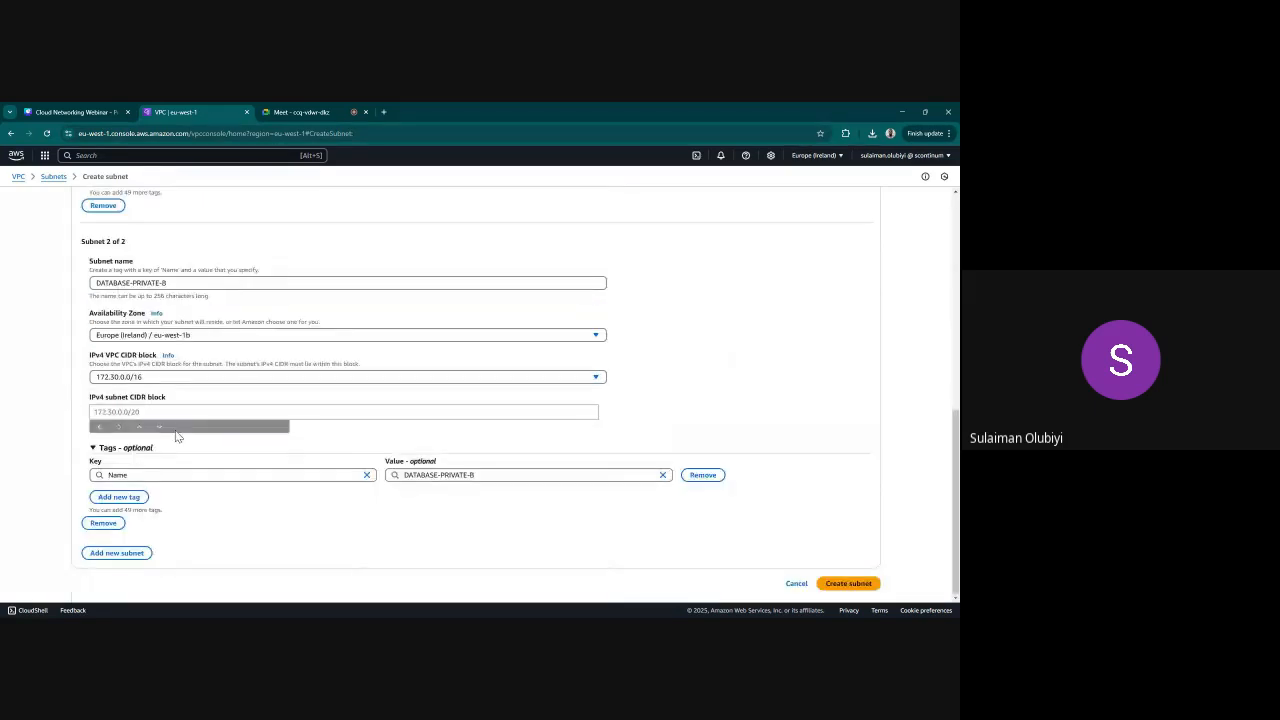
click(160, 412)
key(ctrl+v)
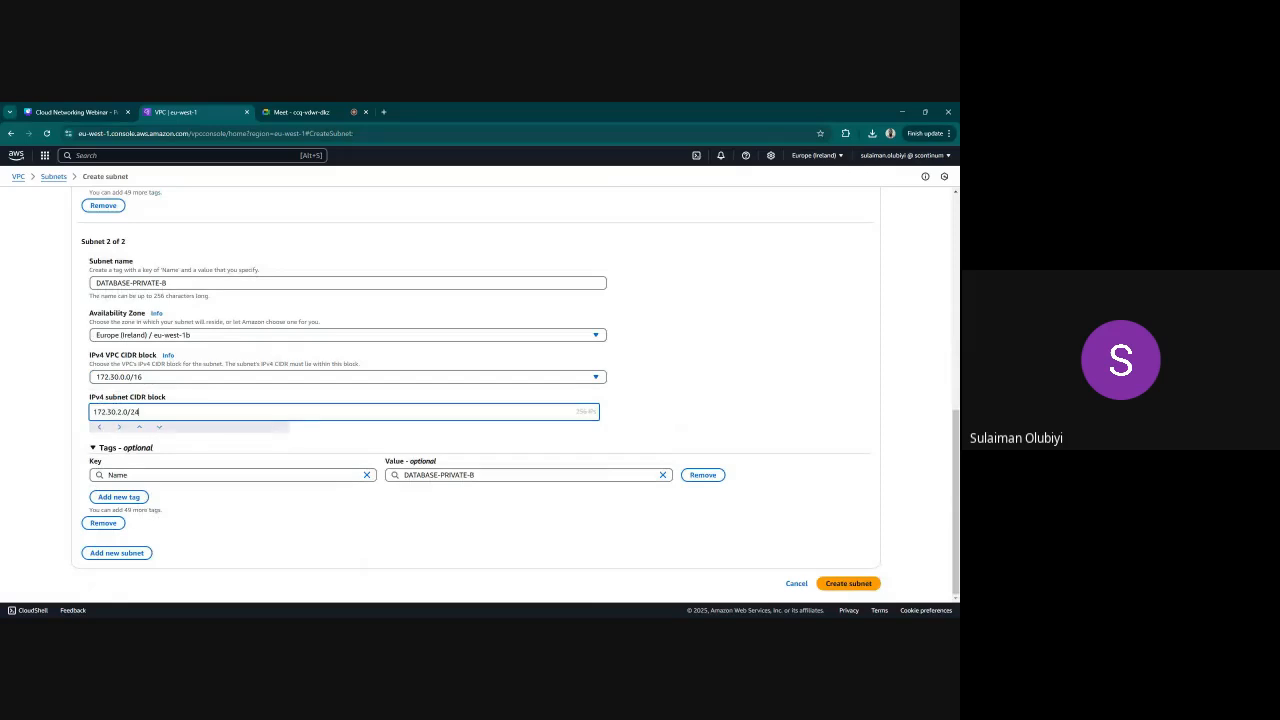
key(BackSpace)
text(4)
Review both DATABASE private subnet definitions and create the subnets
scroll(655, 442, up, 5)
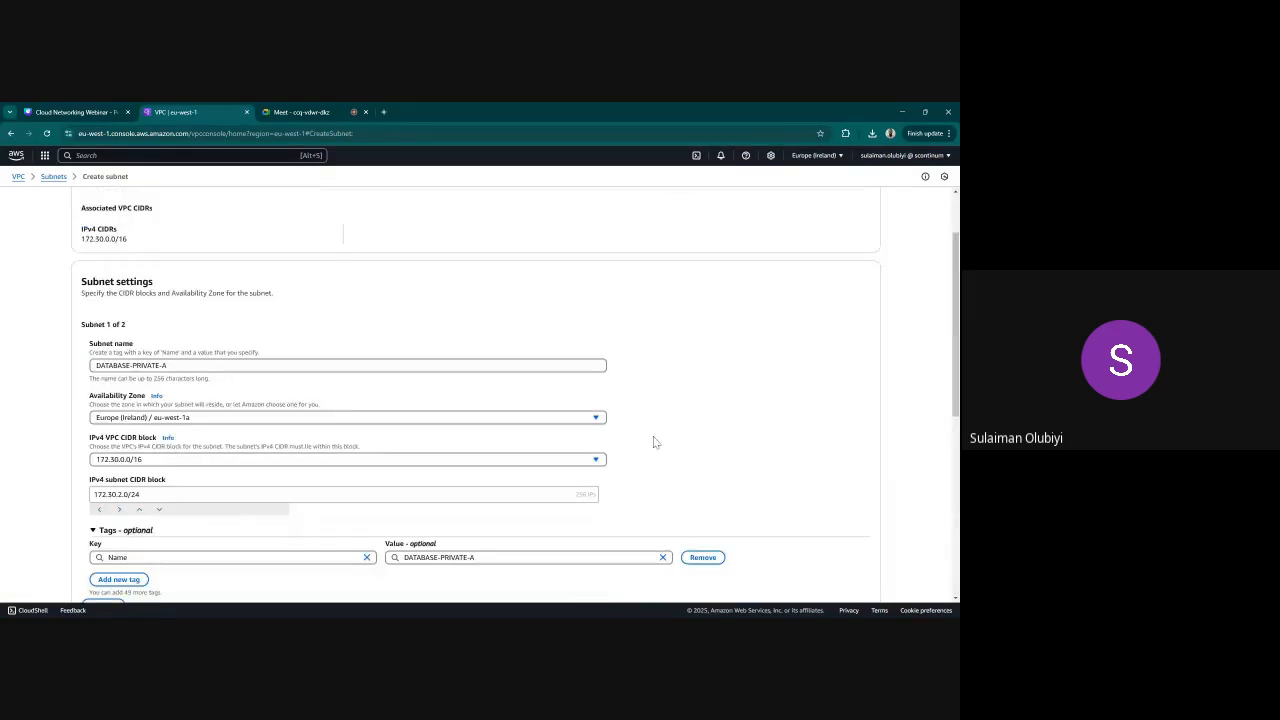
scroll(655, 442, down, 5)
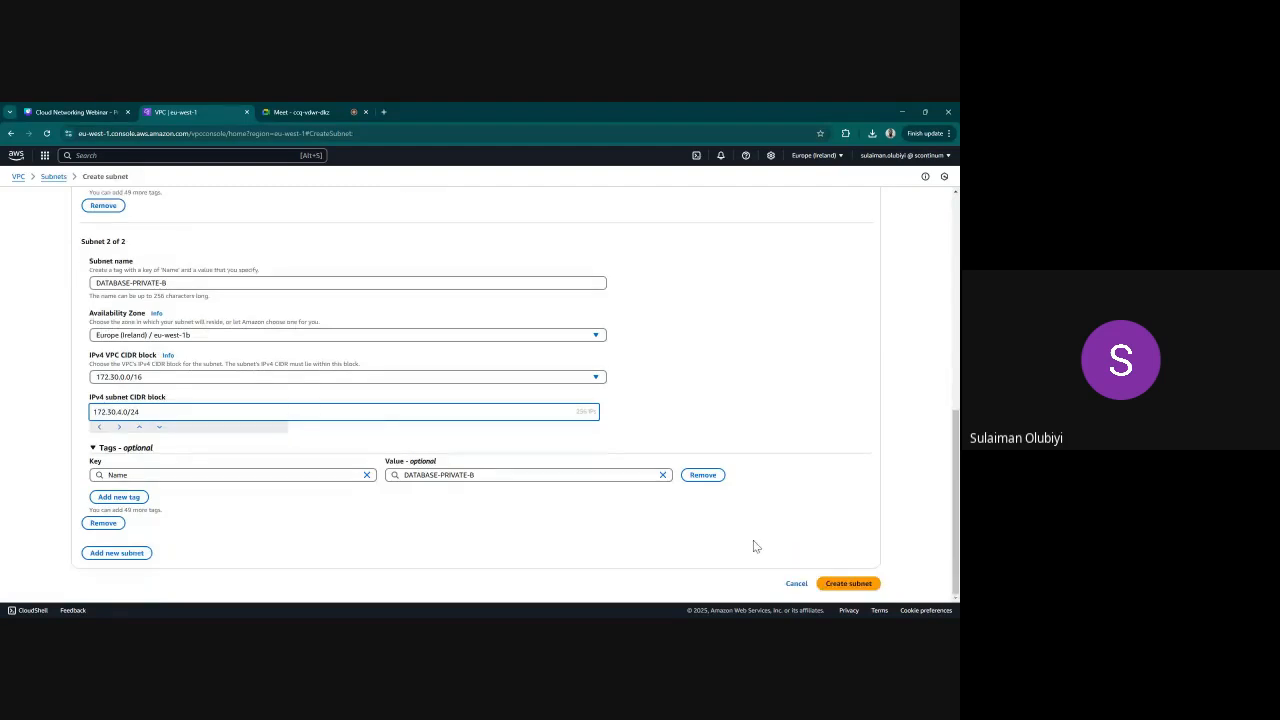
click(837, 584)
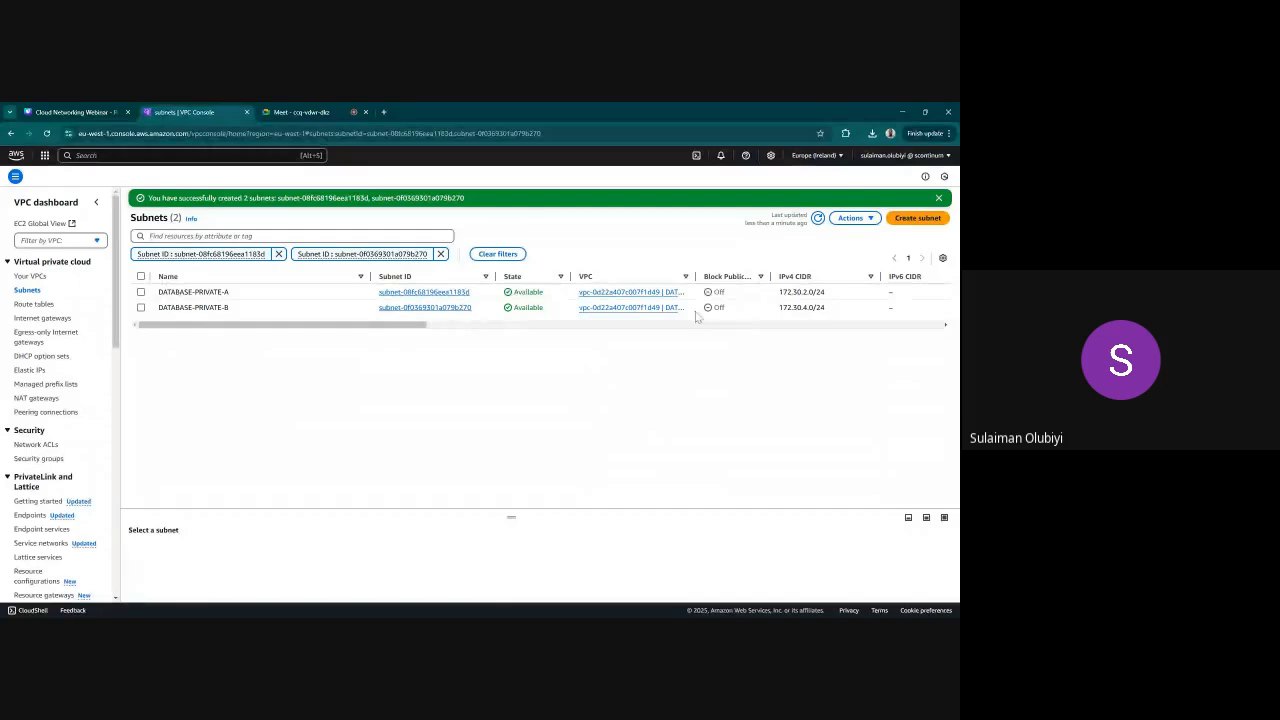
Remove the subnet ID filters and filter the subnet list by the WEB-APP VPC
click(440, 254)
click(279, 254)
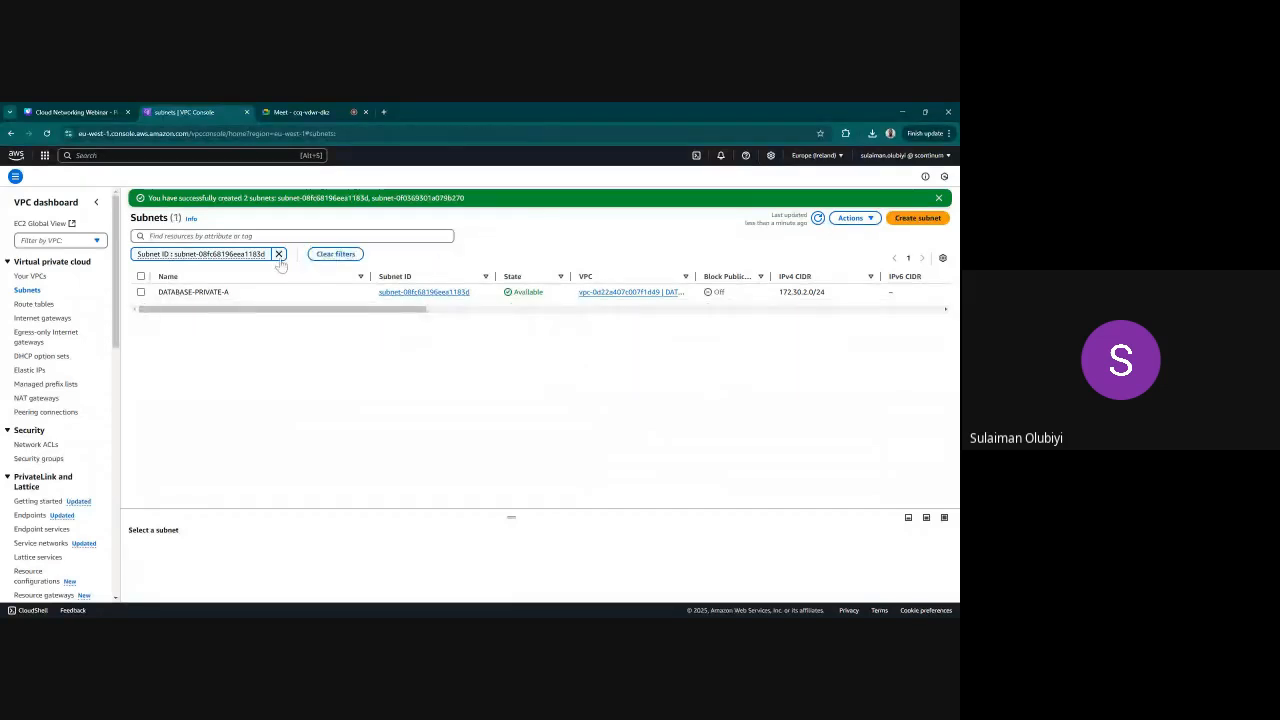
click(250, 236)
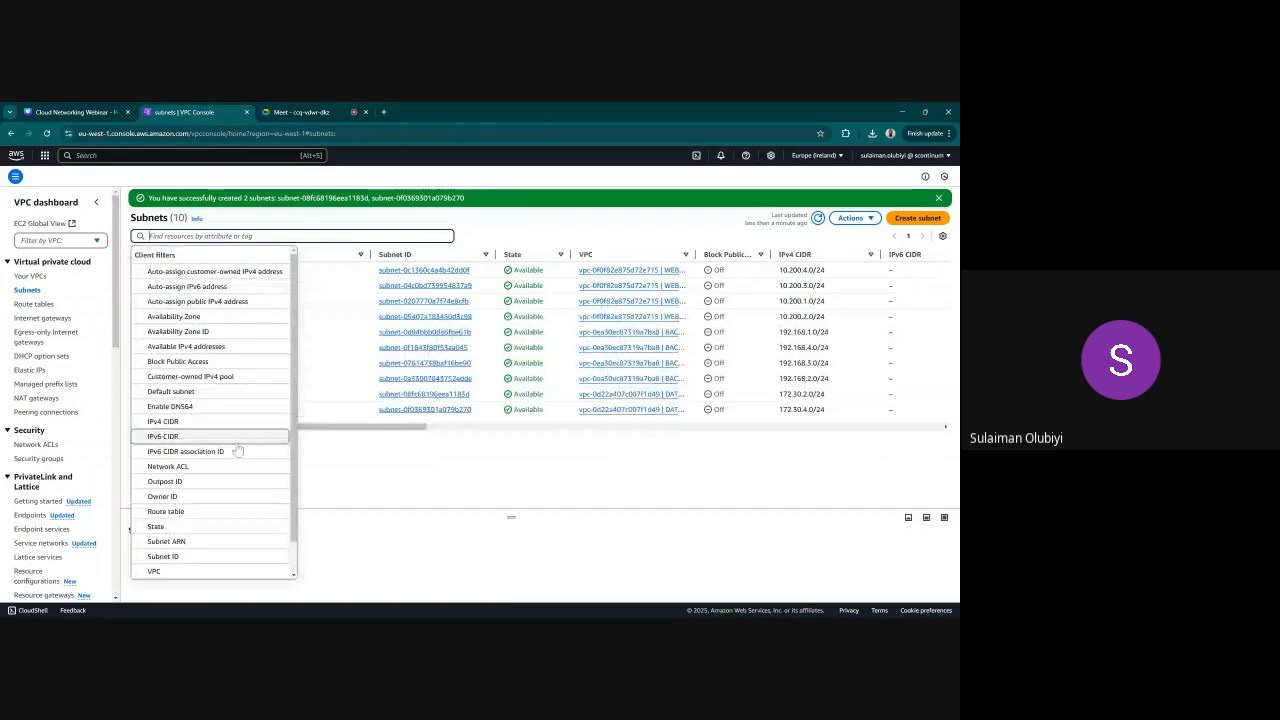
scroll(195, 480, down, 1)
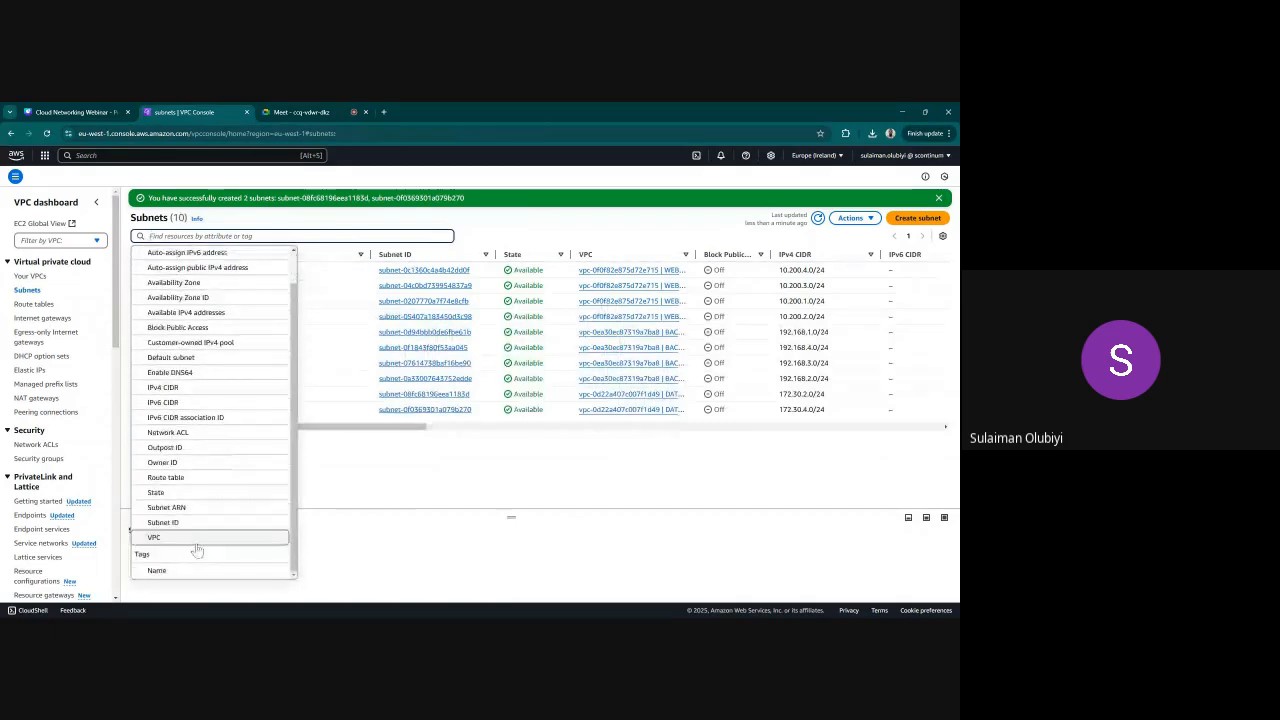
click(189, 540)
click(205, 287)
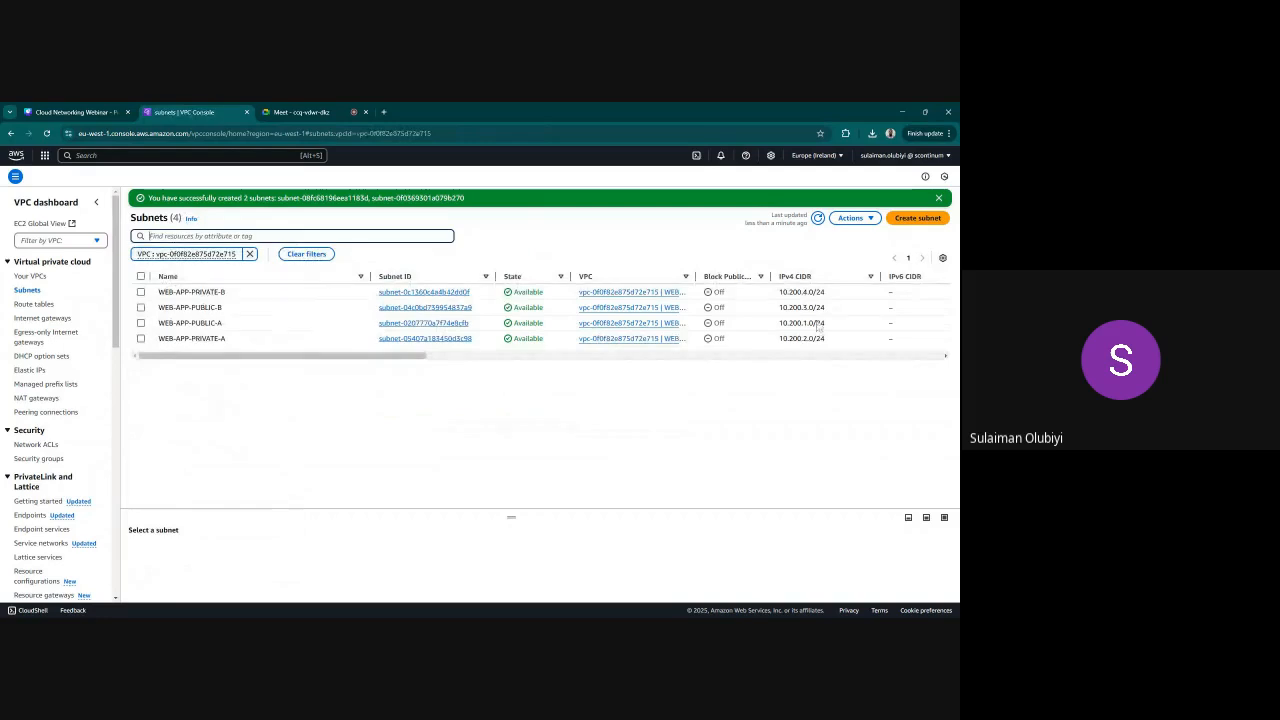
Open the route tables list, widen its VPC column and review which route tables belong to each VPC
click(32, 304)
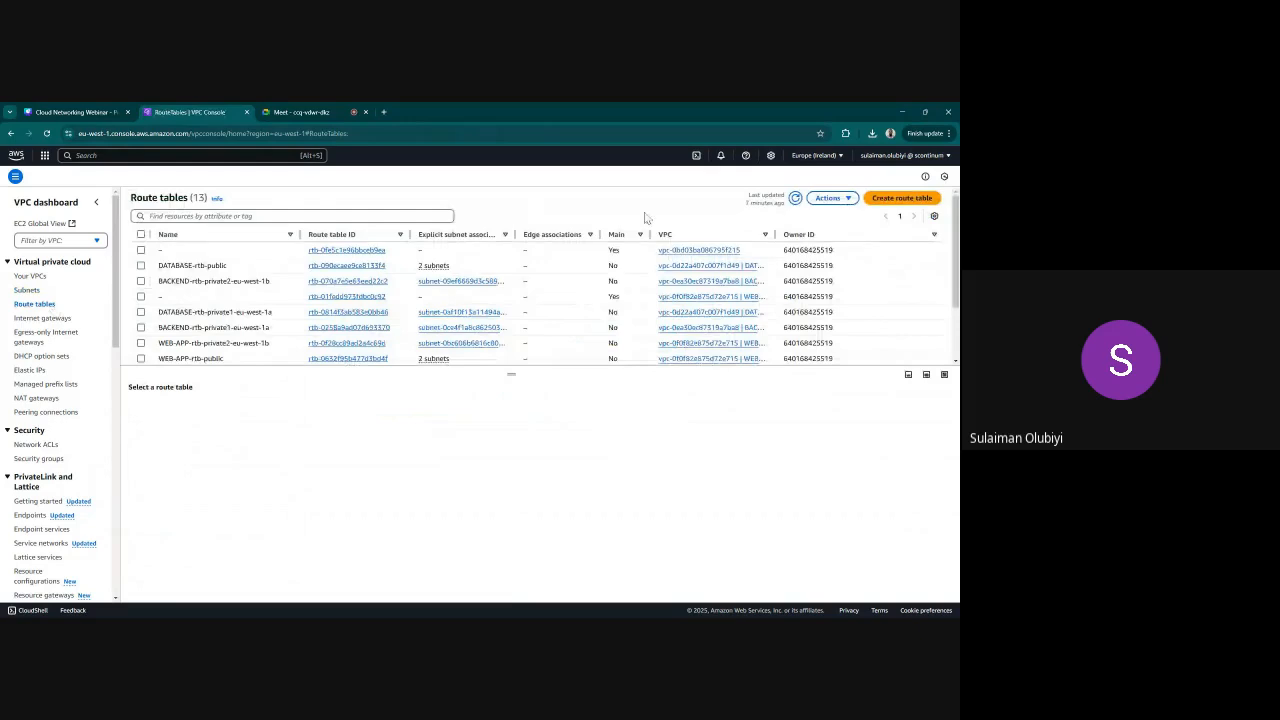
drag(775, 234, 828, 234)
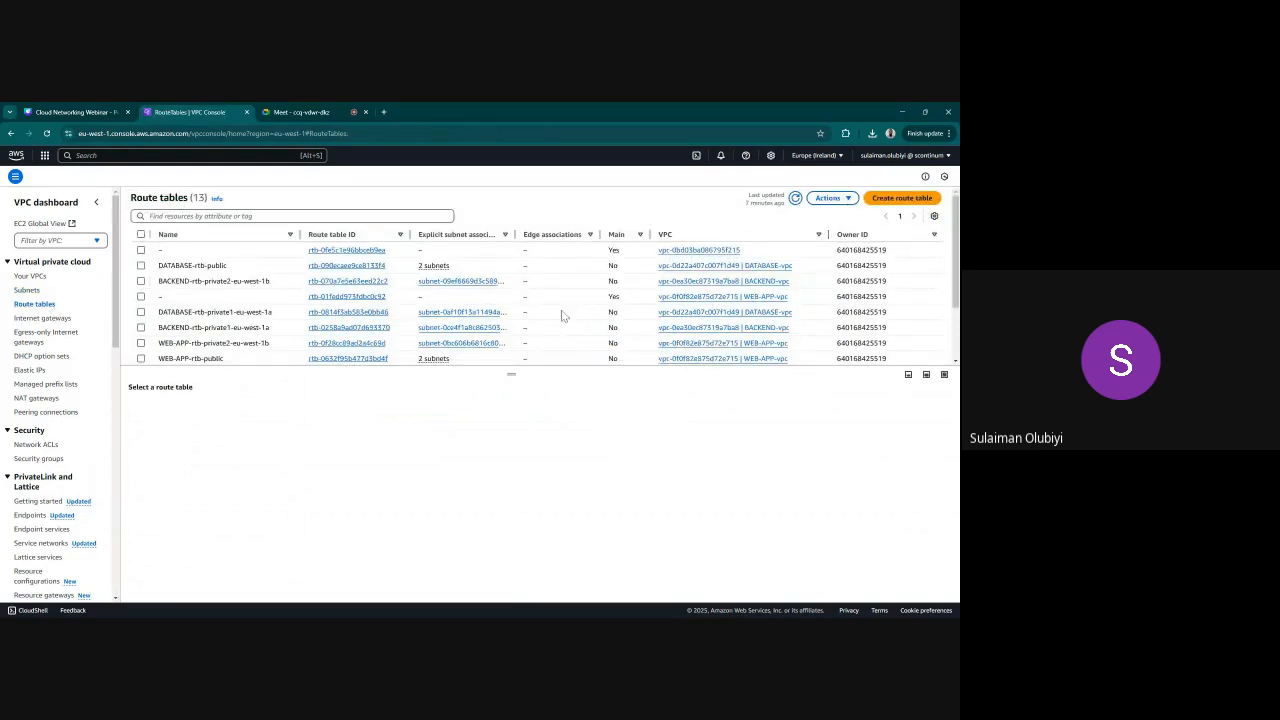
mouse_move(233, 266)
scroll(230, 343, down, 2)
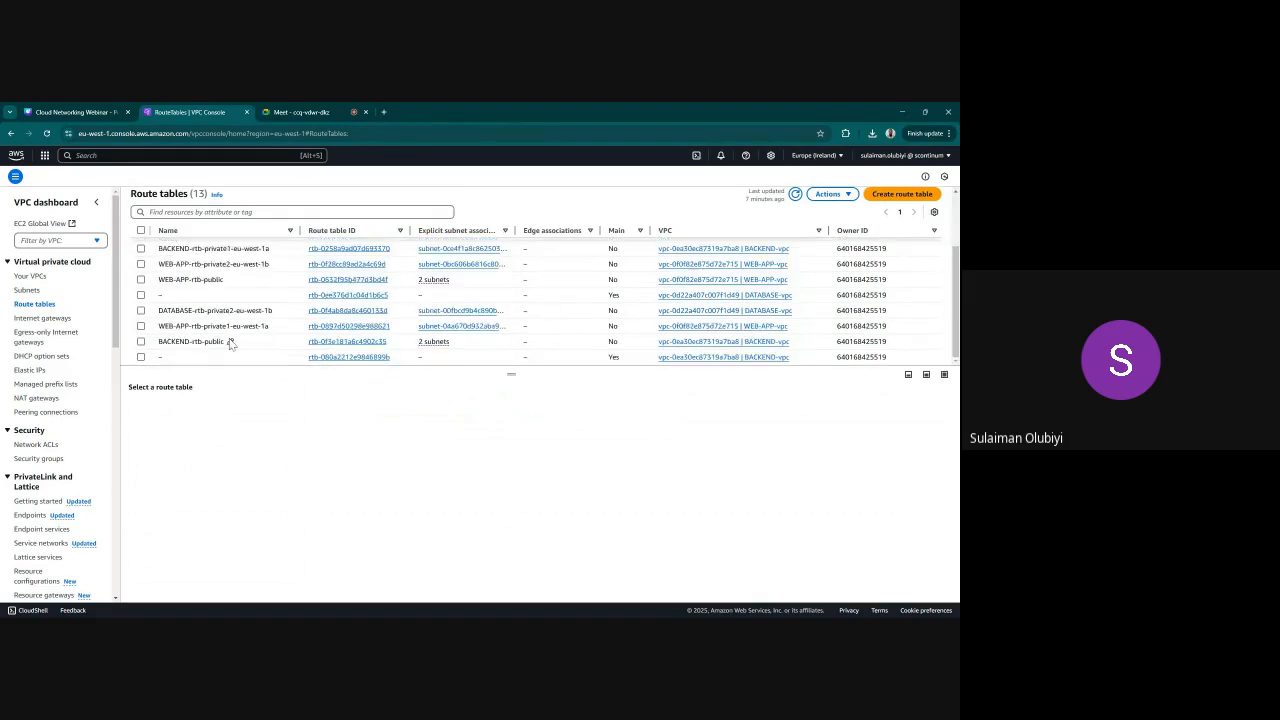
mouse_move(231, 343)
scroll(241, 323, up, 2)
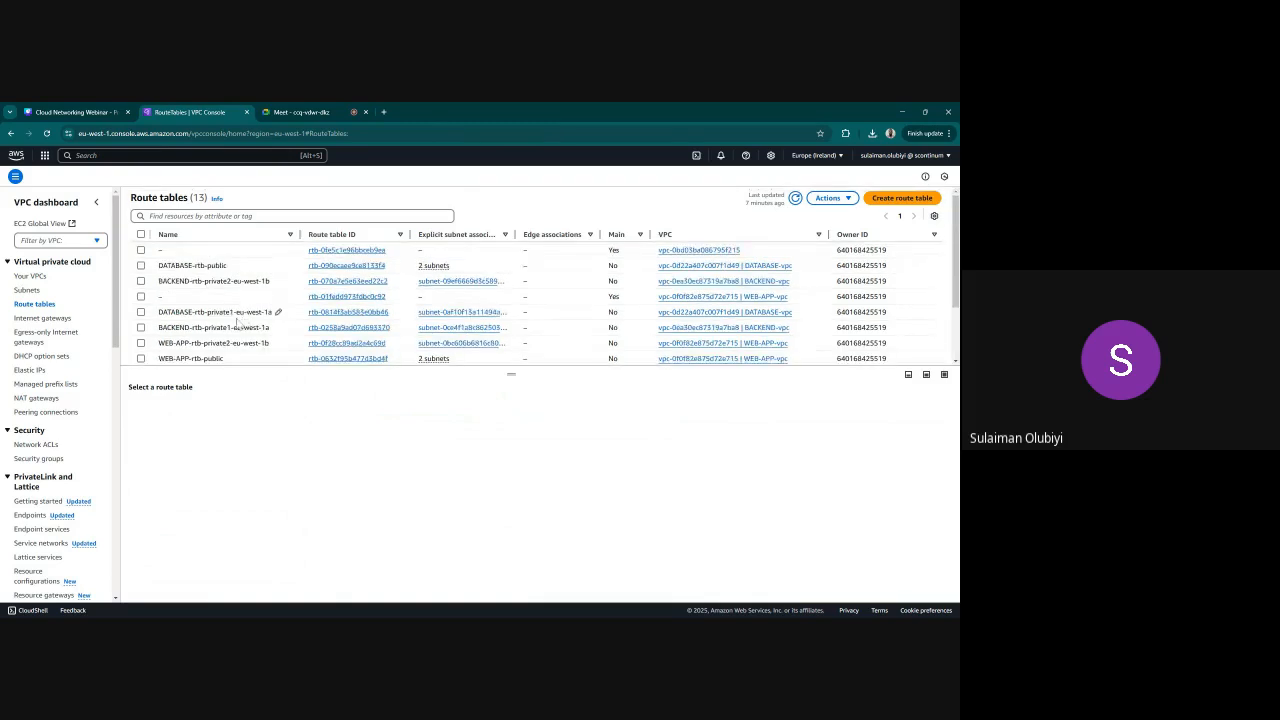
Select all route tables, request their deletion and refresh the association and main route table checks
click(141, 235)
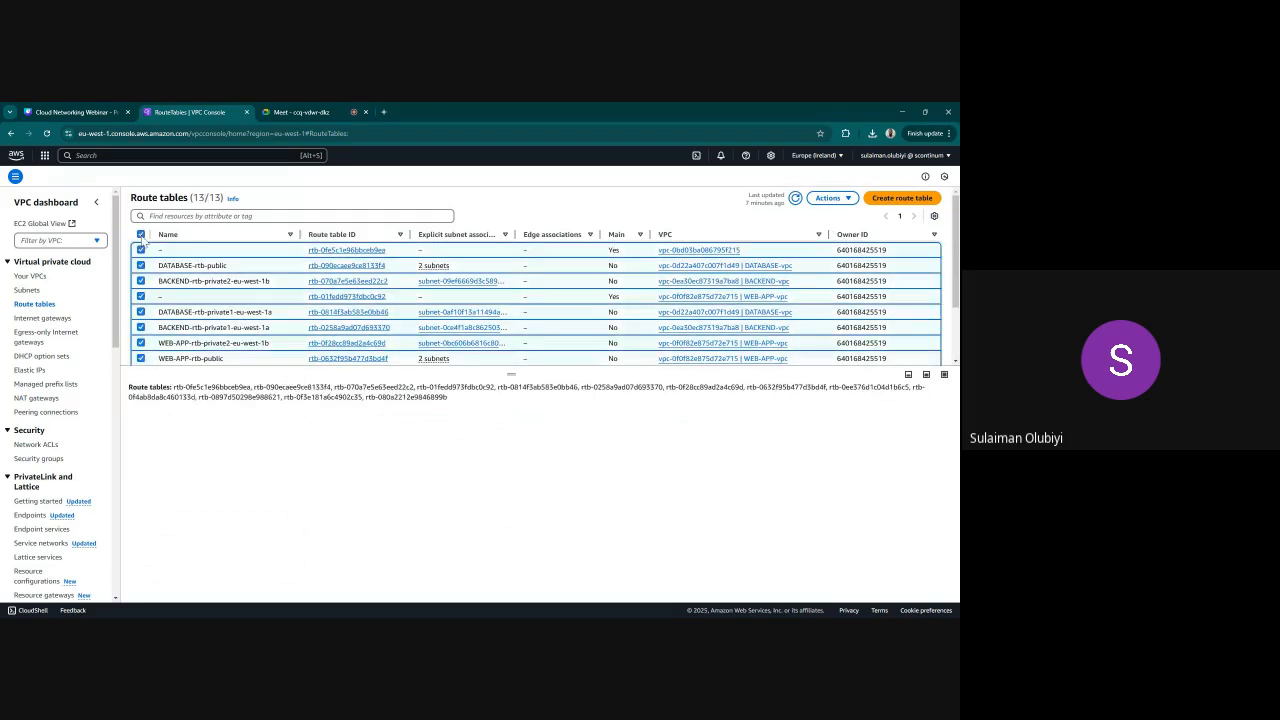
click(821, 202)
click(828, 325)
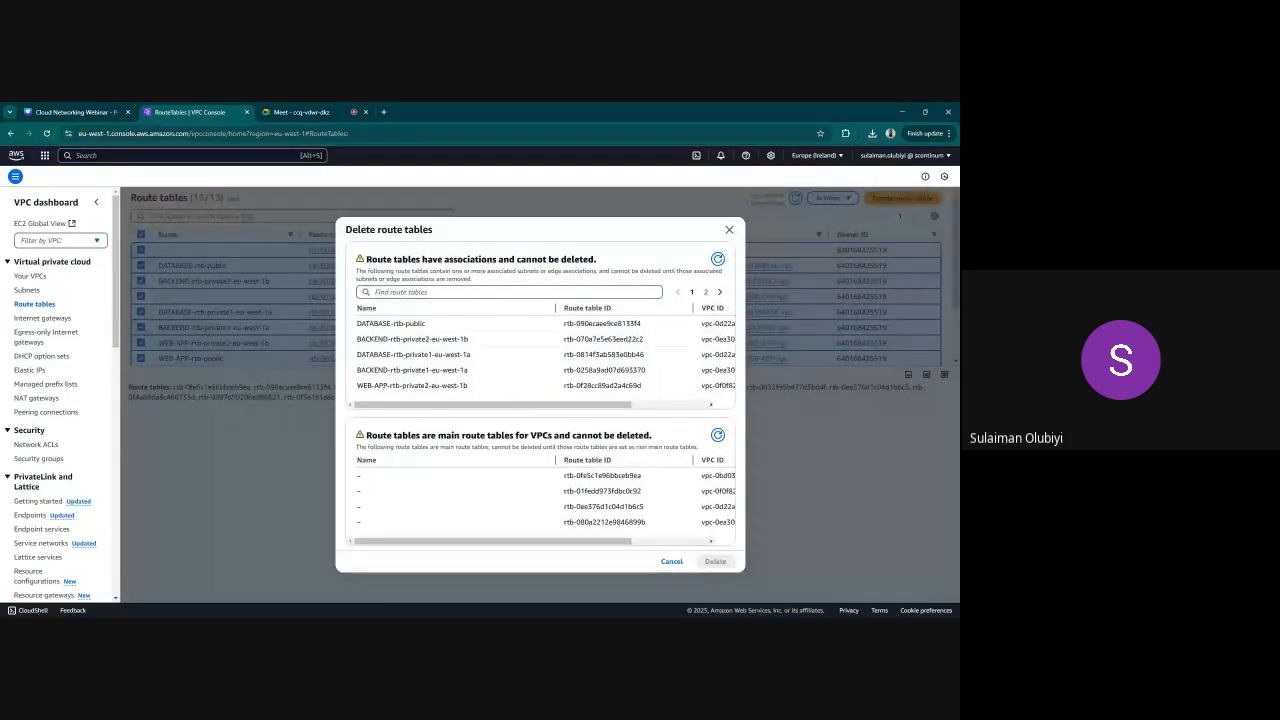
click(509, 292)
click(718, 436)
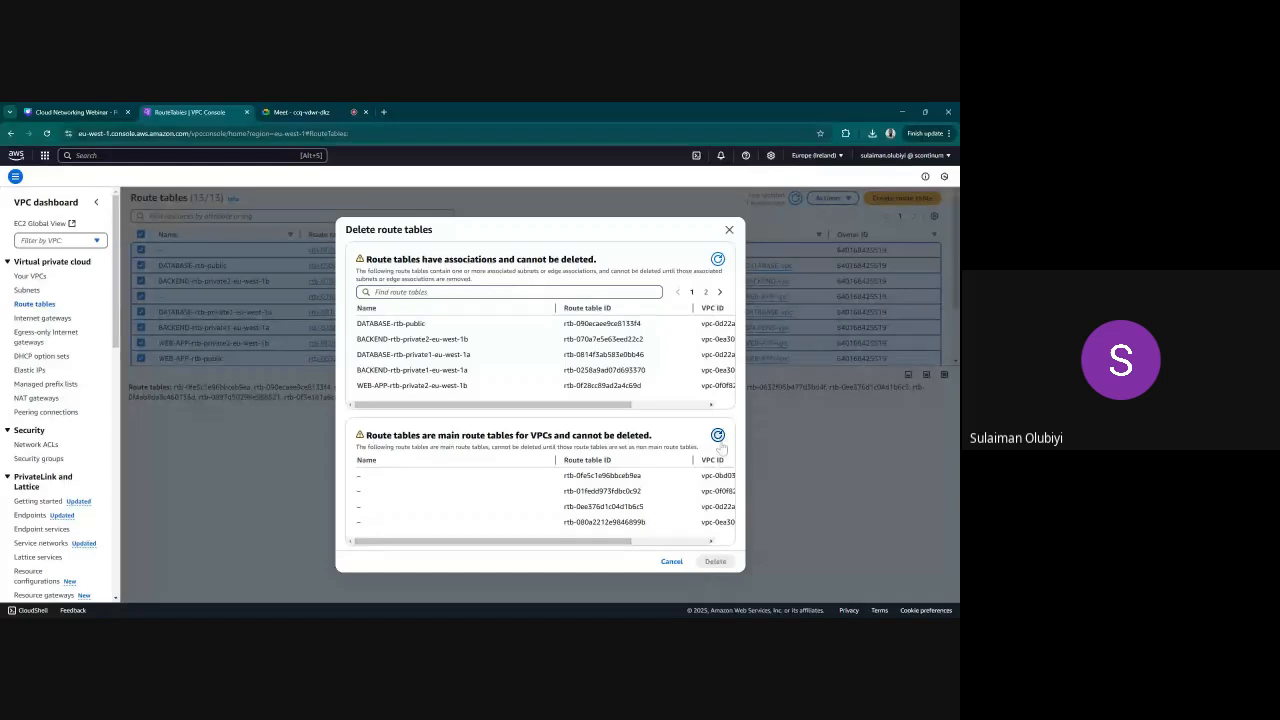
scroll(479, 519, down, 1)
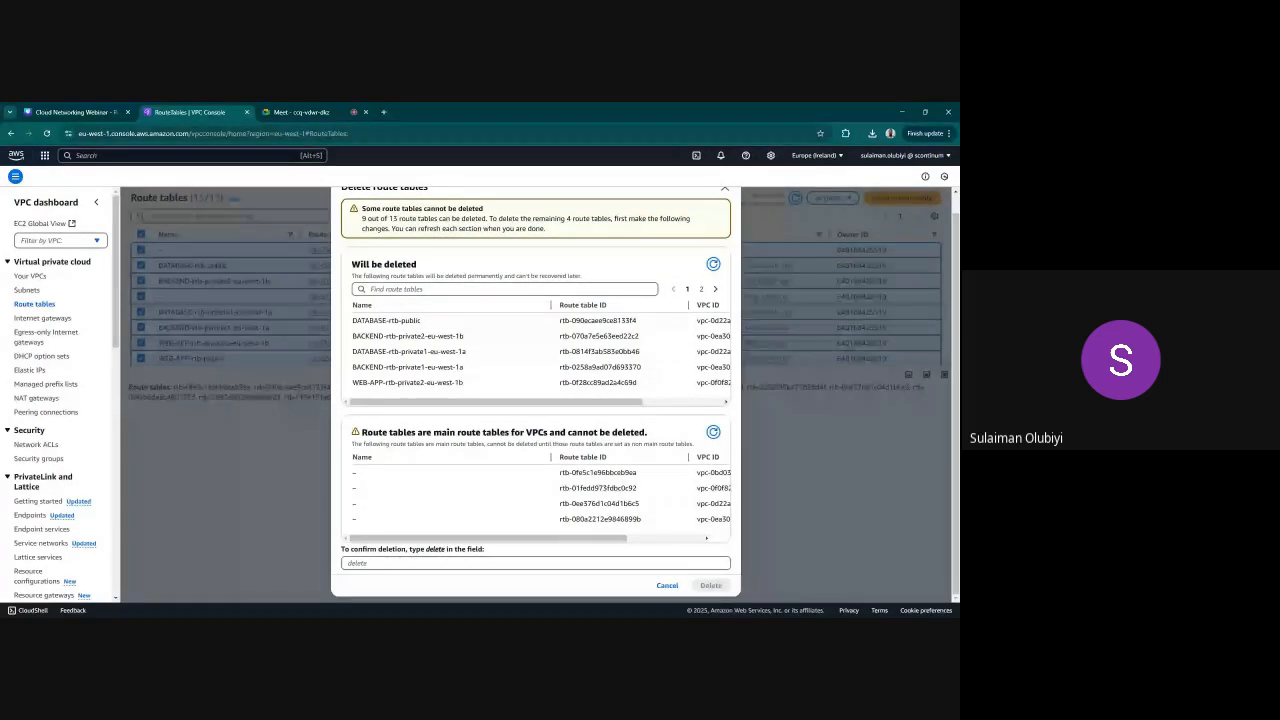
Confirm the deletion of the non-main route tables with the word delete and dismiss the success message
click(535, 563)
text(DELET)
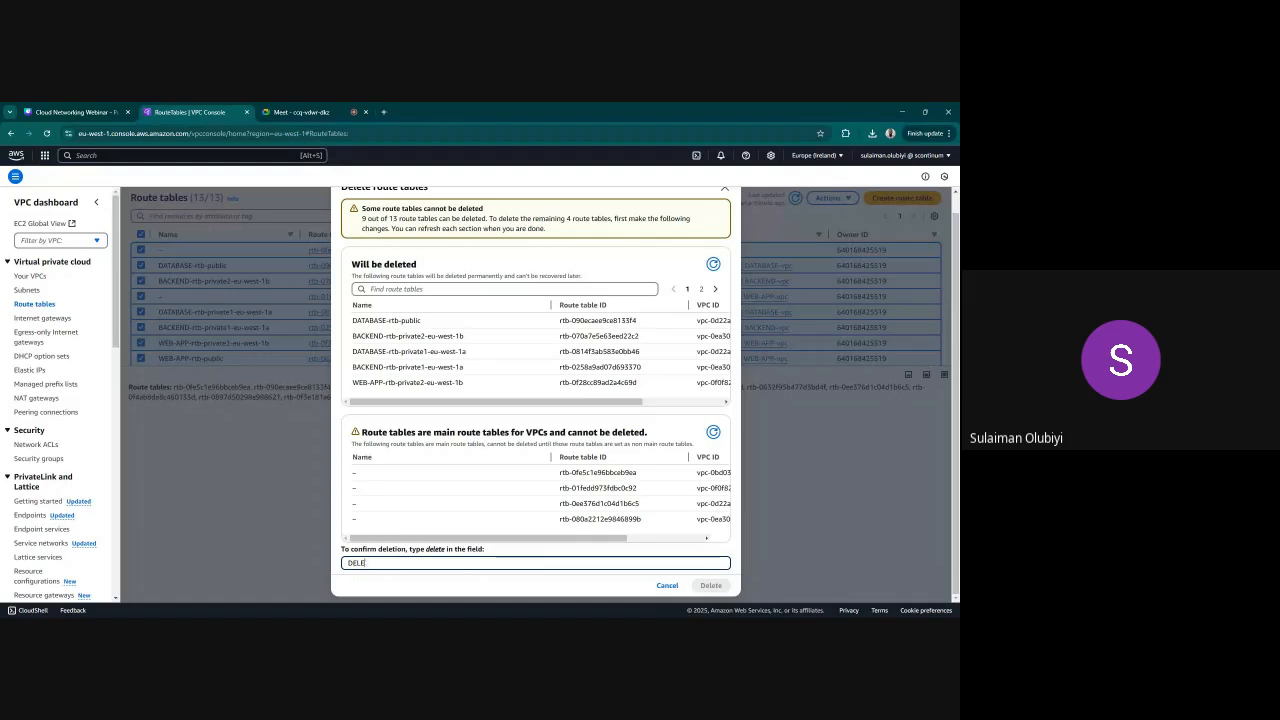
key(BackSpace)
key(BackSpace)
key(BackSpace)
key(BackSpace)
text(delte)
key(BackSpace)
key(BackSpace)
key(BackSpace)
text(e)
key(BackSpace)
text(lete)
click(711, 588)
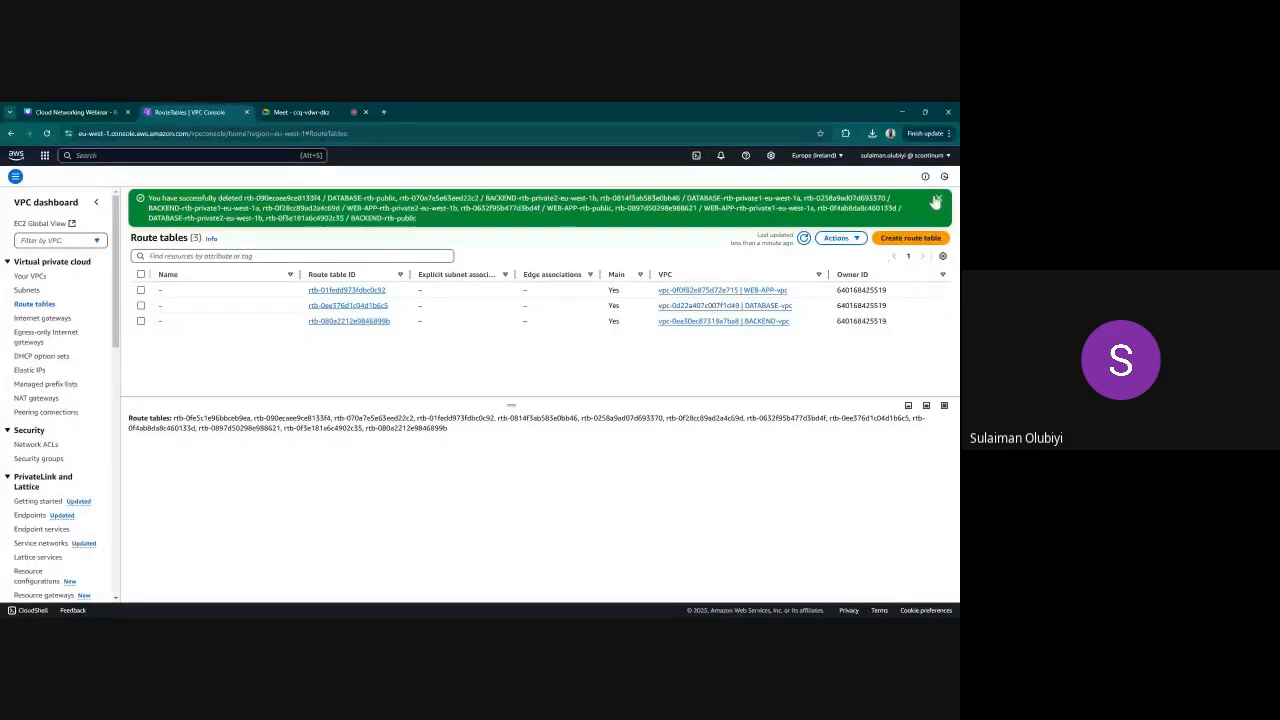
click(935, 203)
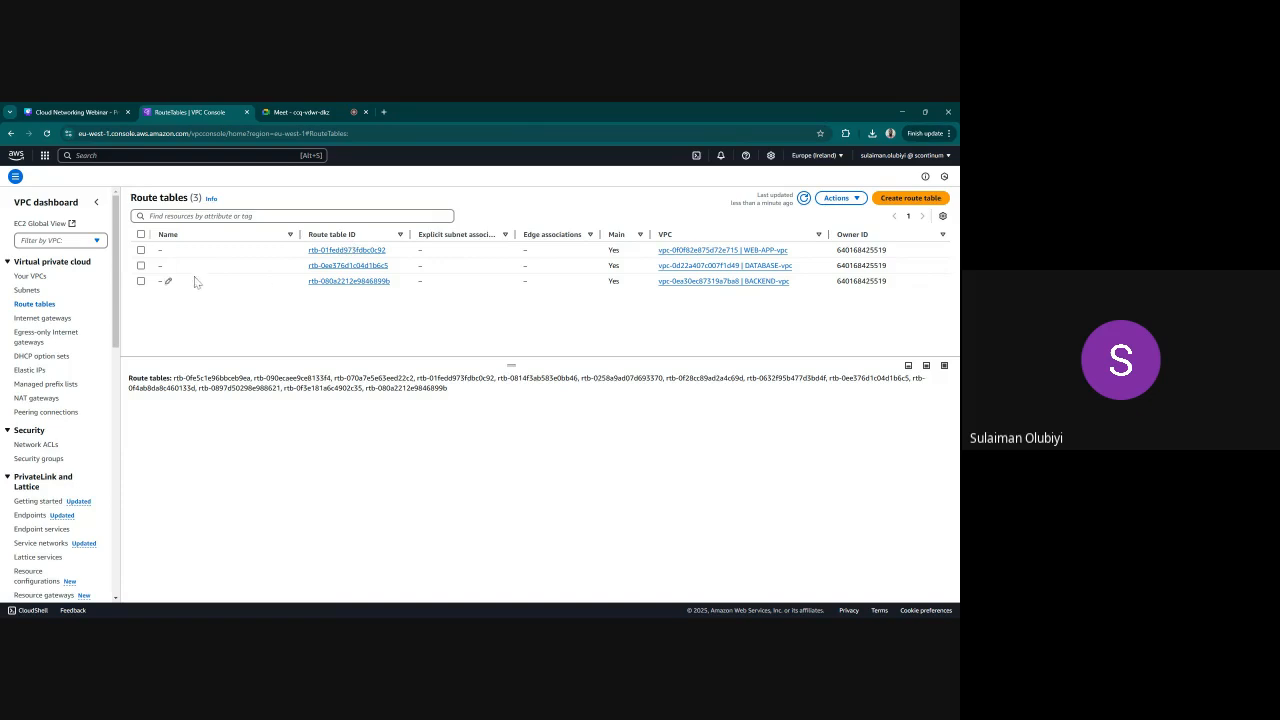
Name the WEB-APP VPC's main route table WEB-APP-PUBLIC-RT
click(169, 251)
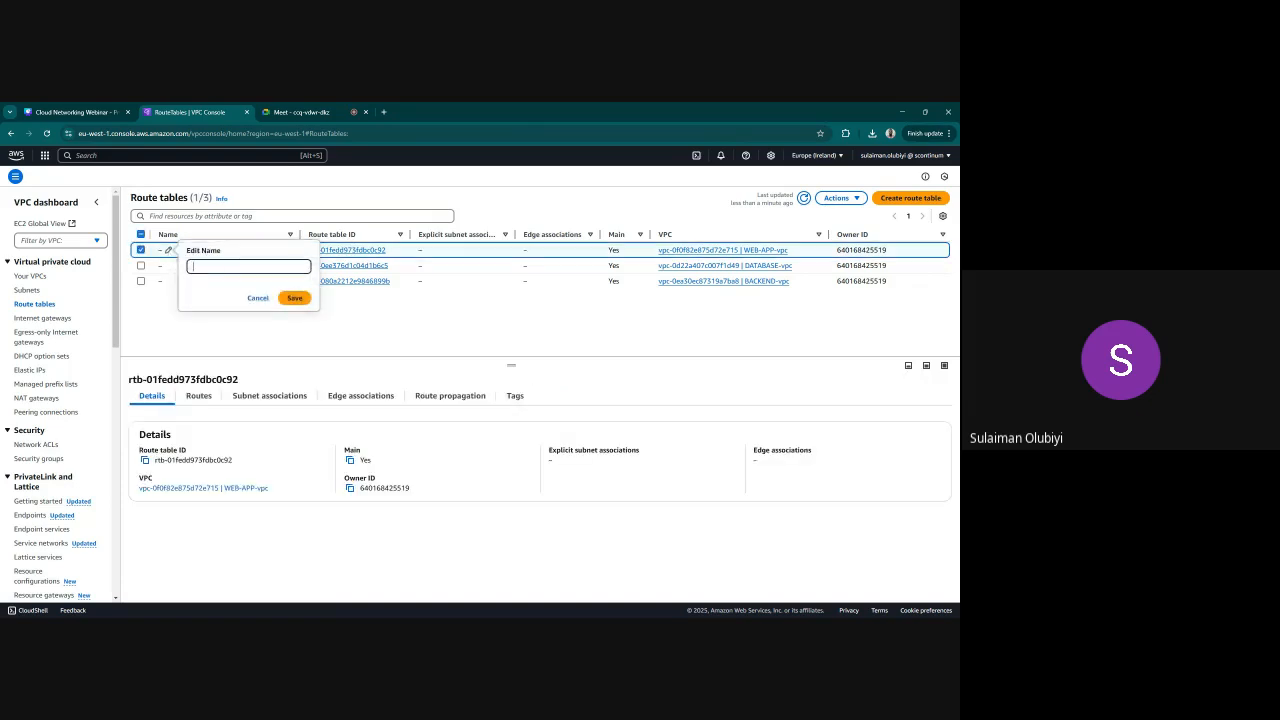
text(WEB-APP-PRUBLIC-RT)
click(229, 266)
key(BackSpace)
key(Return)
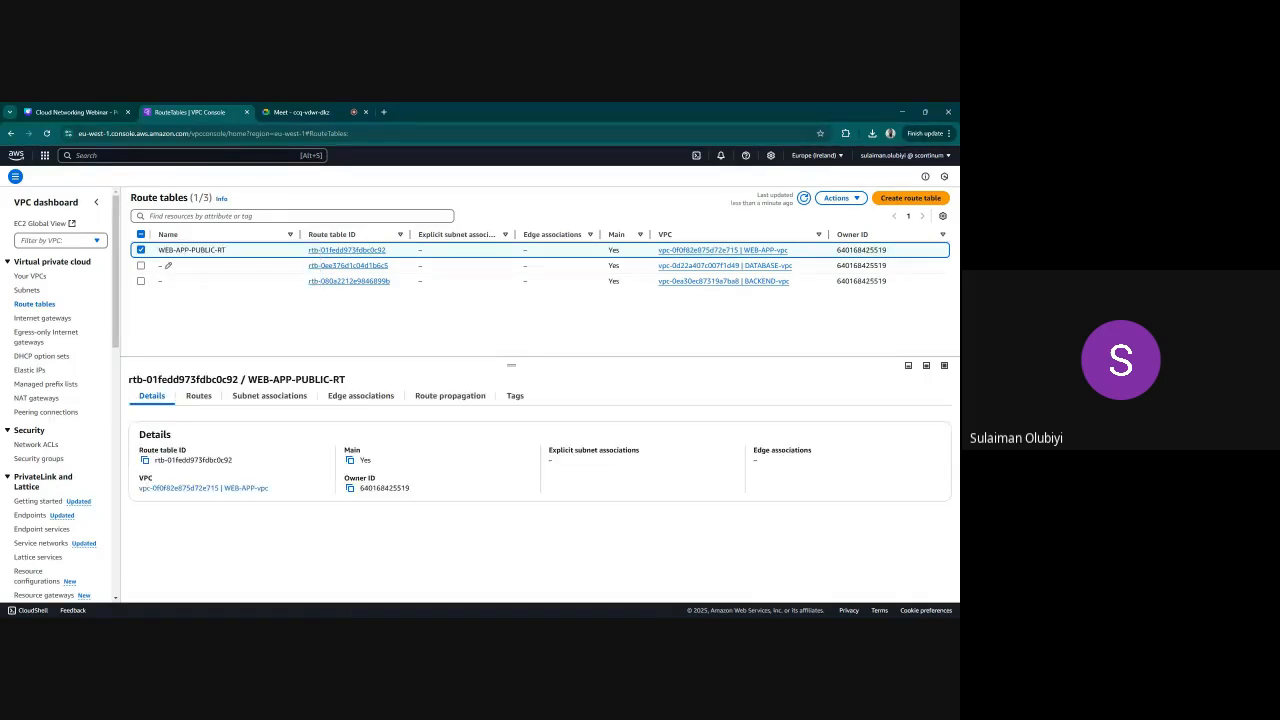
Name the BACKEND VPC's main route table BACKEND-PUBLIC-RT
click(168, 282)
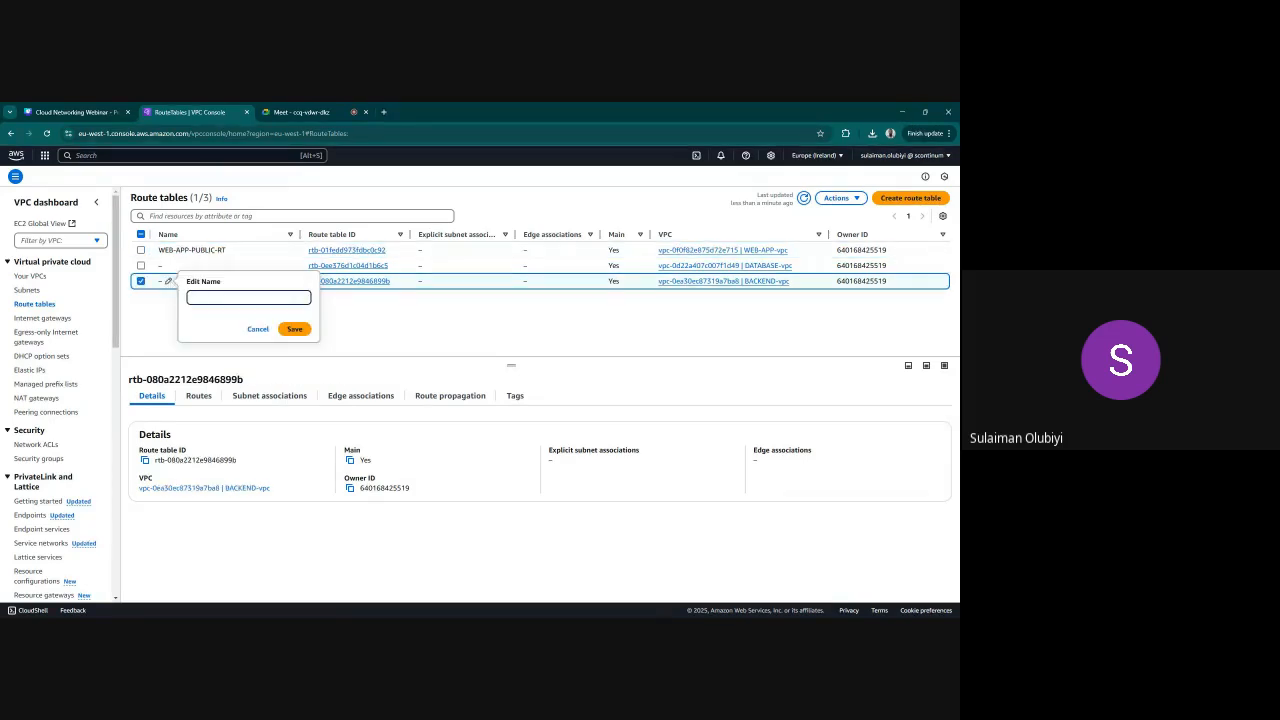
text(BACKEND-PUBLIC-RT)
key(Return)
Name the DATABASE VPC's main route table DATABASE-PRIVATE-RT
click(168, 265)
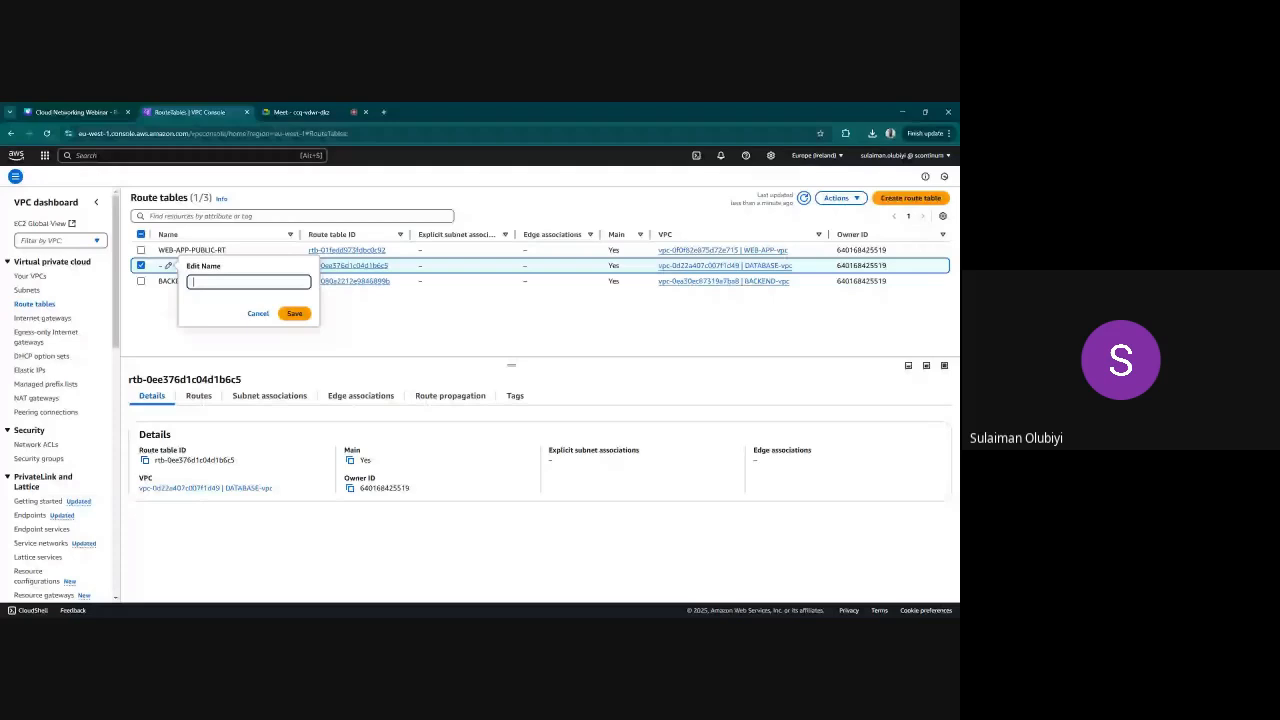
text(DATABASE-P)
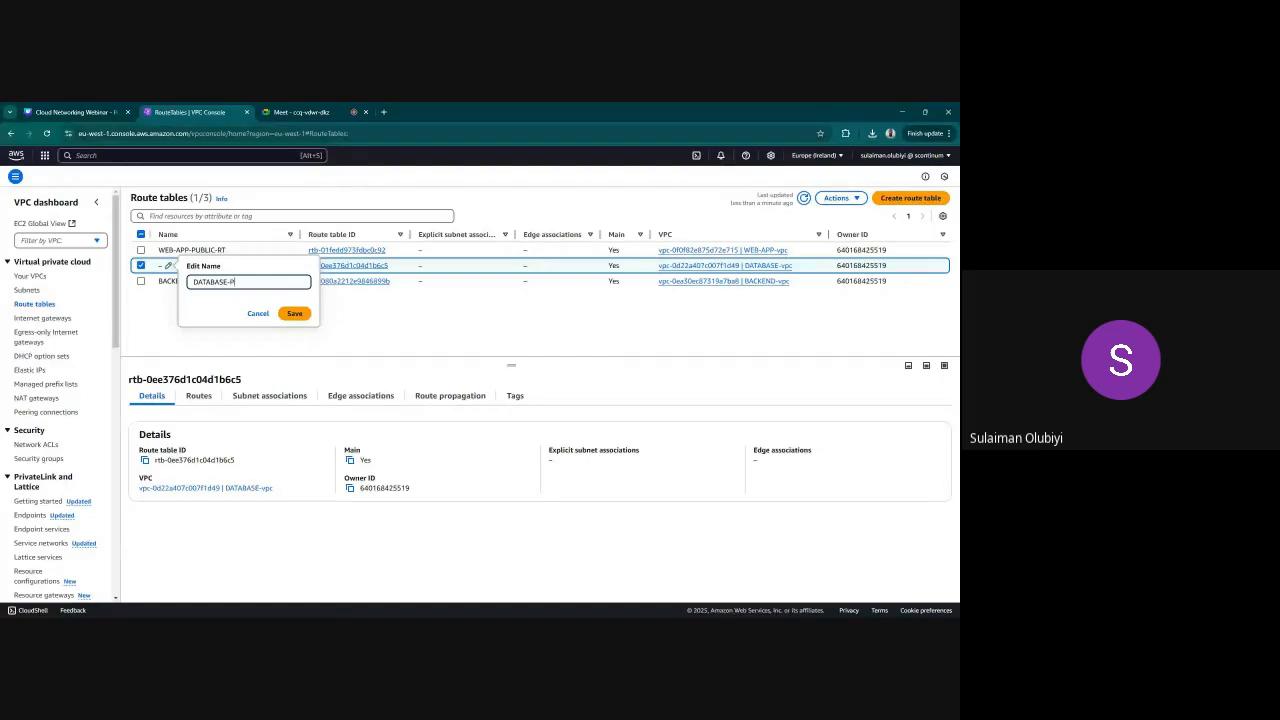
text(RIVATE-)
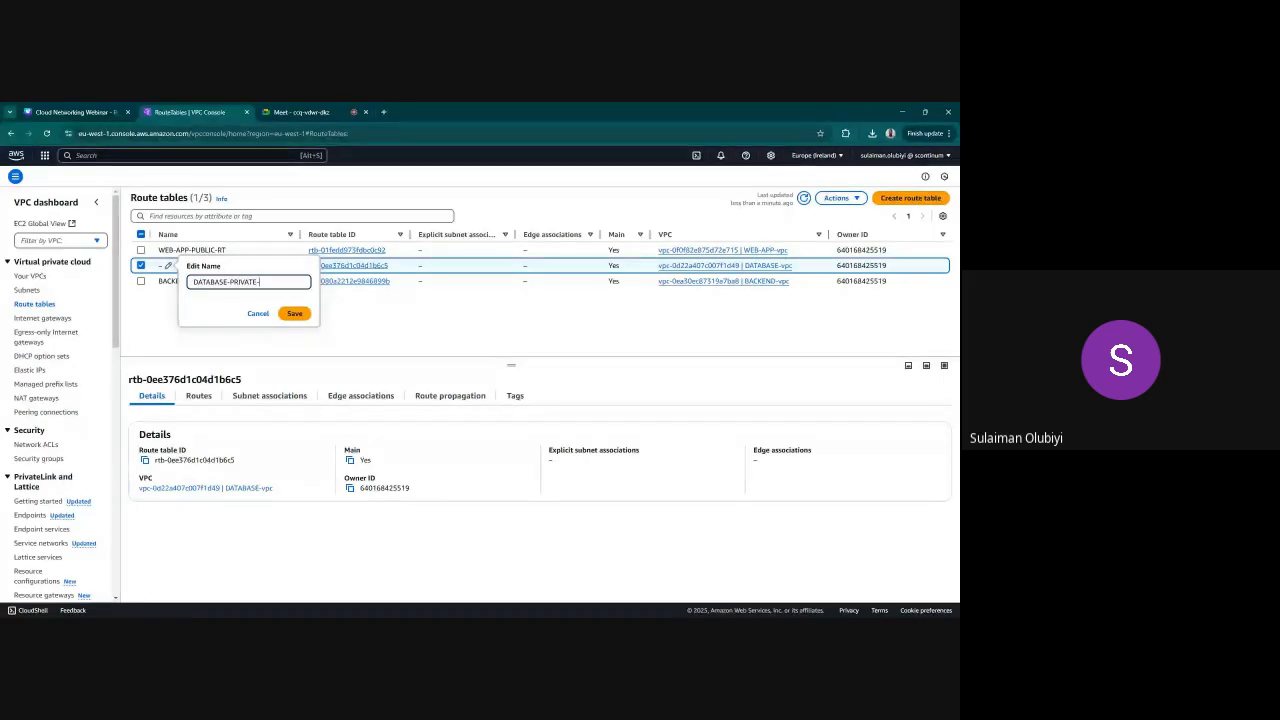
text(RT)
click(294, 313)
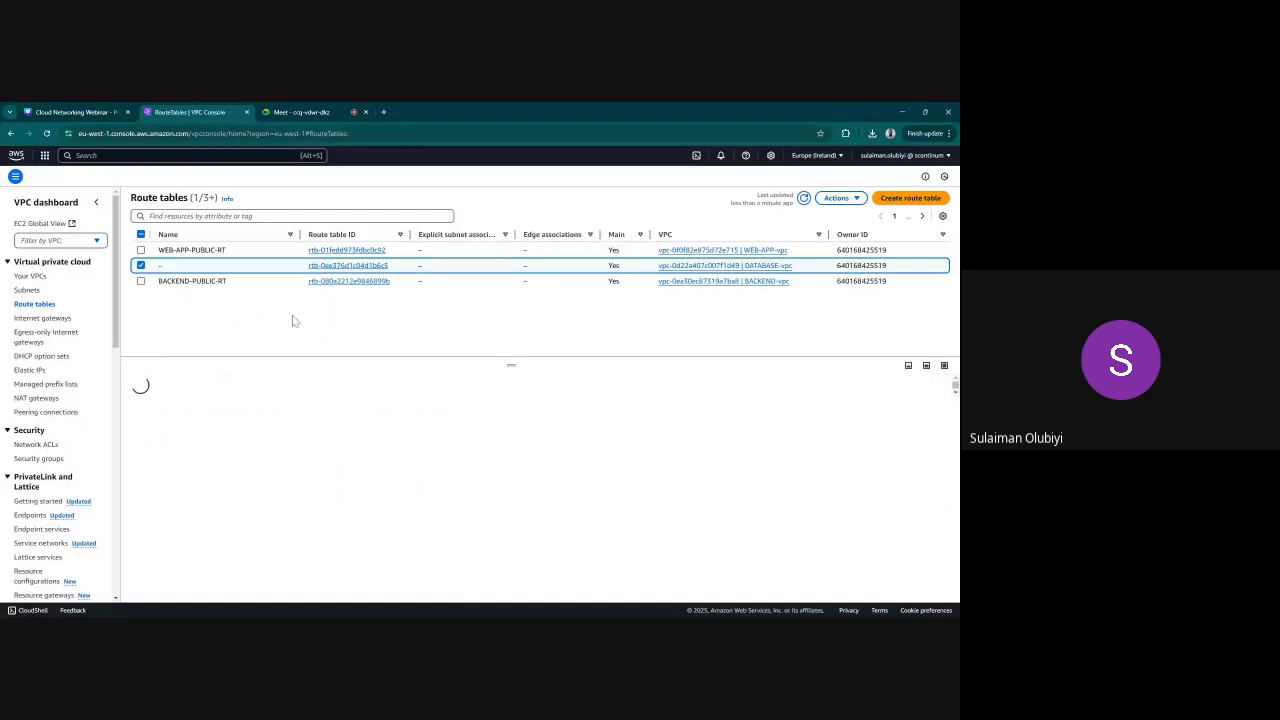
Associate the WEB-APP-PUBLIC-A and WEB-APP-PUBLIC-B subnets explicitly with the WEB-APP-PUBLIC-RT route table
click(141, 265)
click(141, 250)
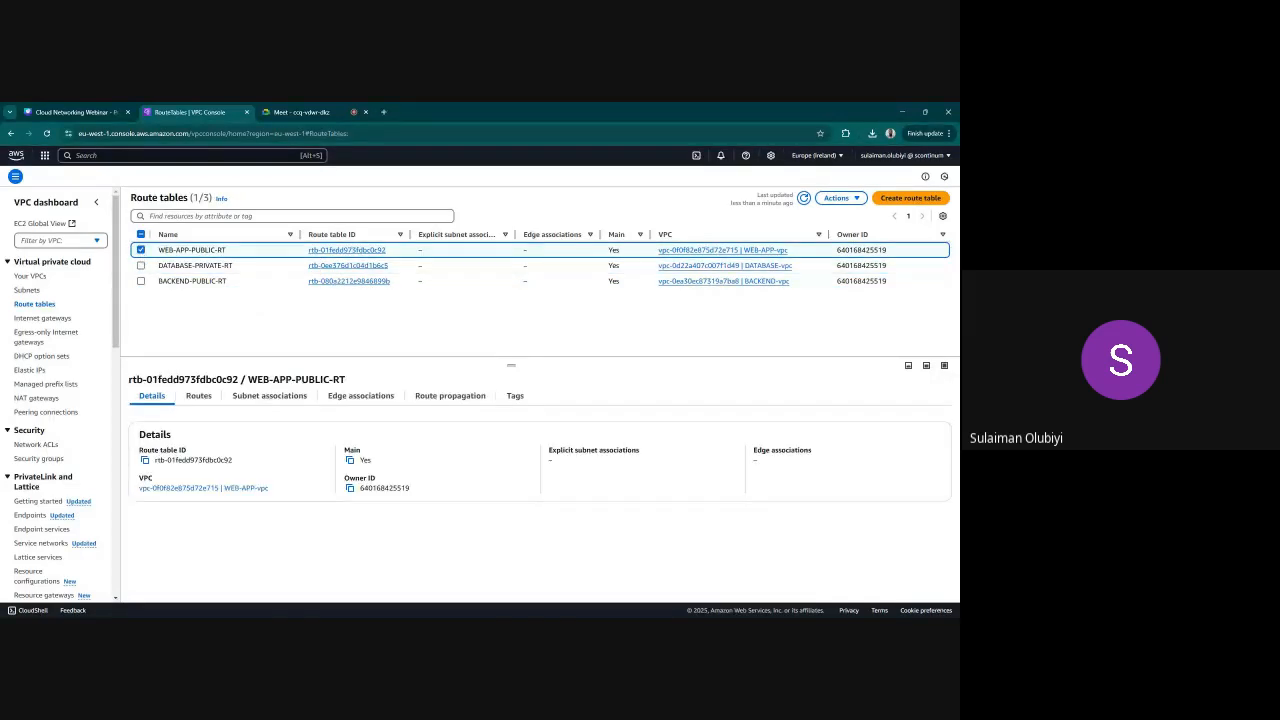
click(262, 396)
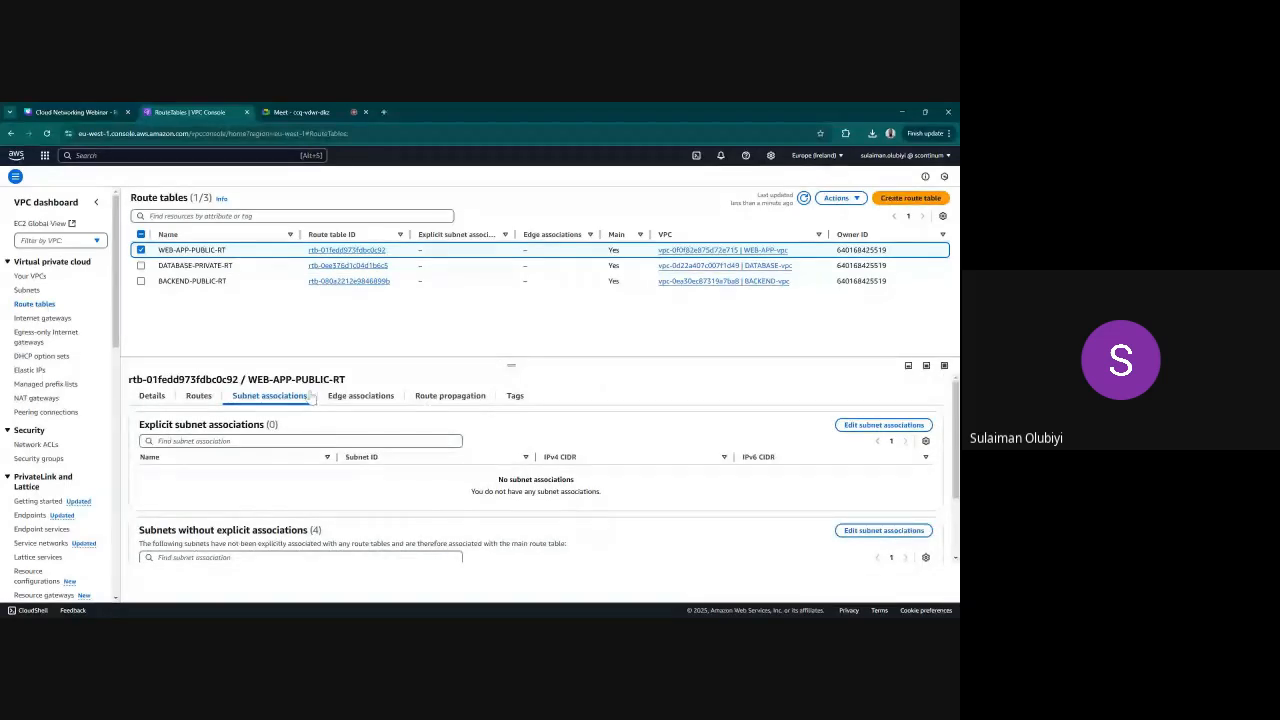
click(880, 424)
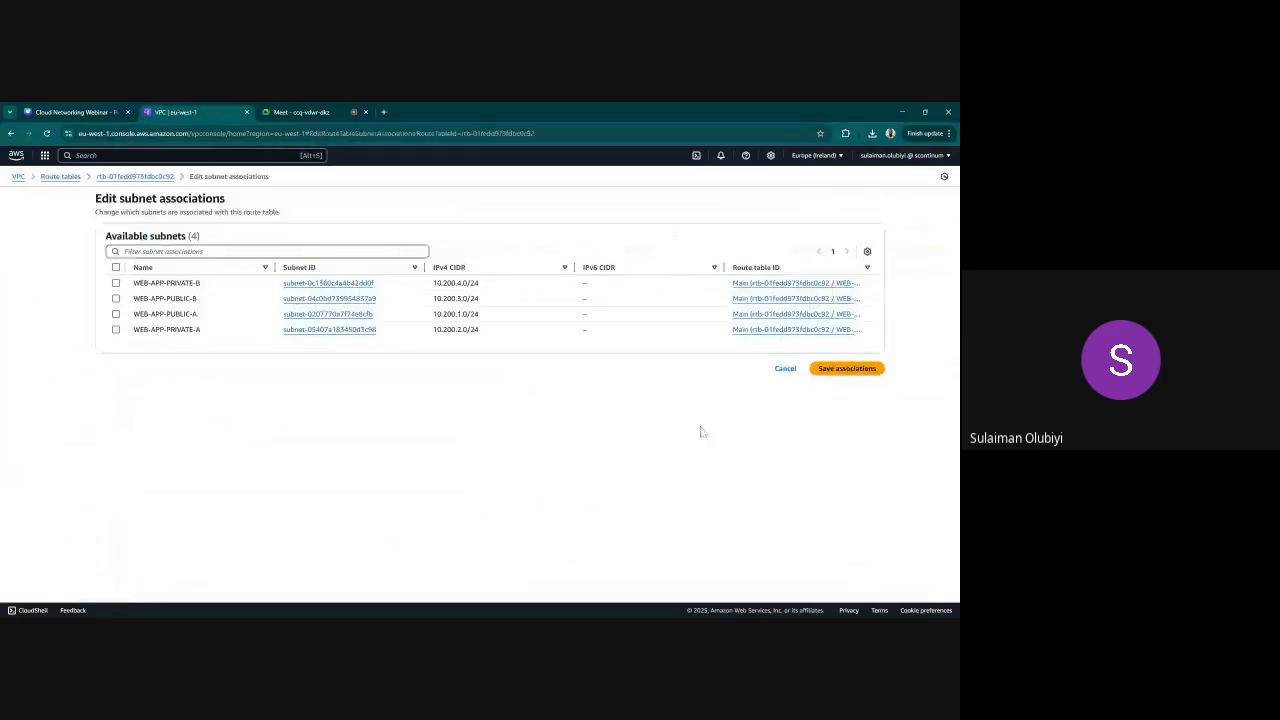
click(116, 283)
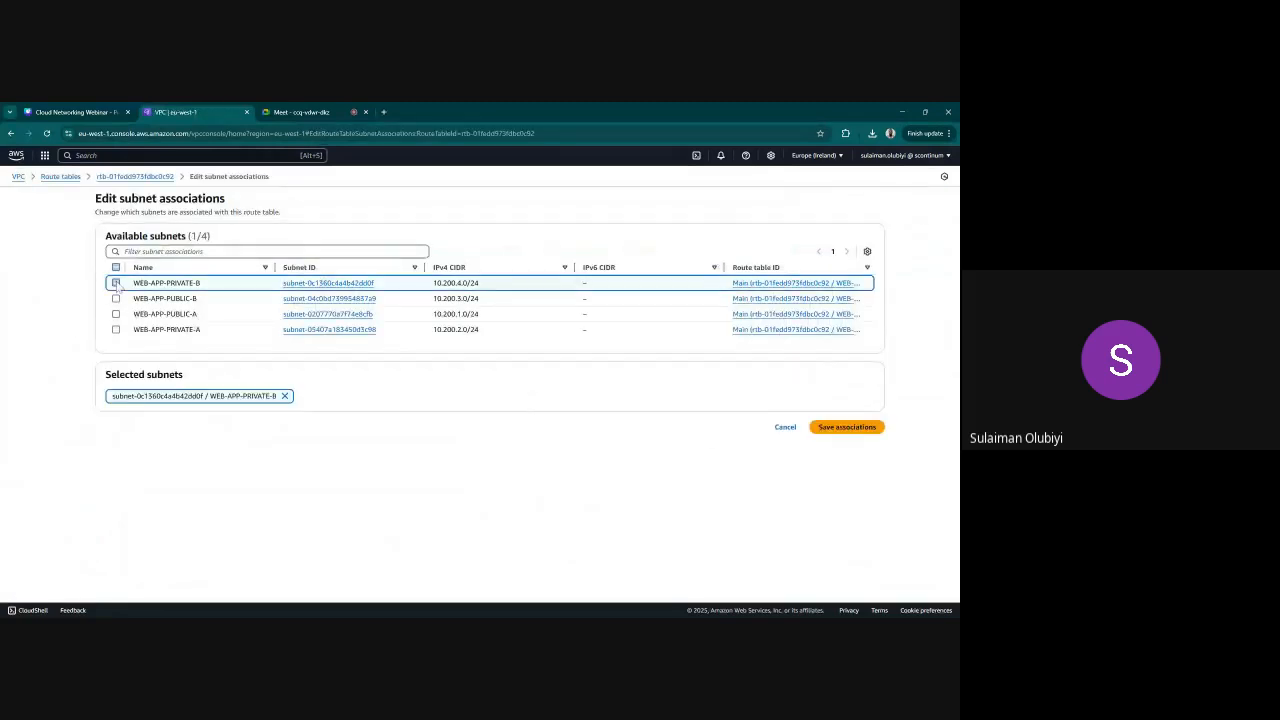
click(116, 283)
click(116, 298)
click(116, 314)
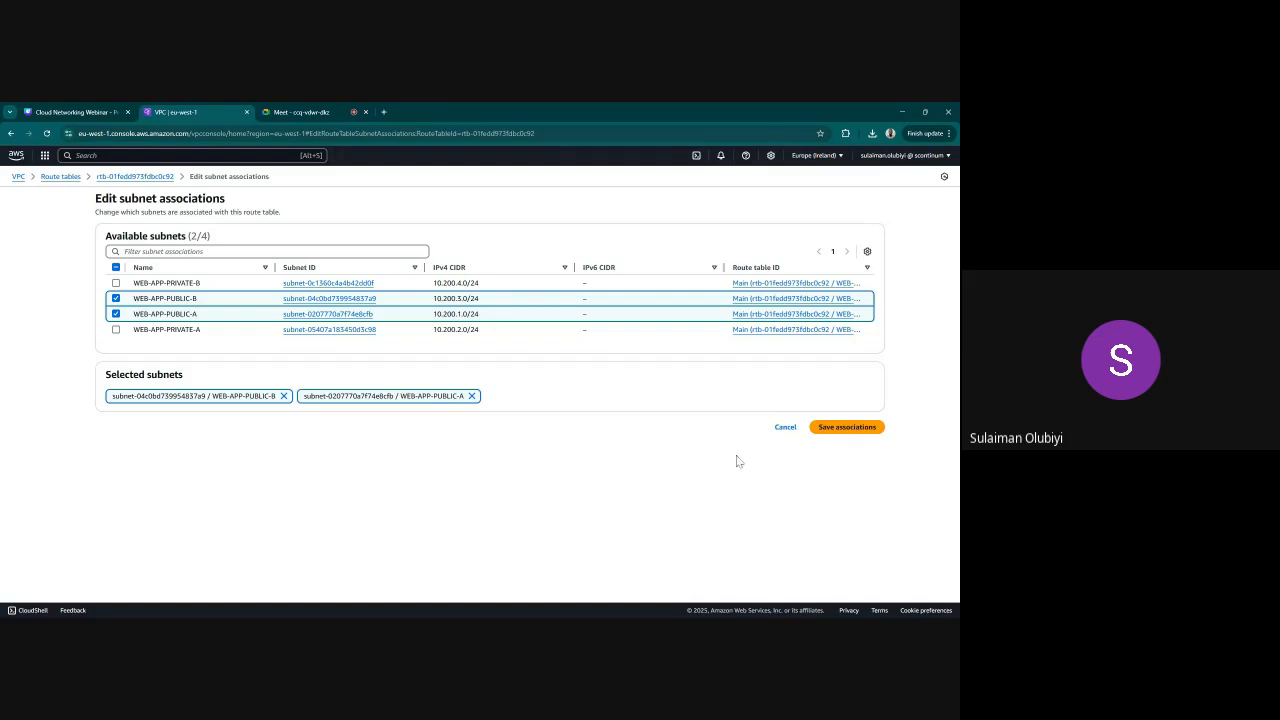
click(837, 430)
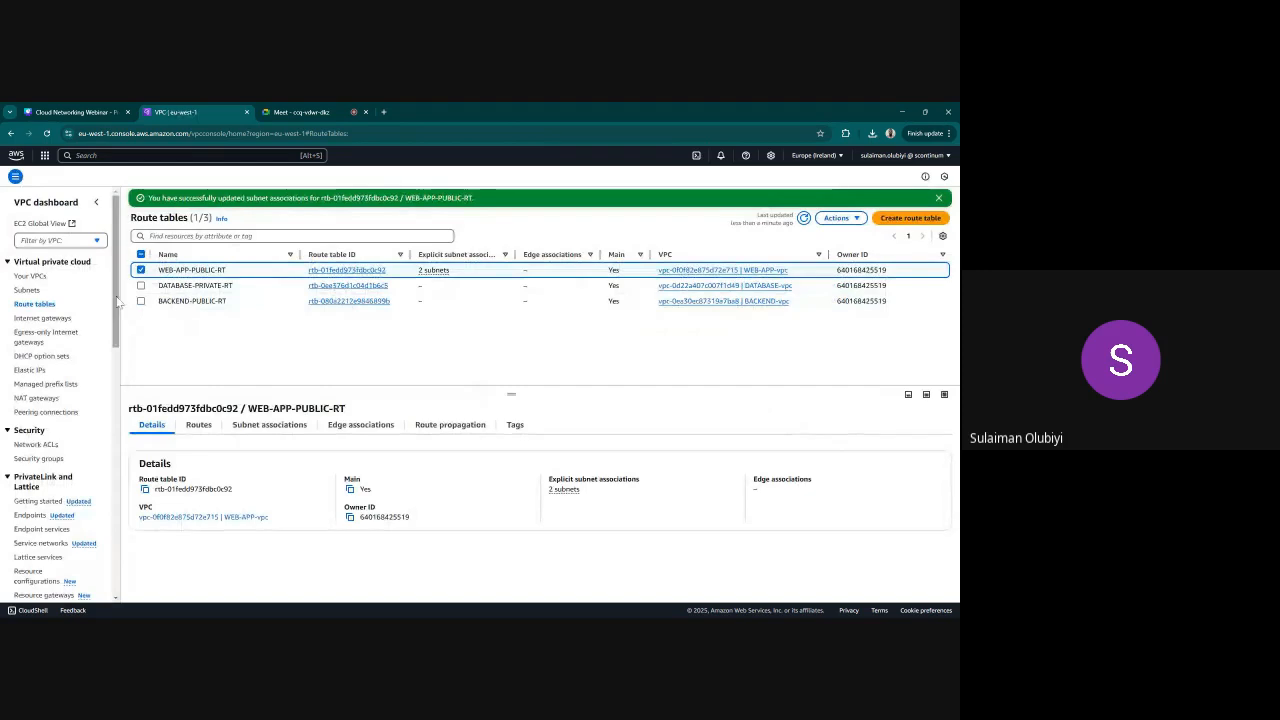
Associate the DATABASE-PRIVATE-A and DATABASE-PRIVATE-B subnets explicitly with the DATABASE-PRIVATE-RT route table
click(141, 270)
click(141, 286)
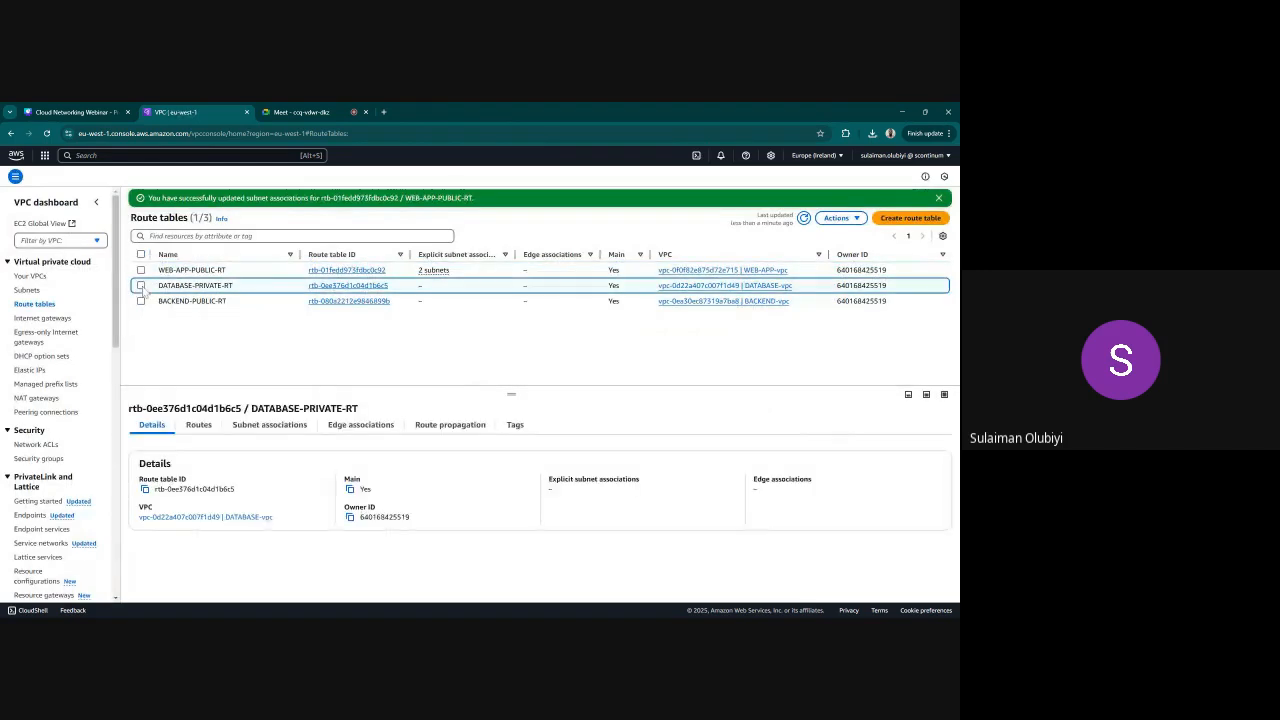
click(271, 430)
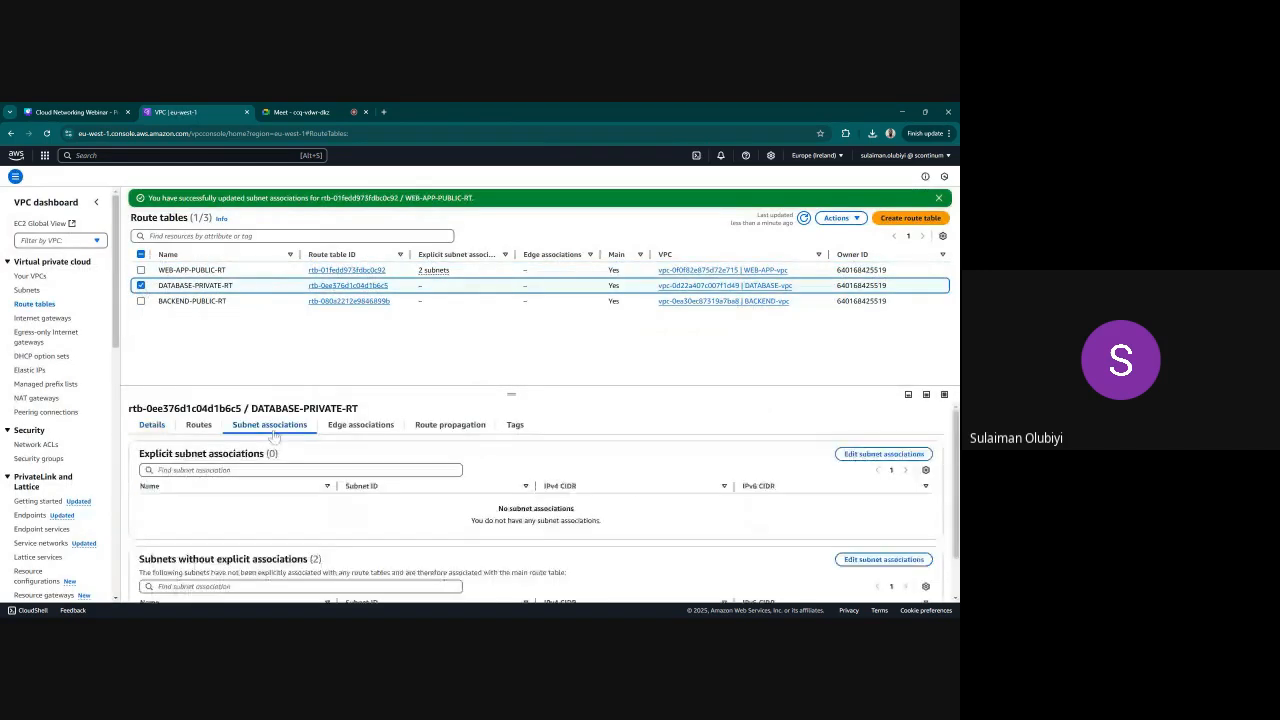
click(883, 454)
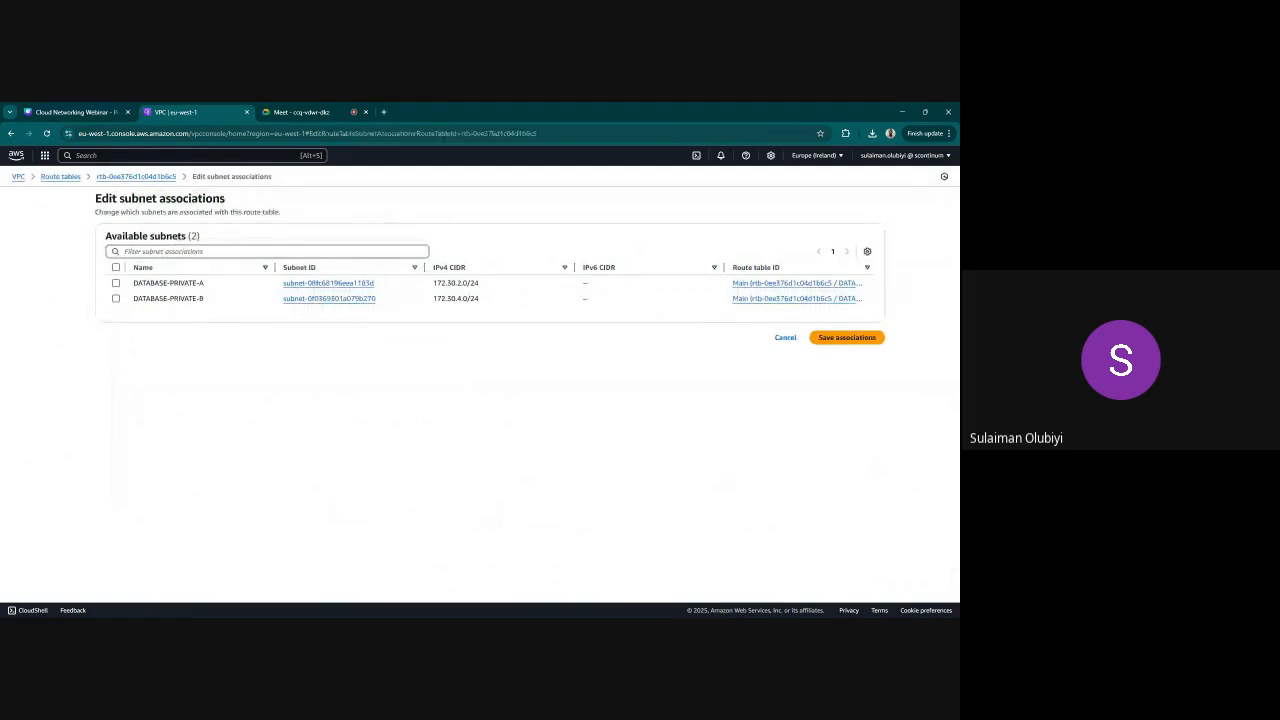
click(116, 283)
click(116, 298)
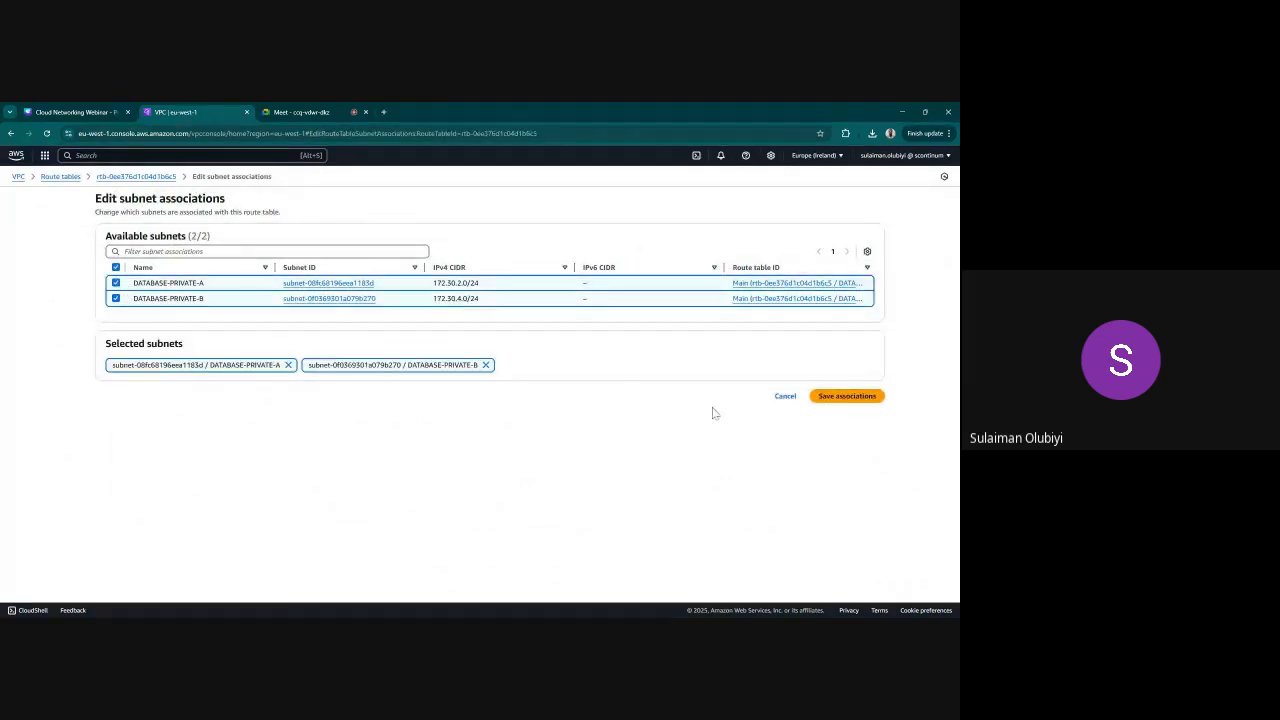
click(838, 398)
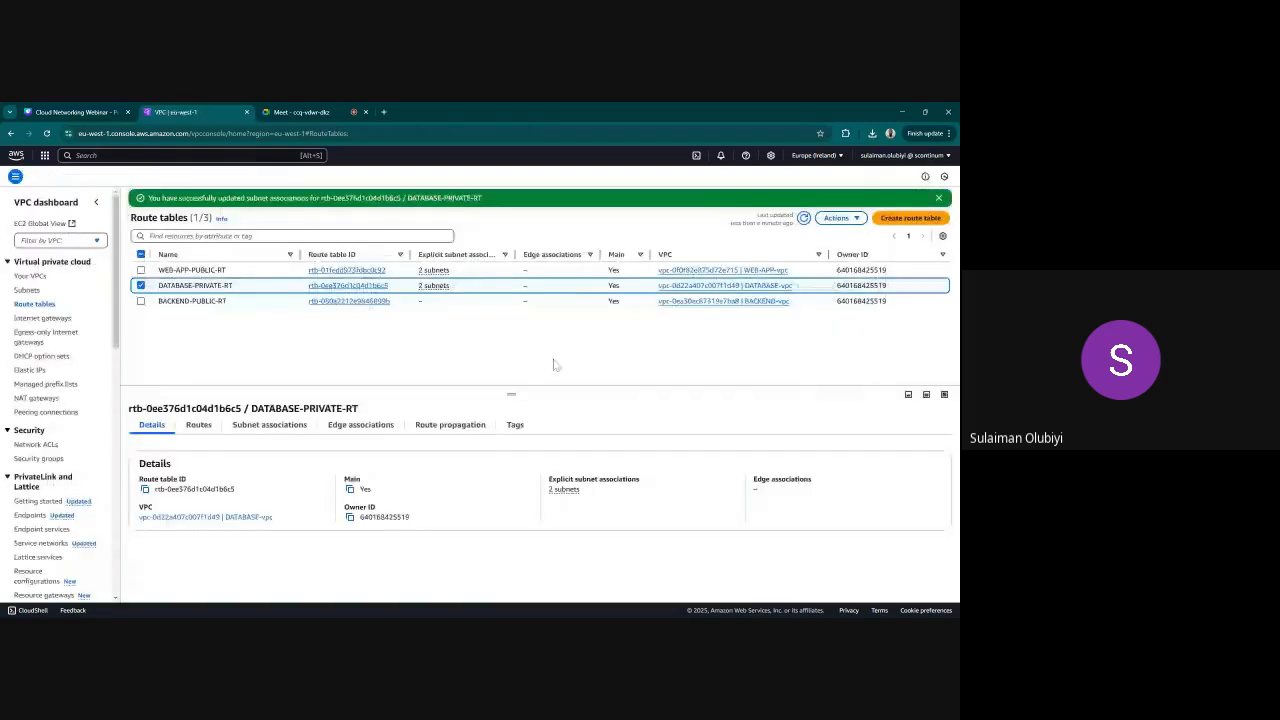
Associate the BACKEND-PUBLIC -A and BACKEND-PUBLIC -B subnets explicitly with the BACKEND-PUBLIC-RT route table
click(141, 285)
click(141, 300)
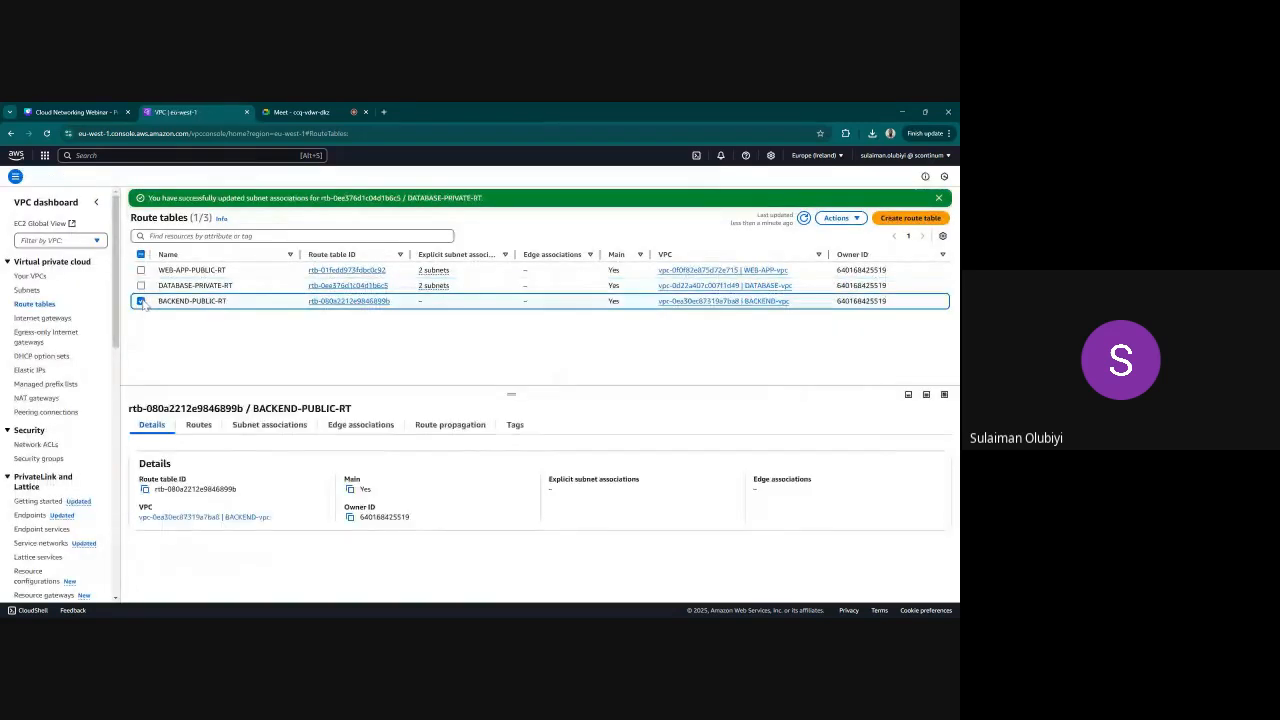
click(269, 425)
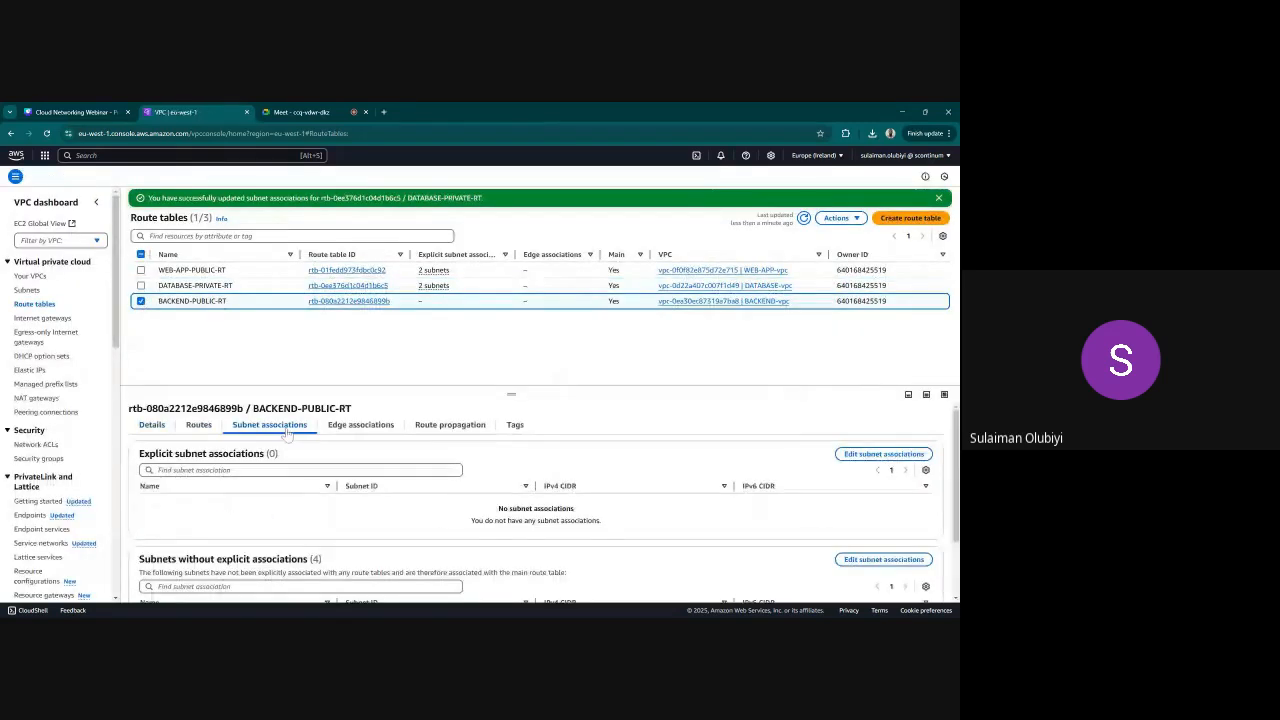
click(860, 454)
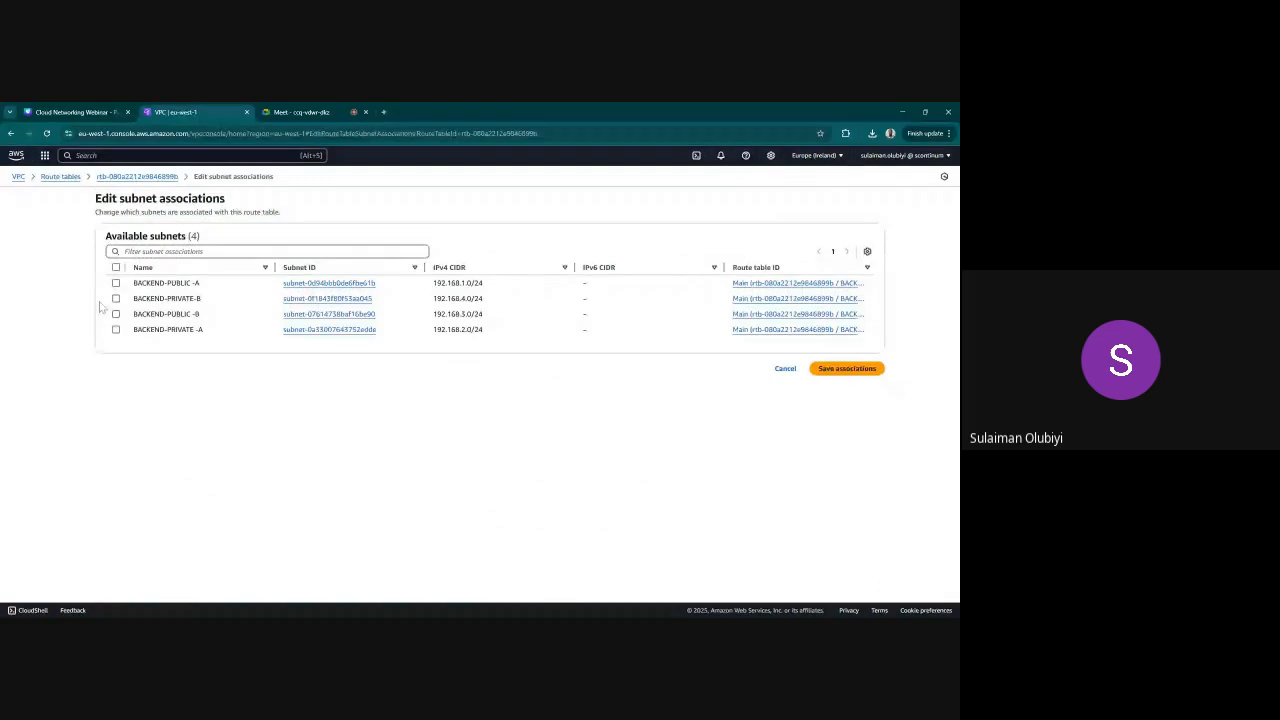
click(115, 283)
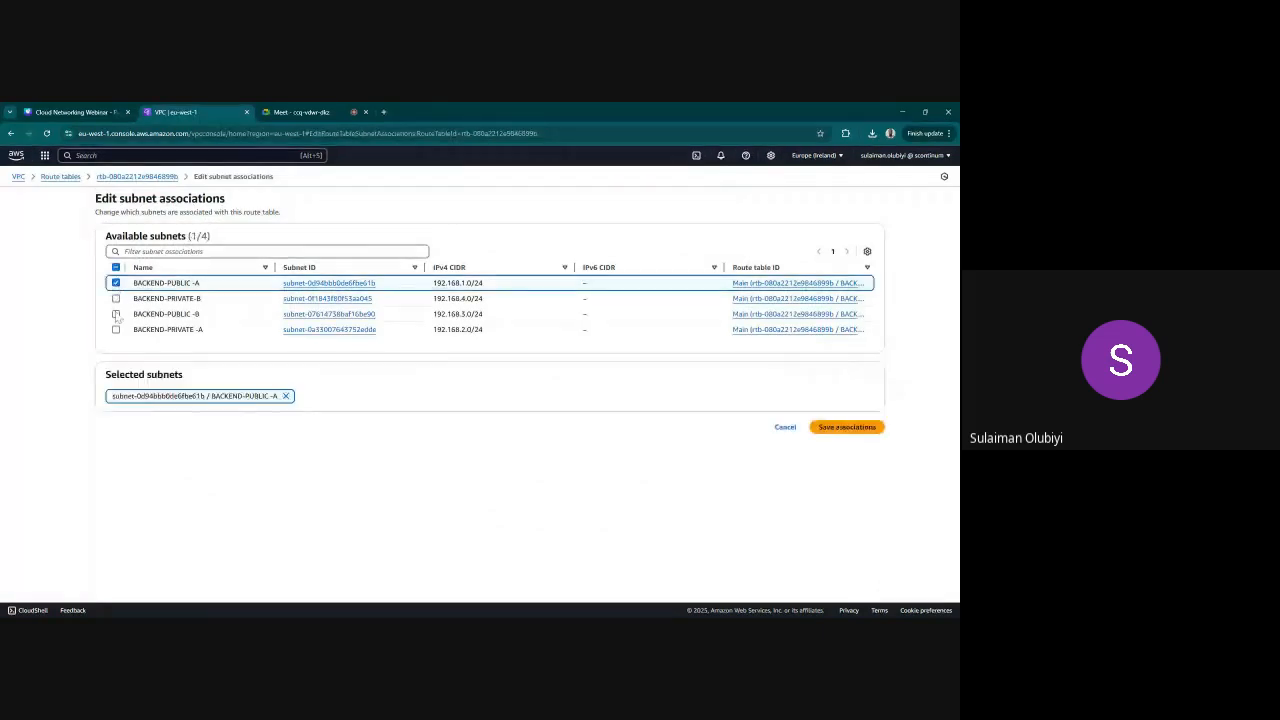
click(115, 314)
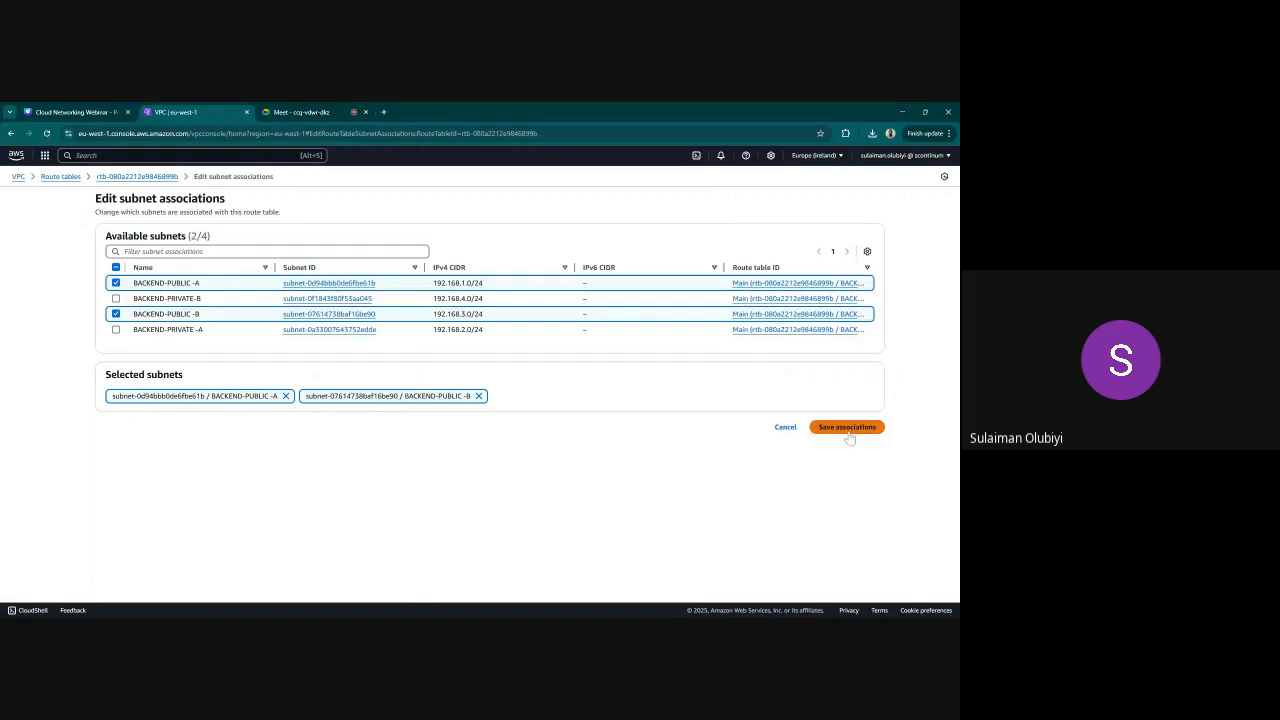
click(847, 432)
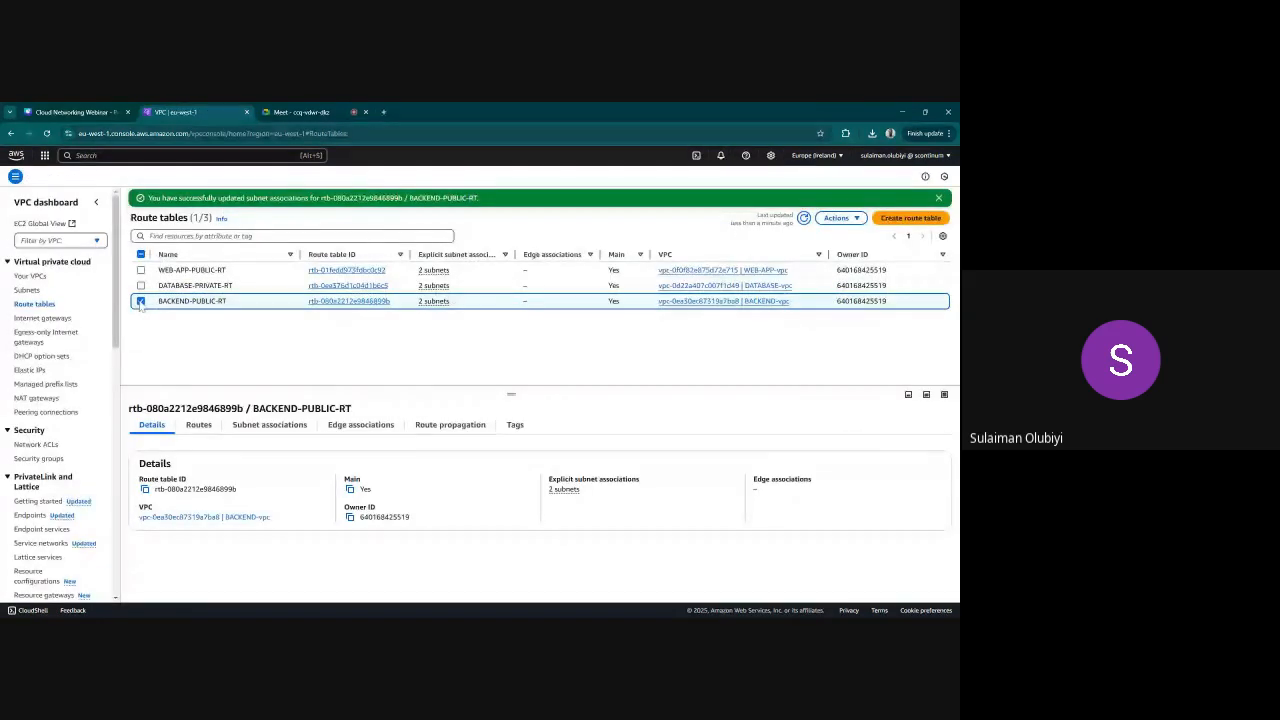
Create a route table named WEB-APP-PRIVATE-RT in the WEB-APP-vpc
click(195, 302)
click(907, 218)
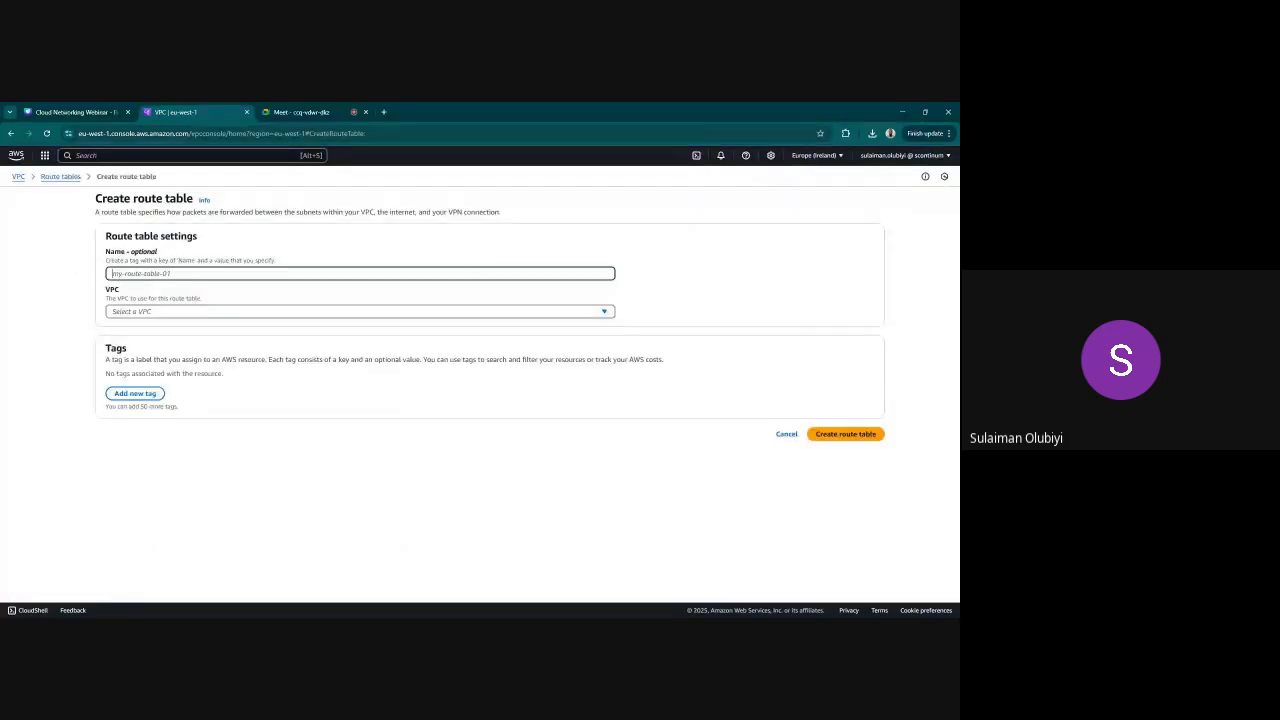
text(WEV)
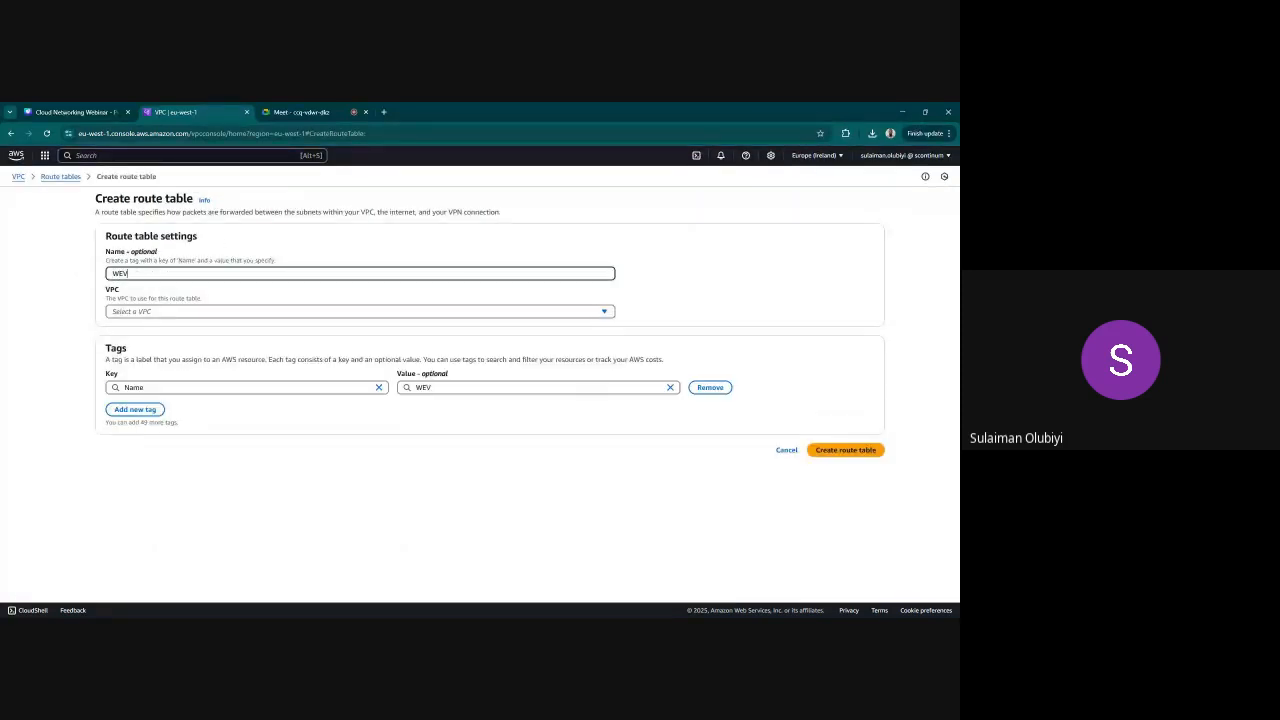
text(-APP)
text(APP)
text(-PRIVATE-RT)
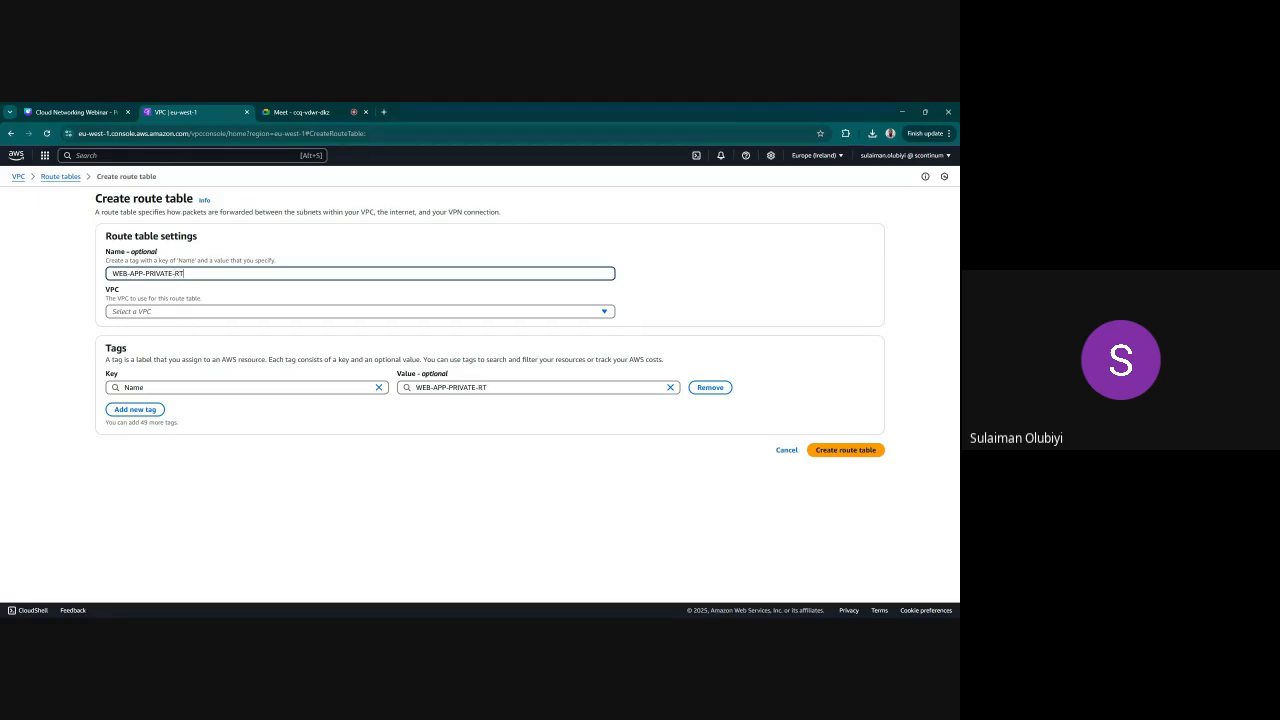
click(192, 312)
click(200, 343)
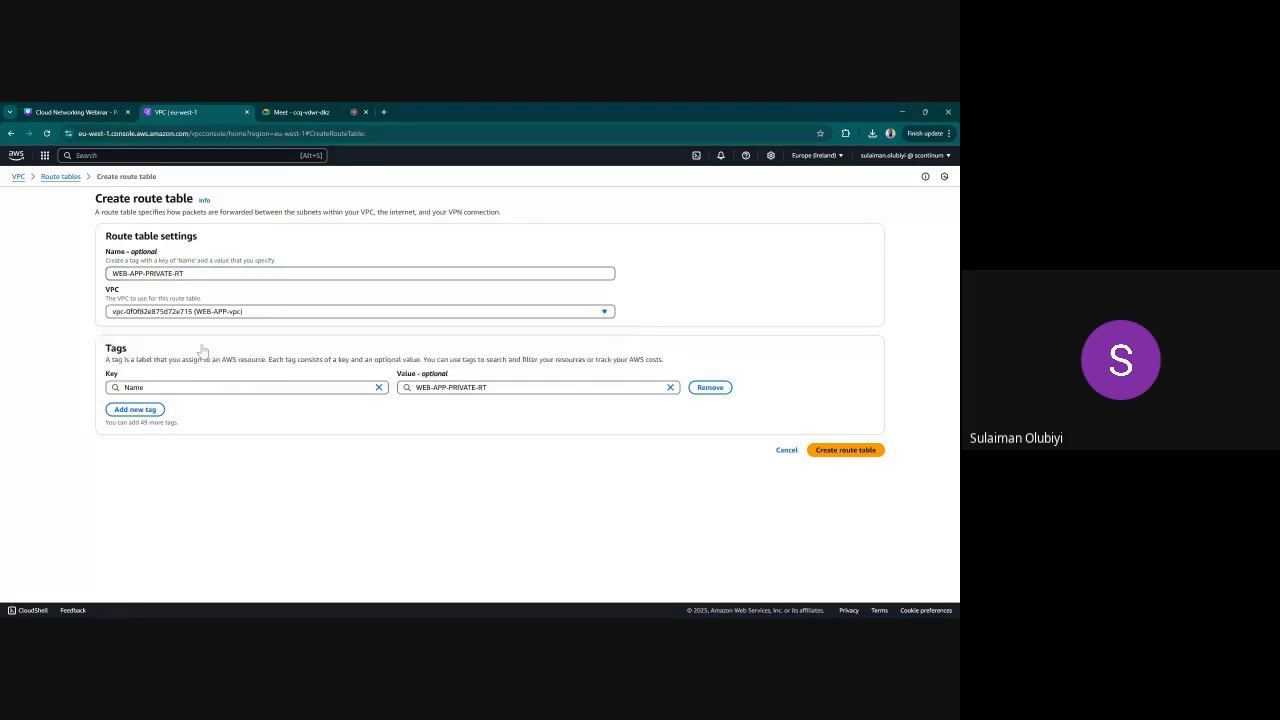
click(860, 456)
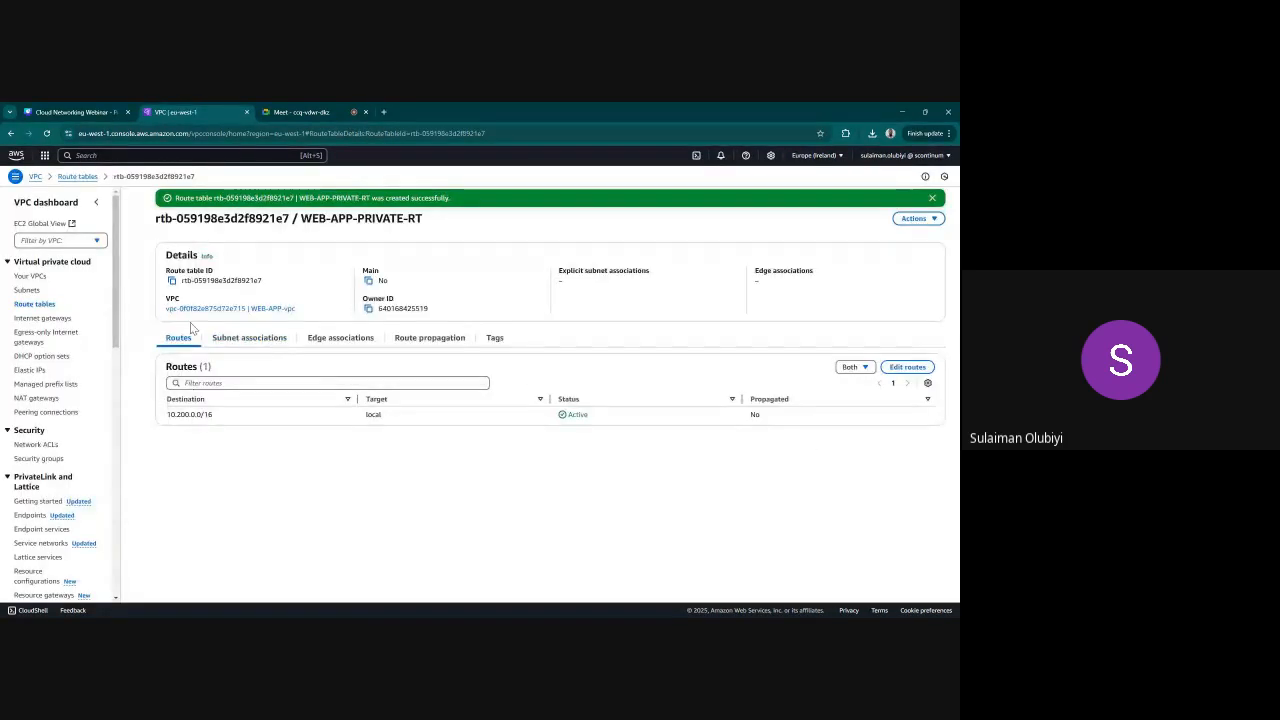
Create a route table named BACKEND-PRIVATE-RT in the BACKEND-vpc
click(35, 303)
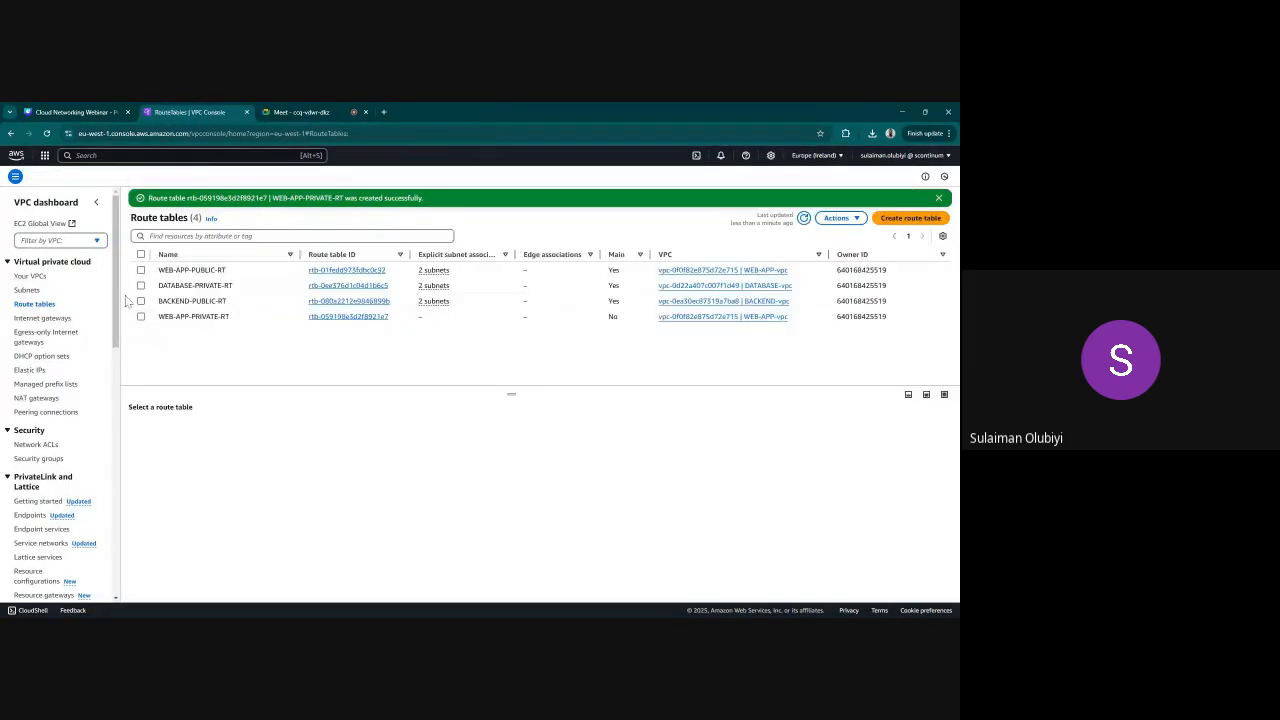
click(836, 218)
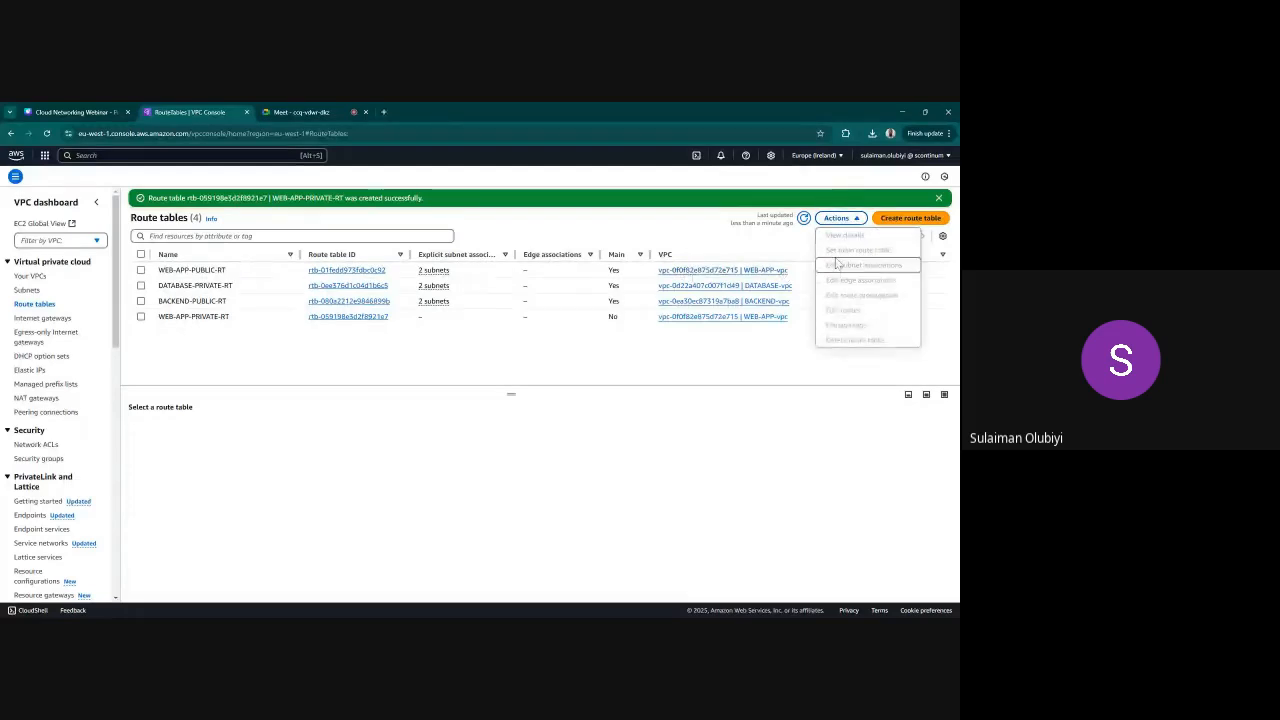
click(836, 218)
click(910, 218)
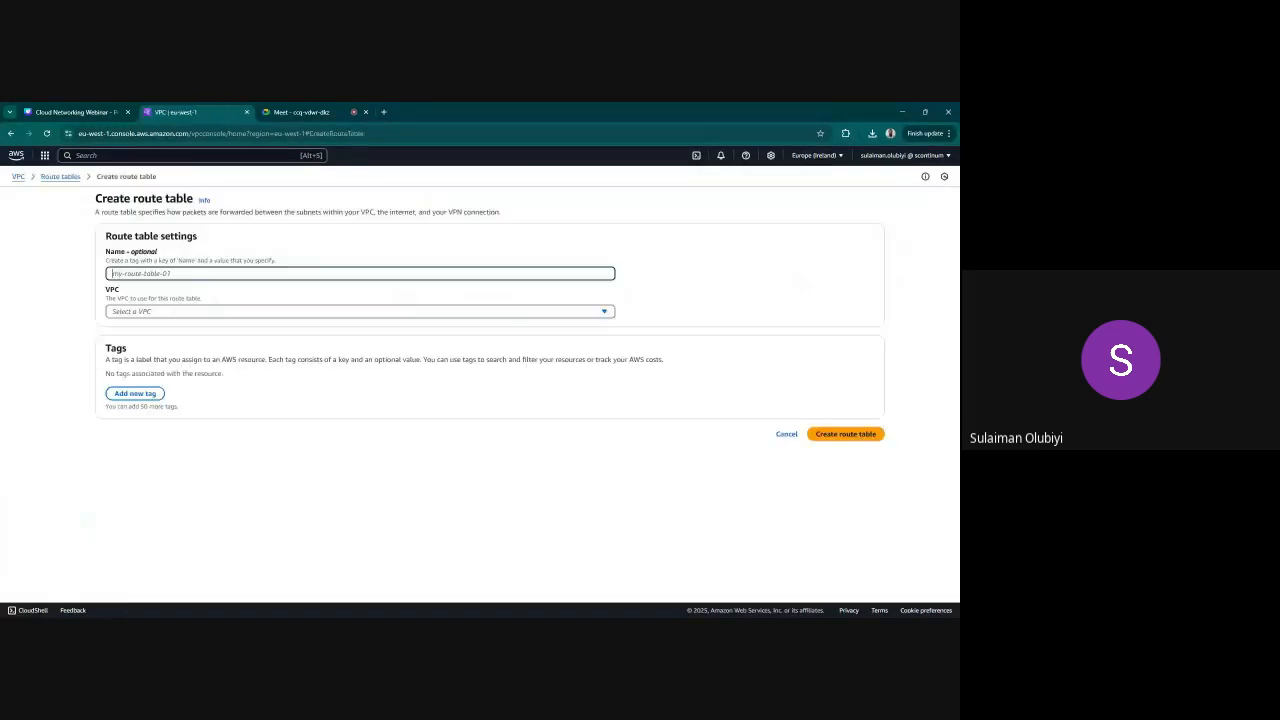
text(A)
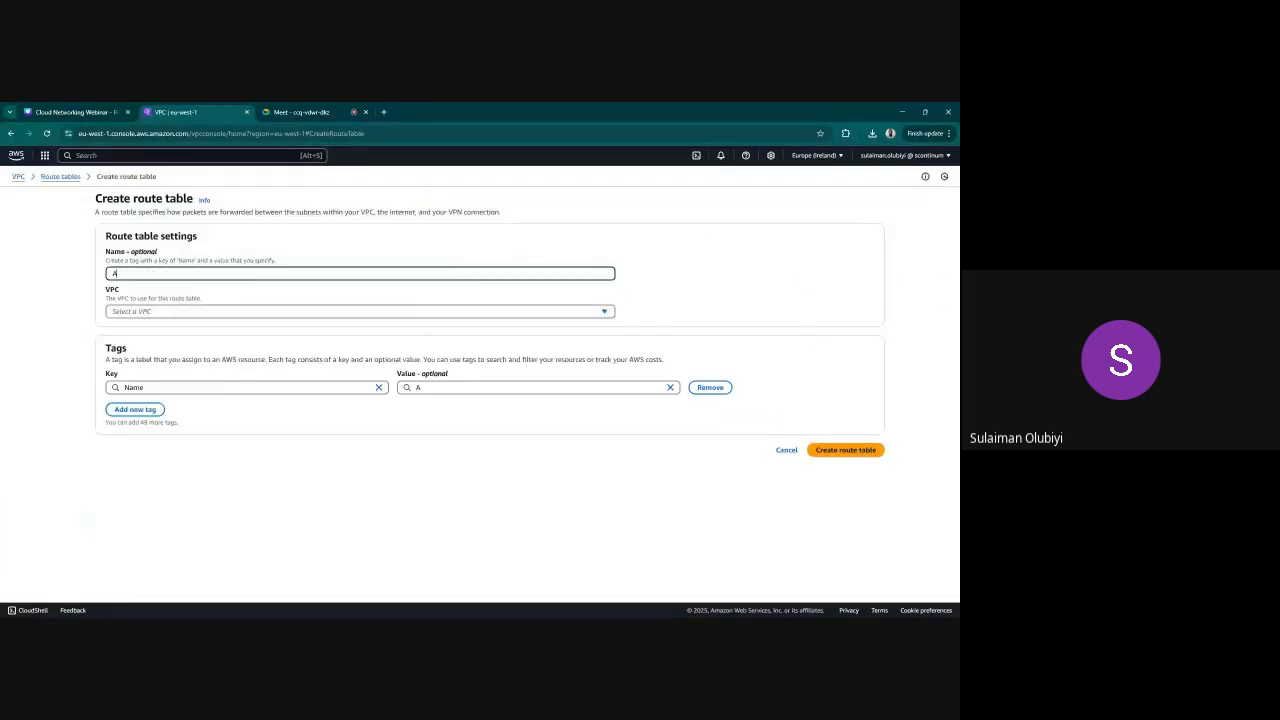
key(BackSpace)
text(BACKEBD)
text(ND-P)
text(RIVATE-RT)
click(206, 311)
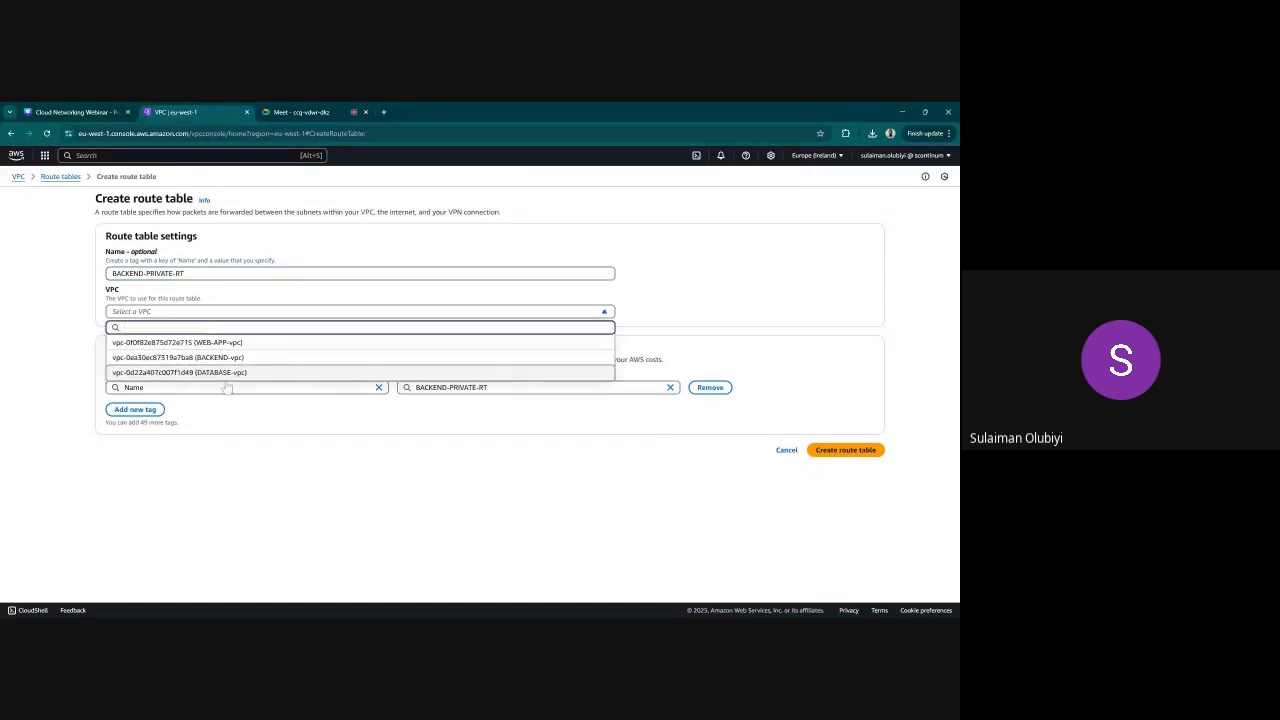
click(224, 358)
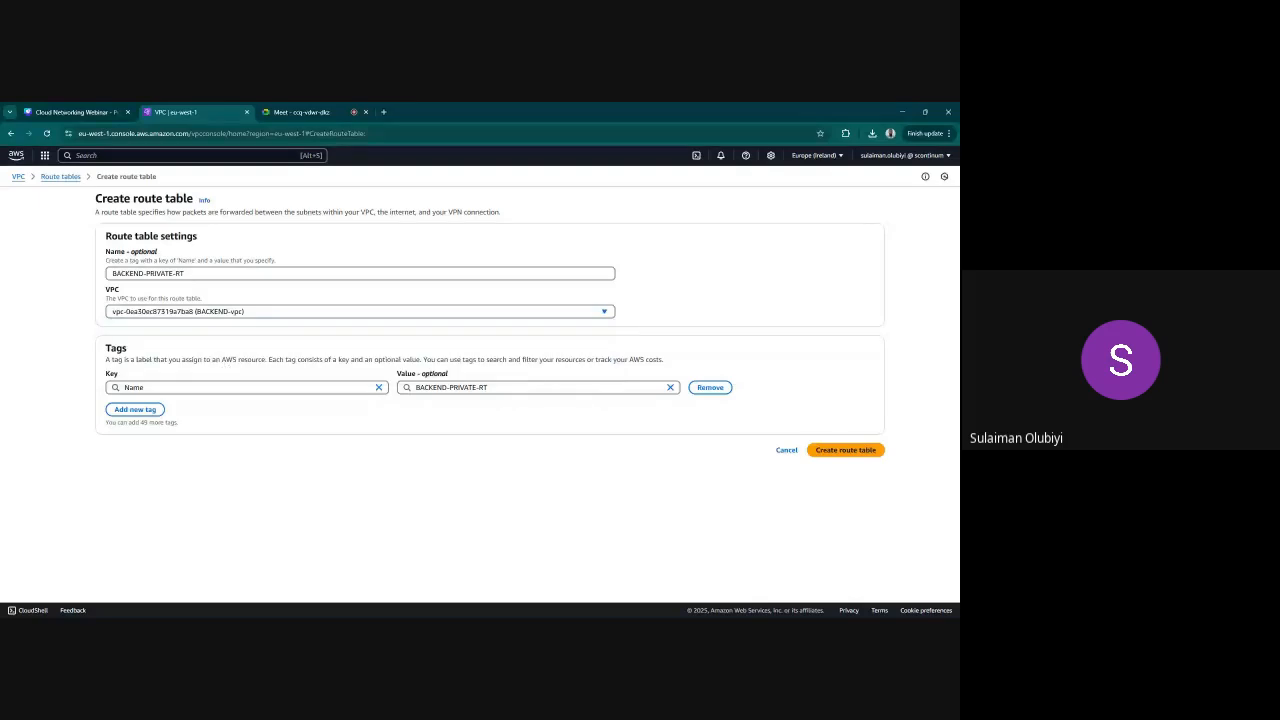
click(839, 451)
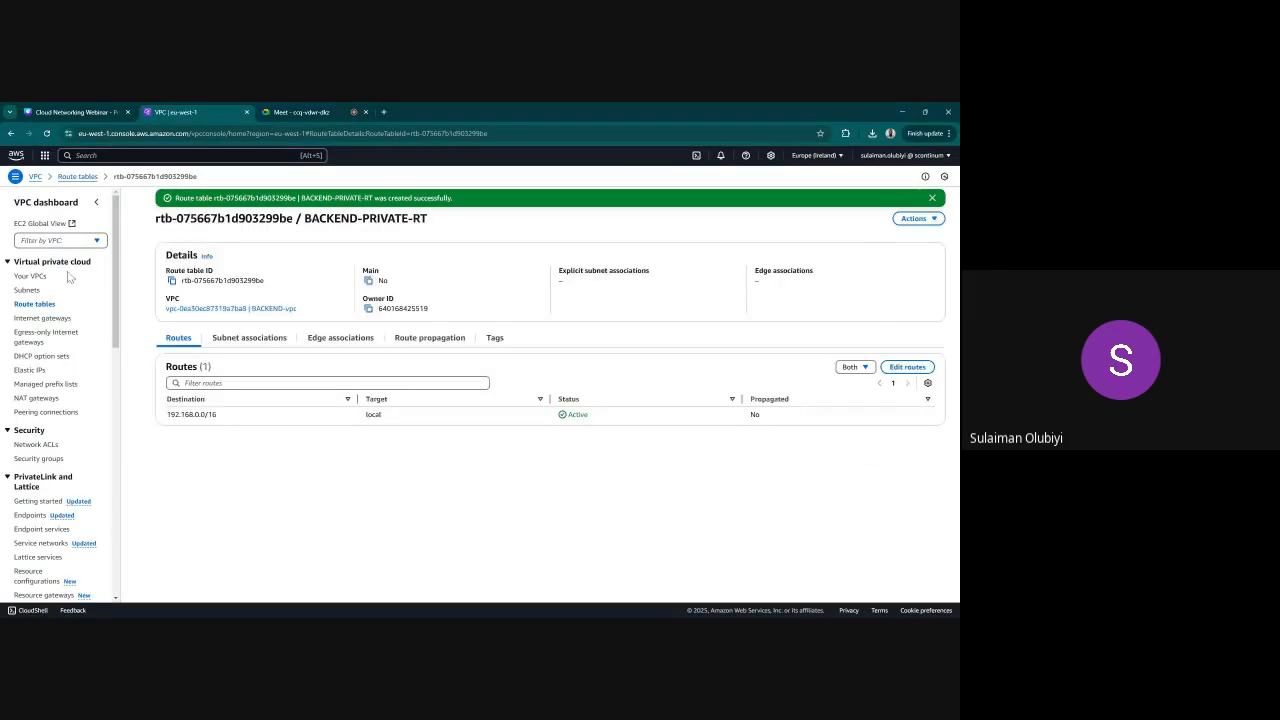
Associate the BACKEND-PRIVATE -A and BACKEND-PRIVATE-B subnets explicitly with the BACKEND-PRIVATE-RT route table
click(246, 339)
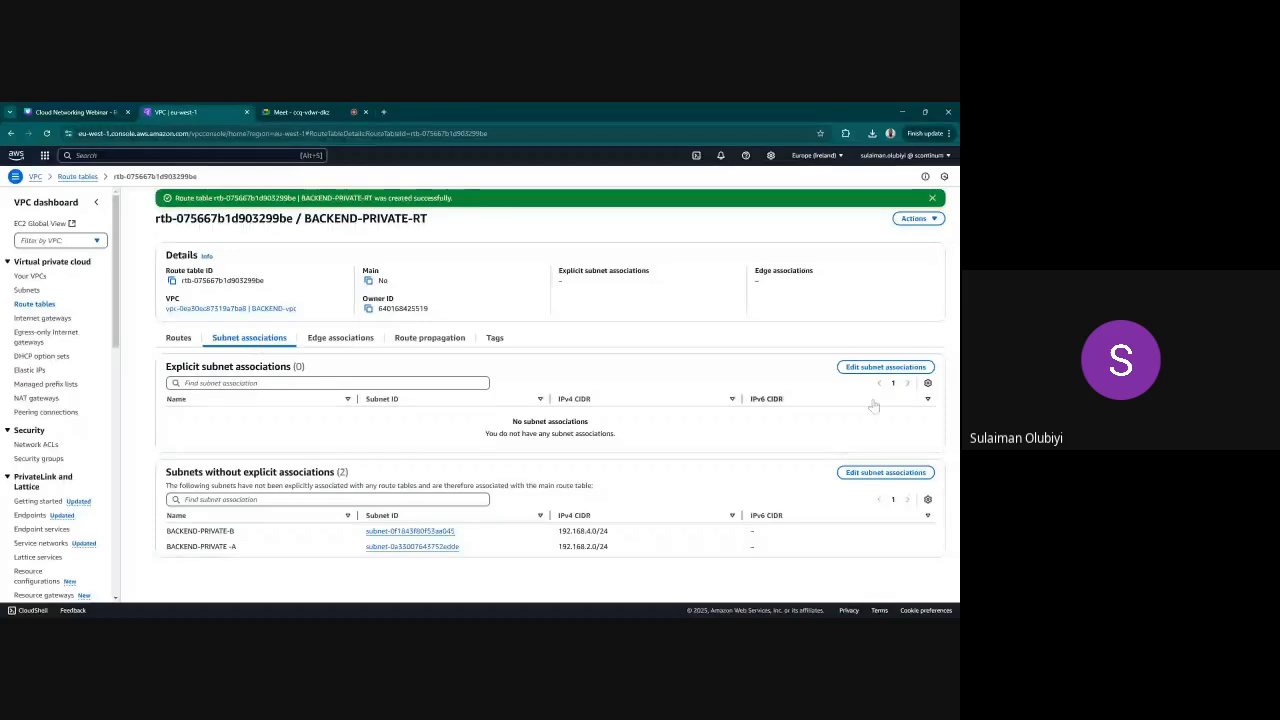
click(872, 368)
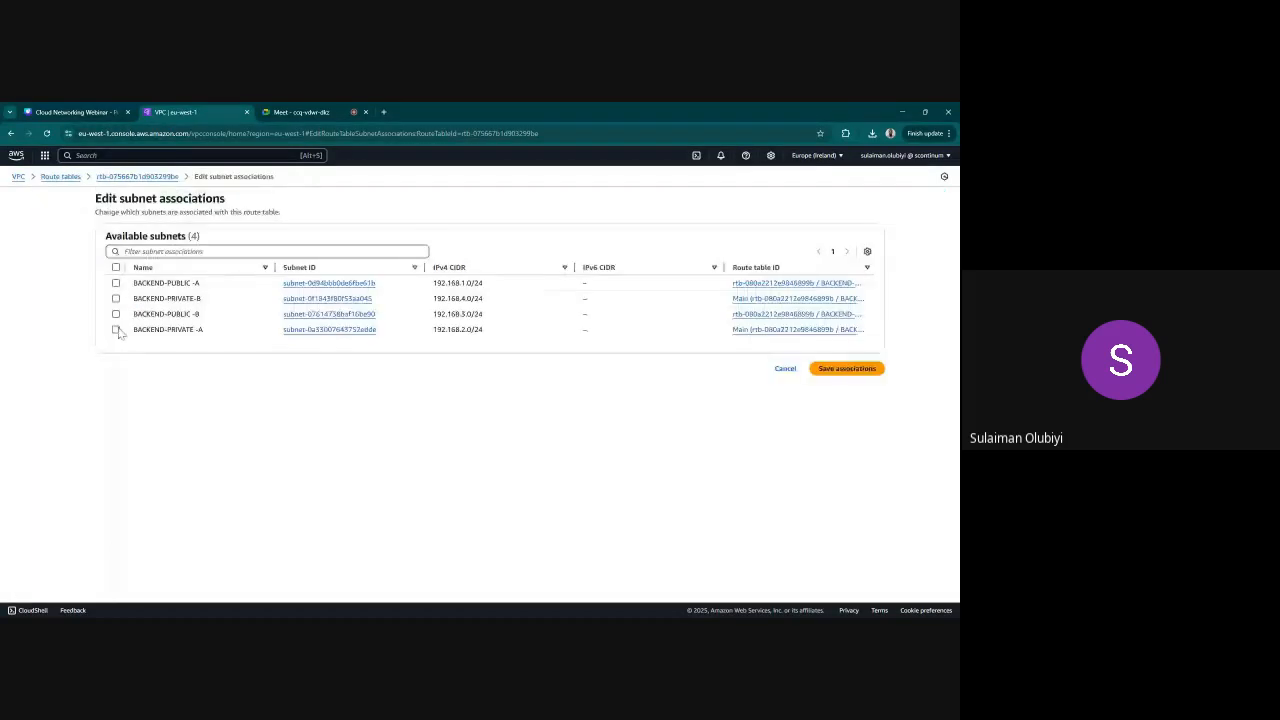
click(115, 329)
click(116, 299)
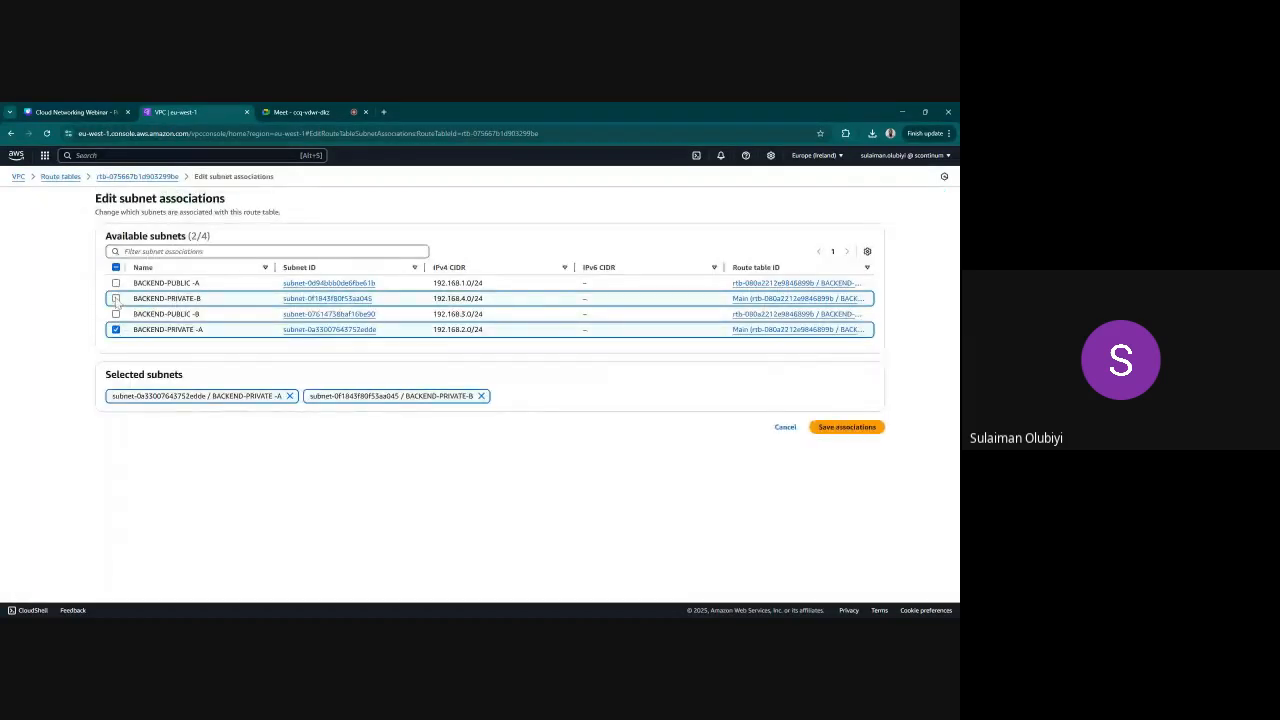
click(836, 429)
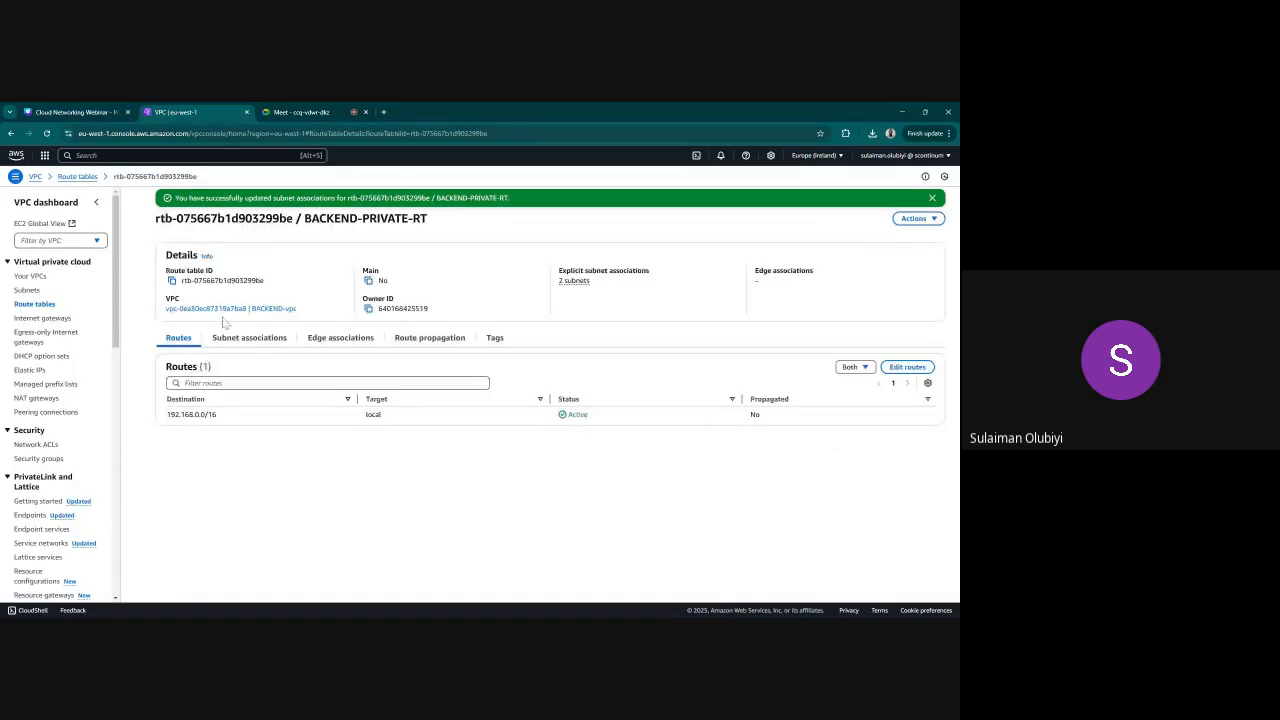
Associate the WEB-APP-PRIVATE-A and WEB-APP-PRIVATE-B subnets explicitly with the WEB-APP-PRIVATE-RT route table
click(36, 303)
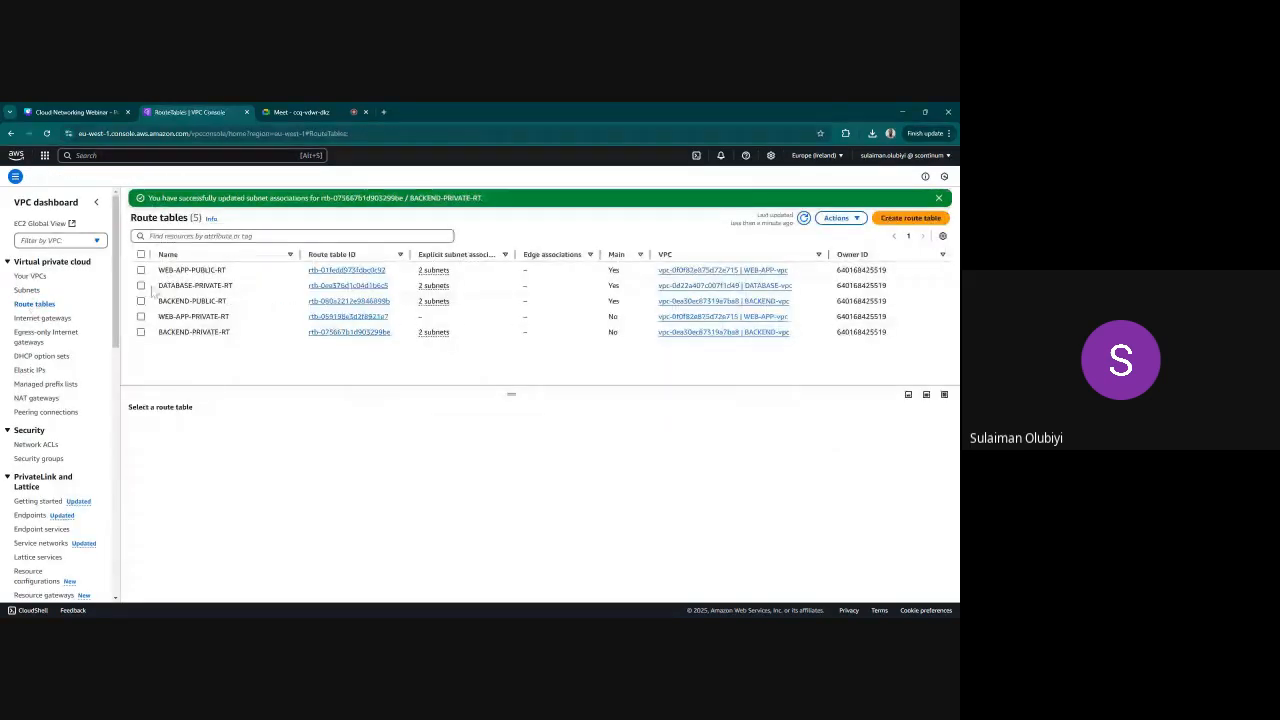
click(141, 316)
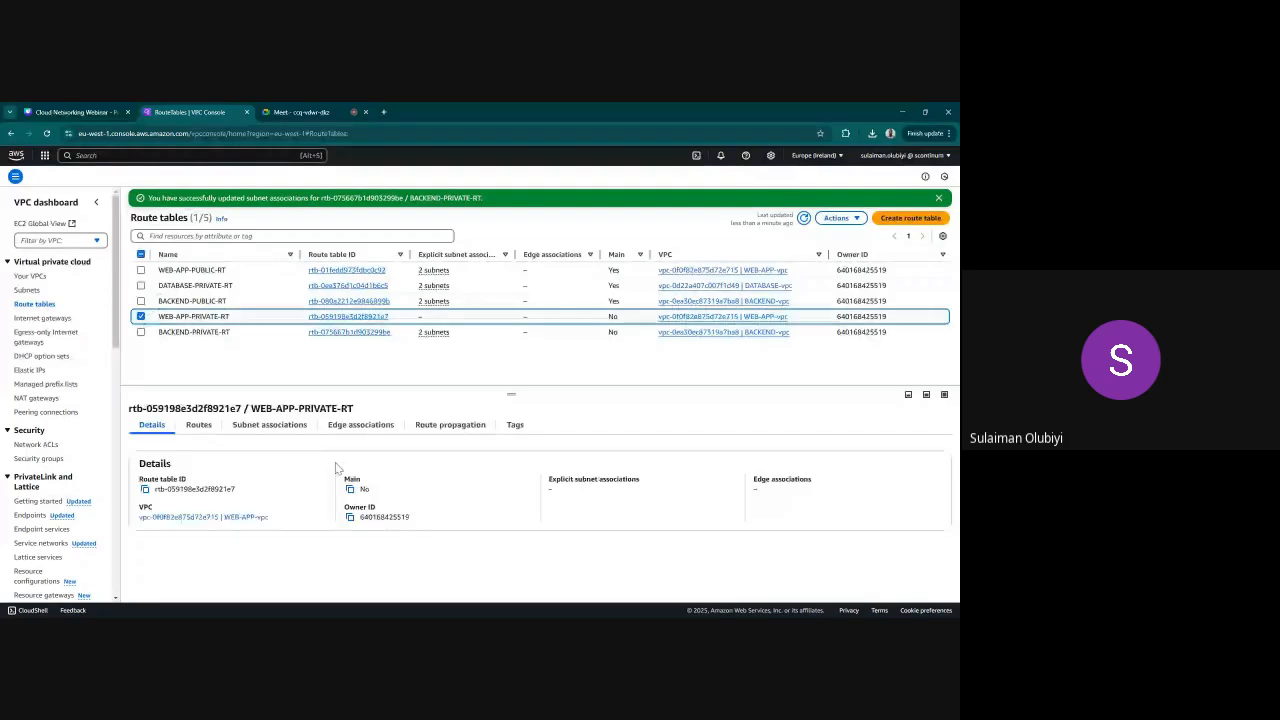
click(198, 424)
click(269, 424)
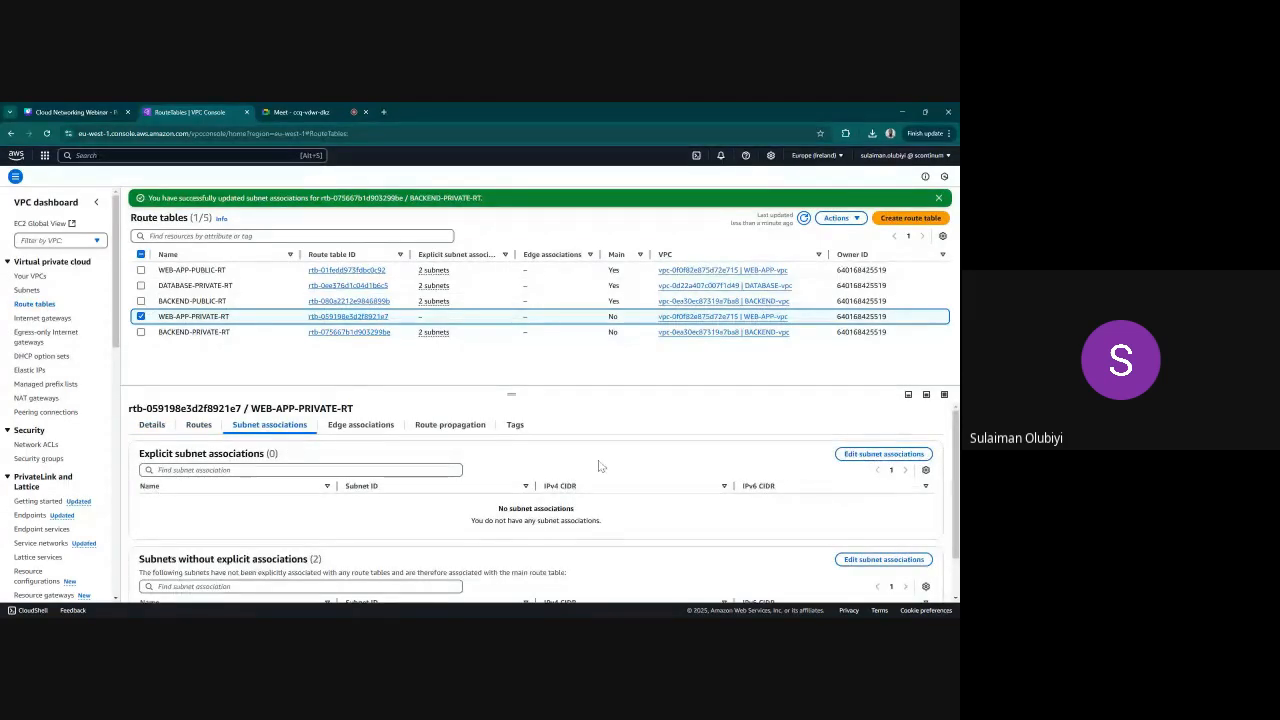
click(880, 455)
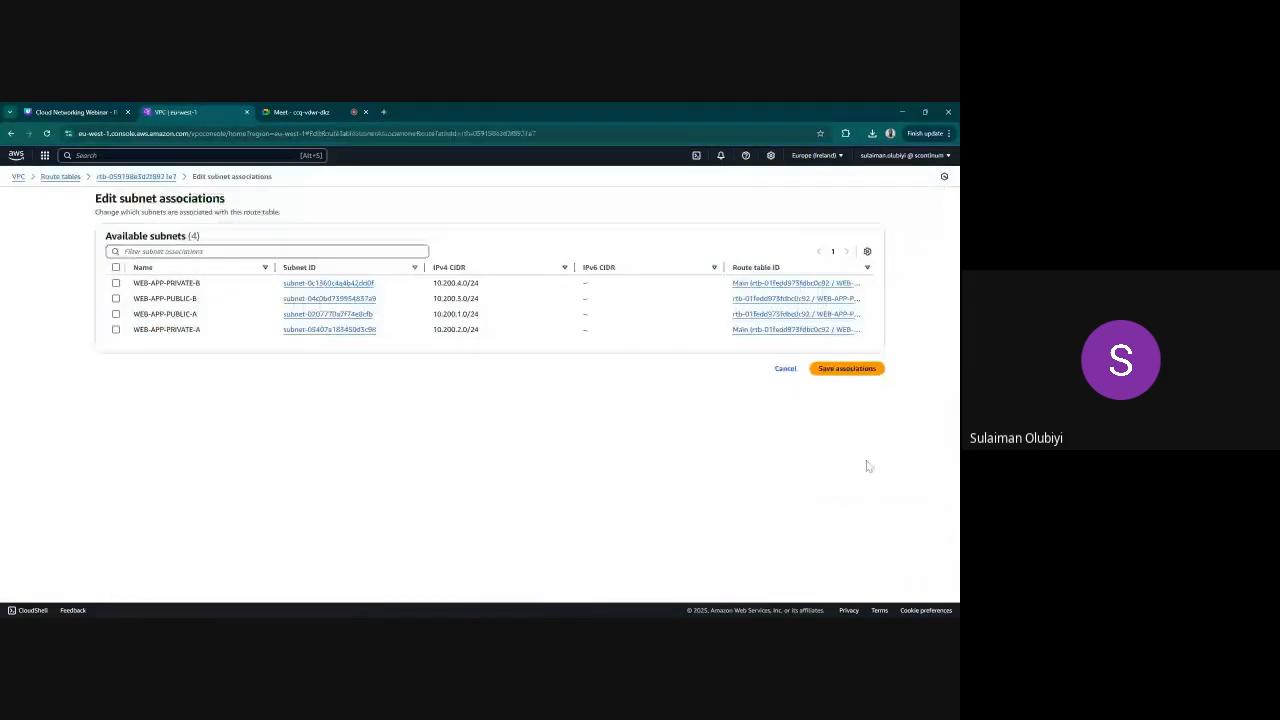
click(116, 283)
click(117, 330)
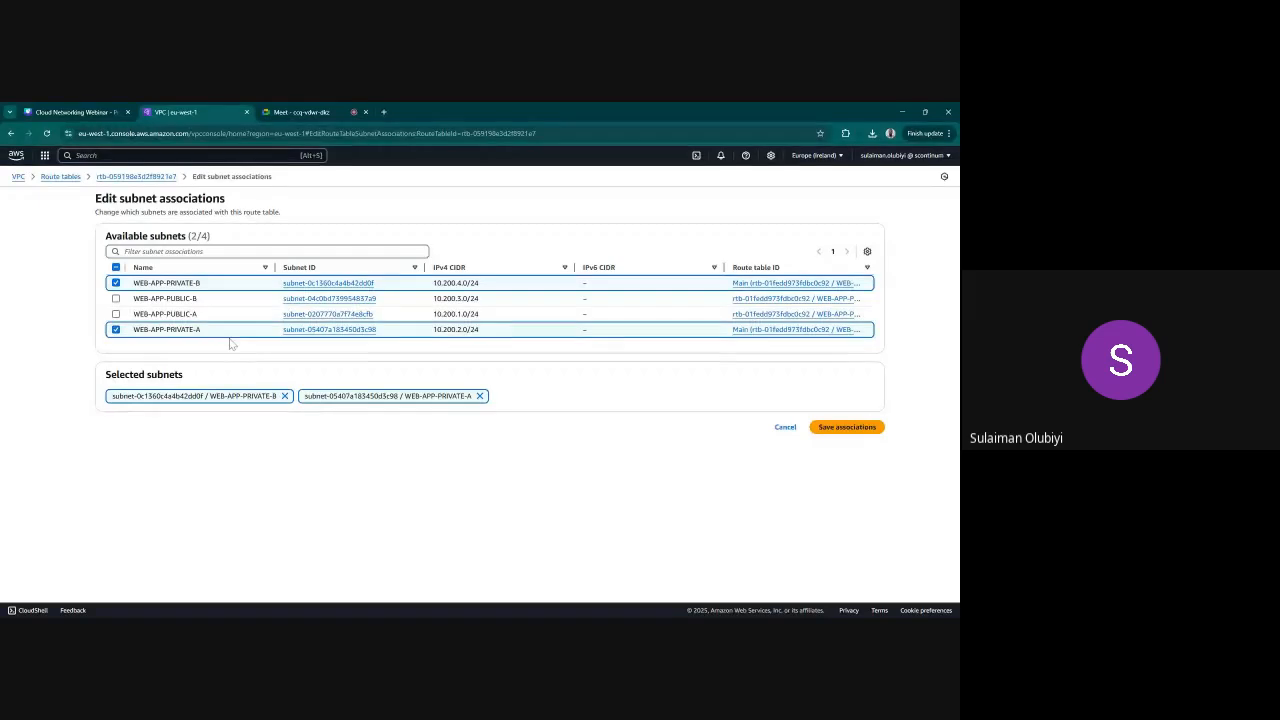
click(830, 428)
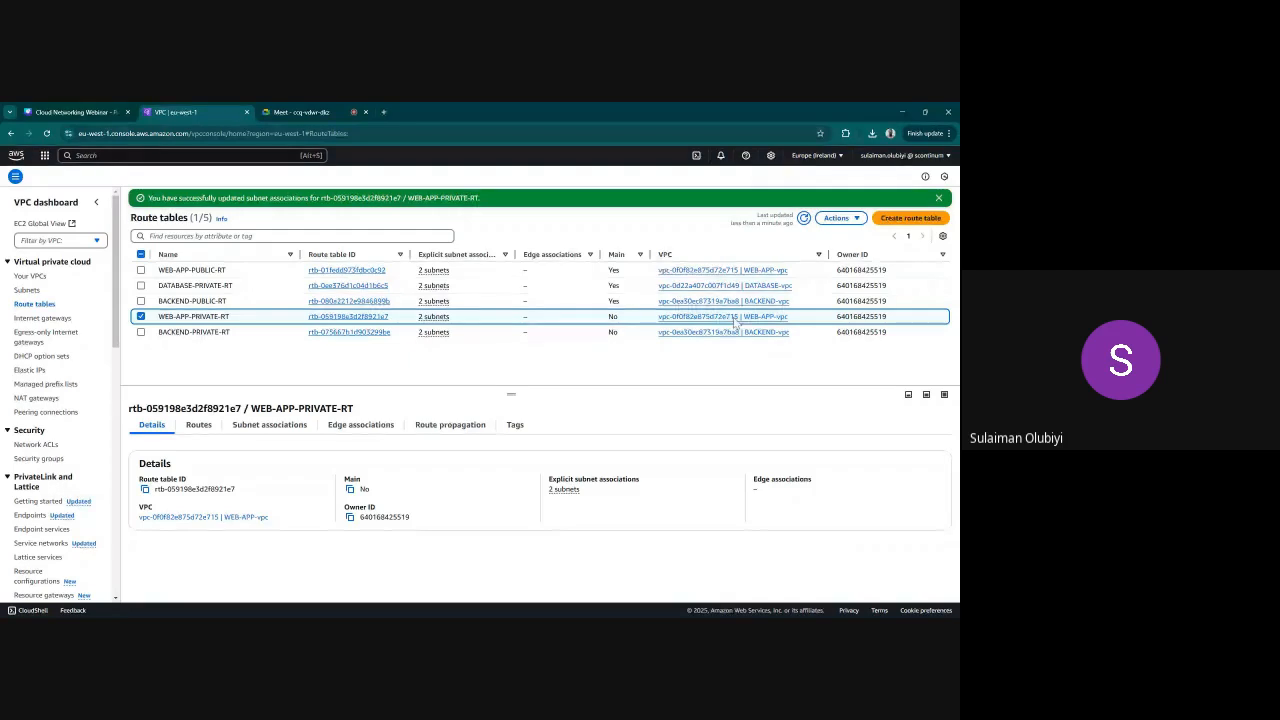
Add a 0.0.0.0/0 route targeting the Internet Gateway igw-0197d05fb8bdad44a to the WEB-APP-PUBLIC-RT route table and save it
click(200, 316)
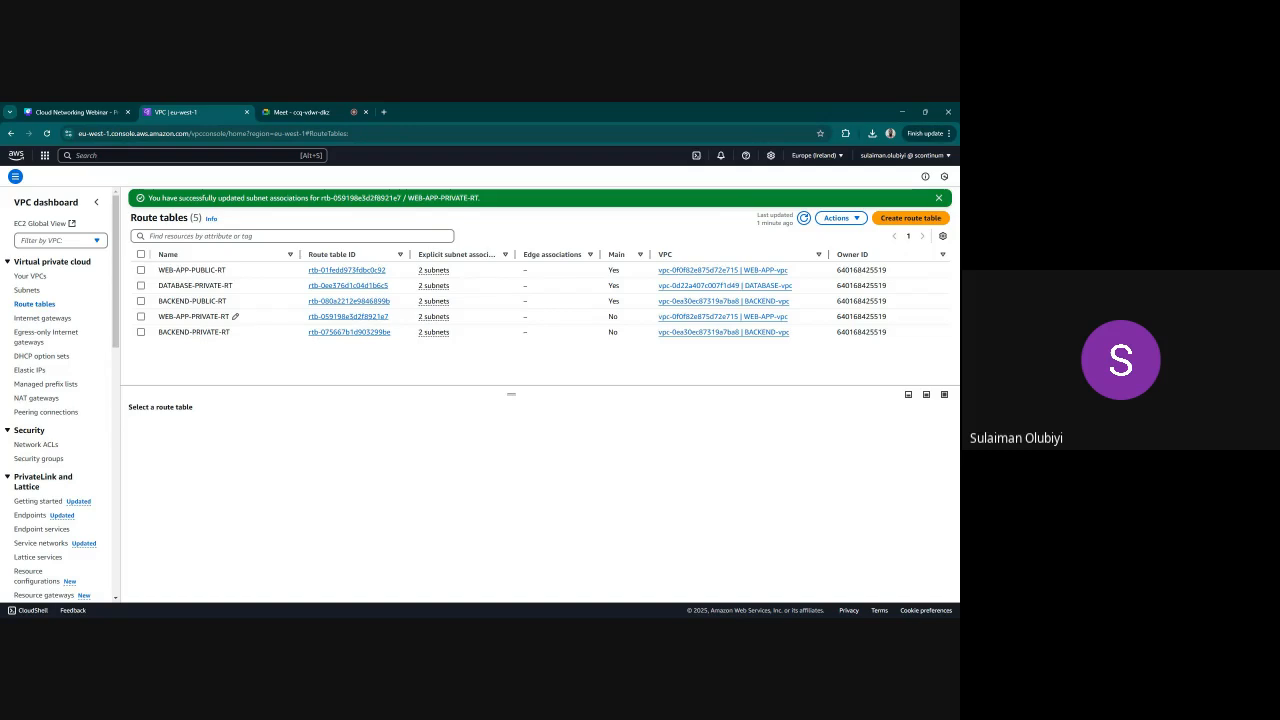
click(141, 270)
click(196, 426)
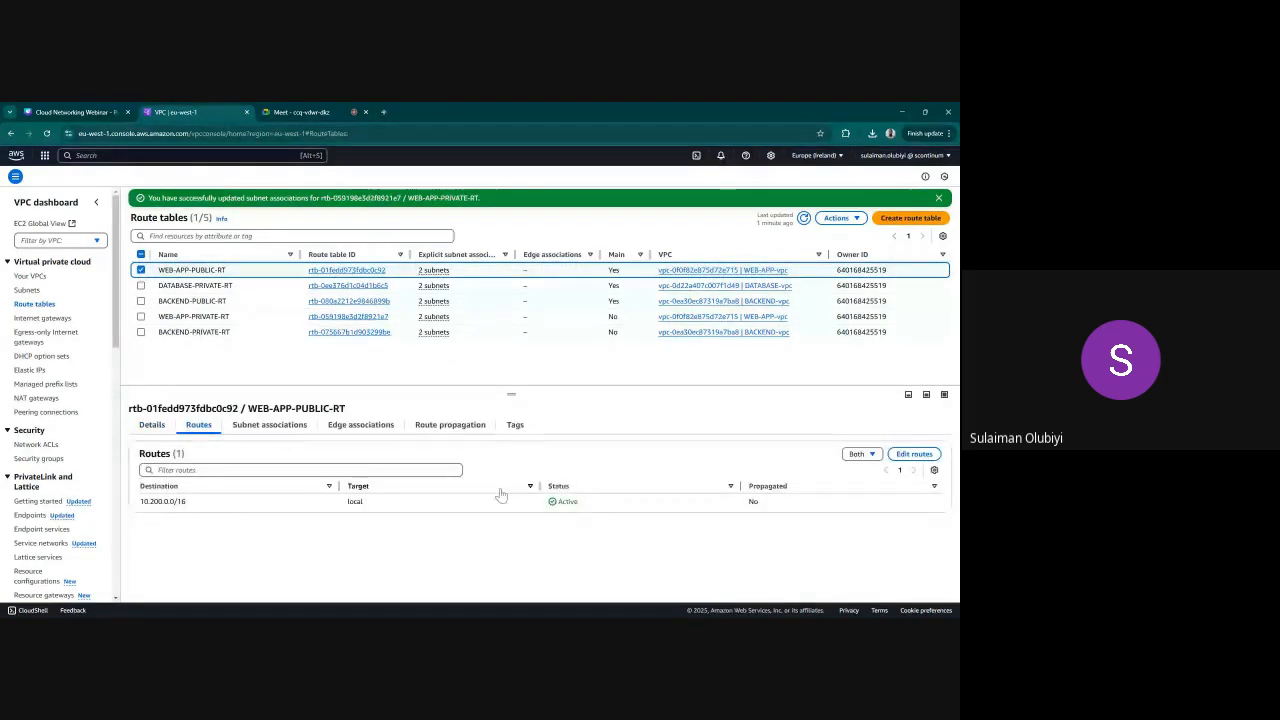
click(914, 453)
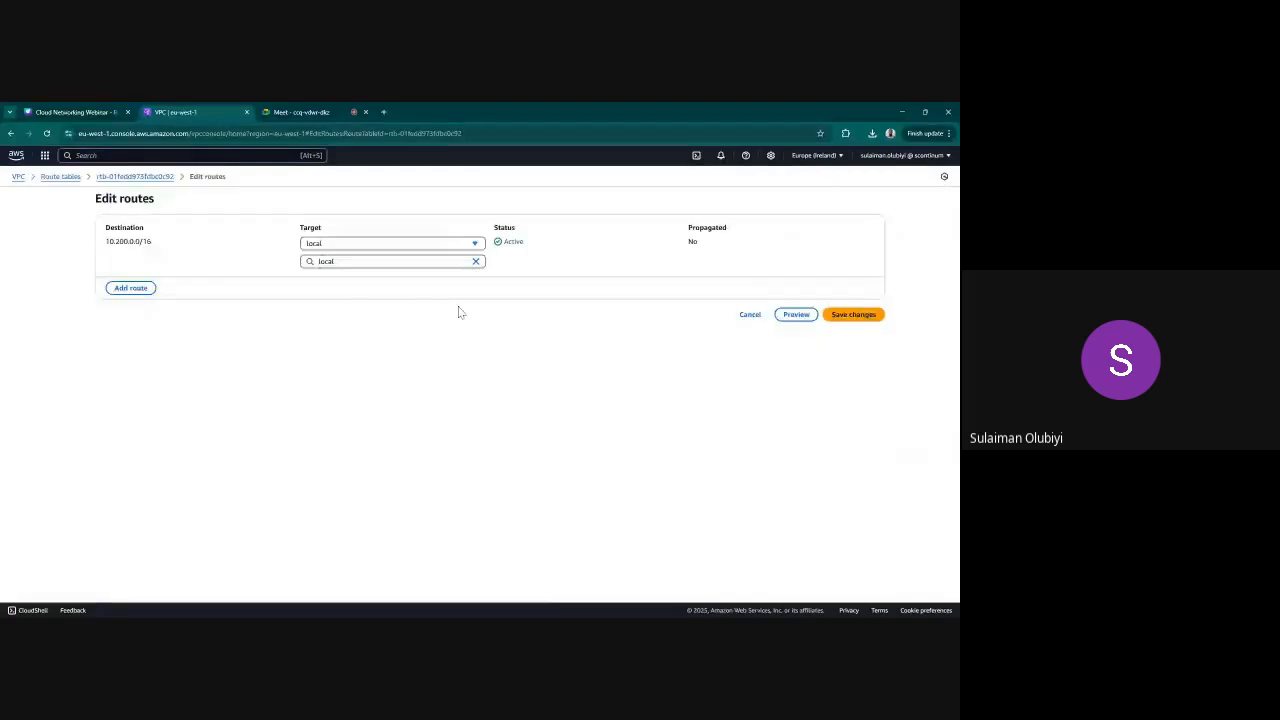
click(140, 287)
click(150, 279)
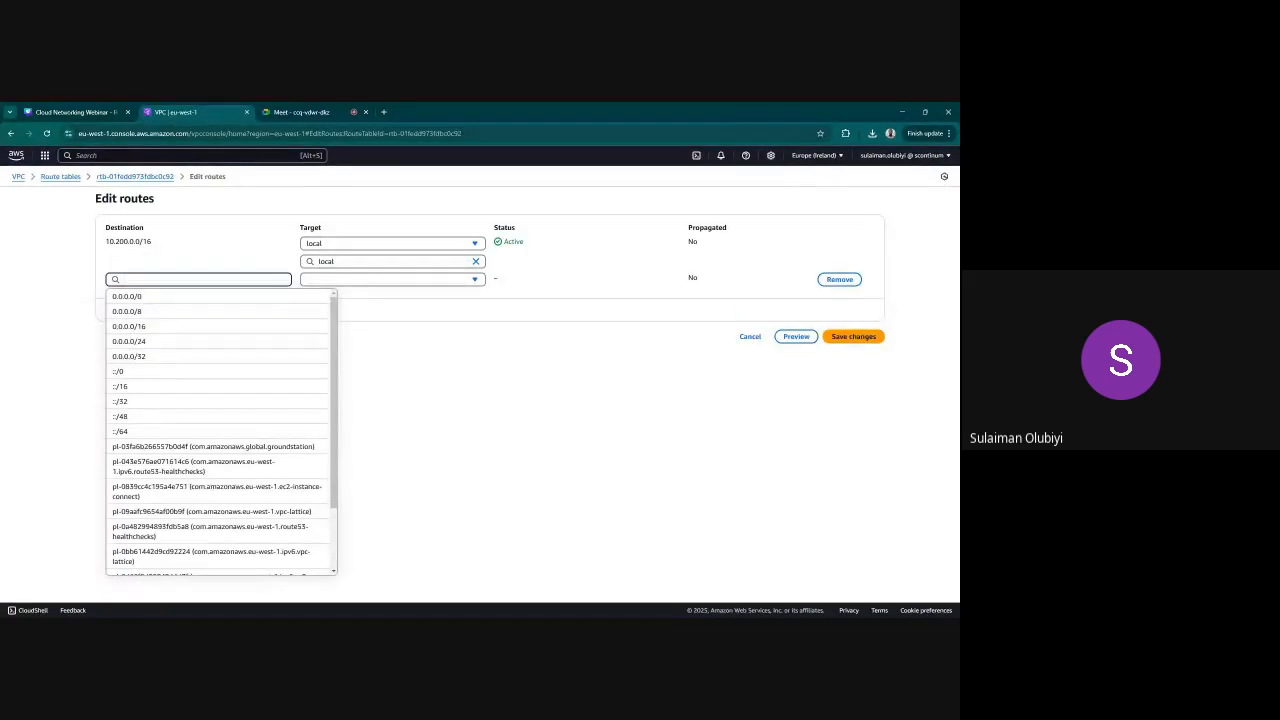
click(163, 297)
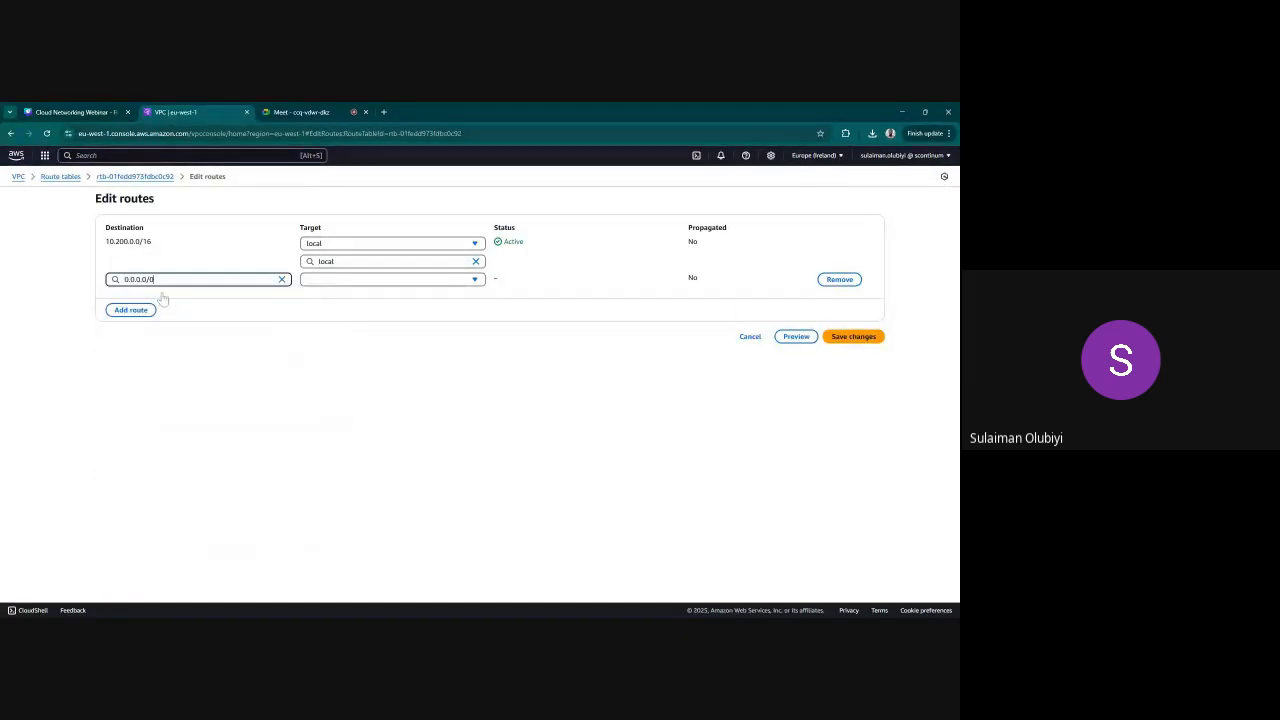
click(355, 281)
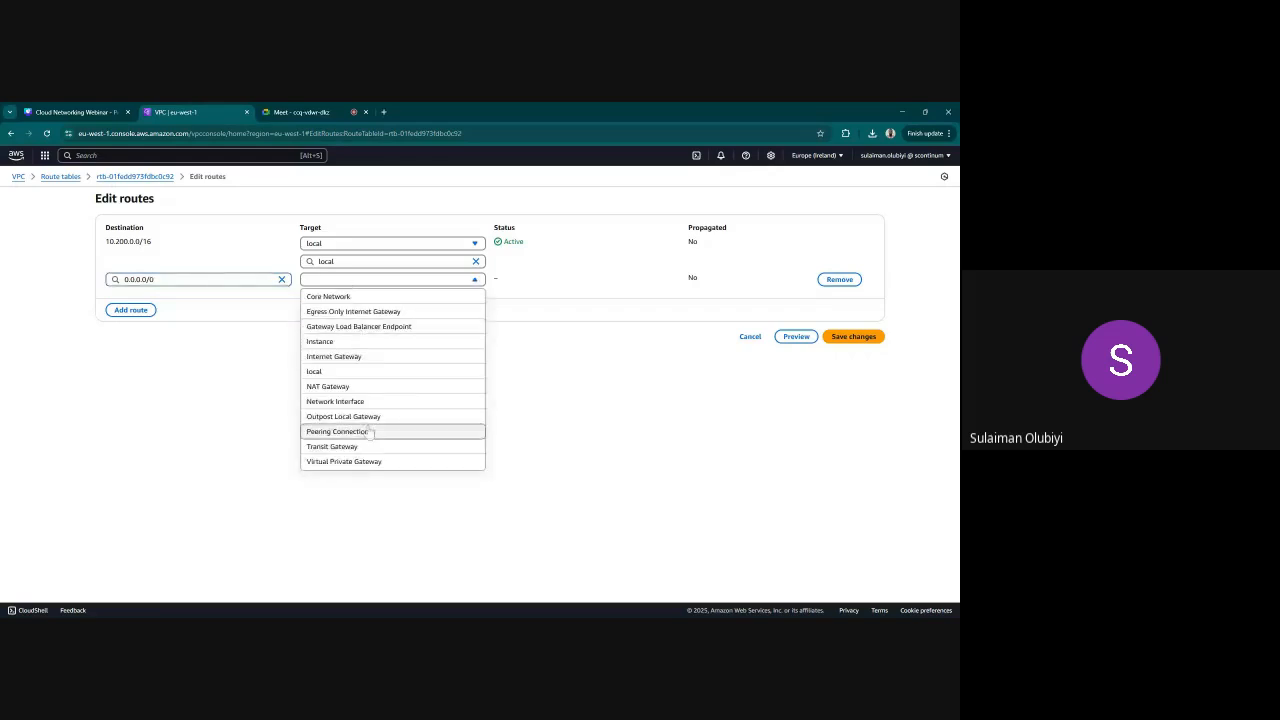
click(345, 357)
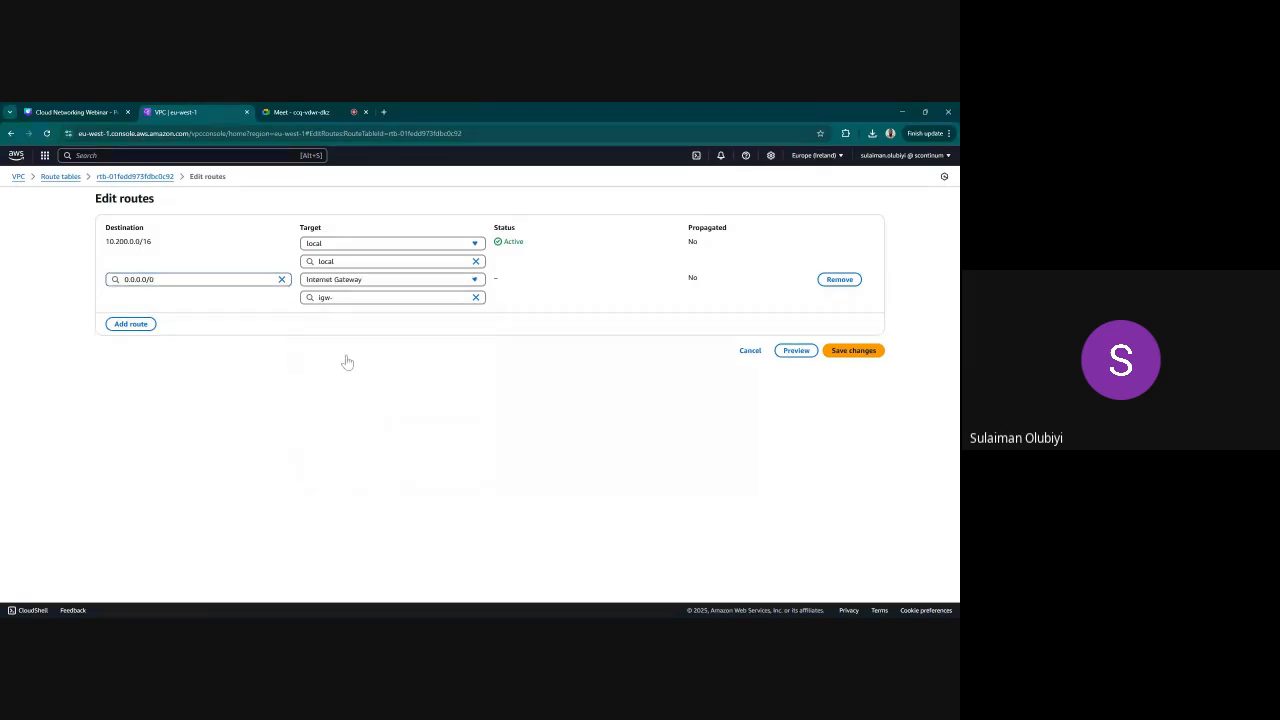
click(400, 331)
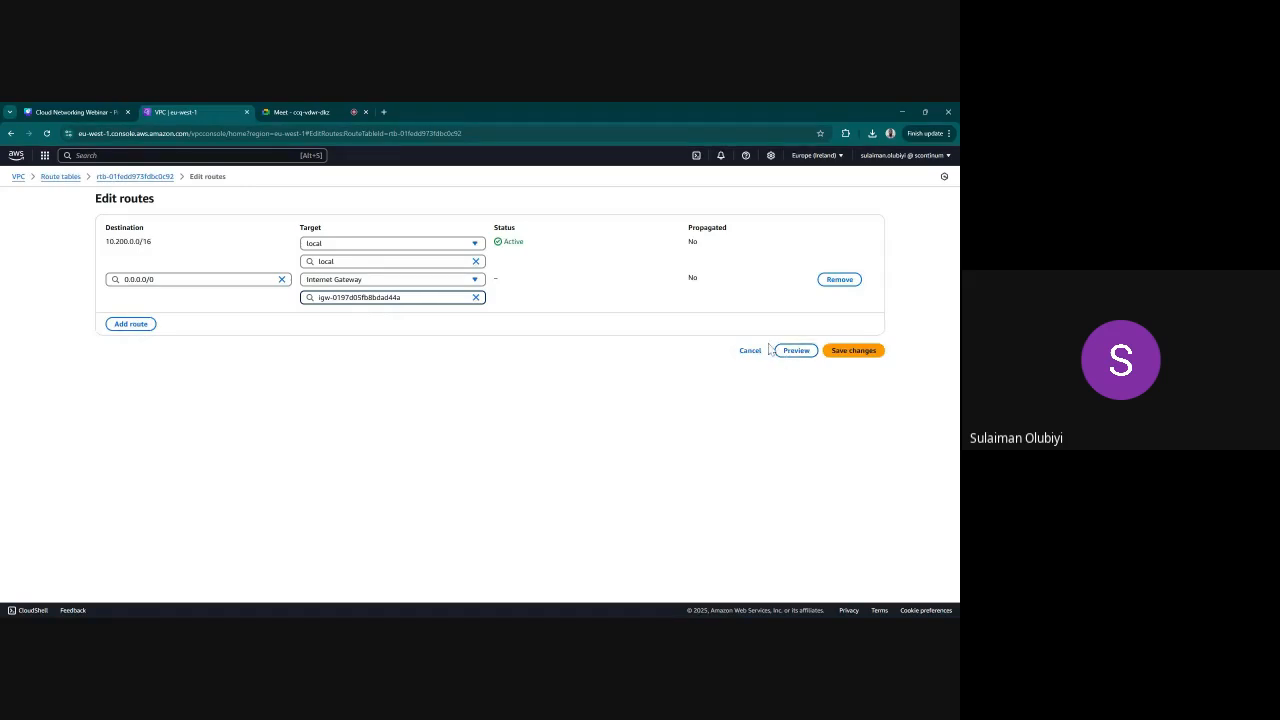
click(849, 349)
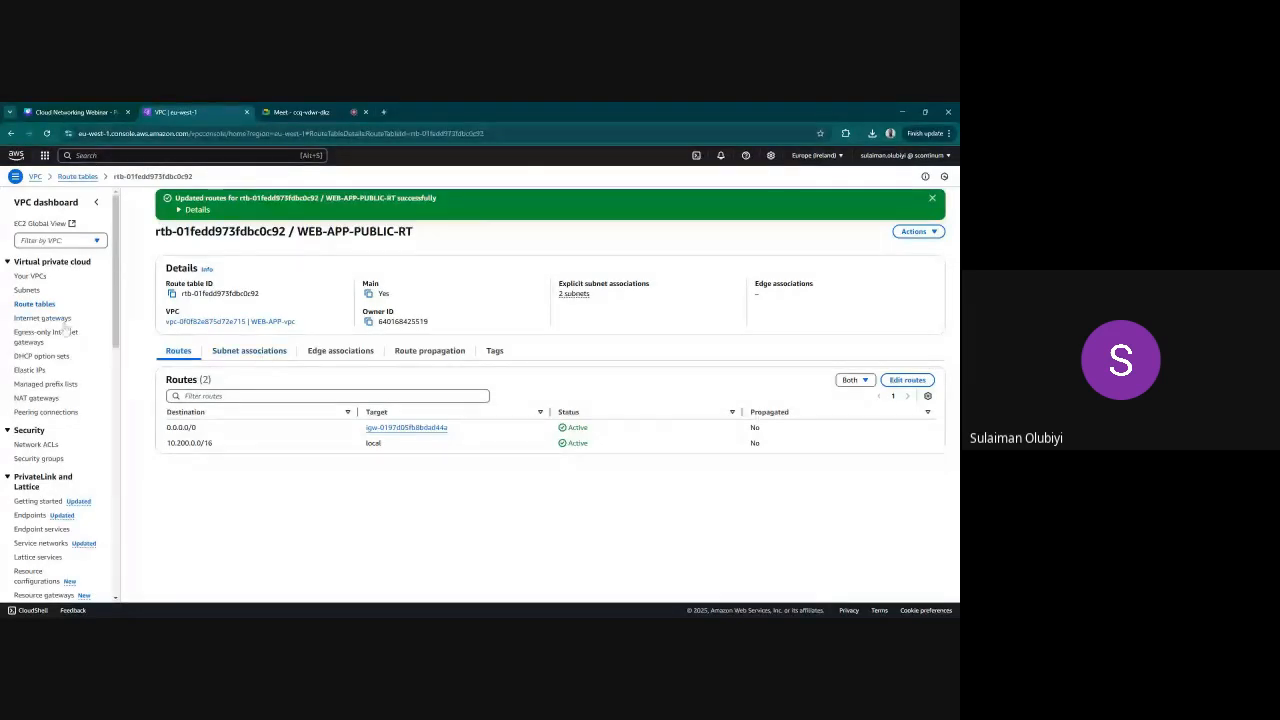
Add a 0.0.0.0/0 route targeting the BACKEND-igw Internet Gateway to the BACKEND-PUBLIC-RT route table and save it
click(35, 304)
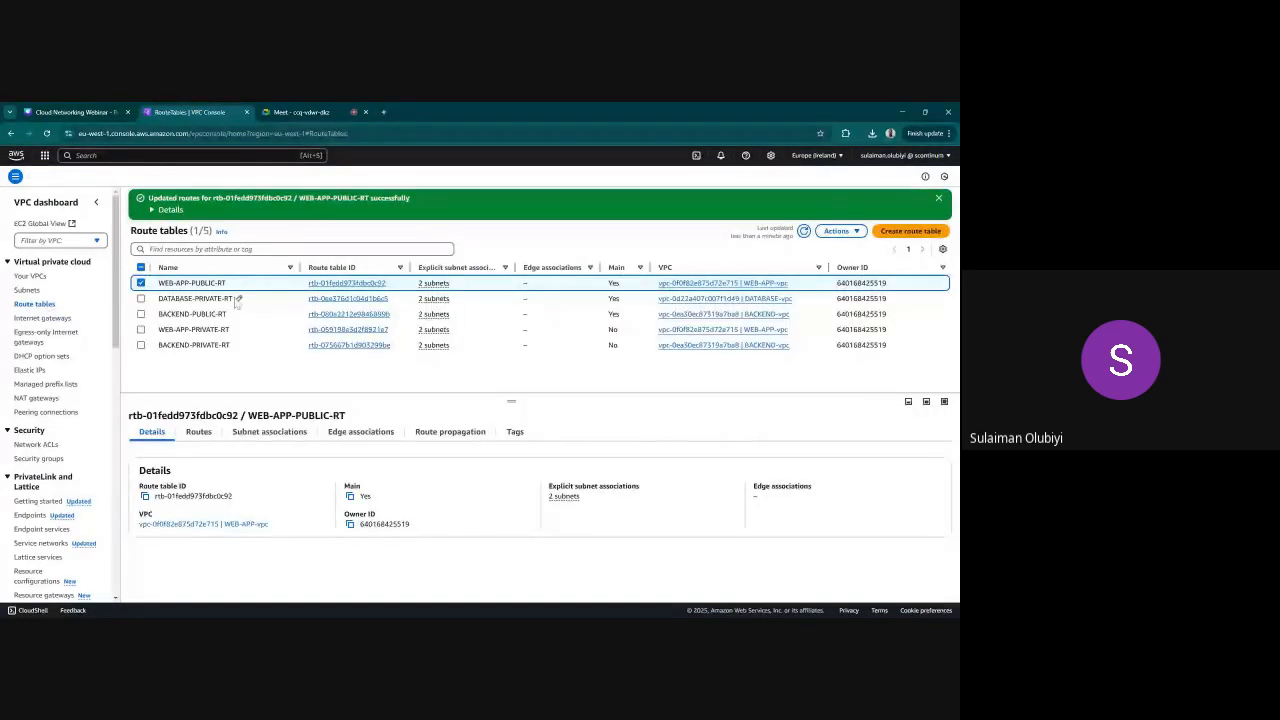
click(141, 284)
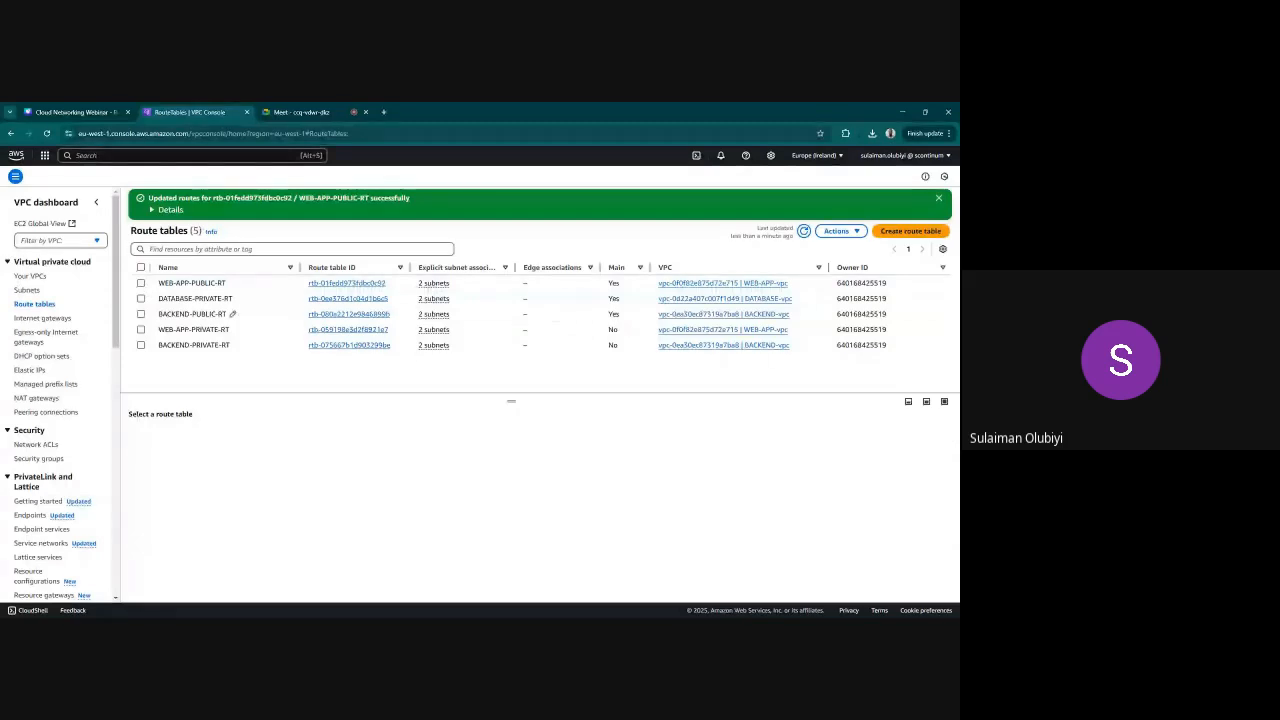
click(141, 314)
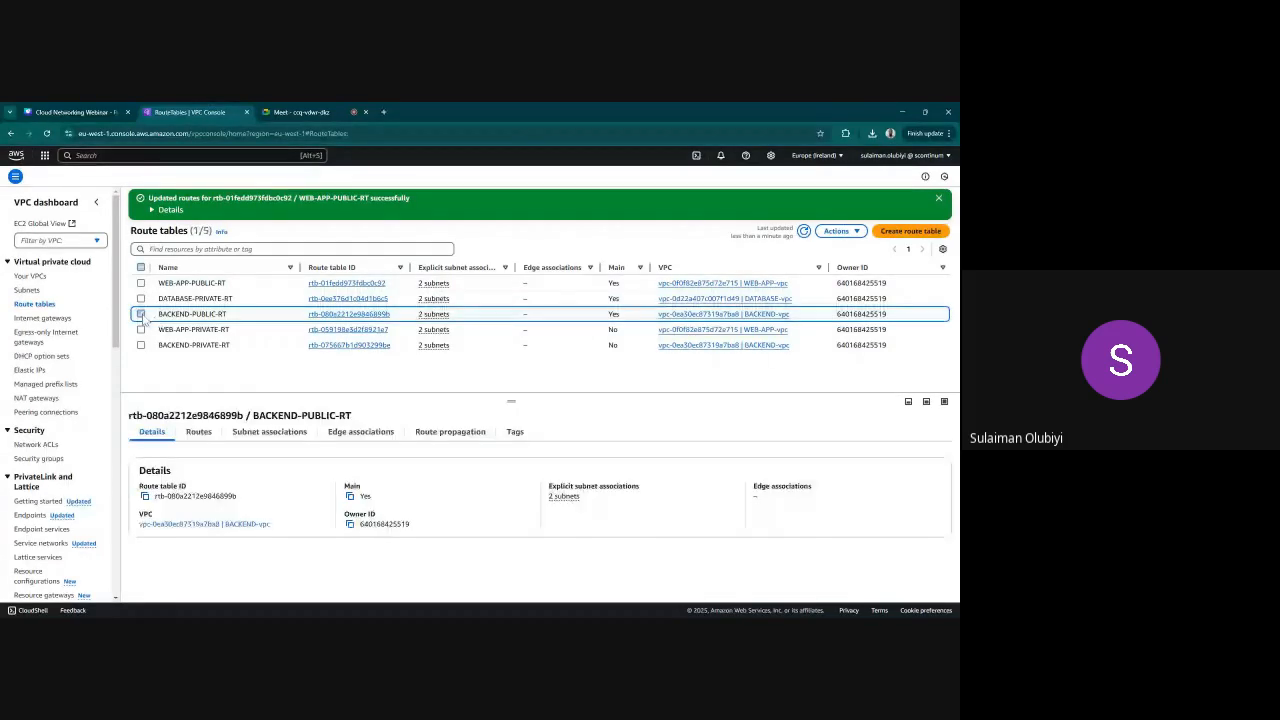
click(205, 436)
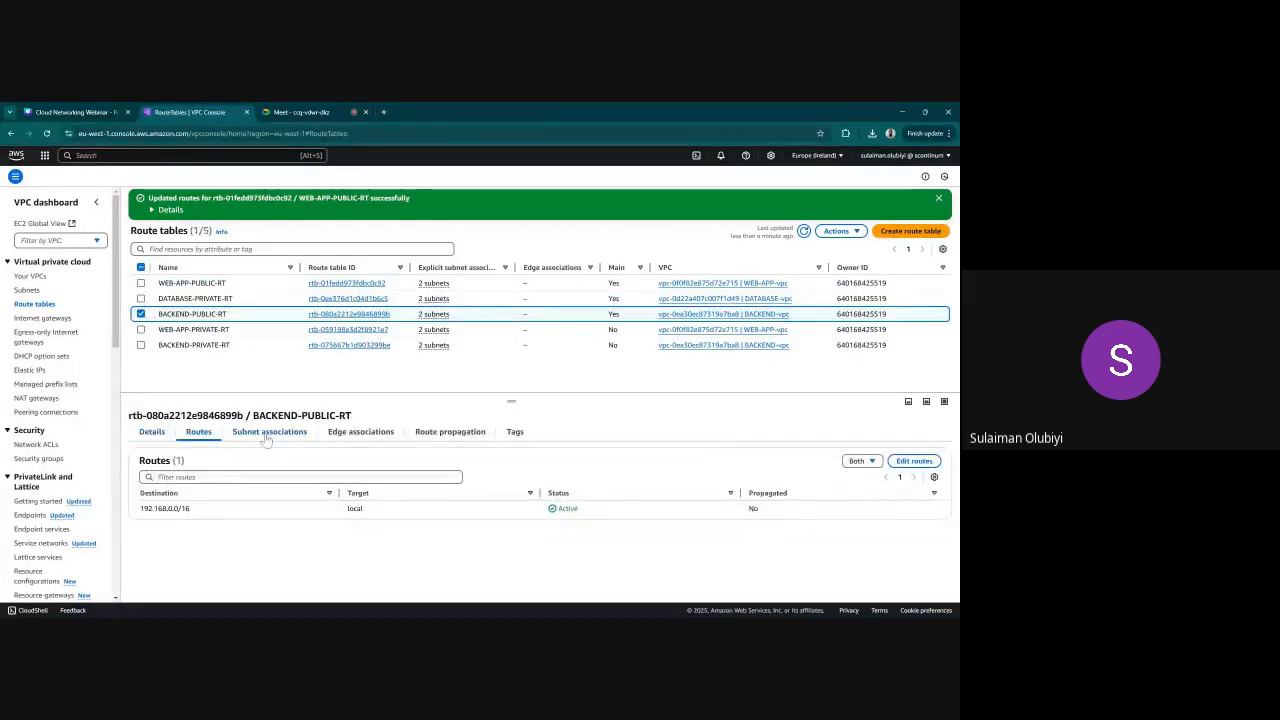
click(914, 461)
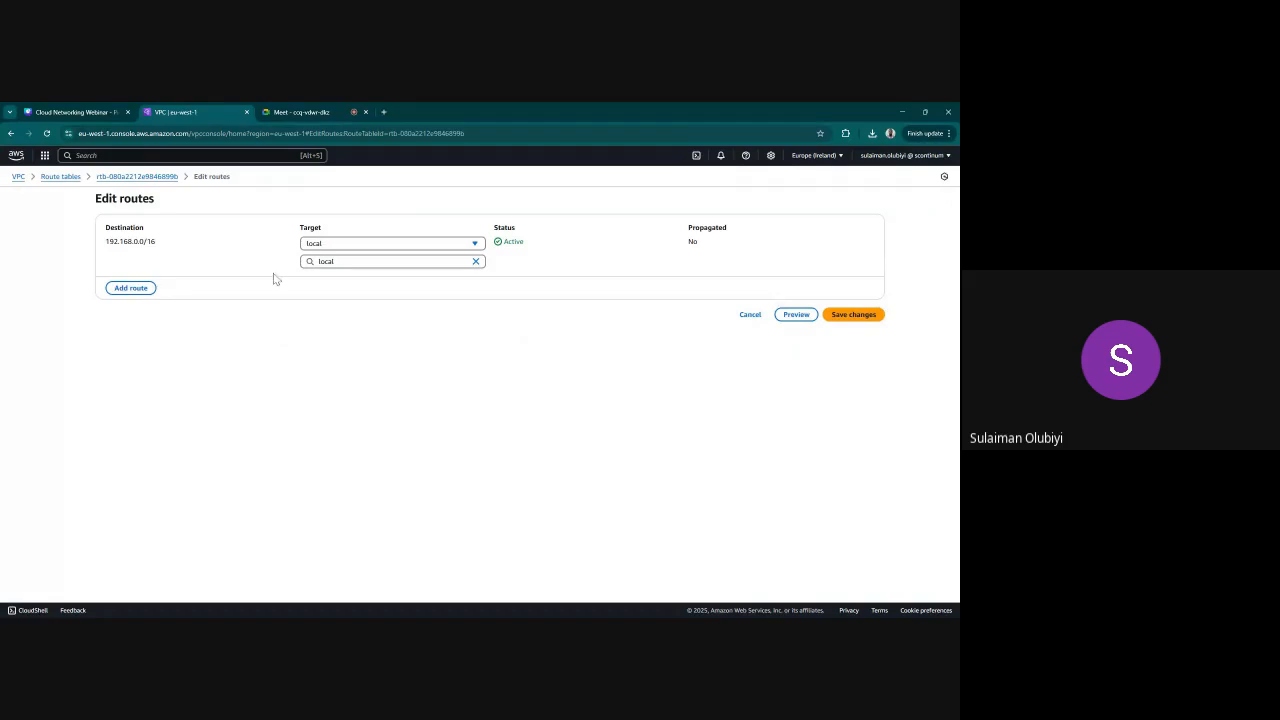
click(129, 286)
click(160, 279)
click(155, 298)
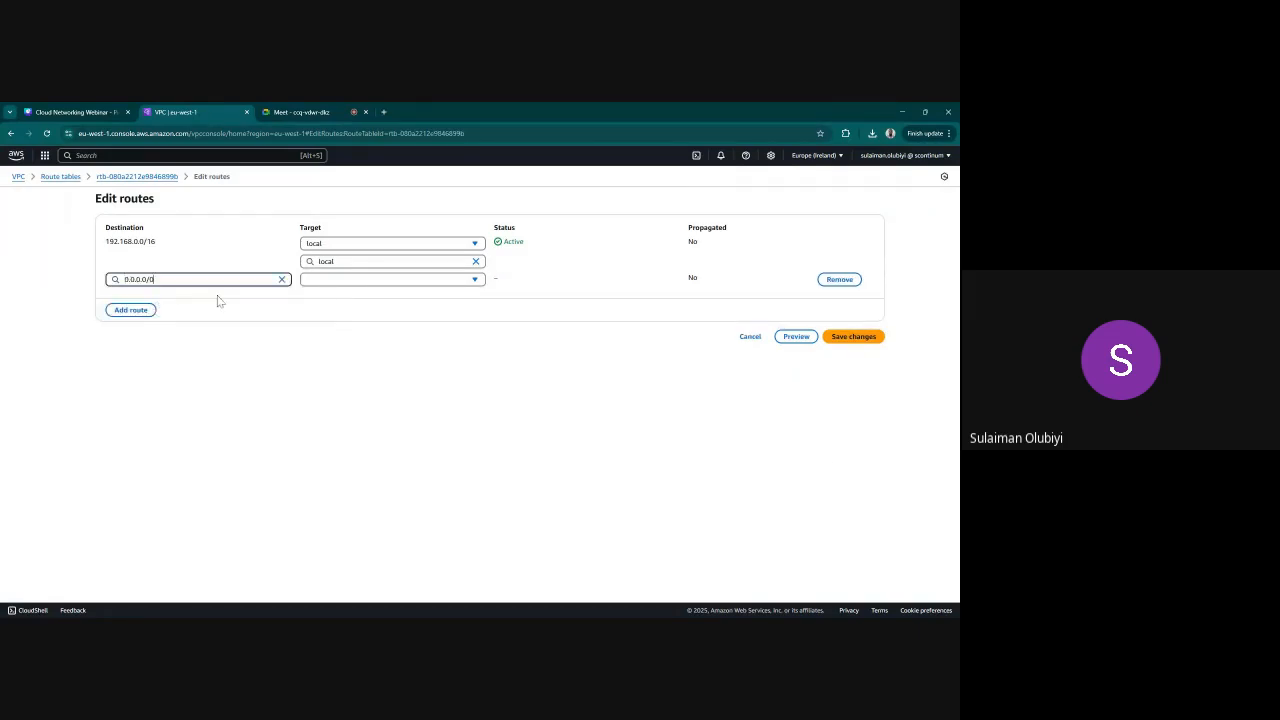
click(337, 283)
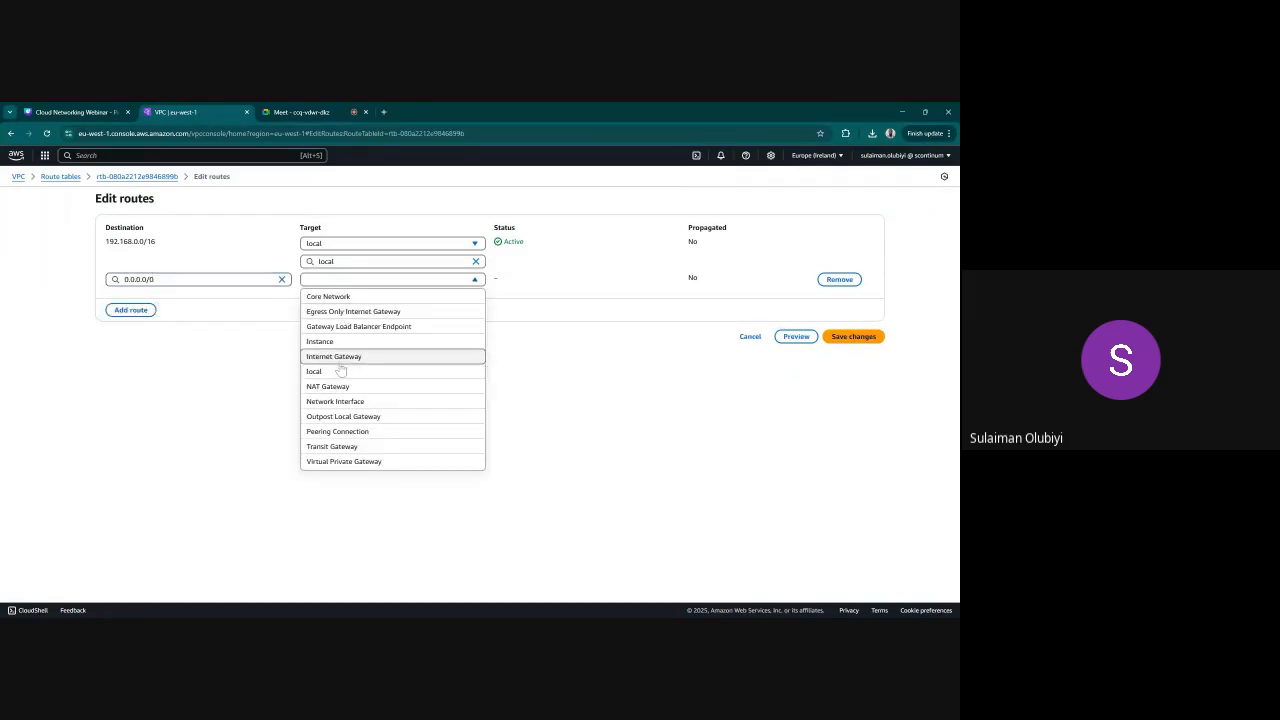
click(334, 356)
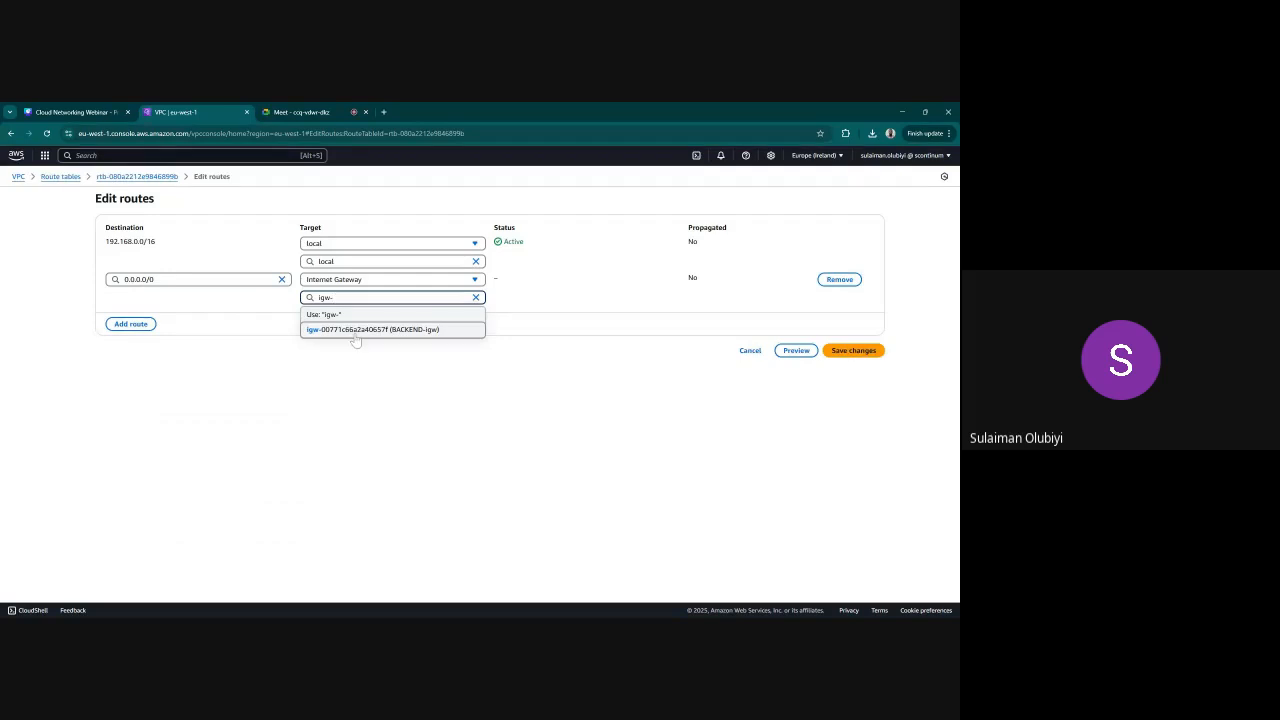
click(356, 332)
click(860, 352)
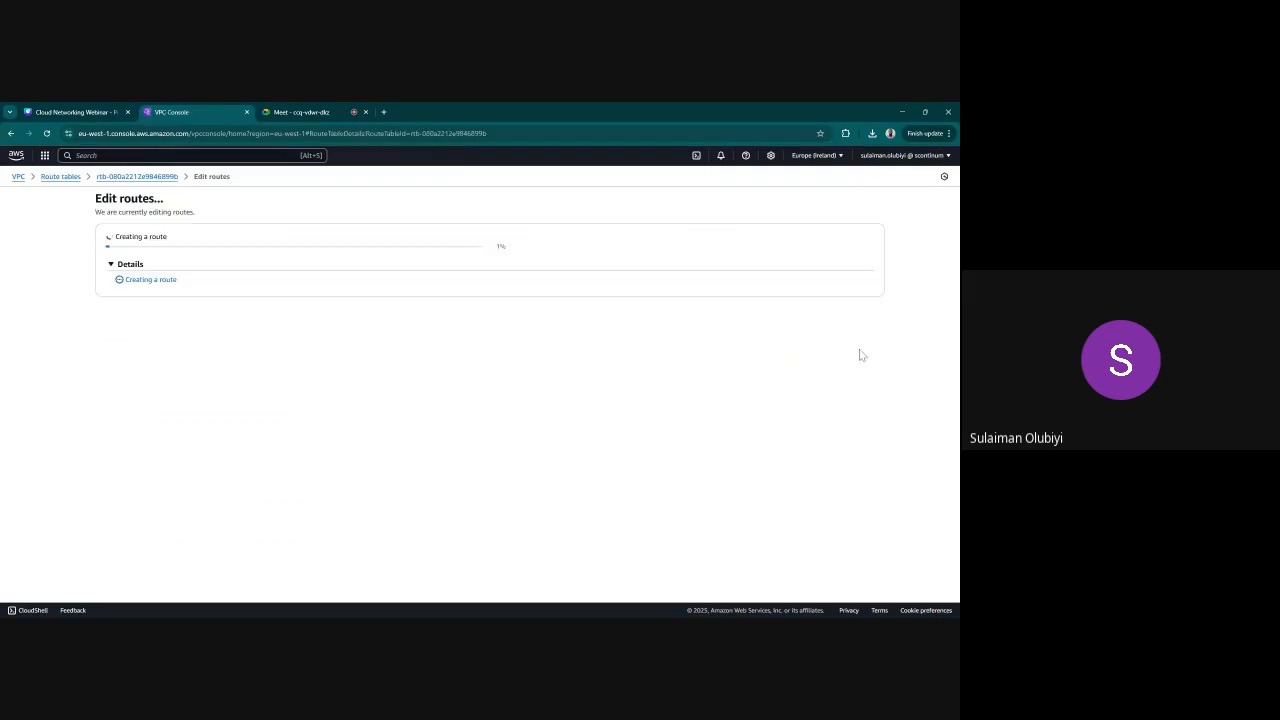
Start a new security group in the VPC security settings and name it SSH-ACCESS-SG
click(34, 304)
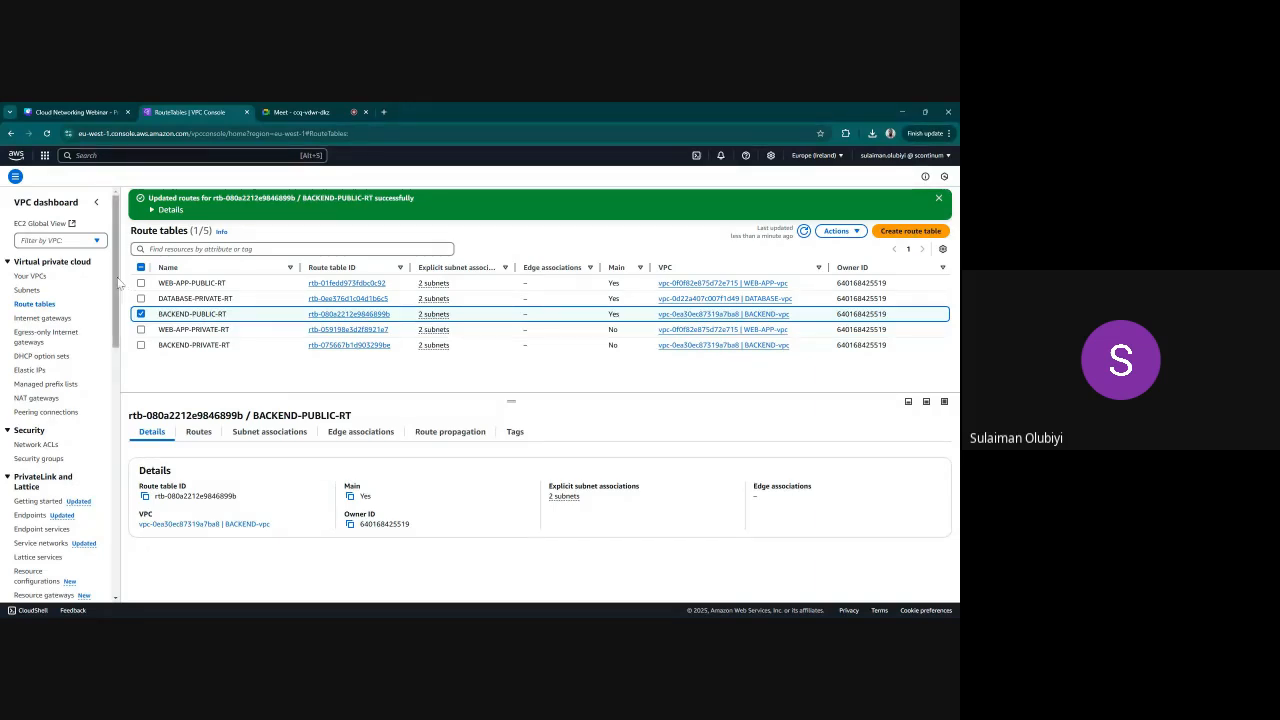
scroll(118, 284, down, 1)
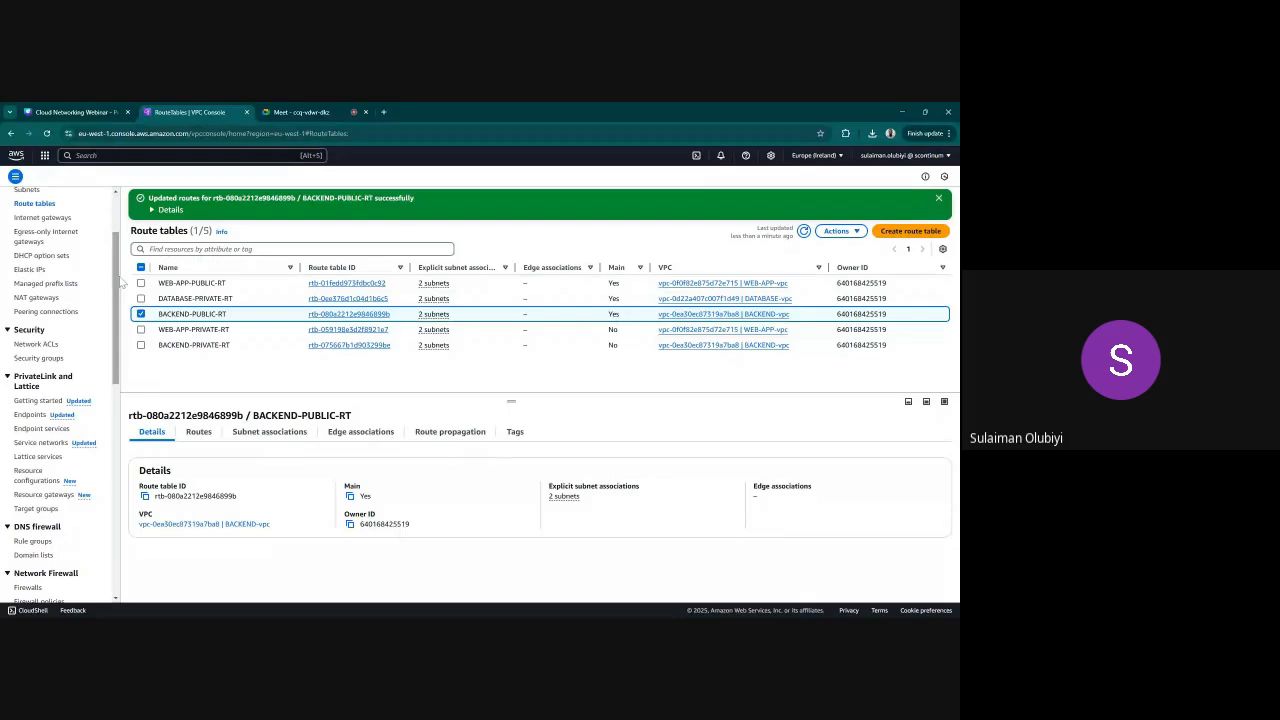
scroll(118, 284, up, 1)
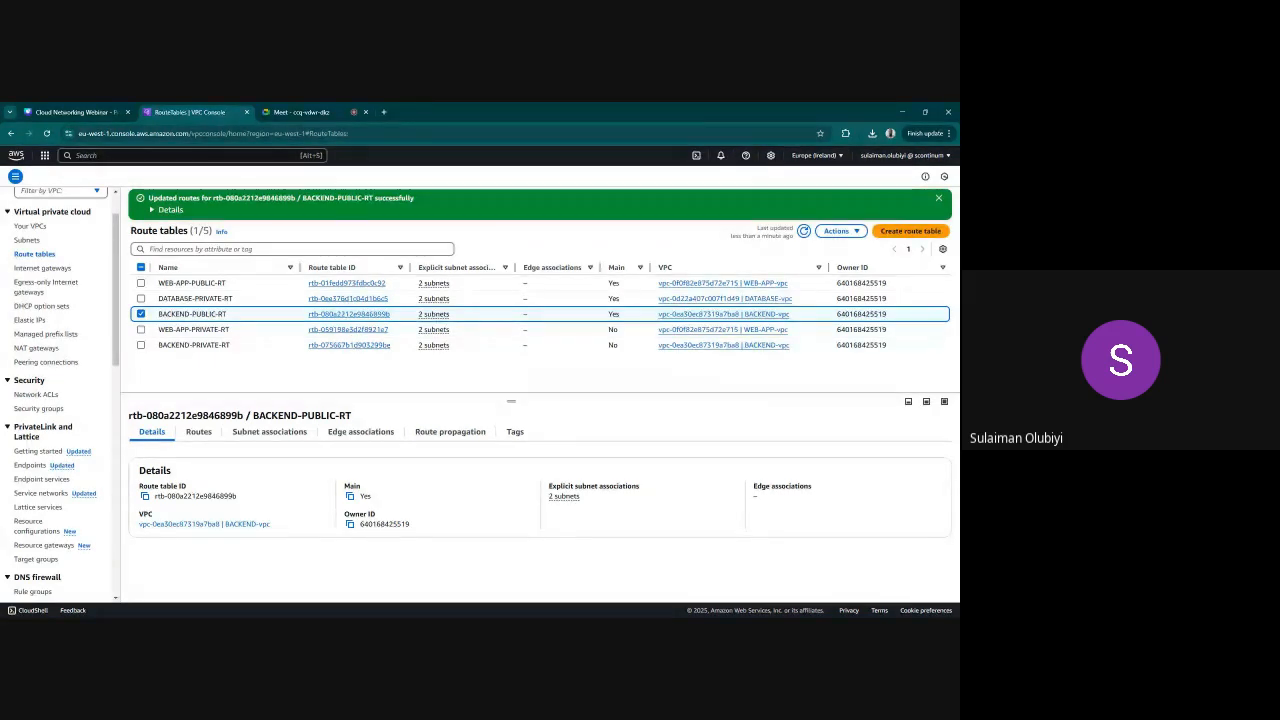
click(39, 408)
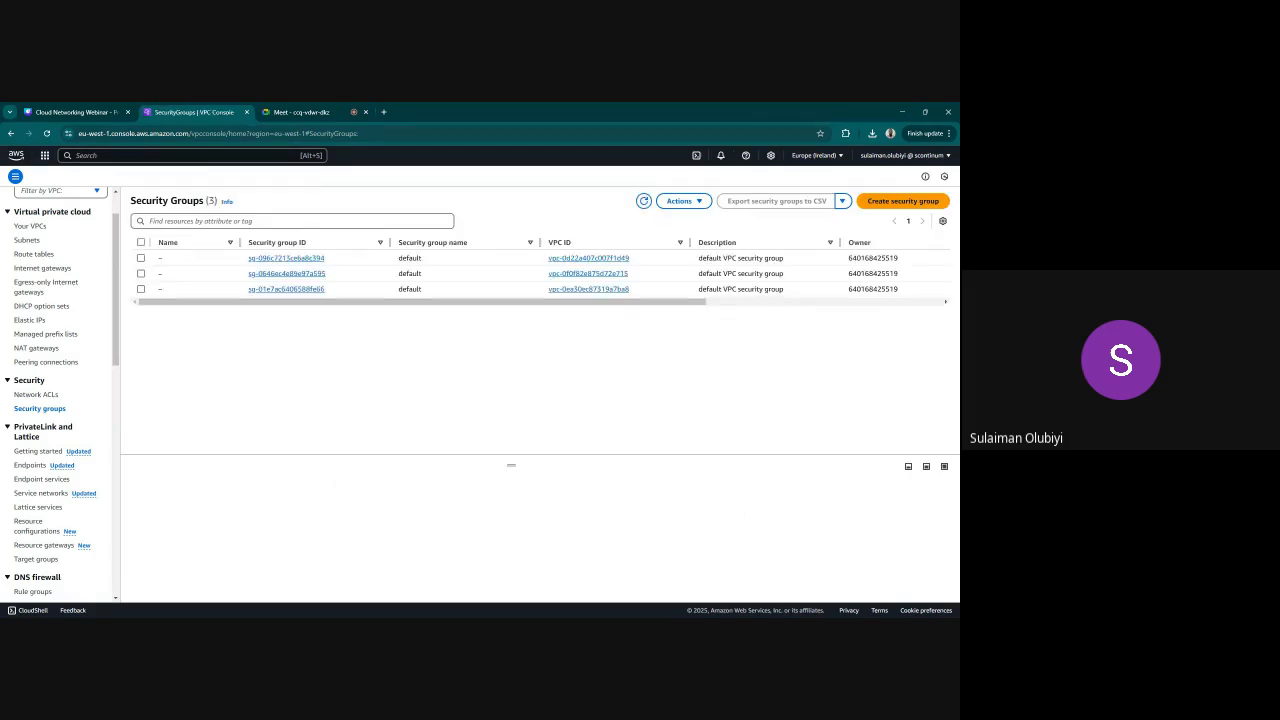
click(899, 204)
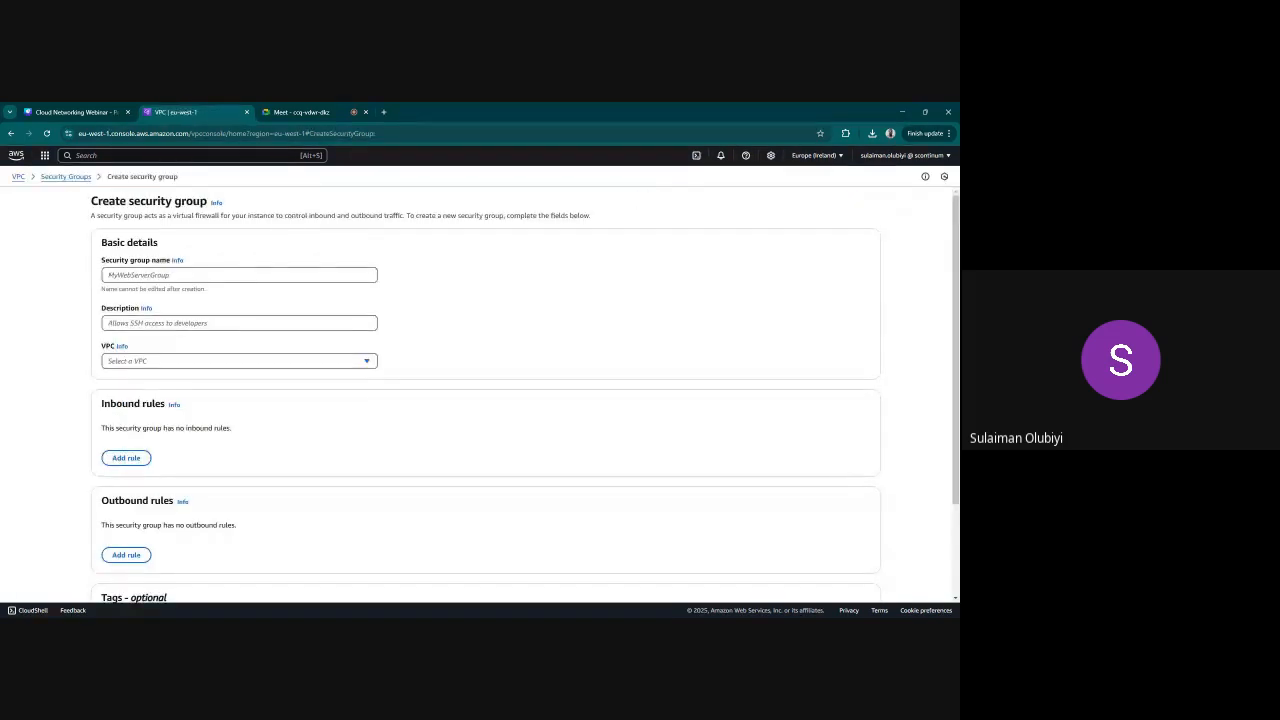
click(239, 275)
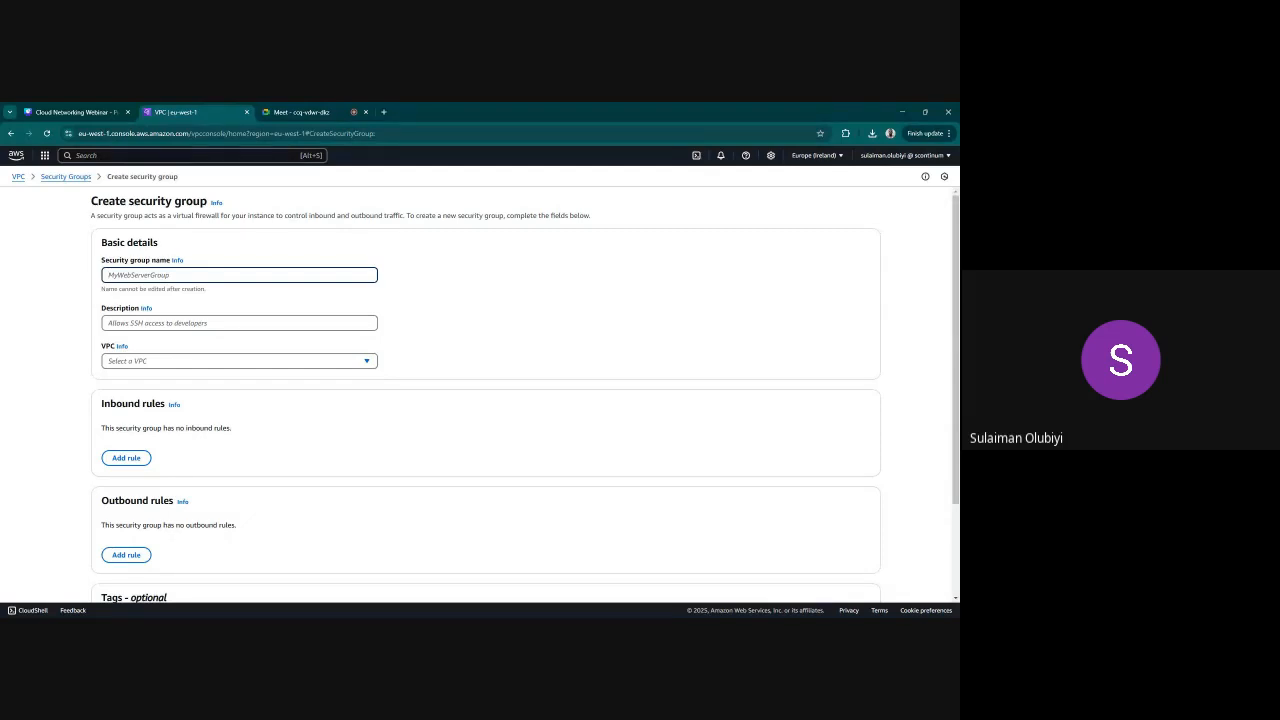
text(clou)
key(BackSpace)
key(BackSpace)
key(BackSpace)
key(BackSpace)
text(SSH-ACCES)
key(BackSpace)
key(BackSpace)
key(BackSpace)
key(BackSpace)
key(BackSpace)
key(BackSpace)
key(BackSpace)
key(BackSpace)
key(BackSpace)
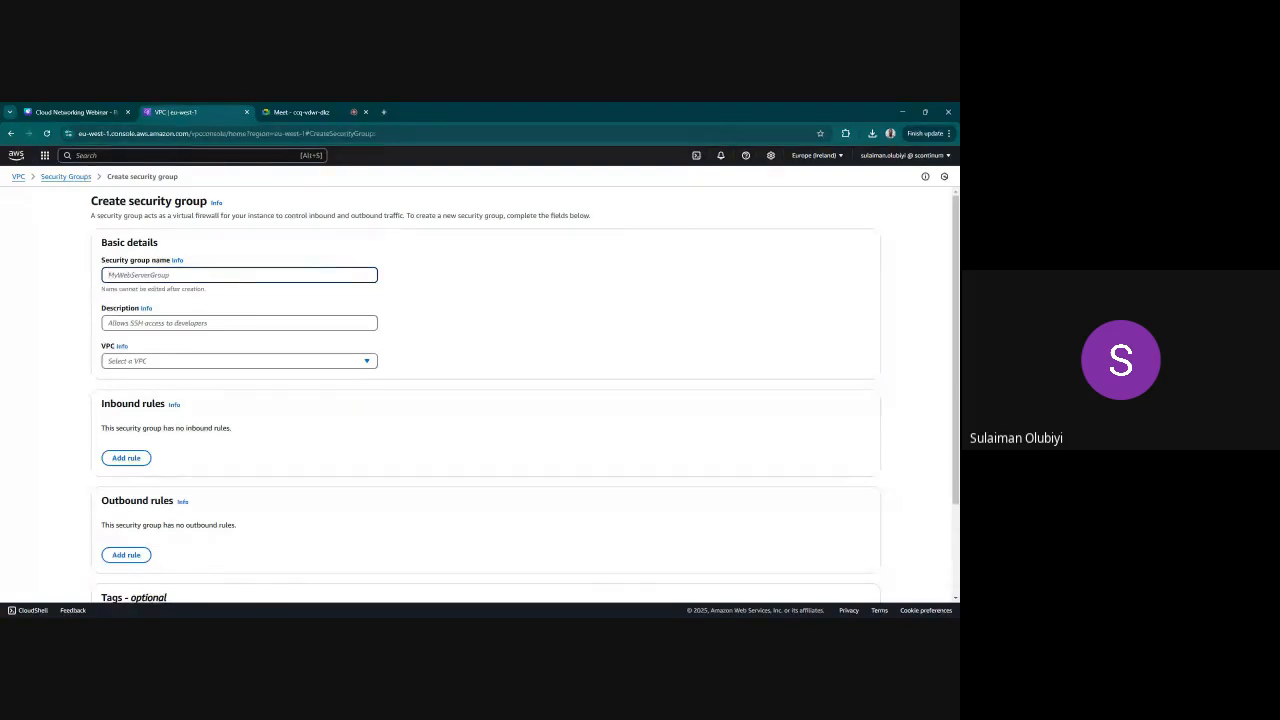
text(SSH-ACCESS-SG)
Describe the security group as "Allow ssh from remote via internet" and assign it to WEB-APP-vpc
click(158, 323)
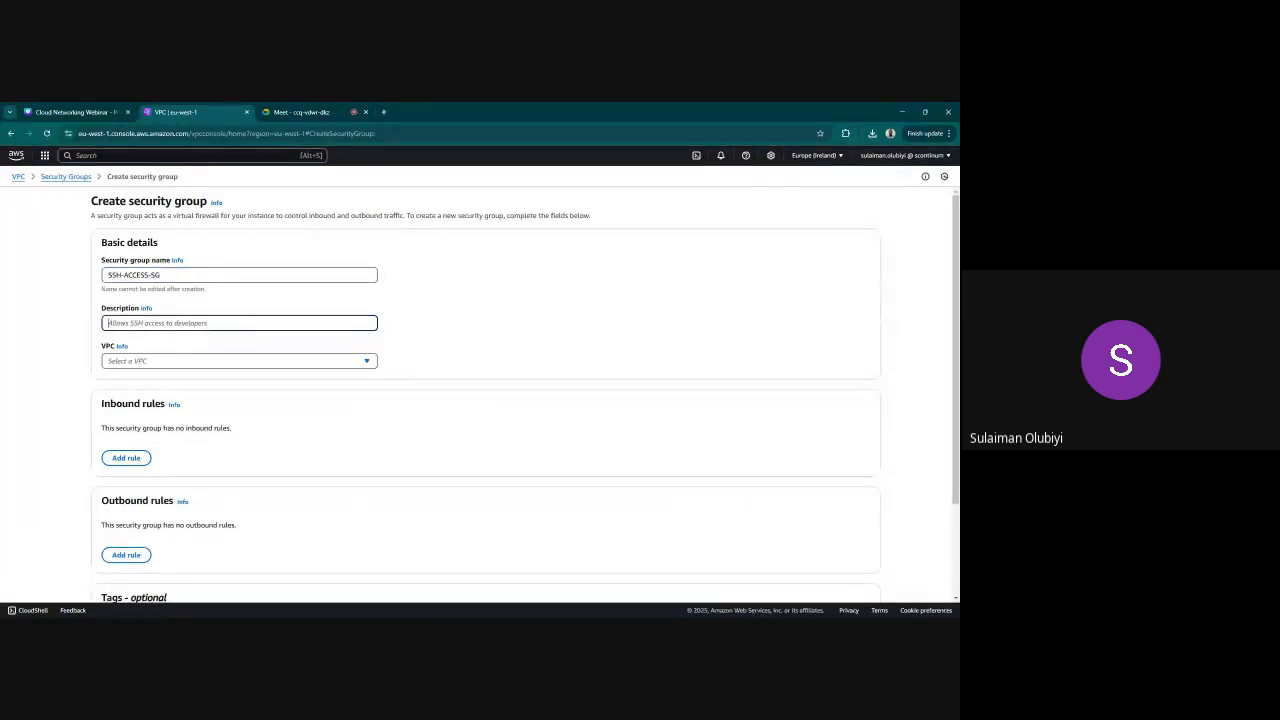
text(Allow ssh from remote via internet)
click(207, 364)
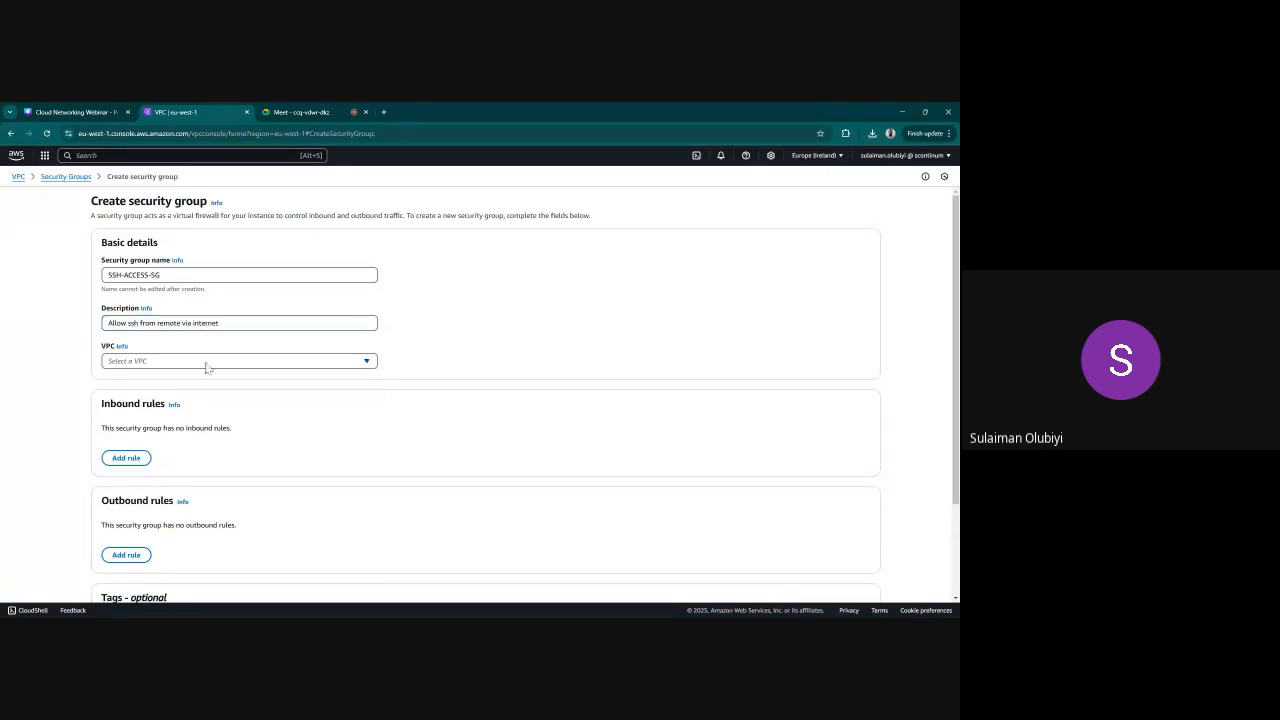
click(207, 398)
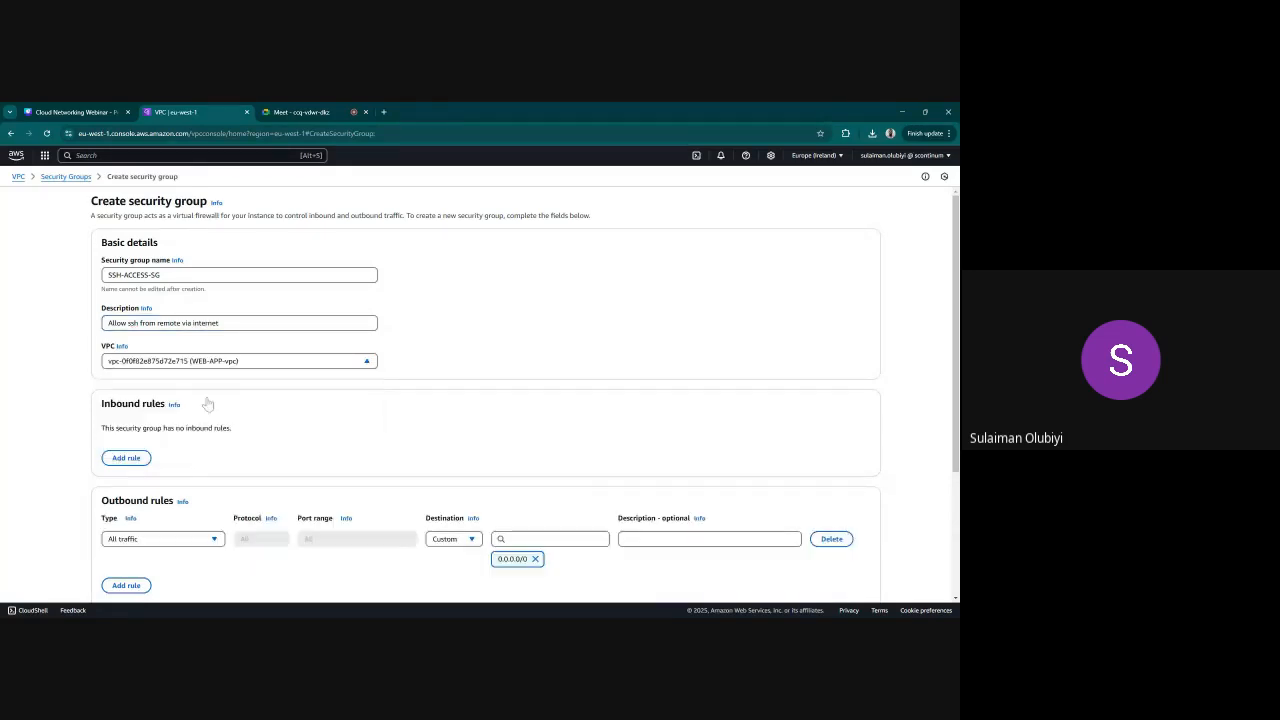
Add an inbound rule of type SSH with source Anywhere-IPv4 to SSH-ACCESS-SG
click(126, 458)
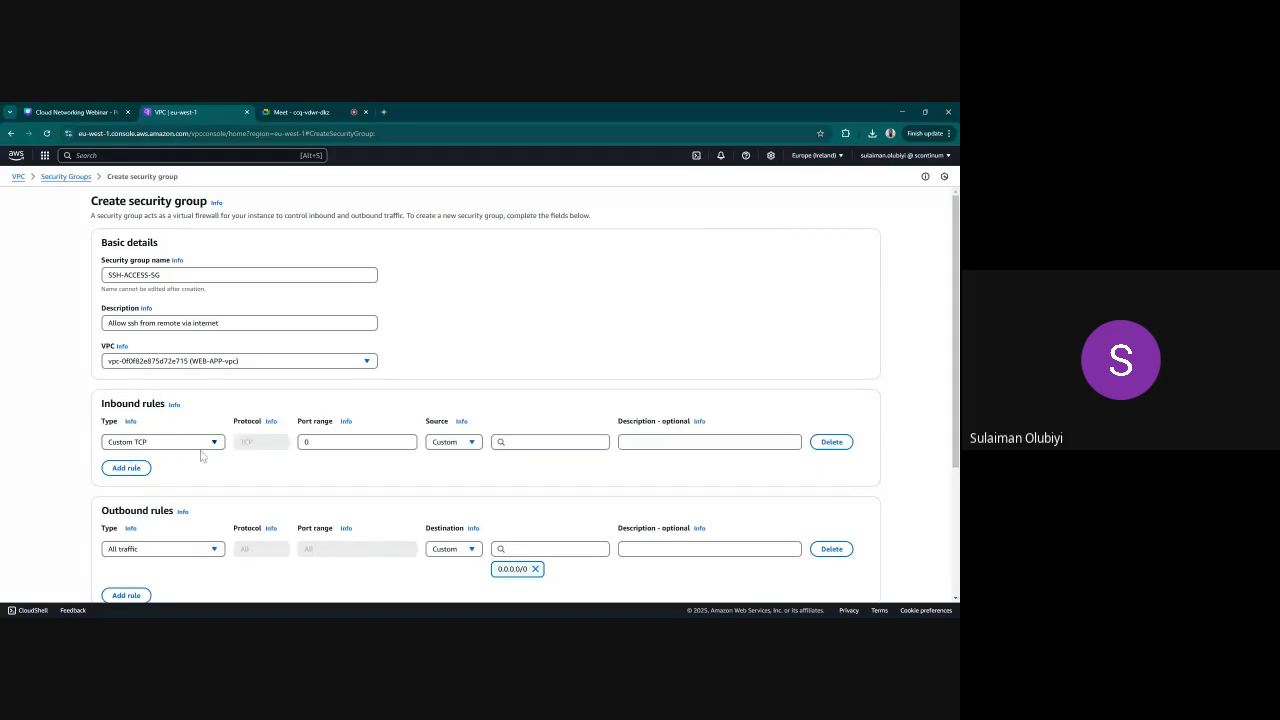
click(200, 444)
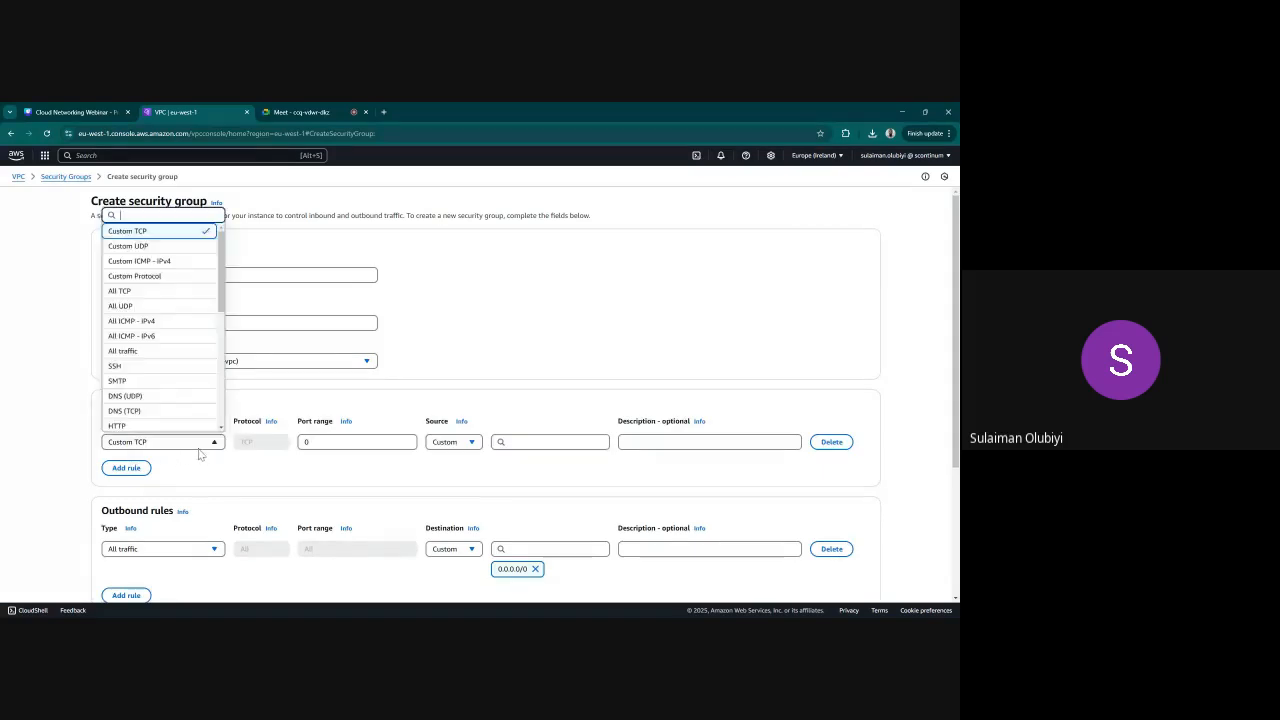
click(140, 367)
click(458, 448)
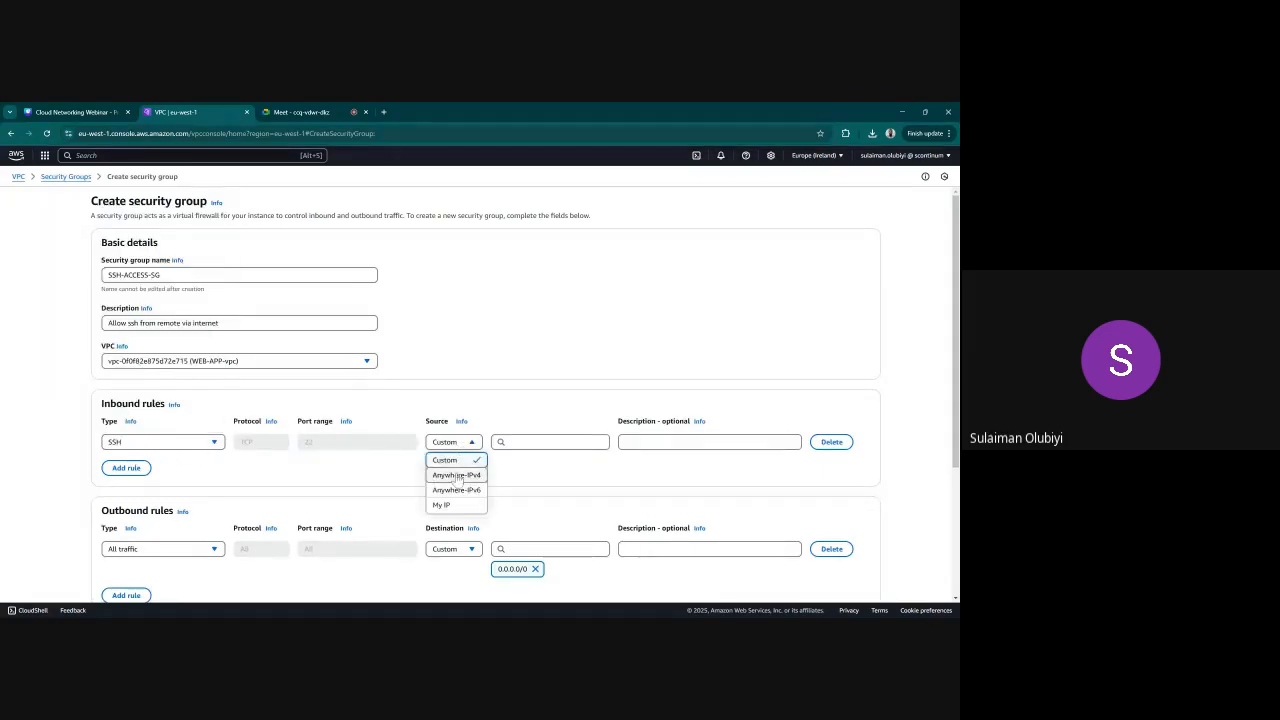
click(456, 475)
Review the SSH-ACCESS-SG details and its inbound and outbound rules, and create the security group
scroll(689, 457, down, 1)
scroll(689, 457, down, 2)
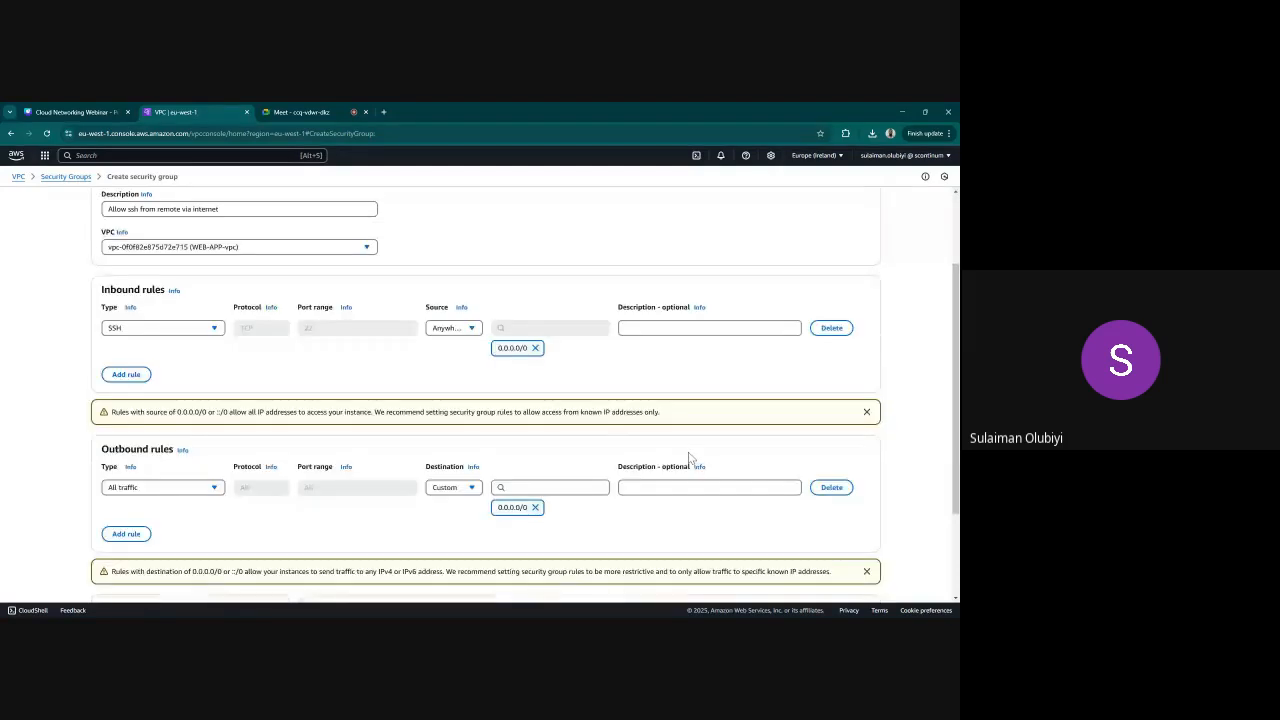
scroll(415, 484, down, 2)
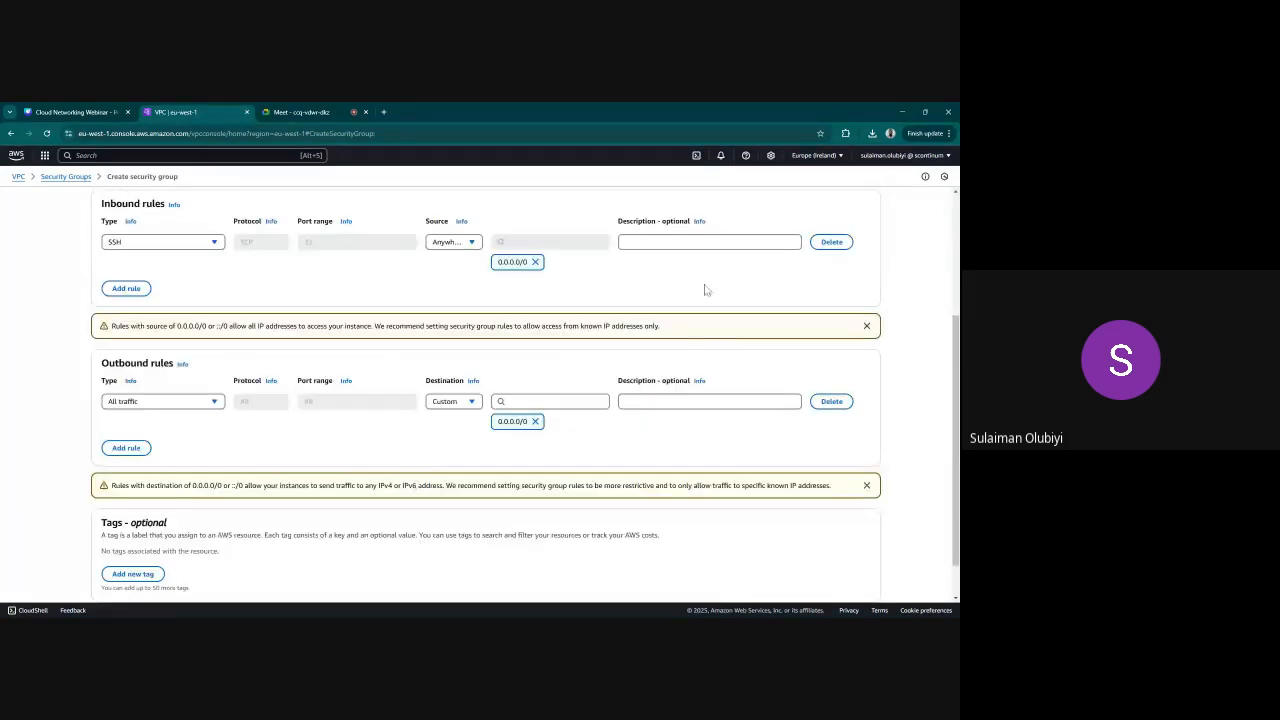
scroll(734, 377, down, 1)
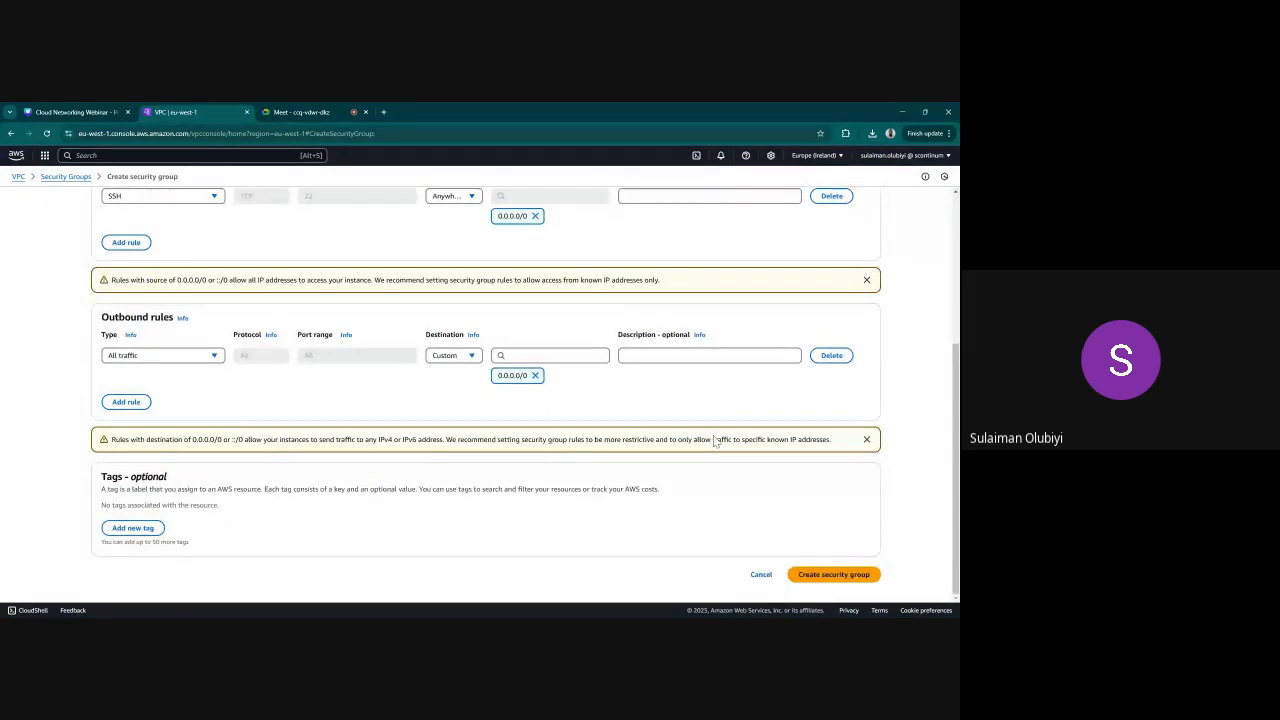
scroll(560, 420, up, 5)
scroll(858, 587, down, 2)
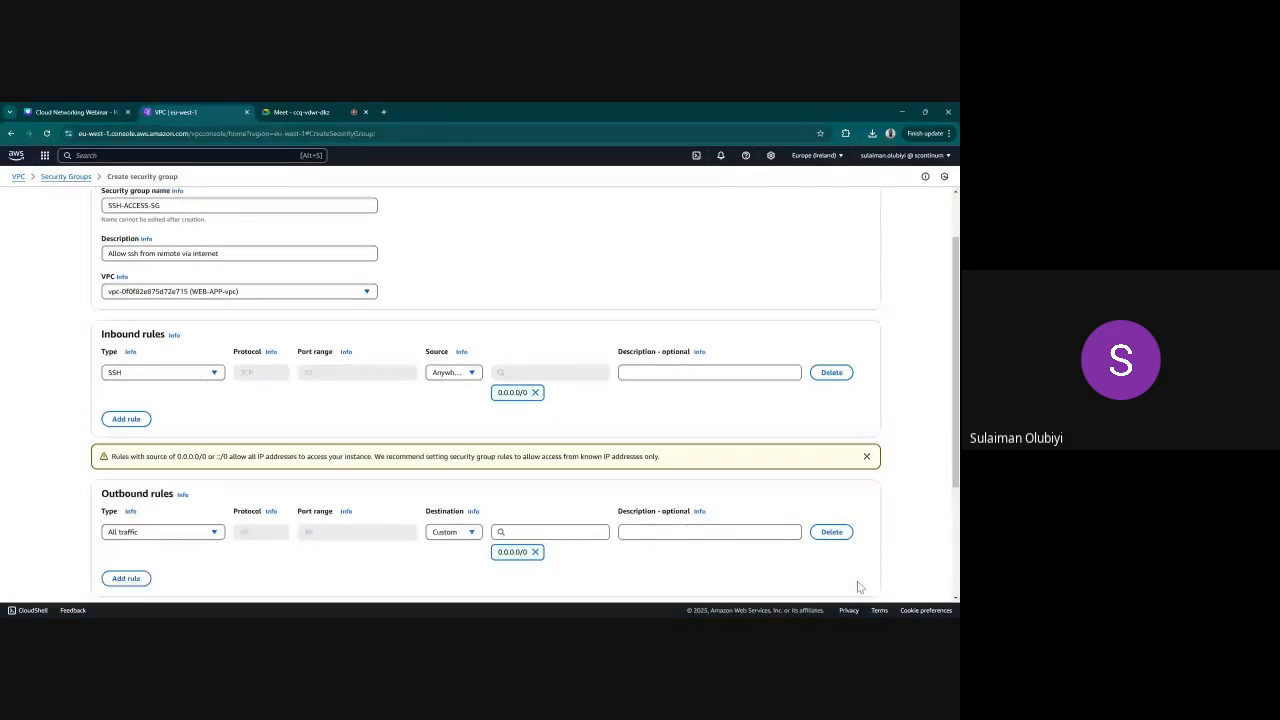
scroll(560, 403, up, 2)
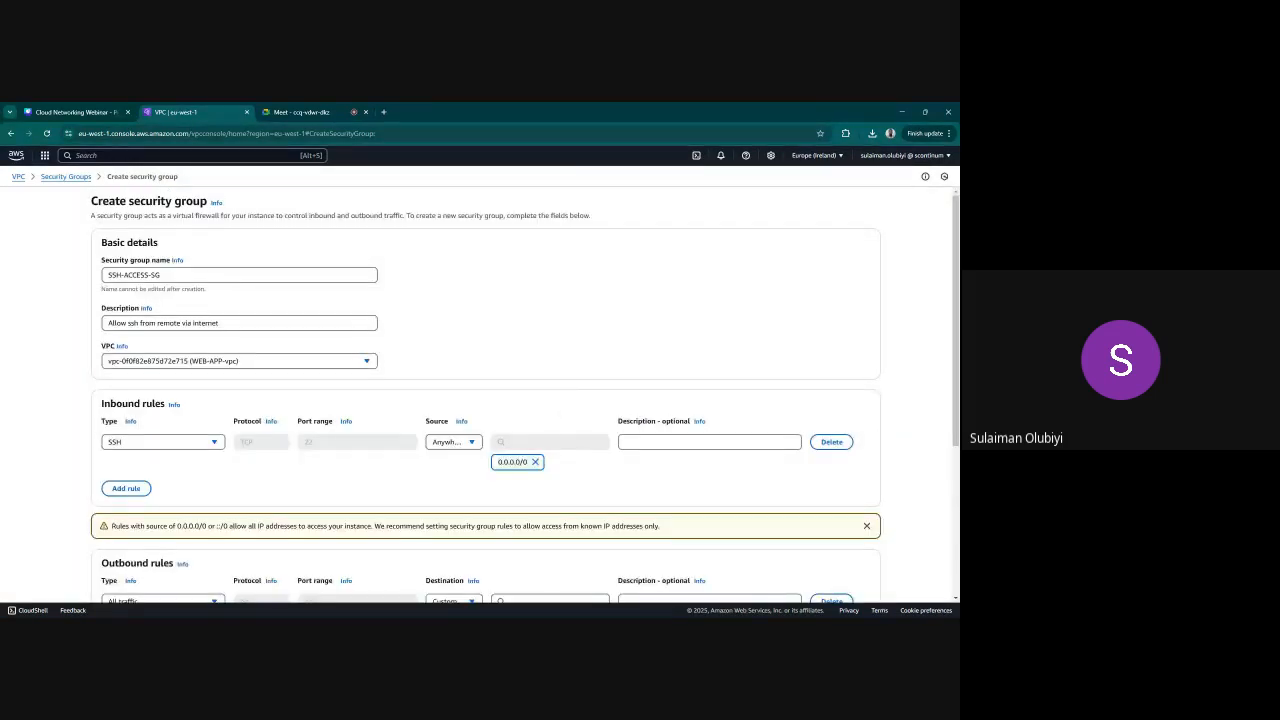
scroll(838, 568, down, 3)
scroll(586, 451, up, 3)
click(239, 275)
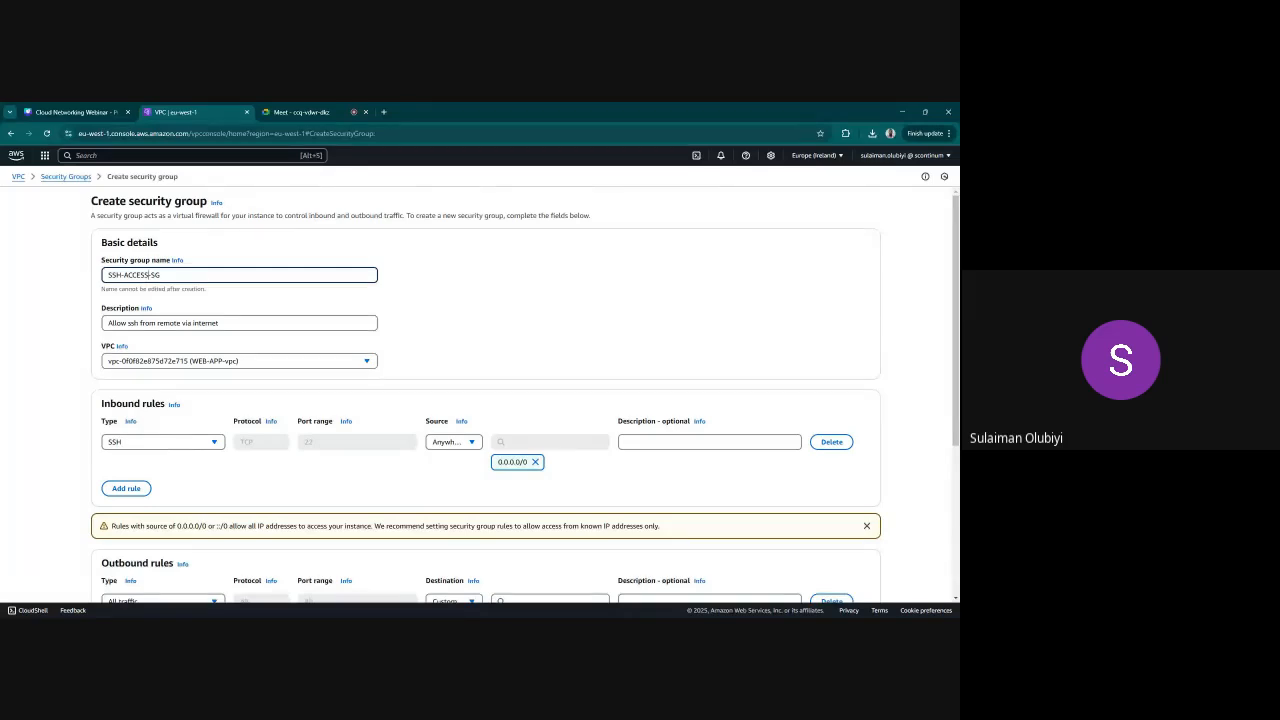
scroll(800, 460, down, 3)
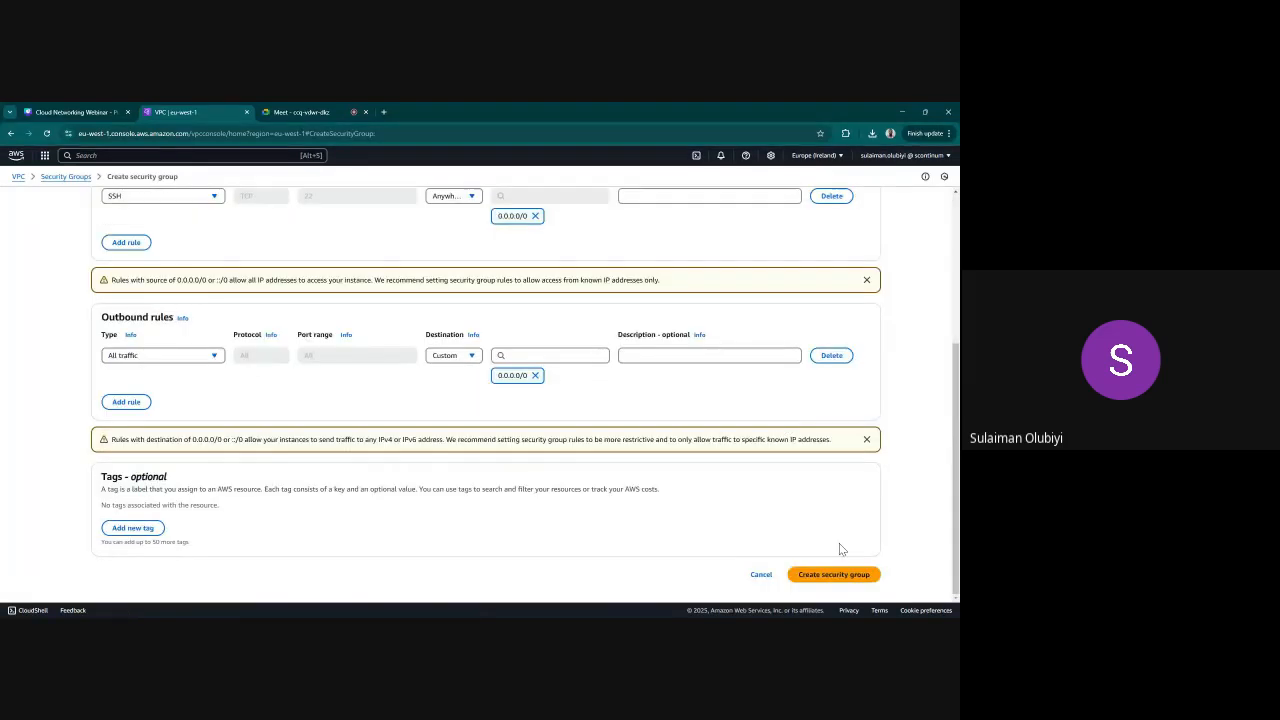
click(833, 574)
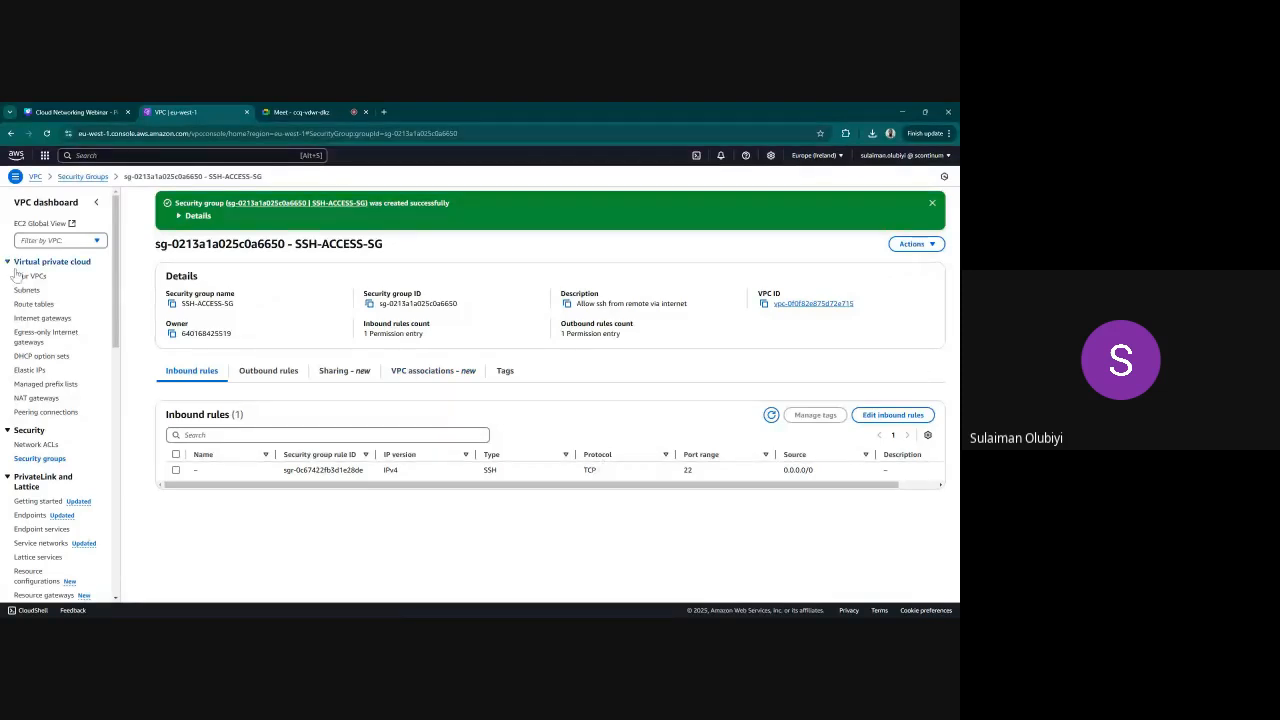
Start another security group named SSH REMOTE with the description "Allow ssh via internet"
click(40, 459)
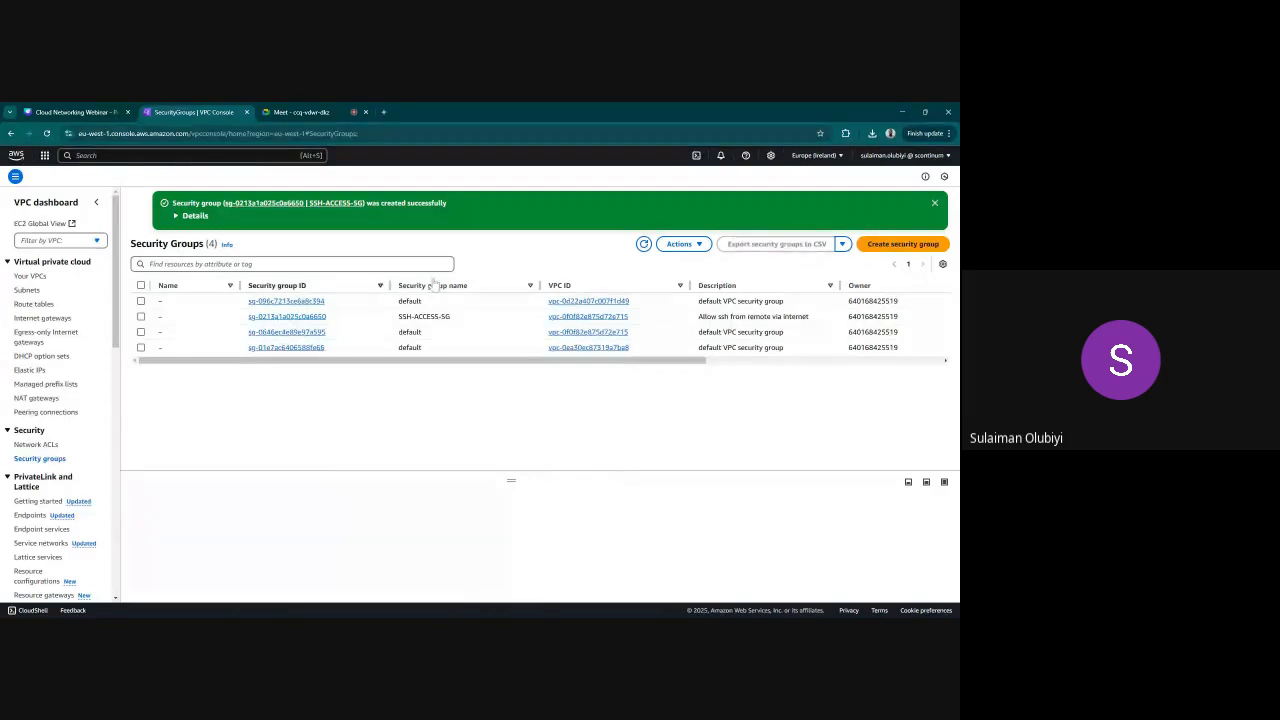
click(903, 244)
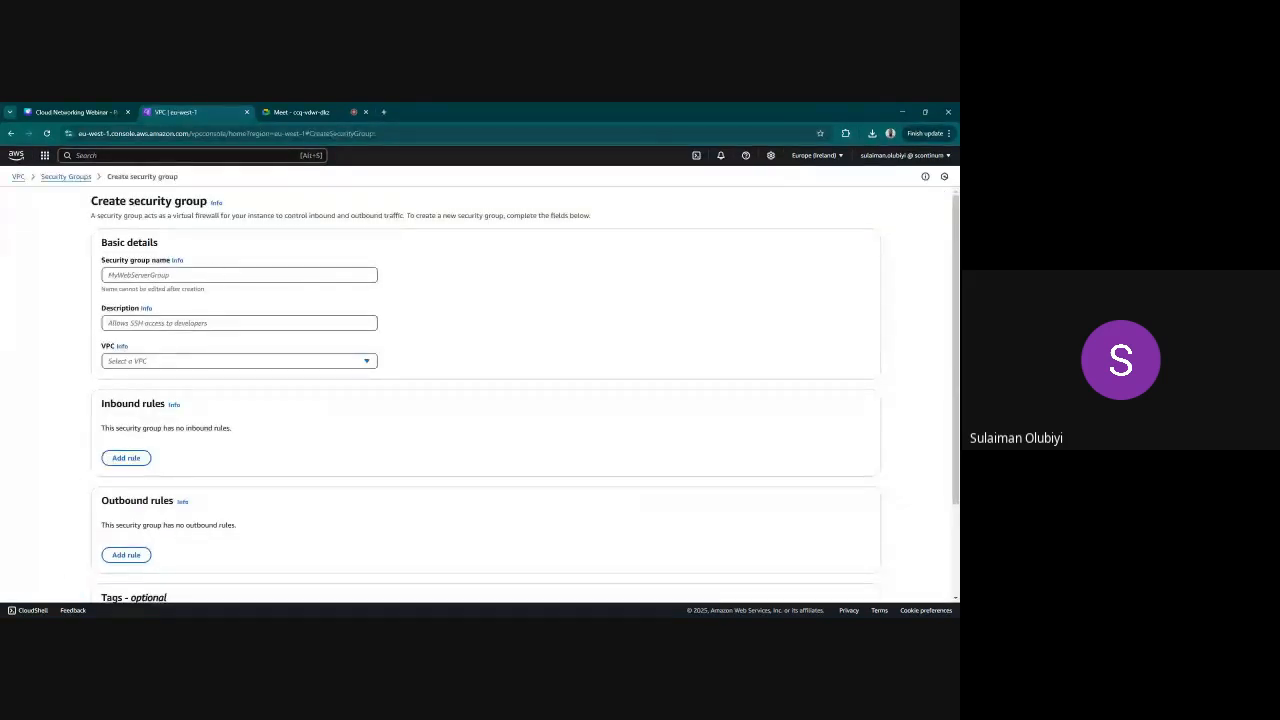
click(340, 276)
text(SS)
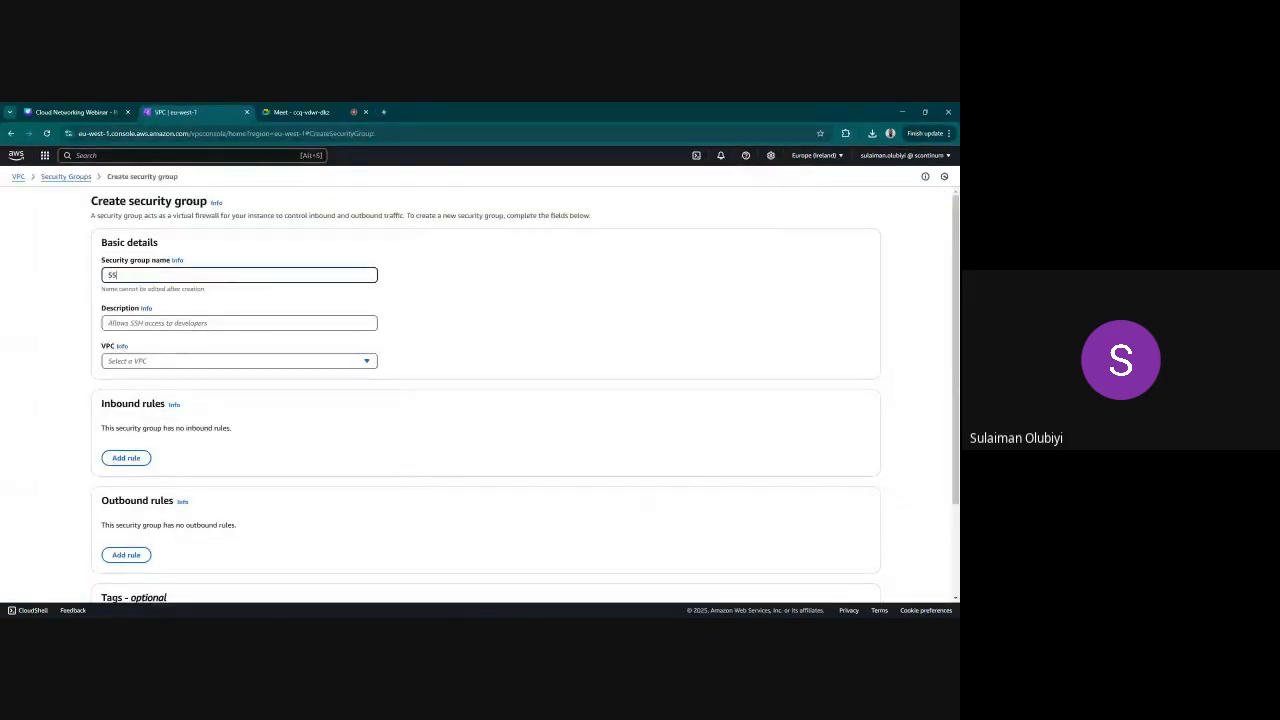
text(H REMOTE)
click(148, 324)
text(Al)
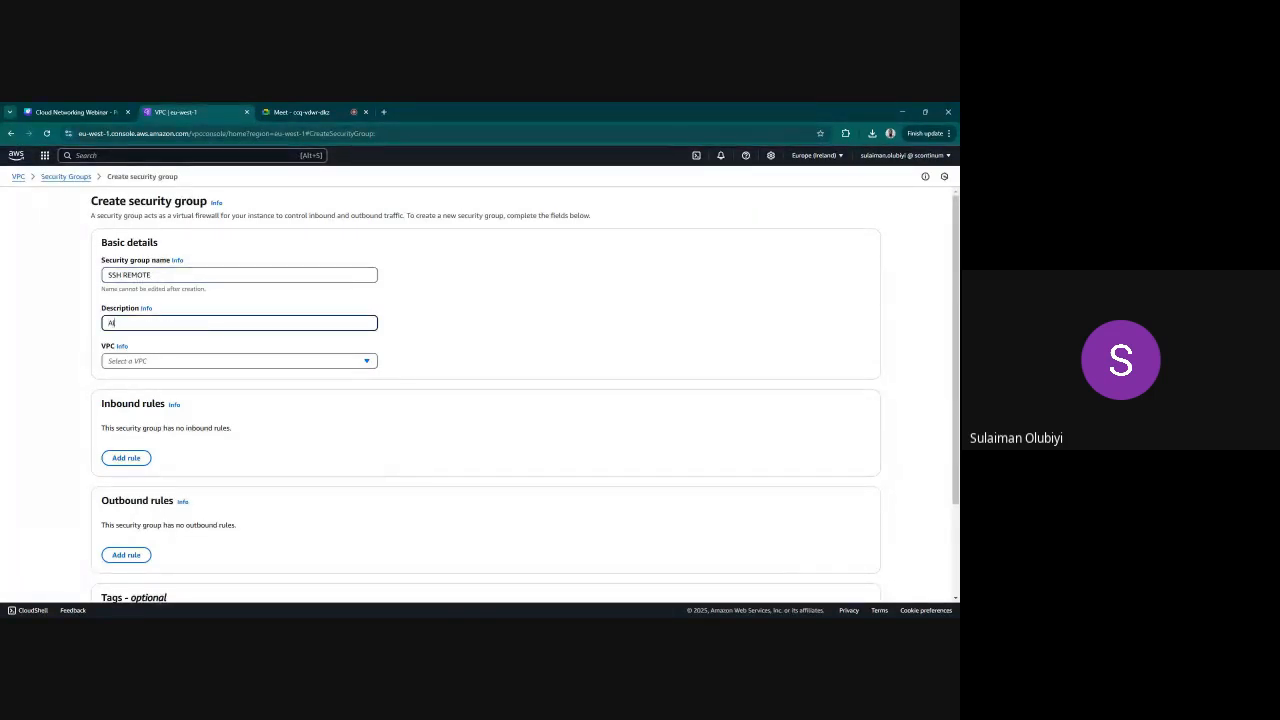
text(low ssh via internte)
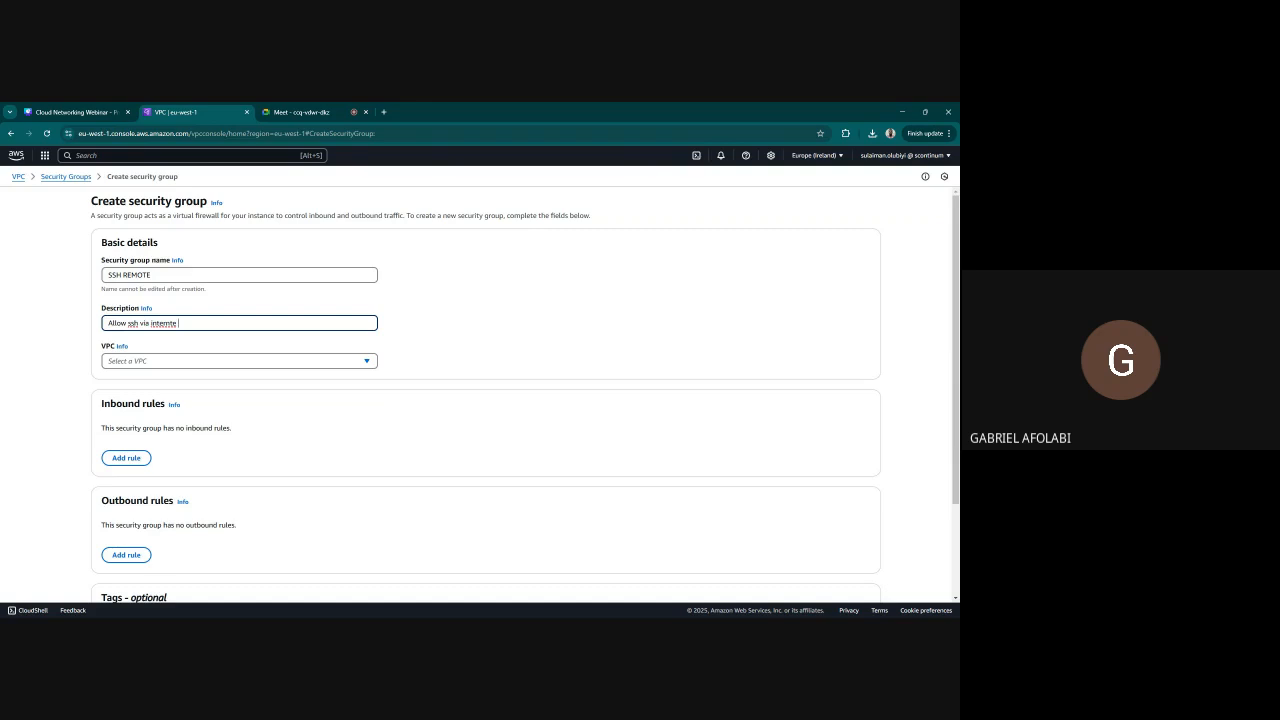
key(BackSpace)
key(BackSpace)
text(et)
Extend the security group name to SSH REMOTE-backend-vpc and assign the group to BACKEND-vpc
click(153, 275)
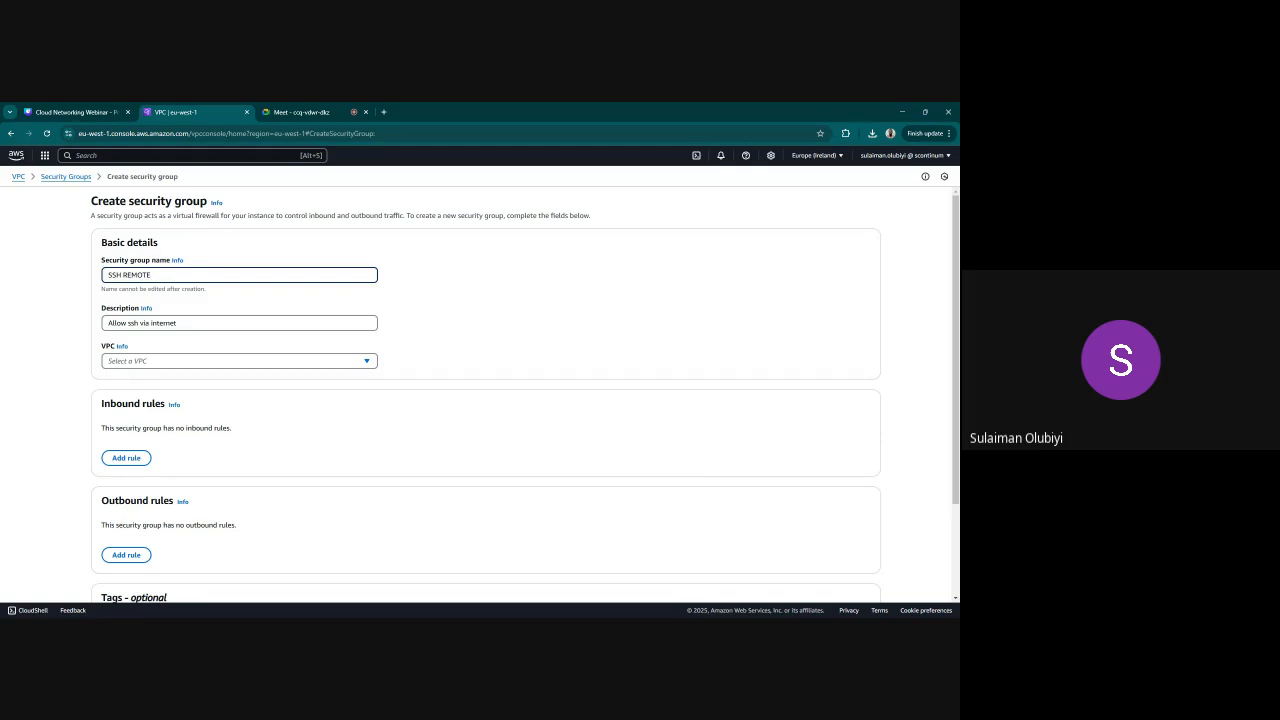
text(-backend-vpc)
click(212, 361)
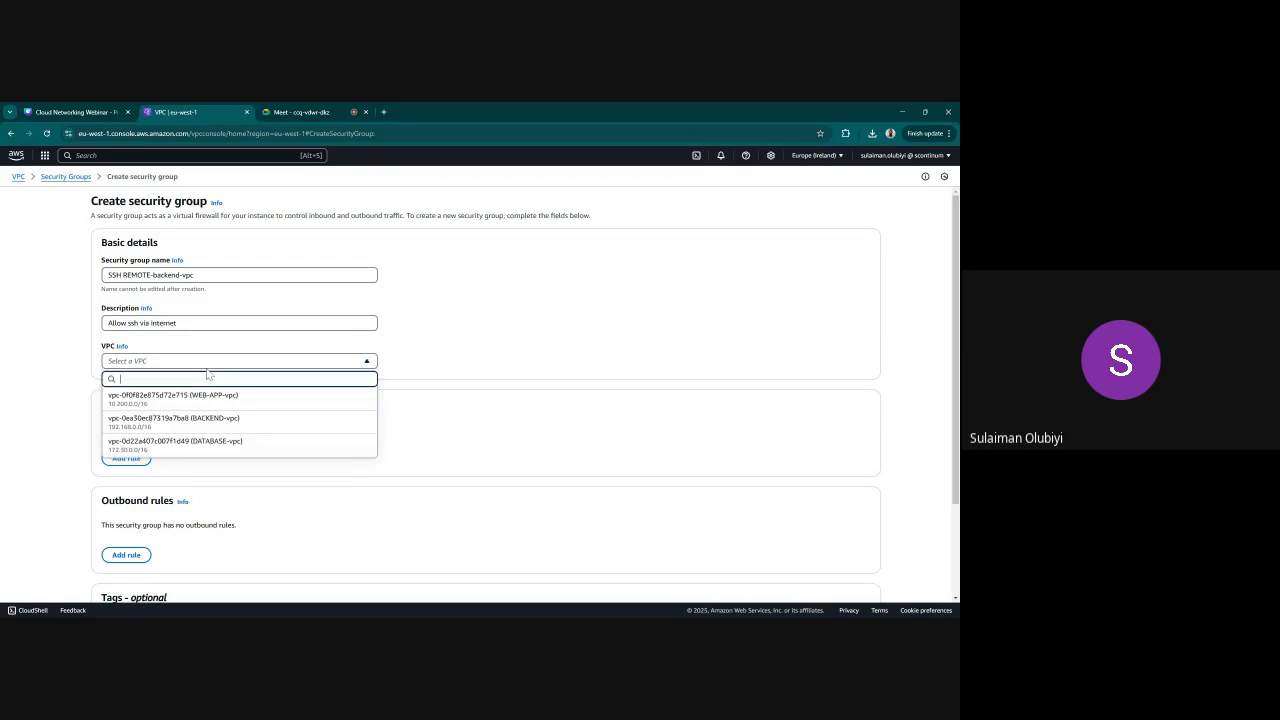
click(216, 424)
Add an inbound rule of type SSH with source Anywhere-IPv4 to the SSH REMOTE-backend-vpc group
scroll(240, 458, down, 1)
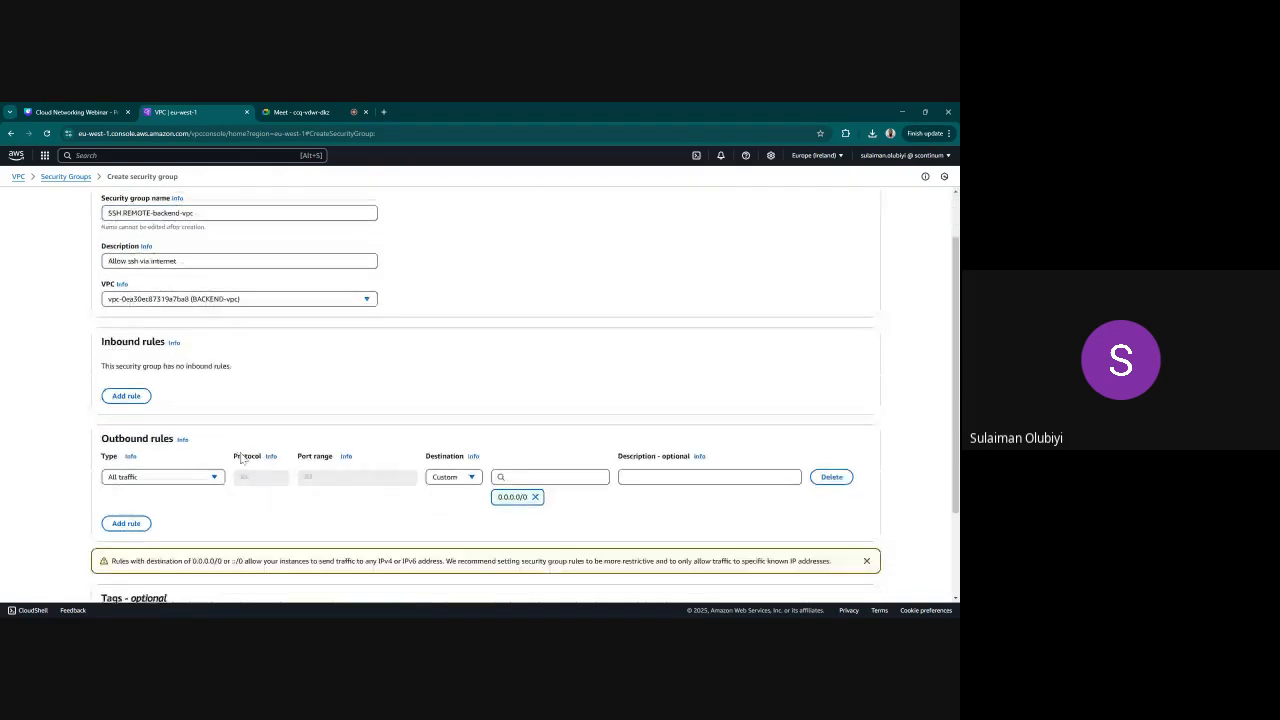
click(126, 396)
scroll(166, 380, down, 1)
click(160, 342)
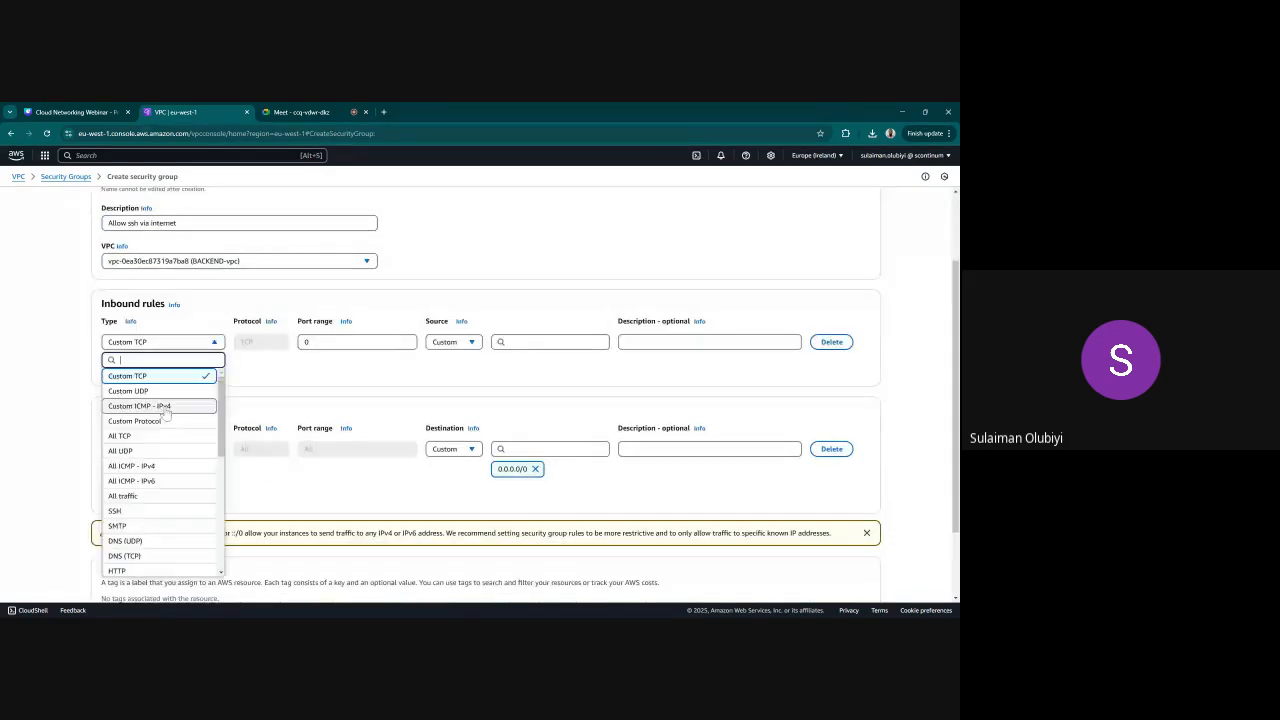
click(141, 512)
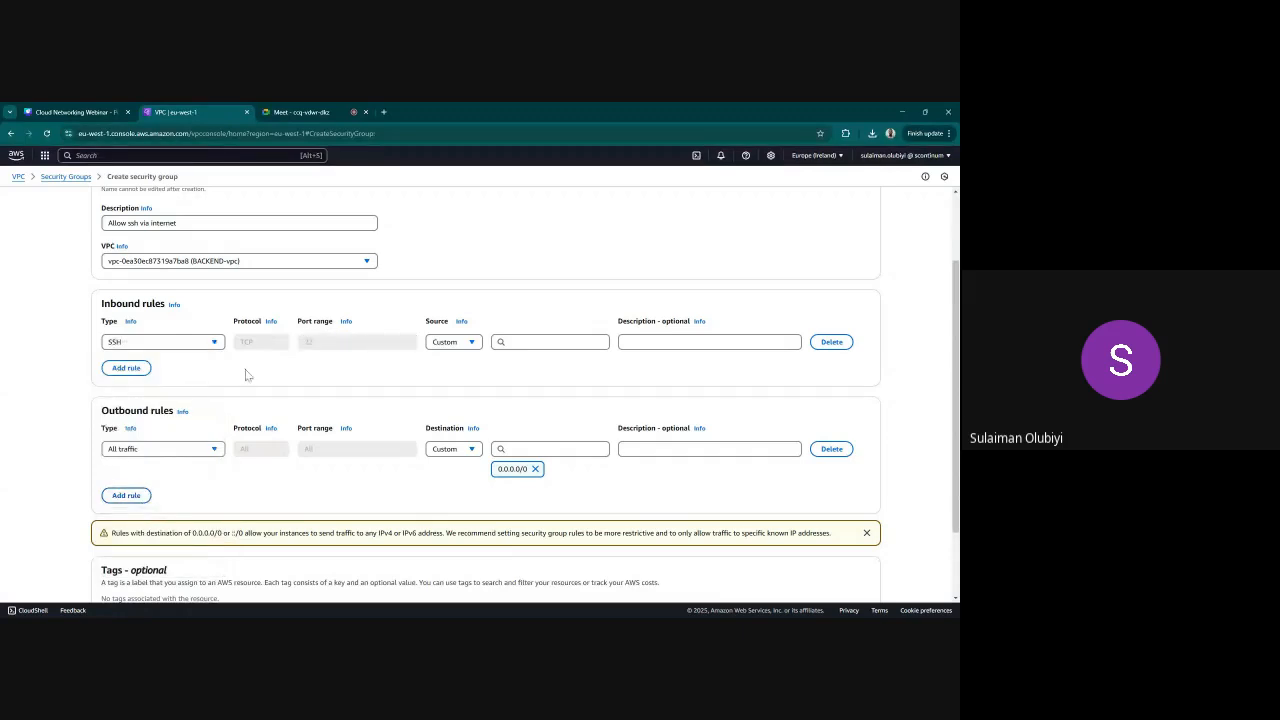
click(440, 342)
click(455, 378)
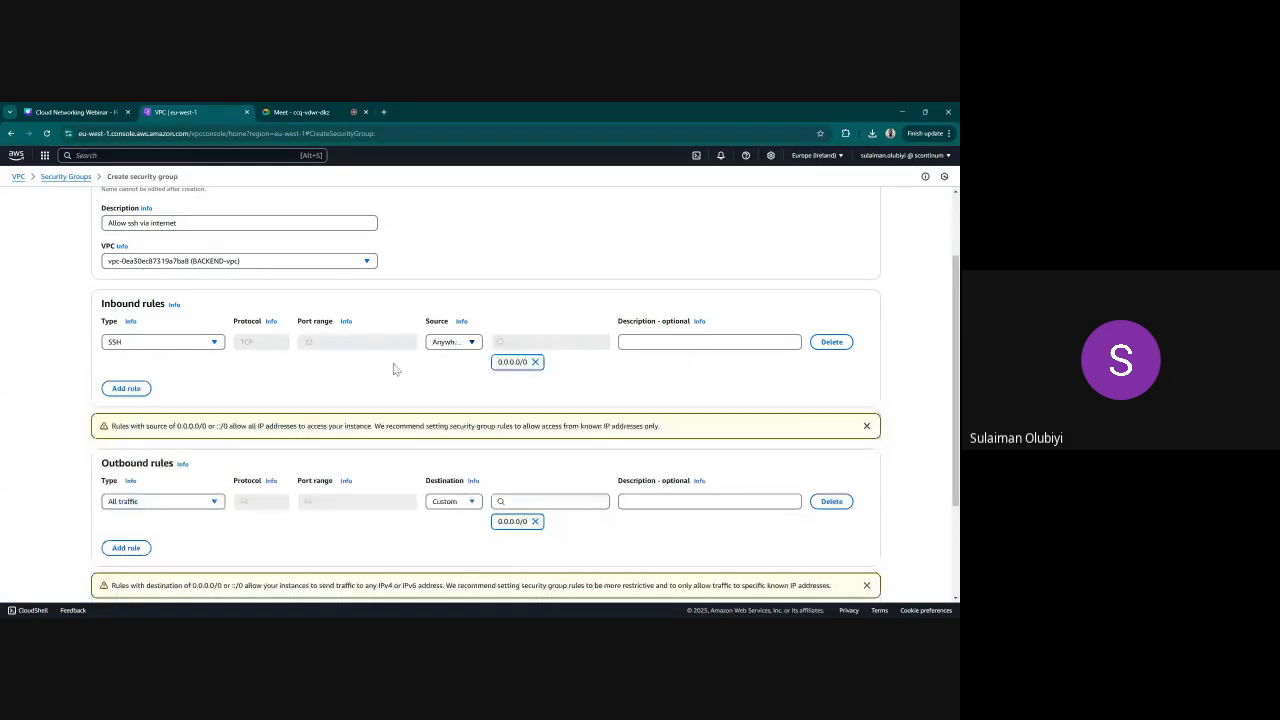
Create the SSH REMOTE-backend-vpc security group and return to the list of security groups
scroll(760, 457, down, 3)
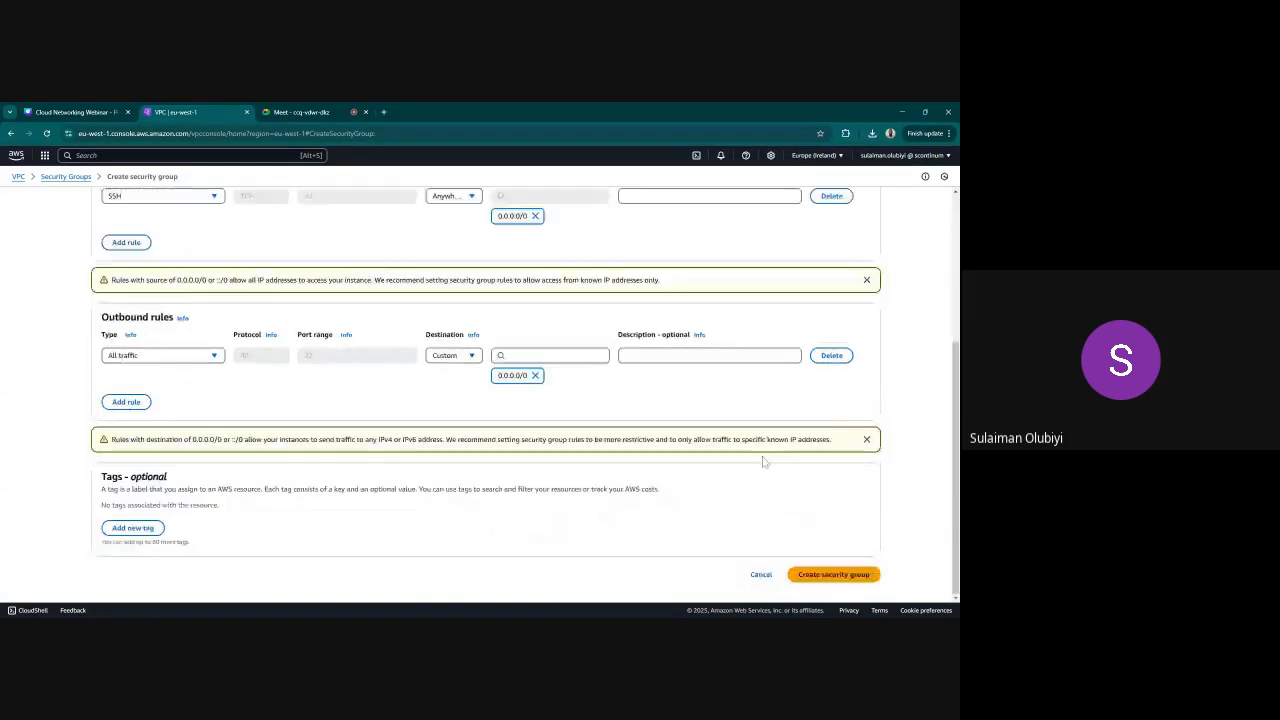
click(834, 575)
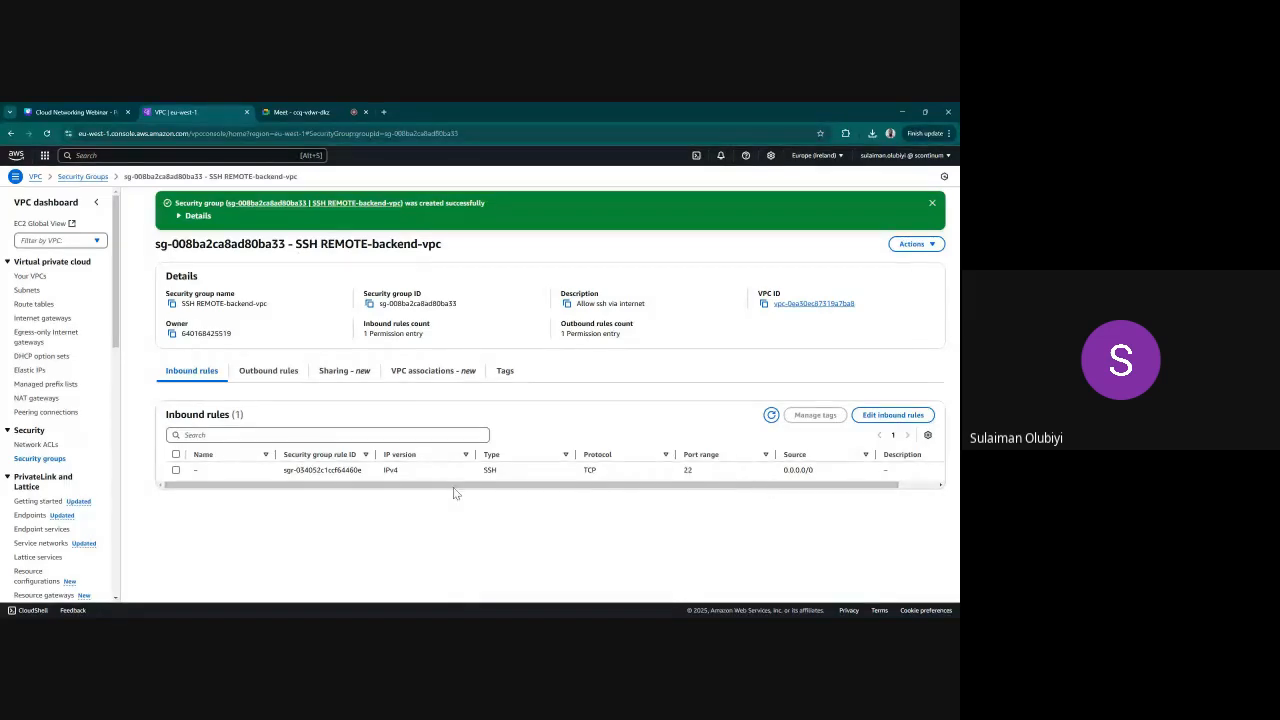
click(32, 458)
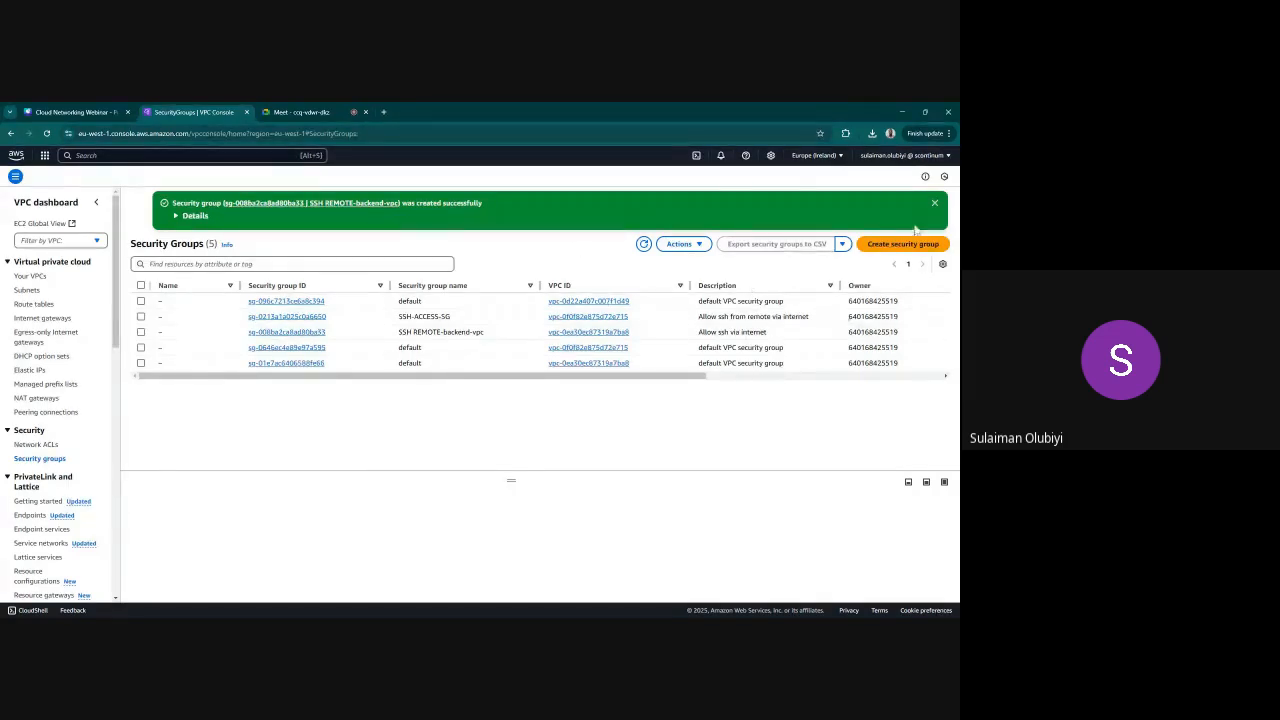
Switch to the EC2 service and start launching a new instance
click(936, 205)
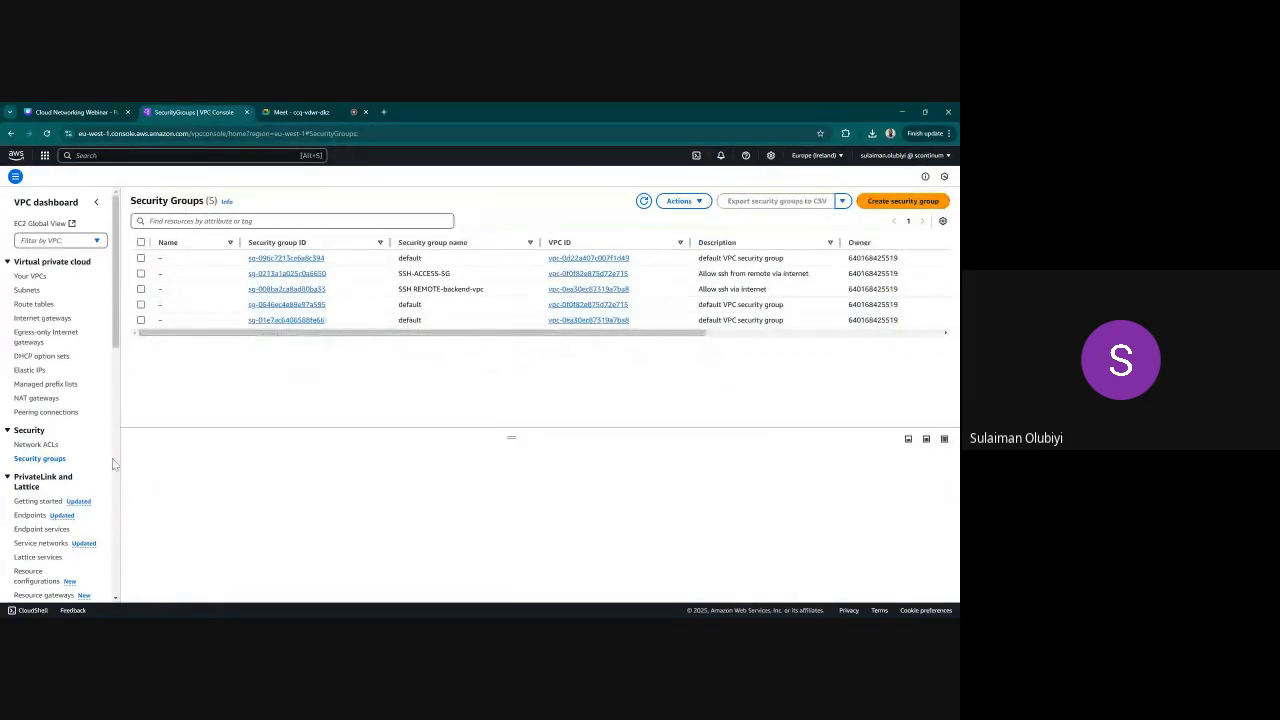
click(45, 156)
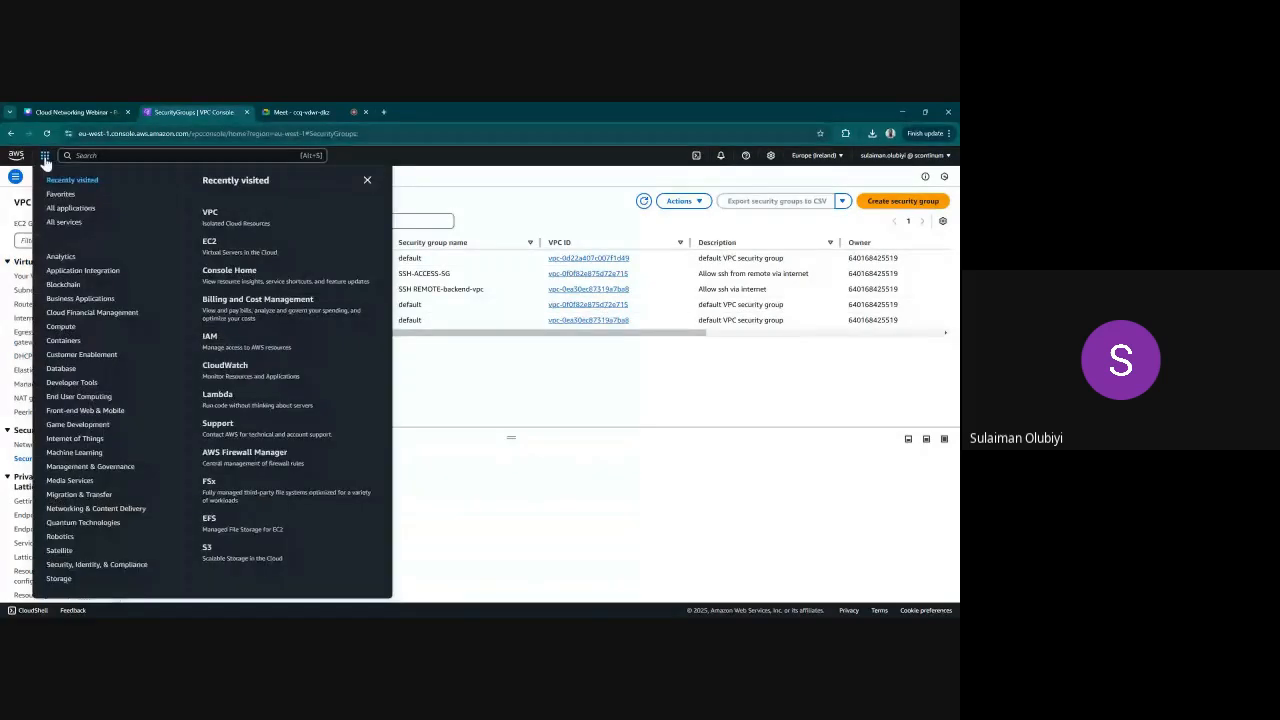
click(210, 246)
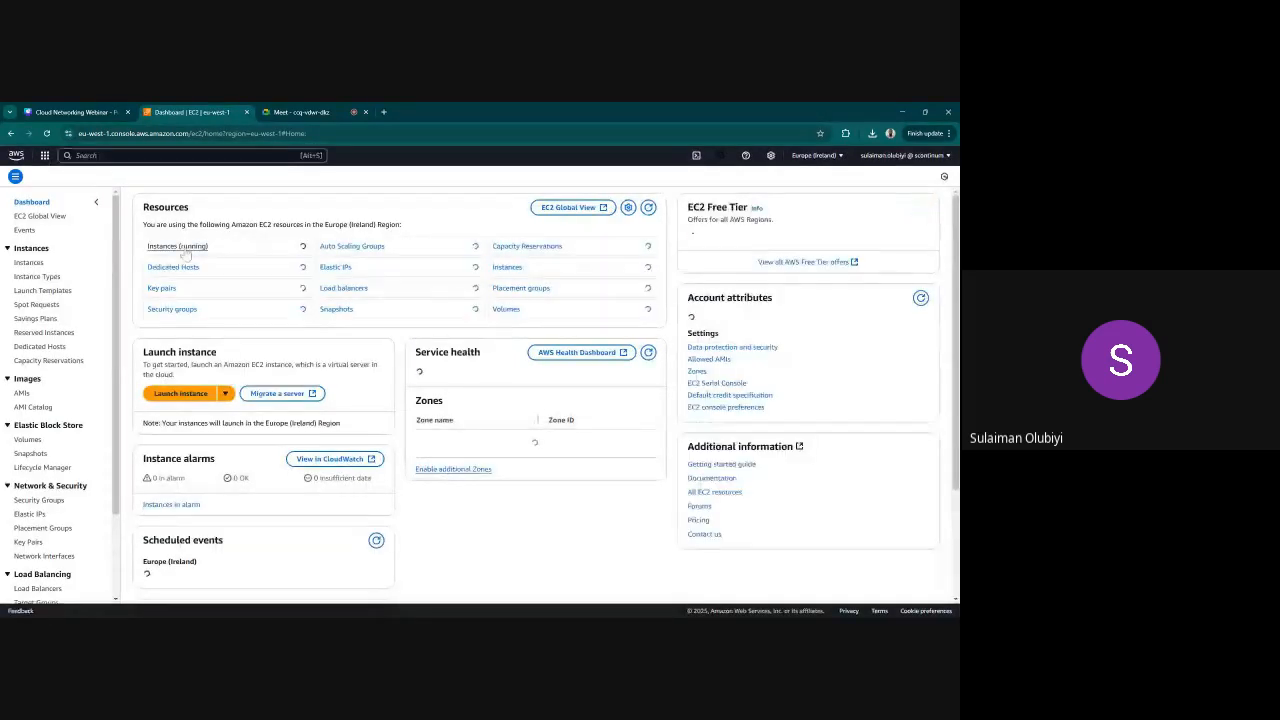
click(187, 396)
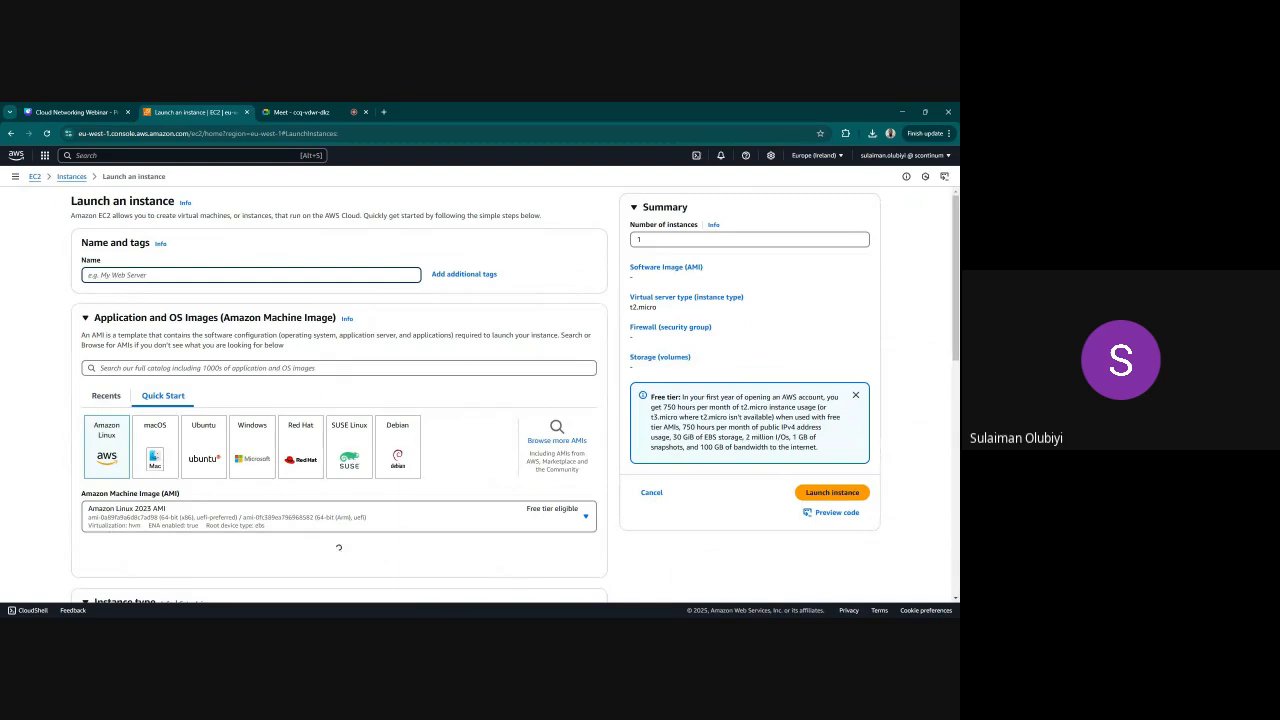
Name the instance WEB-APP-SERVER and choose Ubuntu Server 24.04 LTS as its machine image
text(Test)
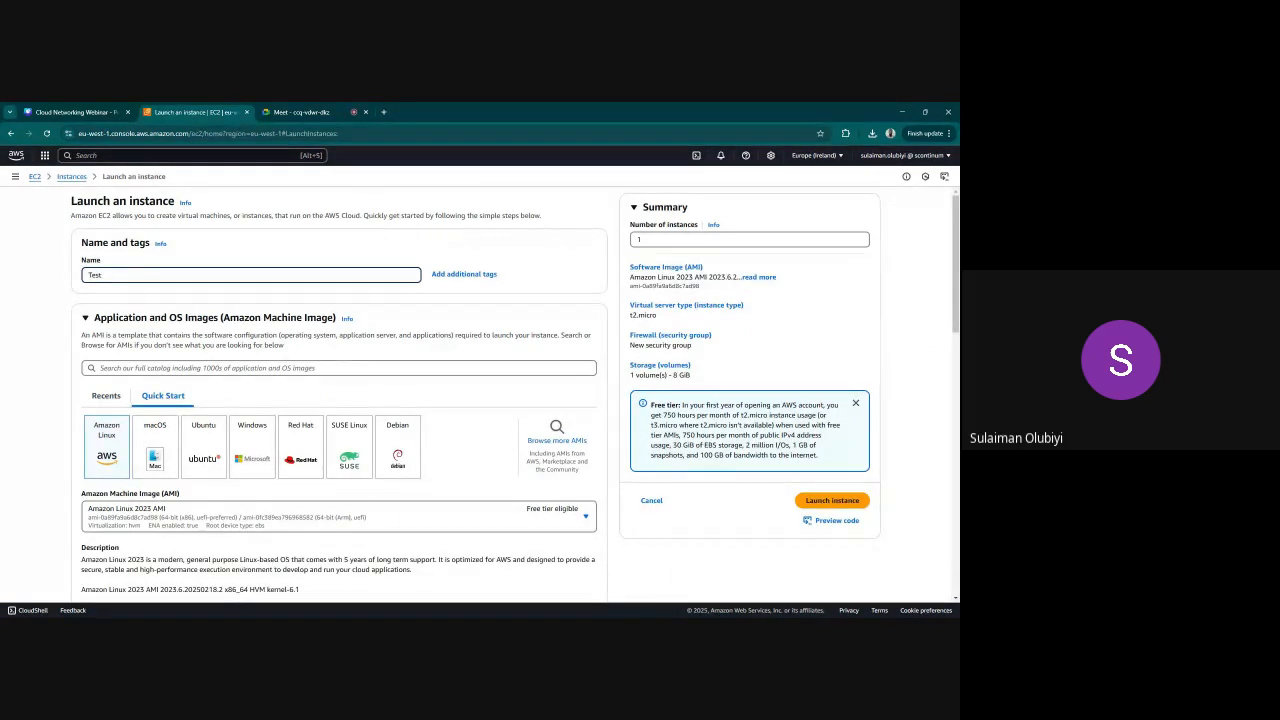
text(B-APP)
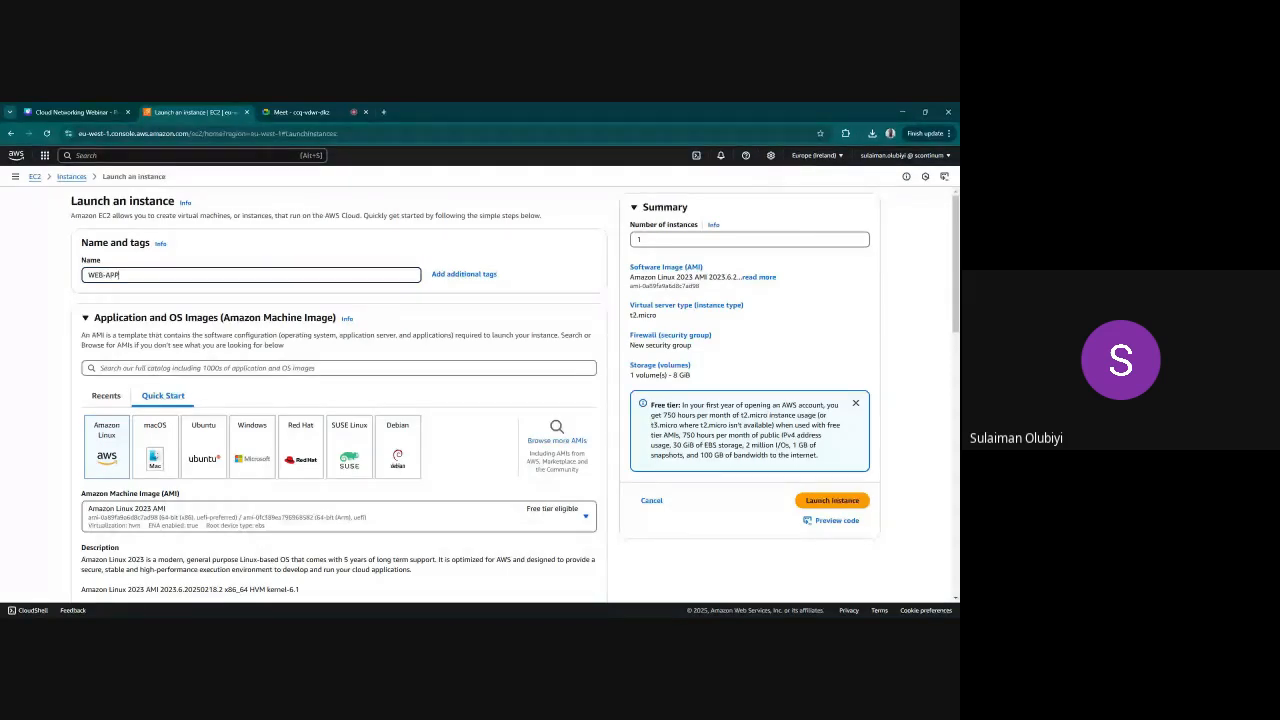
text(-SERVER)
click(211, 450)
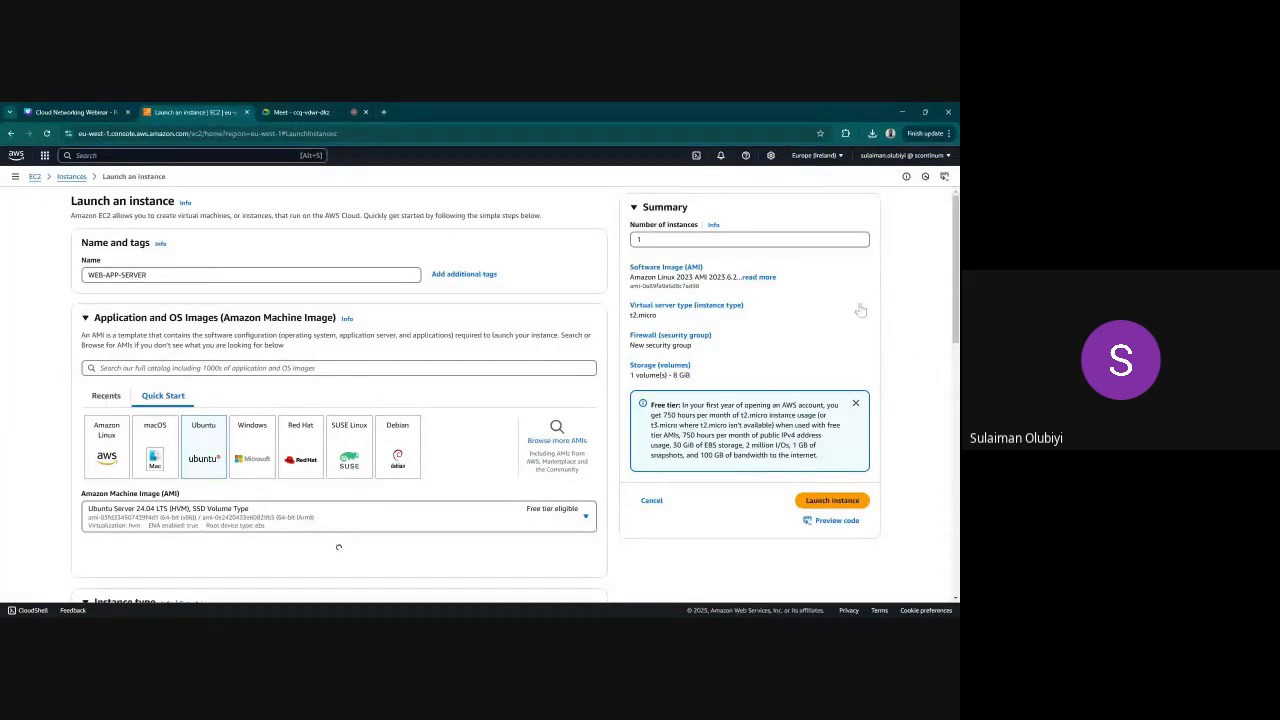
scroll(861, 311, down, 6)
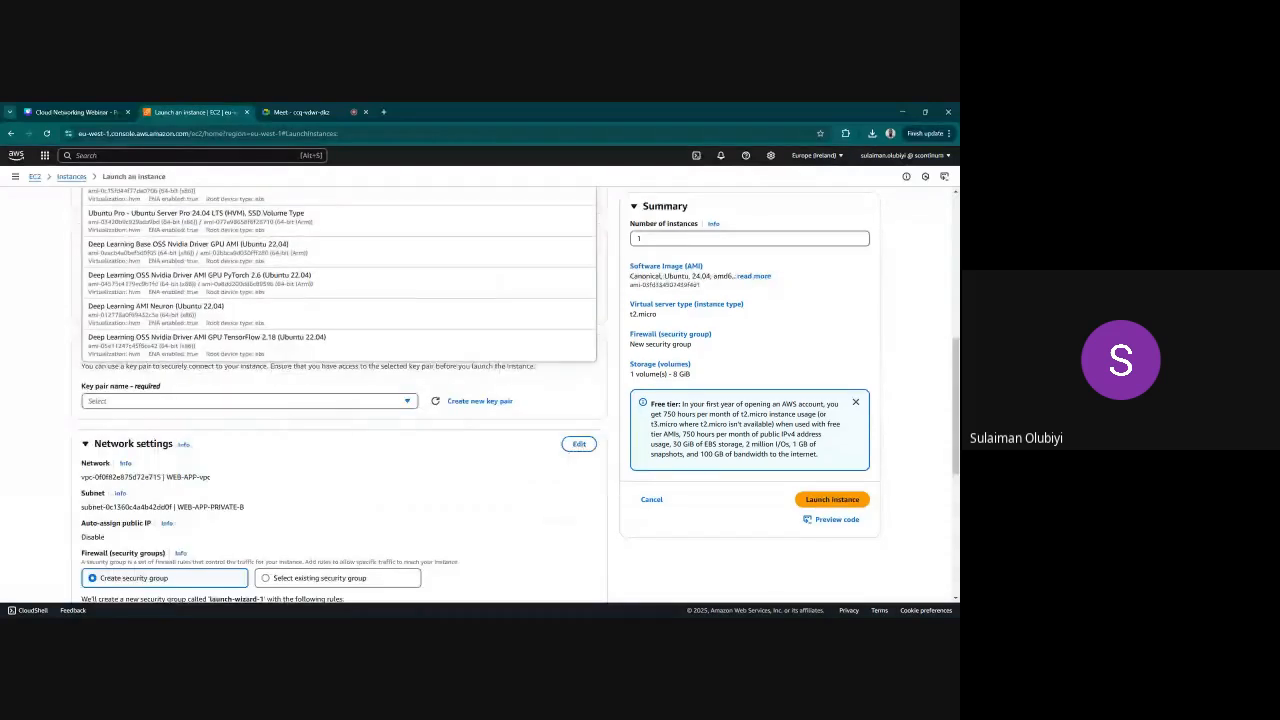
click(852, 307)
scroll(415, 335, up, 3)
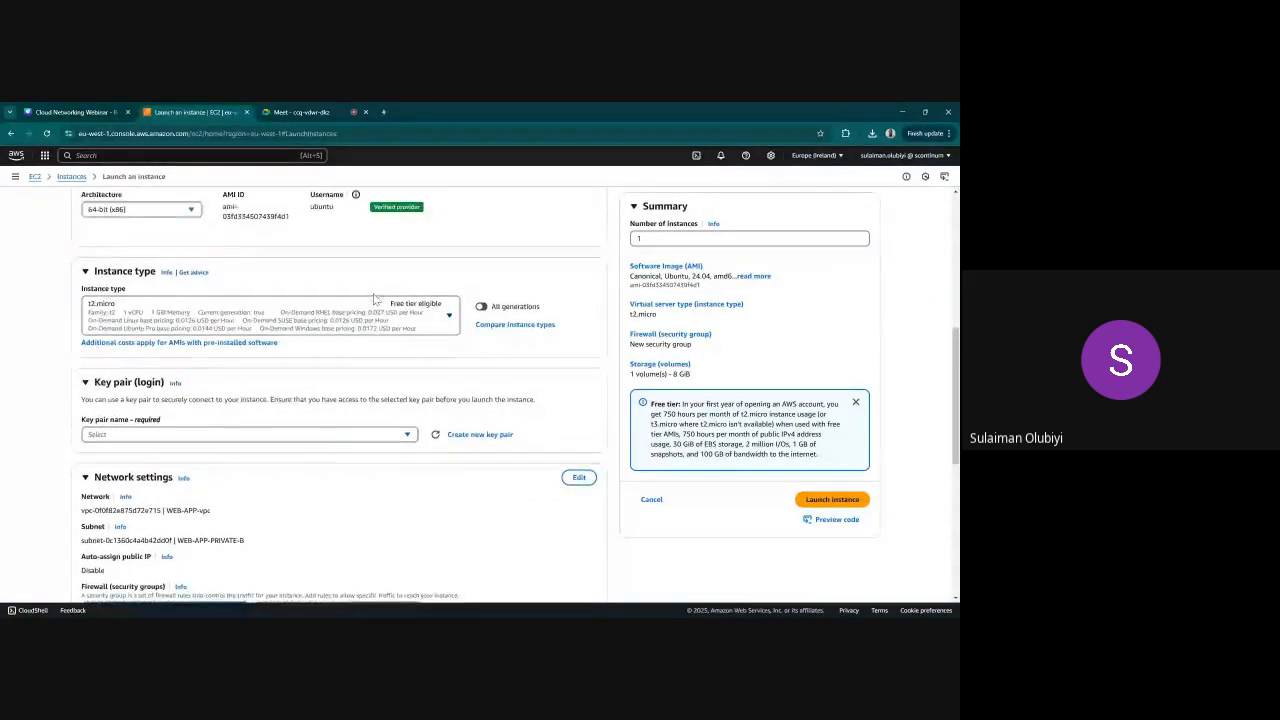
Review the image and instance type settings and assign the existing key pair webinar to WEB-APP-SERVER
scroll(415, 335, down, 3)
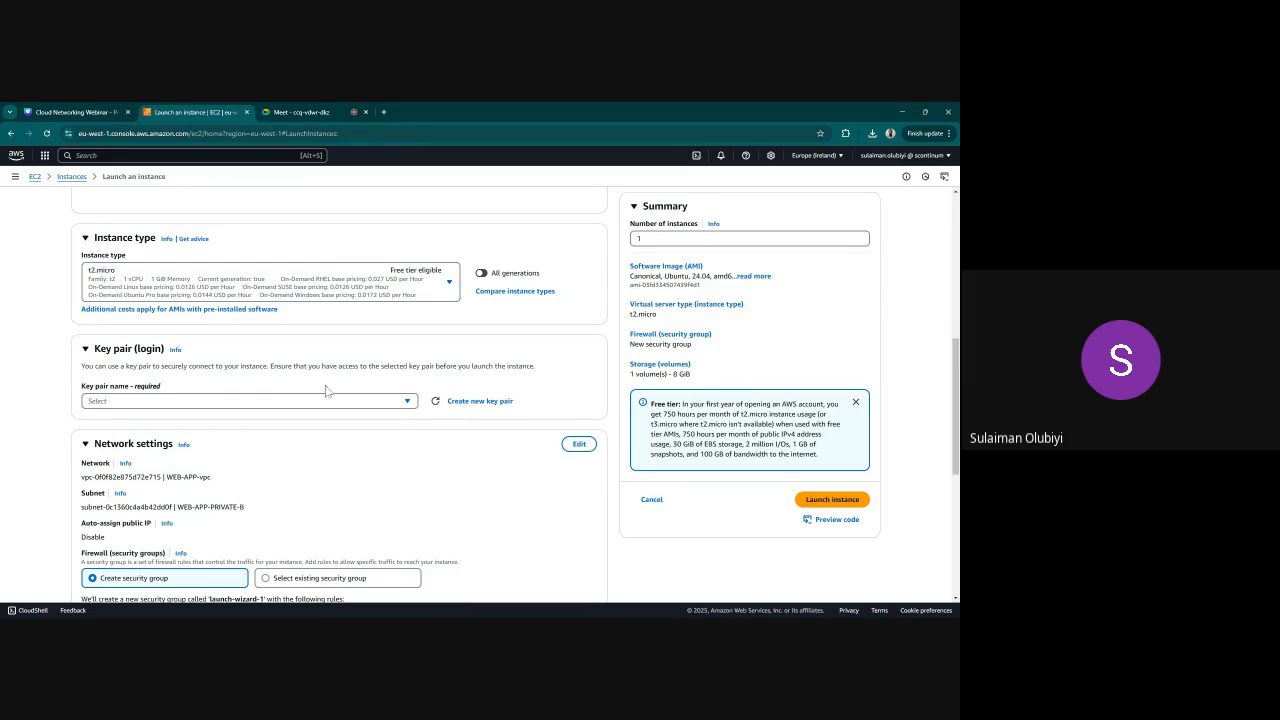
scroll(330, 392, up, 3)
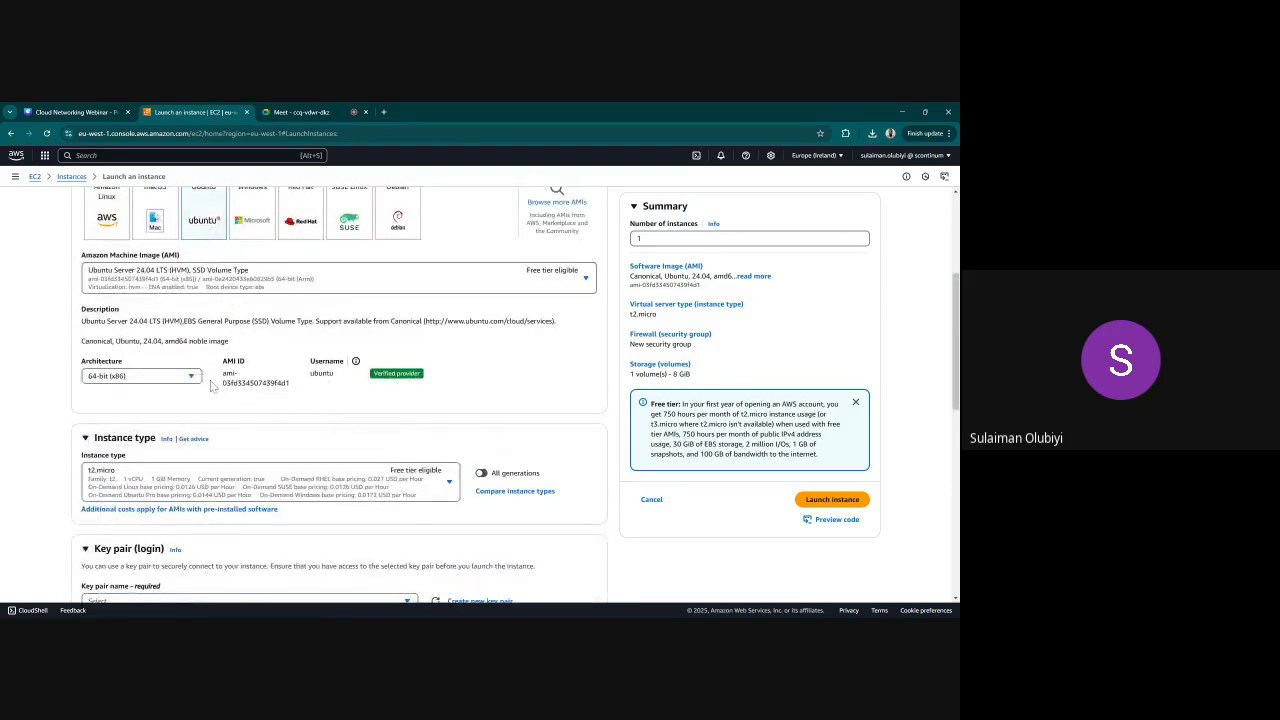
scroll(376, 386, down, 1)
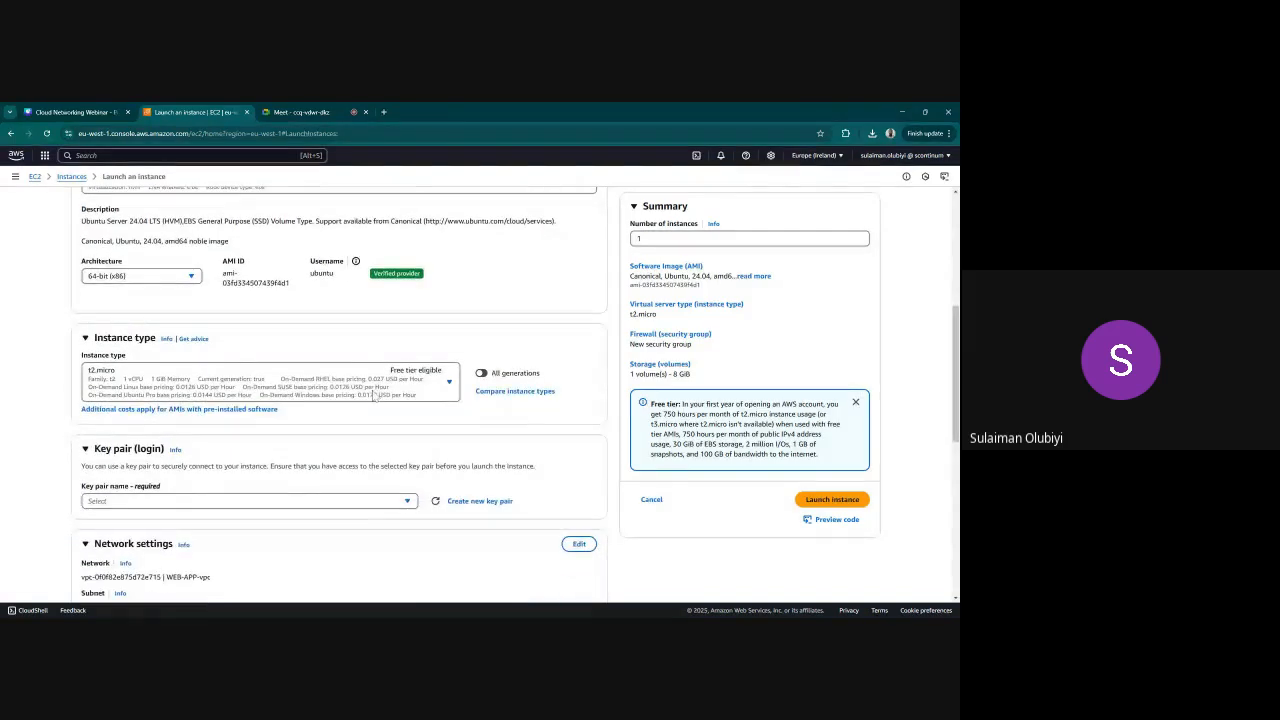
scroll(350, 405, down, 2)
click(331, 404)
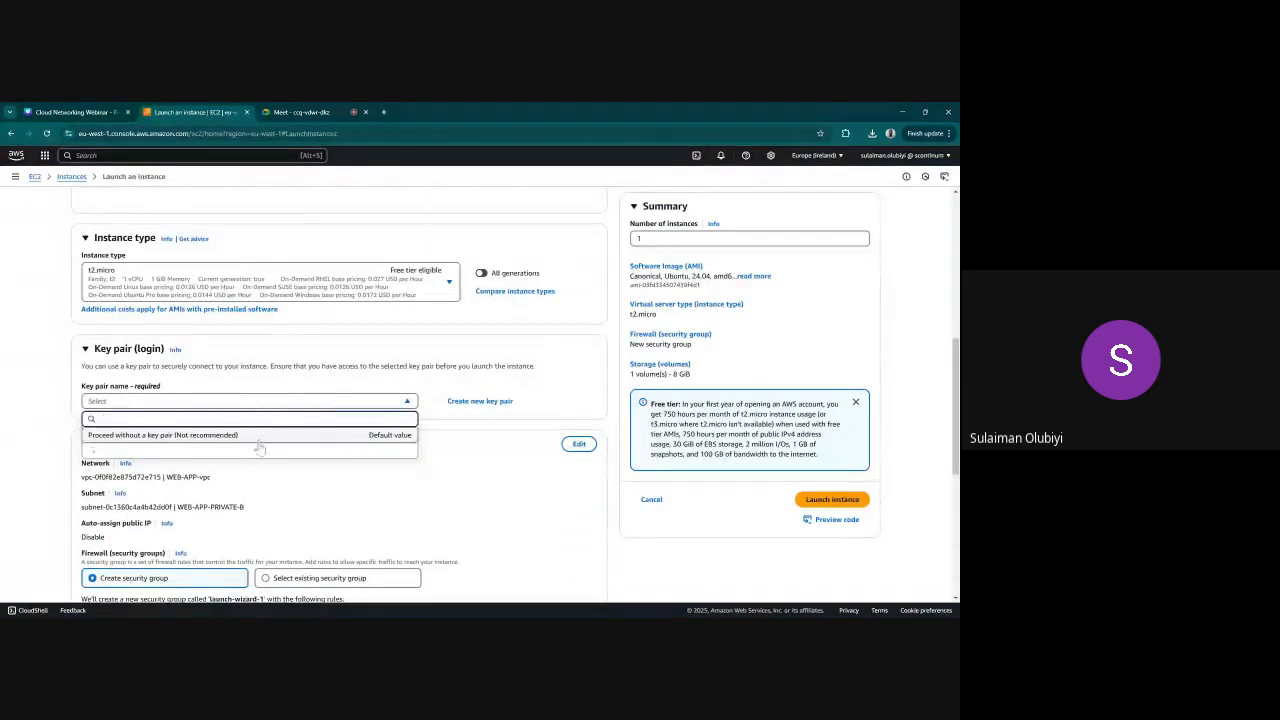
click(225, 455)
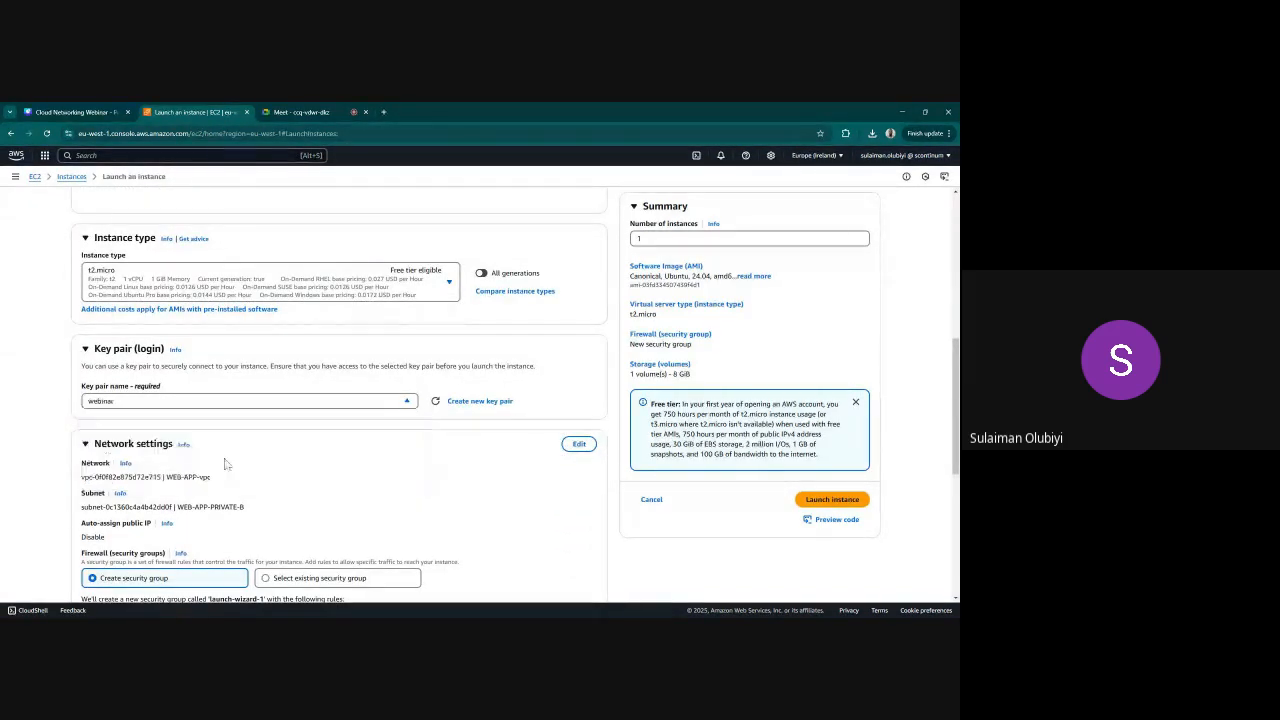
Edit the network settings of WEB-APP-SERVER and place it in the WEB-APP-PUBLIC-A subnet
scroll(391, 496, down, 3)
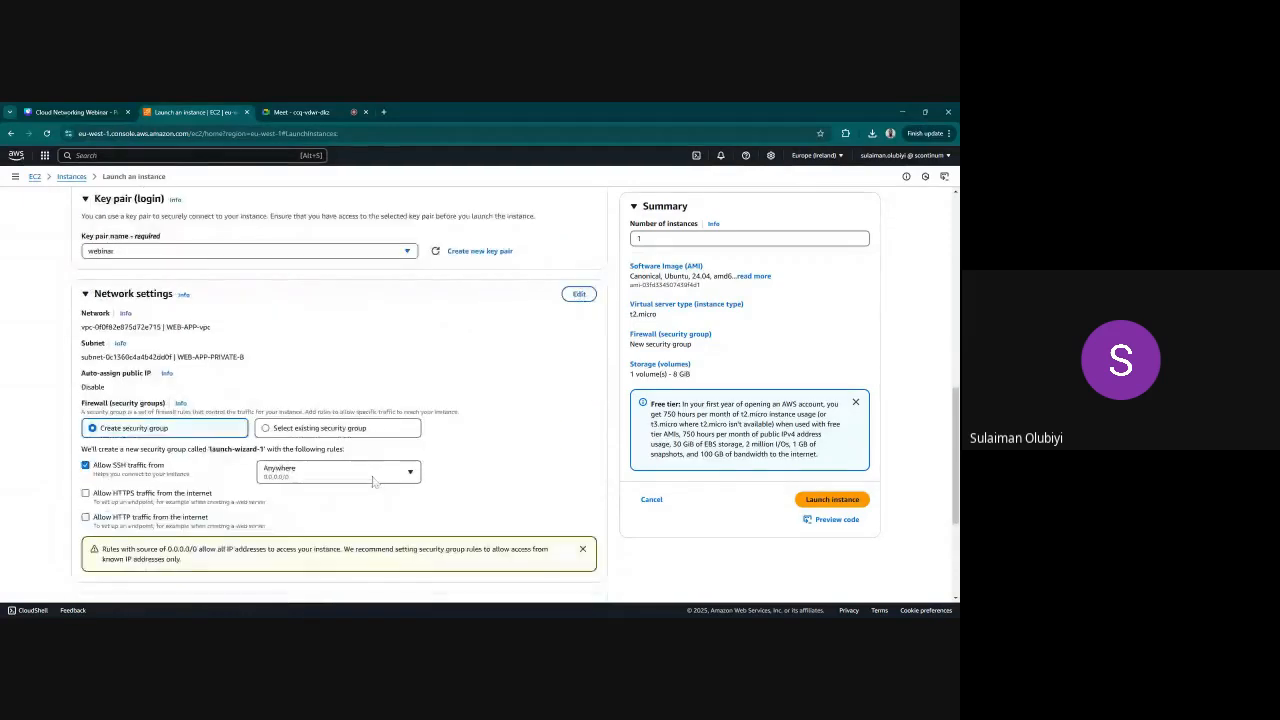
click(578, 295)
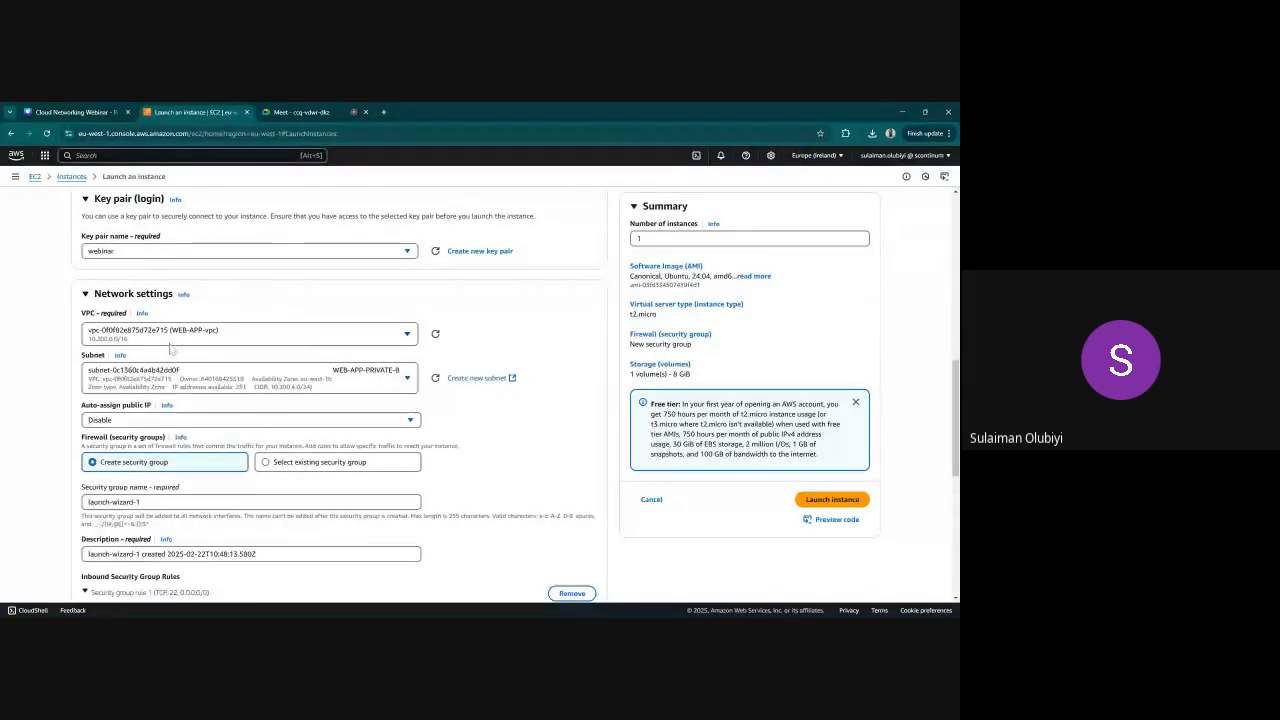
click(215, 378)
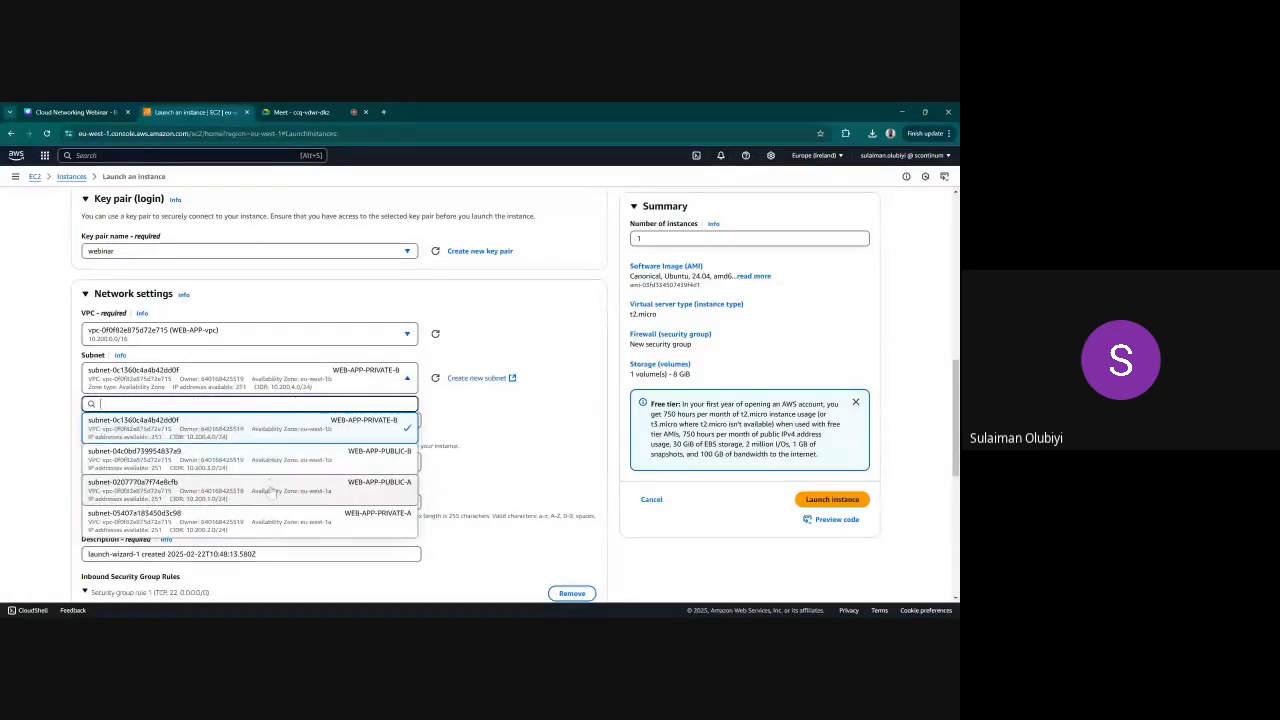
click(271, 488)
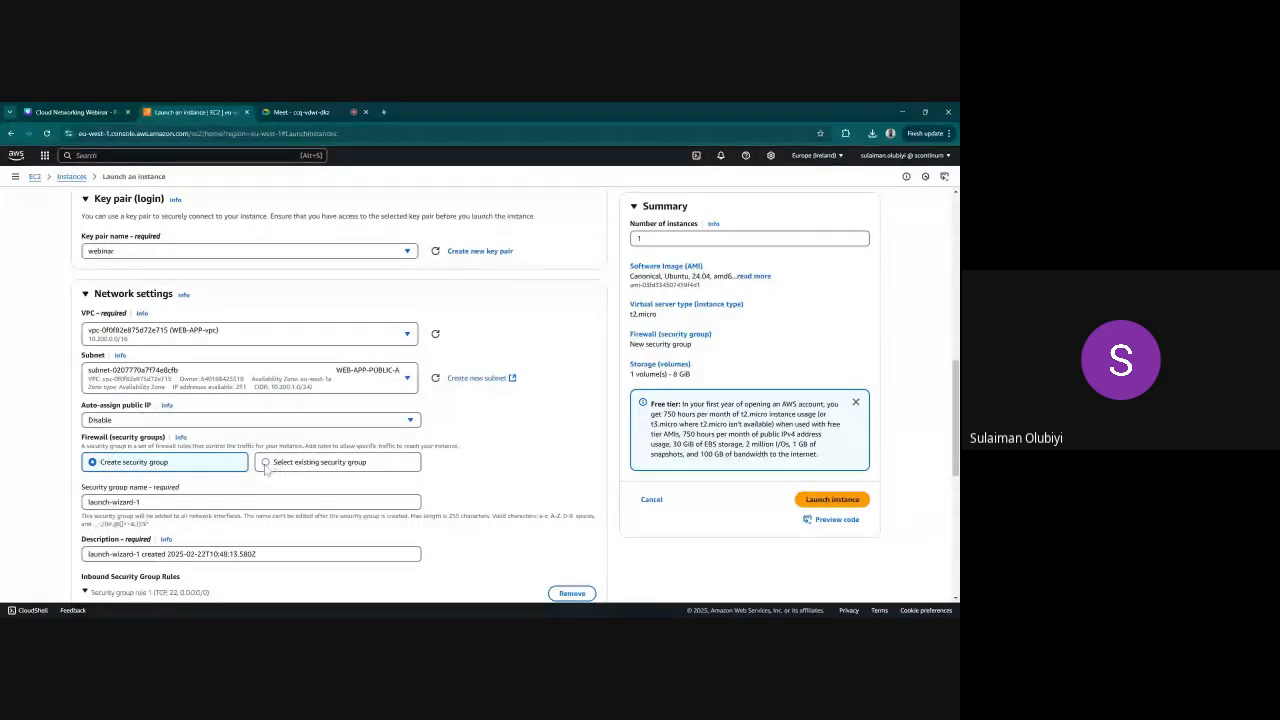
Use an existing security group for WEB-APP-SERVER and choose SSH-ACCESS-SG
click(272, 465)
click(258, 503)
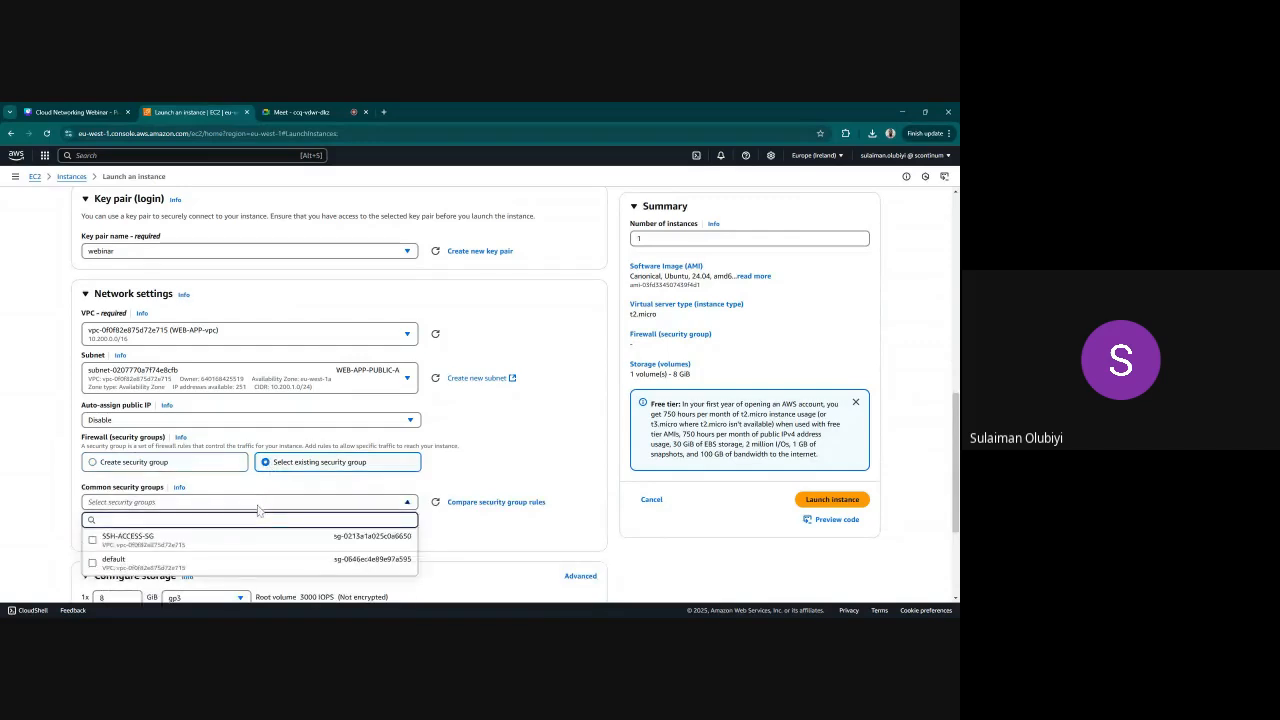
click(135, 542)
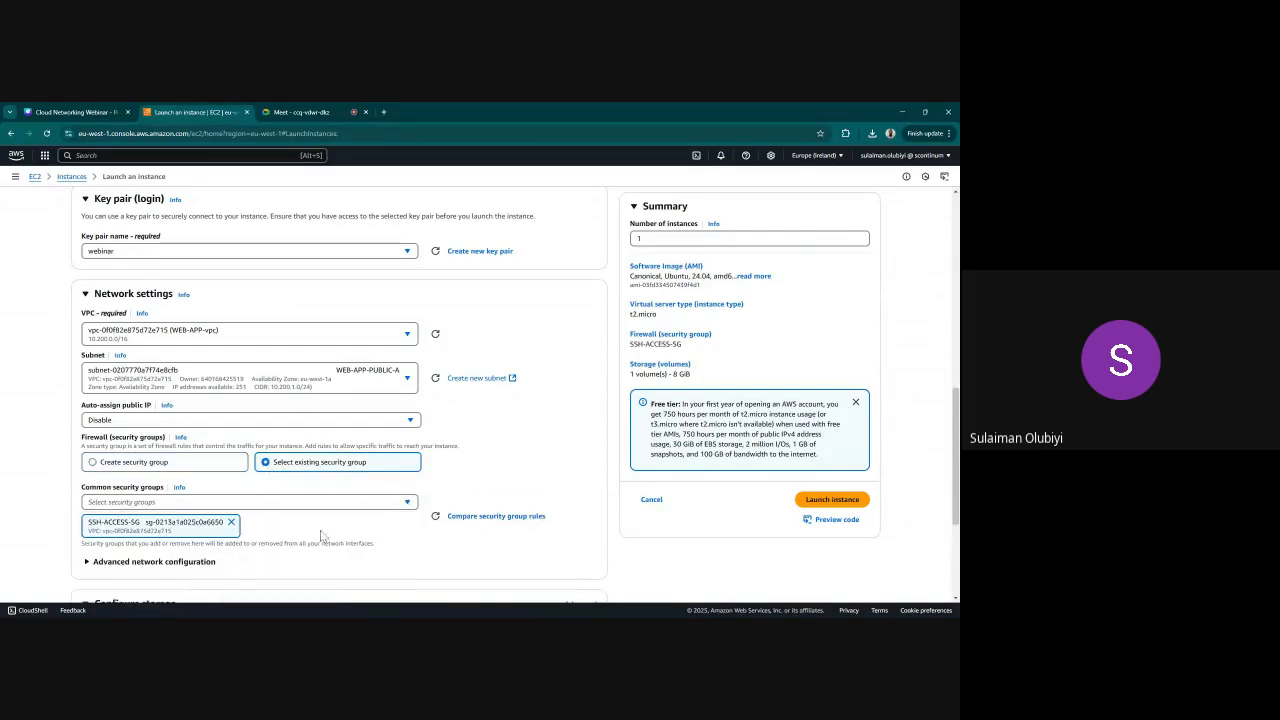
Review the remaining settings, launch WEB-APP-SERVER and return to the list of instances
scroll(322, 537, down, 3)
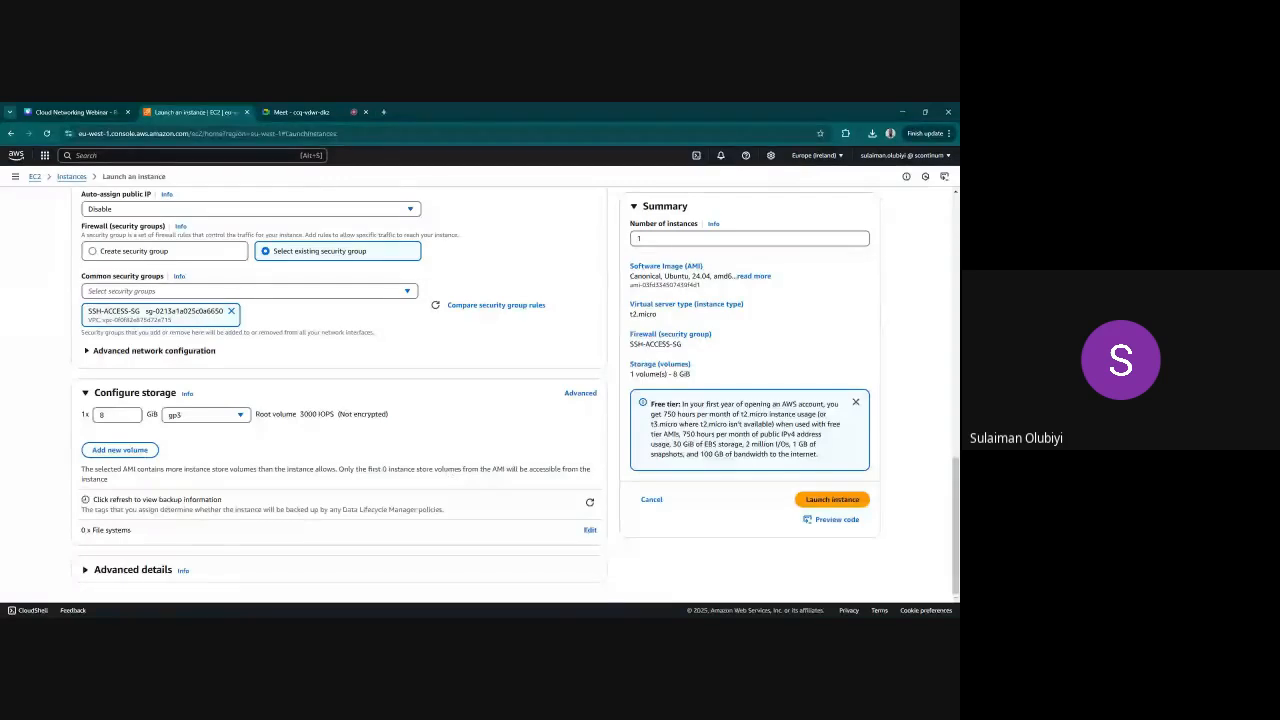
scroll(340, 390, up, 10)
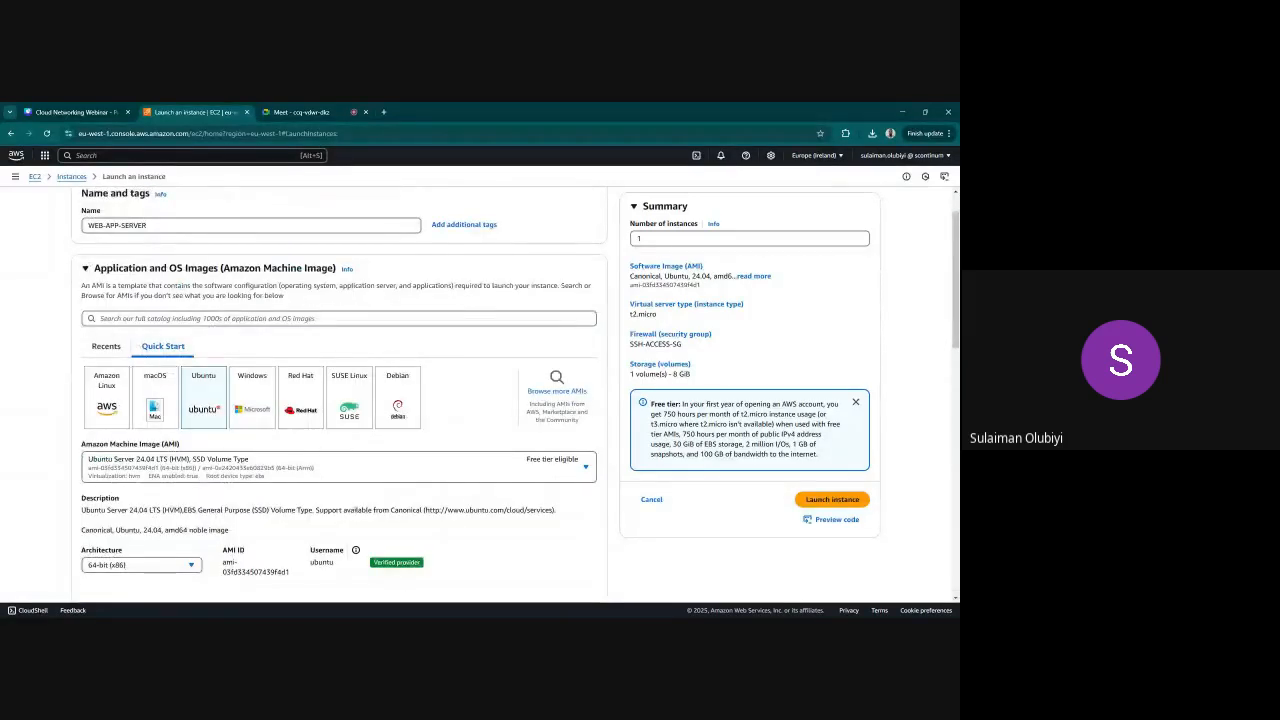
click(831, 500)
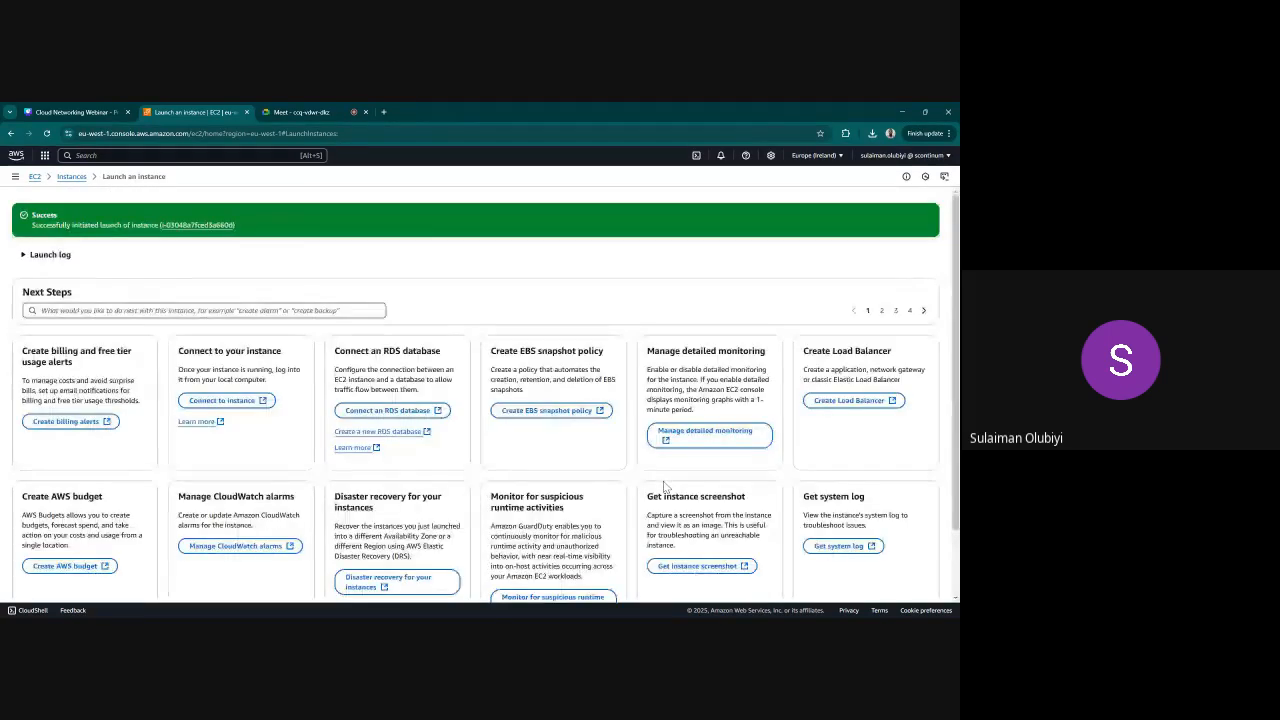
click(71, 178)
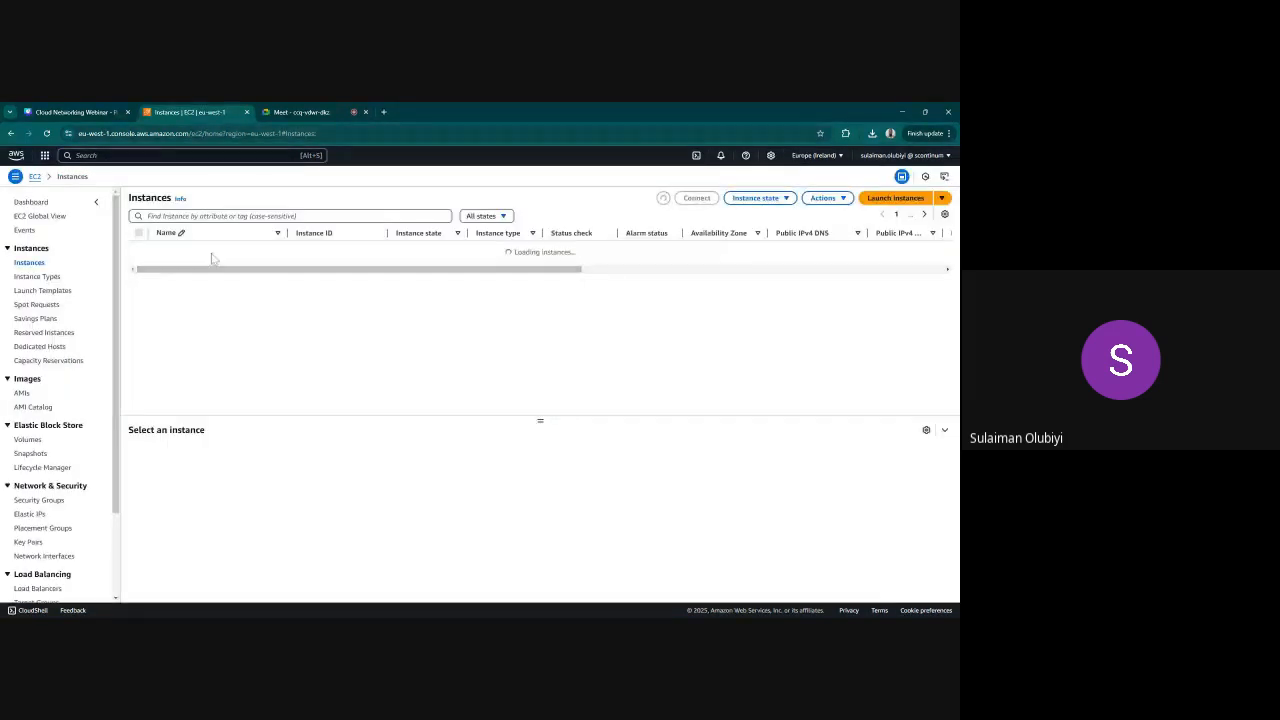
Start launching another instance named BACKEND-SERVER with the Ubuntu machine image
click(866, 198)
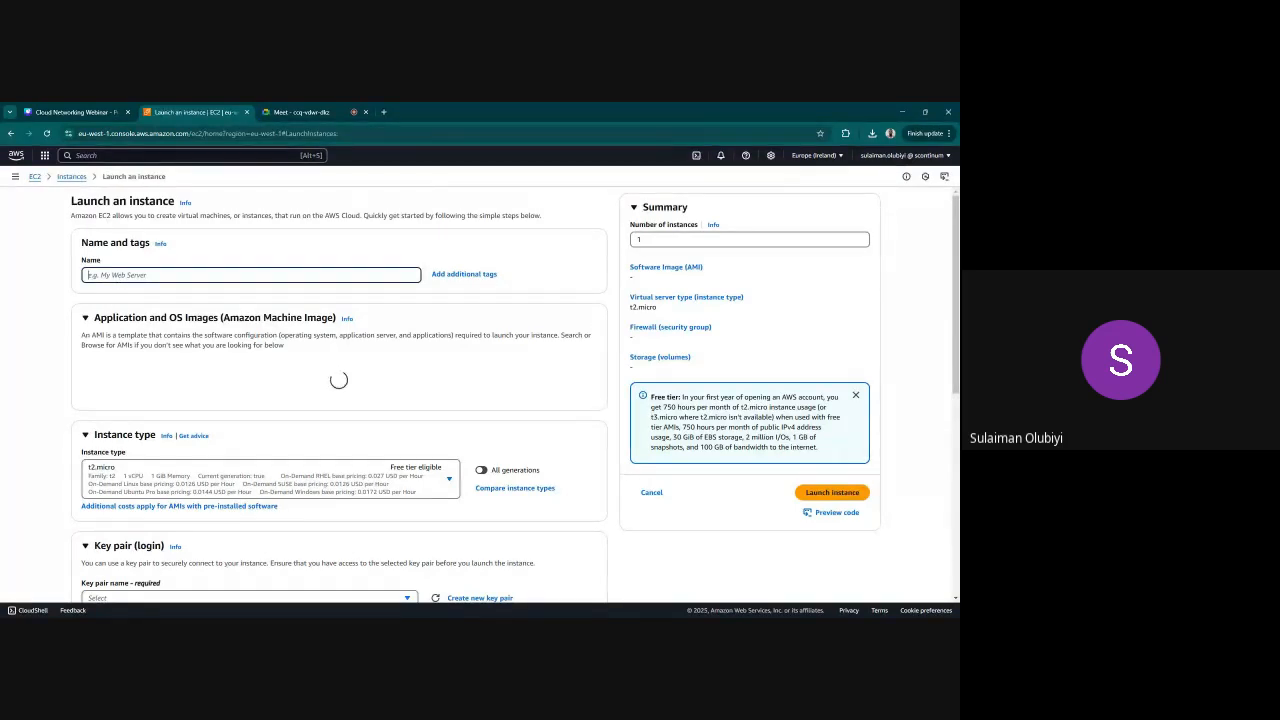
text(BACKEND)
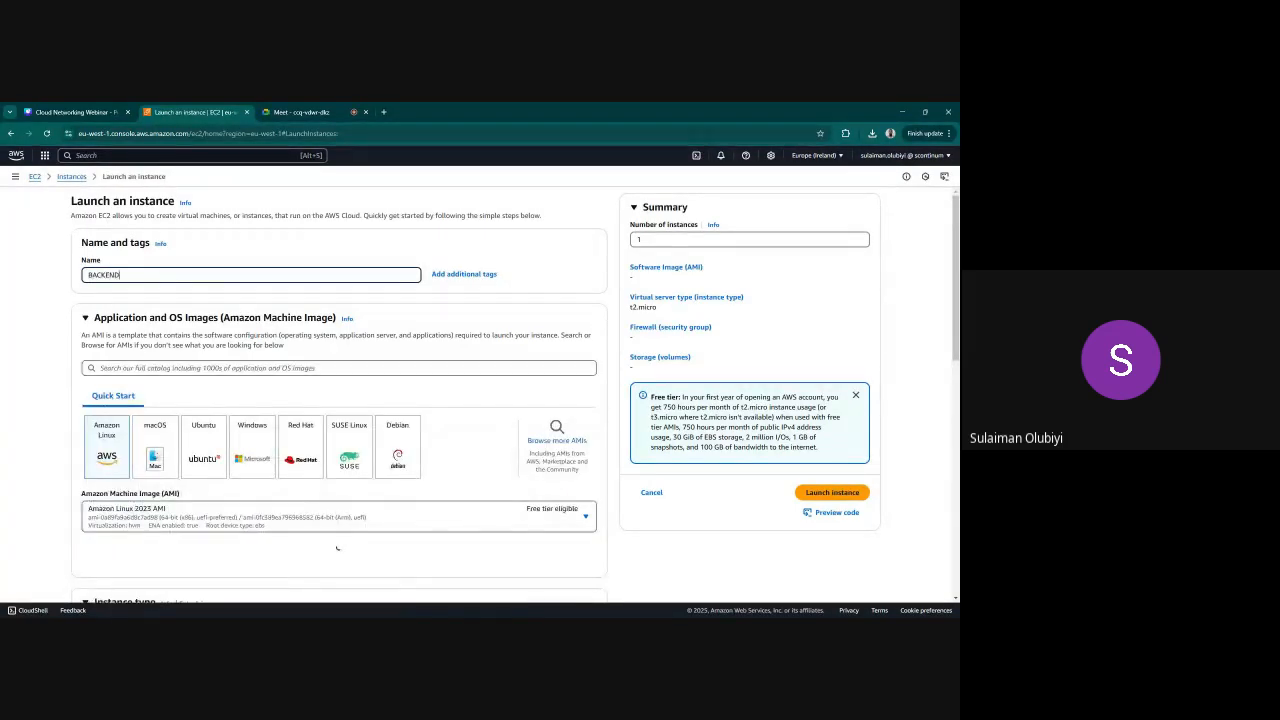
text(-SE)
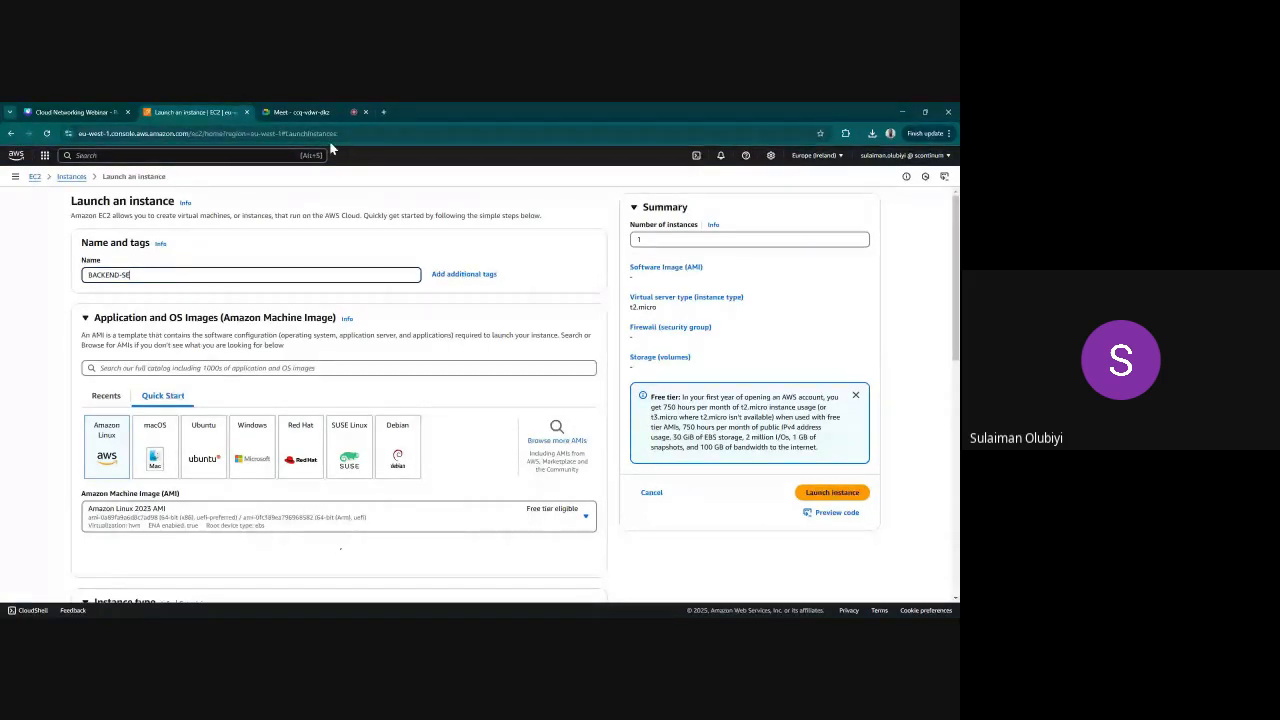
text(RVER)
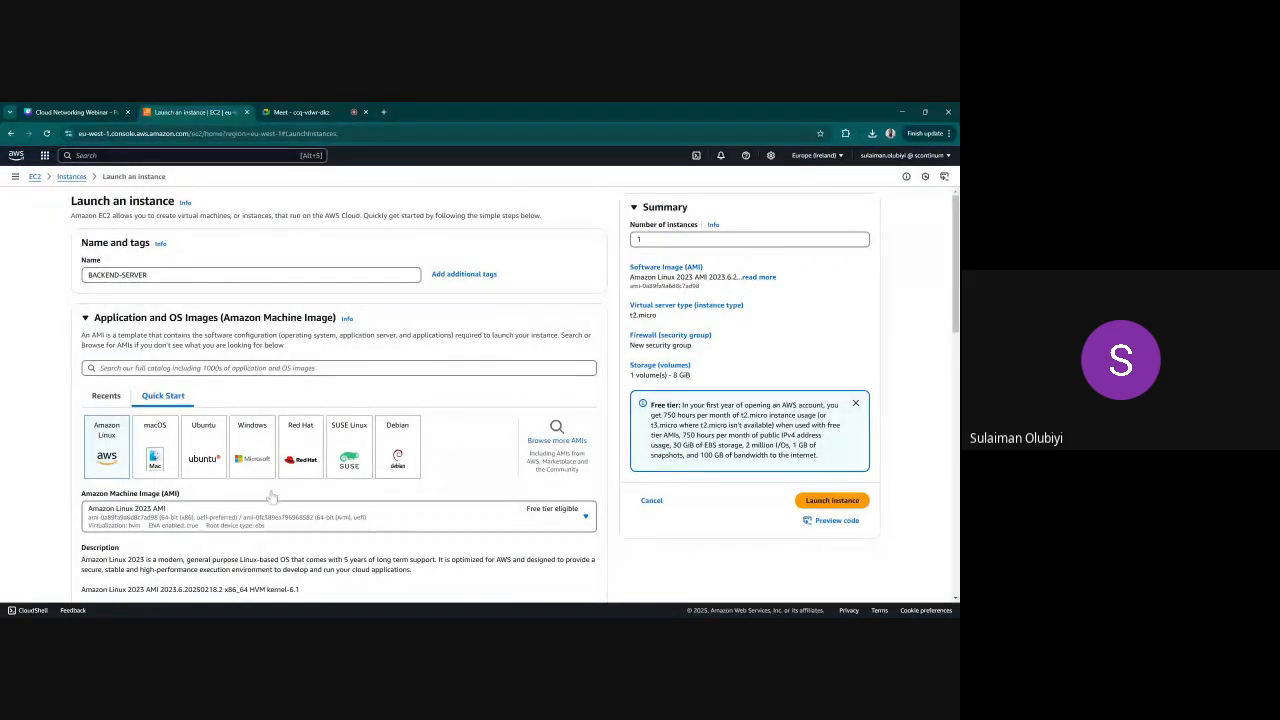
click(204, 447)
Assign the existing key pair webinar to BACKEND-SERVER
scroll(357, 490, down, 2)
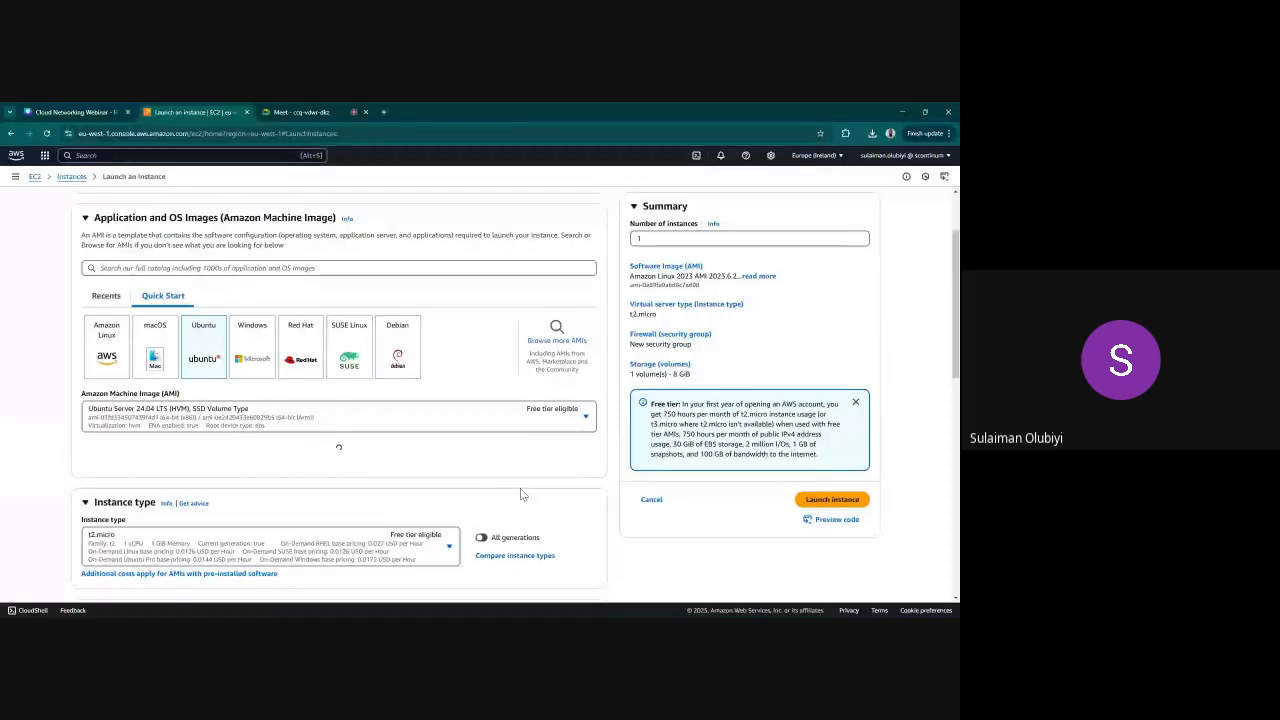
scroll(334, 443, down, 2)
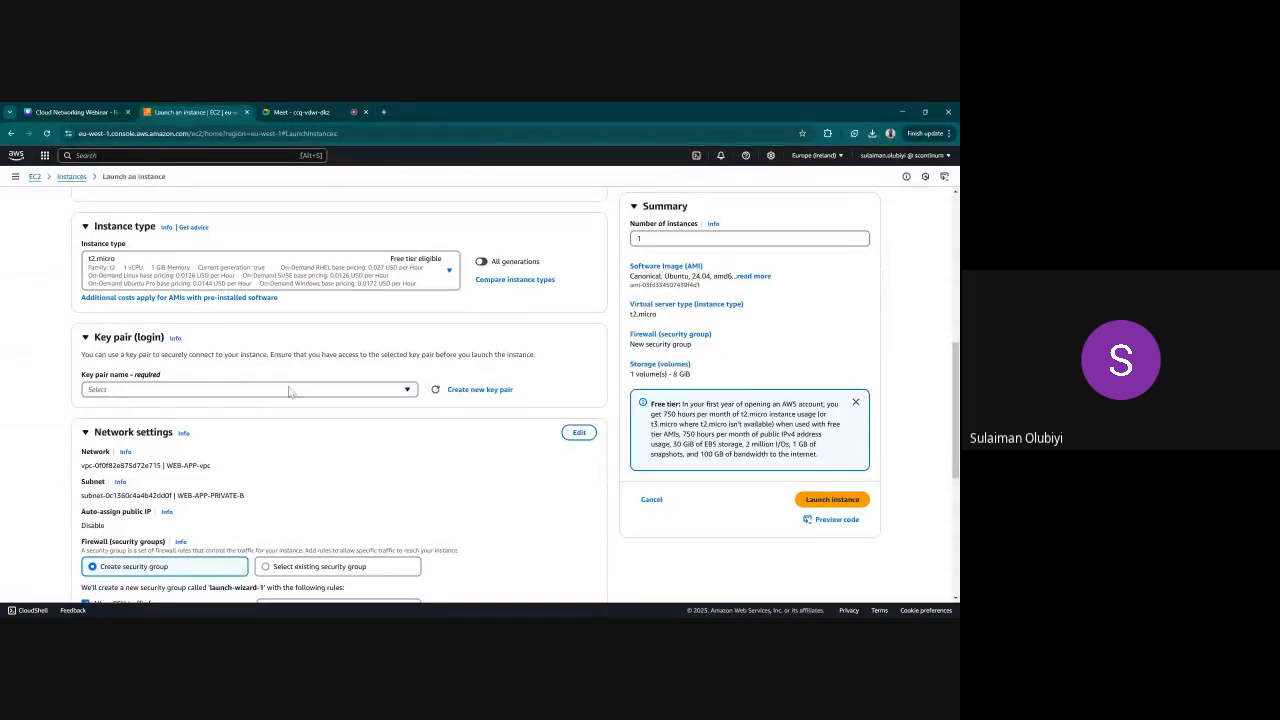
click(289, 391)
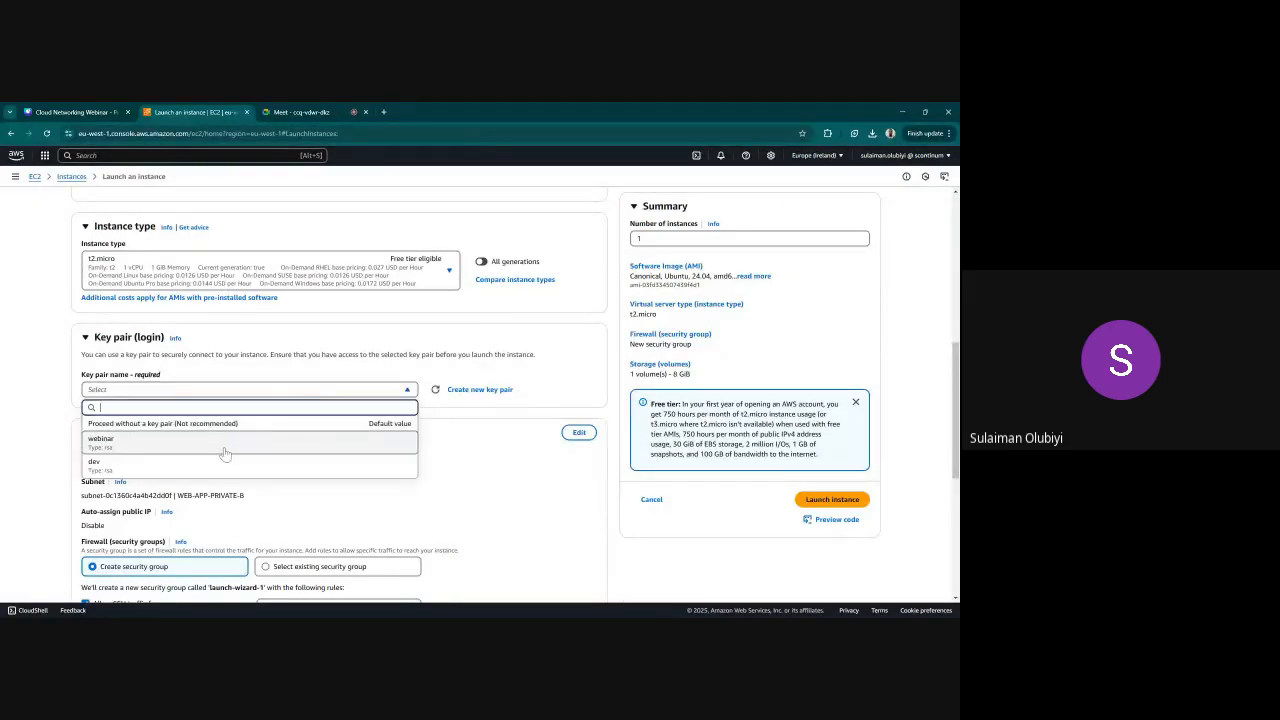
click(225, 454)
Edit the network settings of BACKEND-SERVER and set its VPC to BACKEND-vpc
scroll(330, 440, down, 2)
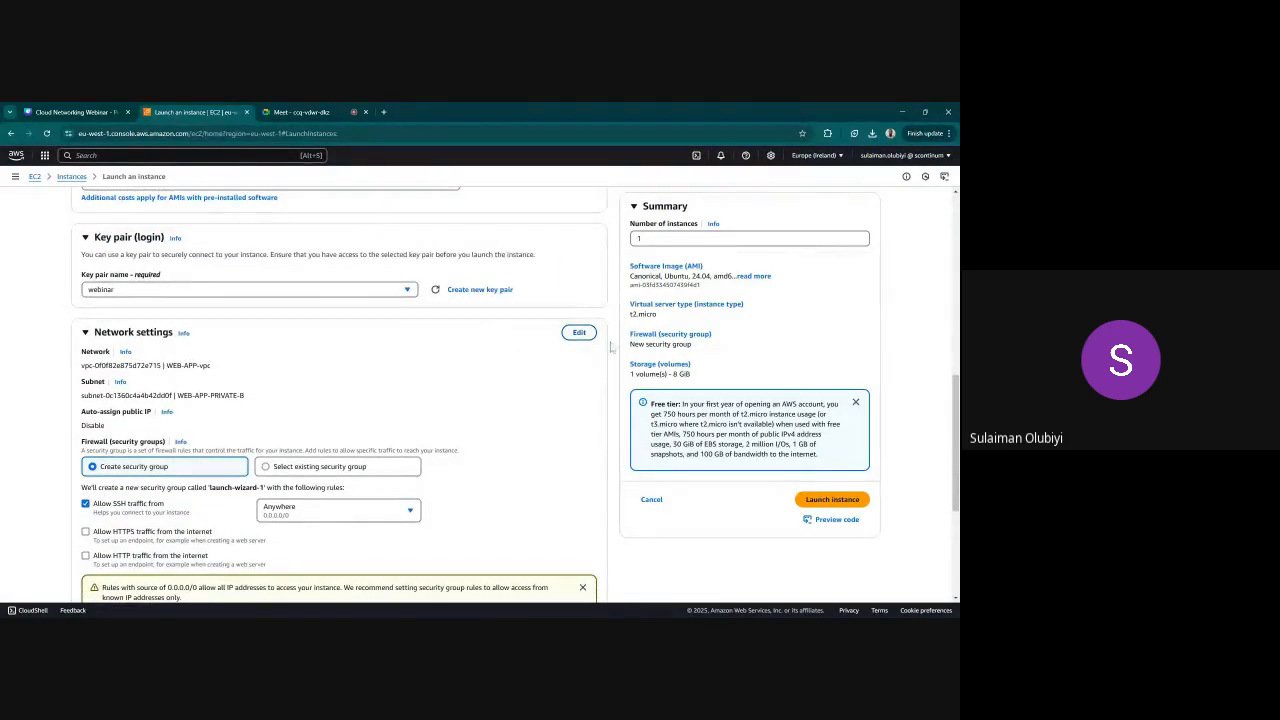
click(580, 334)
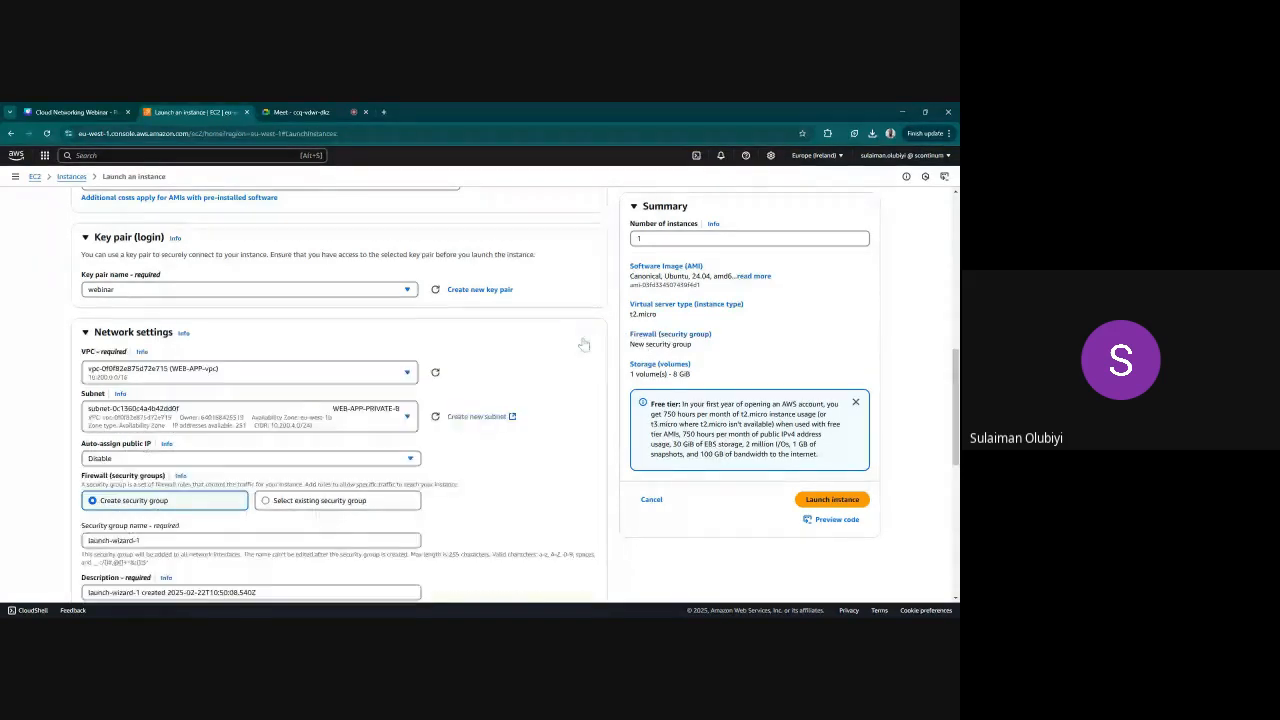
click(362, 380)
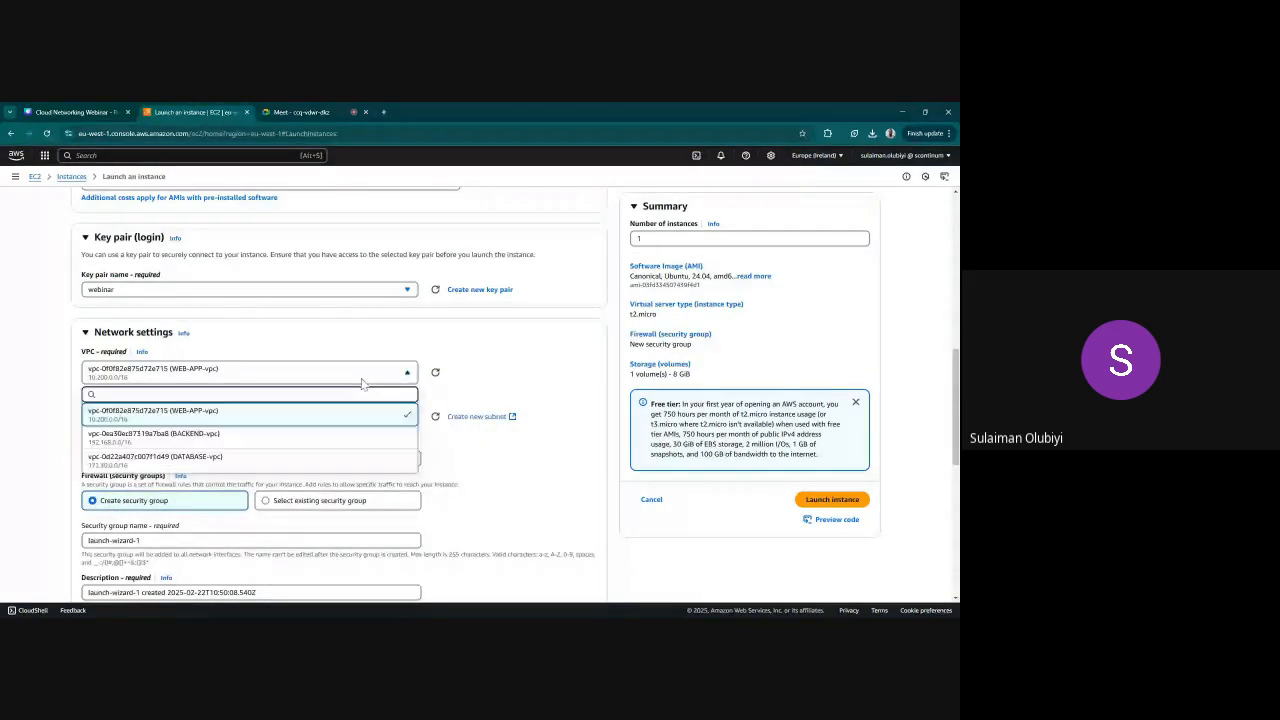
click(322, 451)
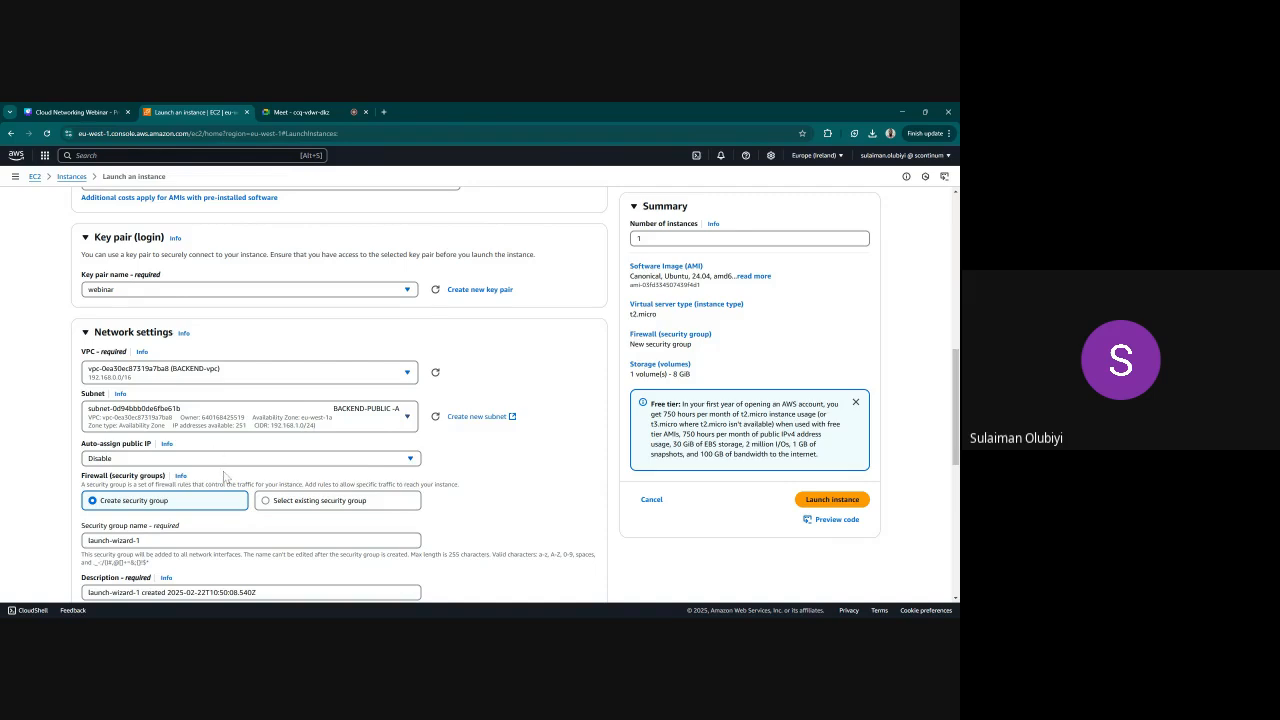
Enable auto-assigned public IP for BACKEND-SERVER and assign the existing security group SSH REMOTE-backend-vpc
click(357, 460)
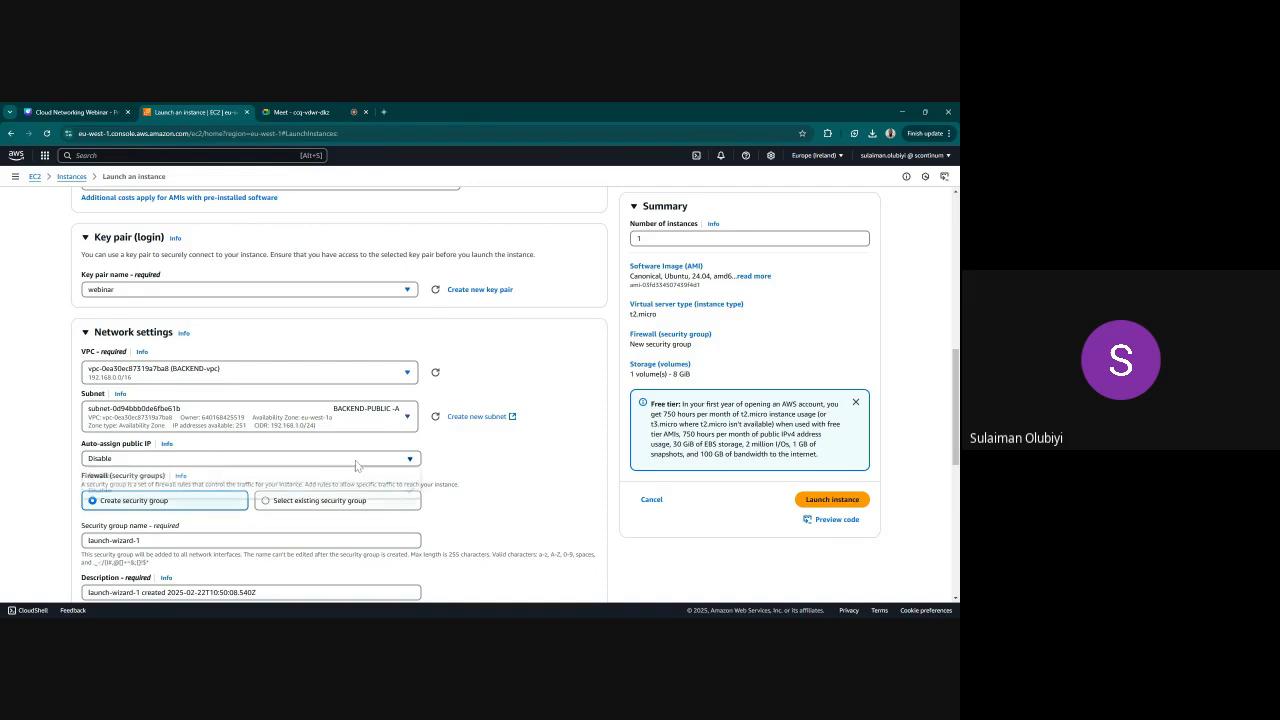
click(268, 477)
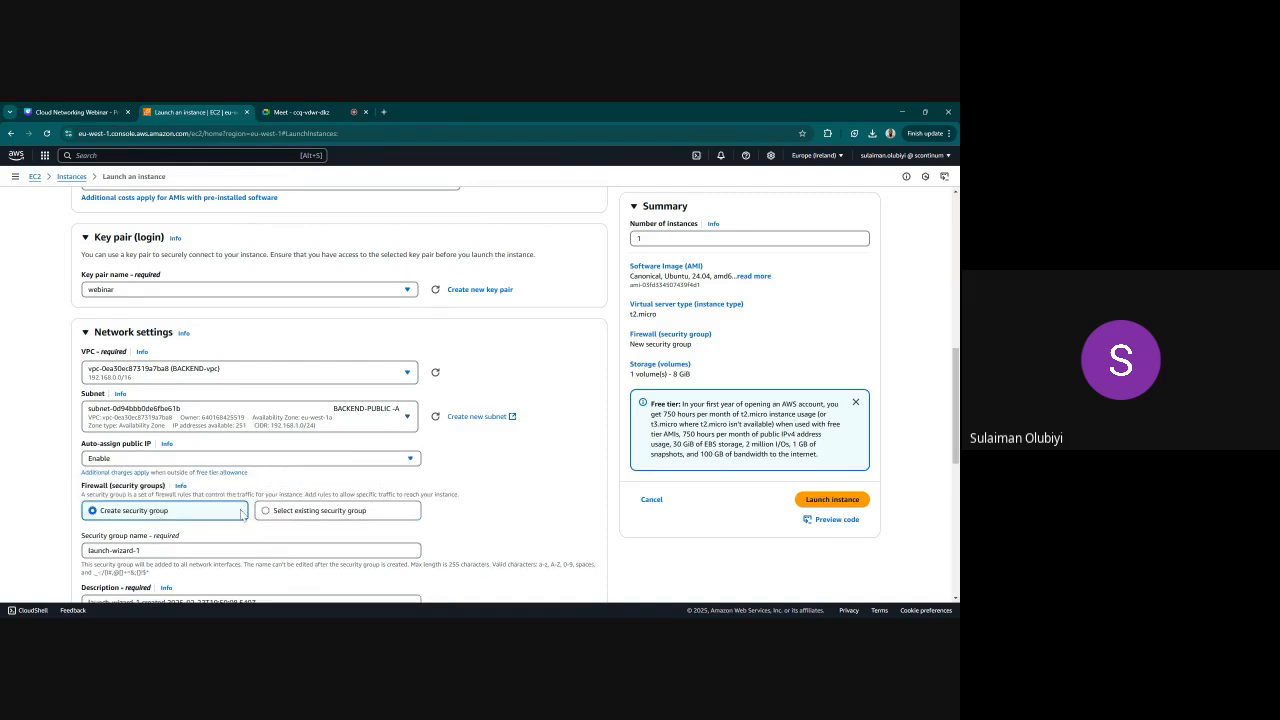
click(298, 512)
scroll(302, 518, down, 1)
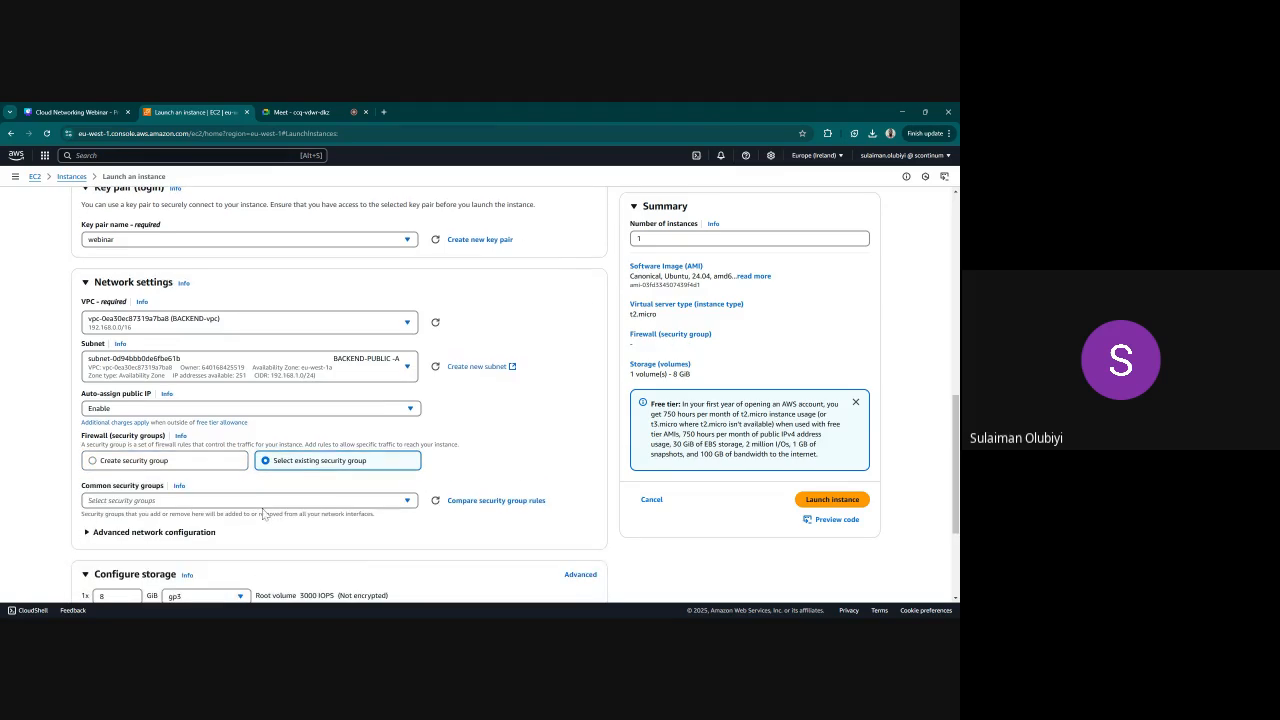
click(264, 505)
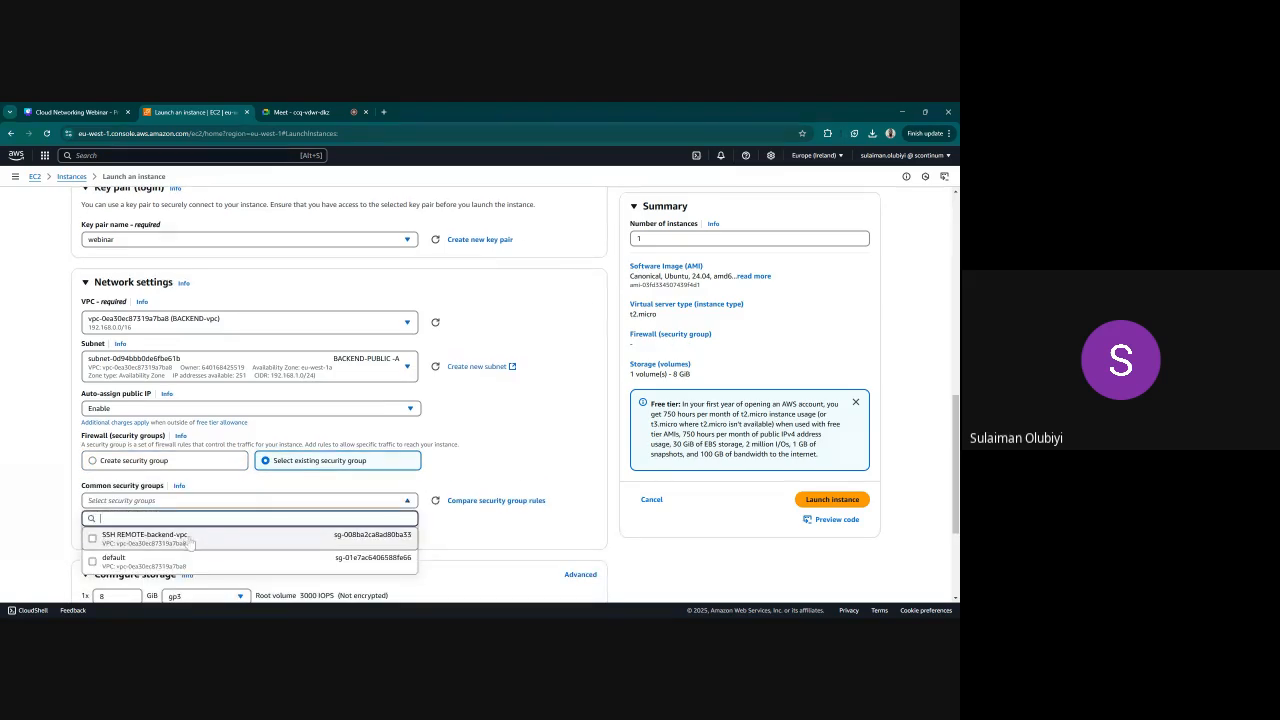
click(190, 540)
scroll(457, 500, down, 2)
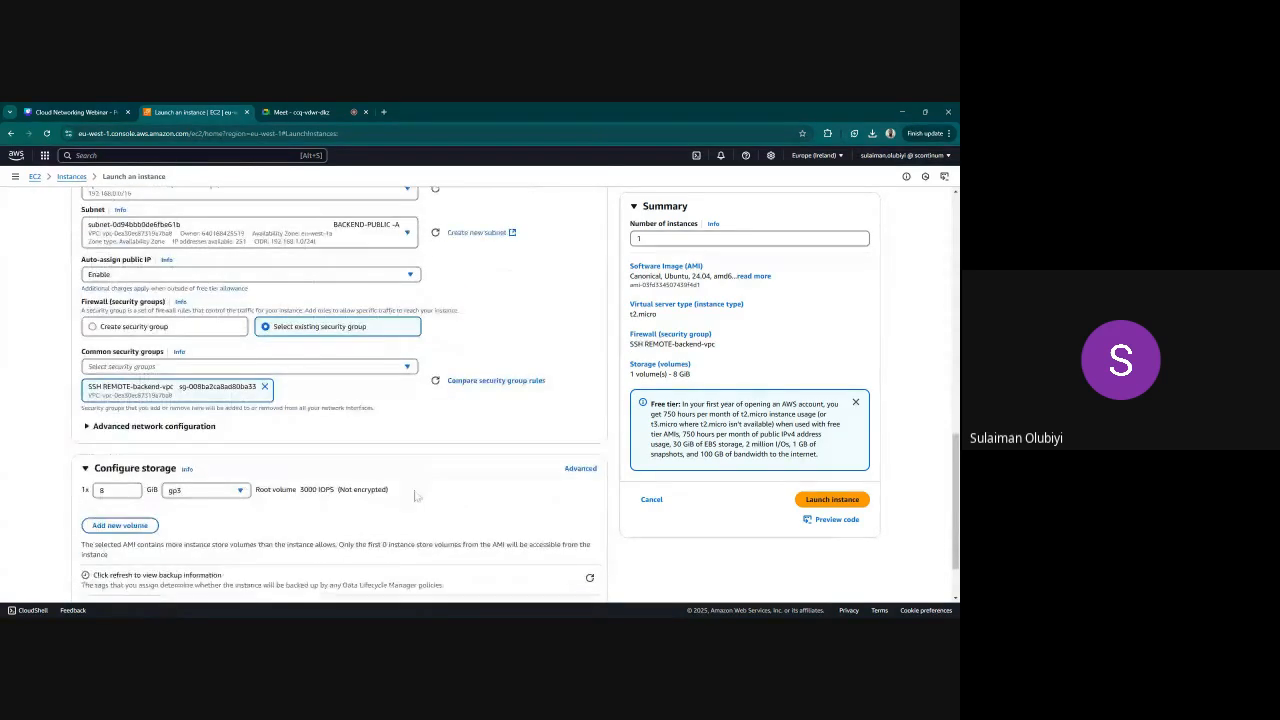
Review the configured settings of BACKEND-SERVER from name to storage and launch the instance
scroll(392, 403, up, 3)
scroll(392, 403, up, 3)
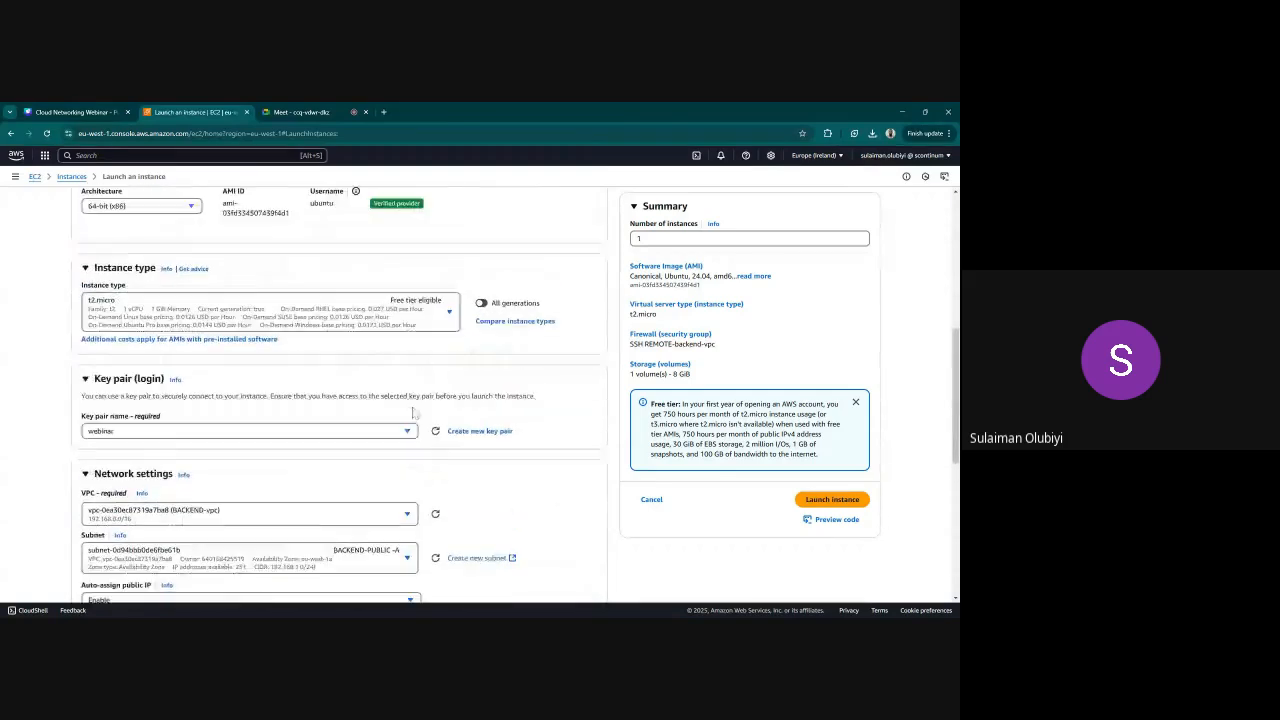
scroll(412, 415, up, 5)
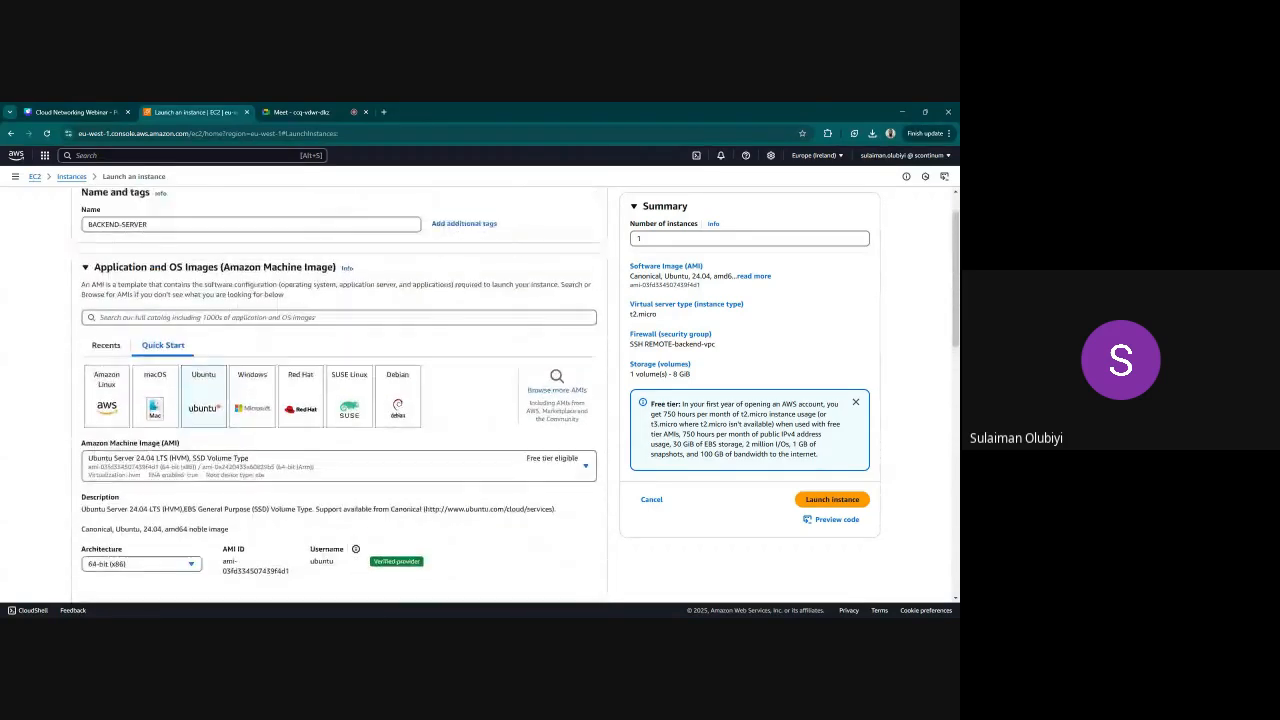
scroll(410, 415, down, 10)
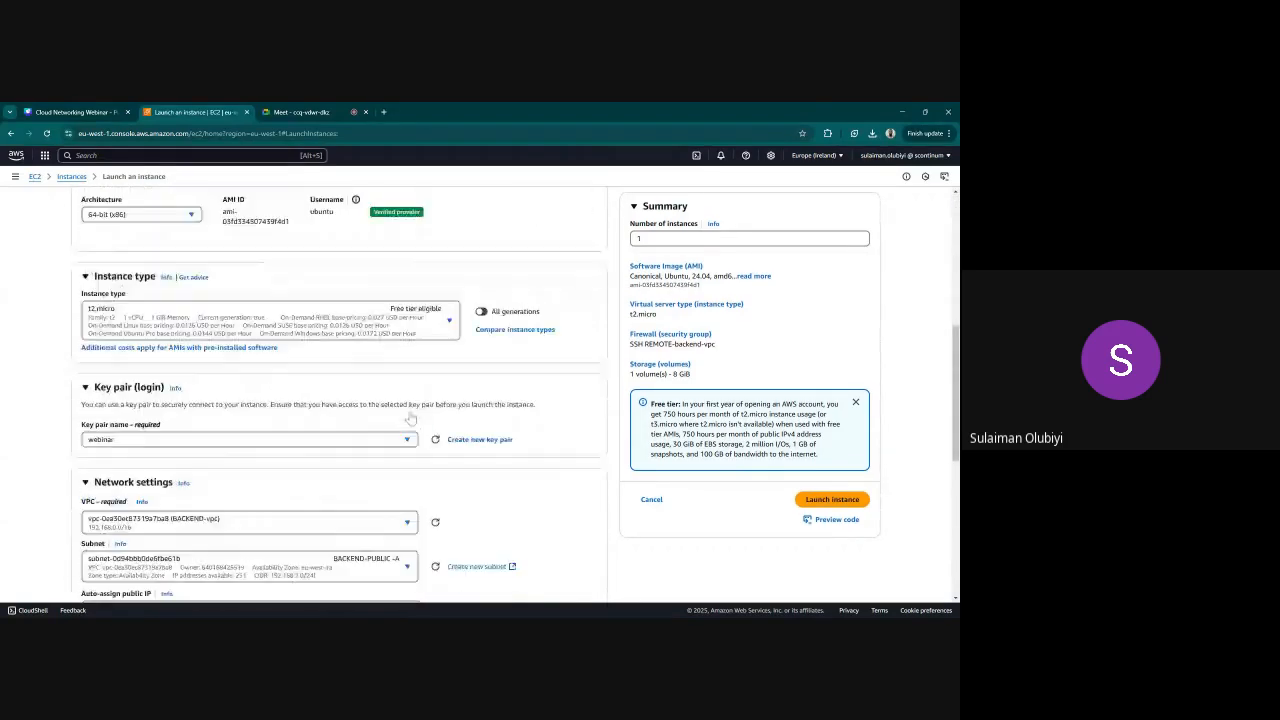
scroll(347, 468, down, 1)
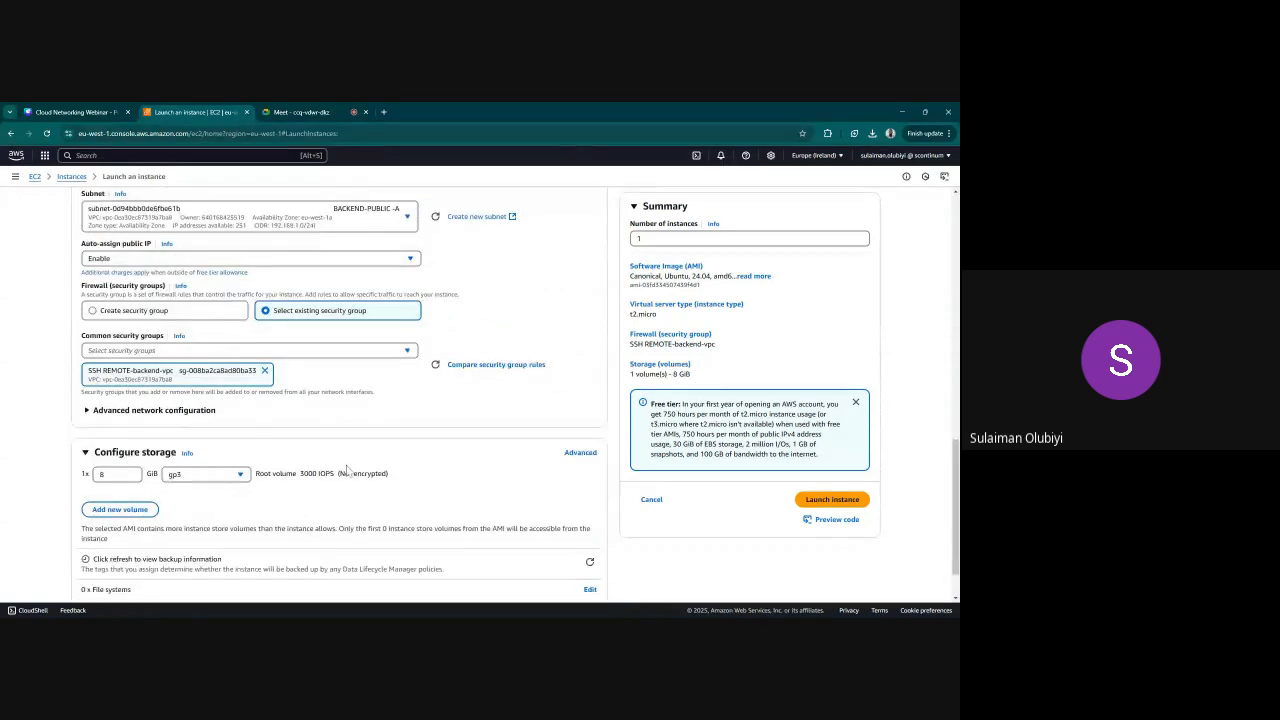
scroll(347, 468, down, 1)
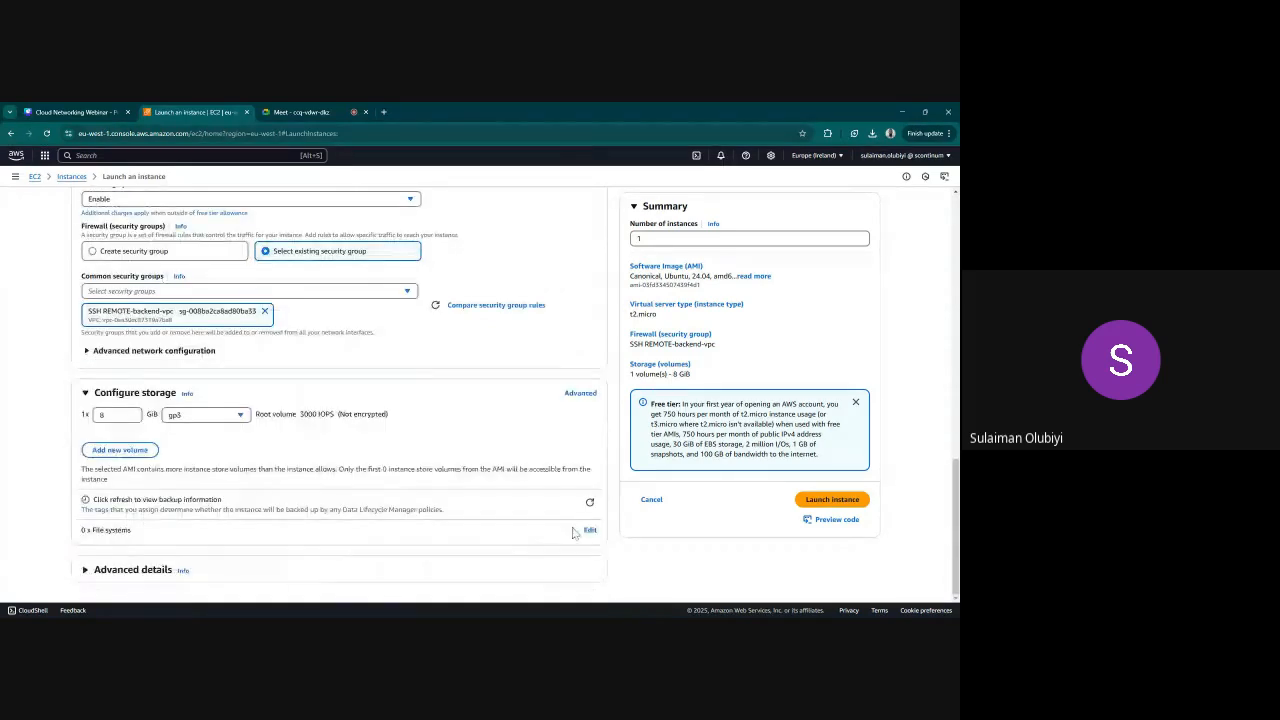
click(810, 502)
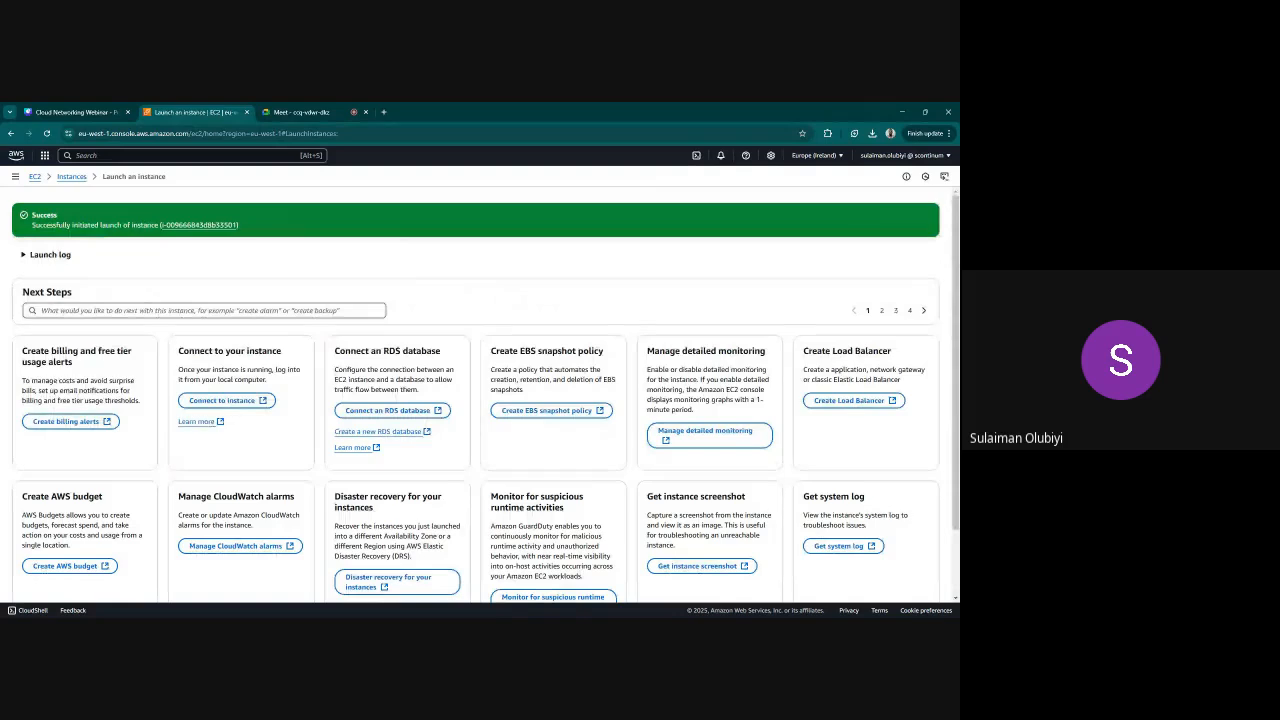
Return to the list of instances and refresh it to check WEB-APP-SERVER and BACKEND-SERVER
click(82, 177)
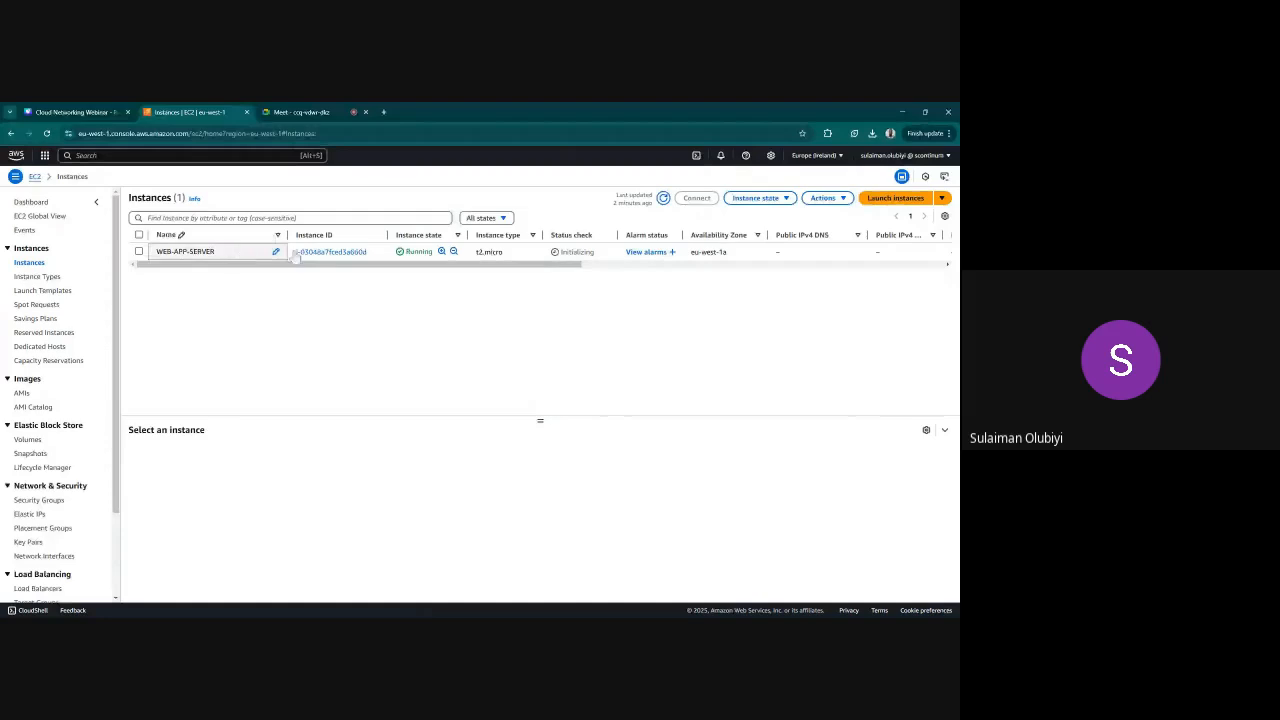
click(32, 249)
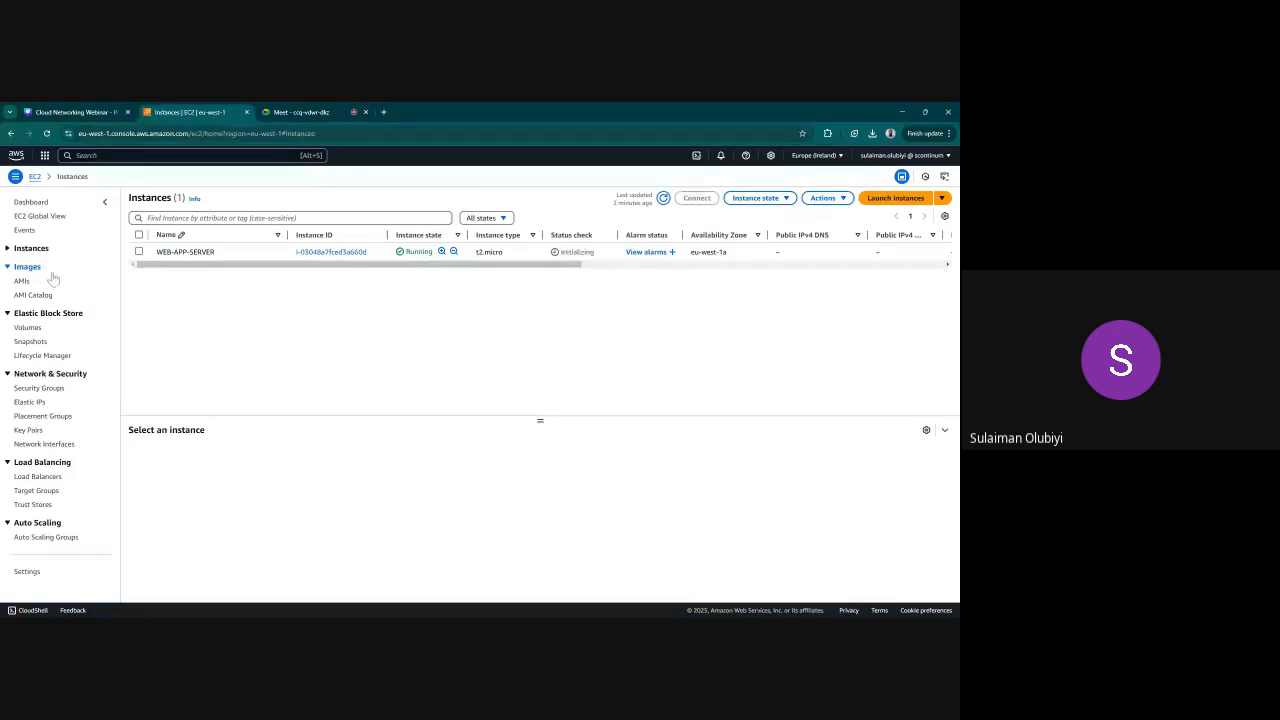
click(662, 200)
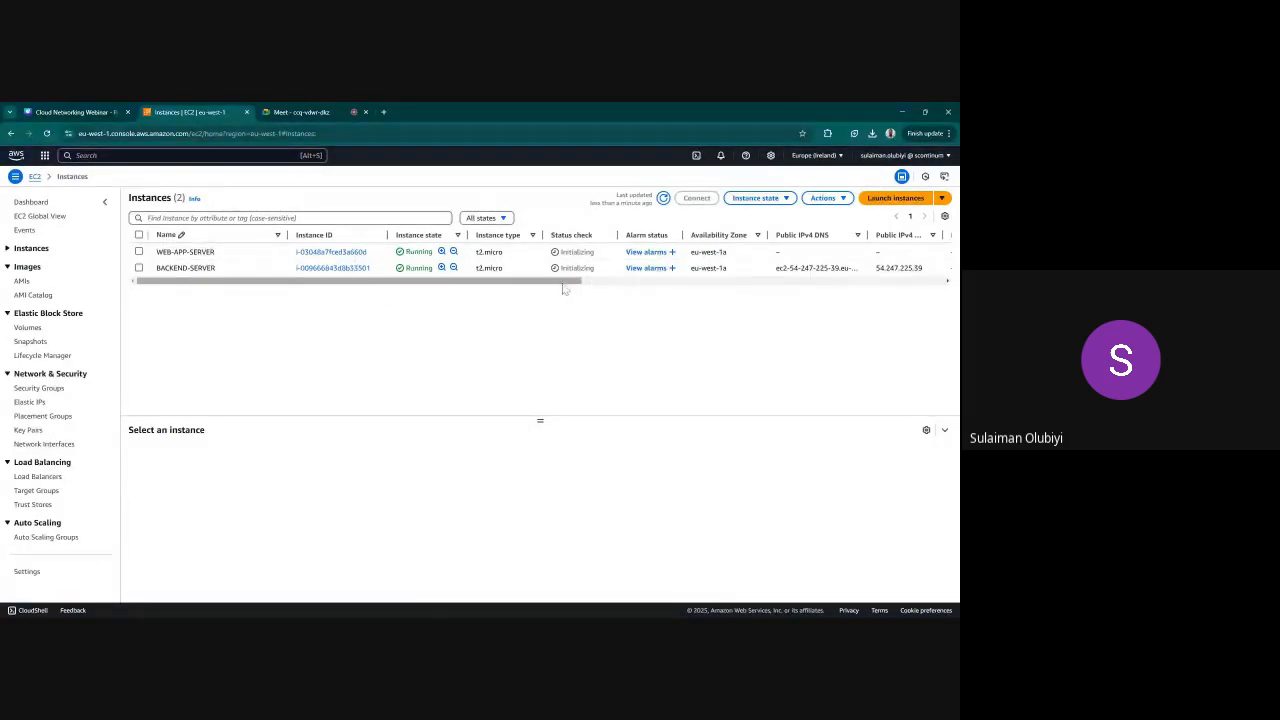
drag(563, 289, 483, 306)
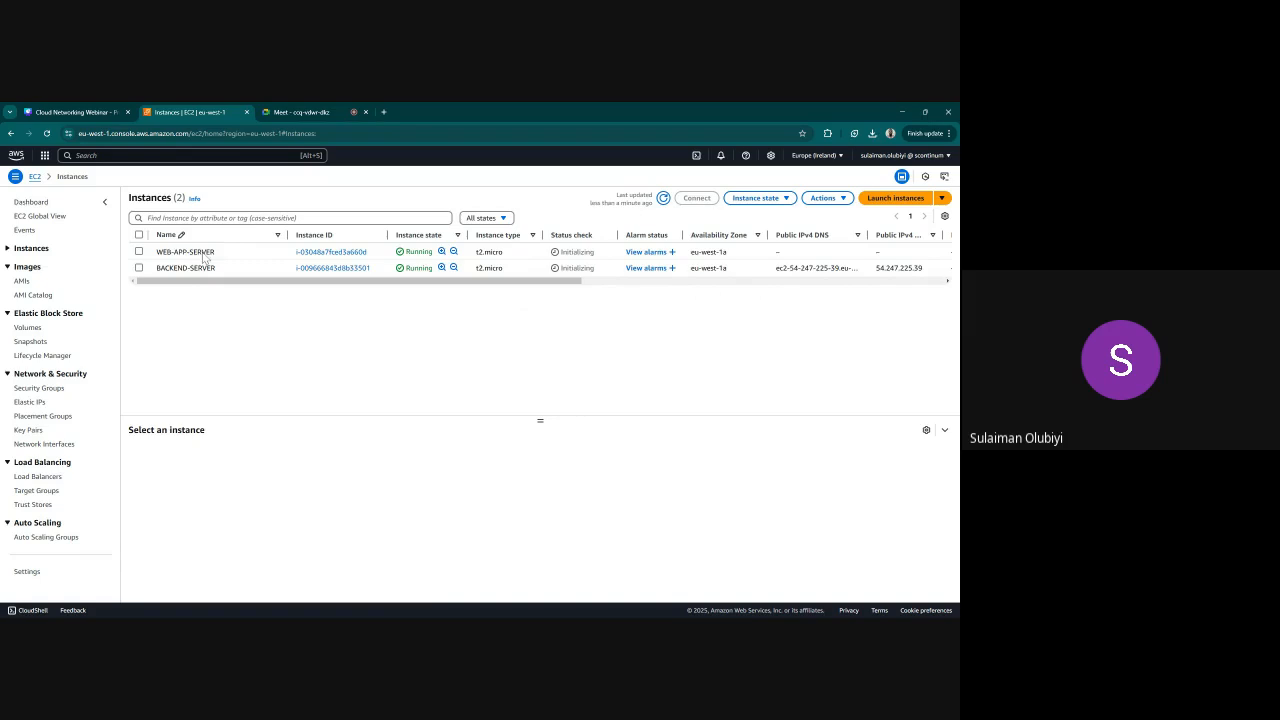
Open the IP address management of WEB-APP-SERVER and allocate a new Elastic IP from Amazon's pool of IPv4 addresses
click(139, 252)
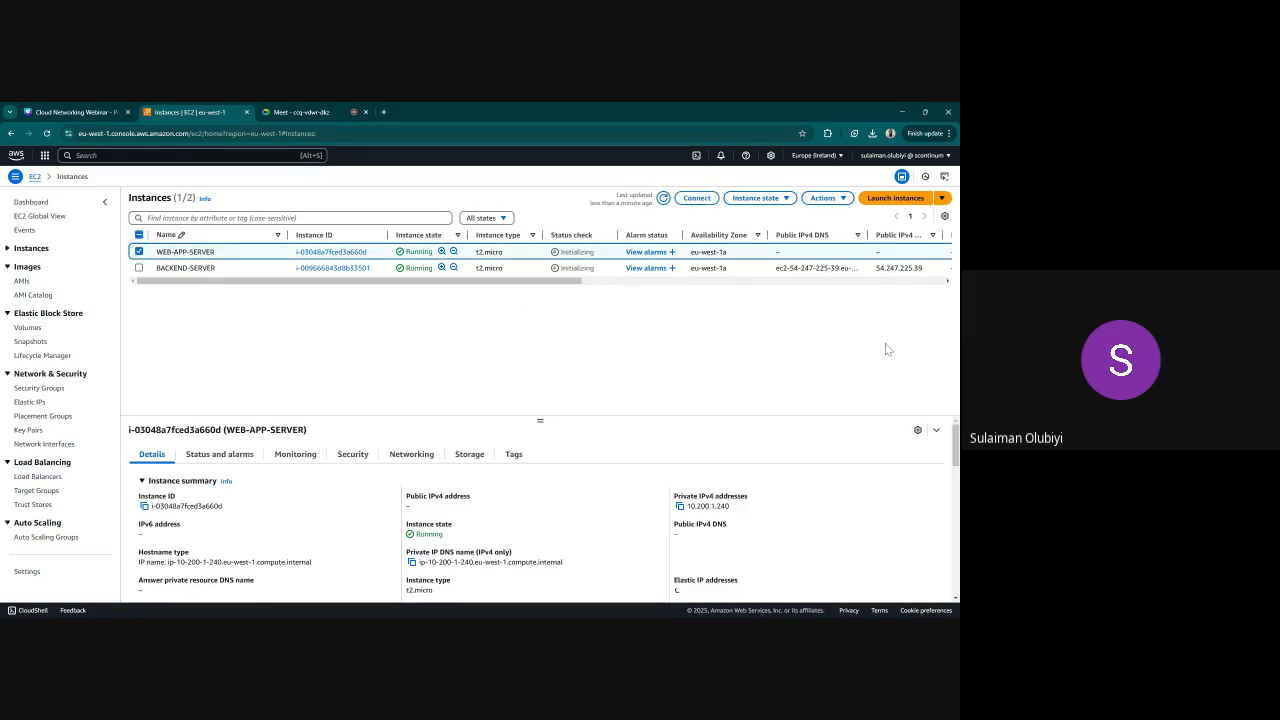
click(822, 199)
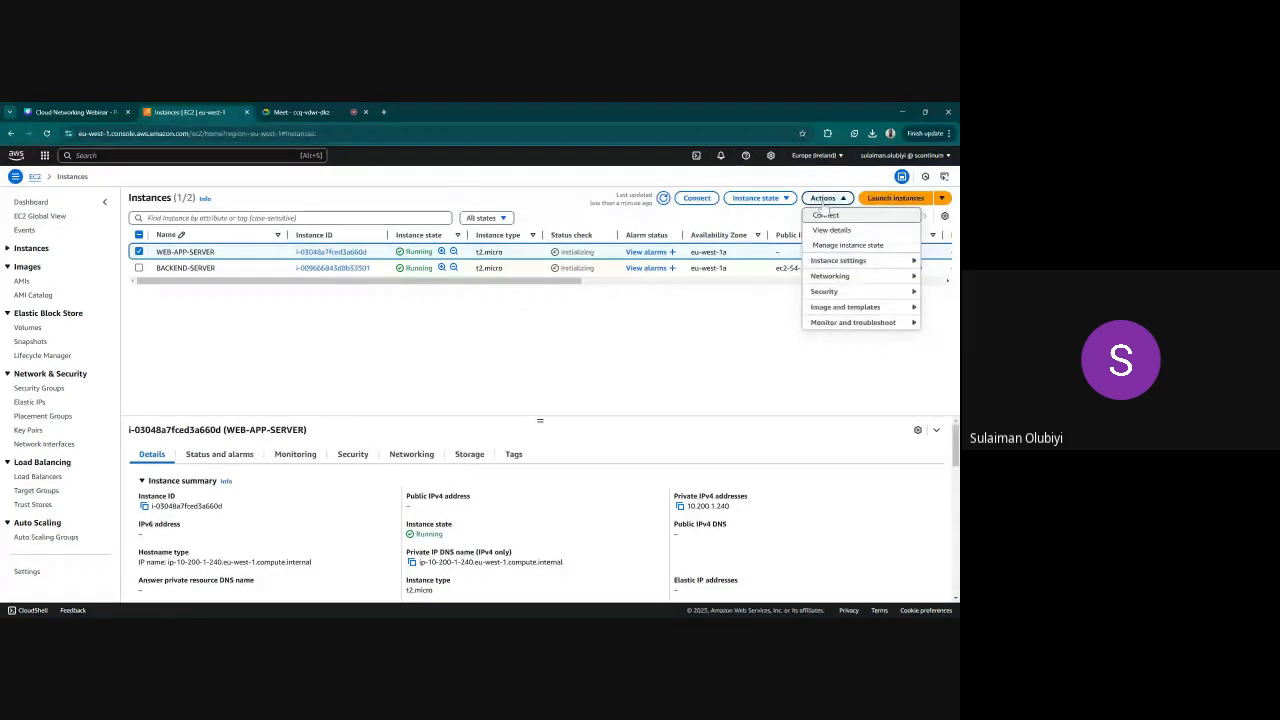
mouse_move(843, 280)
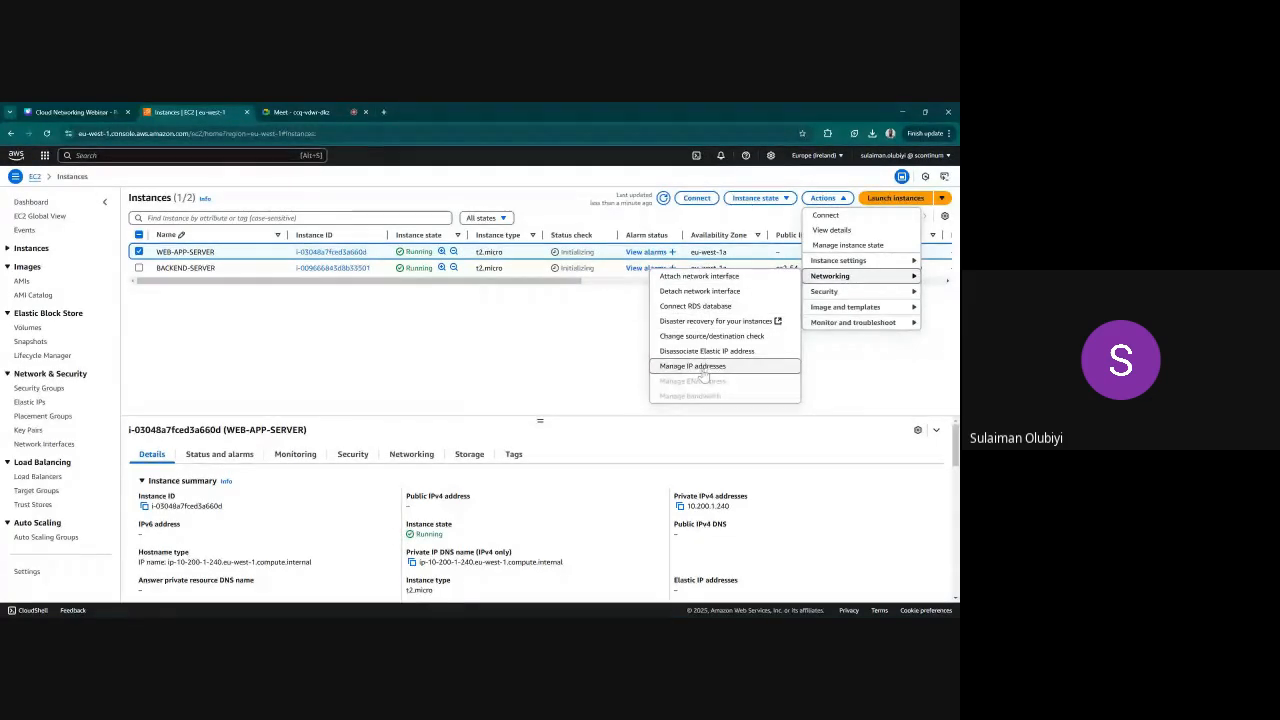
click(704, 368)
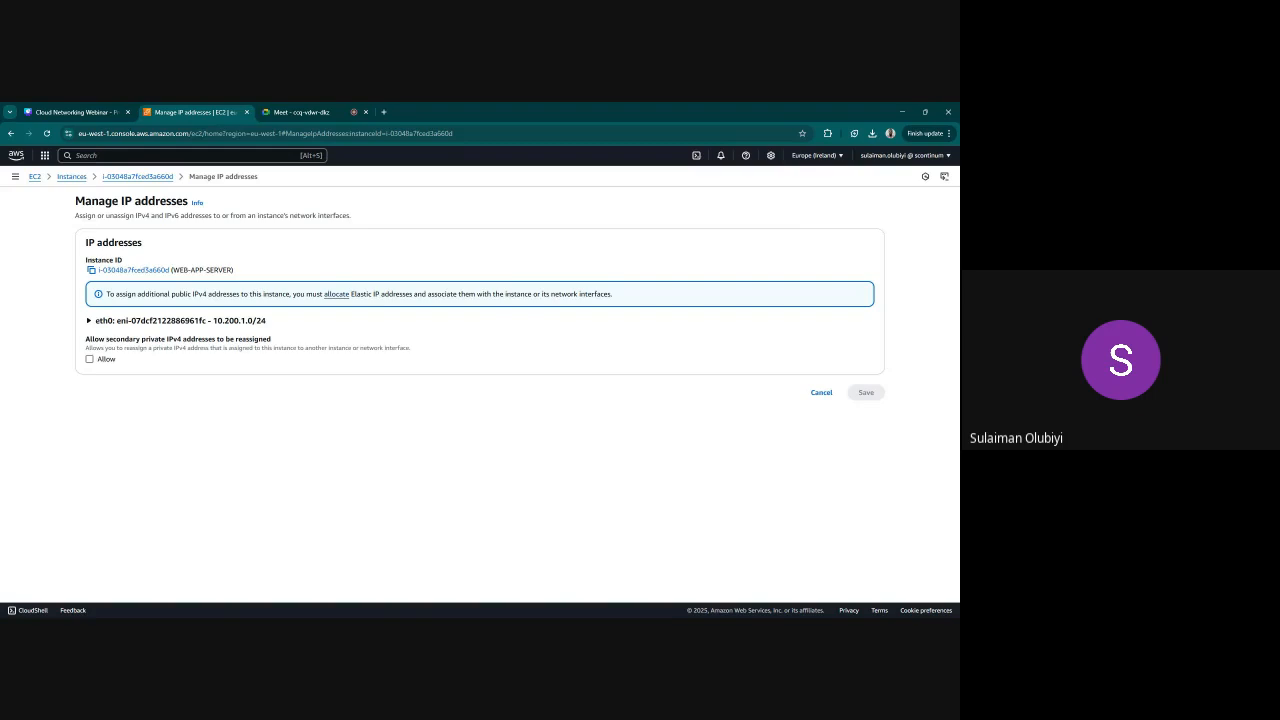
click(337, 295)
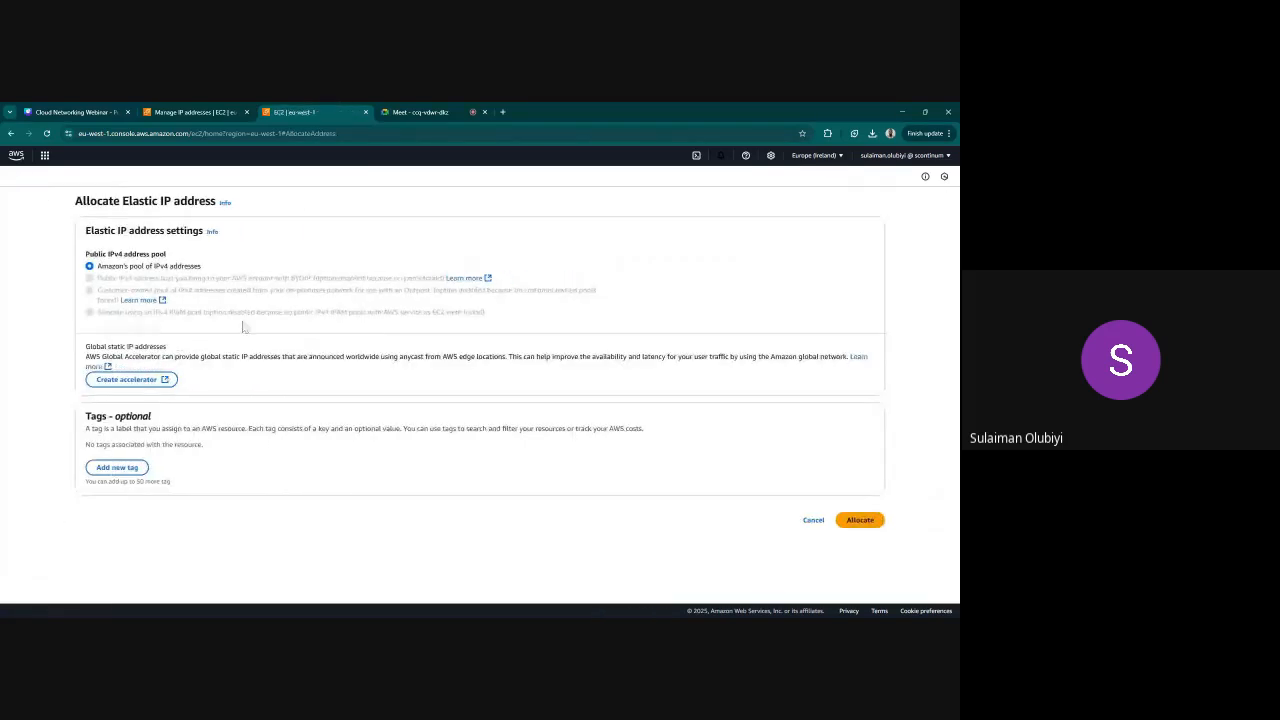
click(862, 521)
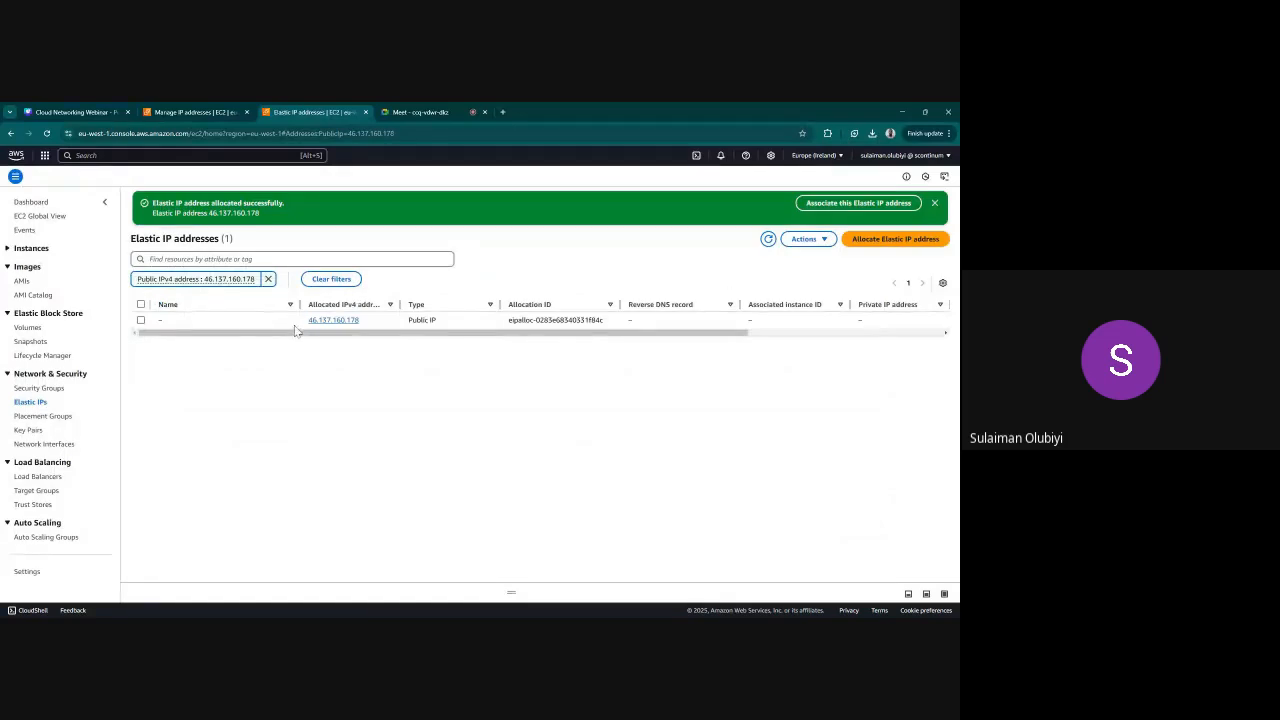
Associate the newly allocated Elastic IP with the WEB-APP-SERVER instance and its private IP address 10.200.1.240
click(141, 320)
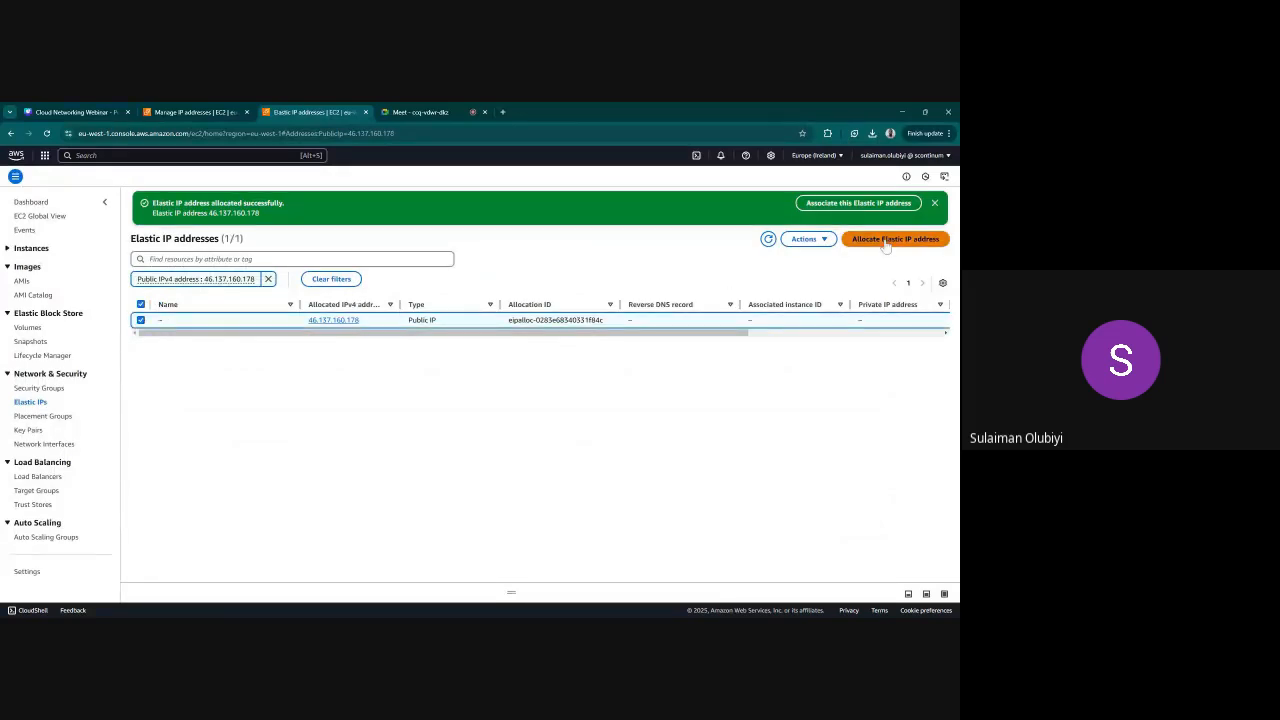
click(812, 240)
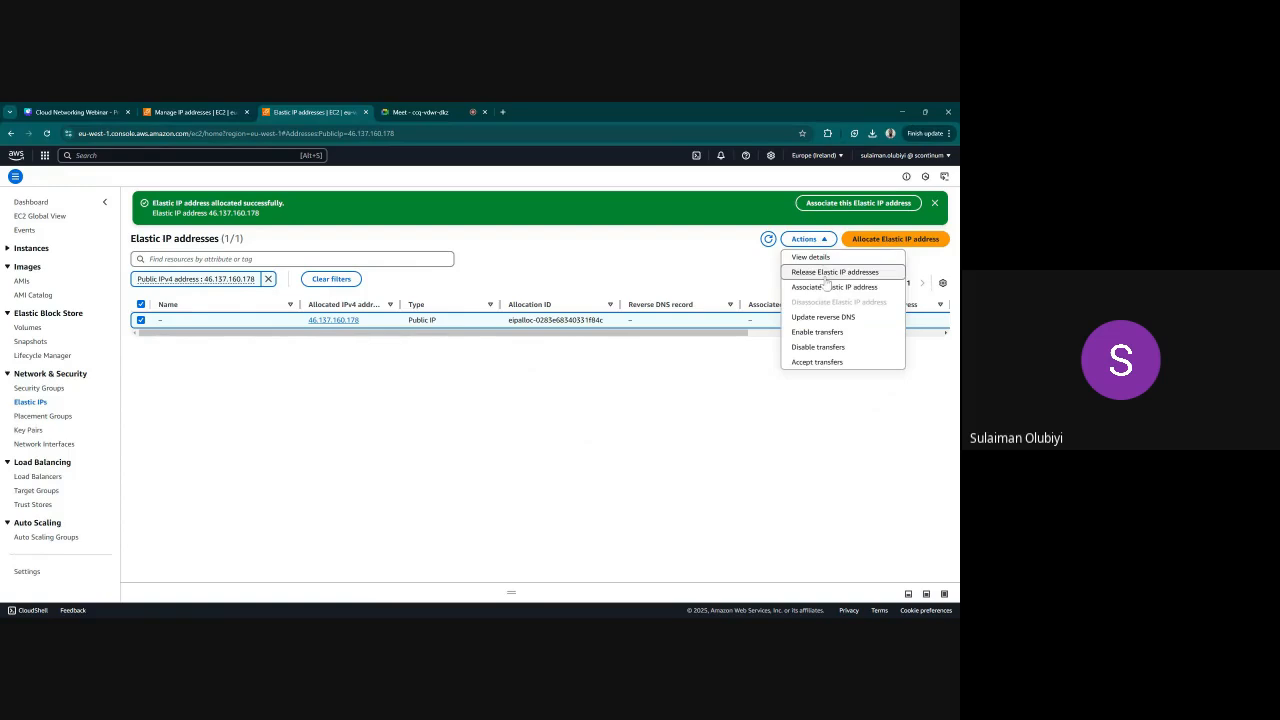
click(826, 287)
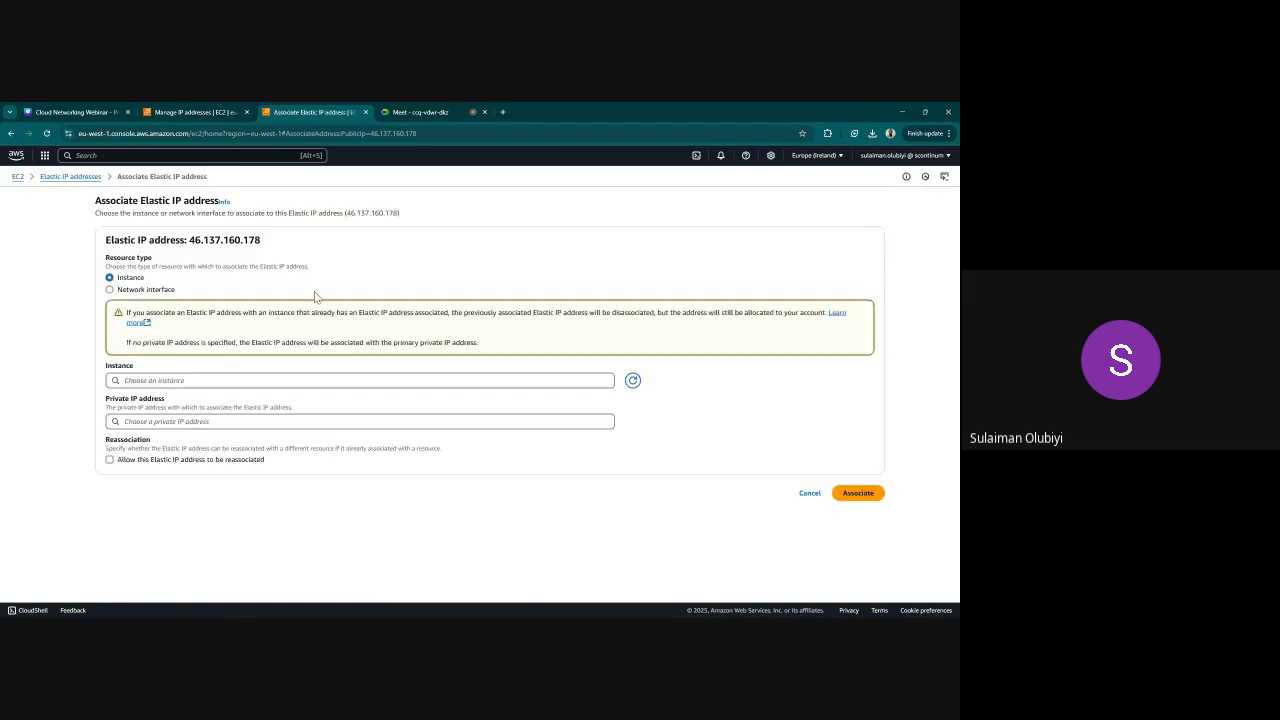
click(360, 381)
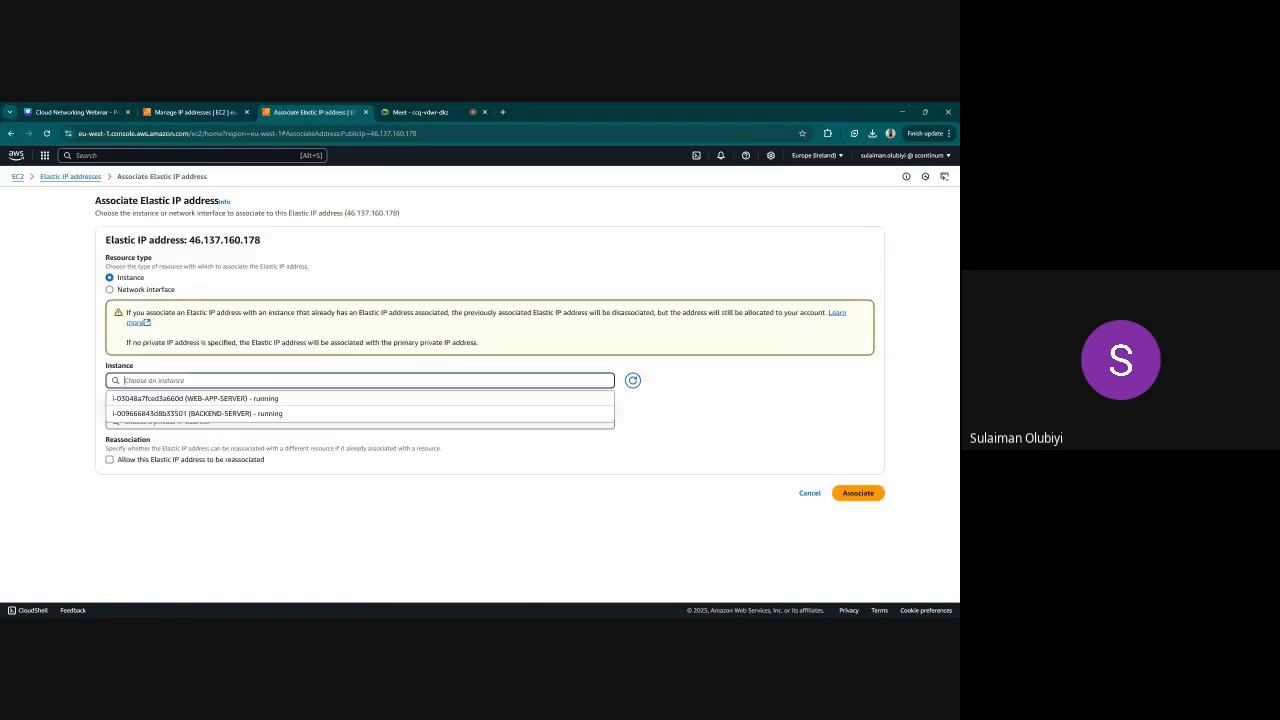
click(217, 399)
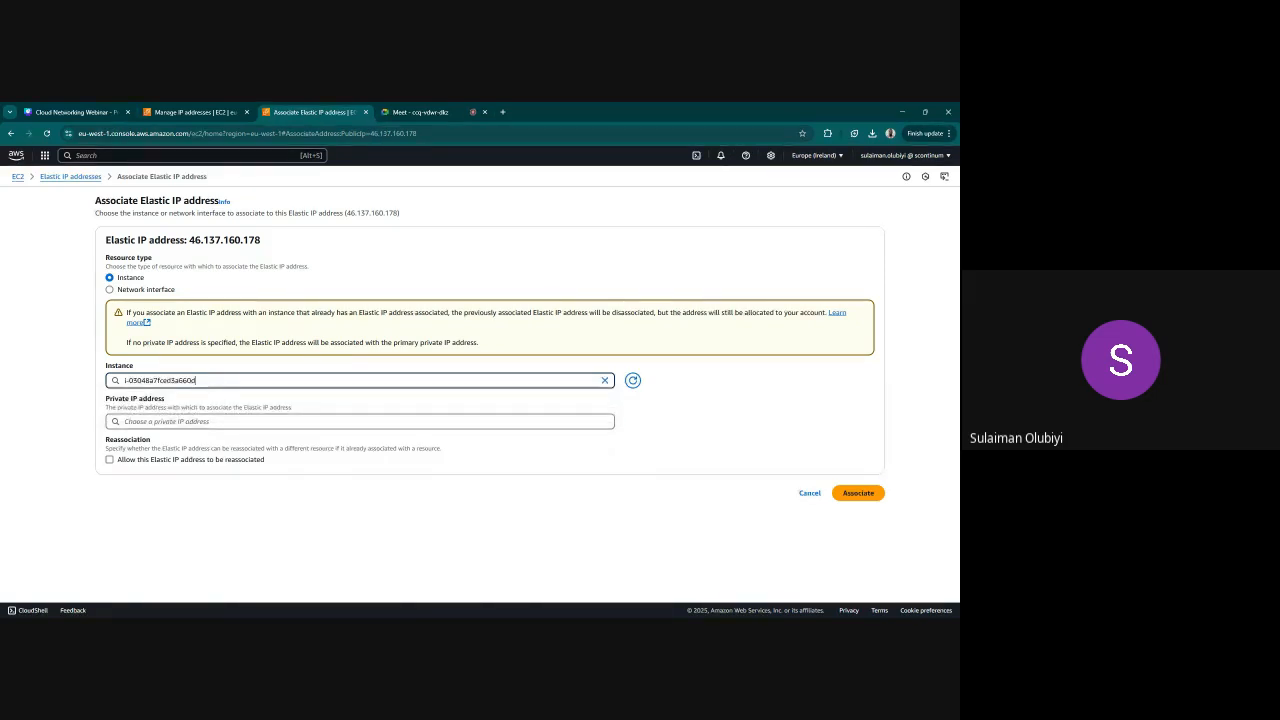
click(200, 421)
click(170, 439)
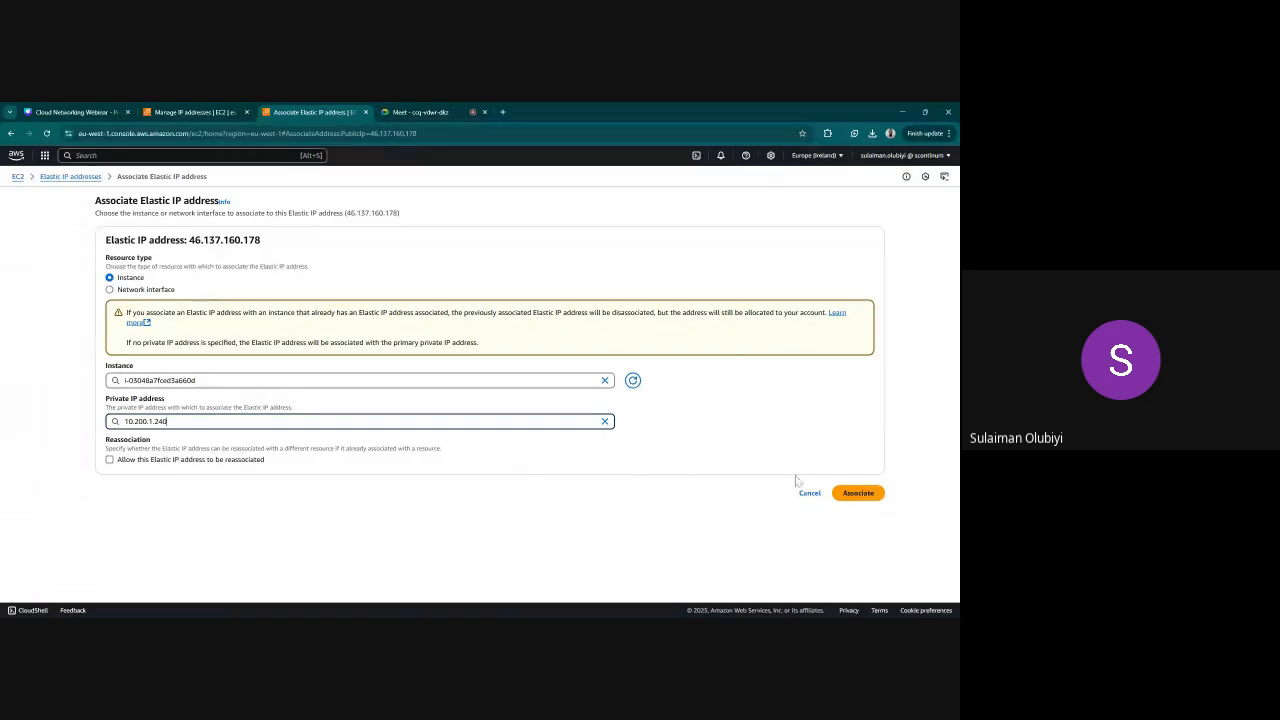
click(861, 492)
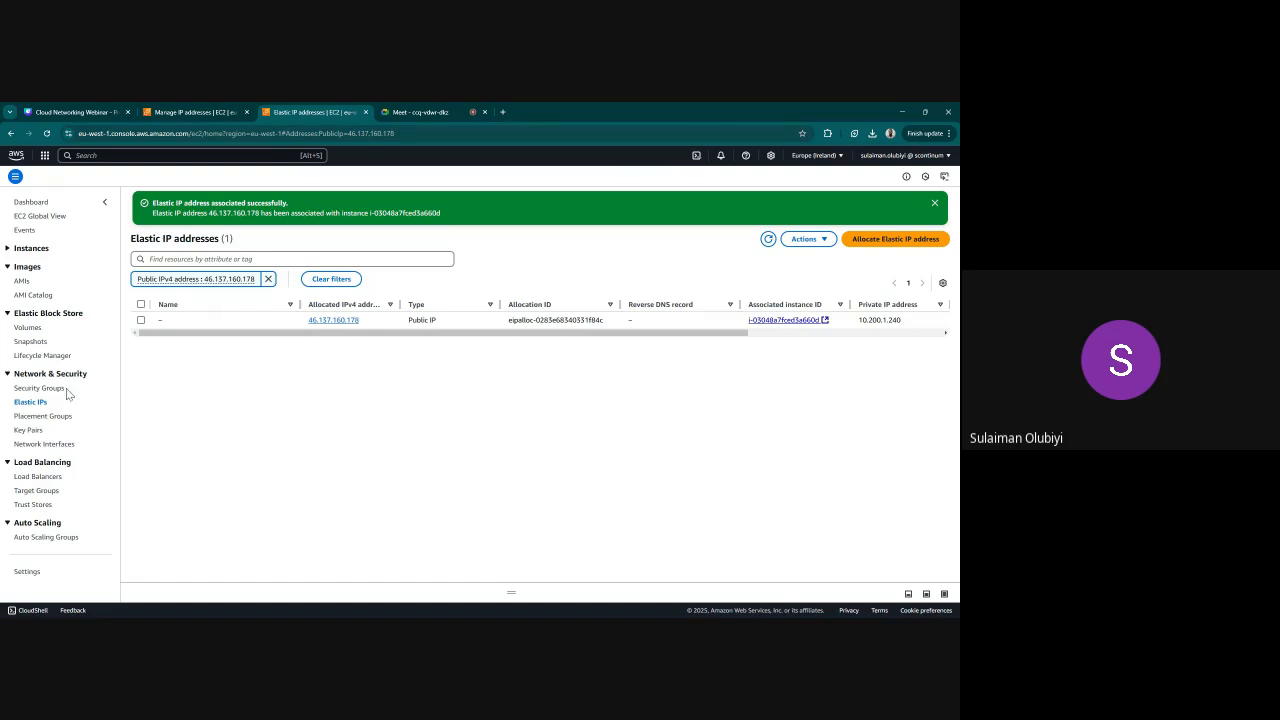
Go back to the list of instances and examine the public and private IP addresses of WEB-APP-SERVER and BACKEND-SERVER
click(31, 248)
click(30, 263)
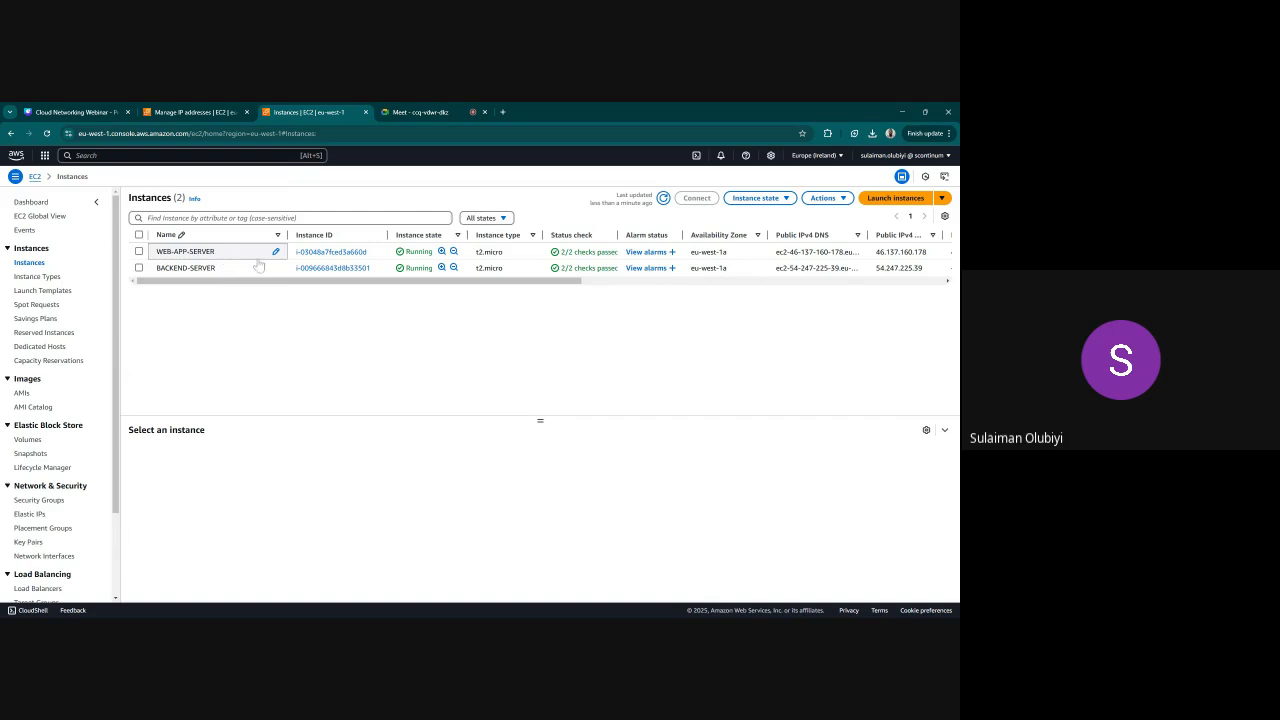
drag(500, 286, 675, 289)
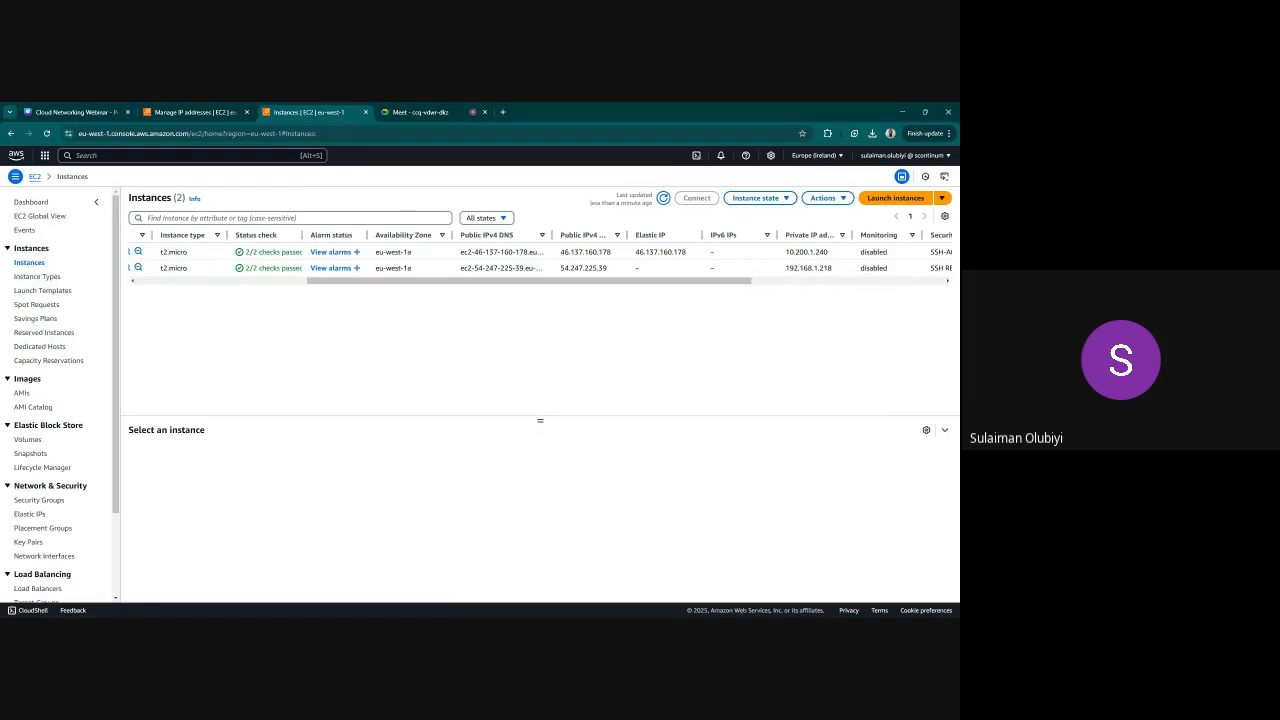
drag(785, 252, 804, 252)
click(800, 252)
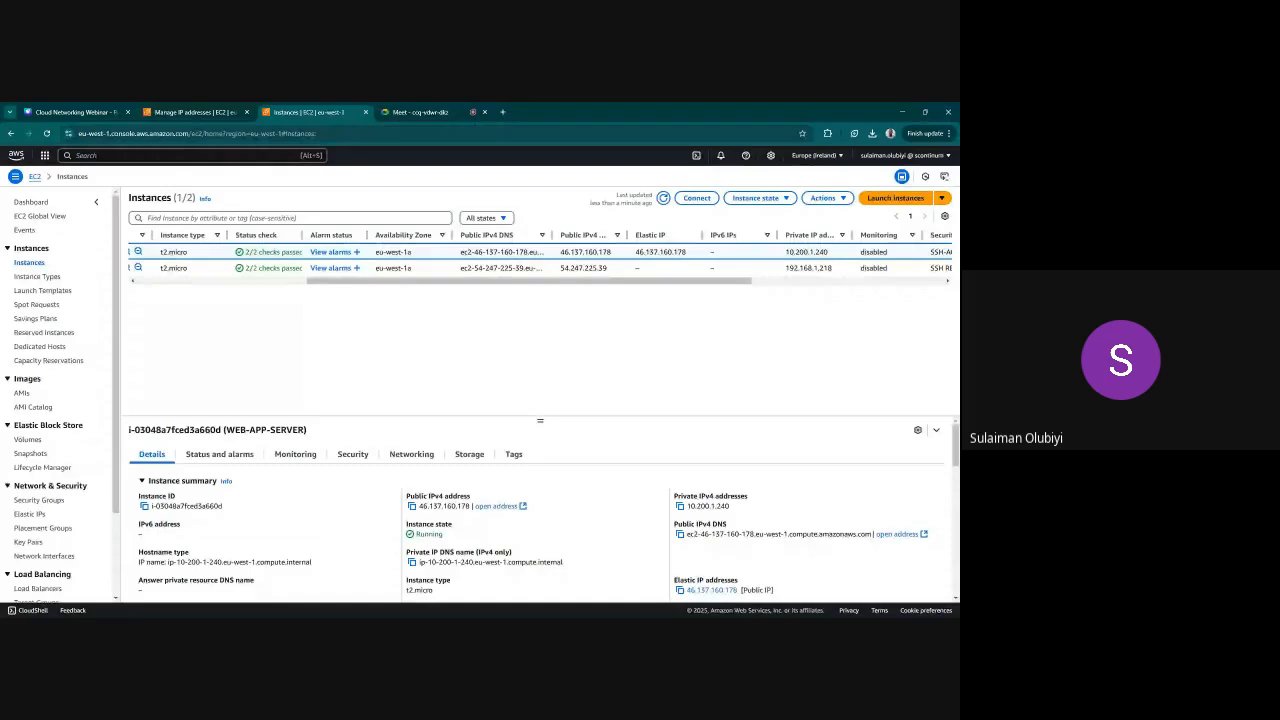
drag(812, 268, 820, 268)
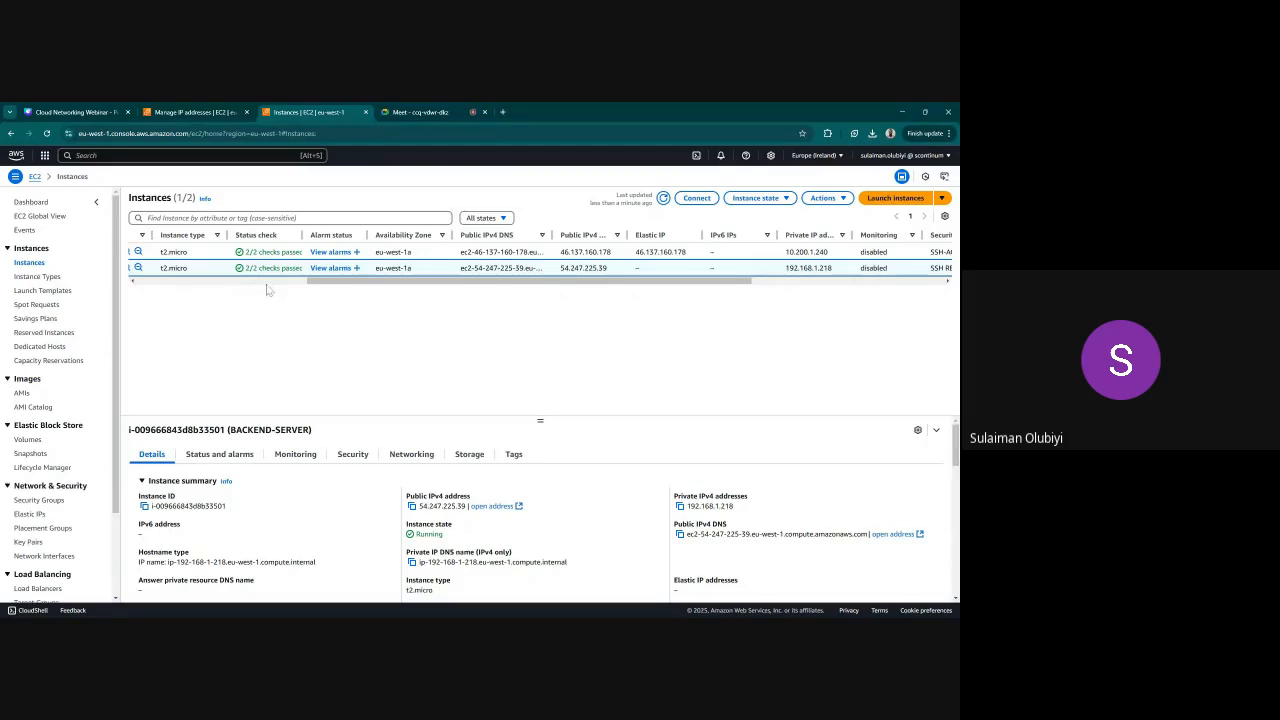
Select only WEB-APP-SERVER in the list of instances and copy its public IPv4 address
scroll(255, 289, left, 6)
click(139, 268)
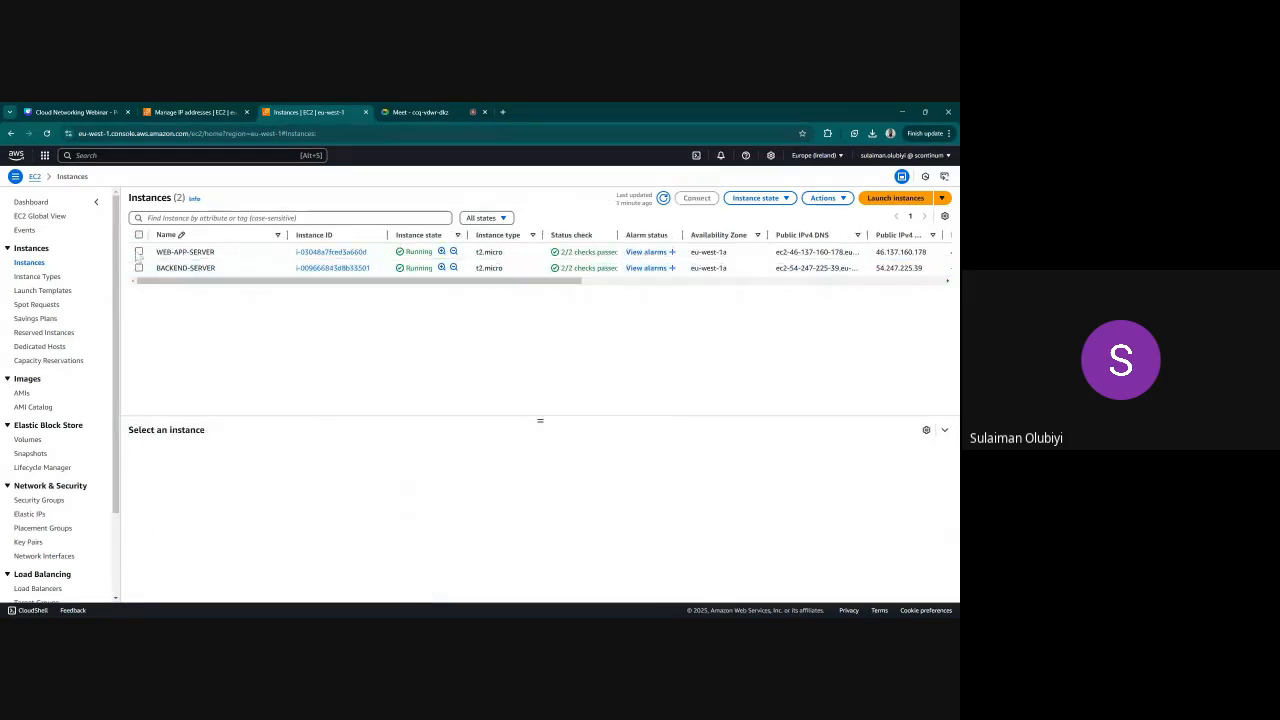
click(139, 252)
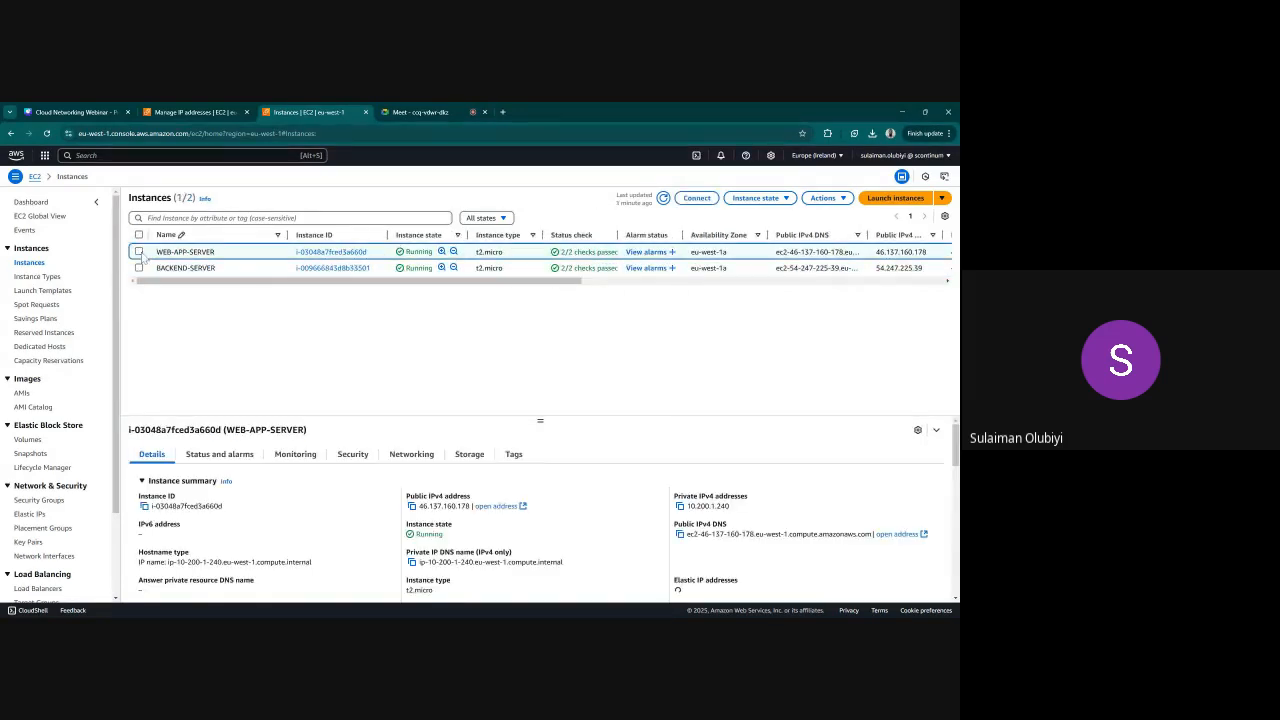
click(411, 506)
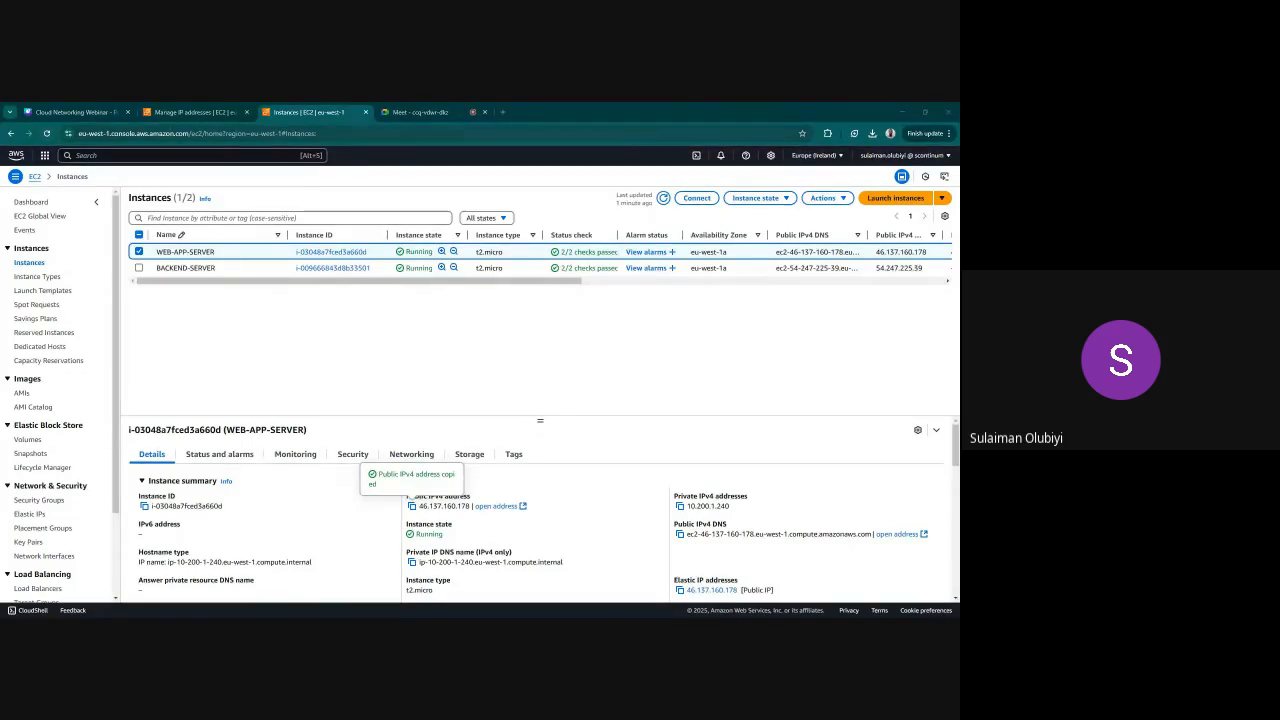
click(902, 114)
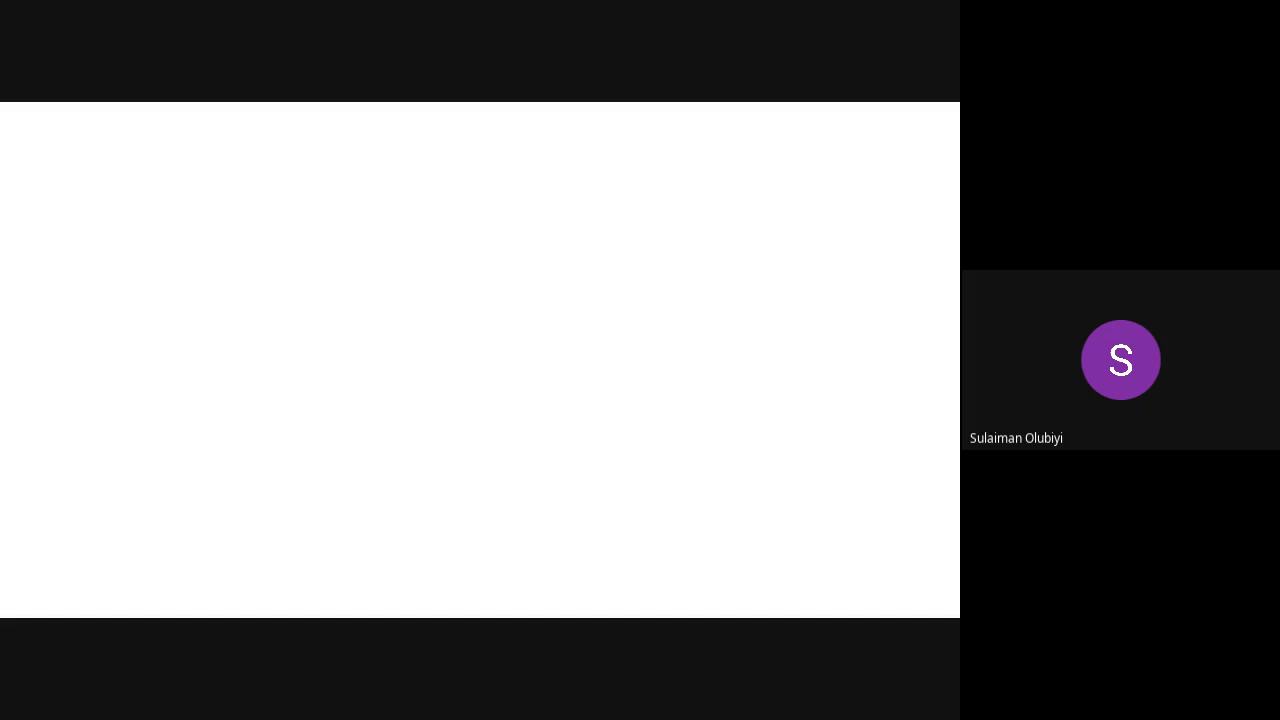
key(alt+Tab)
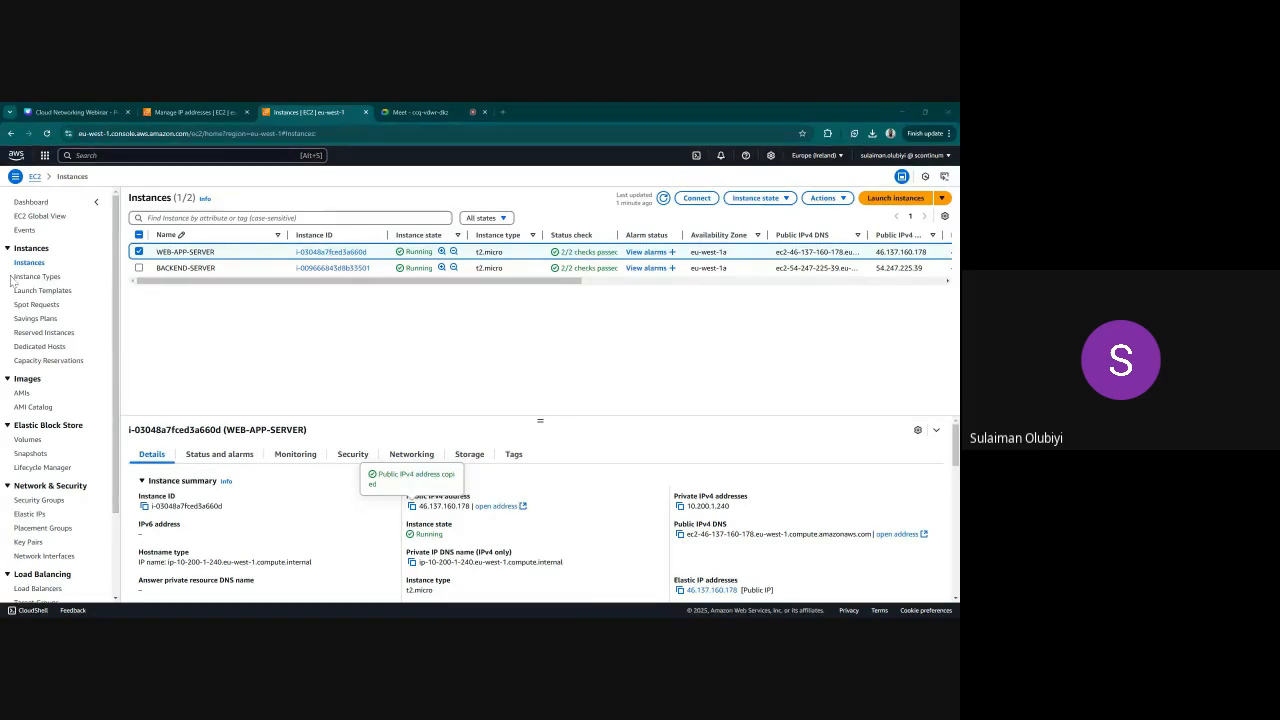
click(322, 355)
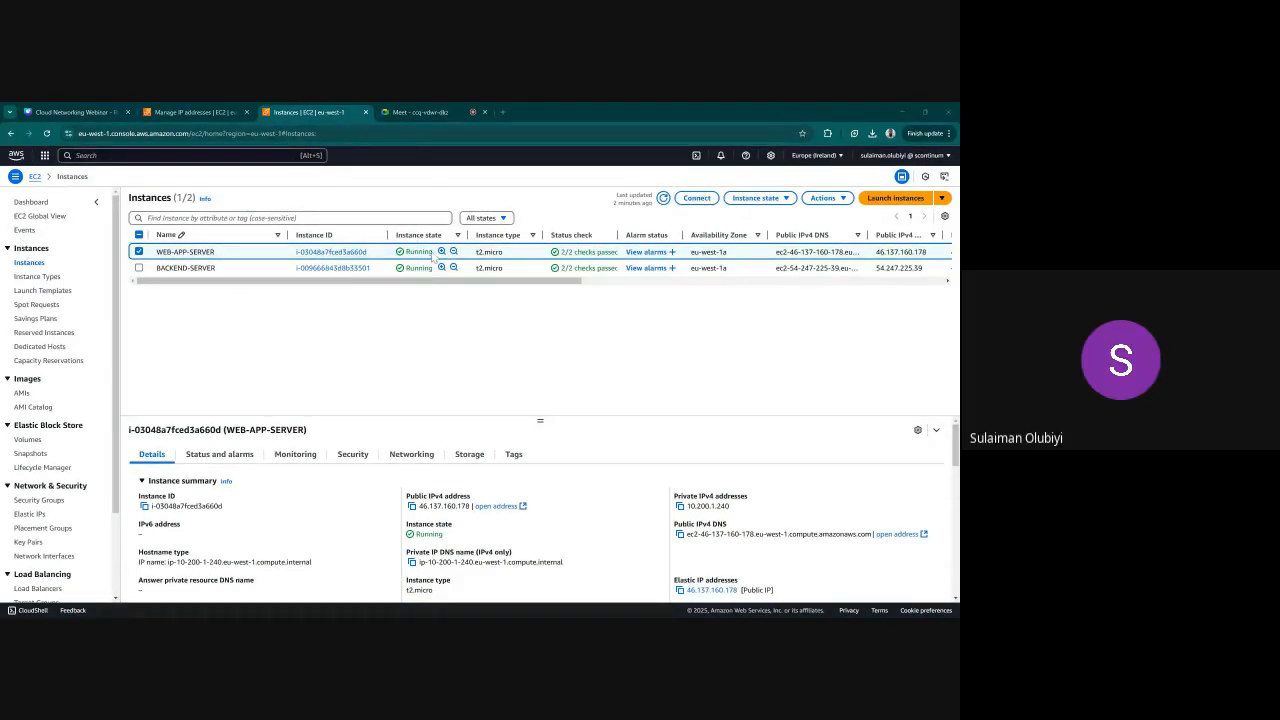
click(422, 114)
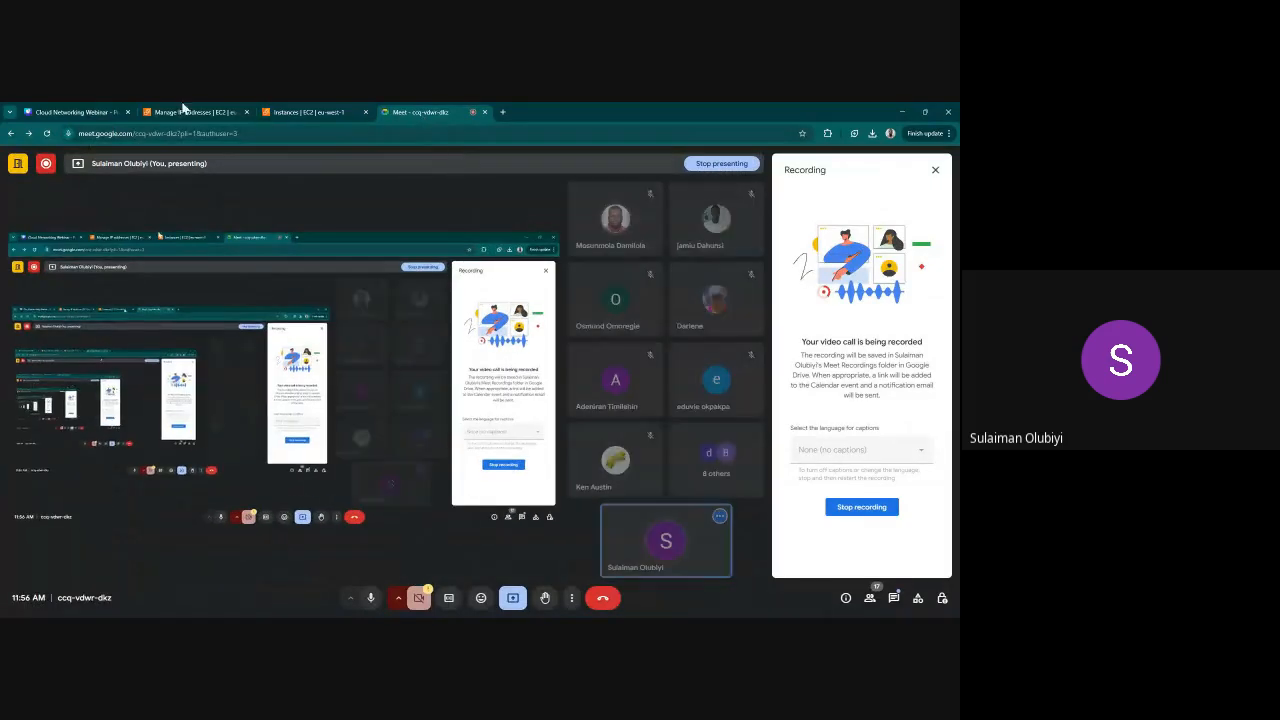
click(185, 112)
click(308, 112)
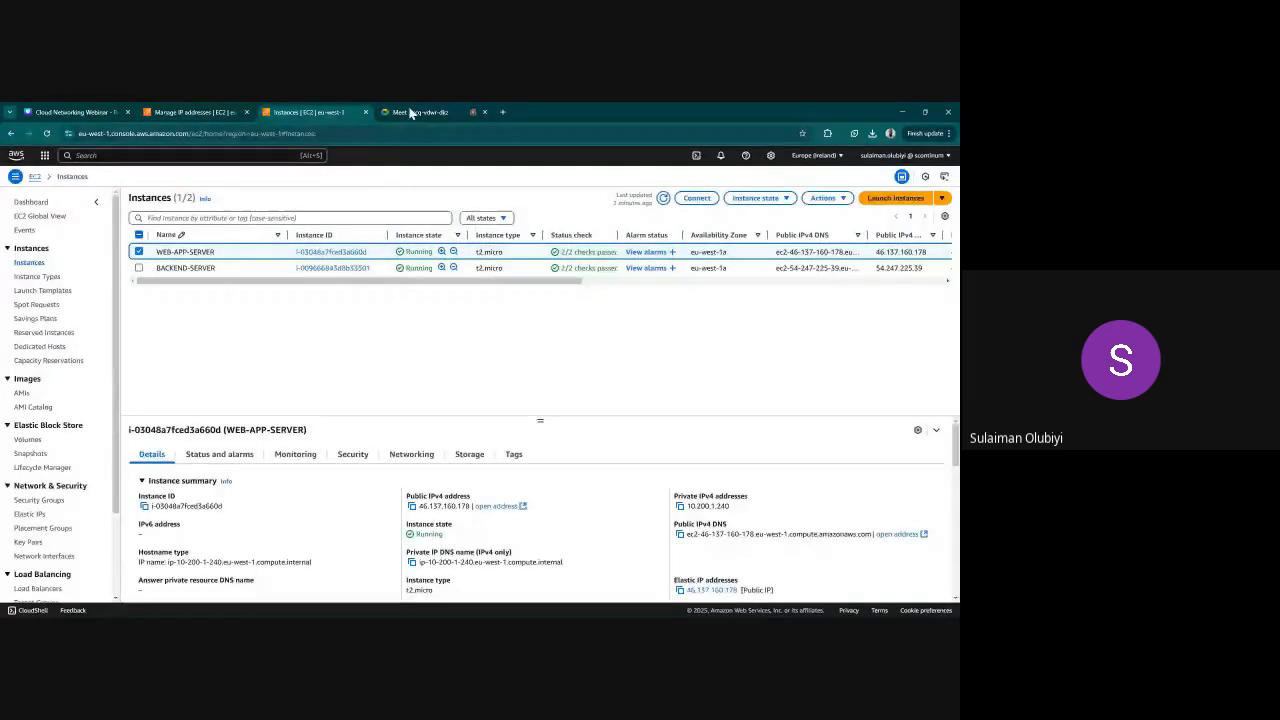
click(410, 113)
click(318, 112)
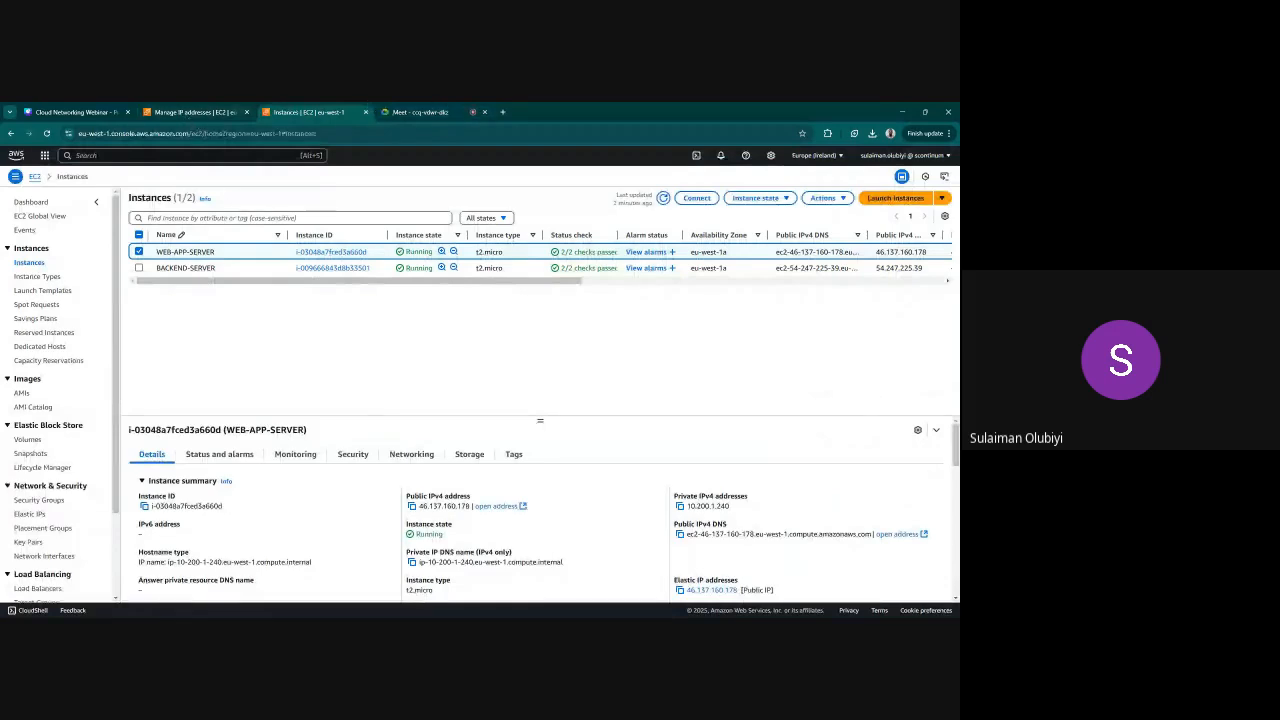
click(395, 114)
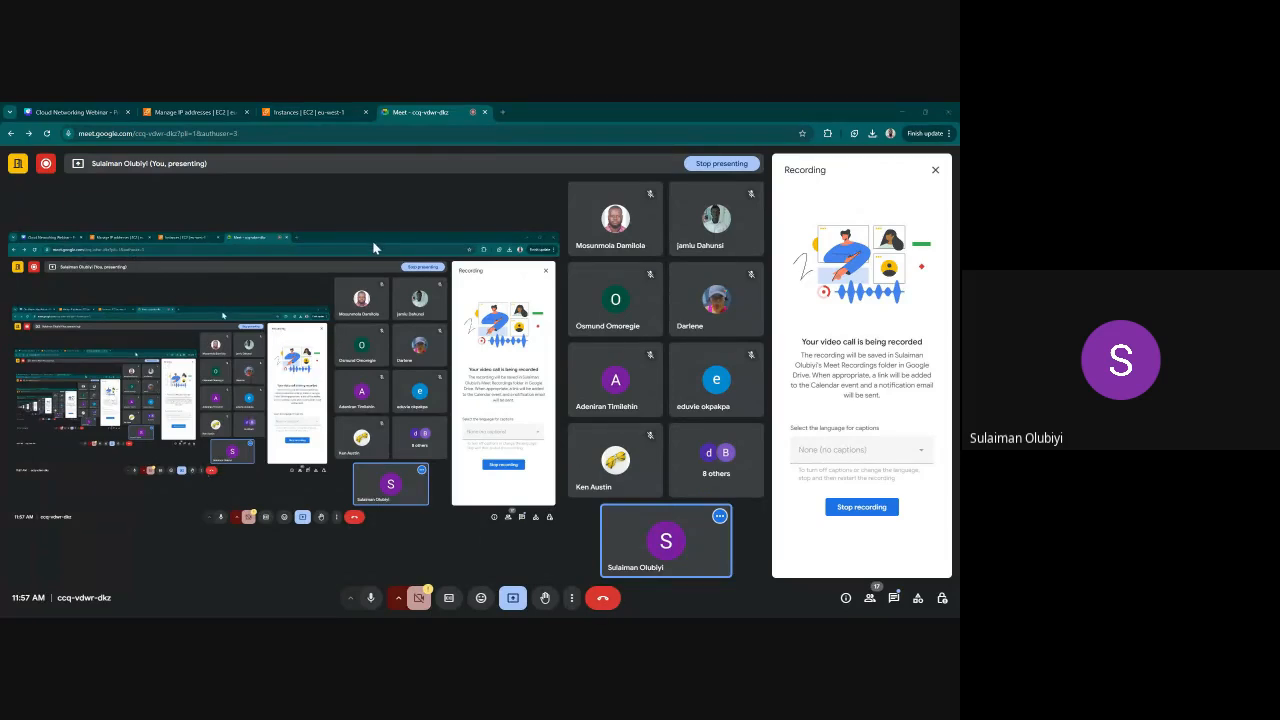
click(291, 113)
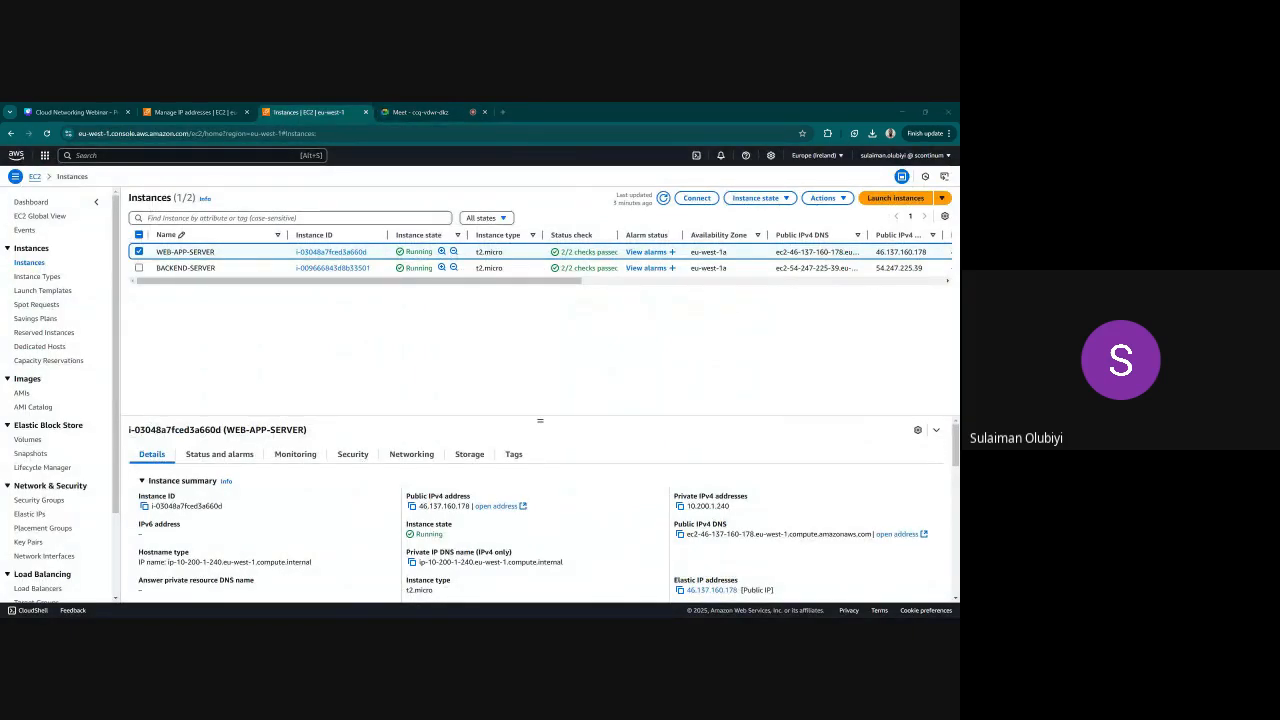
Switch to the Google Meet call and present the entire Screen 1 instead of the currently shared screen
key(ctrl+Tab)
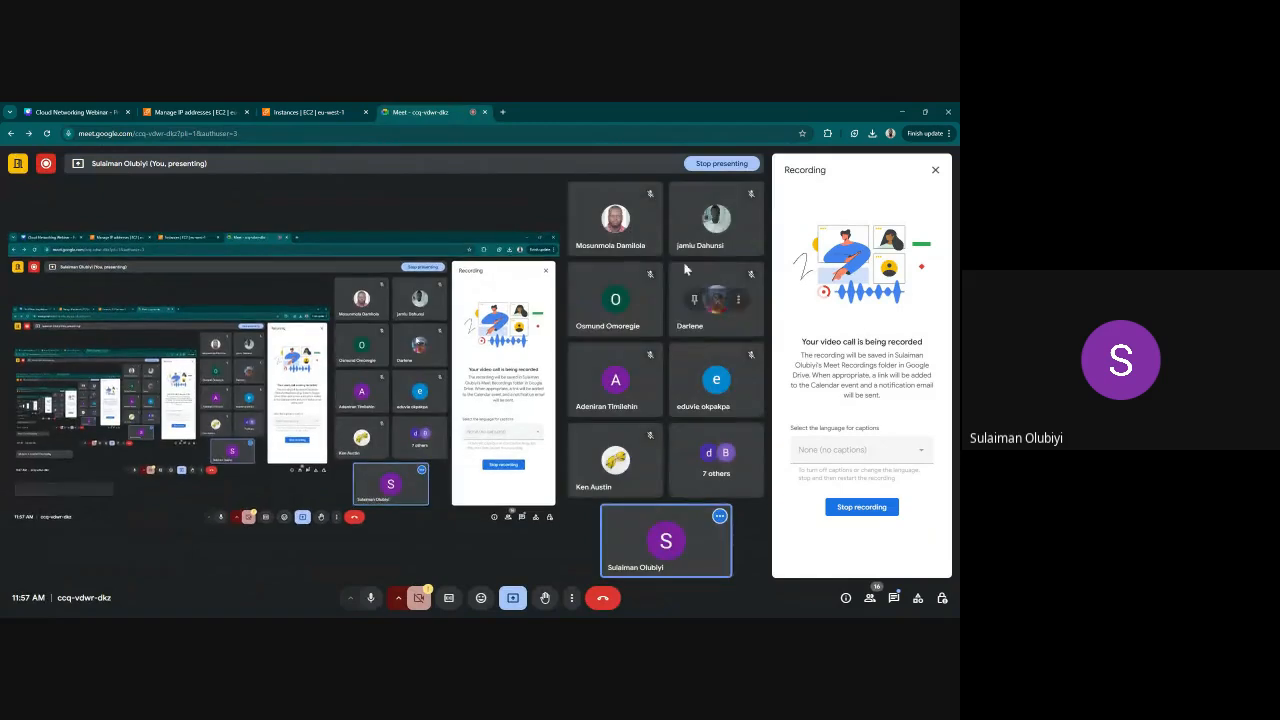
click(513, 597)
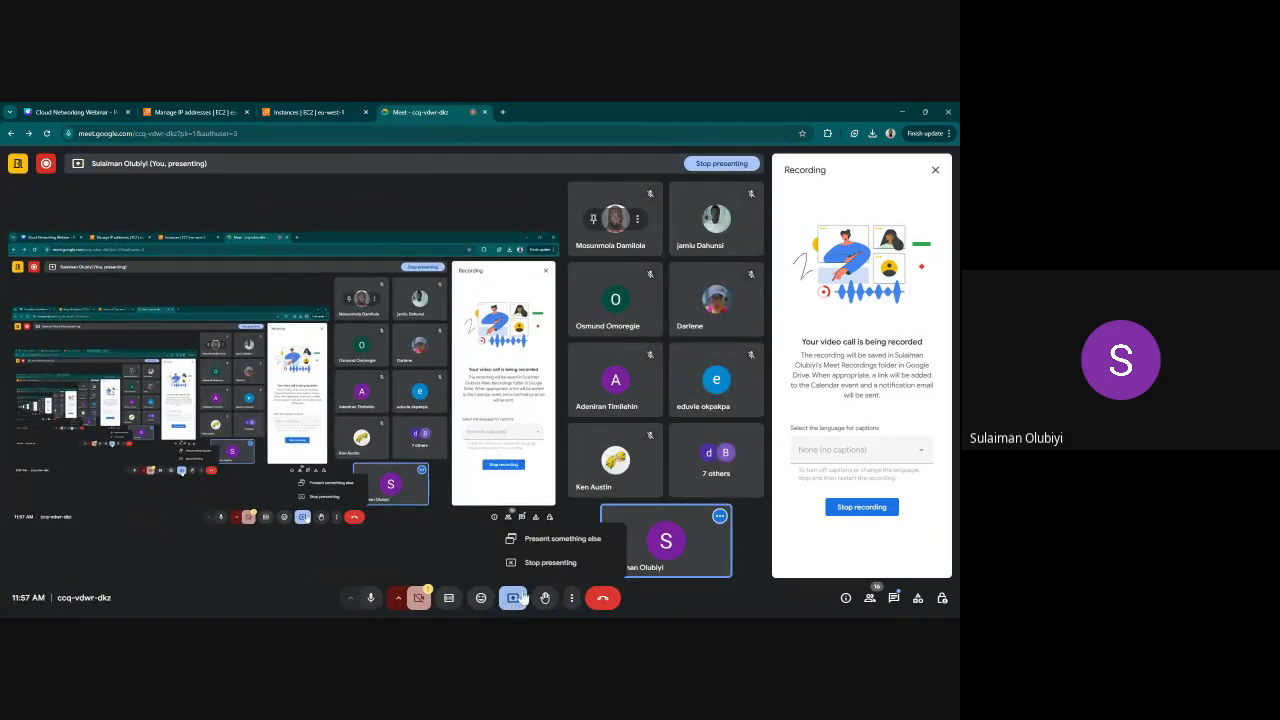
click(550, 548)
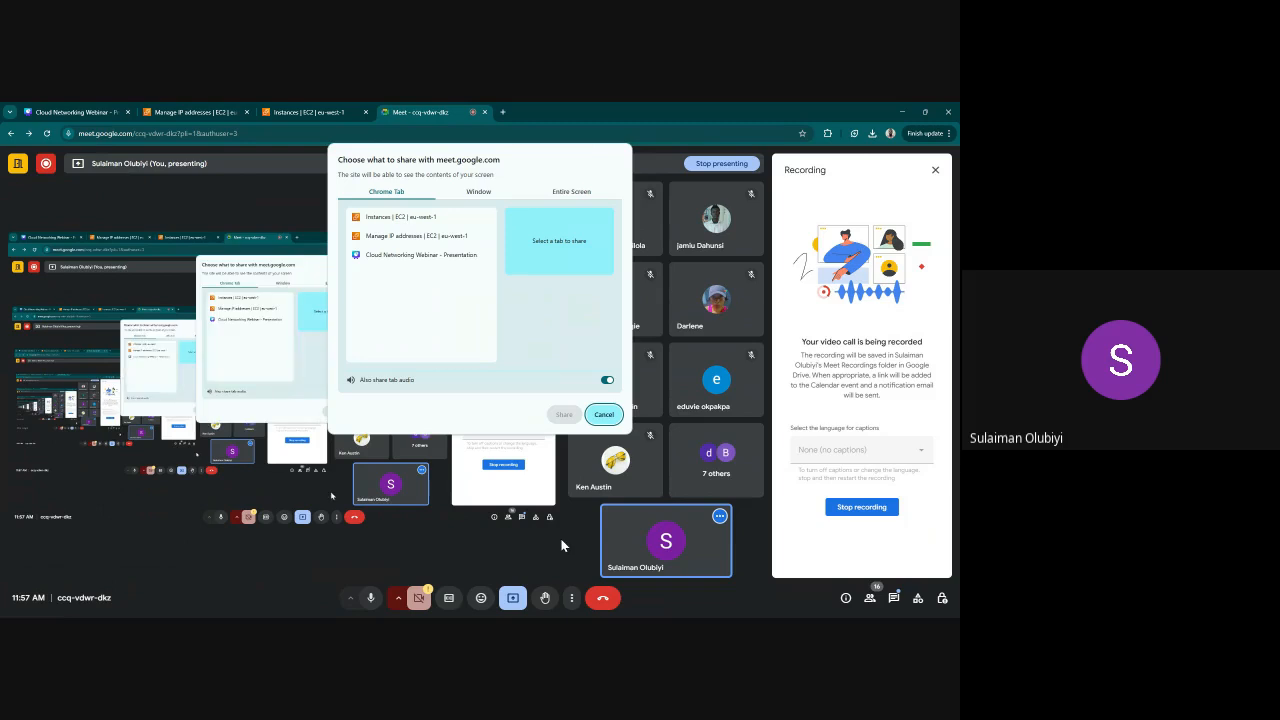
click(585, 196)
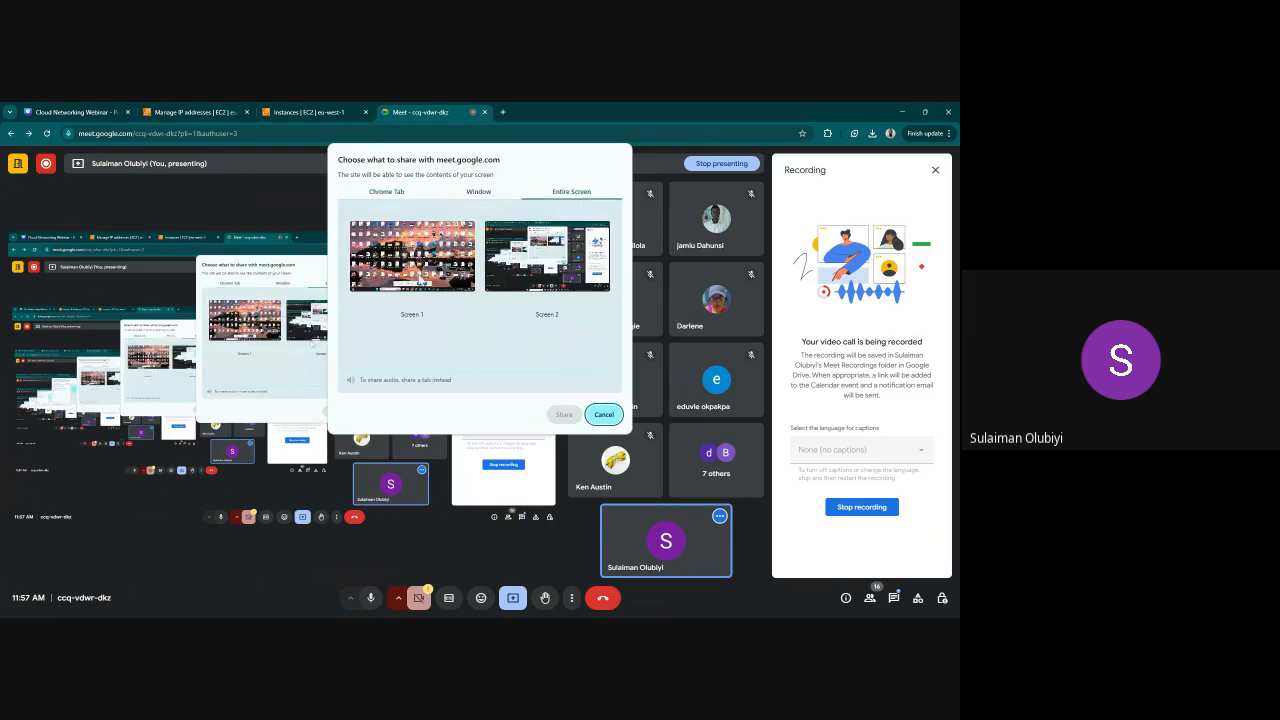
click(428, 300)
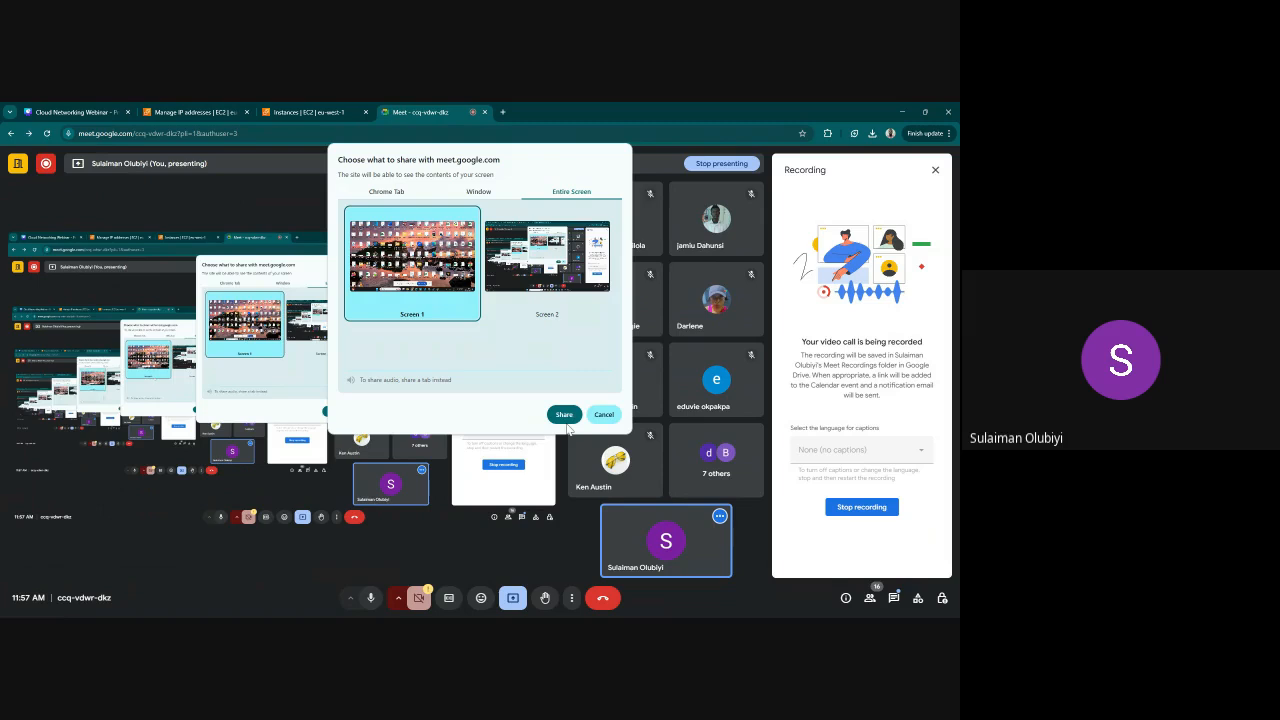
click(564, 415)
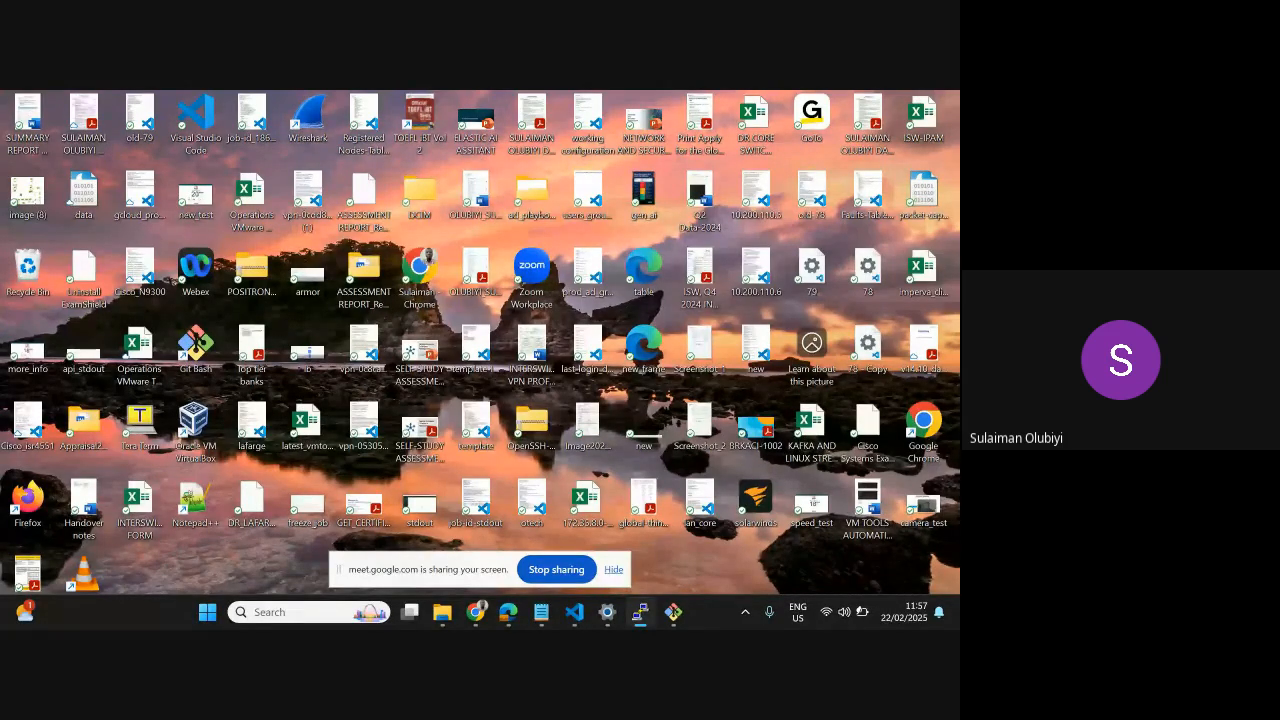
Switch to the PuTTY configuration and choose the solace key from Downloads as the private key file for SSH authentication
drag(766, 217, 593, 211)
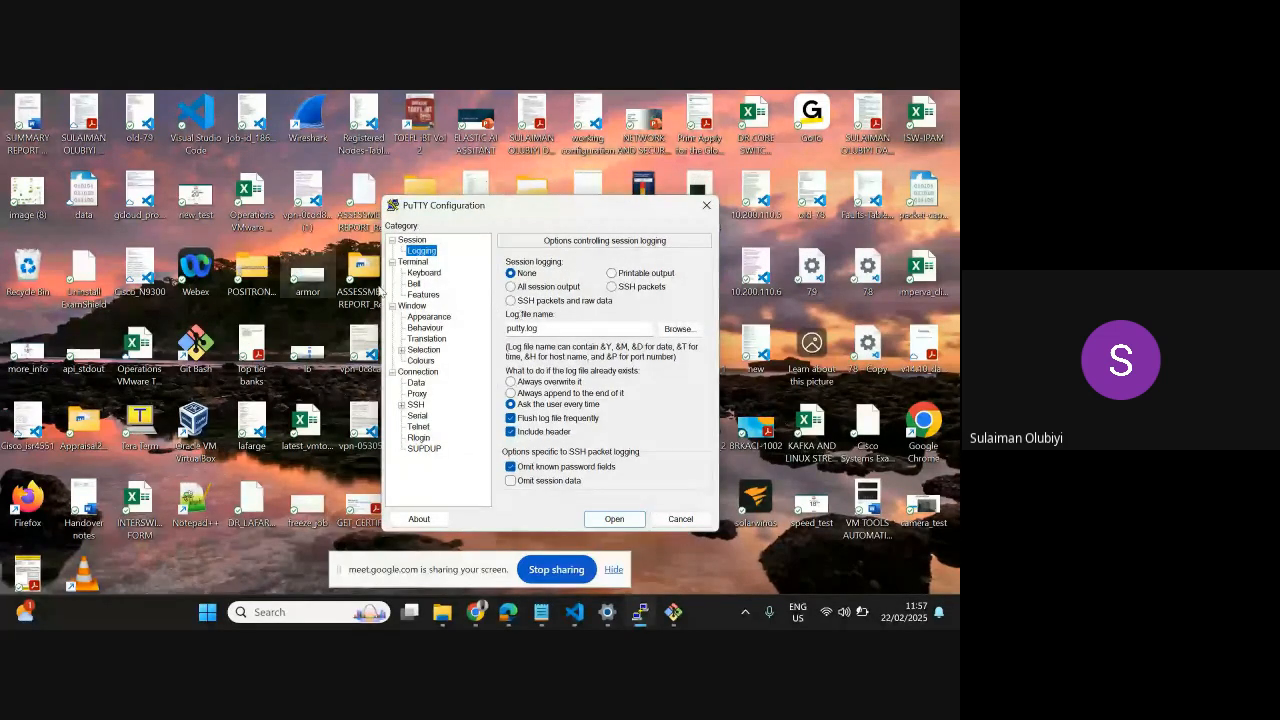
click(412, 241)
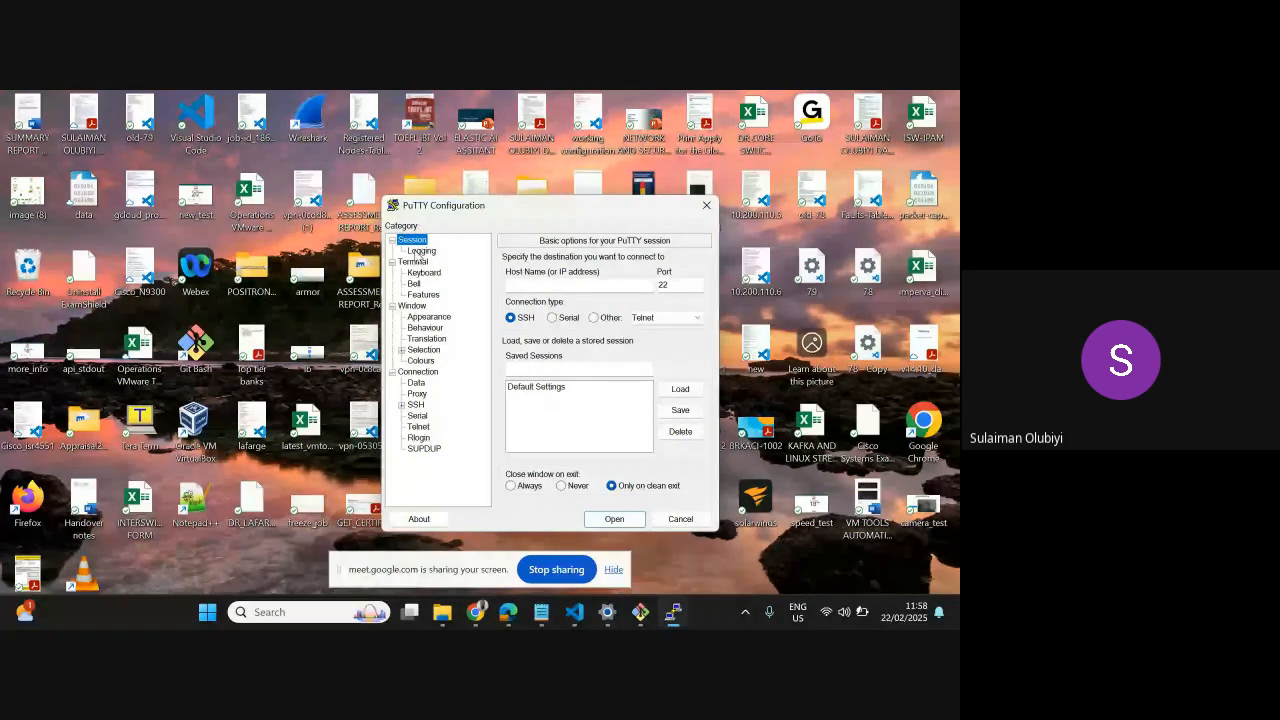
click(419, 251)
click(422, 242)
click(416, 405)
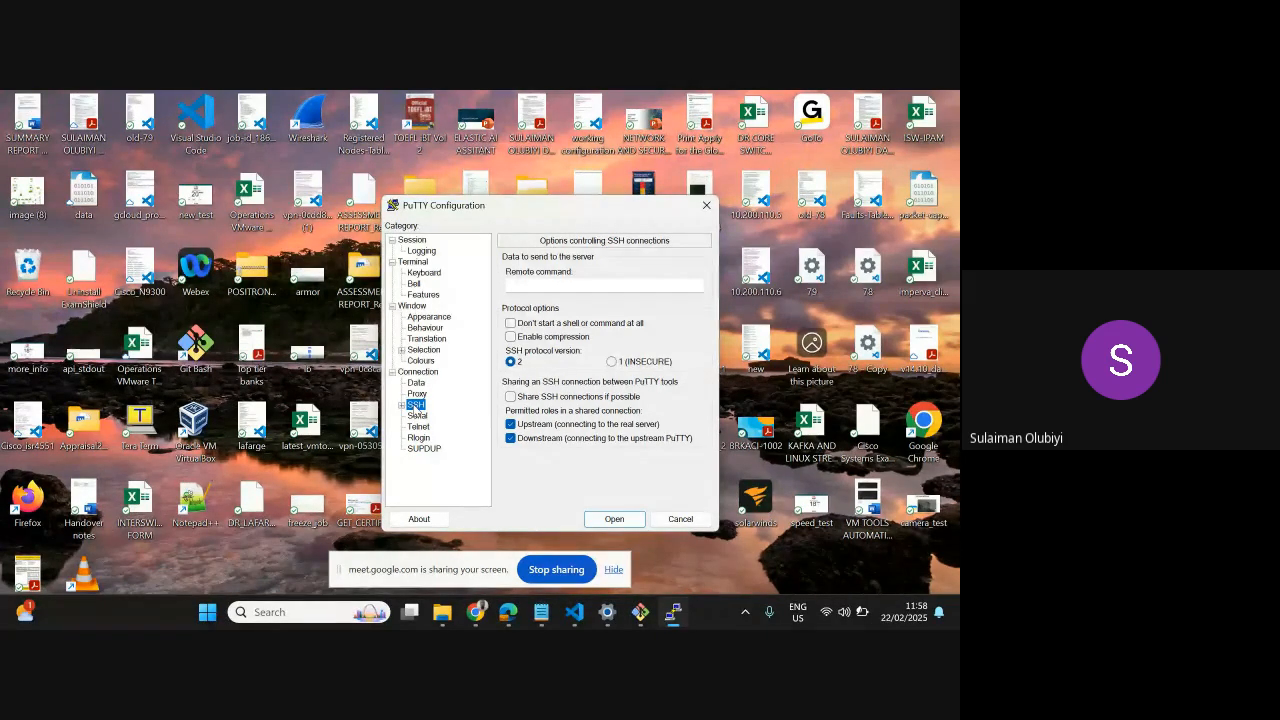
click(402, 405)
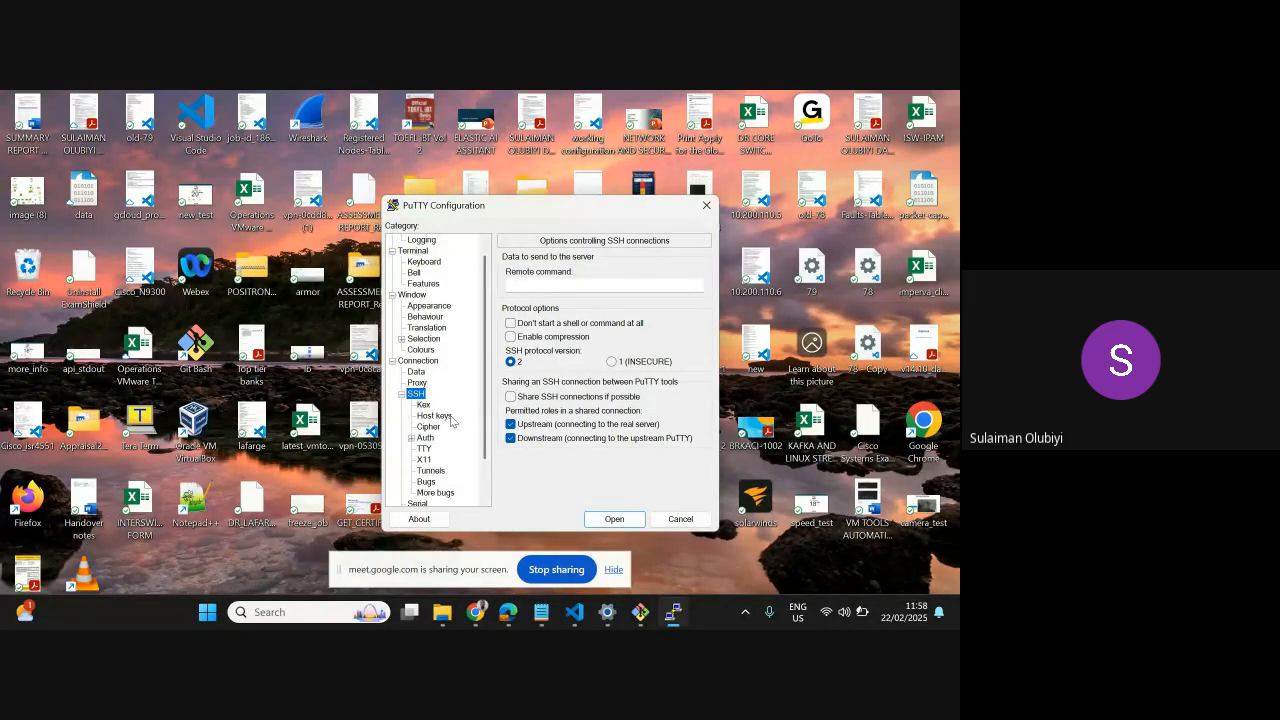
click(425, 438)
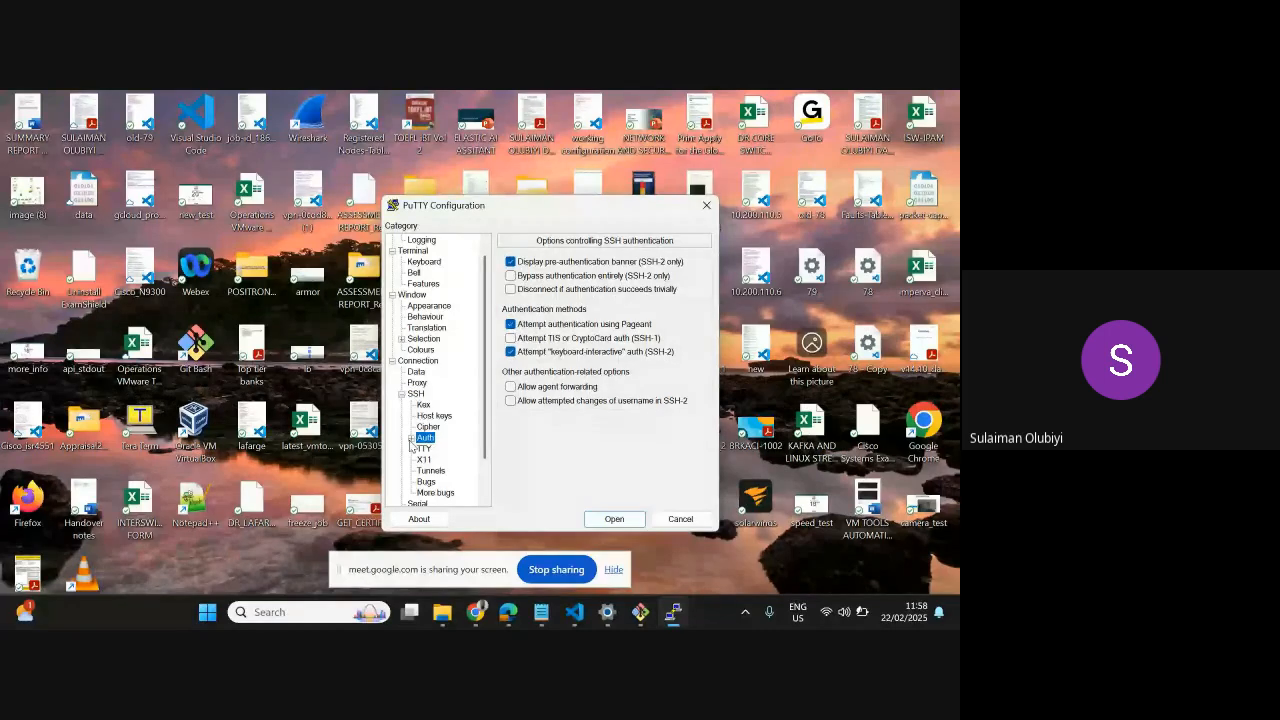
double_click(425, 439)
click(440, 449)
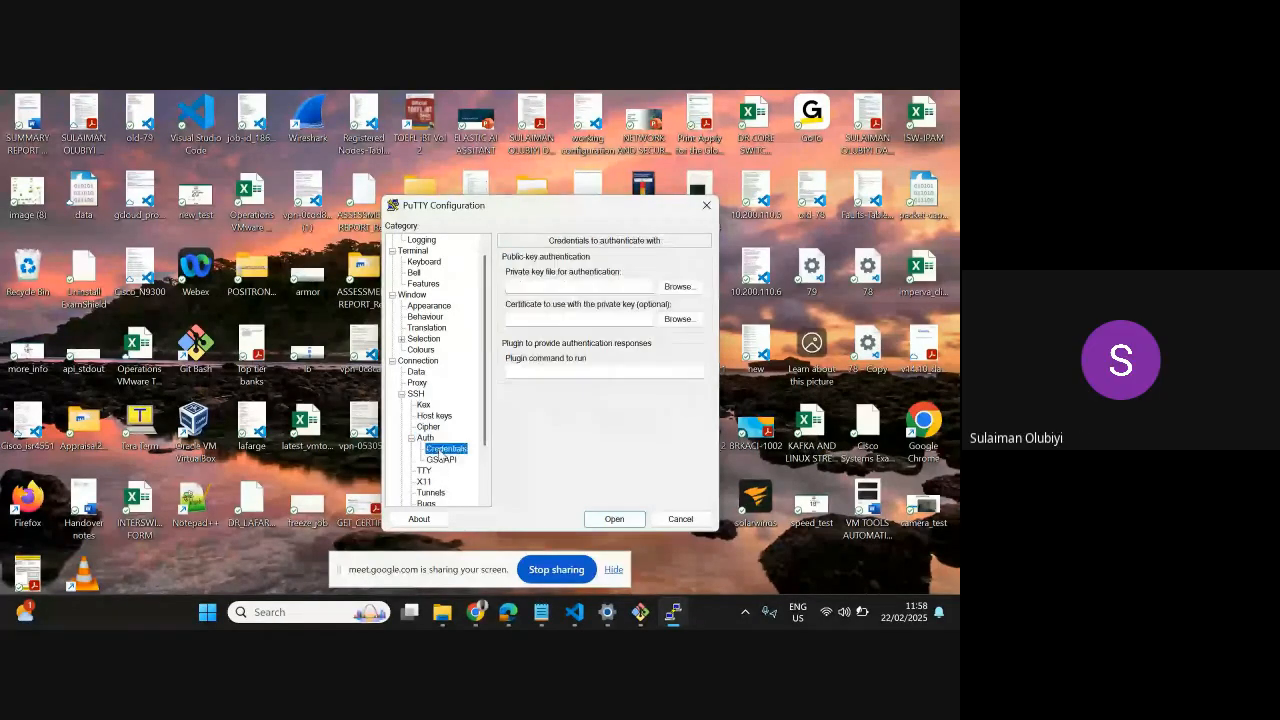
click(678, 287)
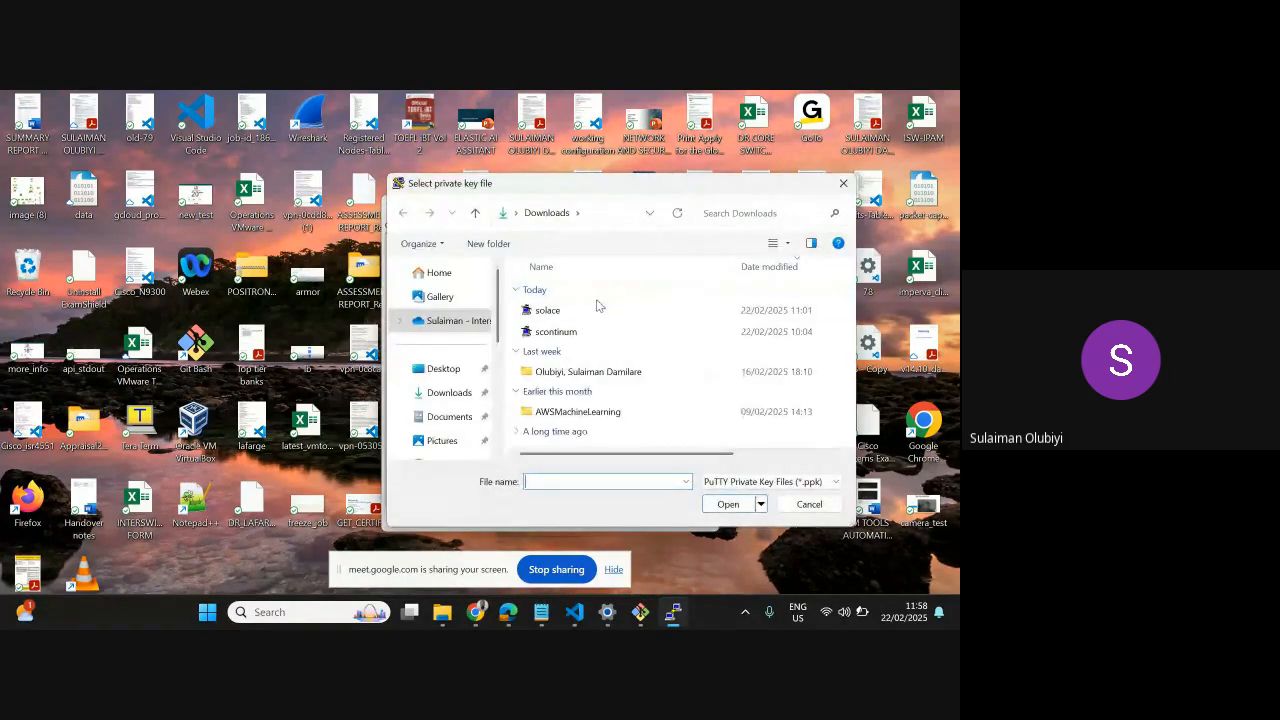
click(598, 308)
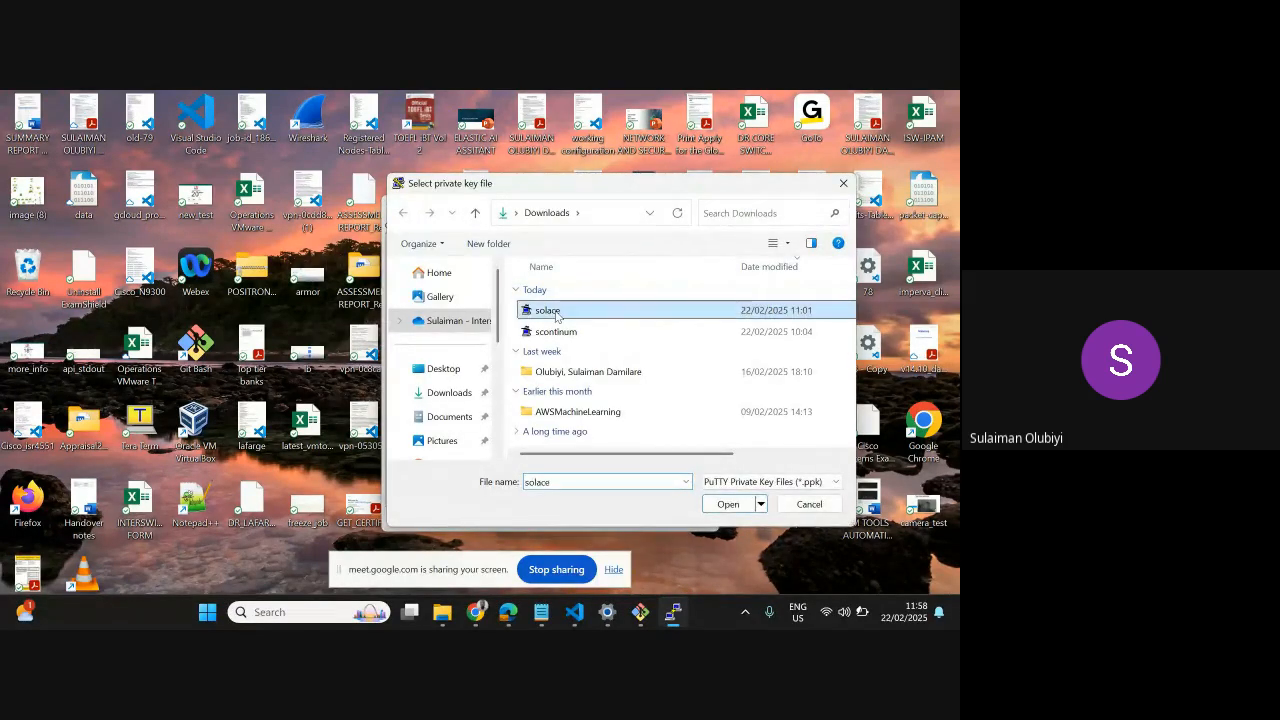
click(729, 504)
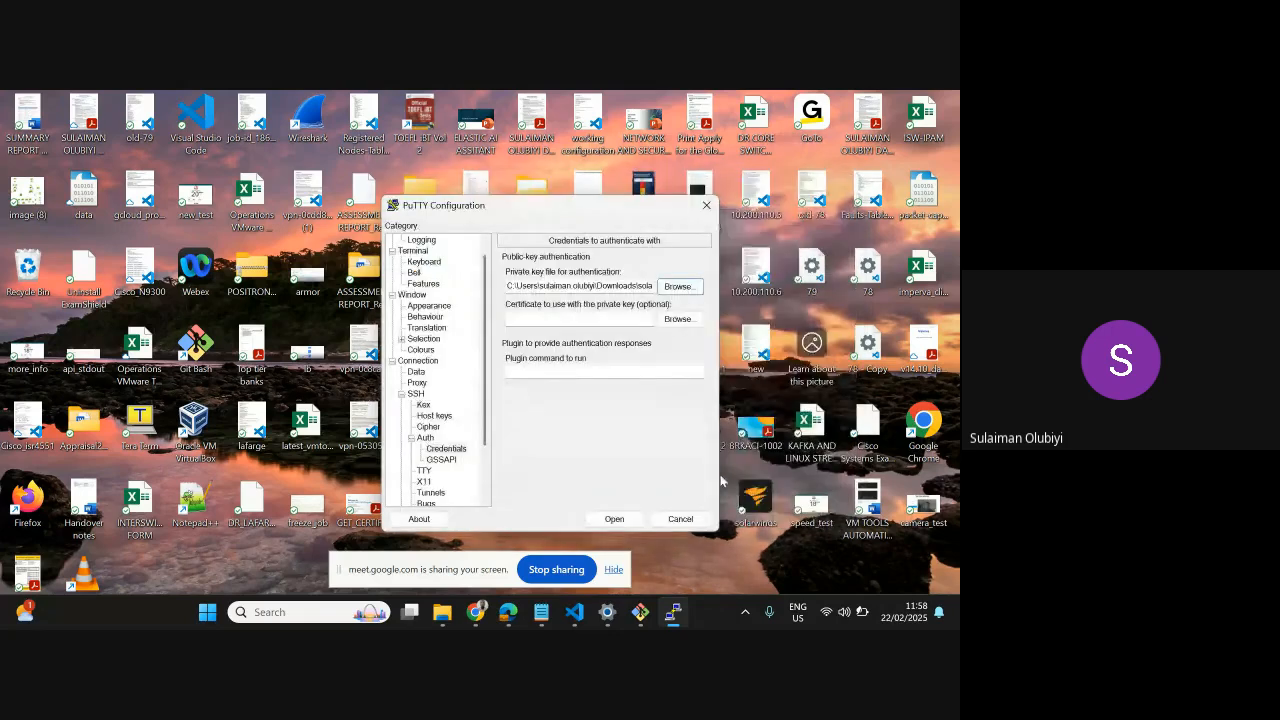
Set the session's destination host to WEB-APP-SERVER's copied public address 46.137.160.178
click(620, 519)
scroll(428, 292, up, 1)
click(424, 251)
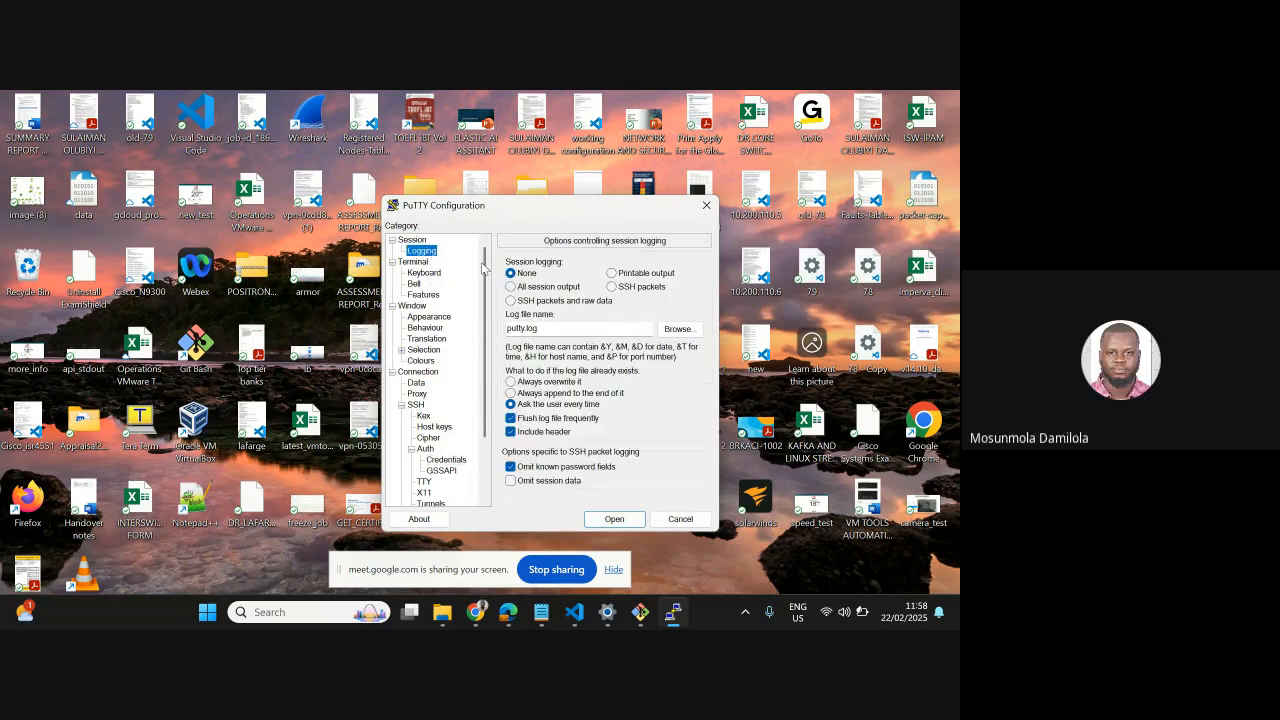
click(412, 240)
click(525, 283)
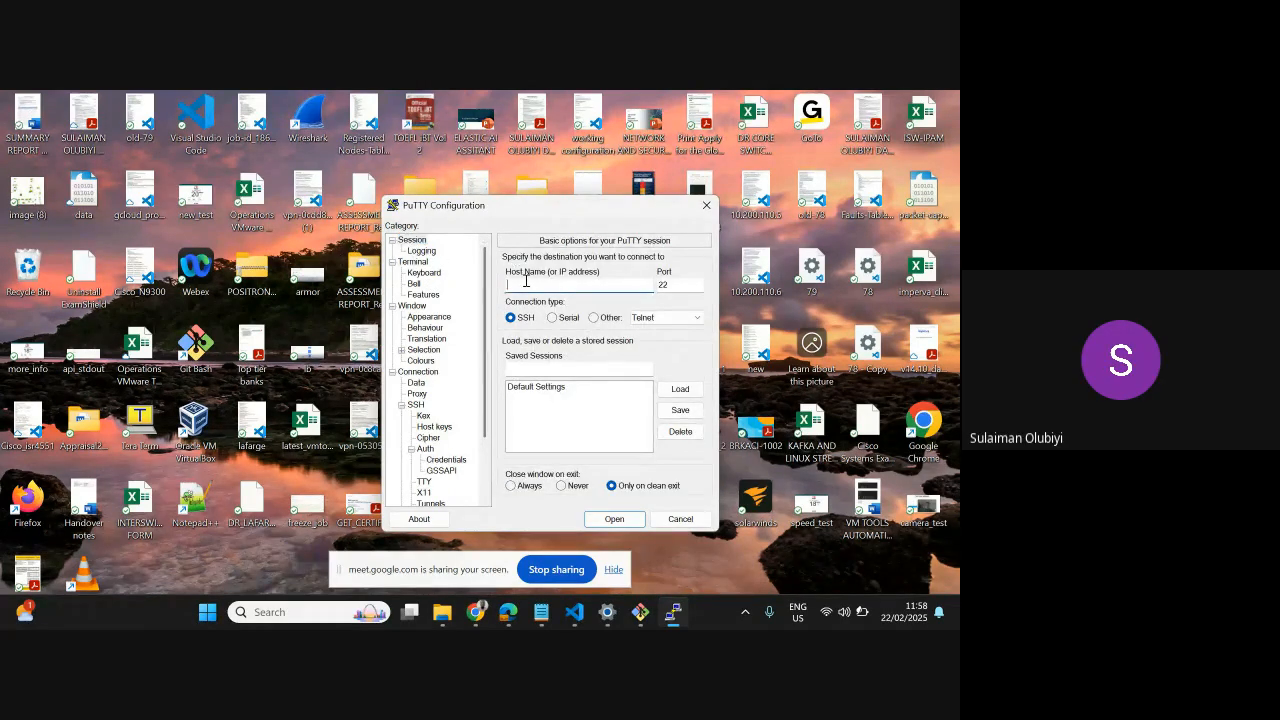
text(46.137.160.178)
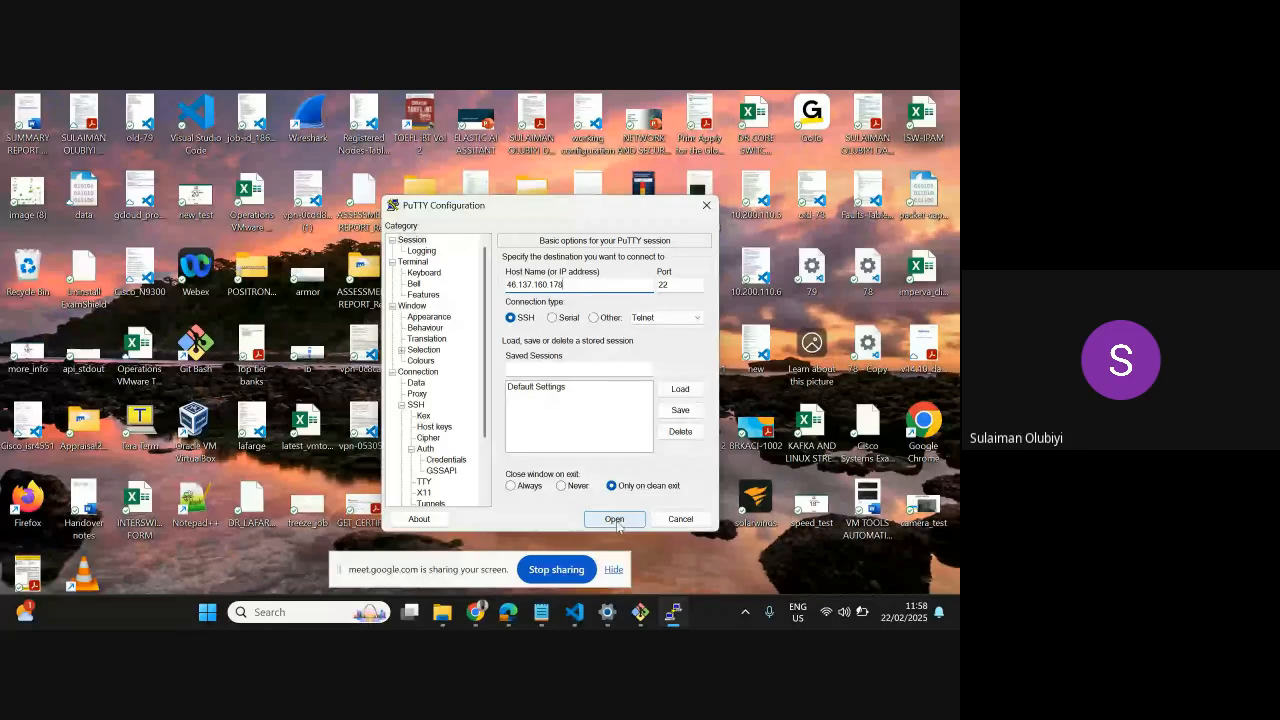
Save the connection settings as a stored session named TEST
click(678, 411)
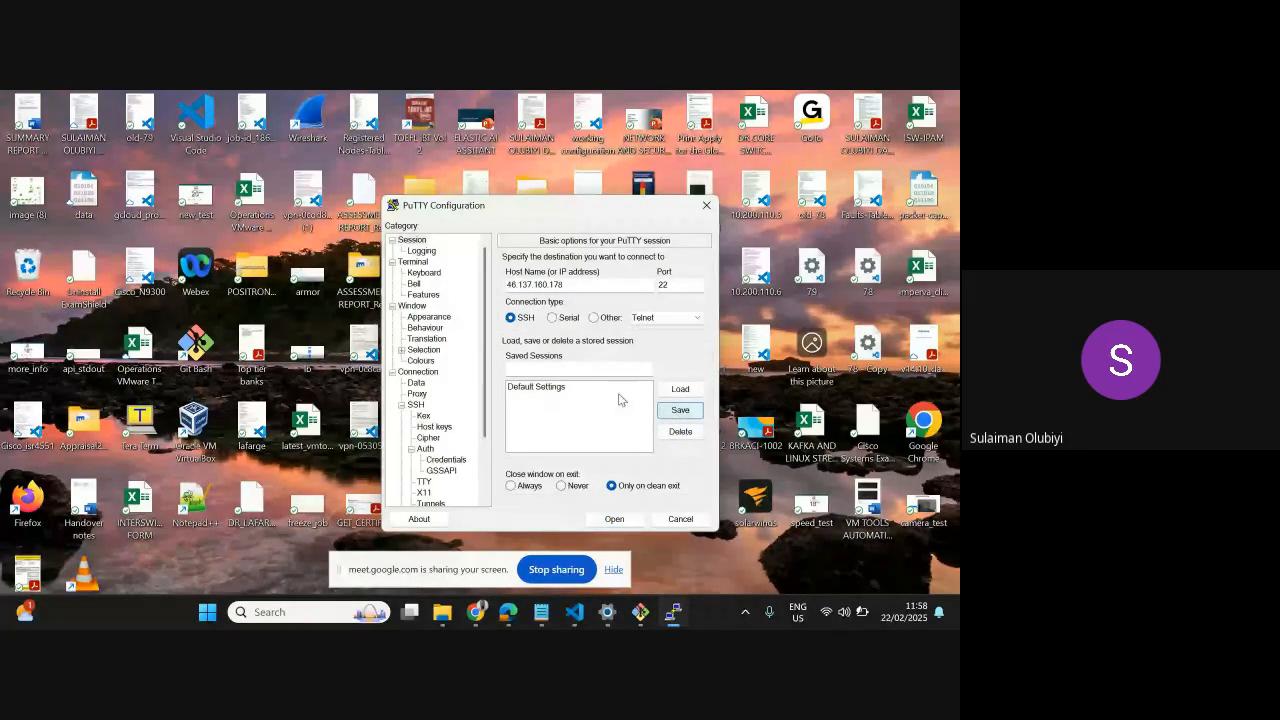
click(544, 368)
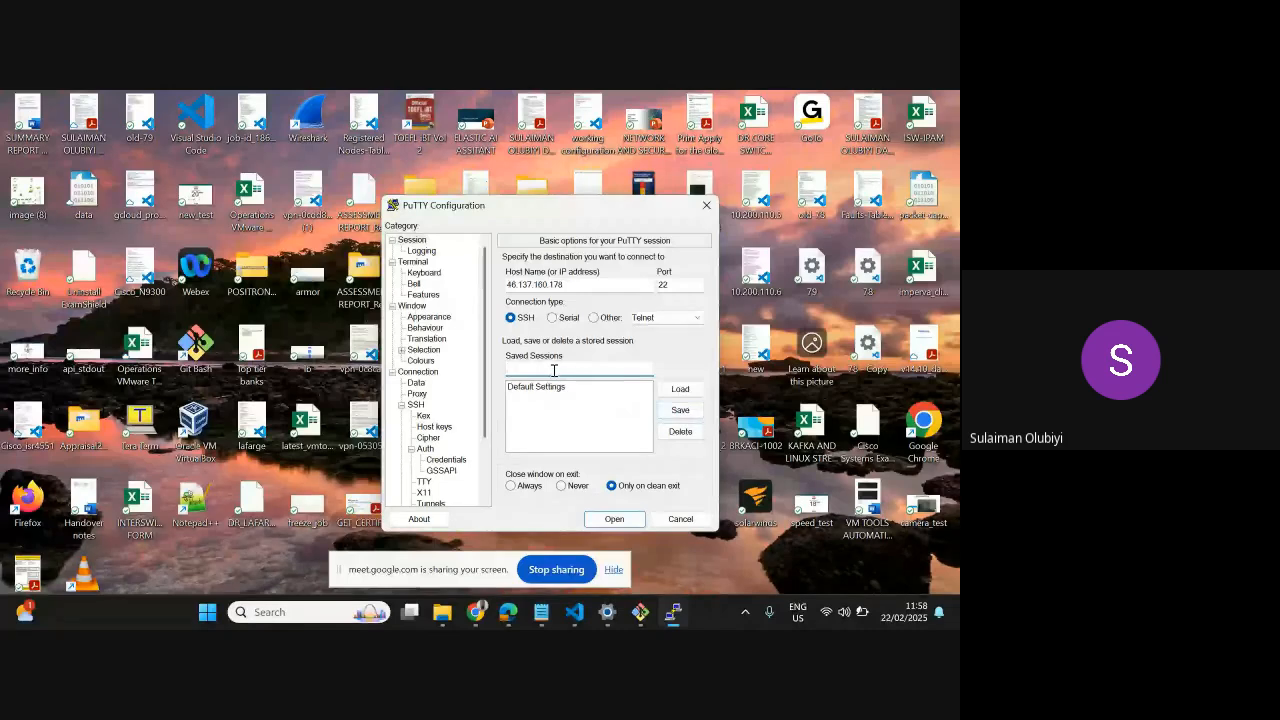
text(SOLACE)
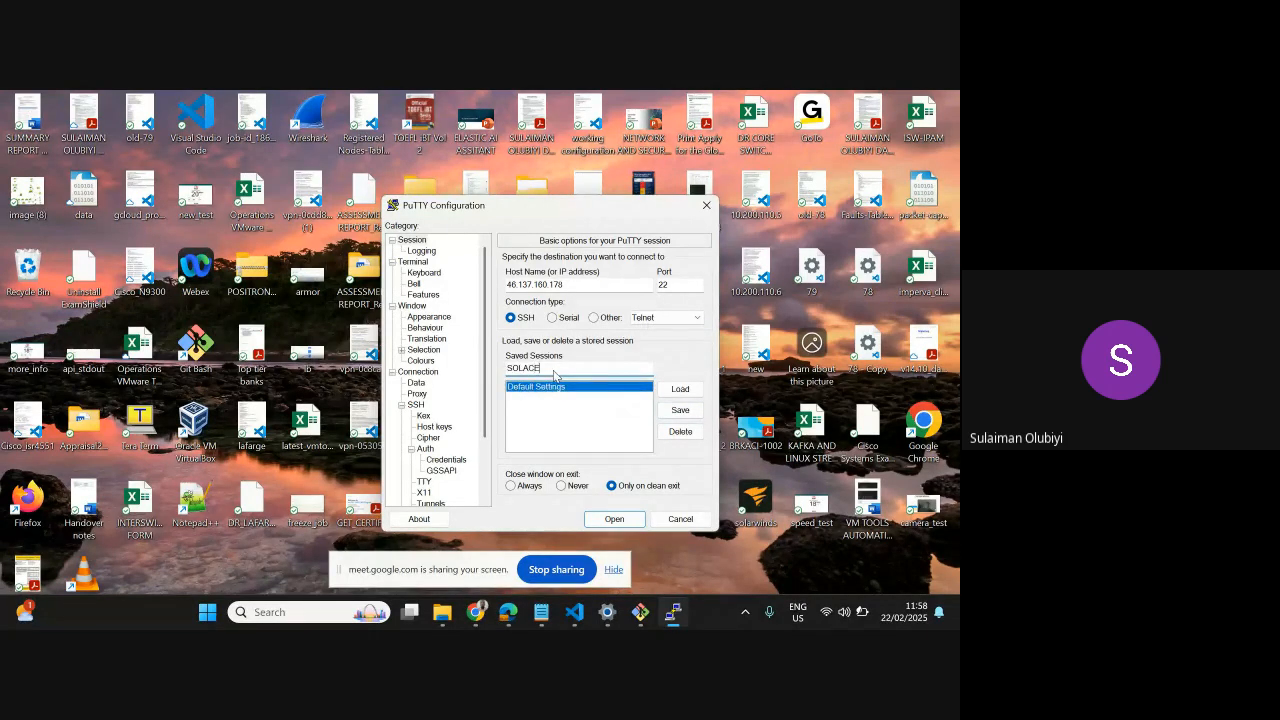
text(-WEB)
key(BackSpace)
key(BackSpace)
key(BackSpace)
key(BackSpace)
key(BackSpace)
key(BackSpace)
key(BackSpace)
key(BackSpace)
key(BackSpace)
key(BackSpace)
text(TEST)
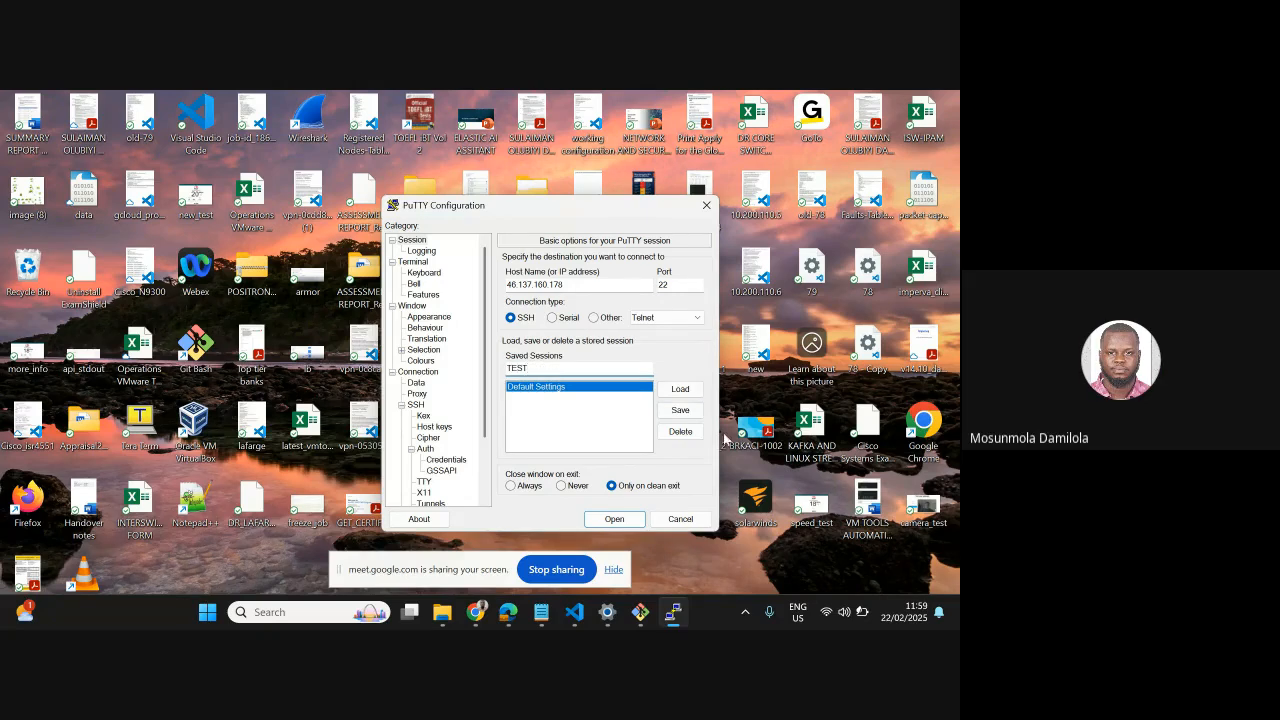
click(682, 410)
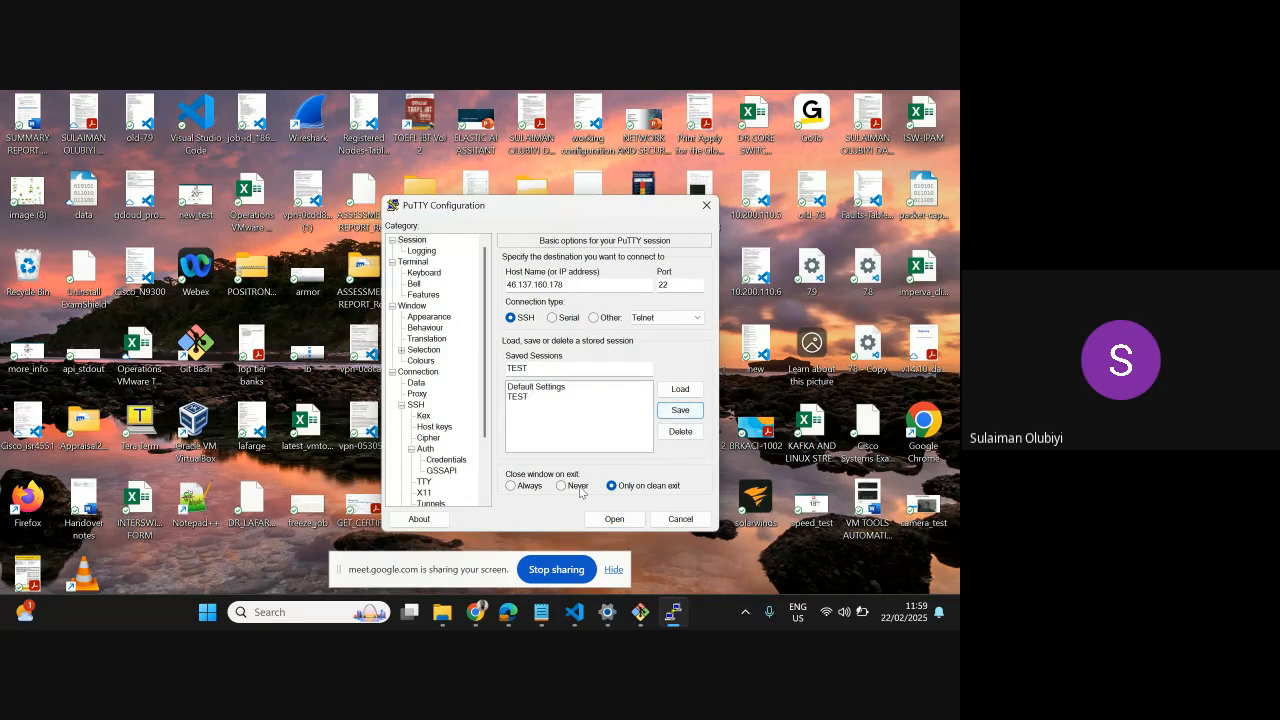
Open the SSH connection, accept the server's host key into the cache and log in as ubuntu
click(600, 519)
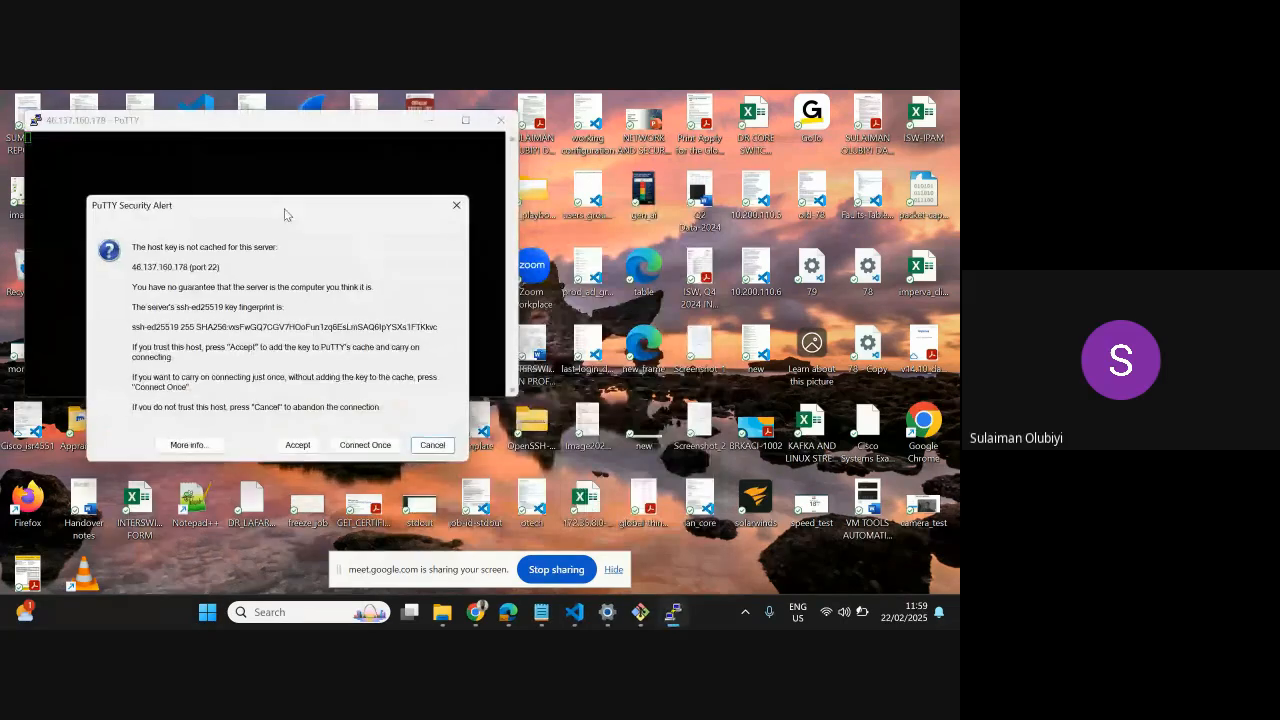
click(298, 445)
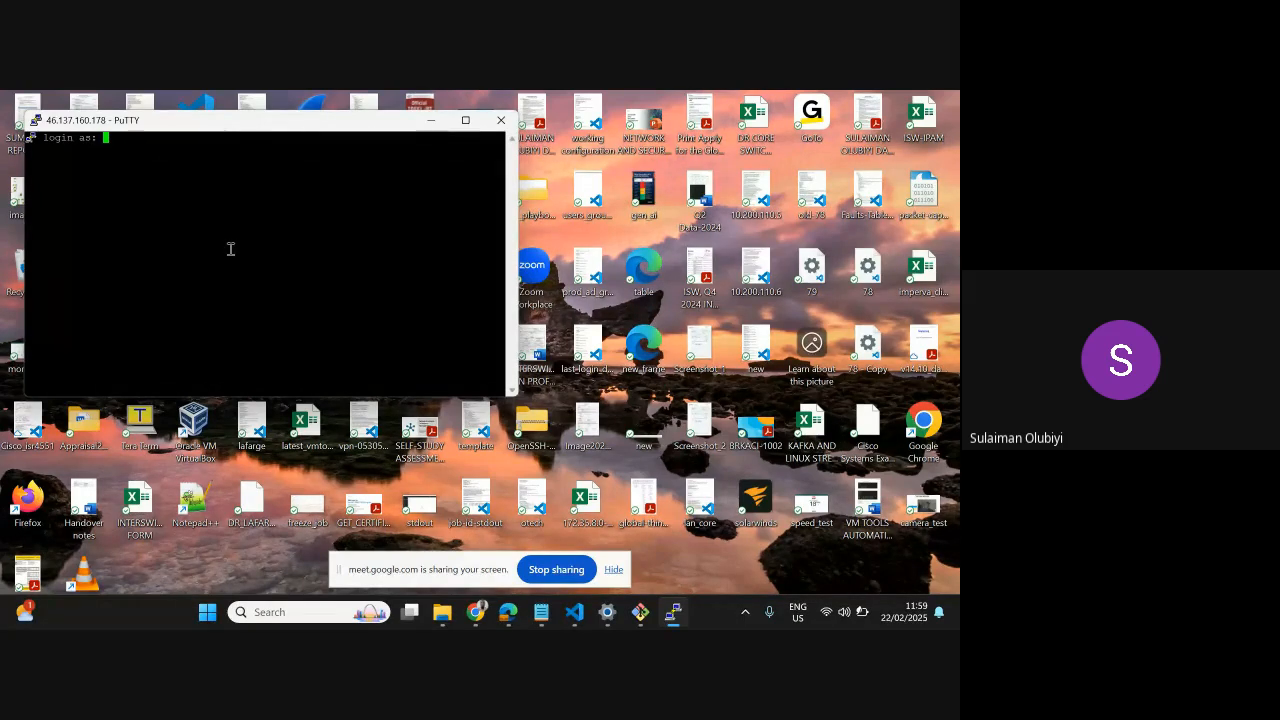
text(ubuntu)
key(Return)
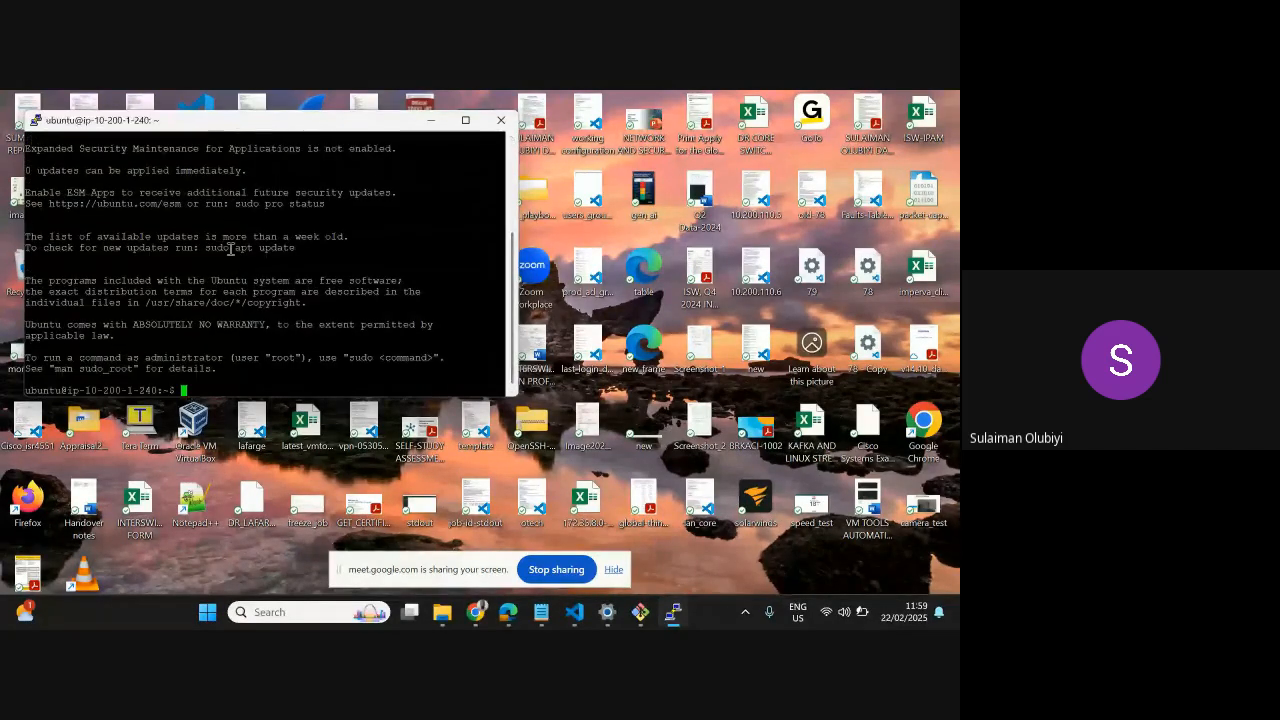
Run ip addr on the server to list its network interfaces and addresses
key(Return)
key(Return)
key(Return)
key(Return)
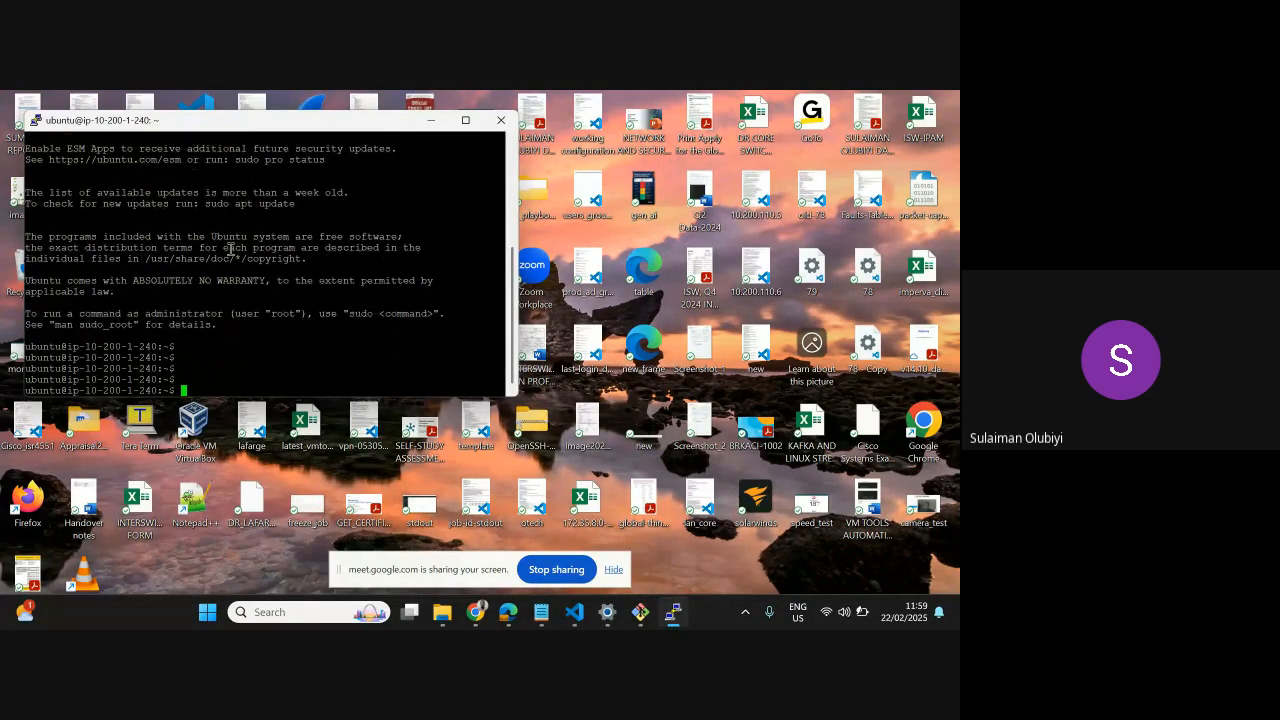
text(ip addr)
key(Return)
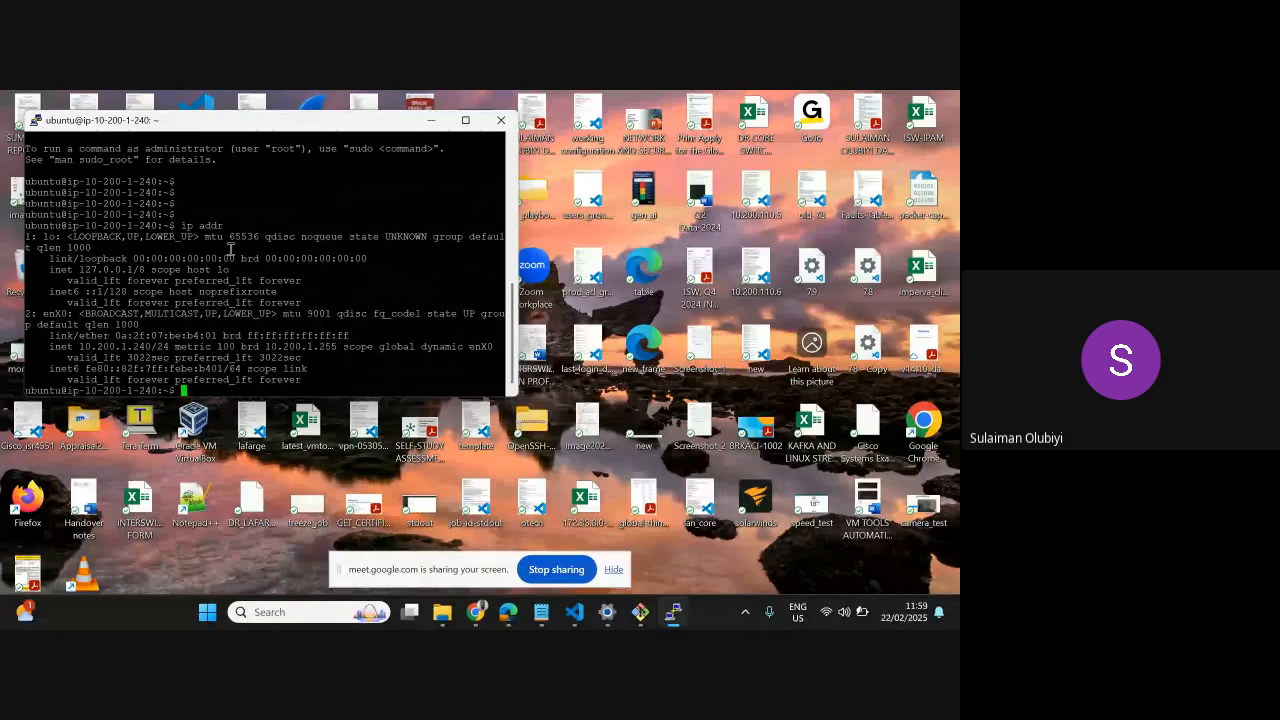
Open a new PuTTY session configuration and load the stored session TEST
right_click(54, 121)
click(107, 293)
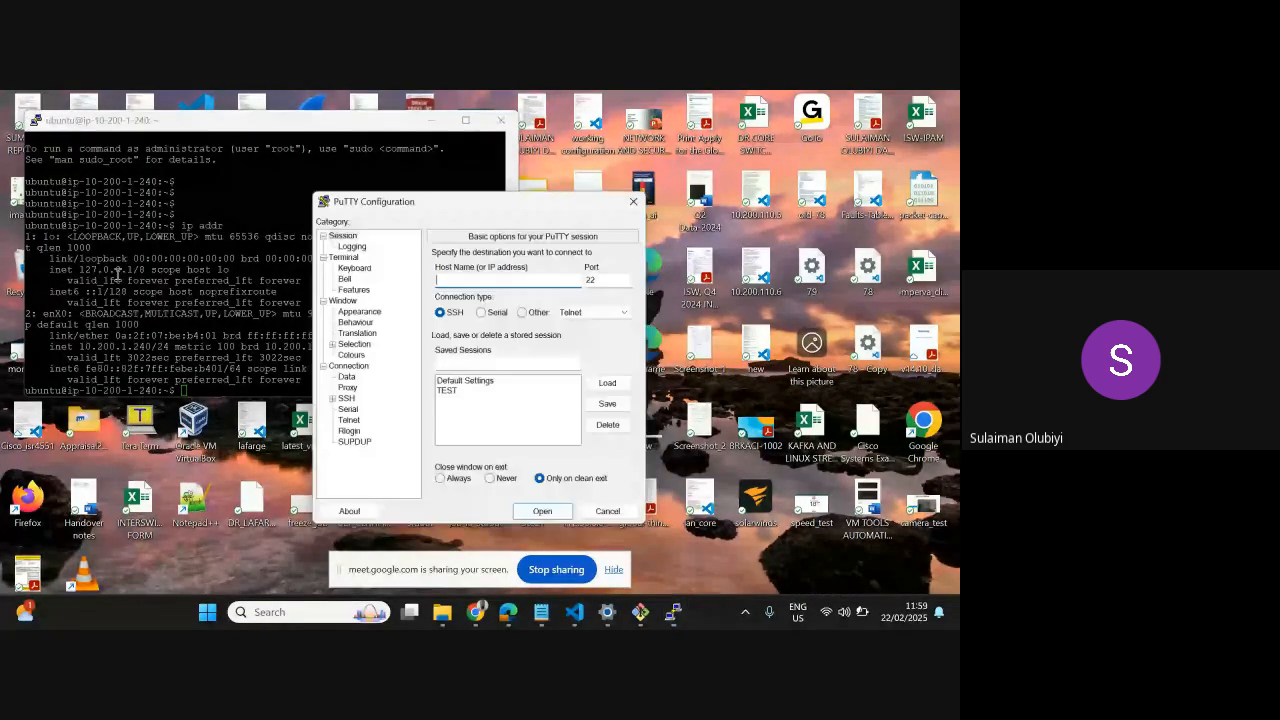
click(470, 392)
click(609, 384)
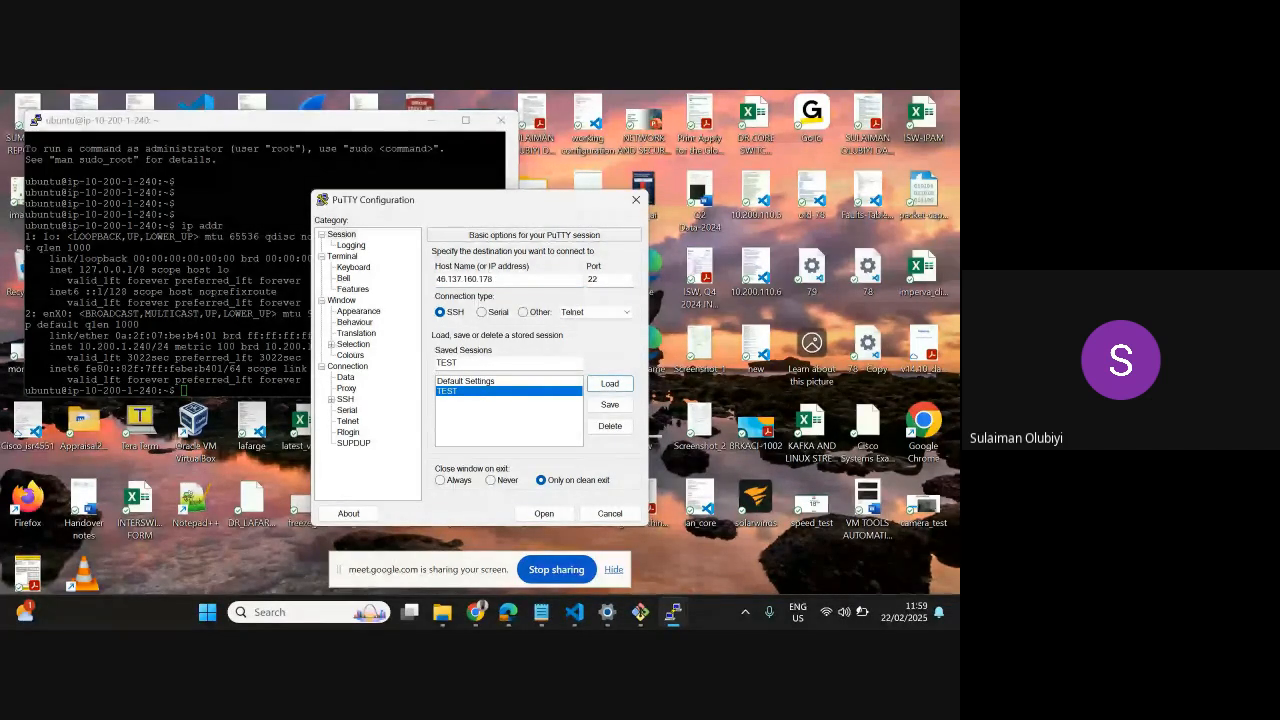
Replace the loaded session's destination host with the other server's copied public address 54.247.225.39
key(alt+Tab)
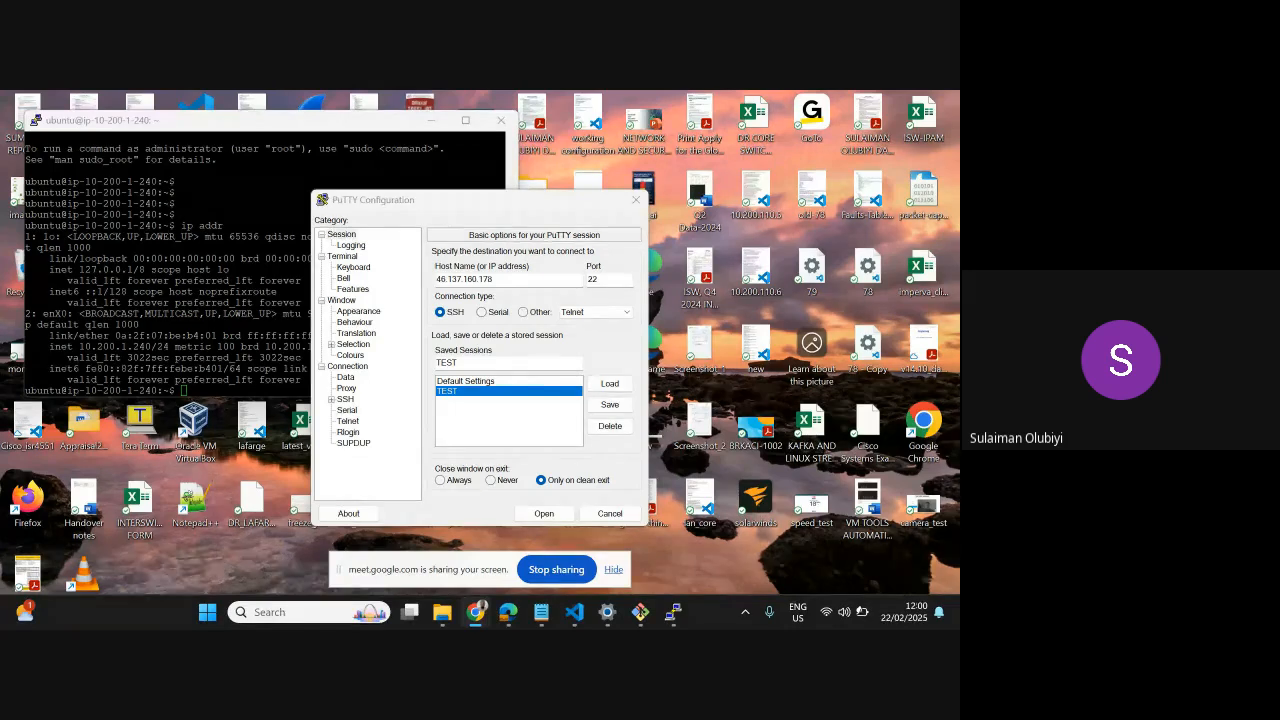
key(alt+Tab)
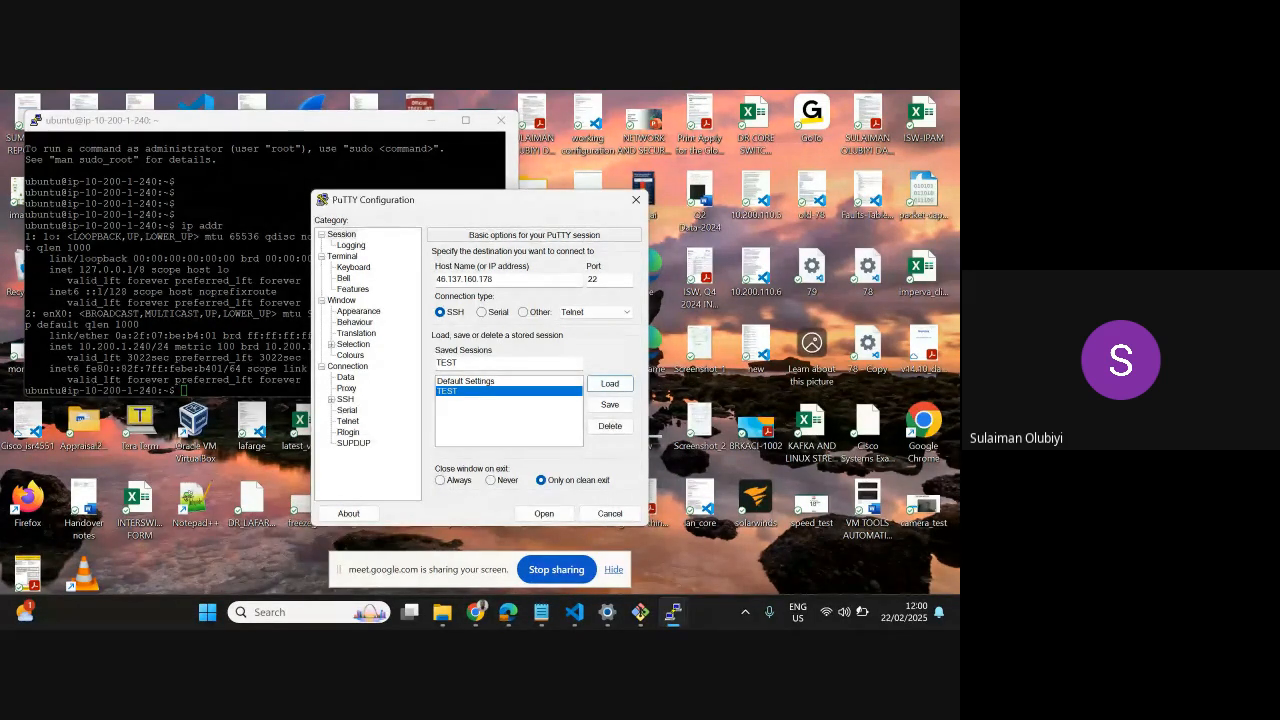
key(Escape)
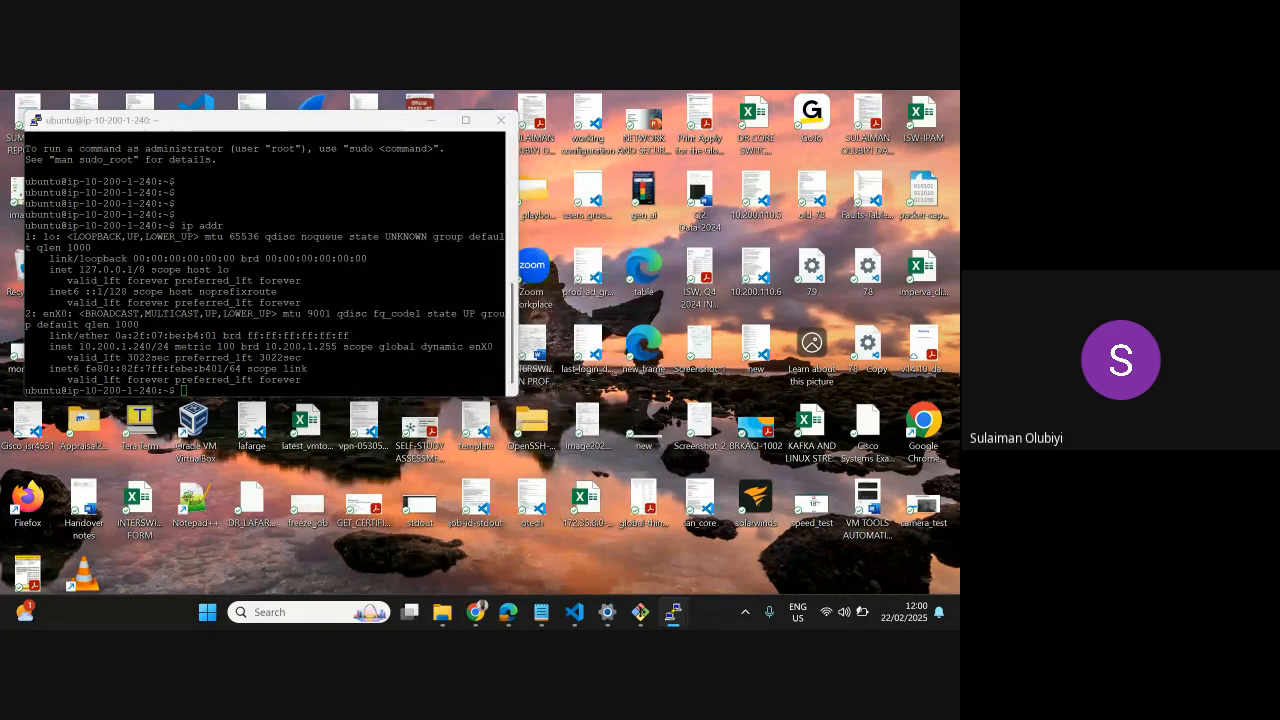
key(alt+Tab)
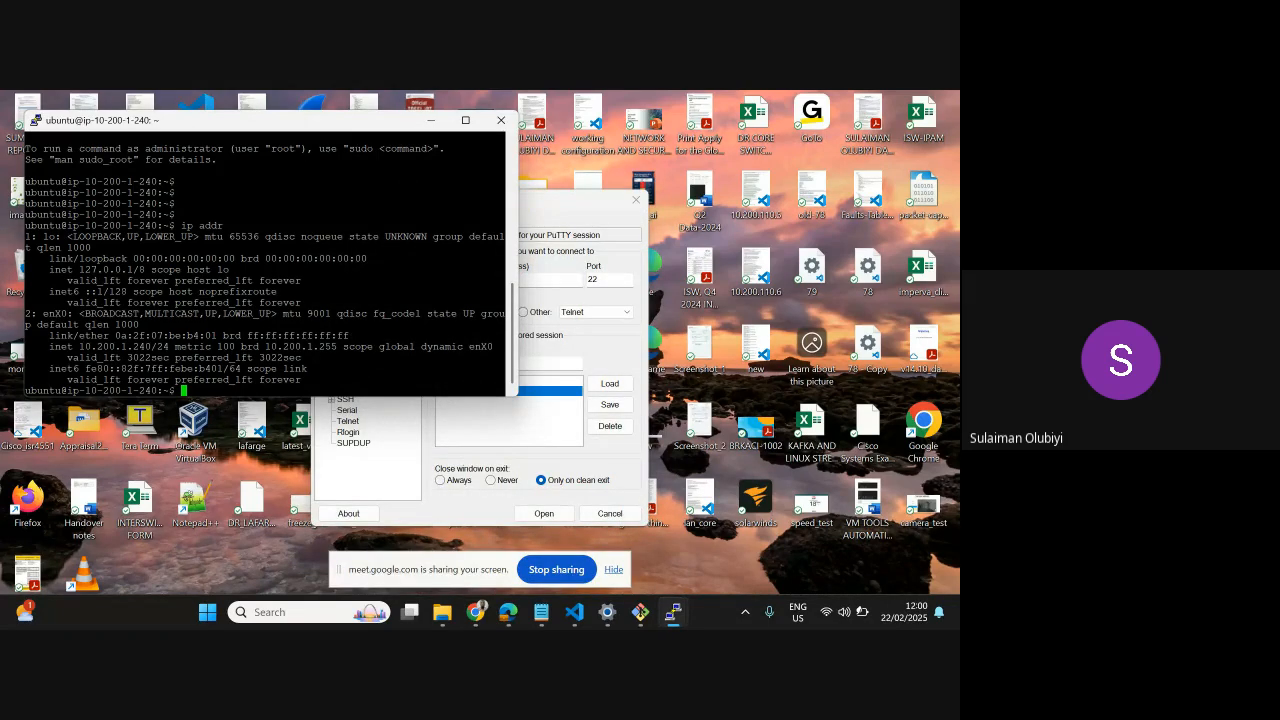
key(alt+Tab)
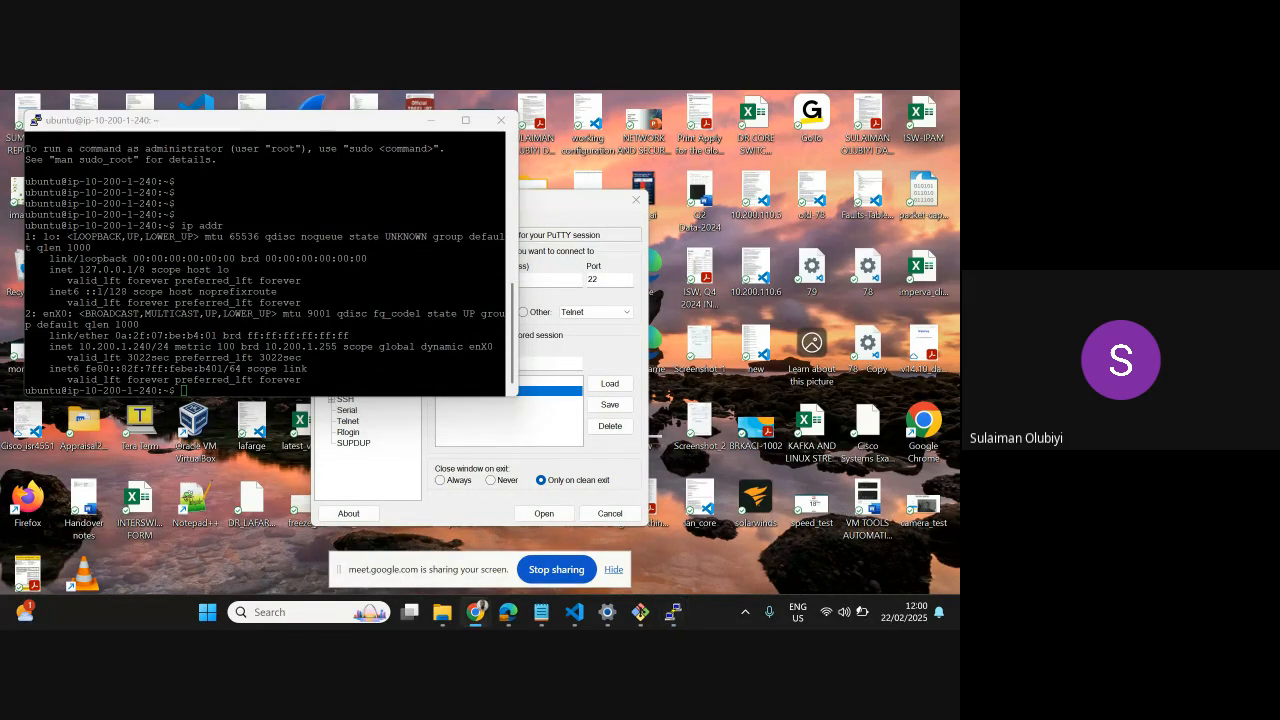
drag(588, 199, 807, 174)
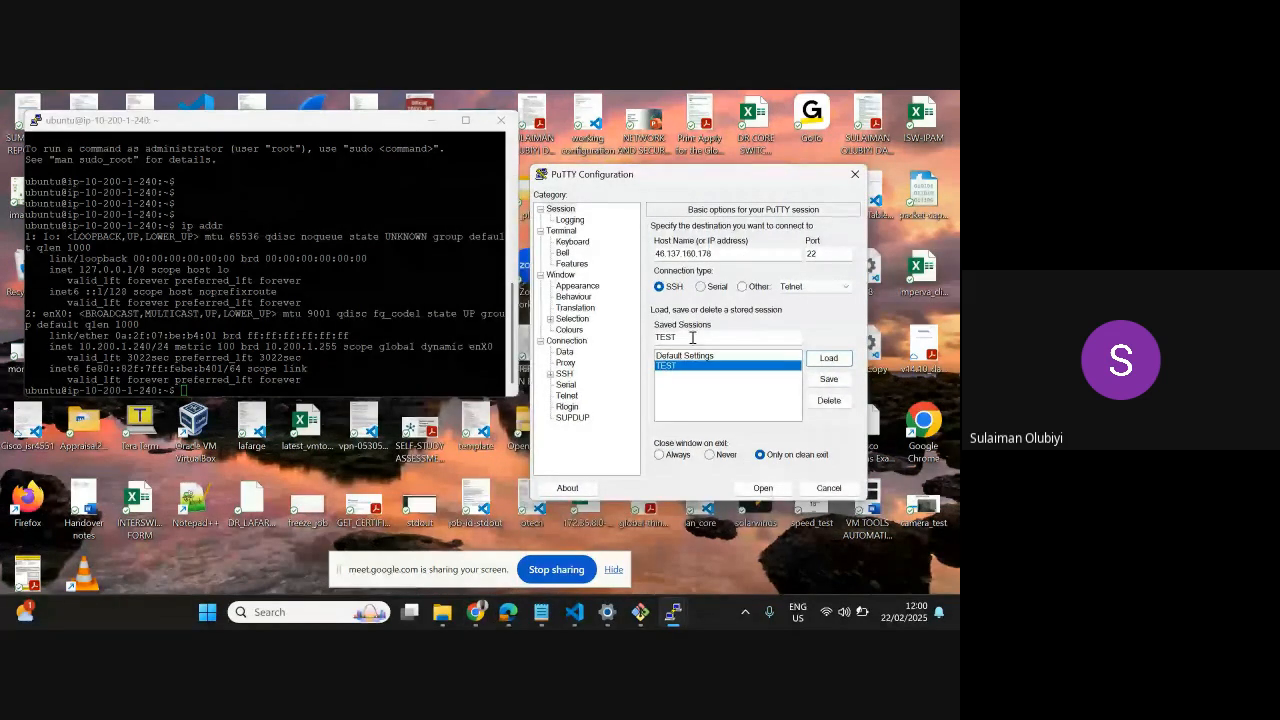
double_click(722, 254)
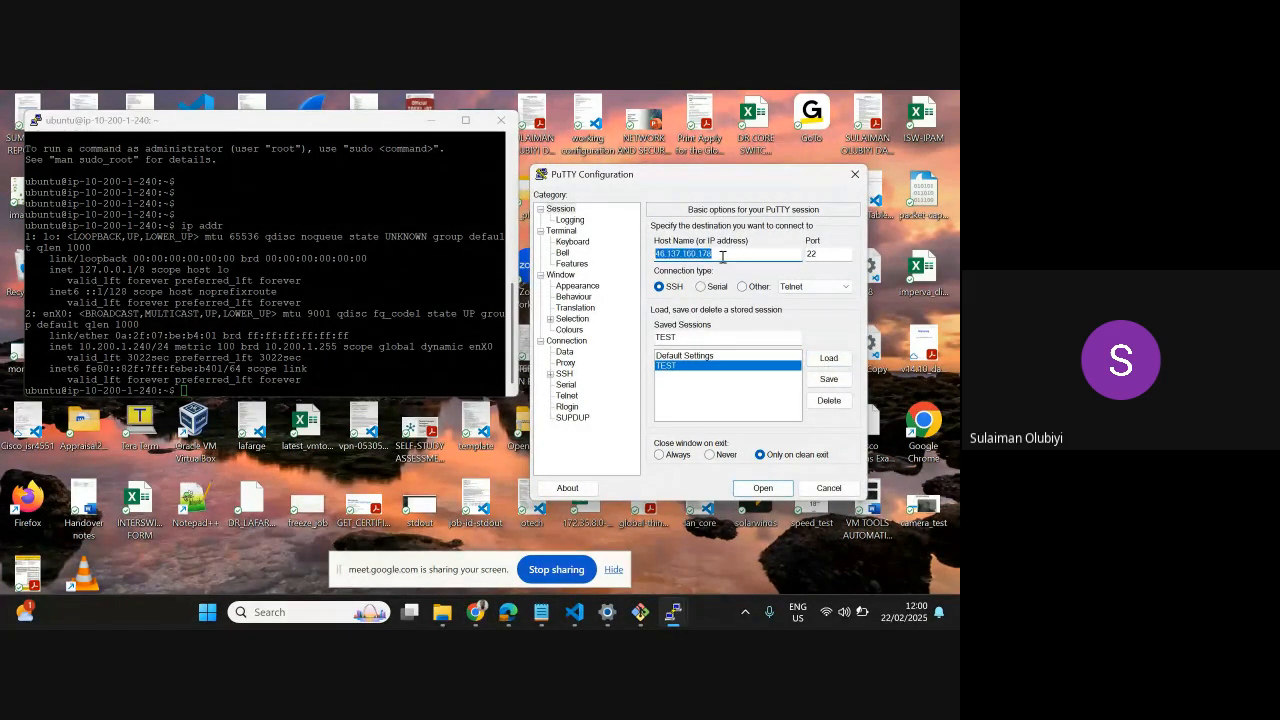
text(54.247.225.39)
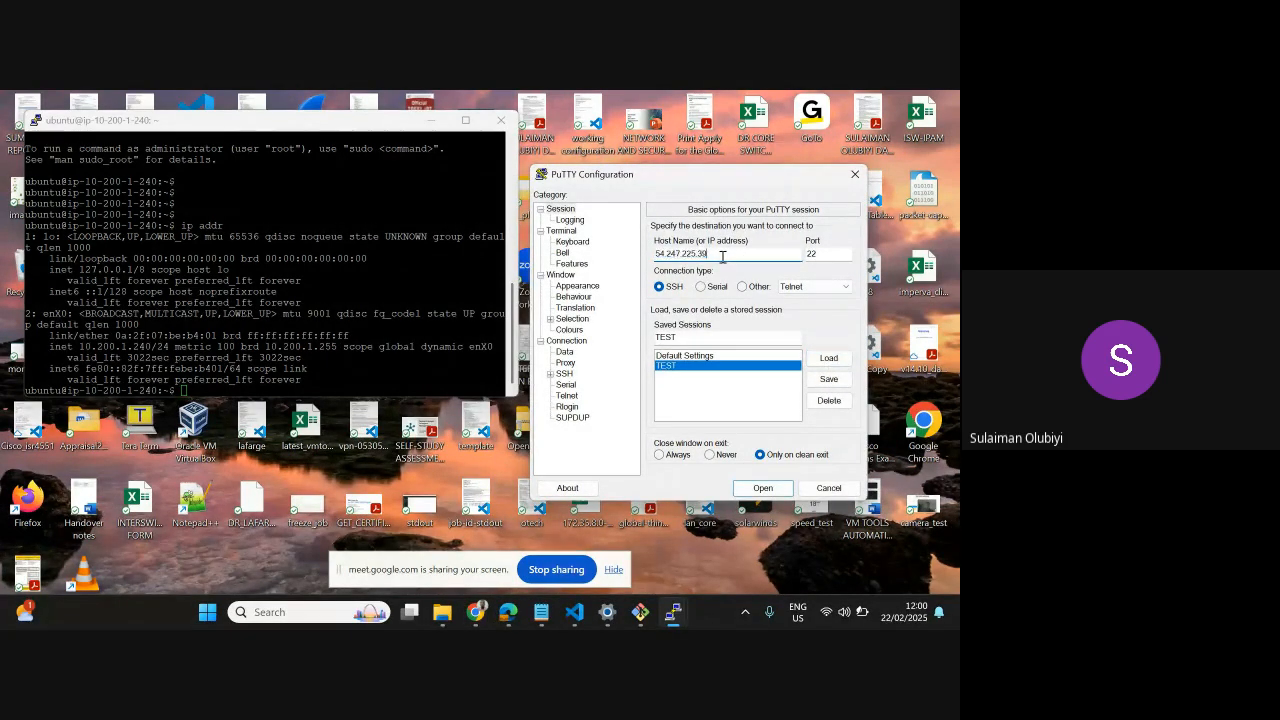
Connect to 54.247.225.39 over SSH, accept its host key into the cache and log in as ubuntu
click(763, 488)
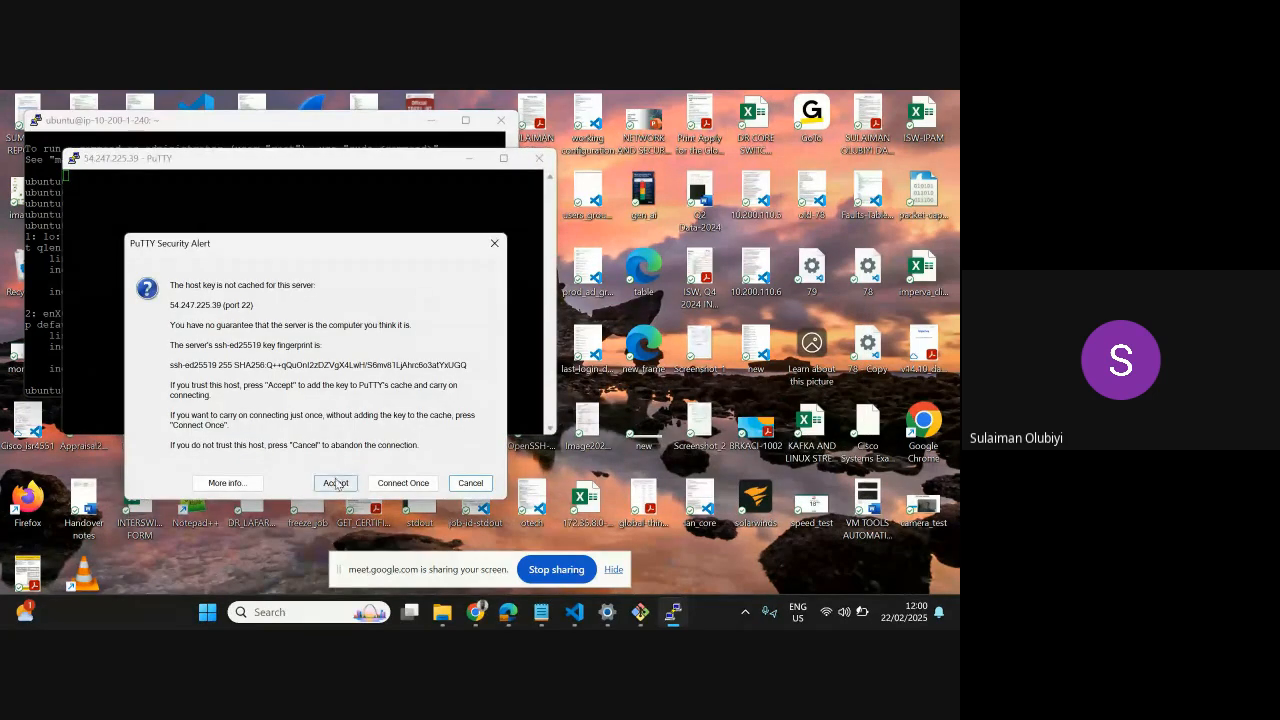
click(336, 483)
text(ub)
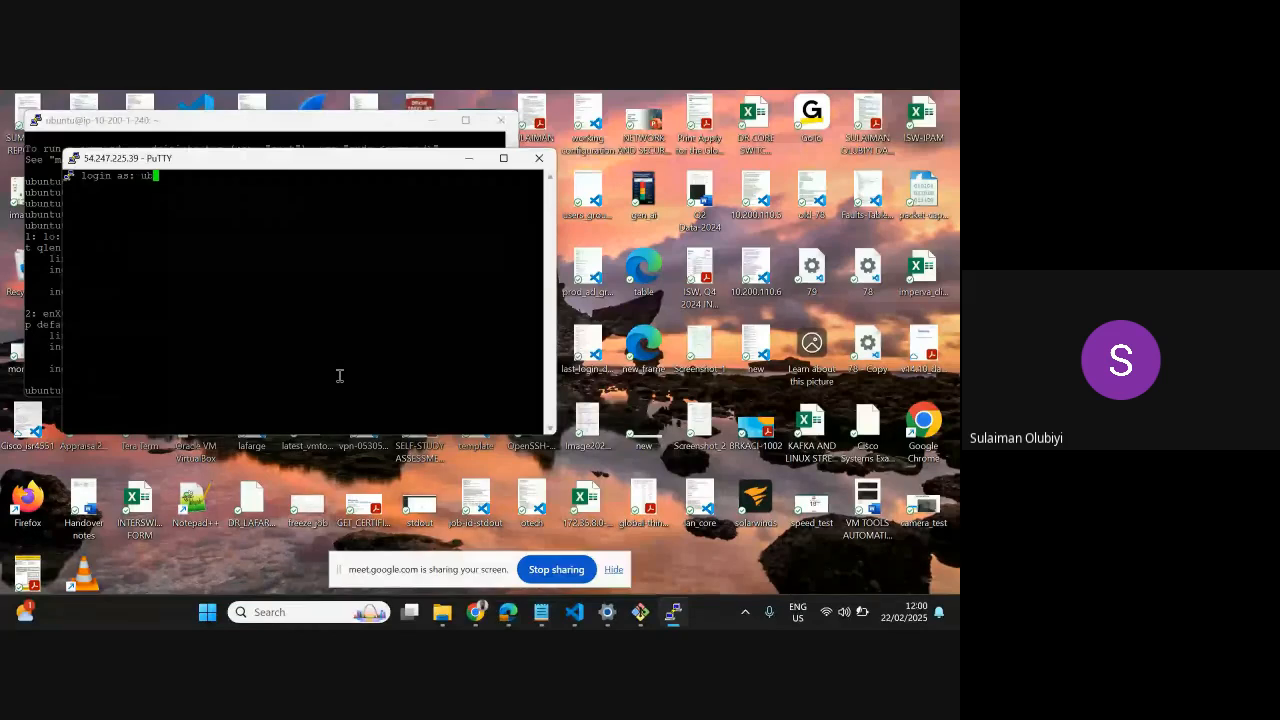
text(ut)
key(BackSpace)
text(ntu)
key(Return)
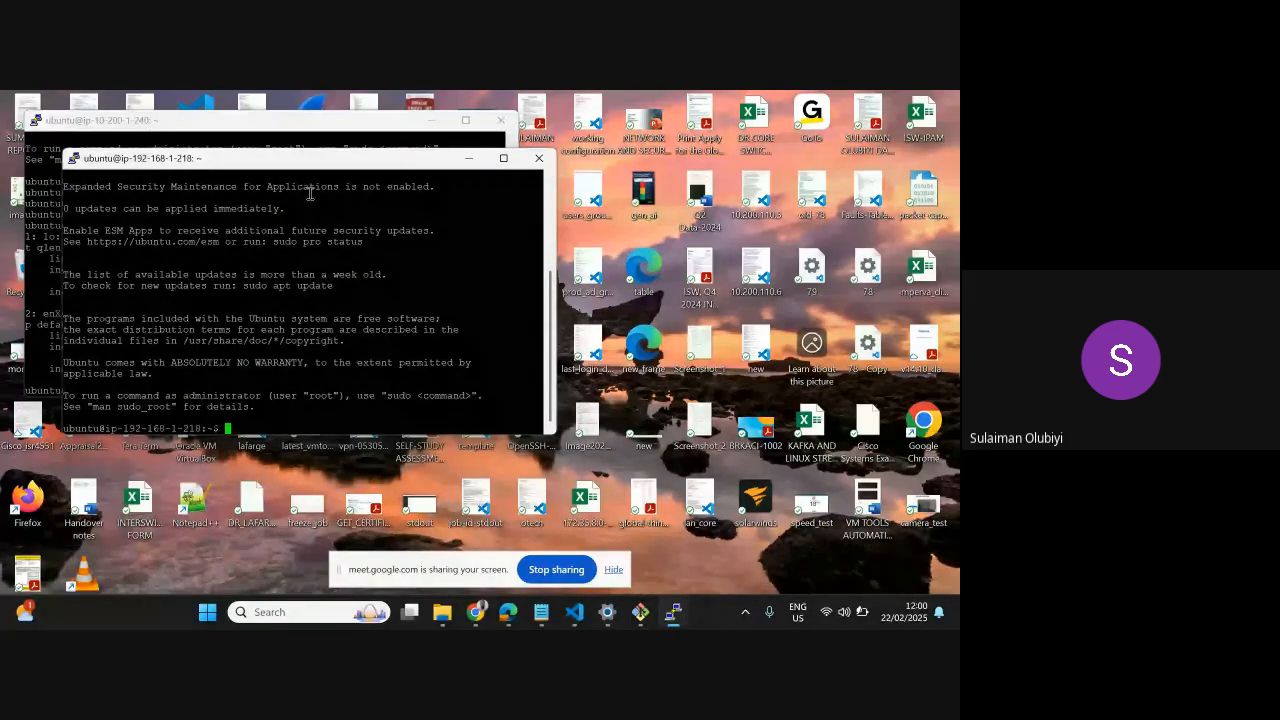
Arrange the two servers' terminal windows side by side, with the 192.168.1.218 session beside the 10.200.1.240 session
drag(275, 164, 691, 151)
click(252, 369)
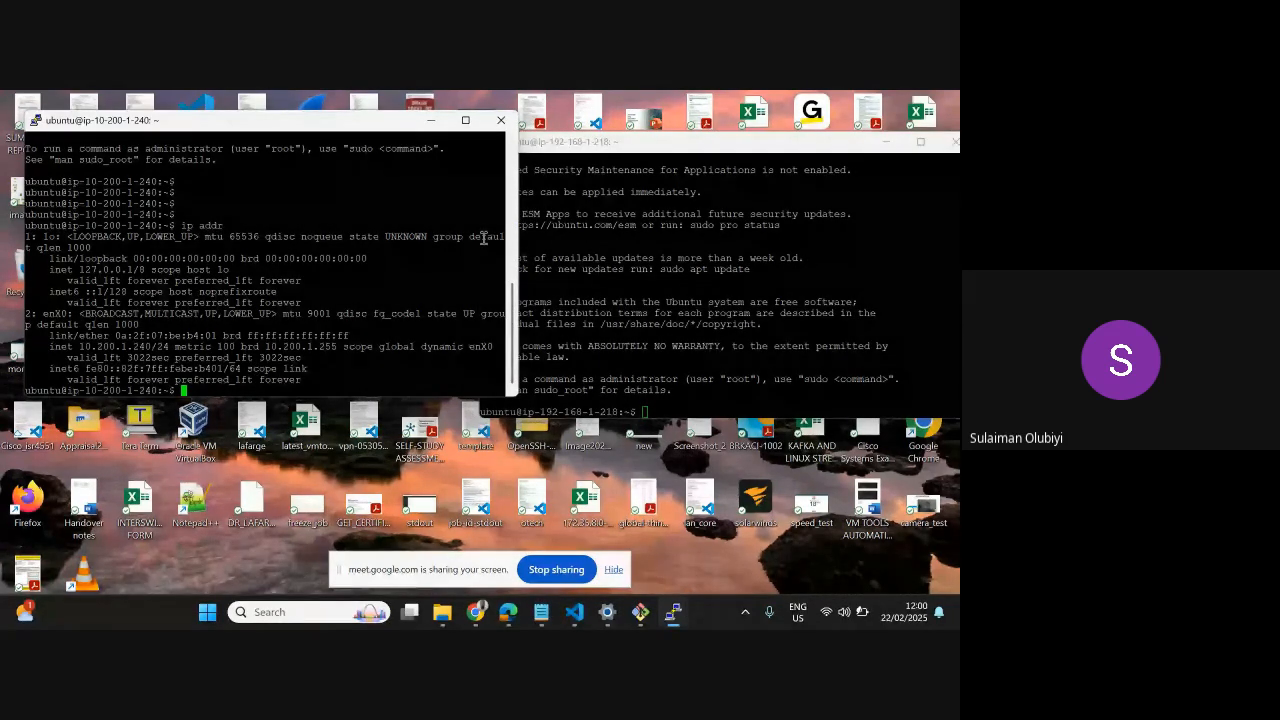
drag(646, 148, 676, 134)
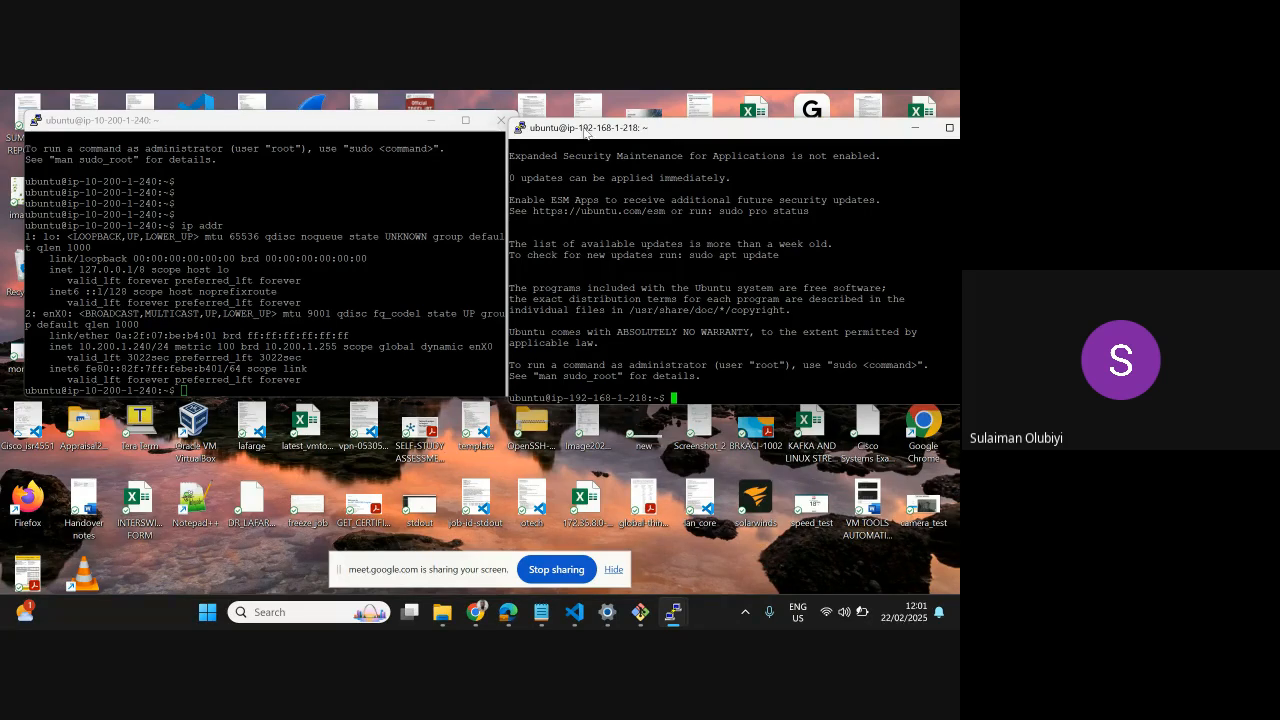
Ping the other server's public address 54.247.225.39 from the 10.200.1.240 session
click(222, 372)
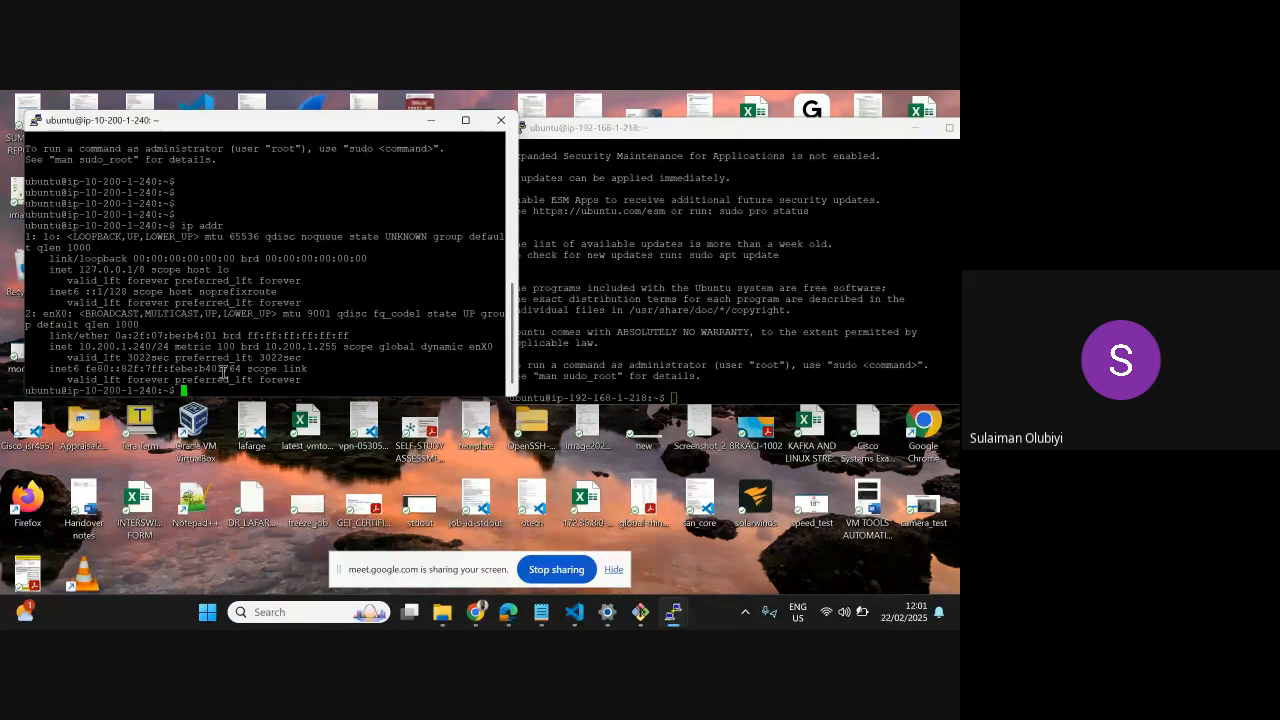
text(ping)
right_click(222, 372)
key(Return)
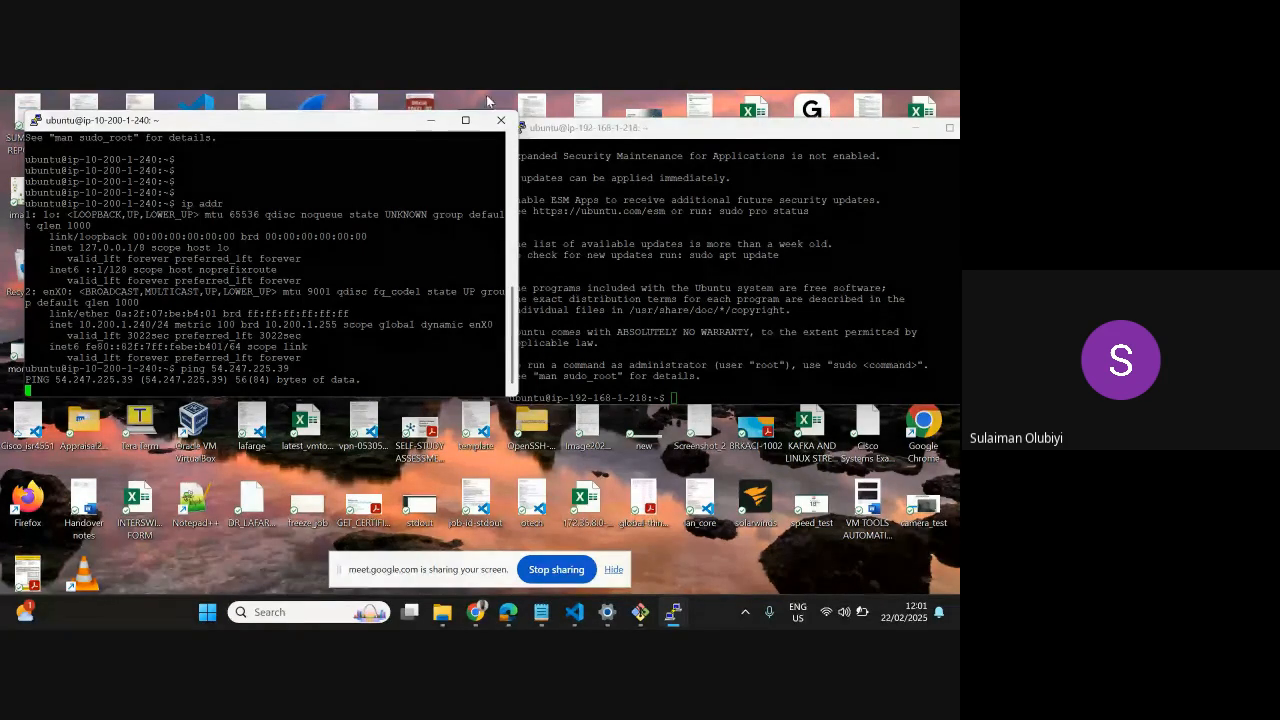
scroll(582, 181, up, 4)
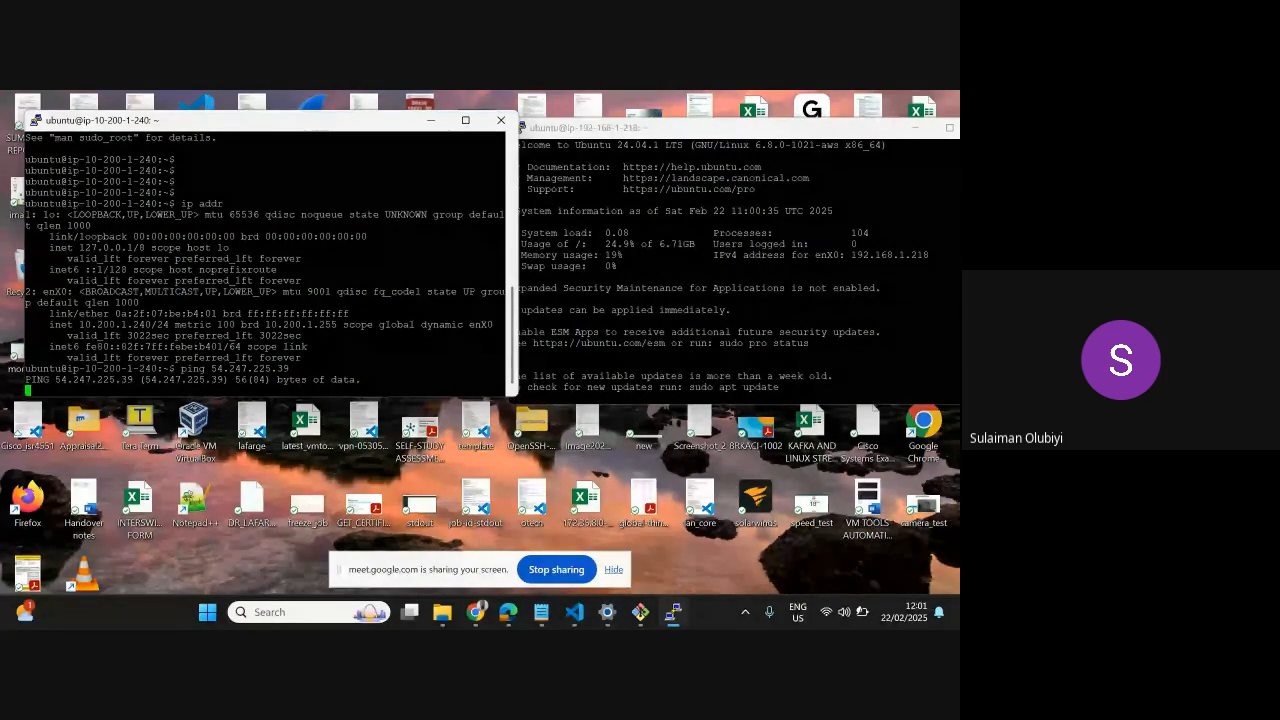
Switch to the AWS console in Chrome, maximize its window and open the EC2 Security Groups list
key(alt+Tab)
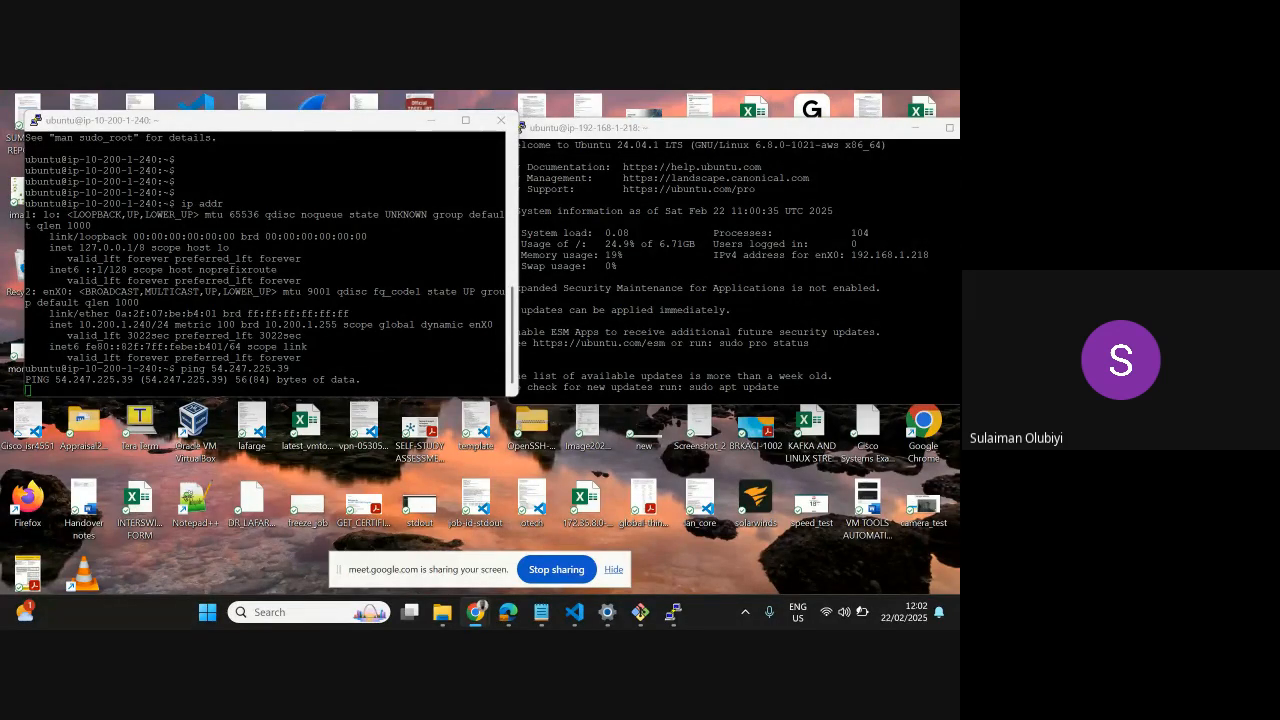
drag(958, 128, 495, 127)
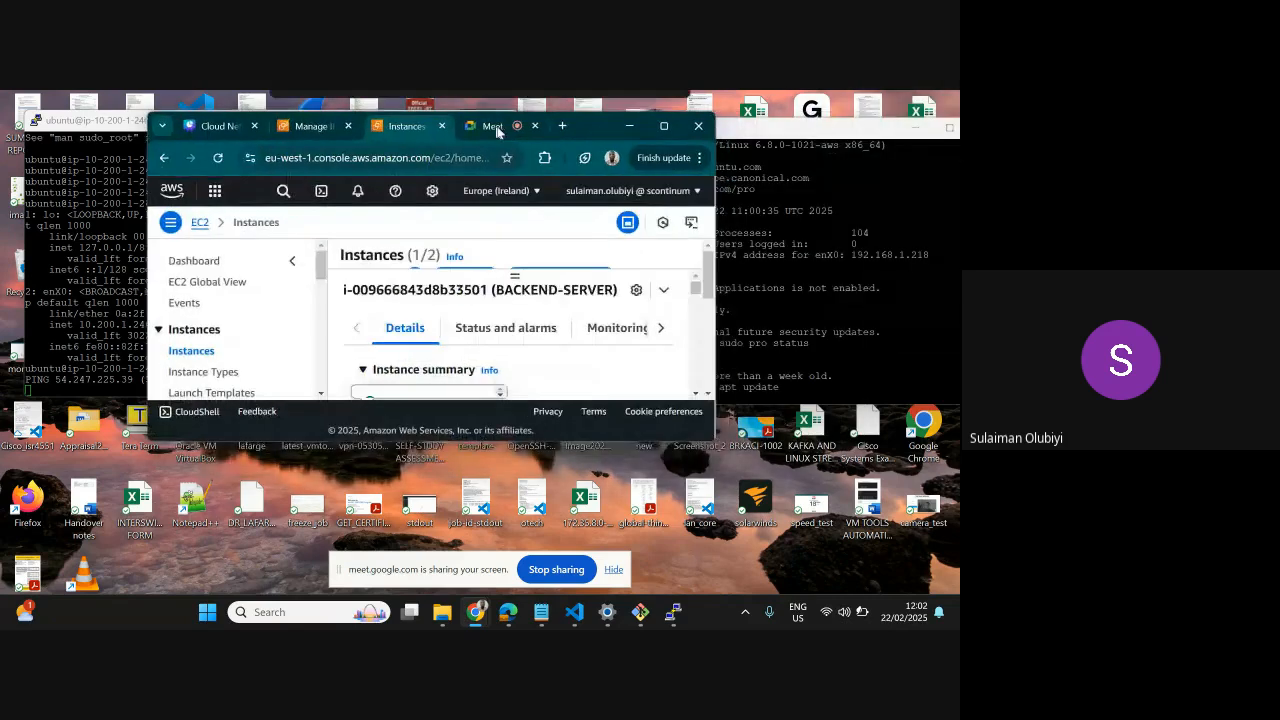
click(673, 128)
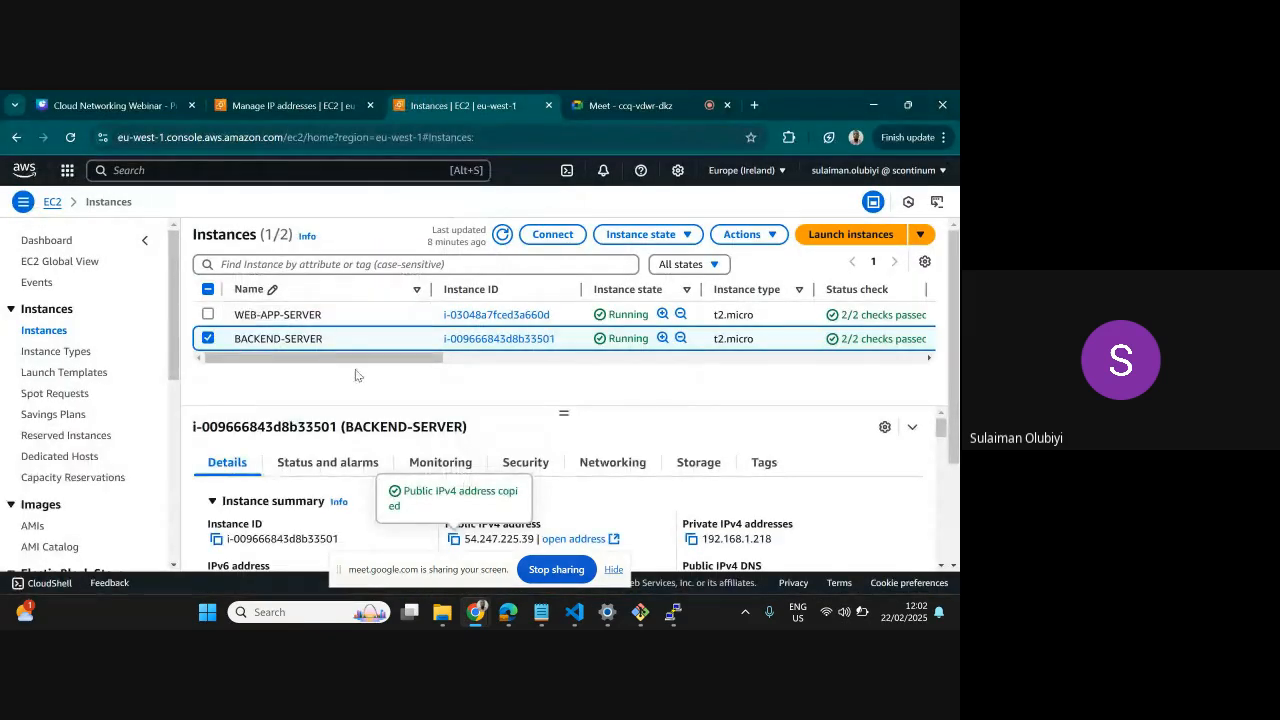
scroll(104, 387, down, 3)
scroll(104, 387, down, 3)
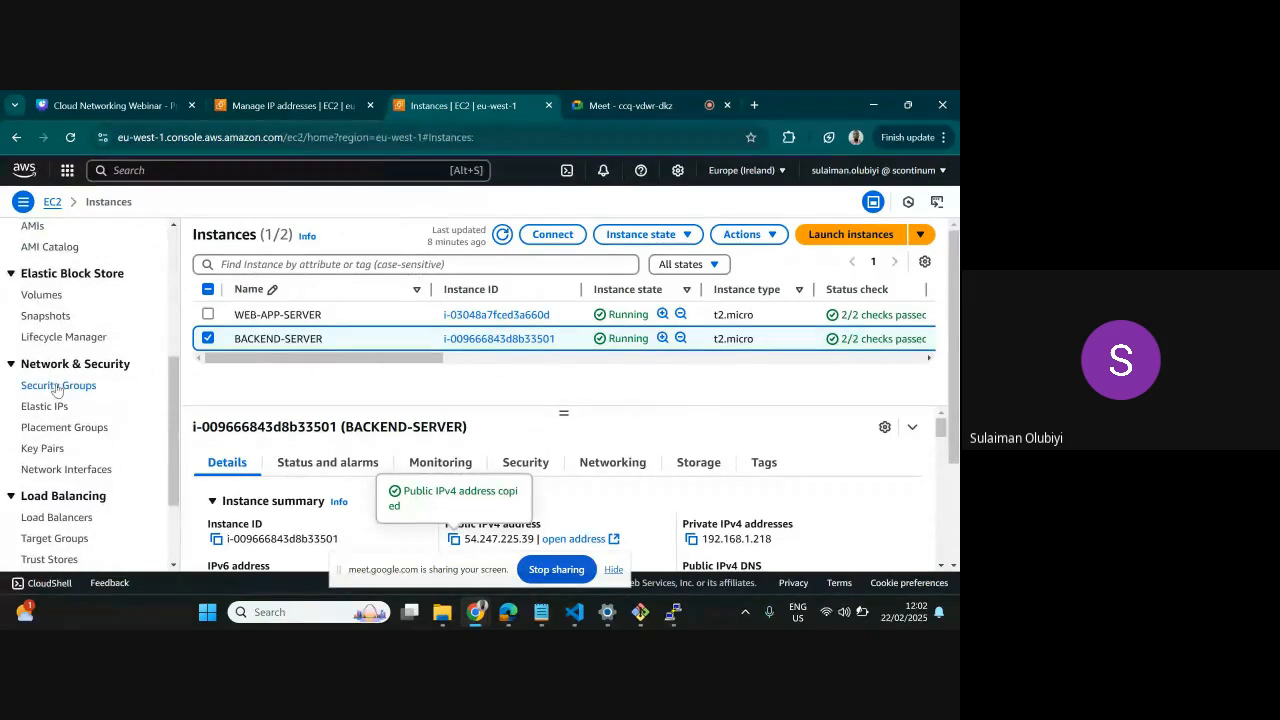
click(58, 385)
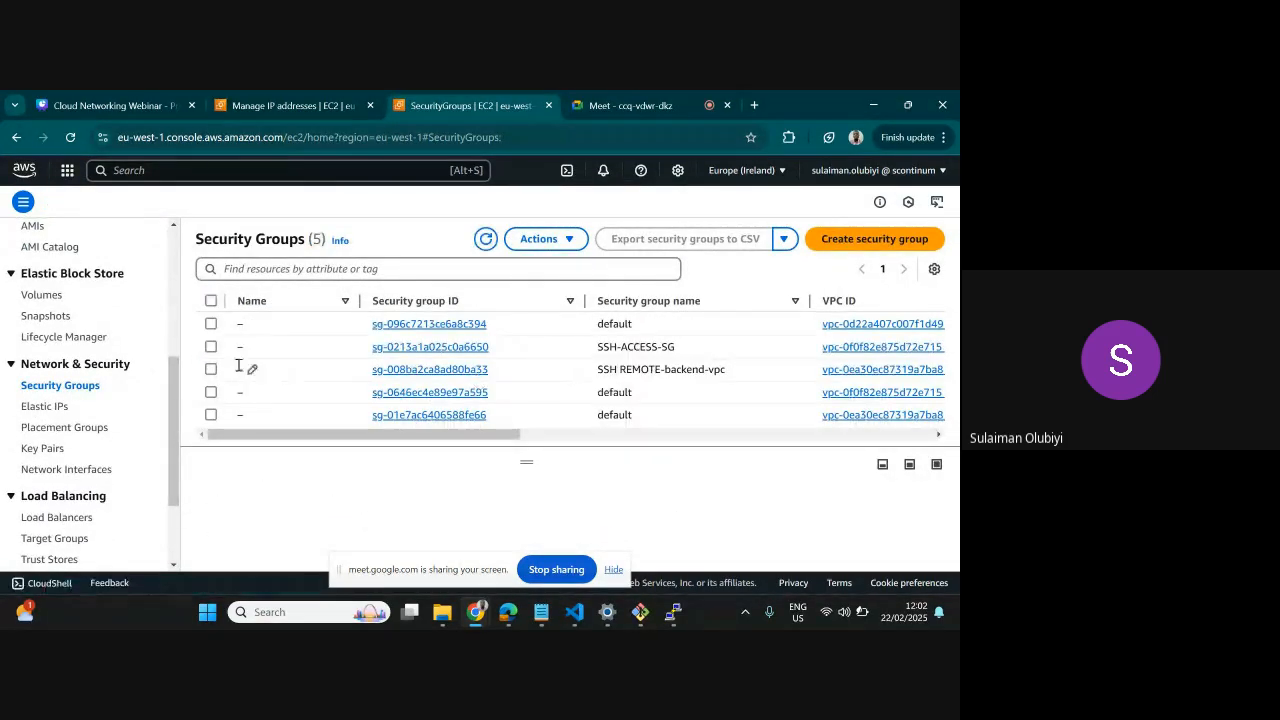
Open the inbound rules of the SSH-ACCESS-SG security group for editing and add a new rule
click(211, 347)
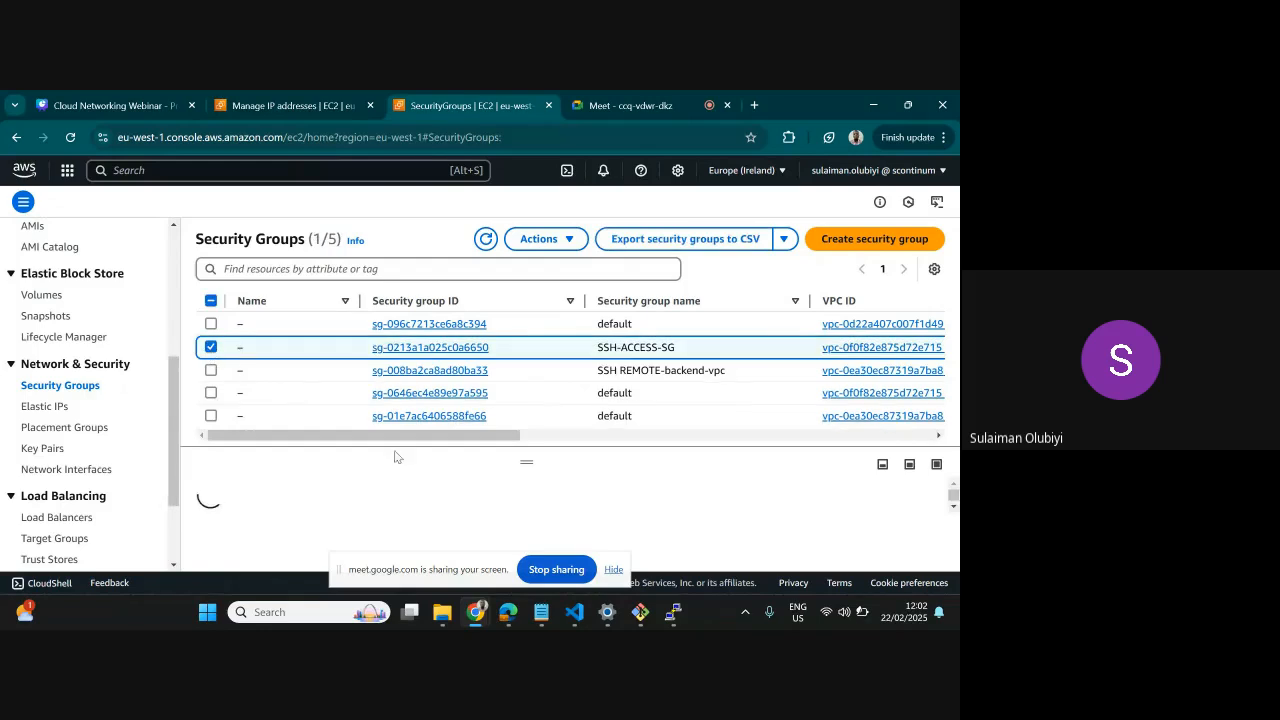
drag(527, 463, 530, 350)
click(313, 458)
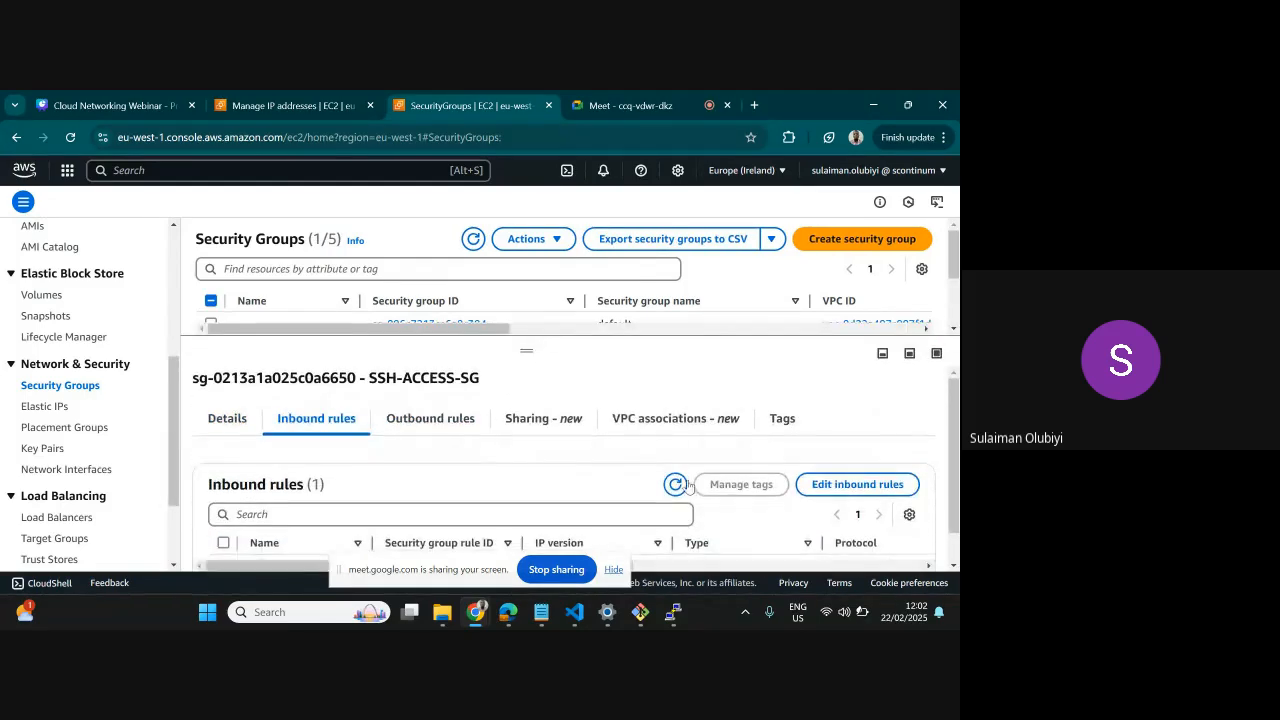
click(823, 489)
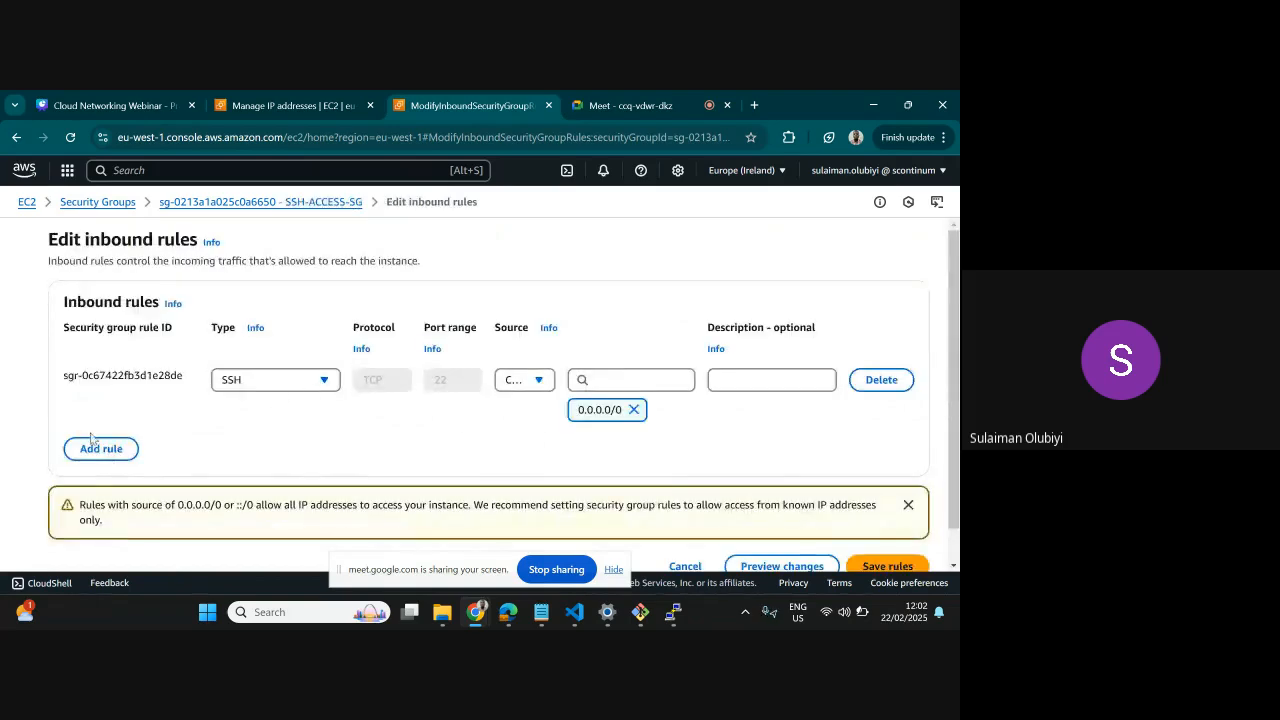
click(76, 450)
click(325, 440)
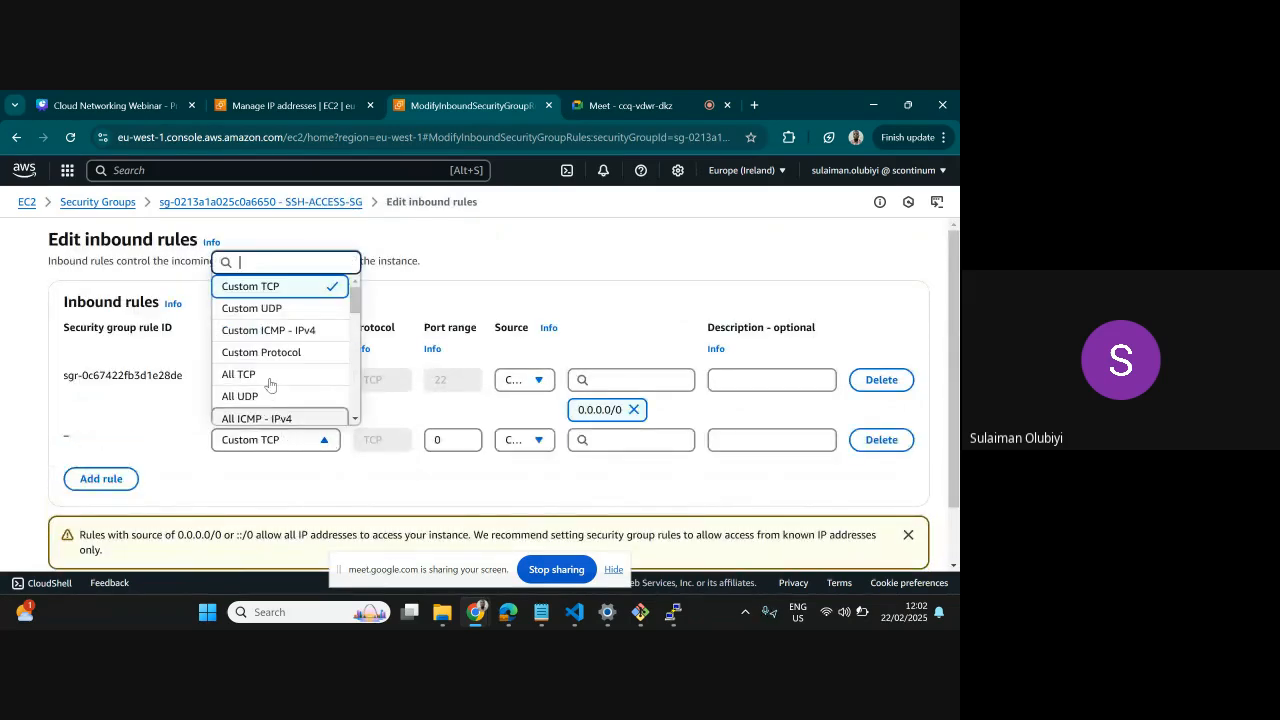
scroll(269, 383, down, 10)
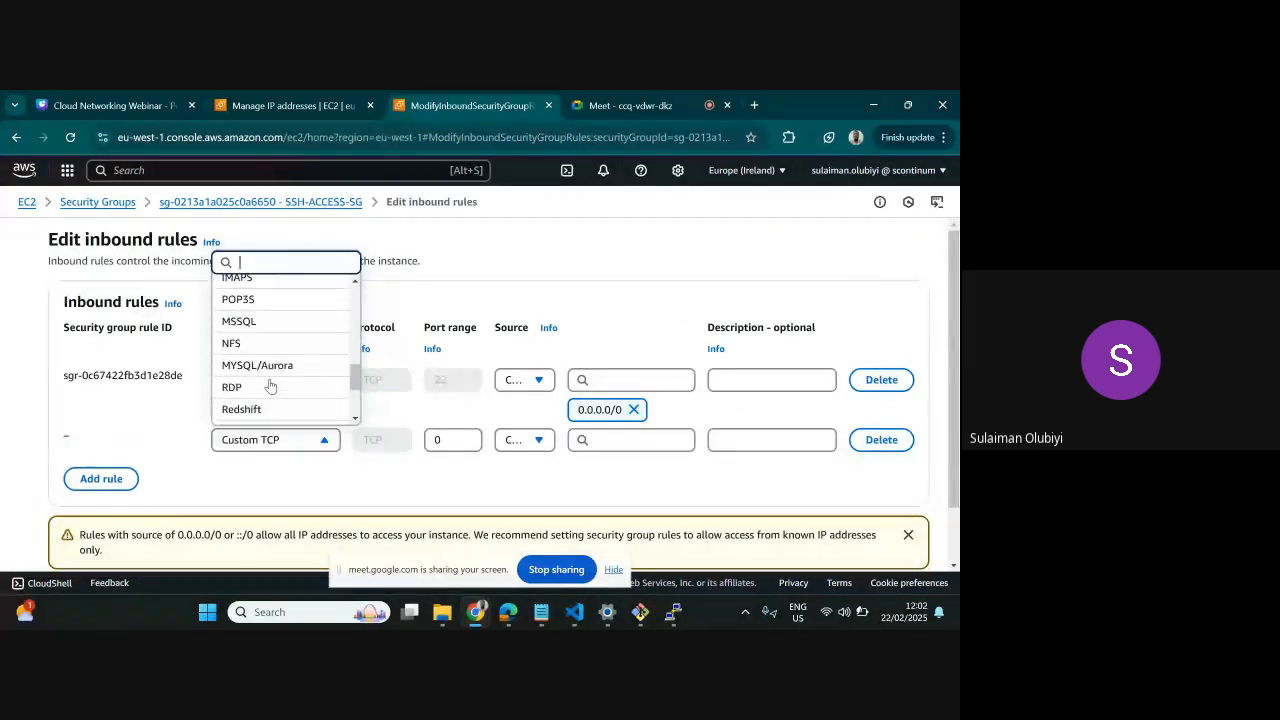
scroll(269, 387, down, 3)
scroll(270, 385, up, 5)
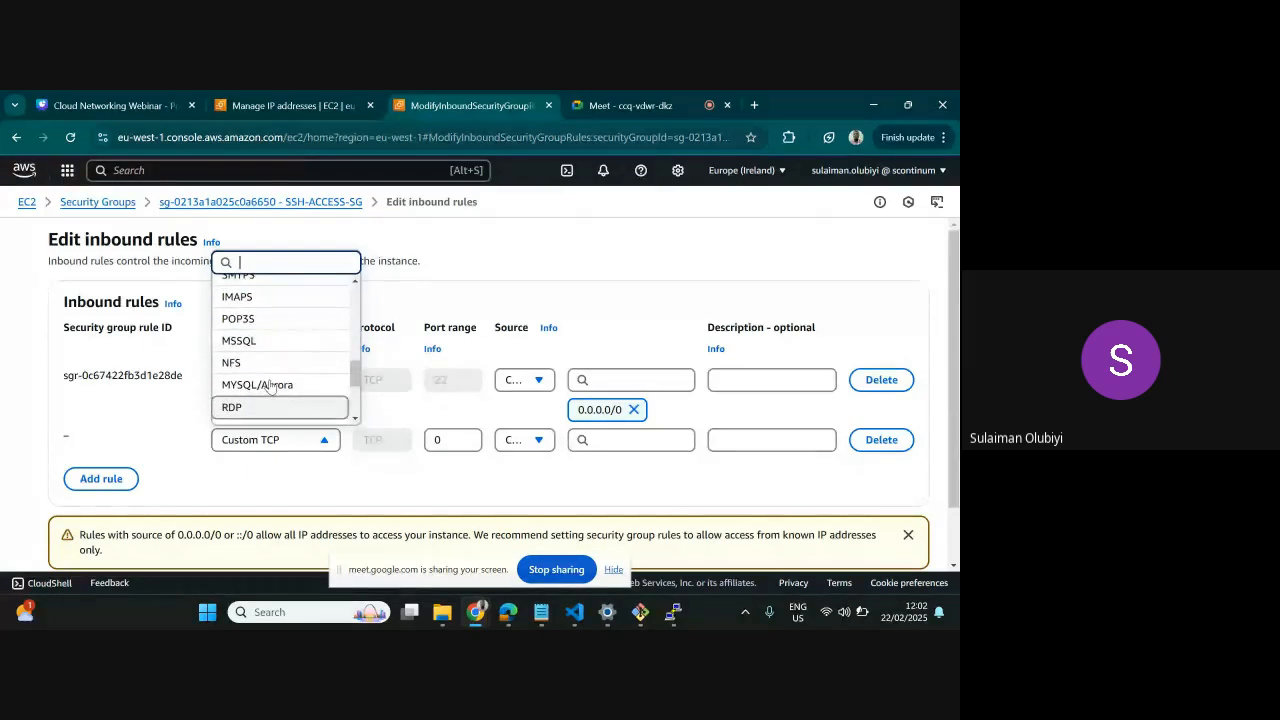
scroll(272, 383, up, 5)
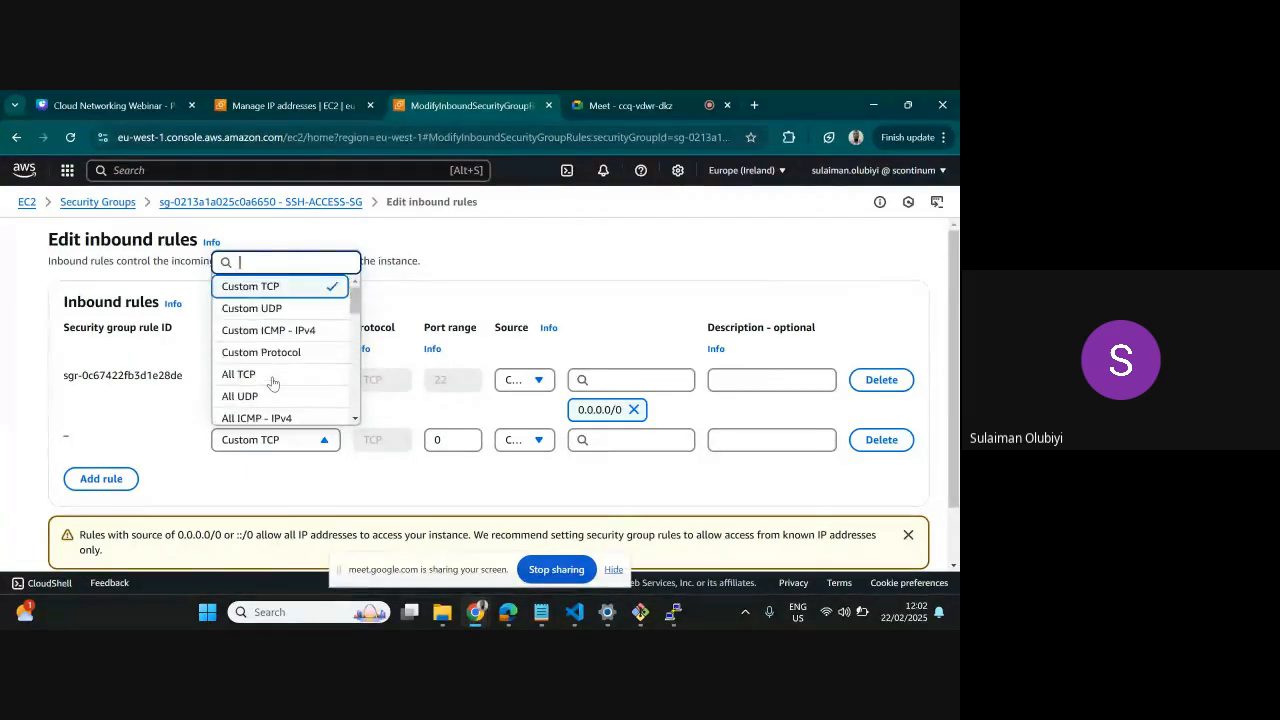
text(p)
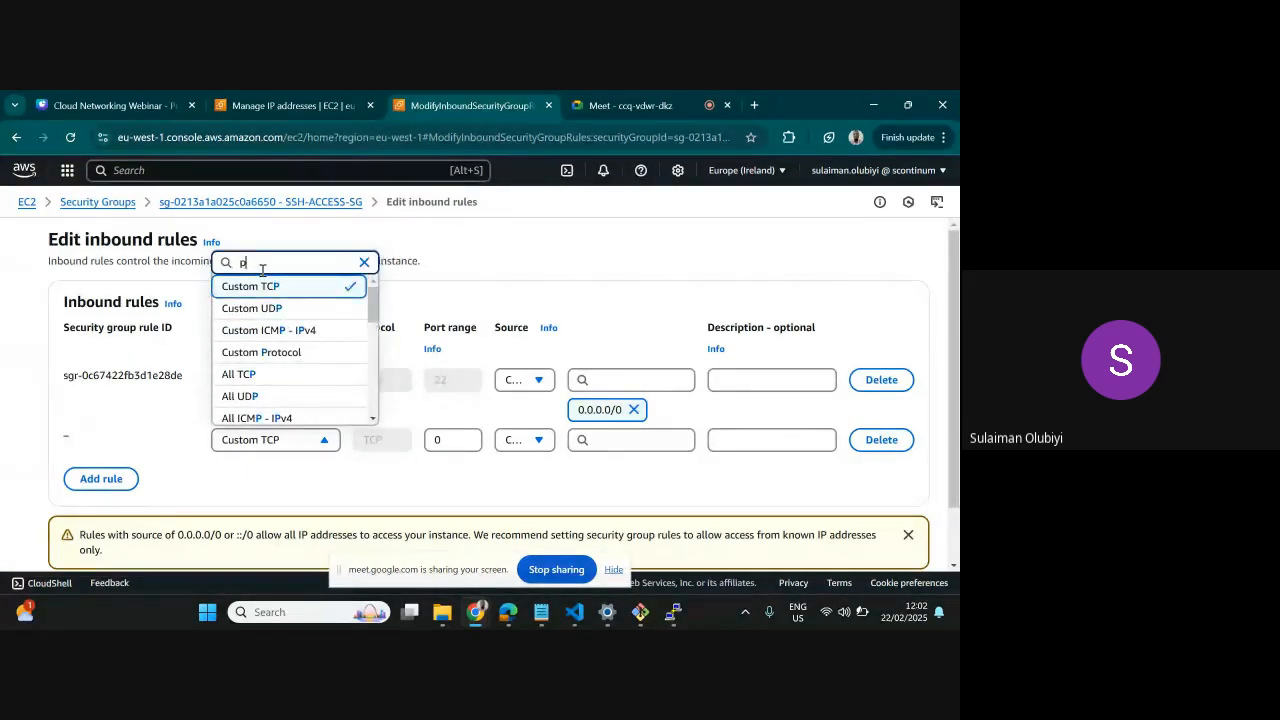
text(ing)
key(BackSpace)
key(BackSpace)
key(BackSpace)
key(BackSpace)
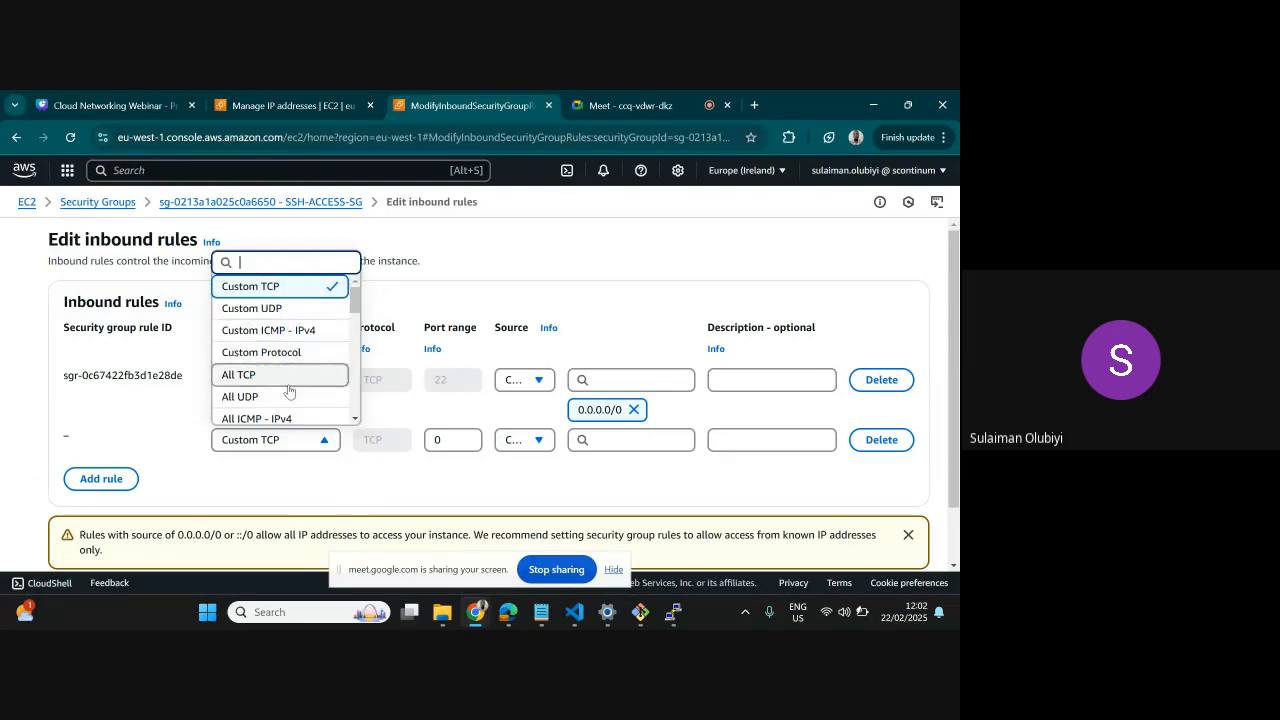
Set the new SSH-ACCESS-SG rule to All ICMP - IPv4 with source Anywhere-IPv4 and save the rules
scroll(275, 370, down, 1)
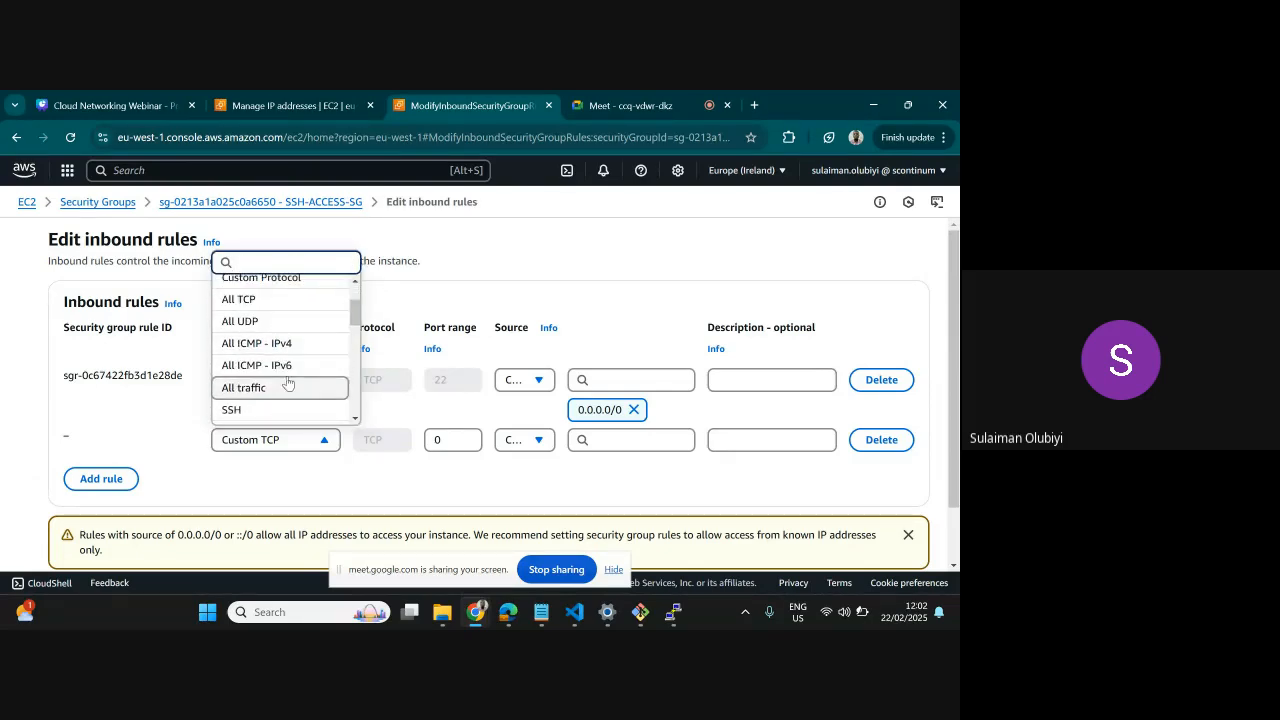
click(257, 345)
click(526, 441)
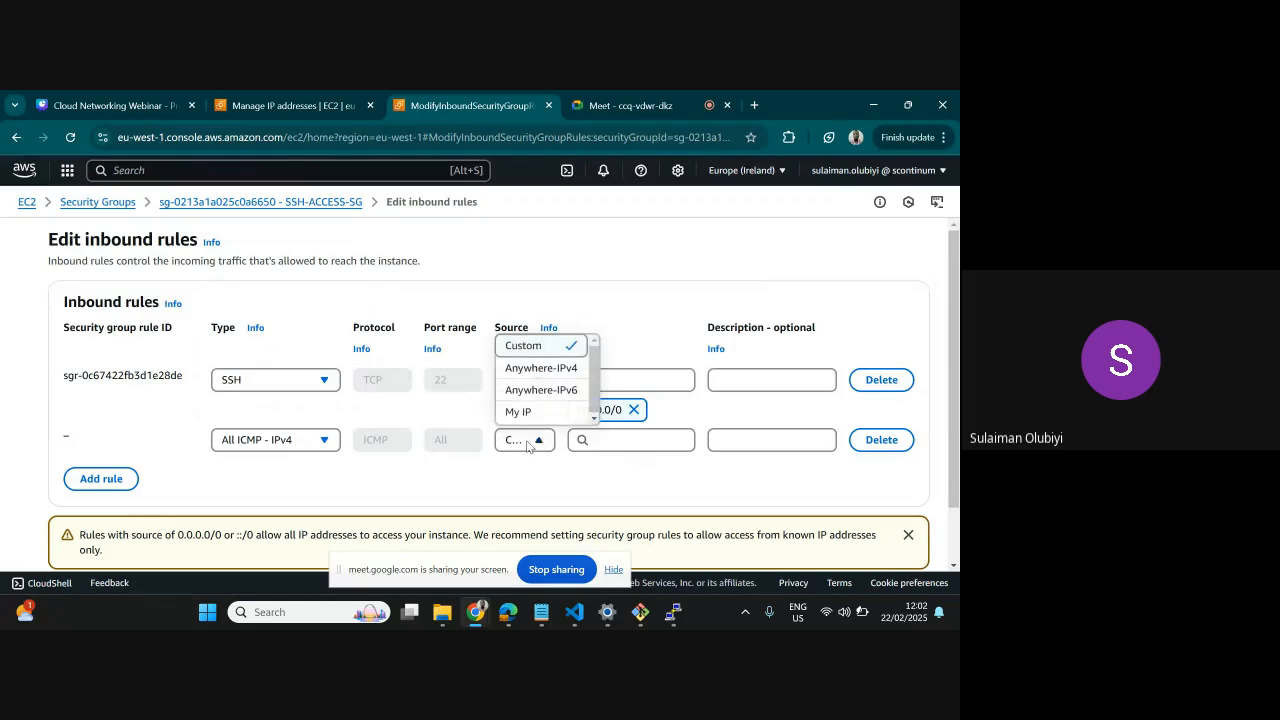
click(540, 368)
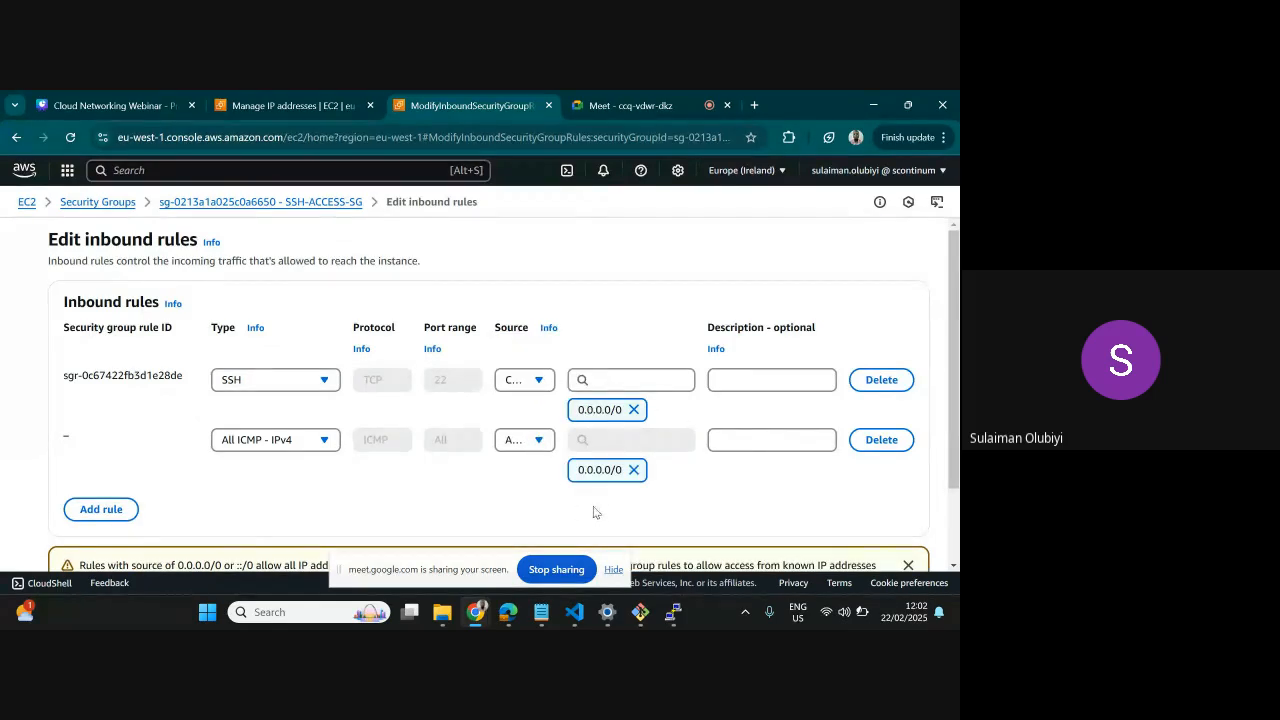
scroll(593, 512, down, 2)
click(880, 529)
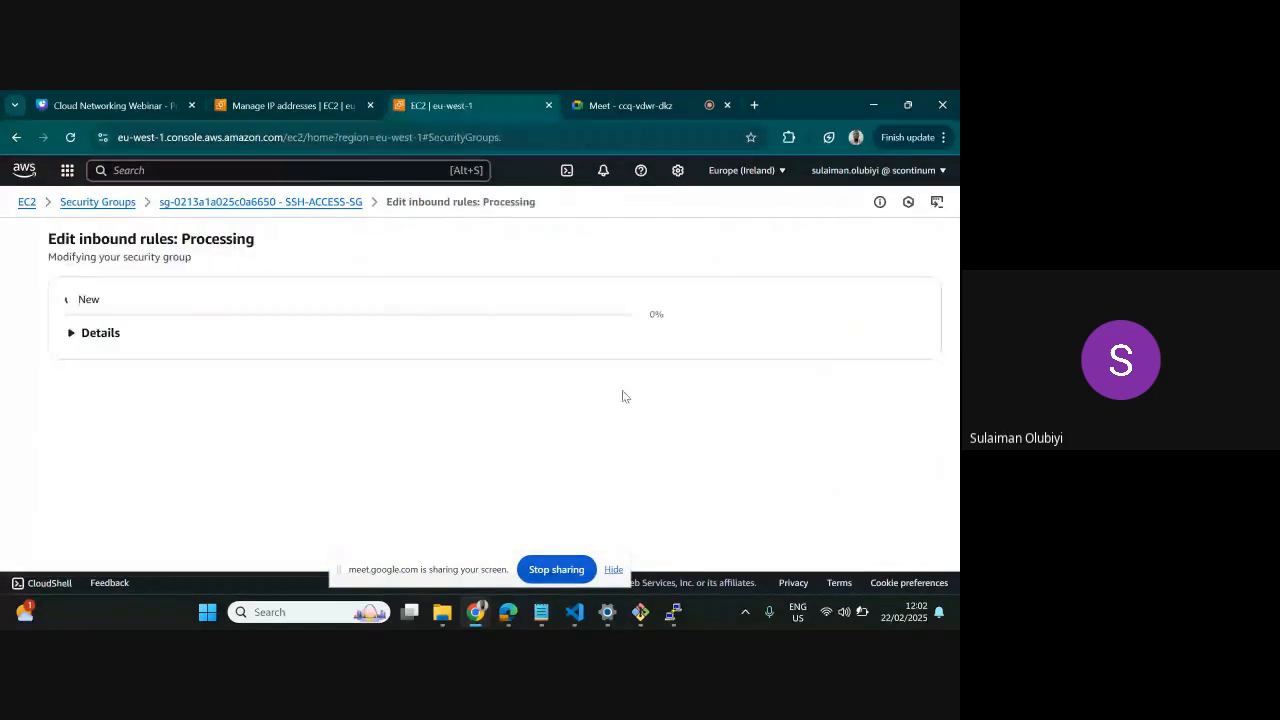
scroll(120, 409, down, 3)
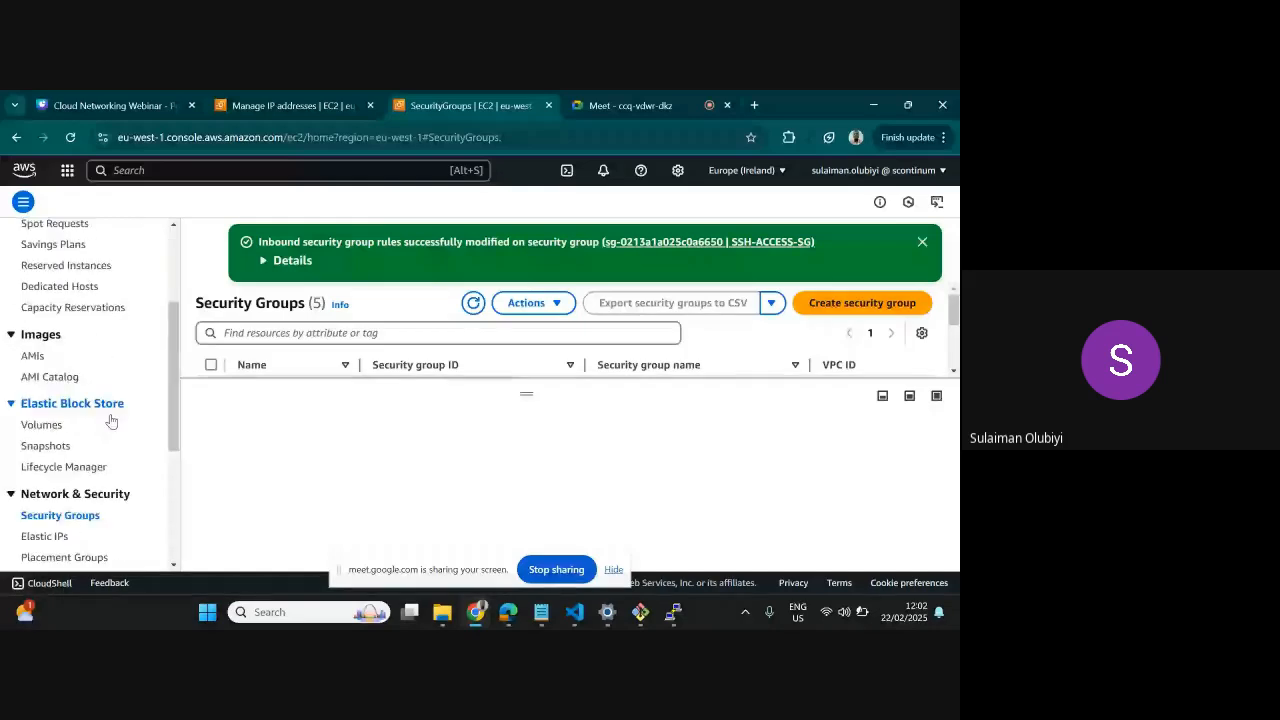
scroll(112, 421, down, 3)
click(45, 442)
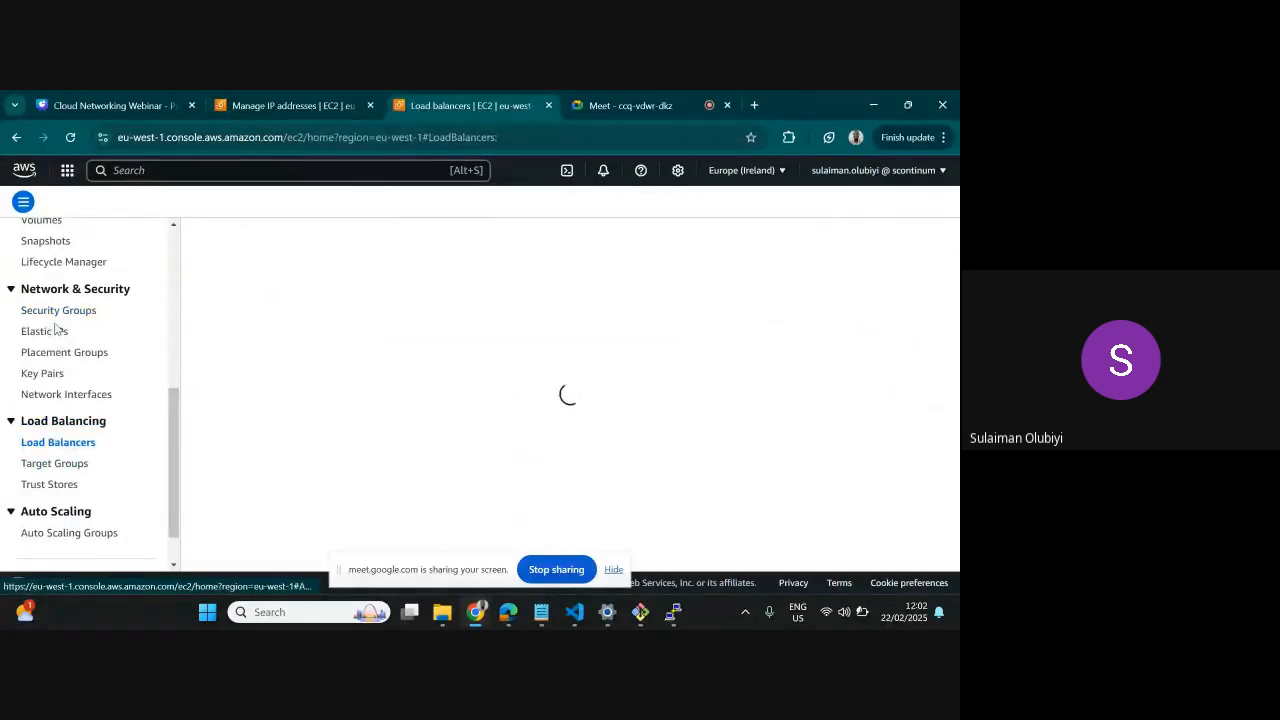
click(57, 313)
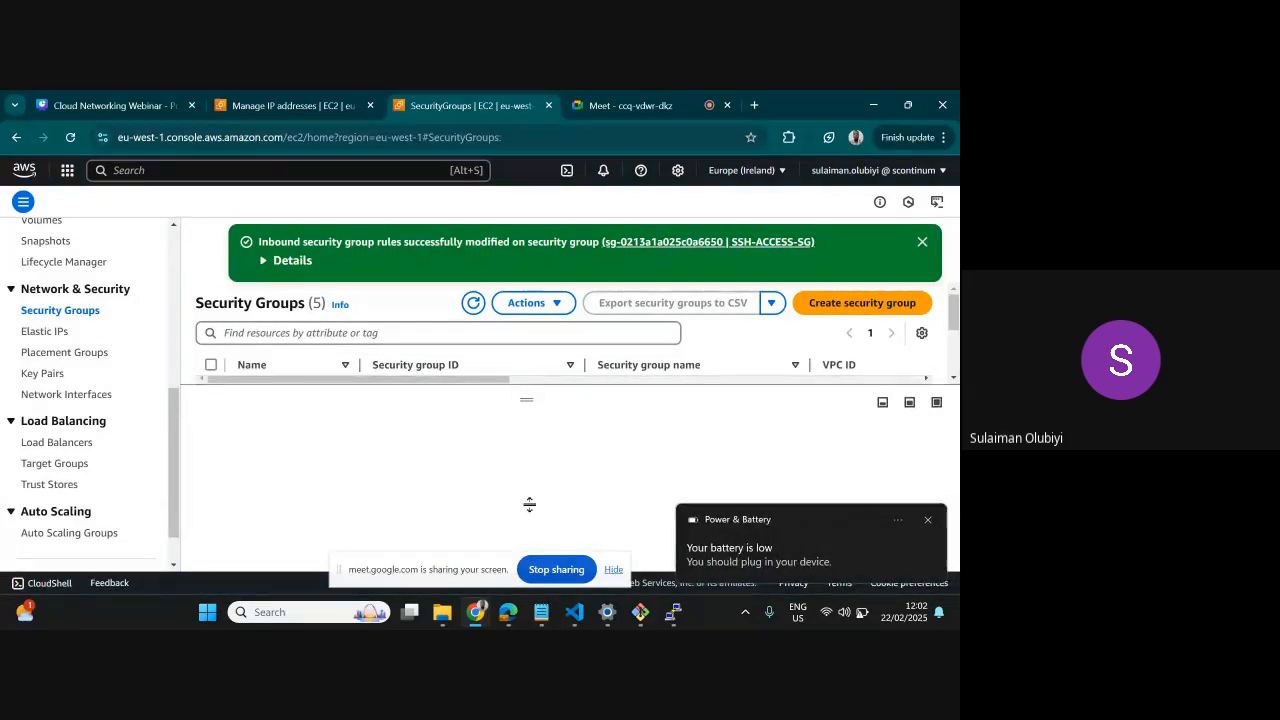
Enlarge the security groups list area and select the SSH REMOTE-backend-vpc group
drag(527, 400, 529, 505)
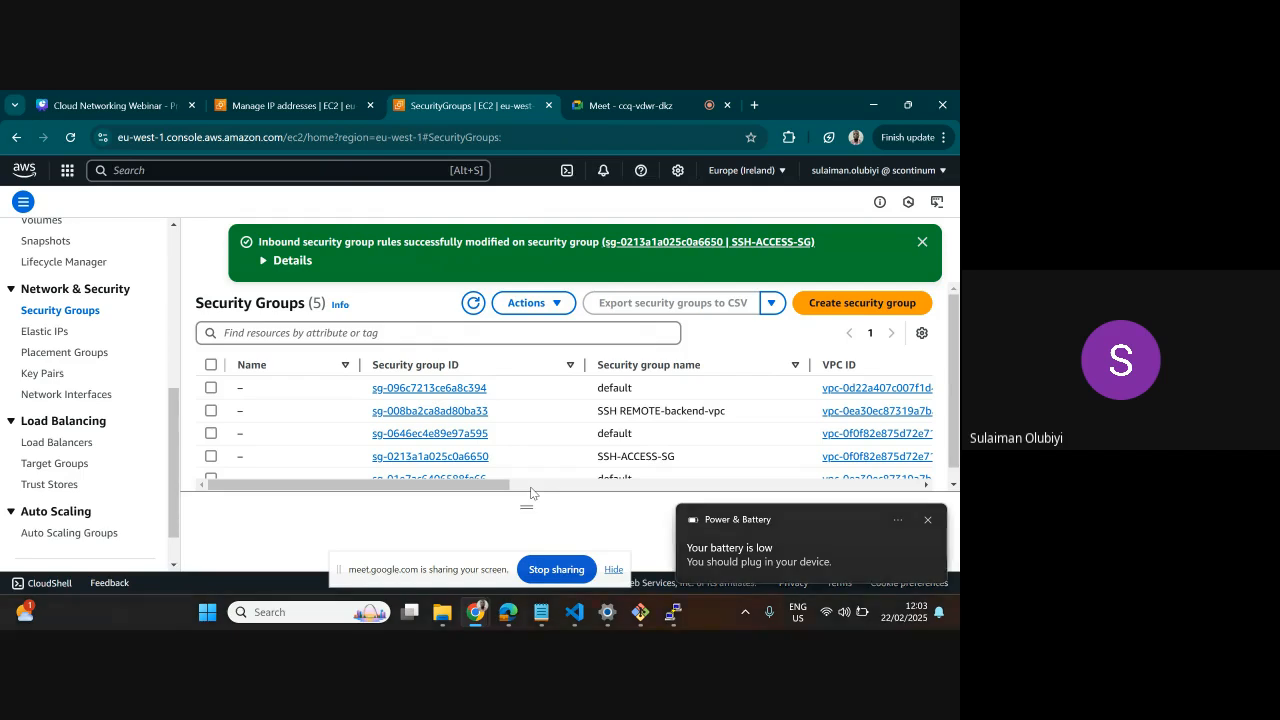
key(XF86MonBrightnessUp)
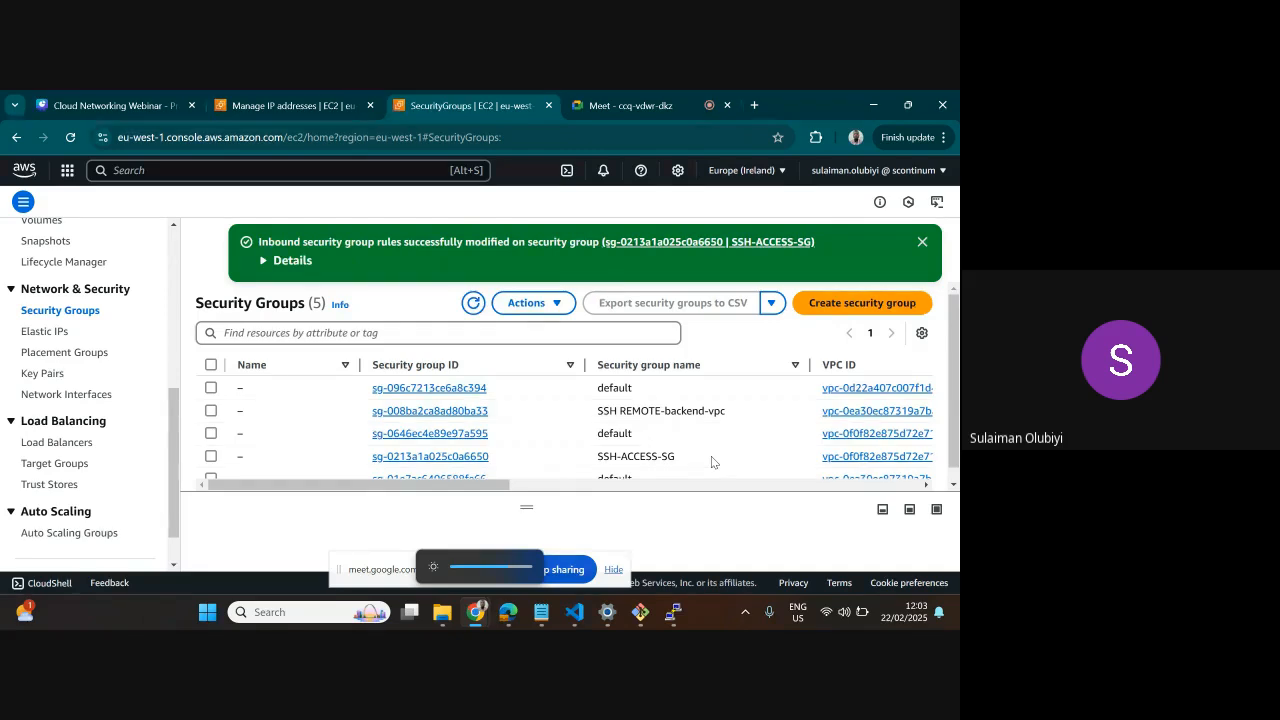
drag(526, 507, 524, 522)
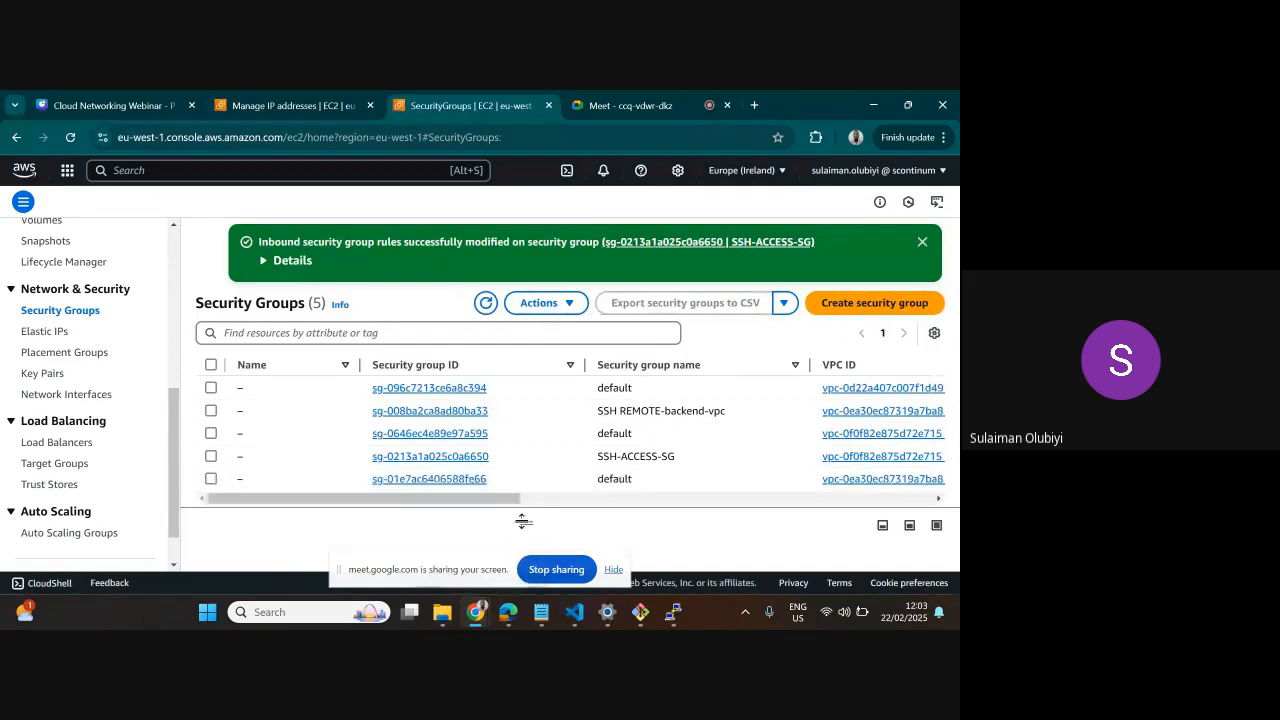
click(253, 411)
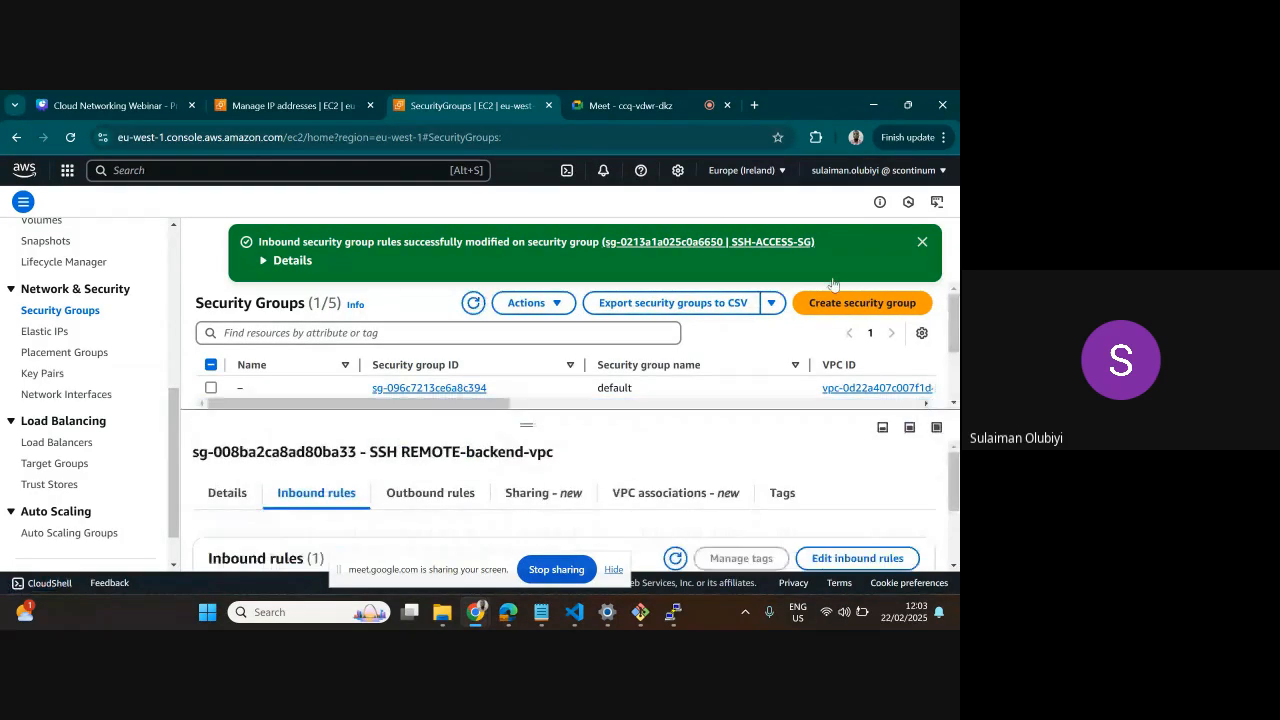
Zoom the browser page out two levels and bring the selected group's inbound rules into view
click(943, 138)
click(841, 508)
click(841, 508)
click(514, 363)
scroll(514, 363, down, 1)
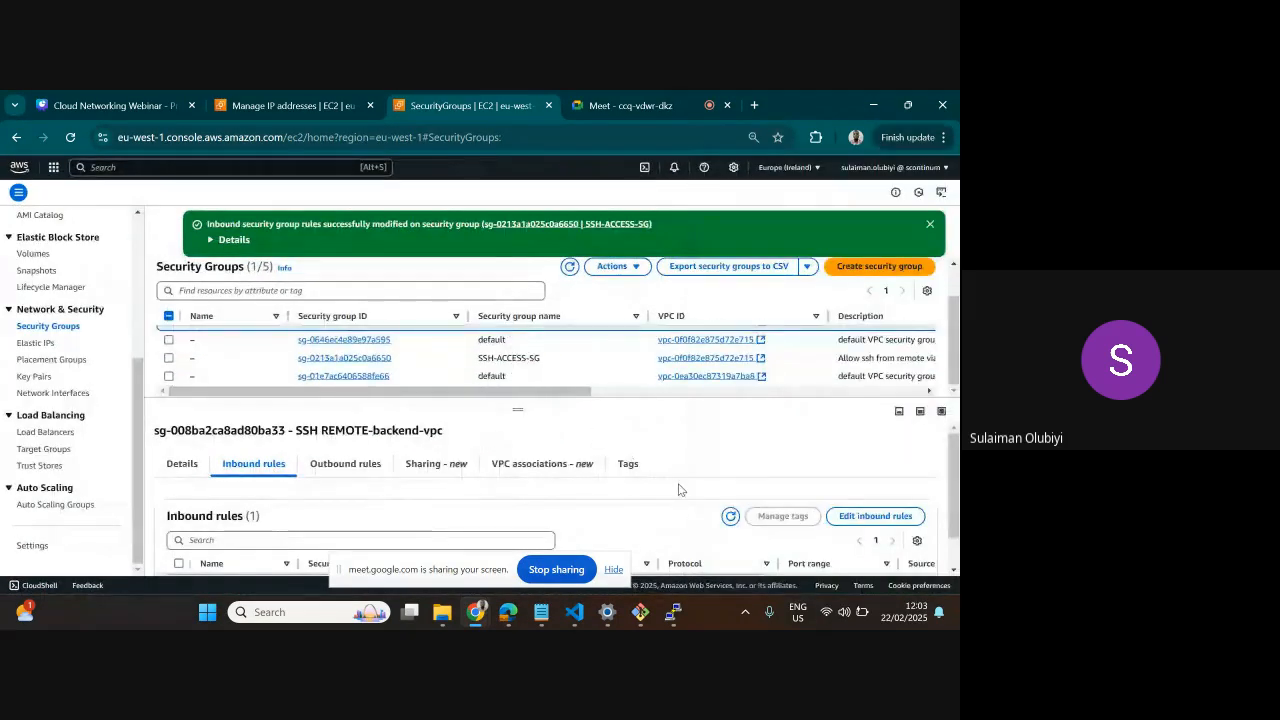
scroll(672, 486, down, 1)
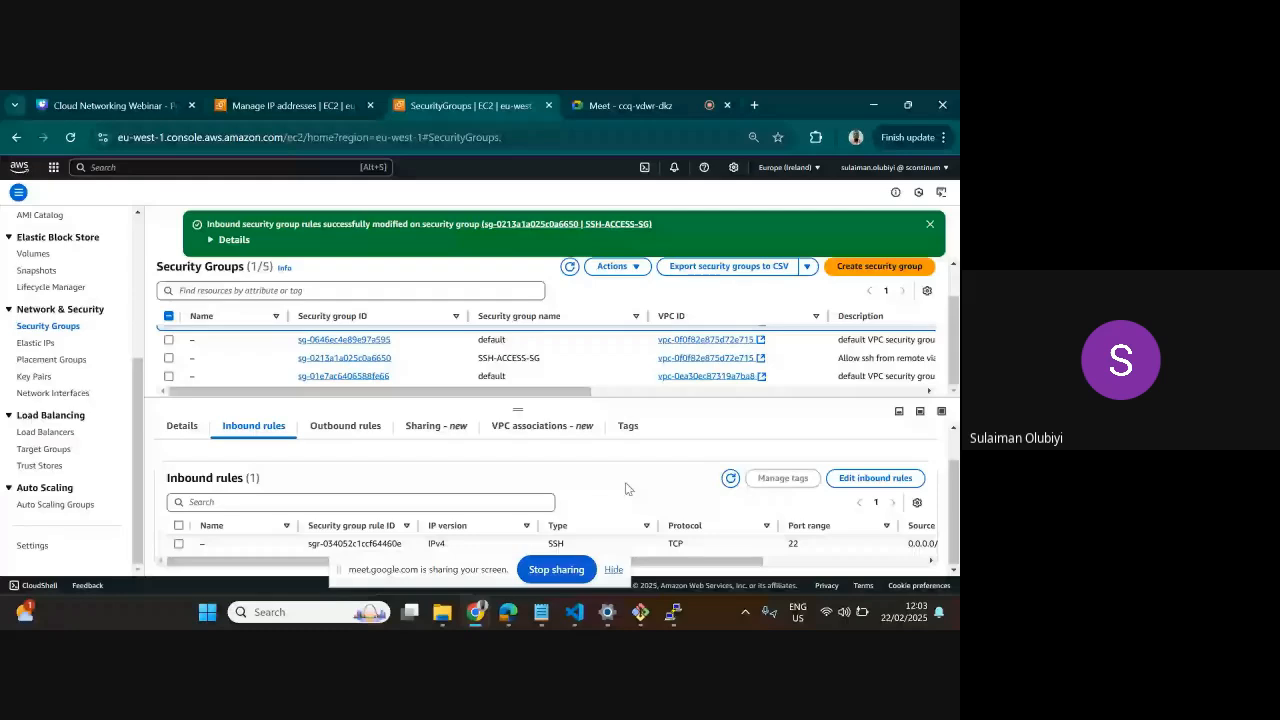
Add an All ICMP - IPv4 inbound rule with source Anywhere-IPv4 to SSH REMOTE-backend-vpc and save the rules
click(875, 478)
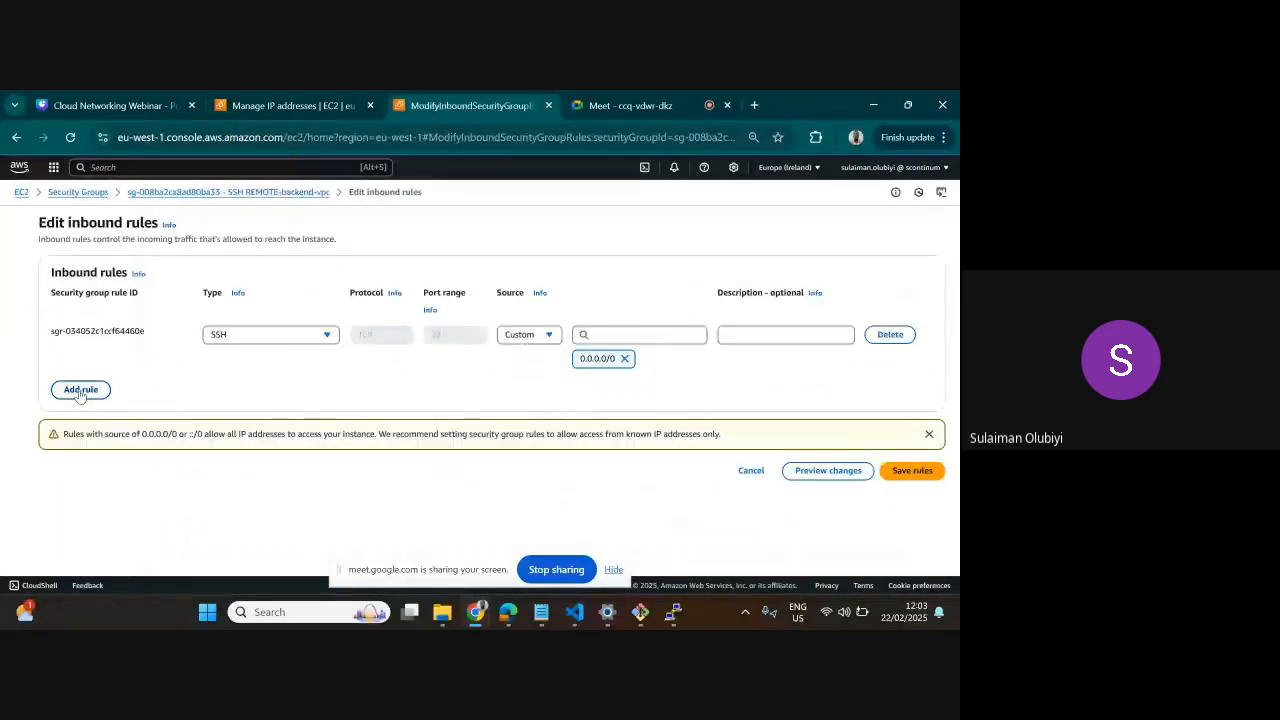
click(80, 389)
click(255, 382)
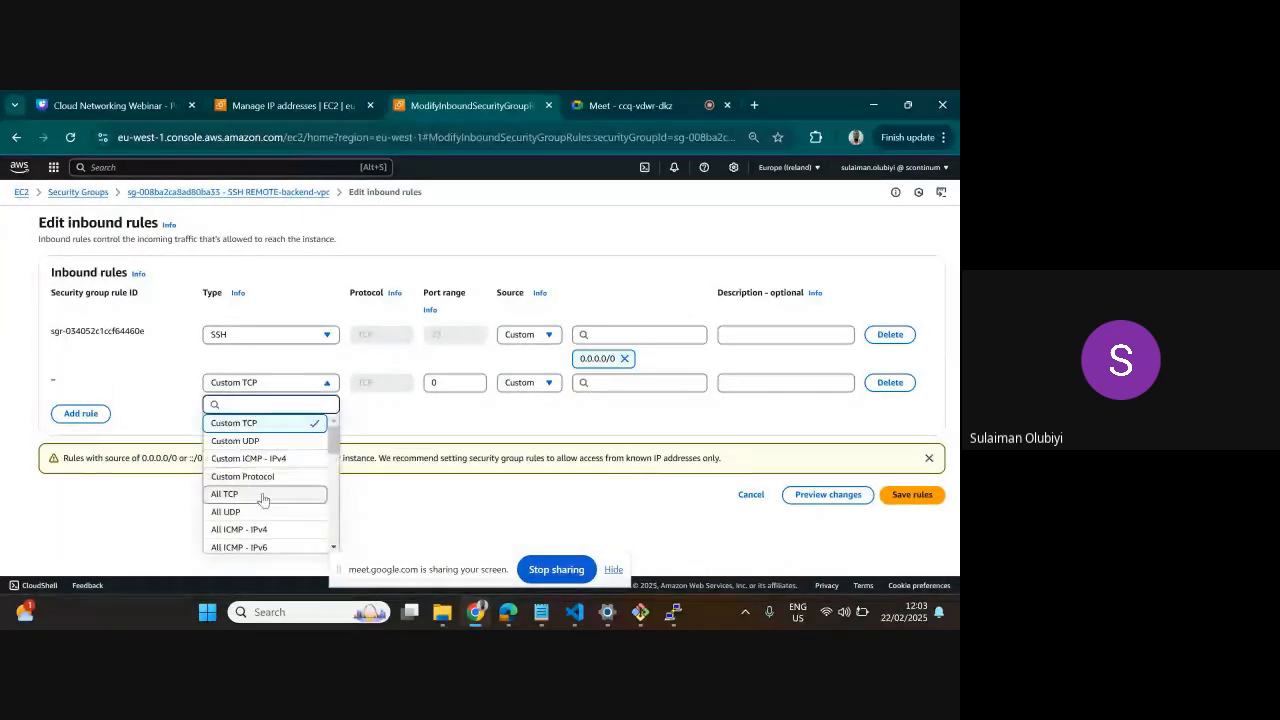
scroll(265, 490, down, 2)
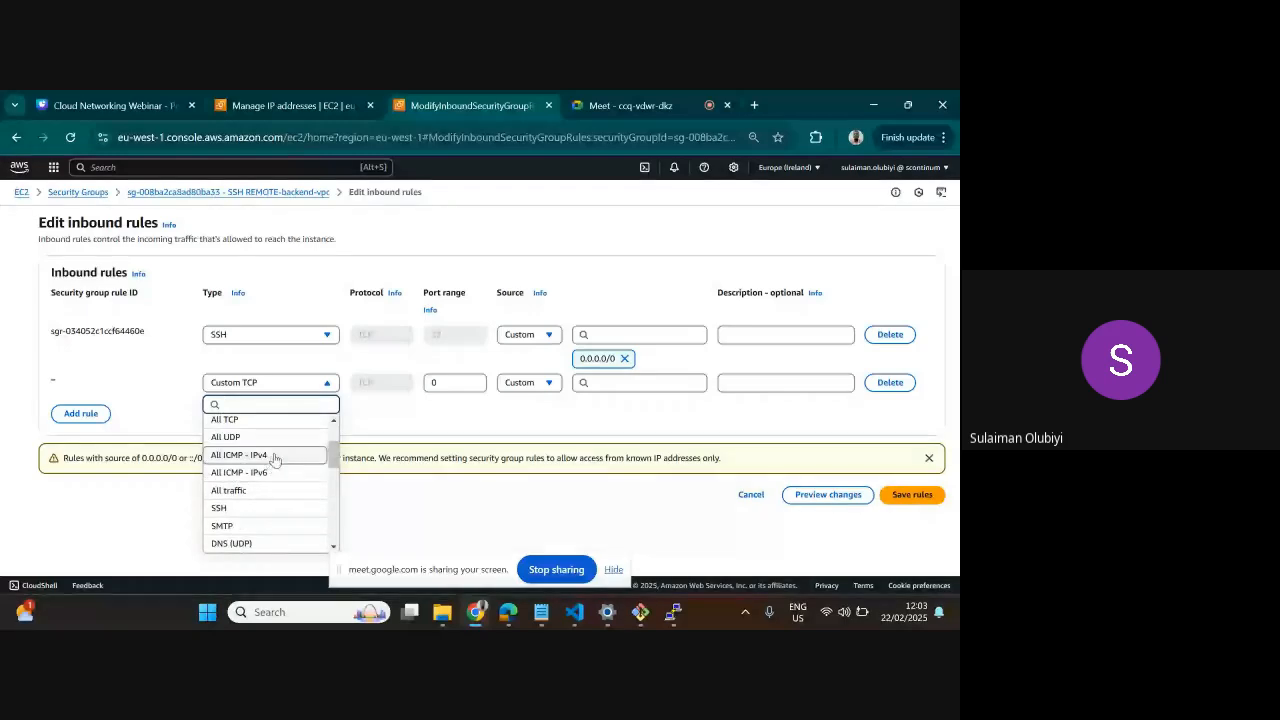
click(274, 456)
click(529, 382)
click(536, 420)
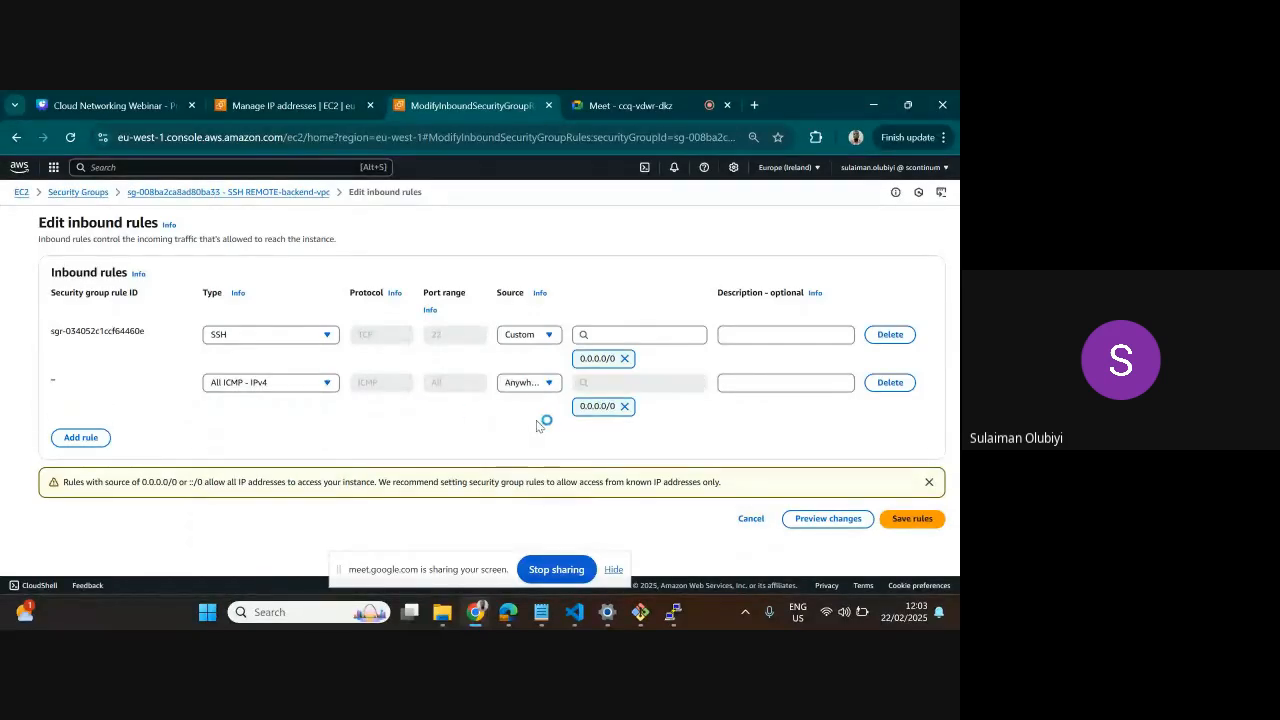
click(903, 518)
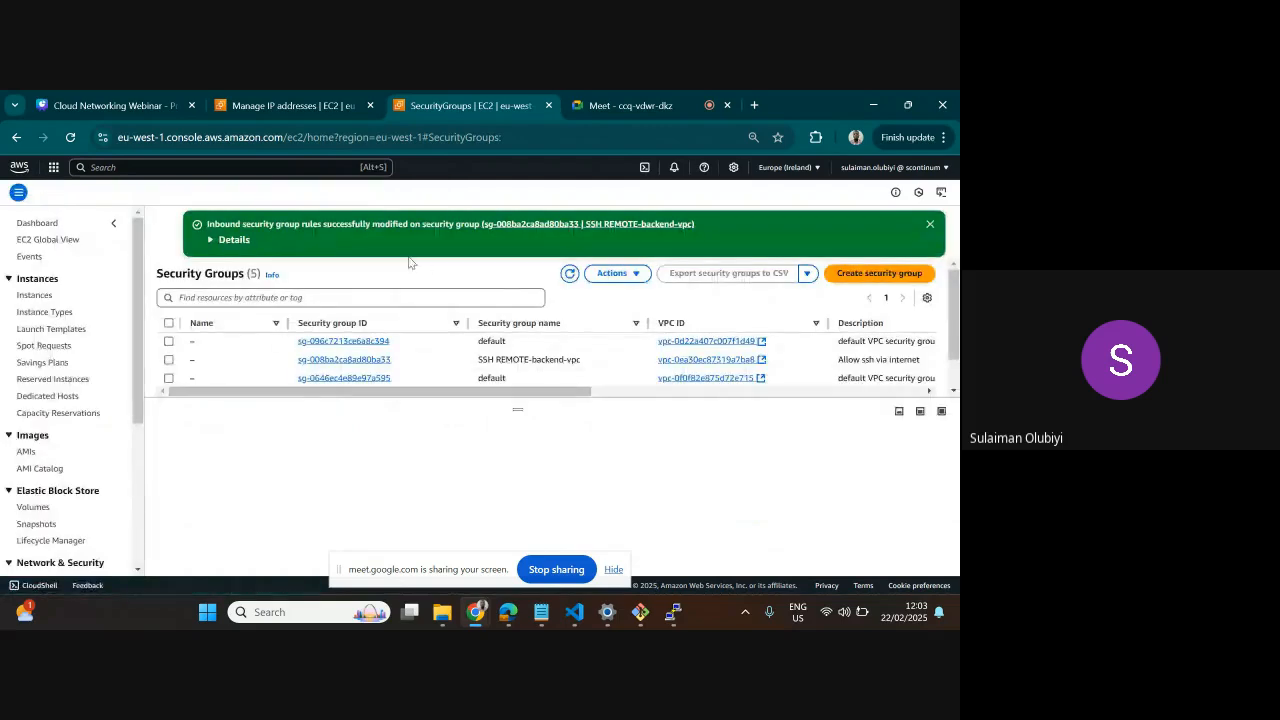
Open the EC2 instances list and copy the public IPv4 address of WEB-APP-SERVER alone
click(36, 295)
click(425, 463)
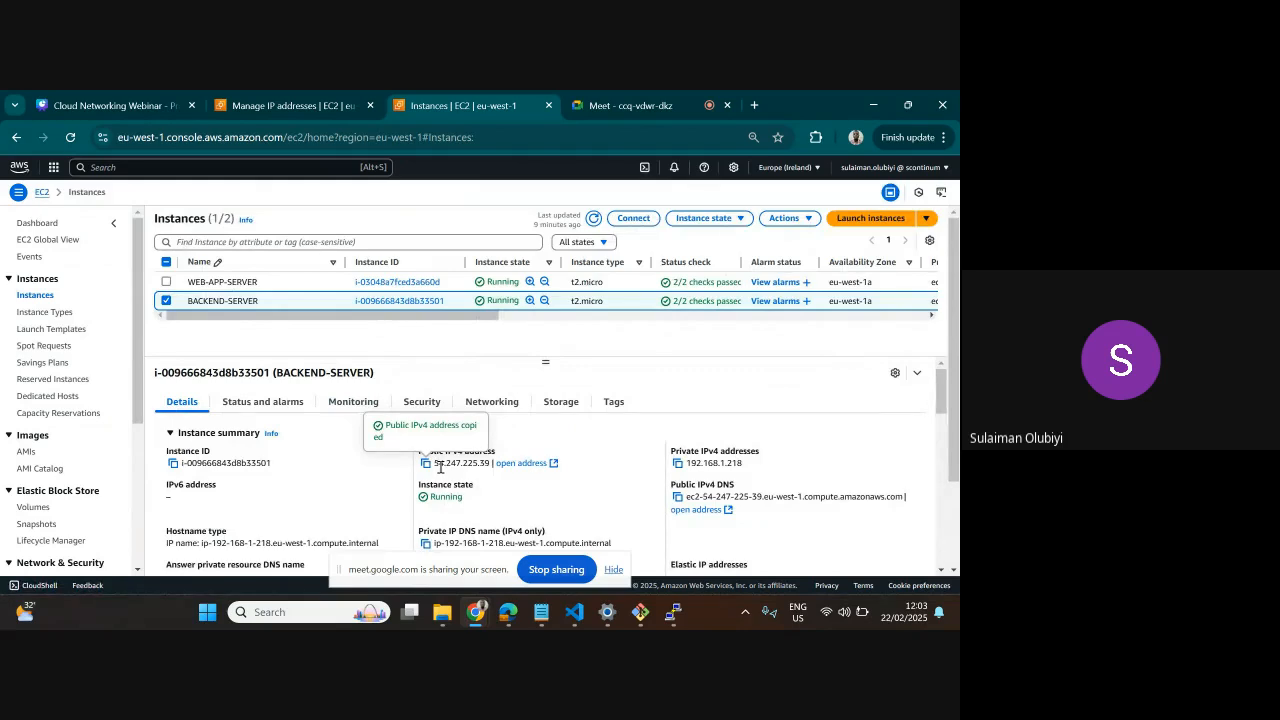
click(166, 300)
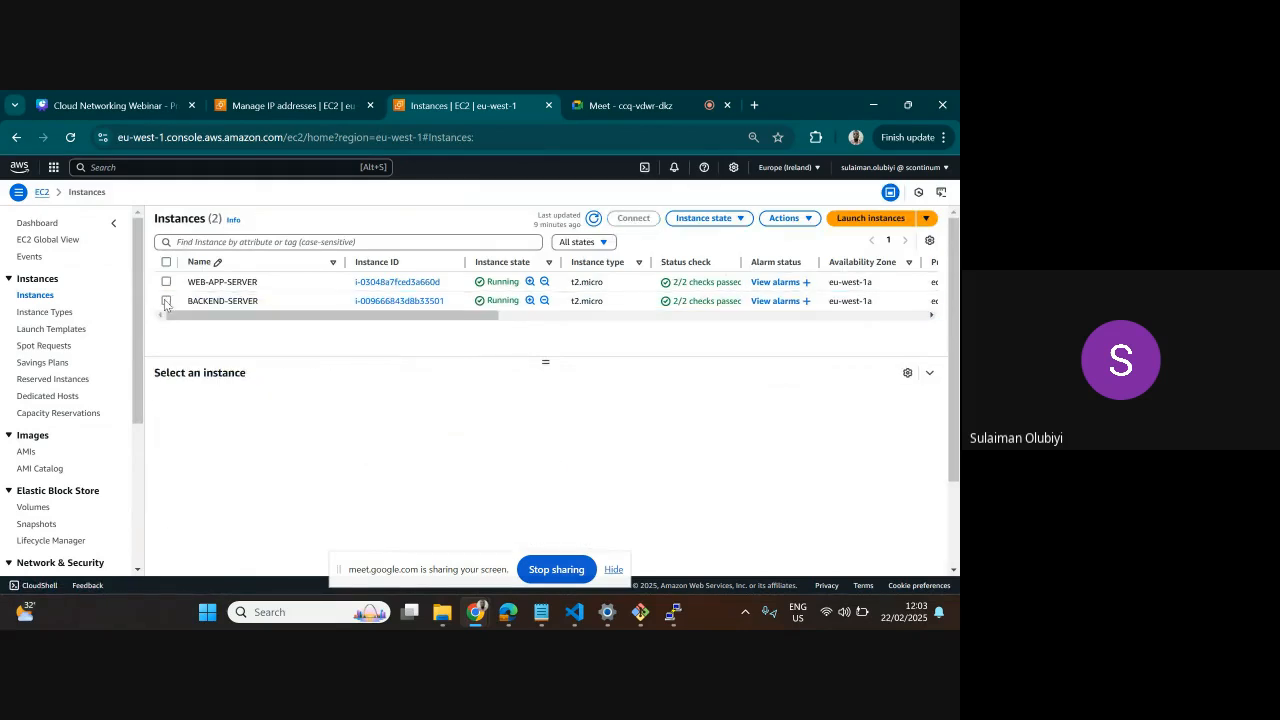
click(166, 282)
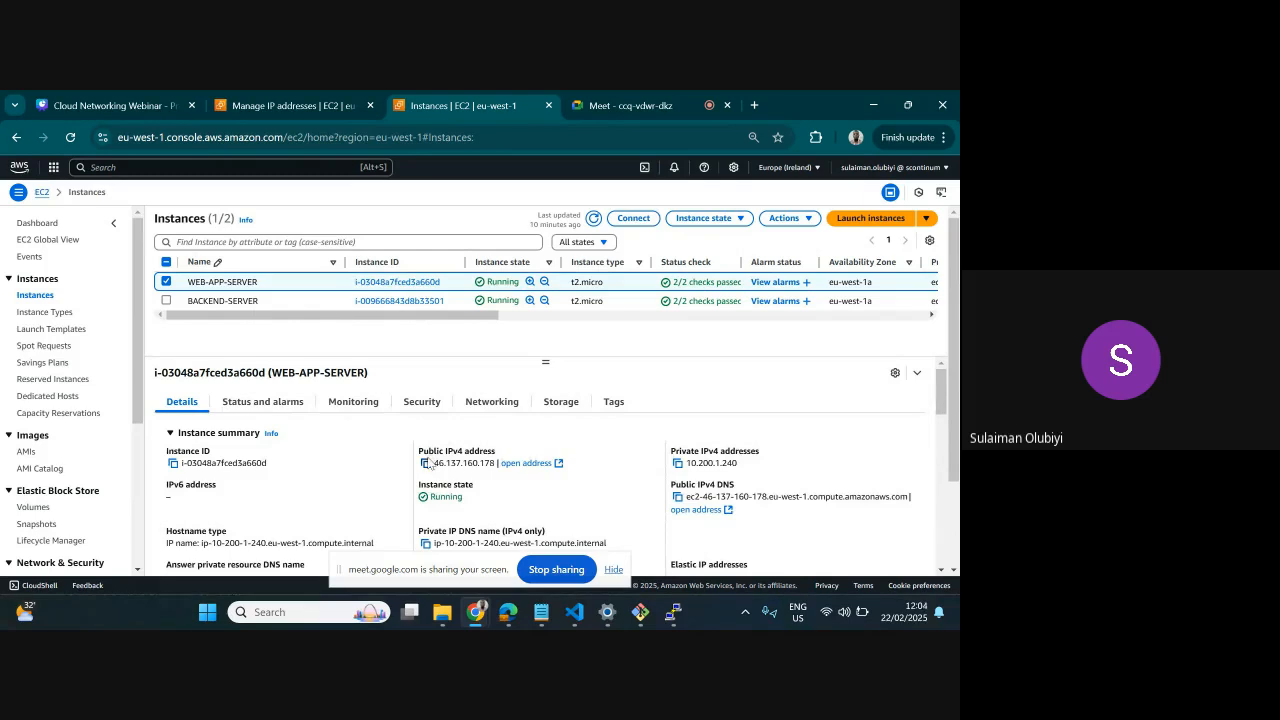
click(425, 464)
click(425, 464)
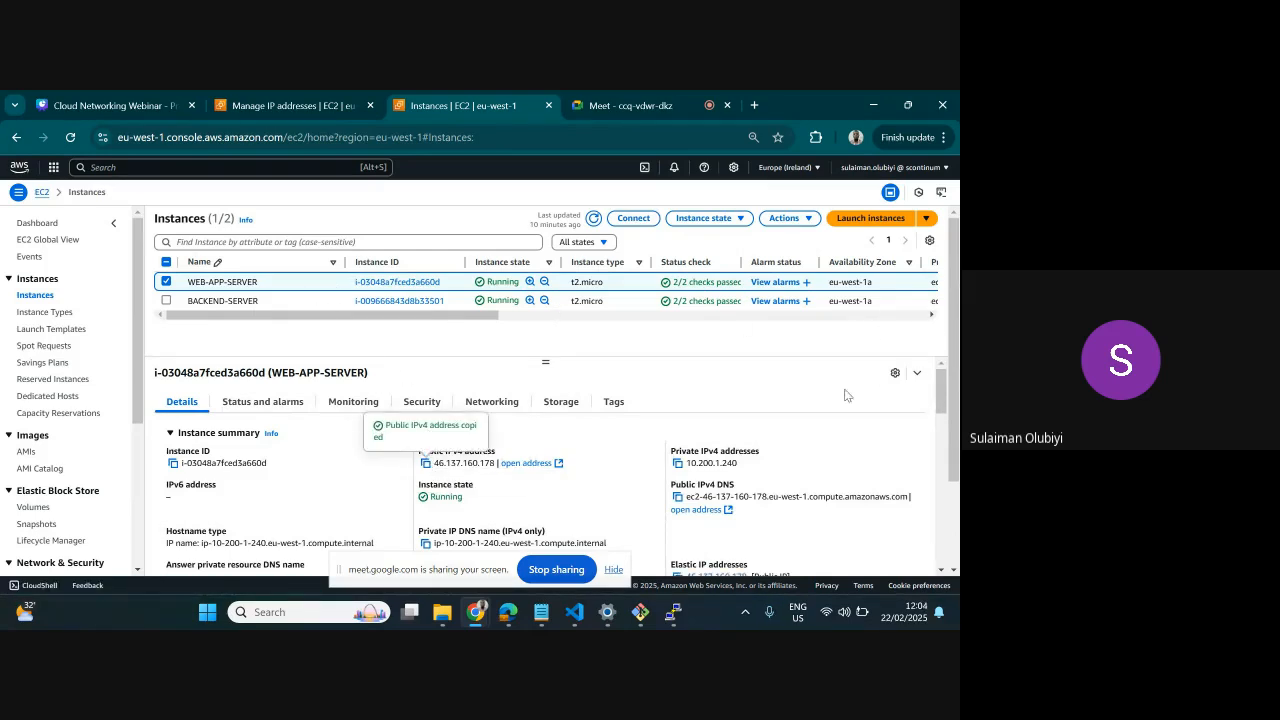
Switch to the ip-10-200-1-240 terminal, stop its running ping and review the output from the ping command onward
mouse_move(673, 619)
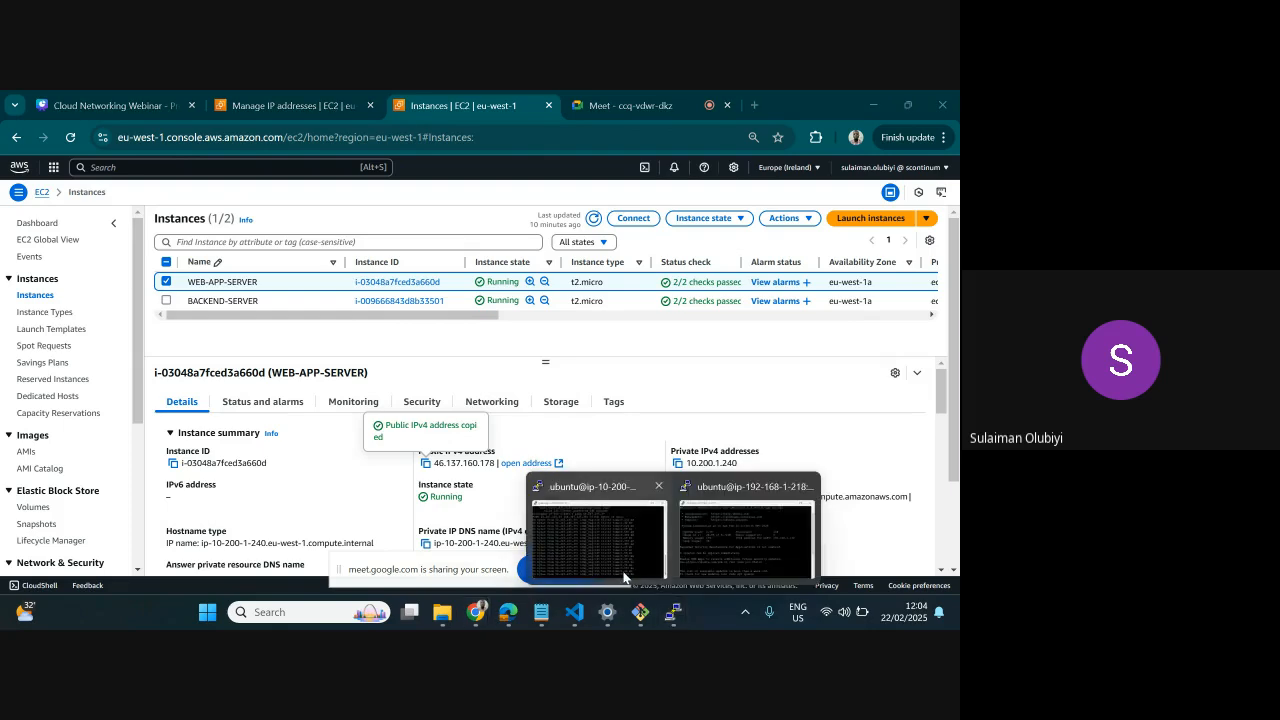
click(597, 535)
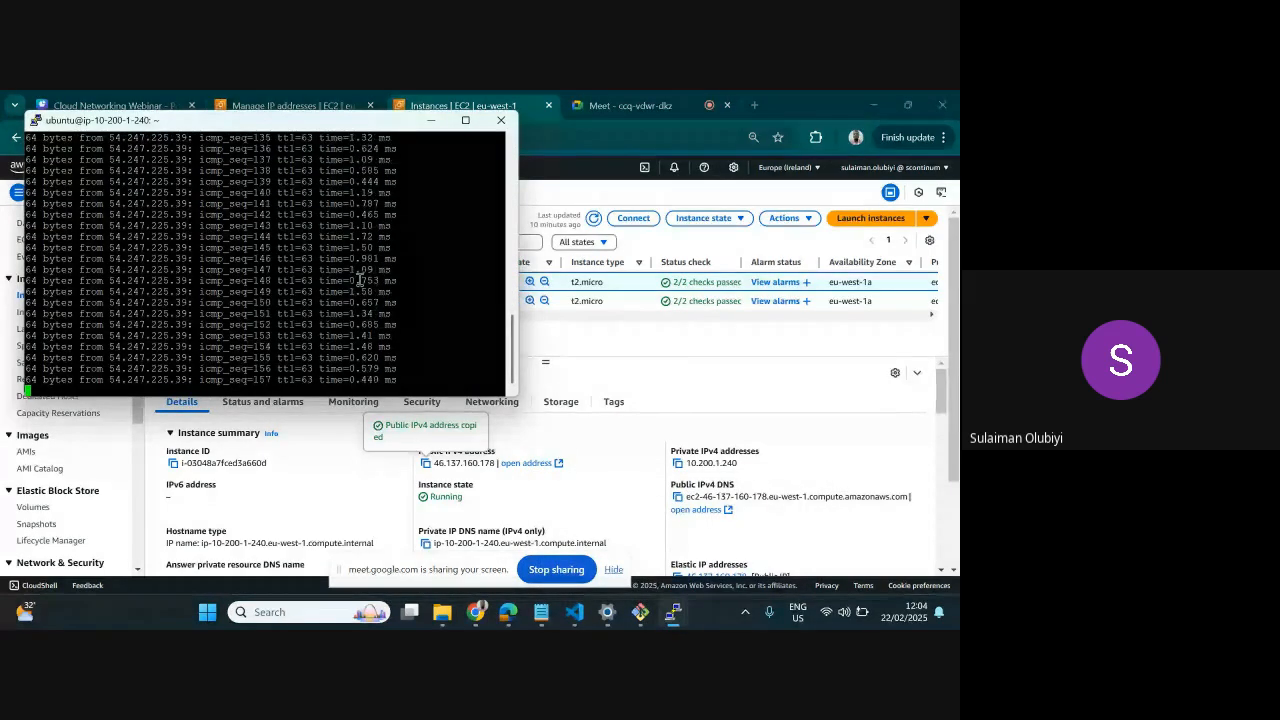
key(ctrl+c)
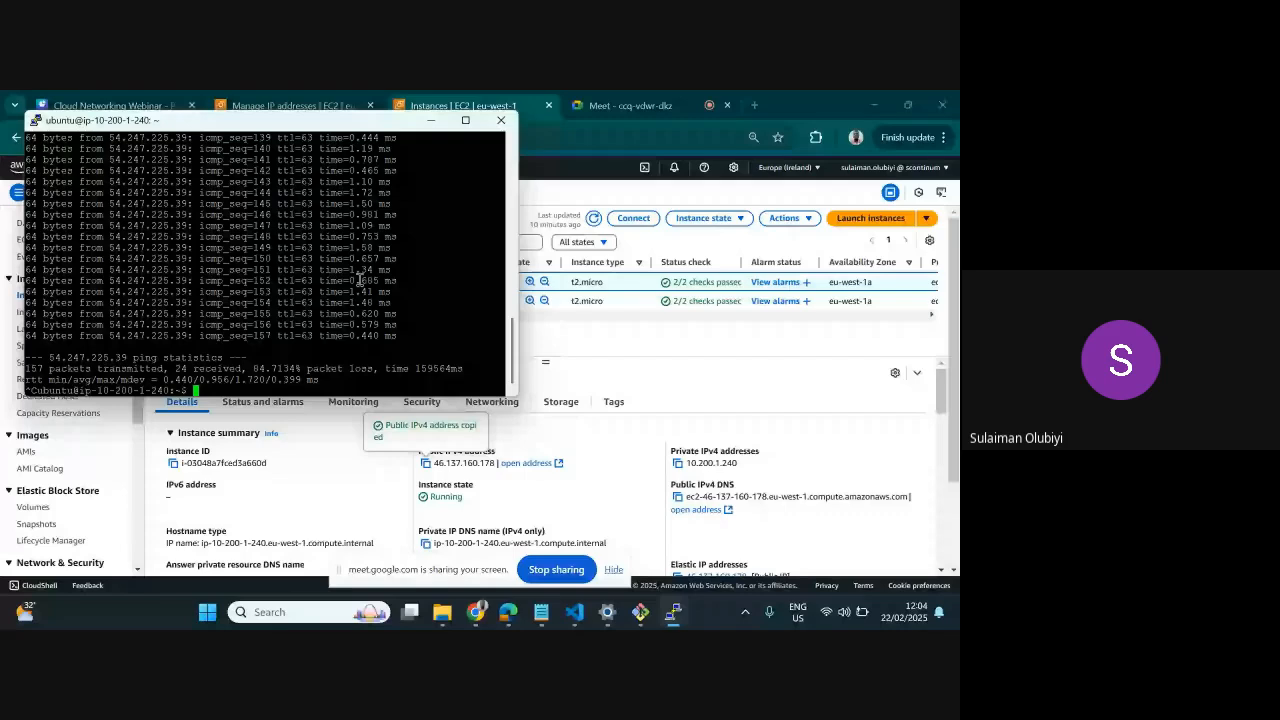
scroll(349, 276, up, 4)
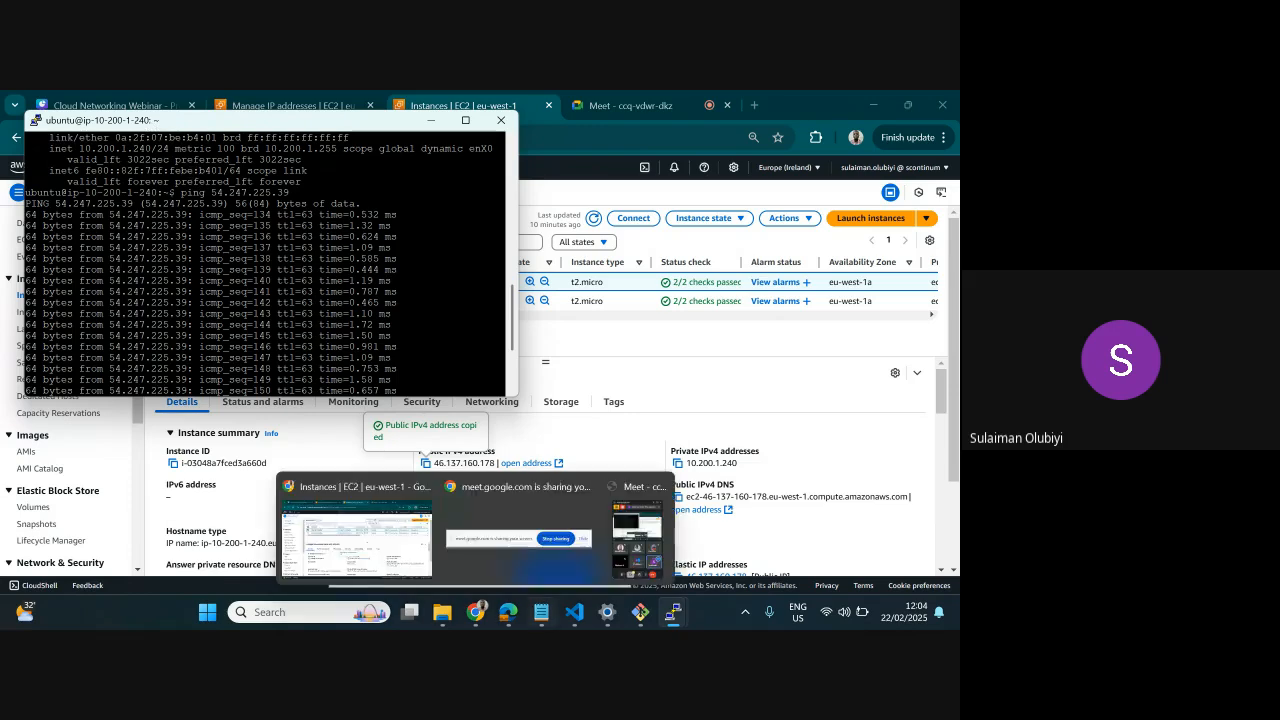
mouse_move(672, 612)
click(697, 548)
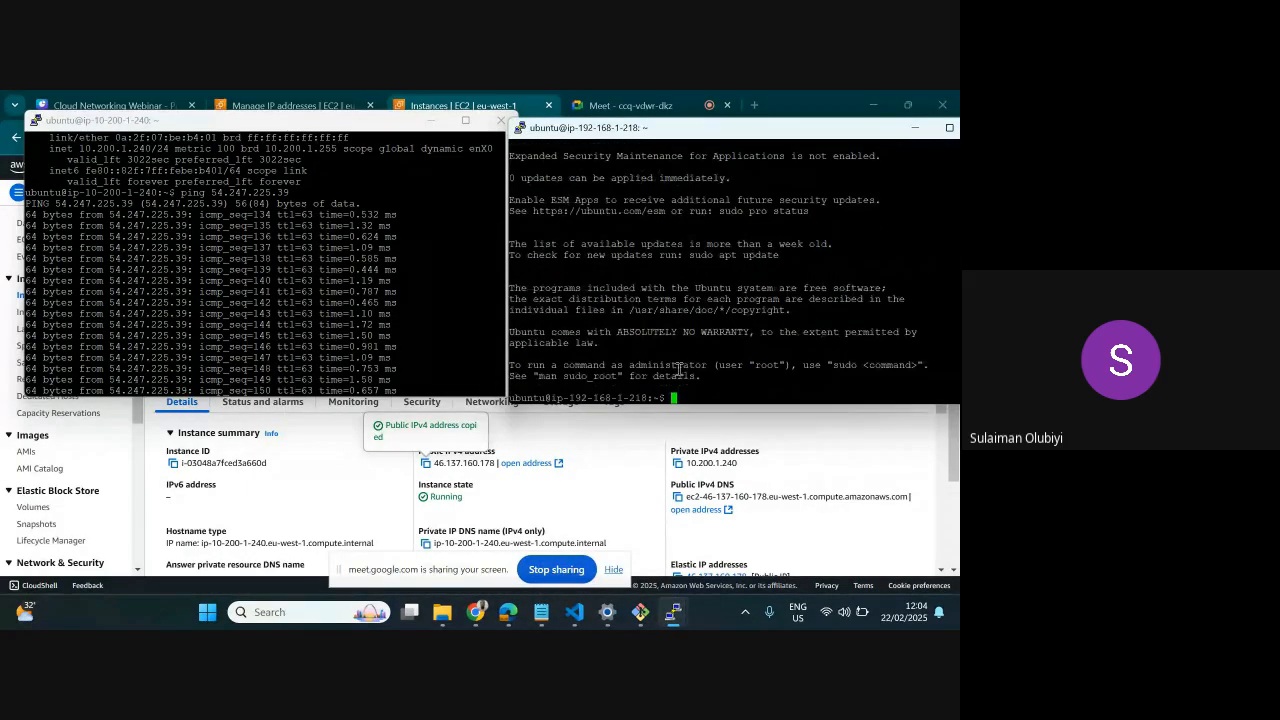
text(ping)
key(ctrl+v)
key(Left)
key(Left)
key(Left)
key(Left)
key(Left)
key(Left)
key(Left)
key(Left)
key(Left)
key(Left)
key(Left)
key(Left)
key(Left)
key(Left)
key(BackSpace)
key(BackSpace)
key(BackSpace)
key(BackSpace)
key(BackSpace)
key(BackSpace)
key(BackSpace)
key(BackSpace)
key(Return)
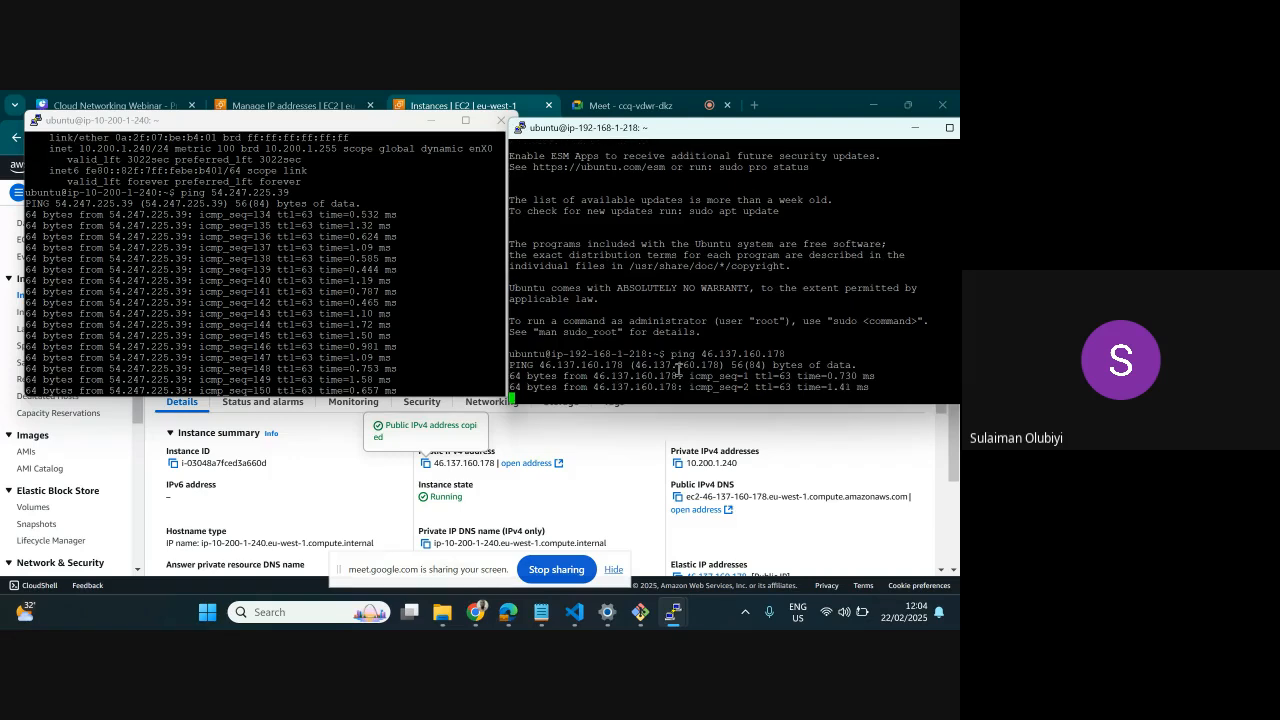
key(ctrl+c)
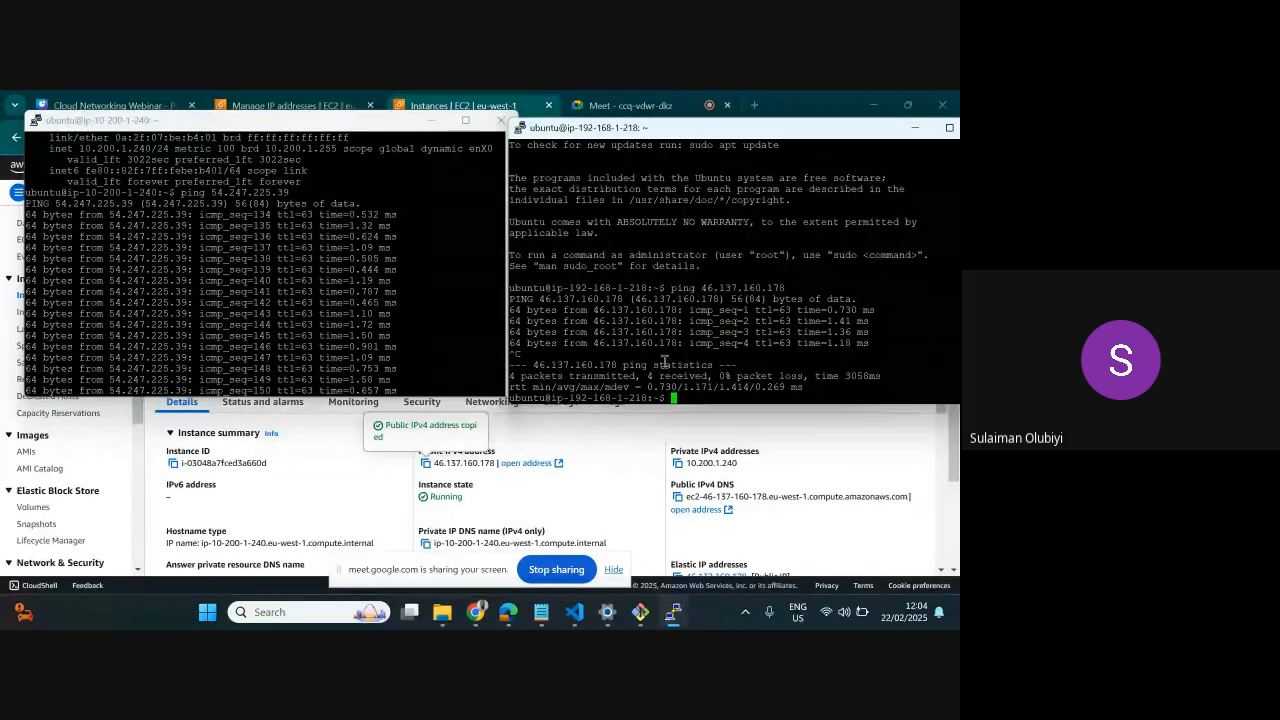
List the backend server's network interface addresses with ip addr
text(ip add r)
key(Return)
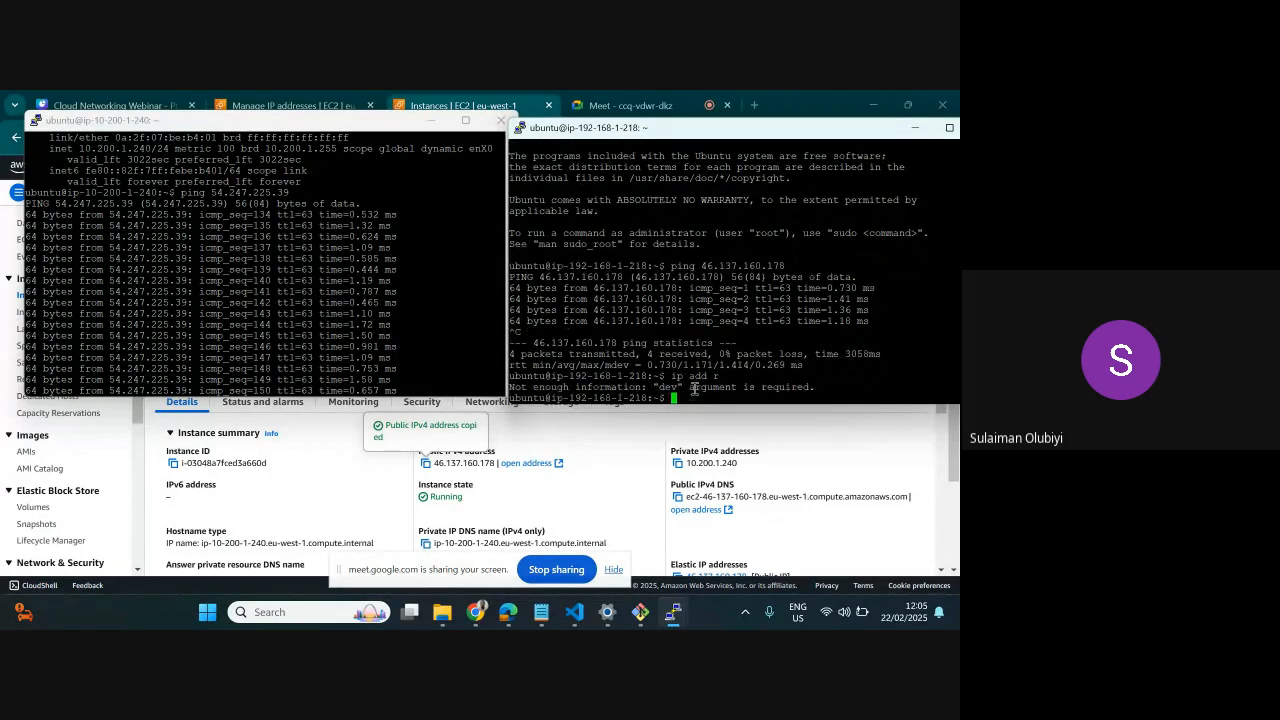
text(ip addr)
key(Return)
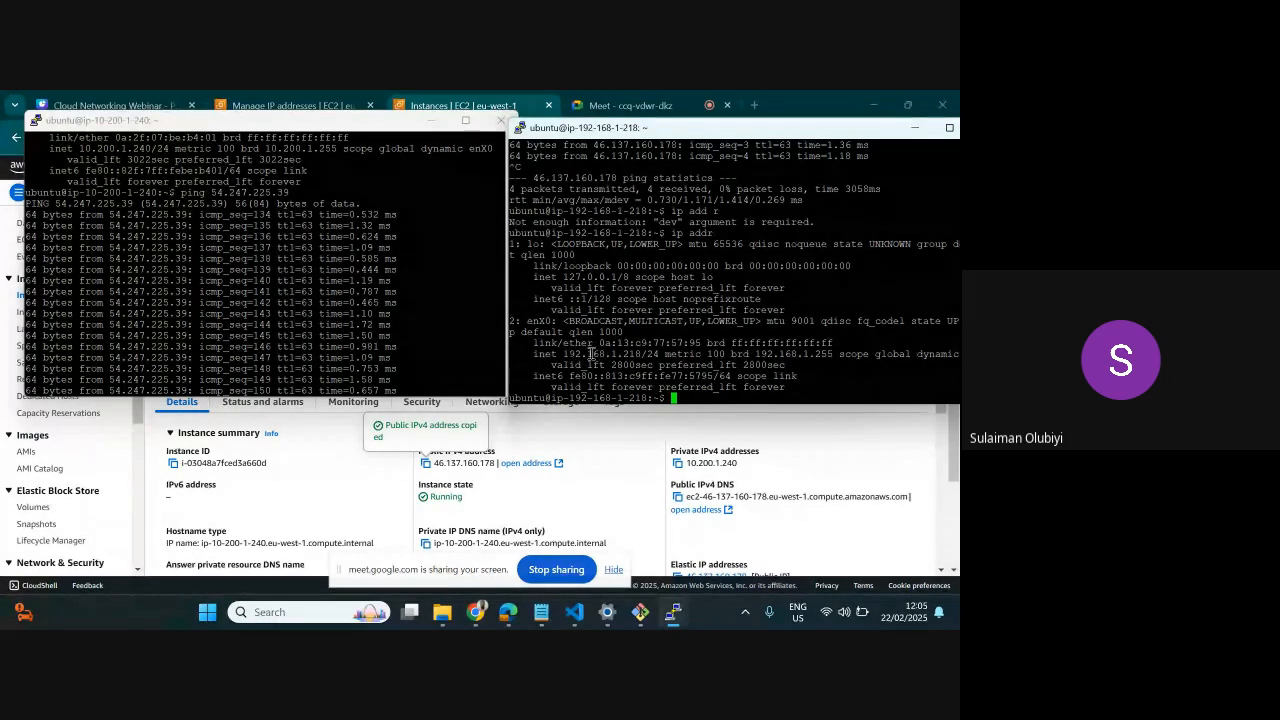
Return to a fresh prompt in the ip-10-200-1-240 terminal and list its interface addresses with ip addr
click(390, 340)
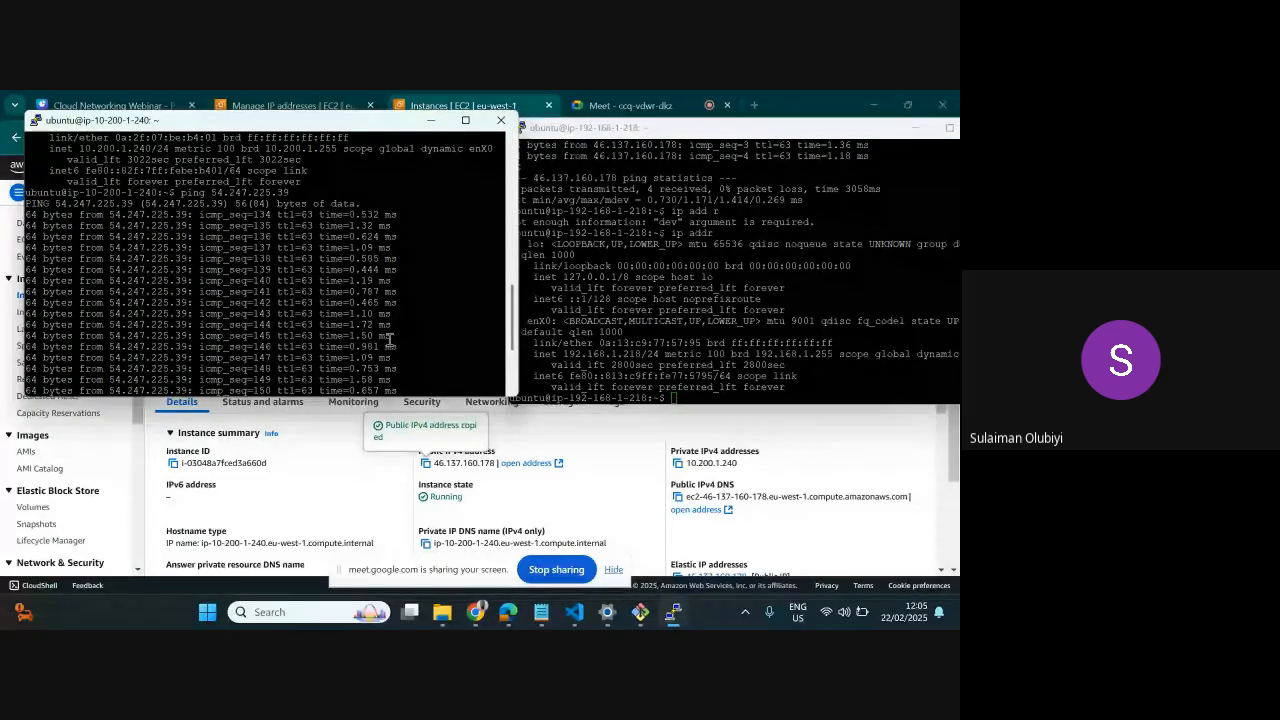
key(ctrl+c)
key(ctrl+c)
key(ctrl+c)
text(ip addr)
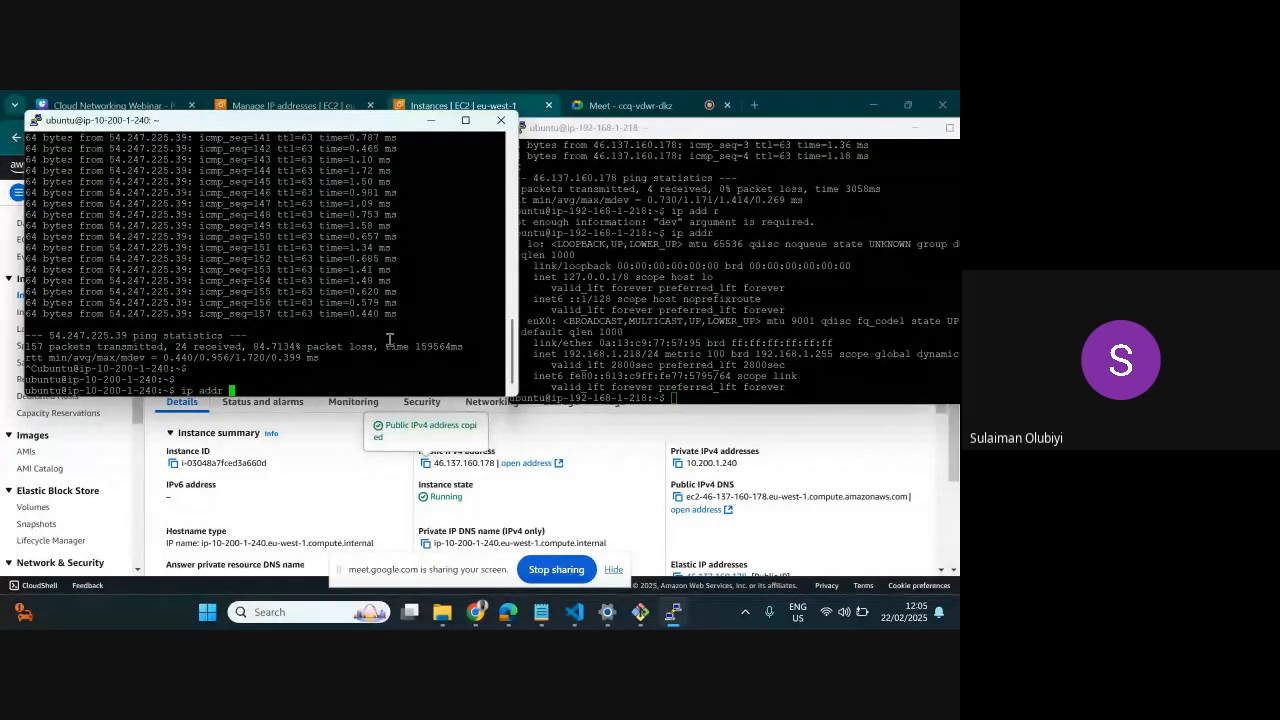
key(Return)
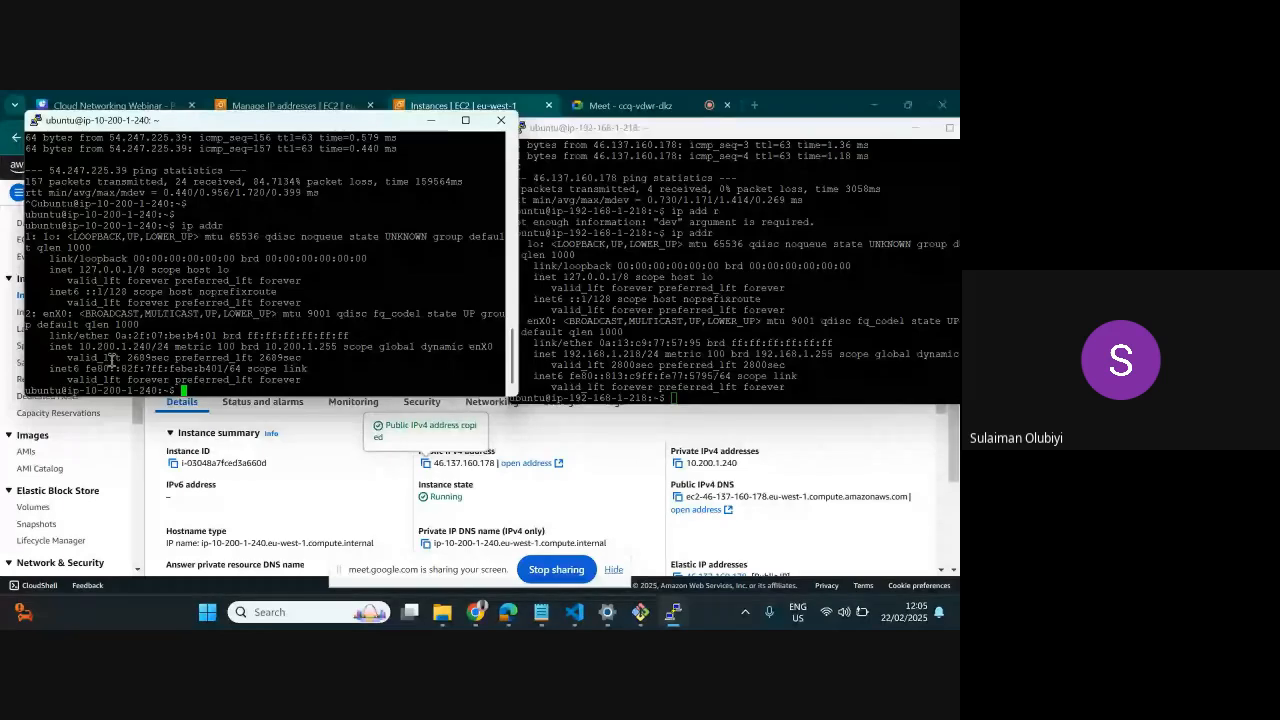
Ping the backend server's private address 192.168.1.218 from the web app server
text(ping 192.168)
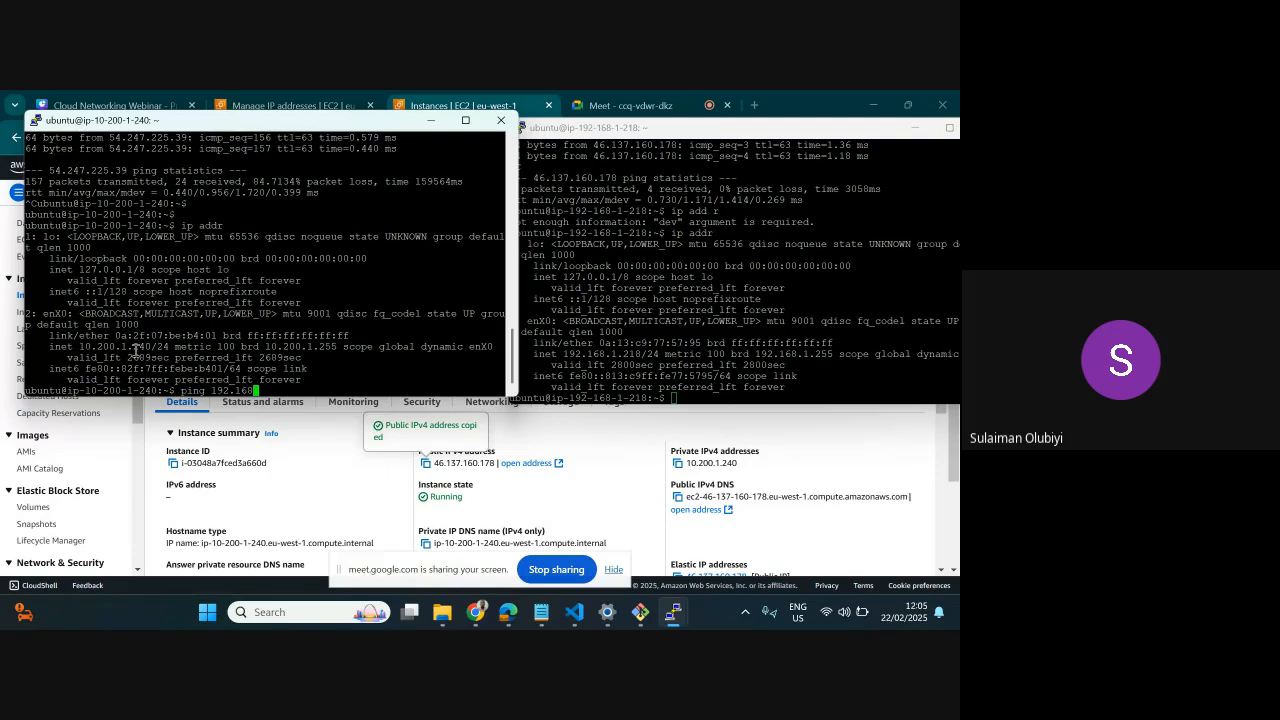
text(.1.218)
key(Return)
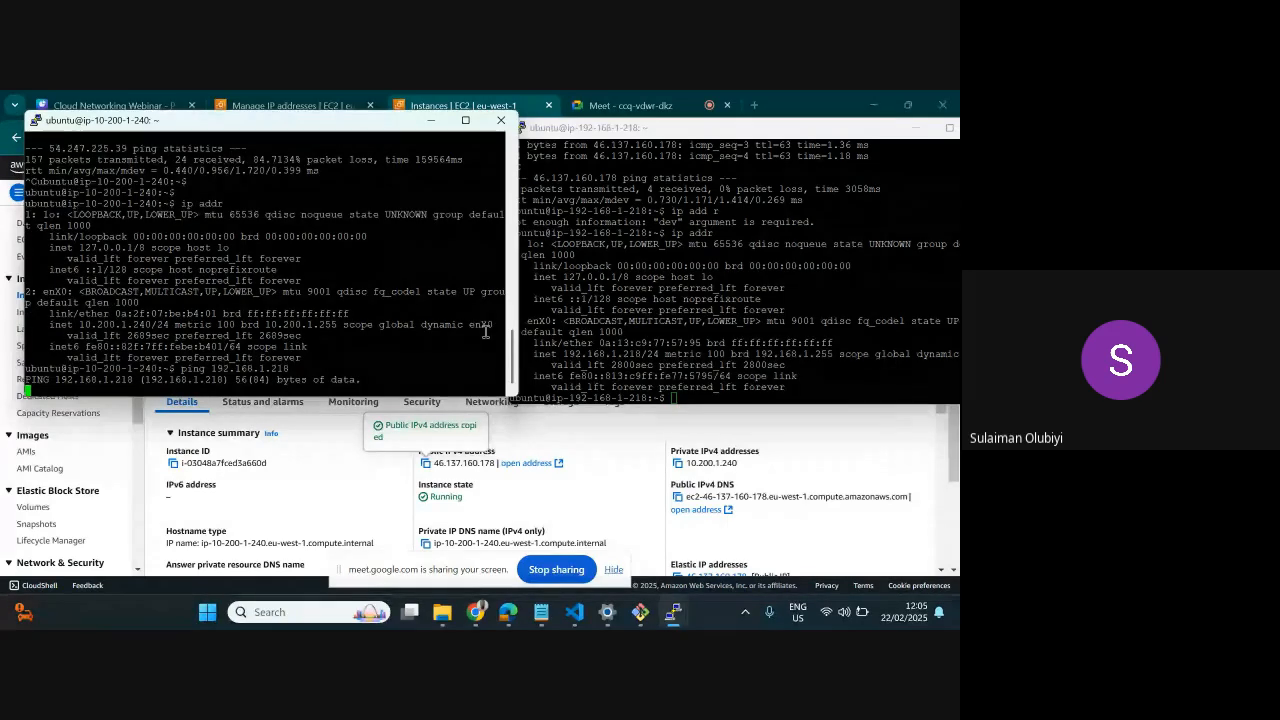
Ping the web app server's private address 10.200.1.240 from the backend server's terminal
click(712, 390)
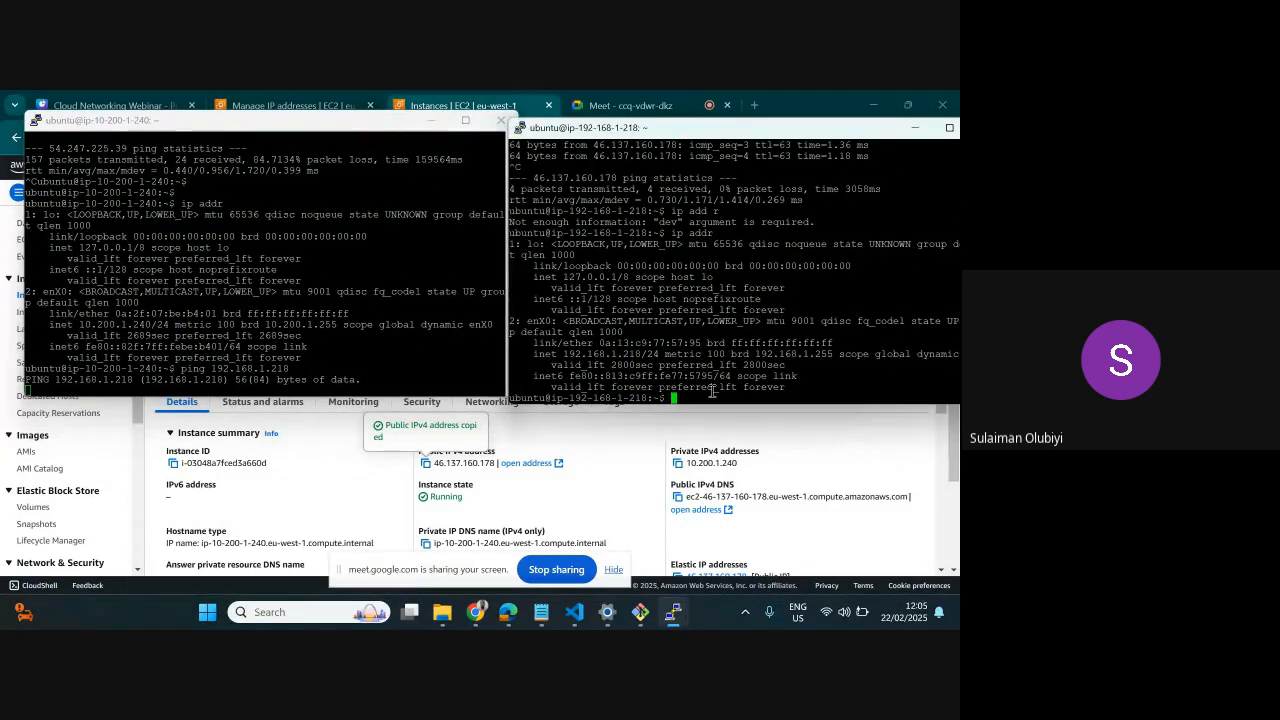
text(ping )
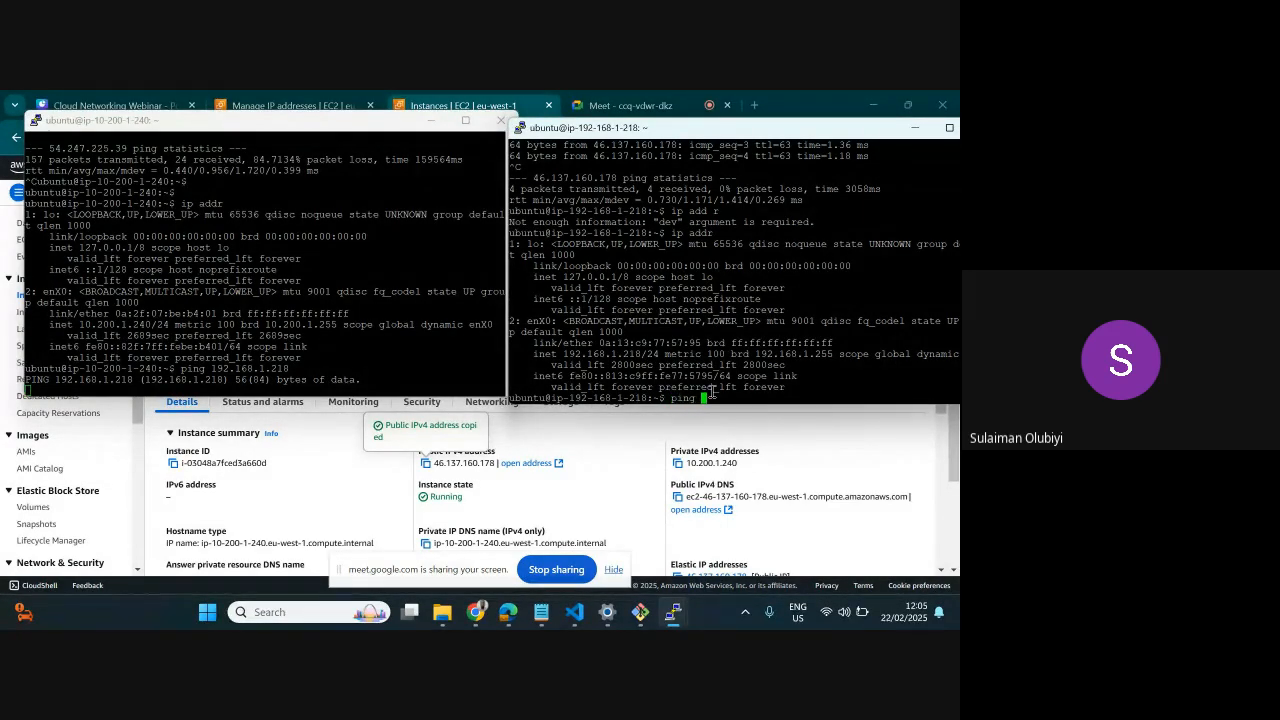
text(10.200.1.240)
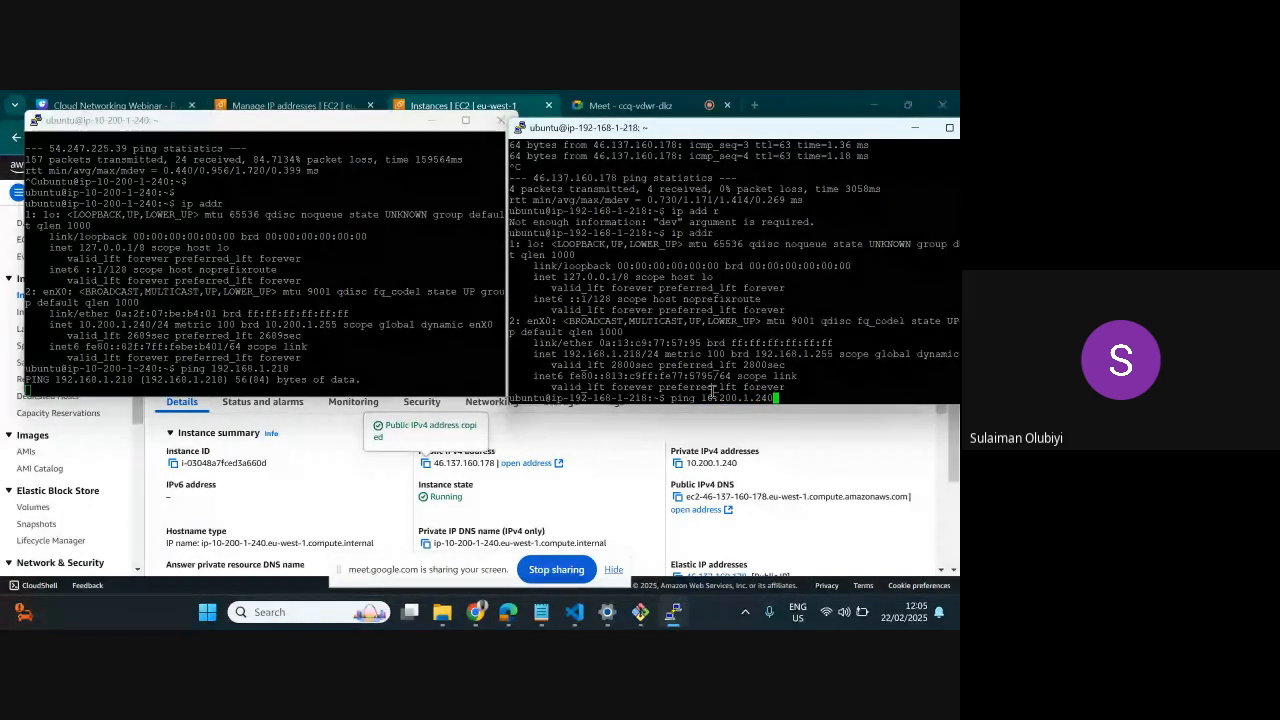
key(Return)
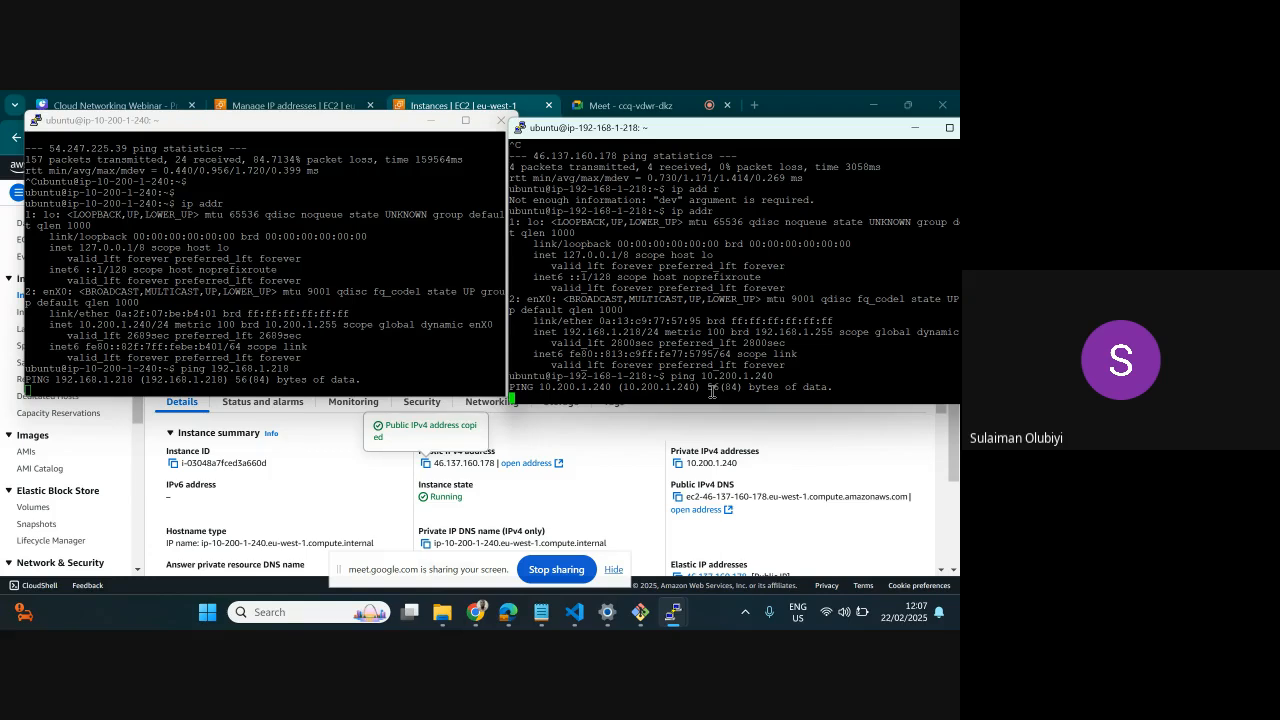
Stop the private-address pings on both servers and minimize both terminal windows
key(ctrl+c)
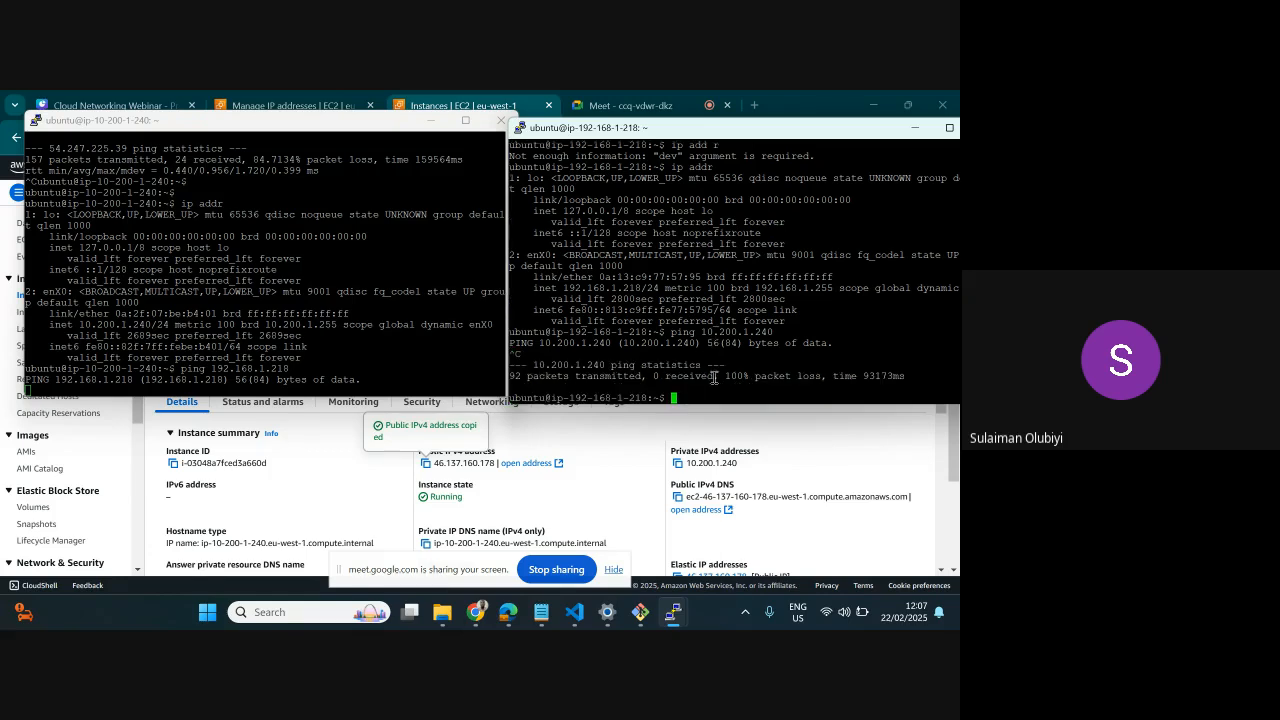
click(399, 383)
key(ctrl+c)
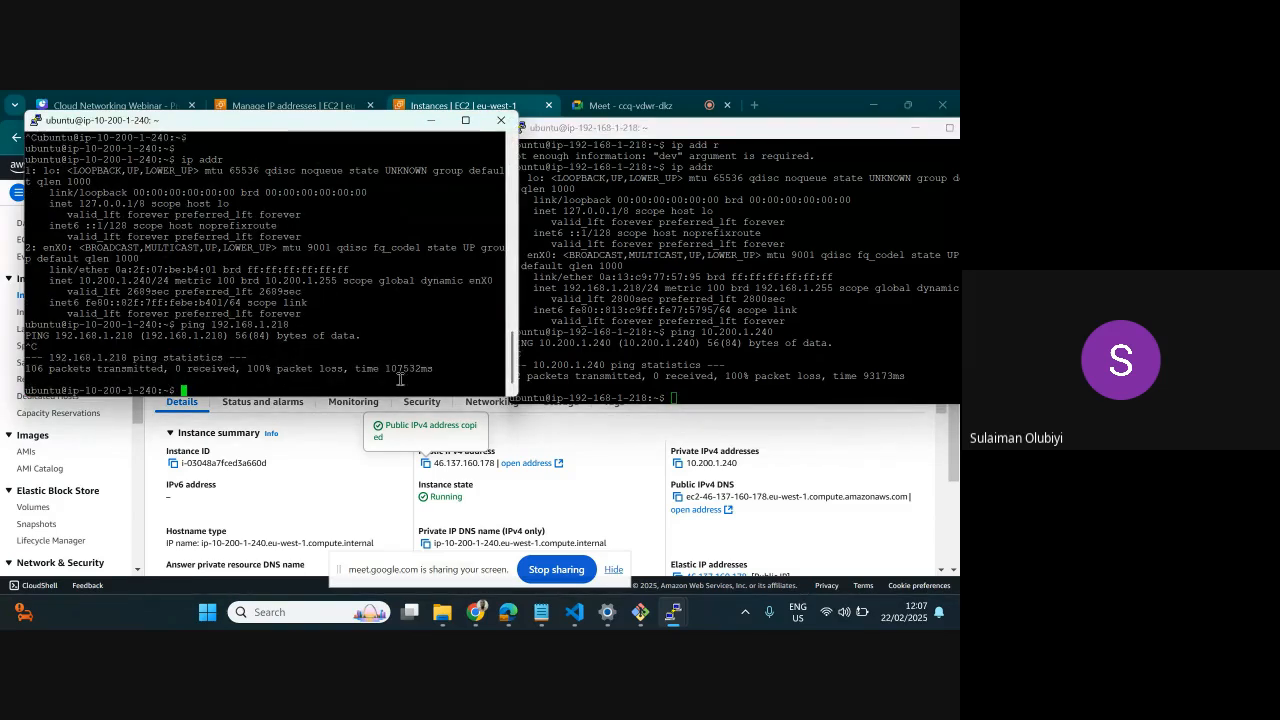
click(432, 126)
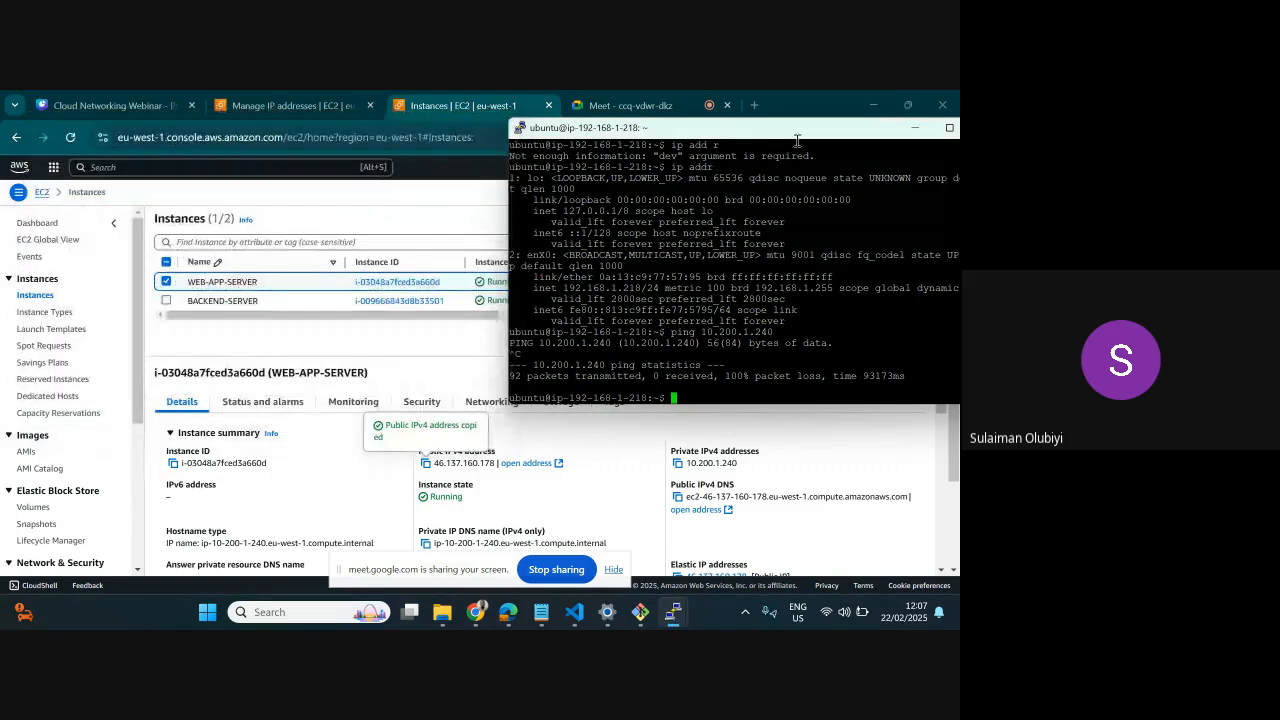
click(917, 128)
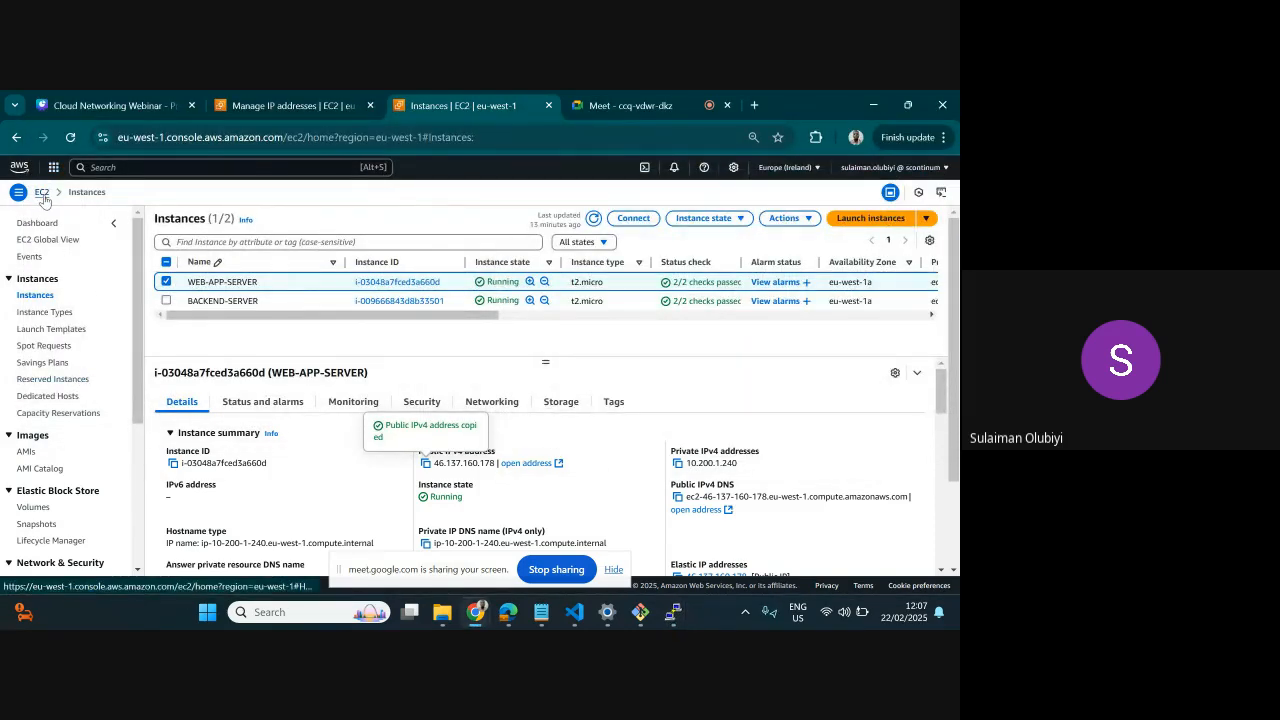
Search the AWS services for vpc and open the VPC console
click(97, 167)
text(vpc)
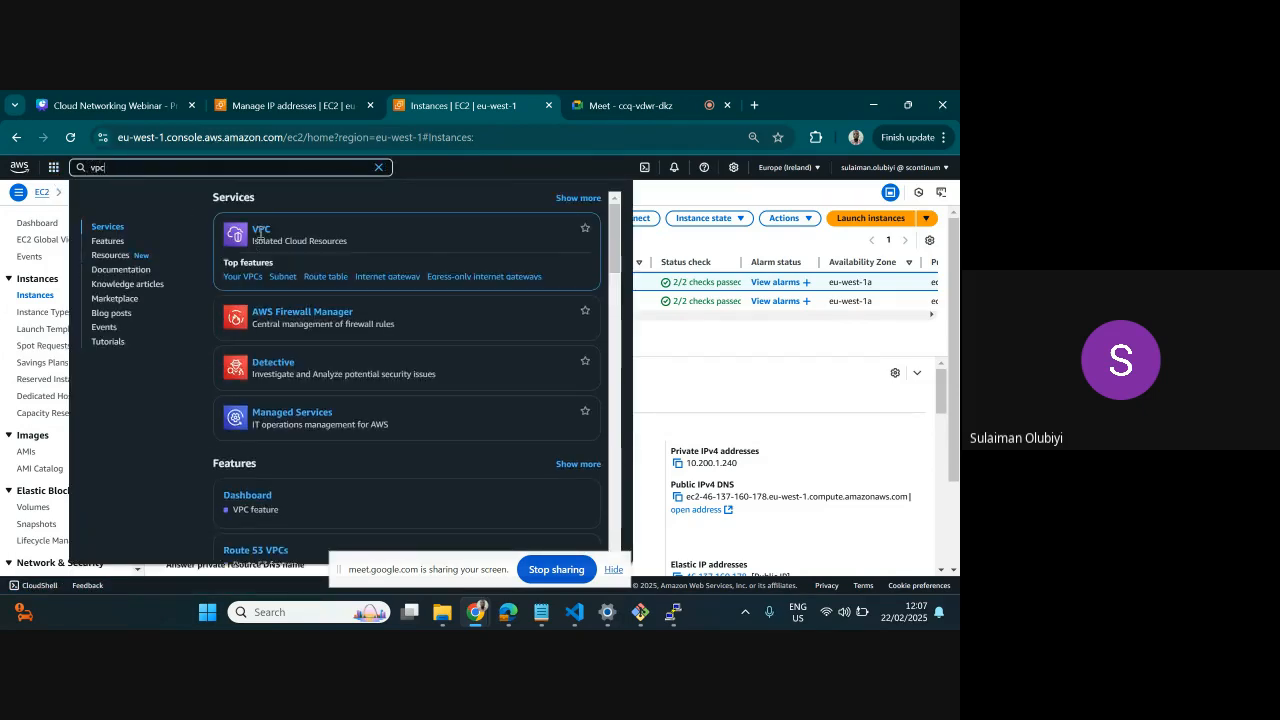
click(261, 231)
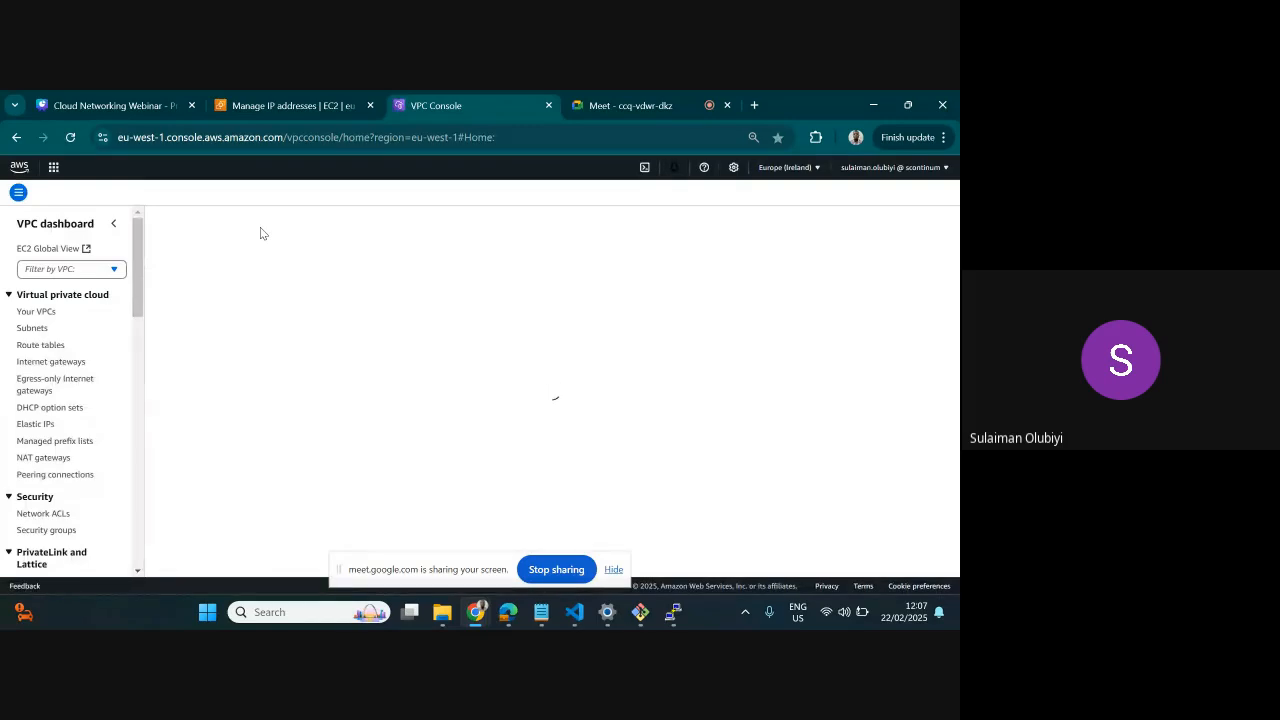
Look through the VPC console's feature categories, from Virtual private cloud down to Transit gateways and back up to Security
scroll(126, 328, down, 3)
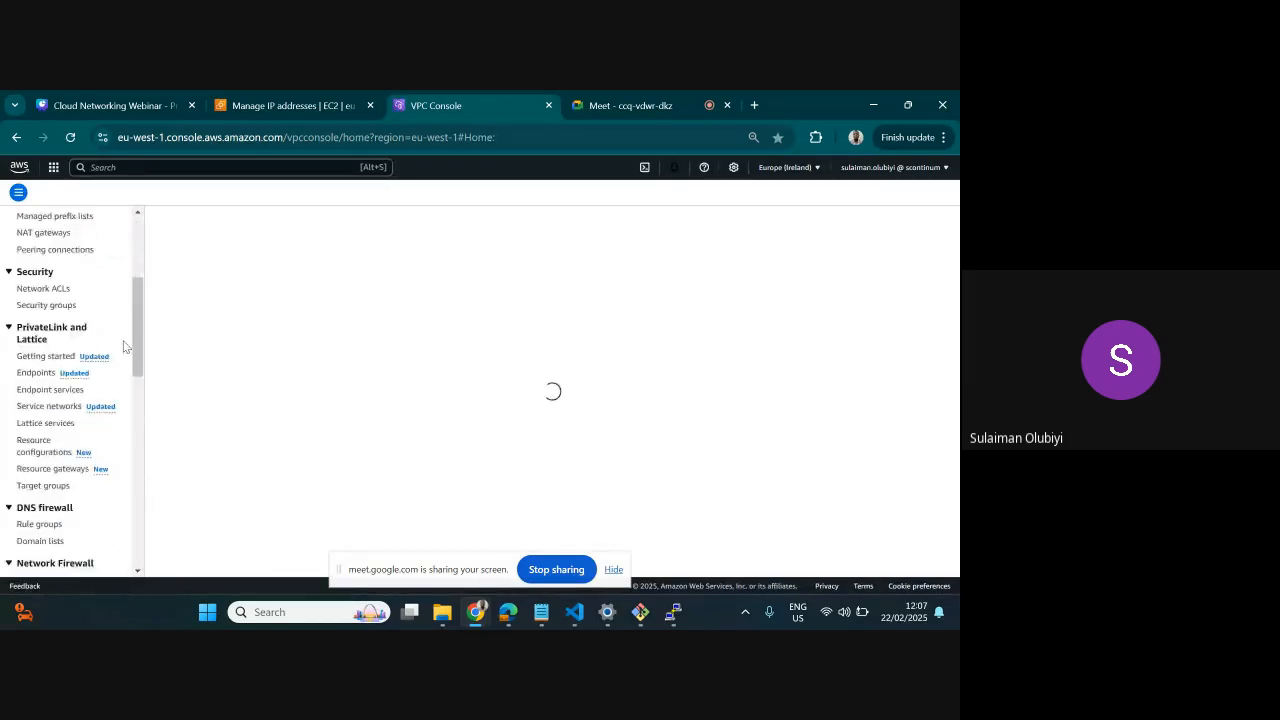
scroll(121, 346, down, 1)
scroll(121, 348, up, 4)
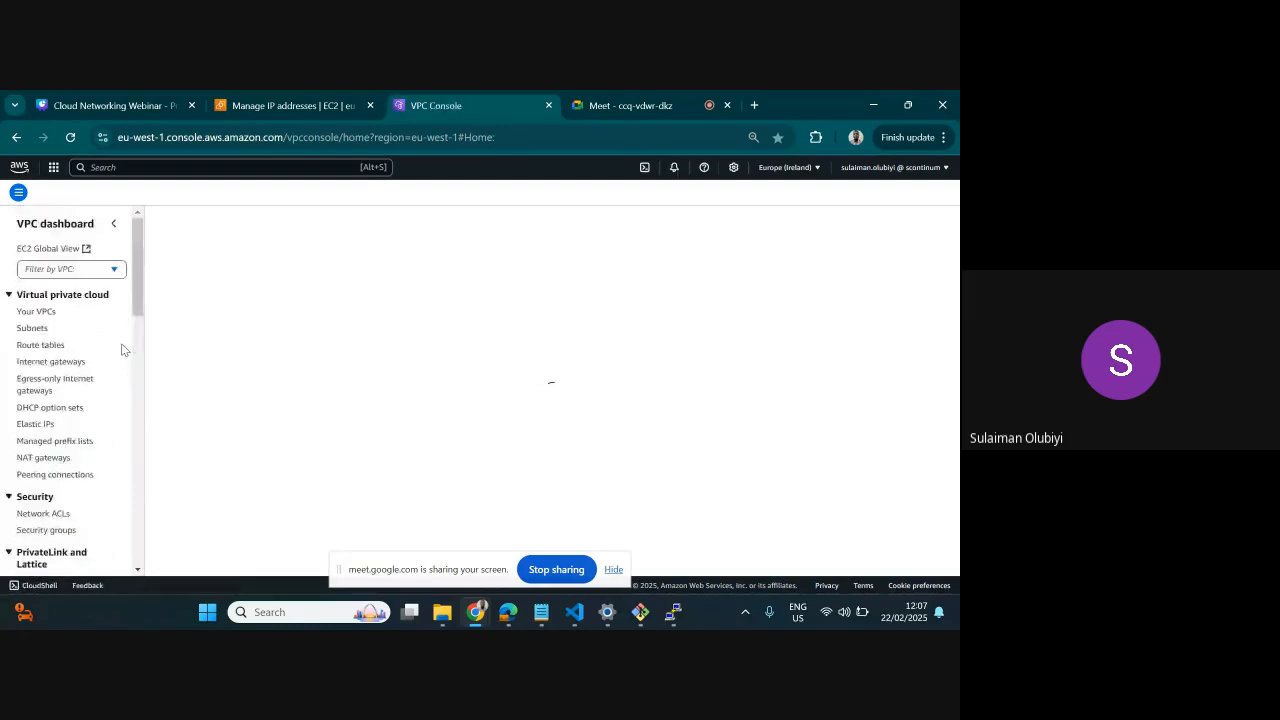
scroll(121, 348, down, 1)
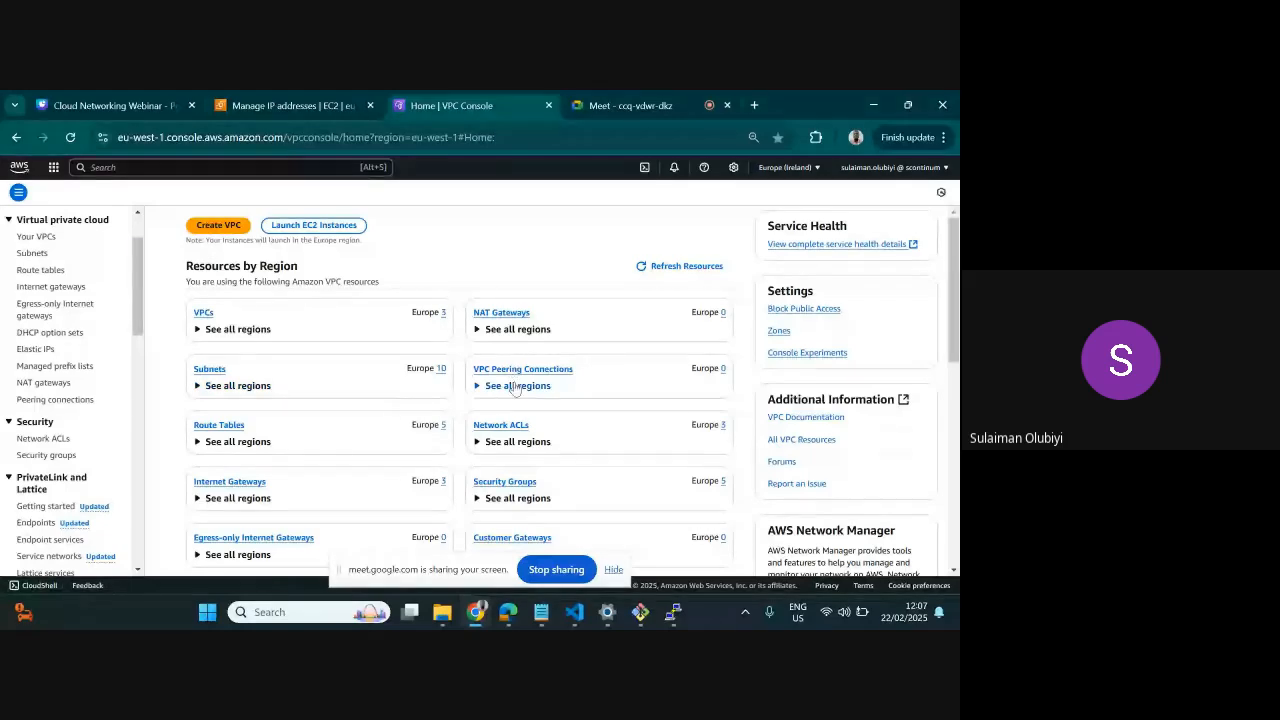
scroll(88, 399, down, 5)
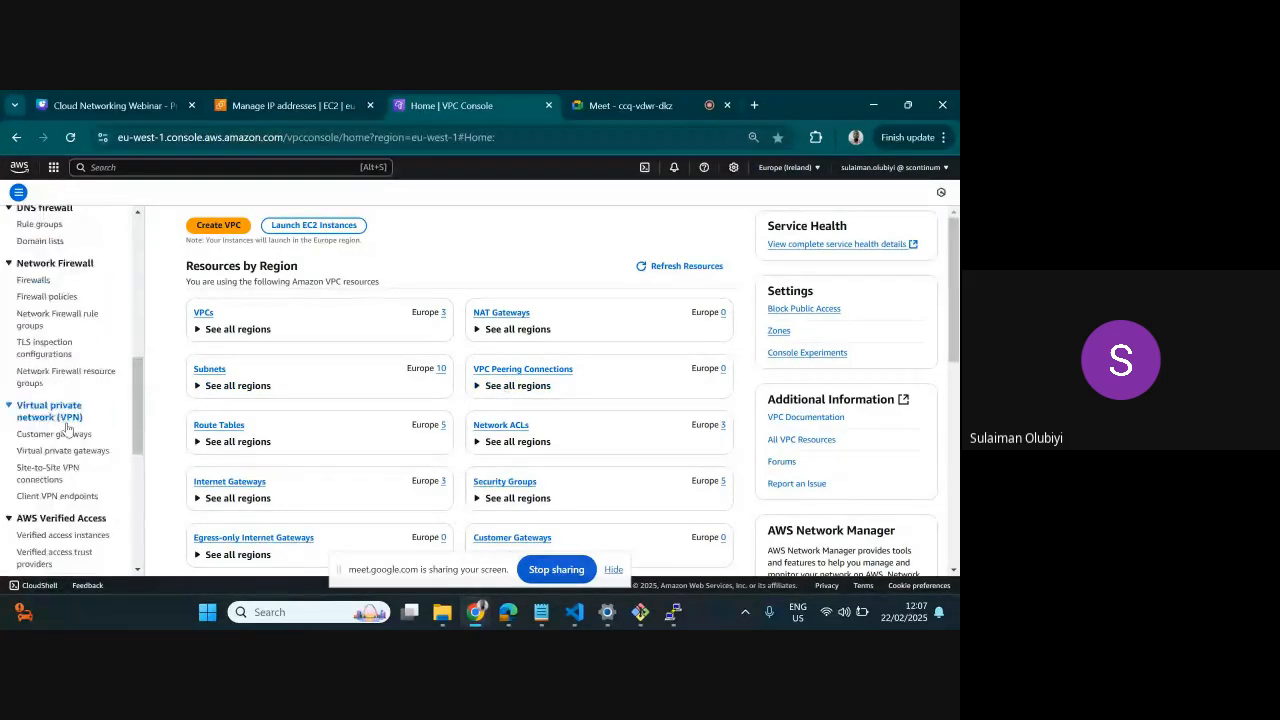
scroll(77, 460, down, 6)
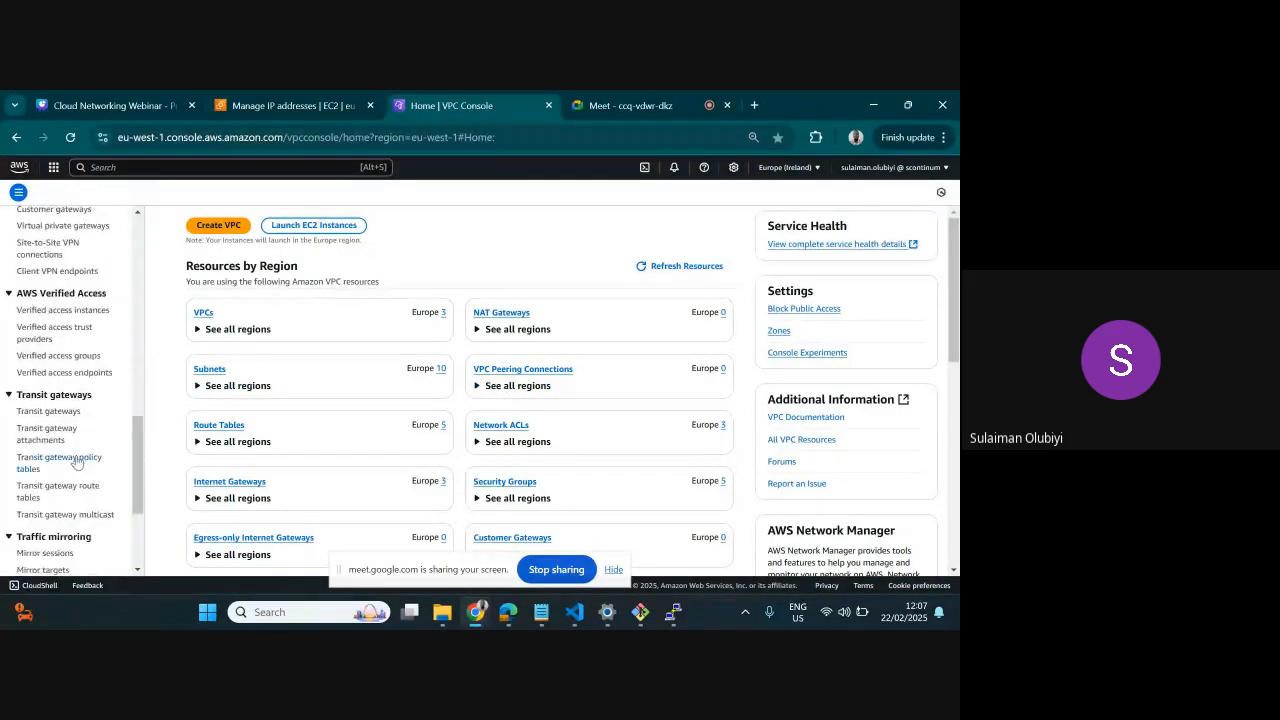
scroll(77, 460, up, 1)
scroll(75, 456, up, 3)
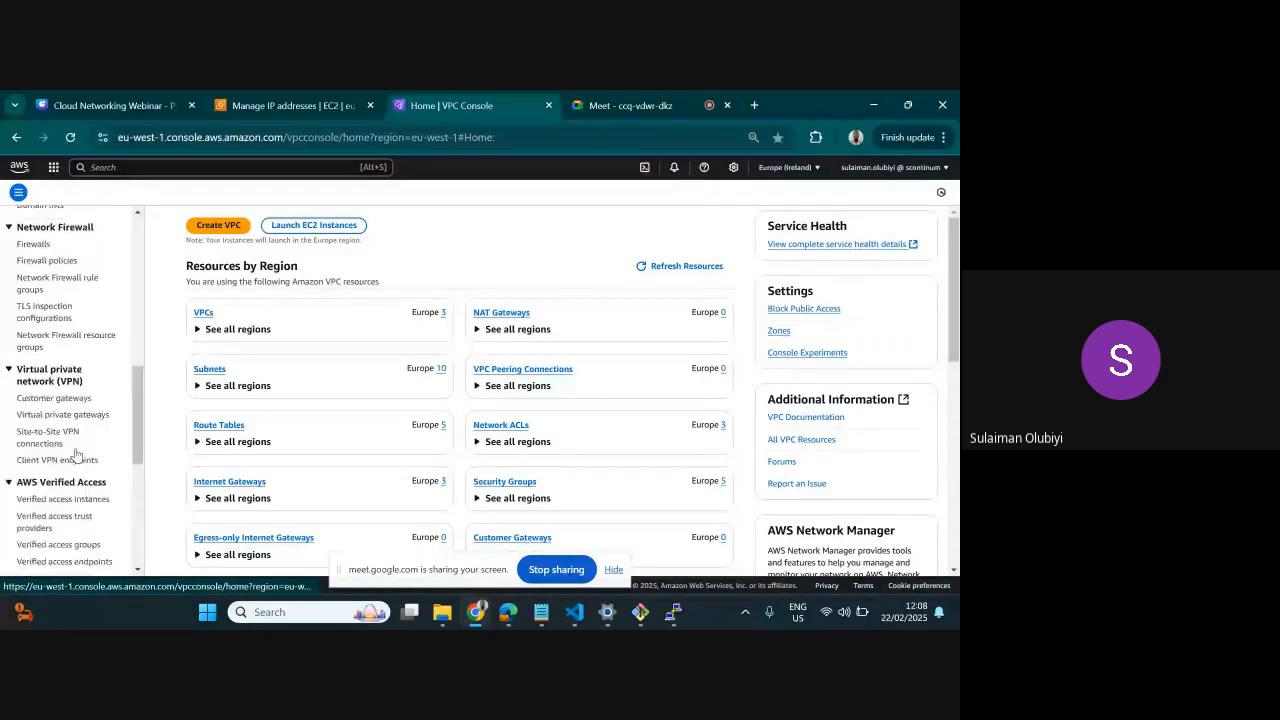
scroll(50, 372, up, 6)
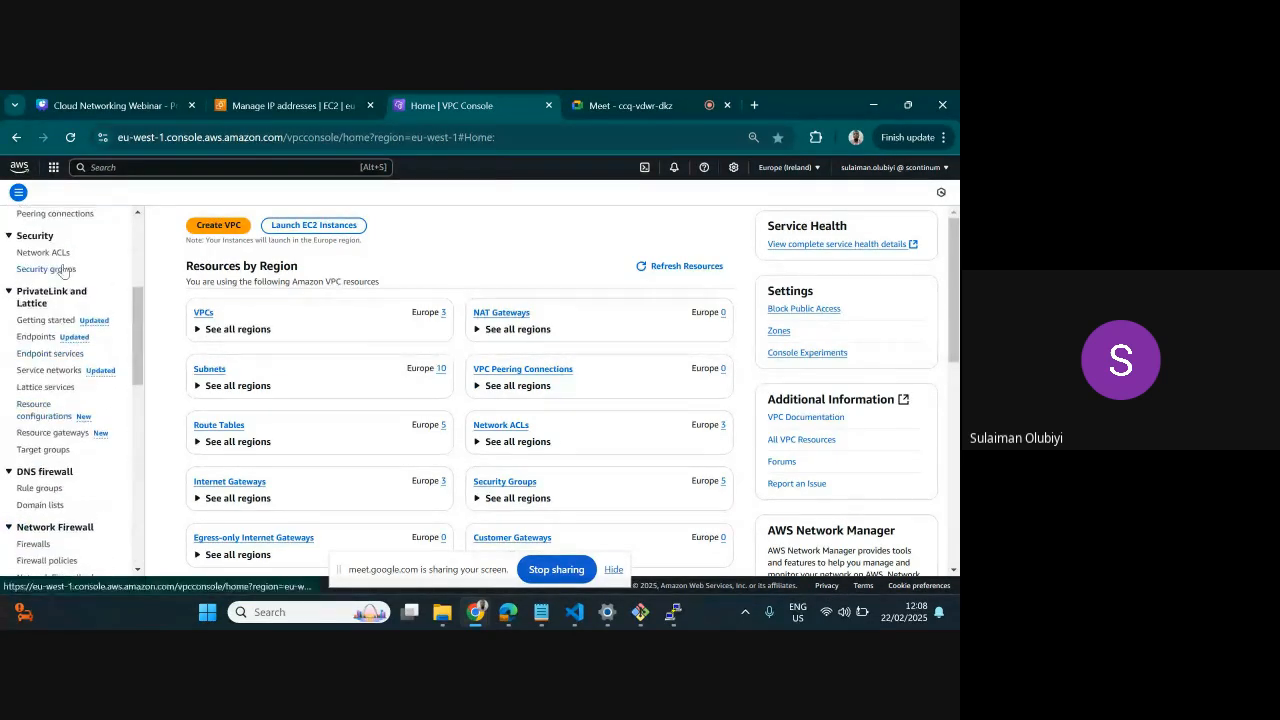
Start a new VPC peering connection and name it PEER FROM WEBAPP_TO_BACKEND
scroll(44, 264, up, 3)
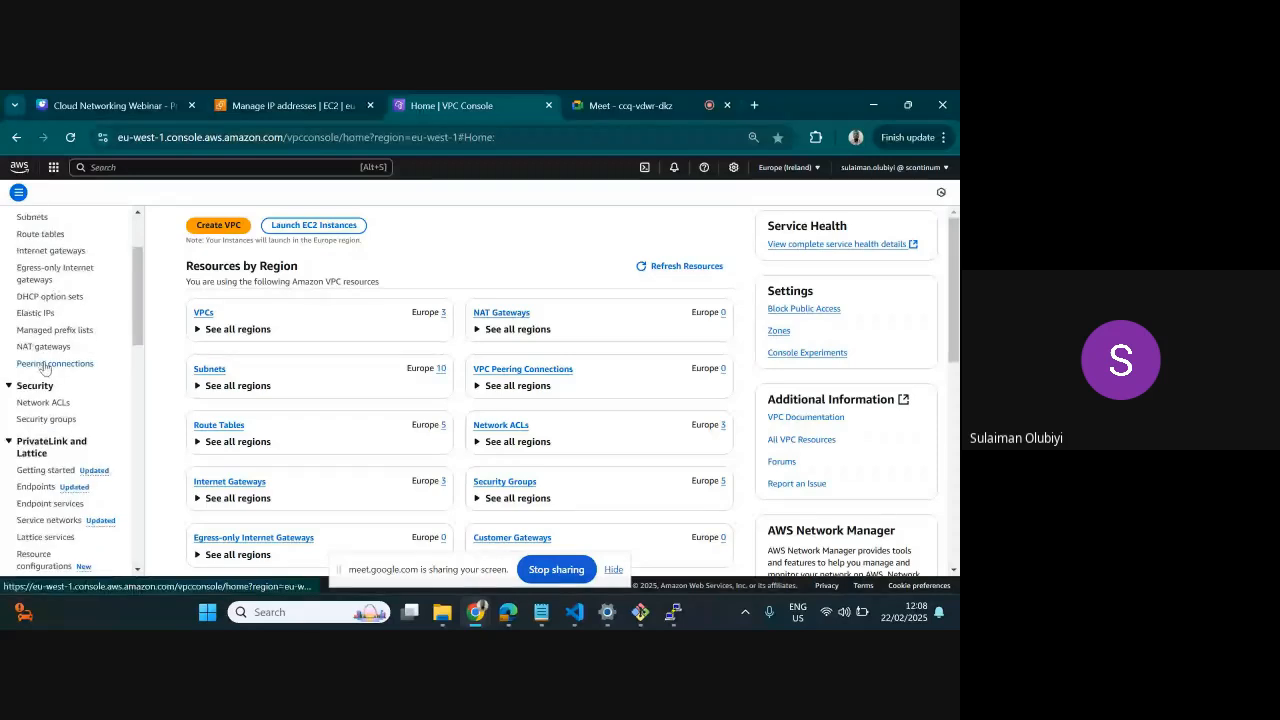
scroll(42, 370, up, 2)
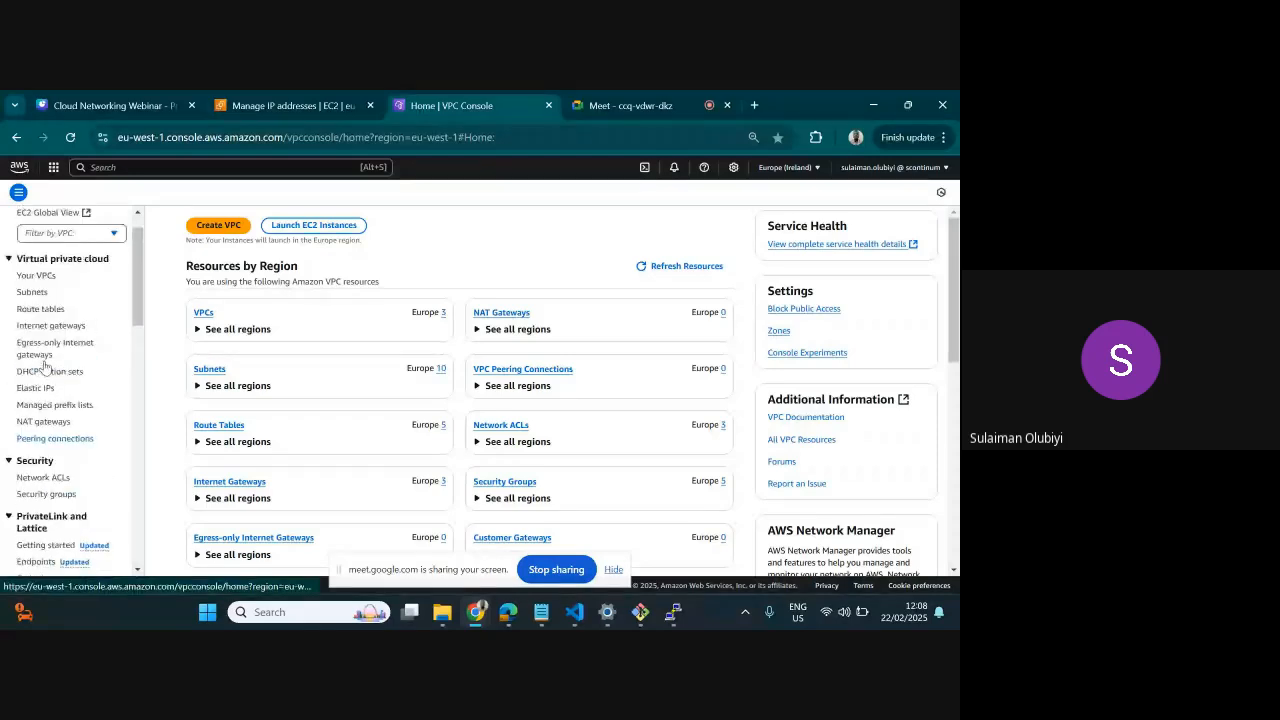
click(46, 439)
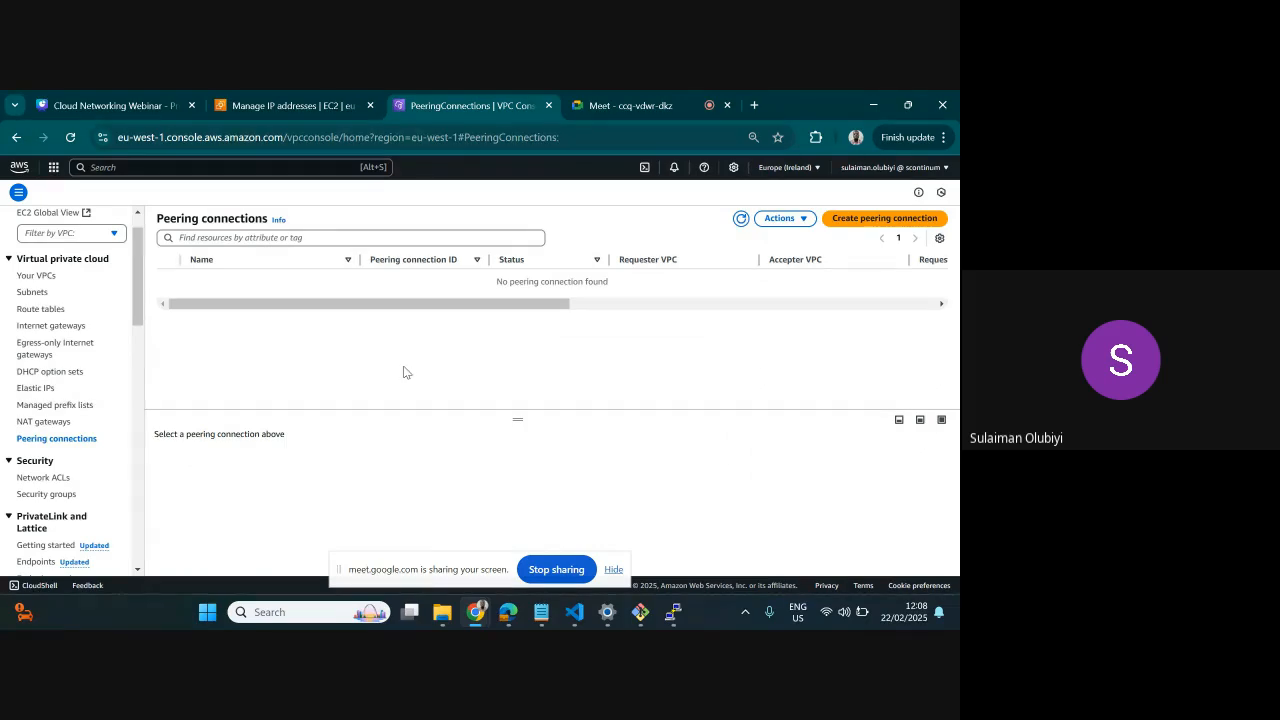
click(850, 228)
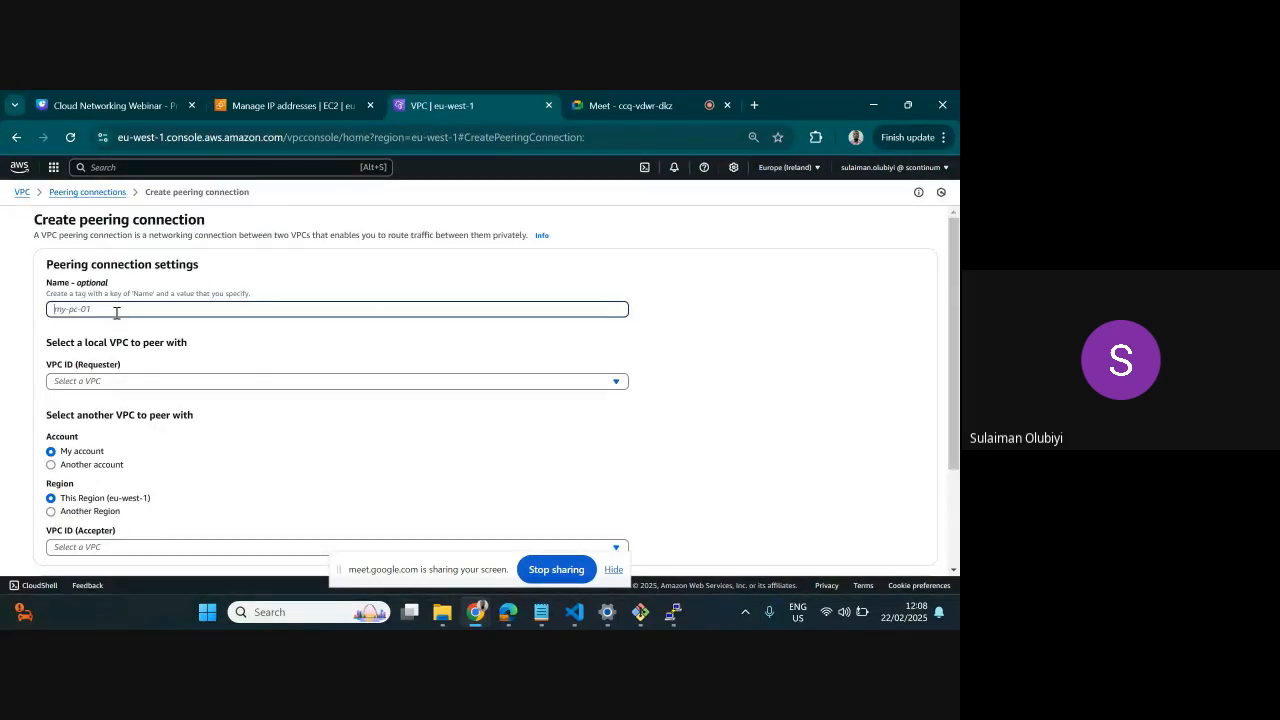
text(PEER)
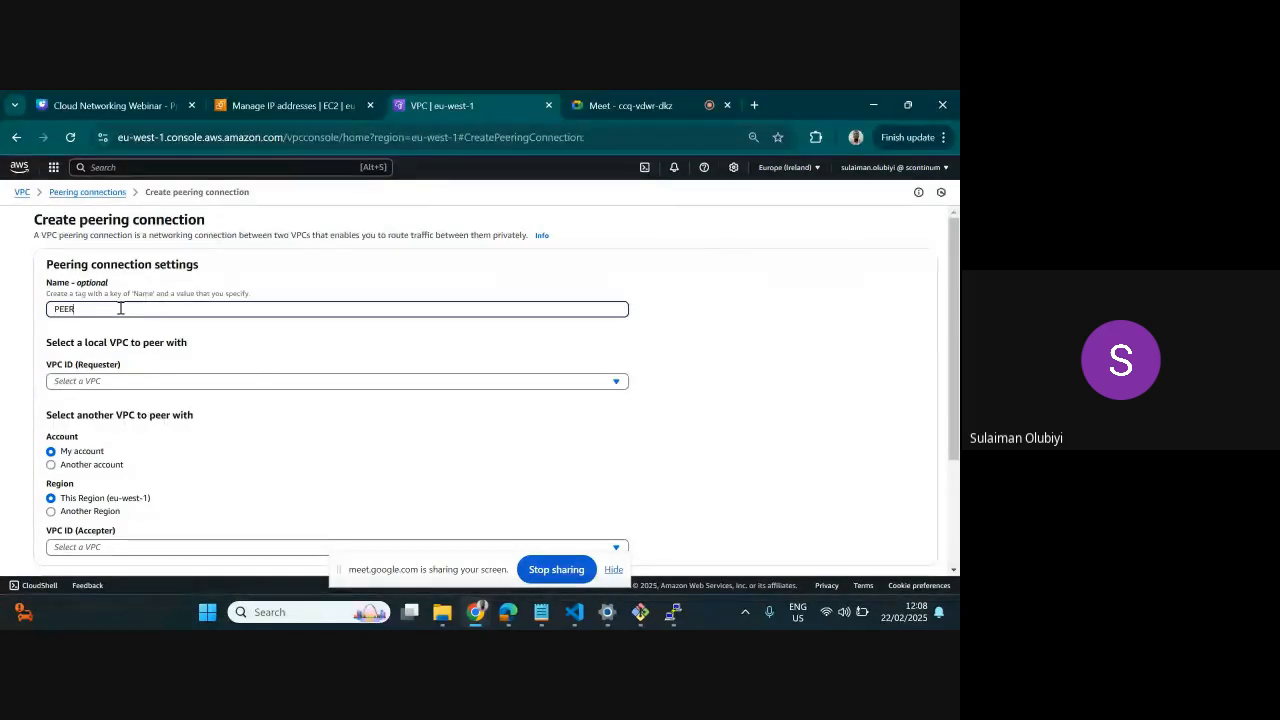
text( FROM WEBAPP_TO_BACKEND)
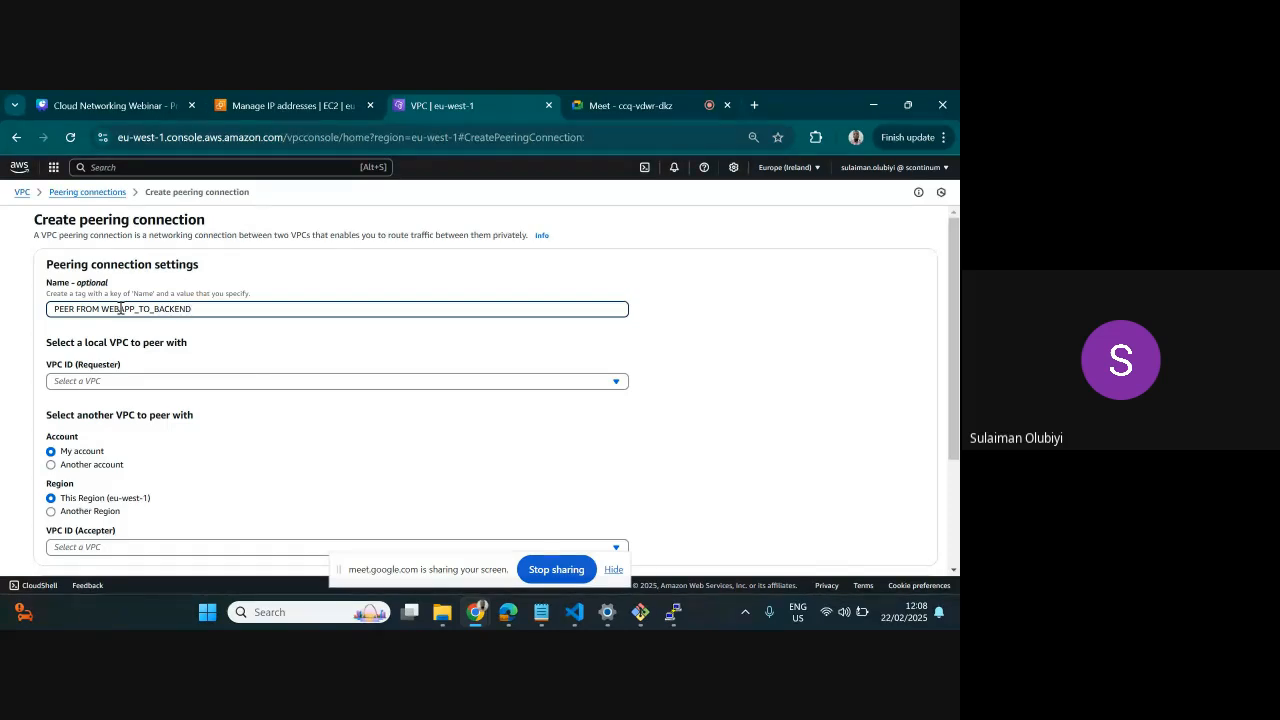
Select WEB-APP-vpc as the requester VPC for the peering connection
click(205, 384)
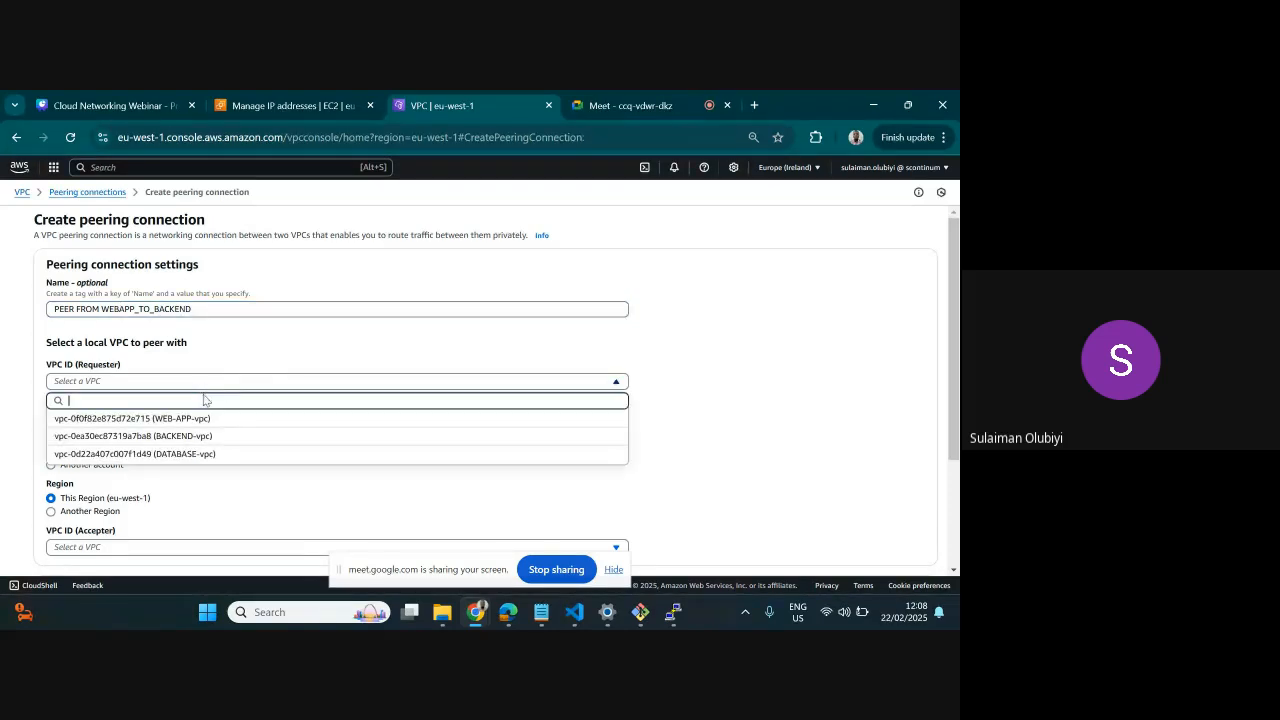
click(209, 421)
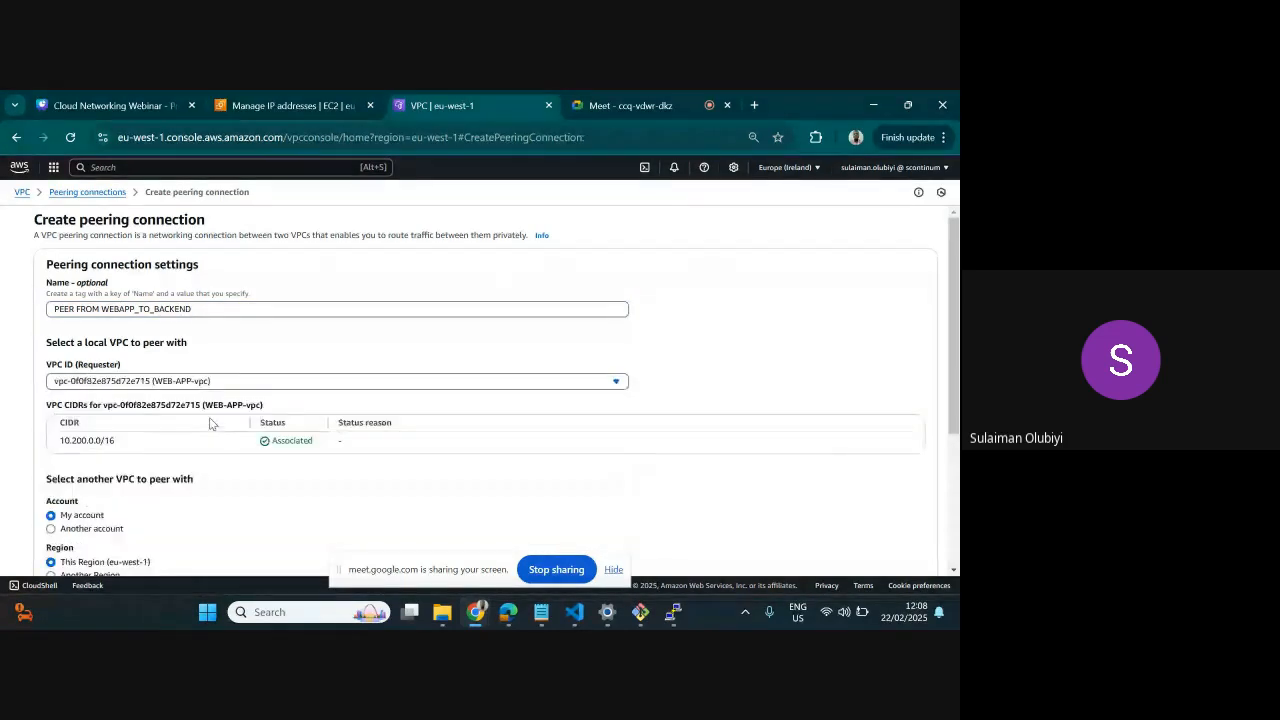
scroll(250, 388, down, 3)
scroll(249, 386, up, 3)
scroll(246, 378, down, 1)
Look through the Another account and Another Region options for the accepter, restoring My account and This Region (eu-west-1)
click(60, 454)
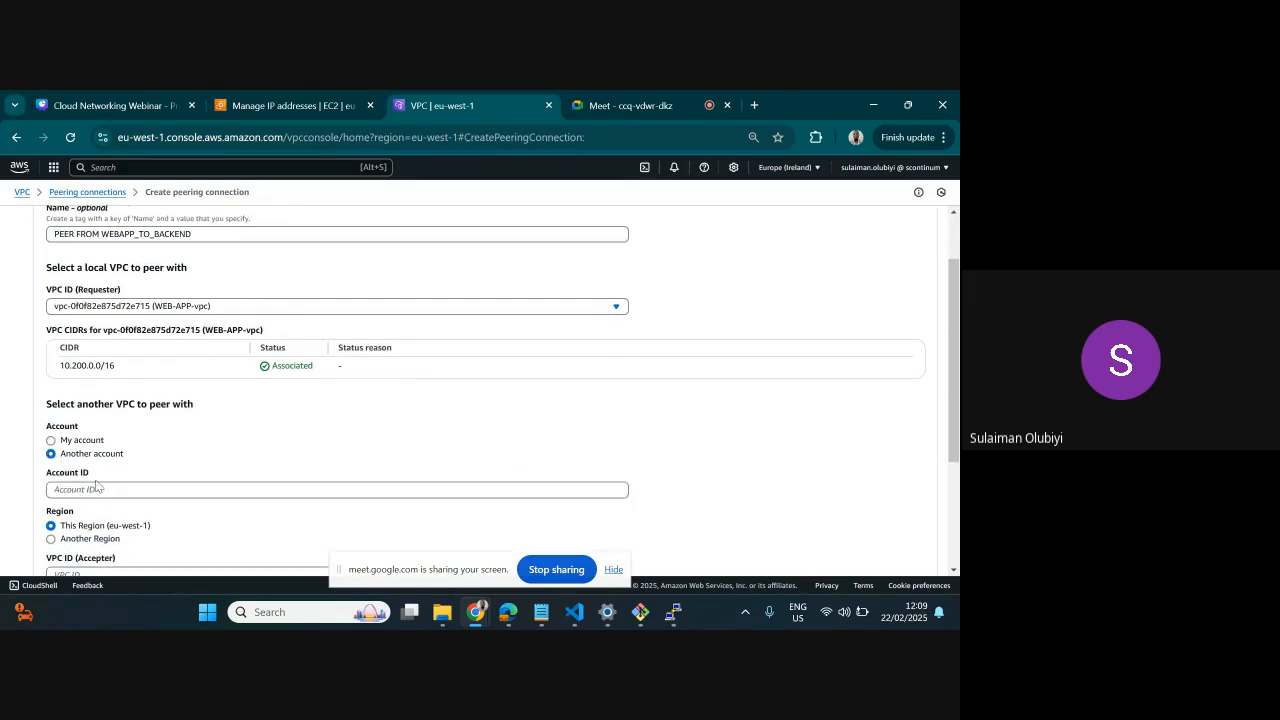
click(52, 441)
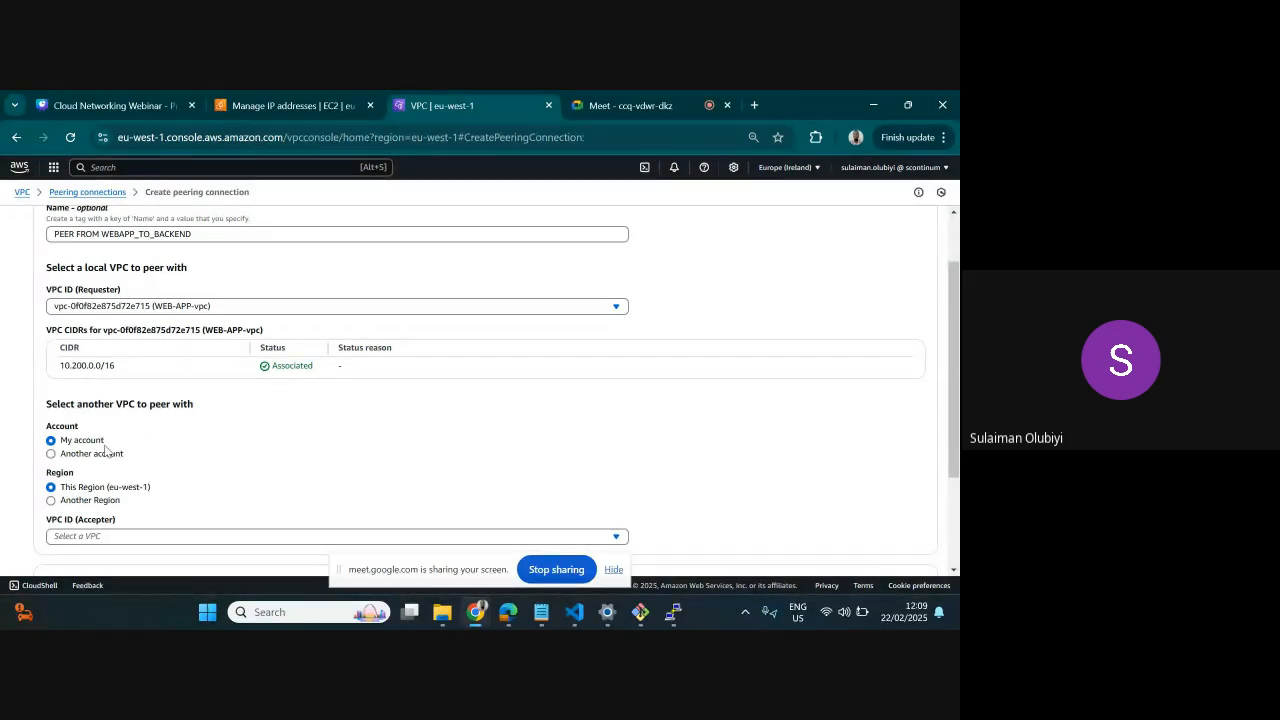
scroll(105, 450, down, 1)
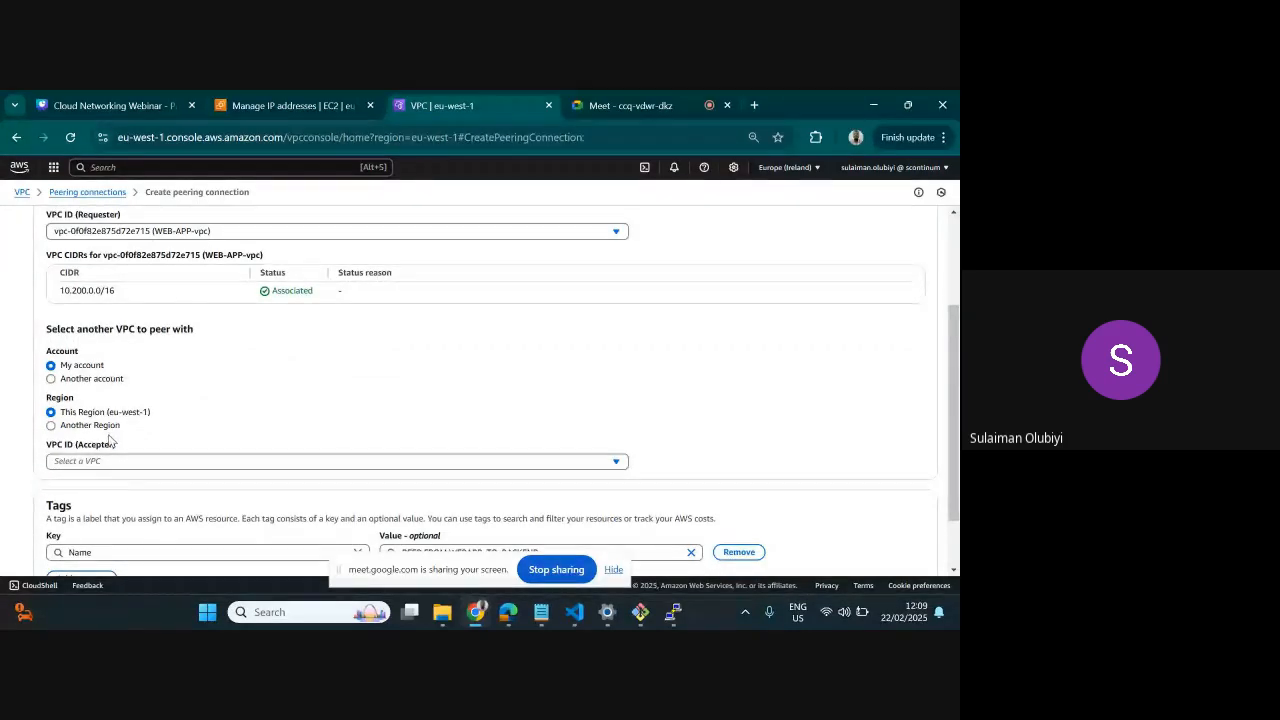
click(51, 426)
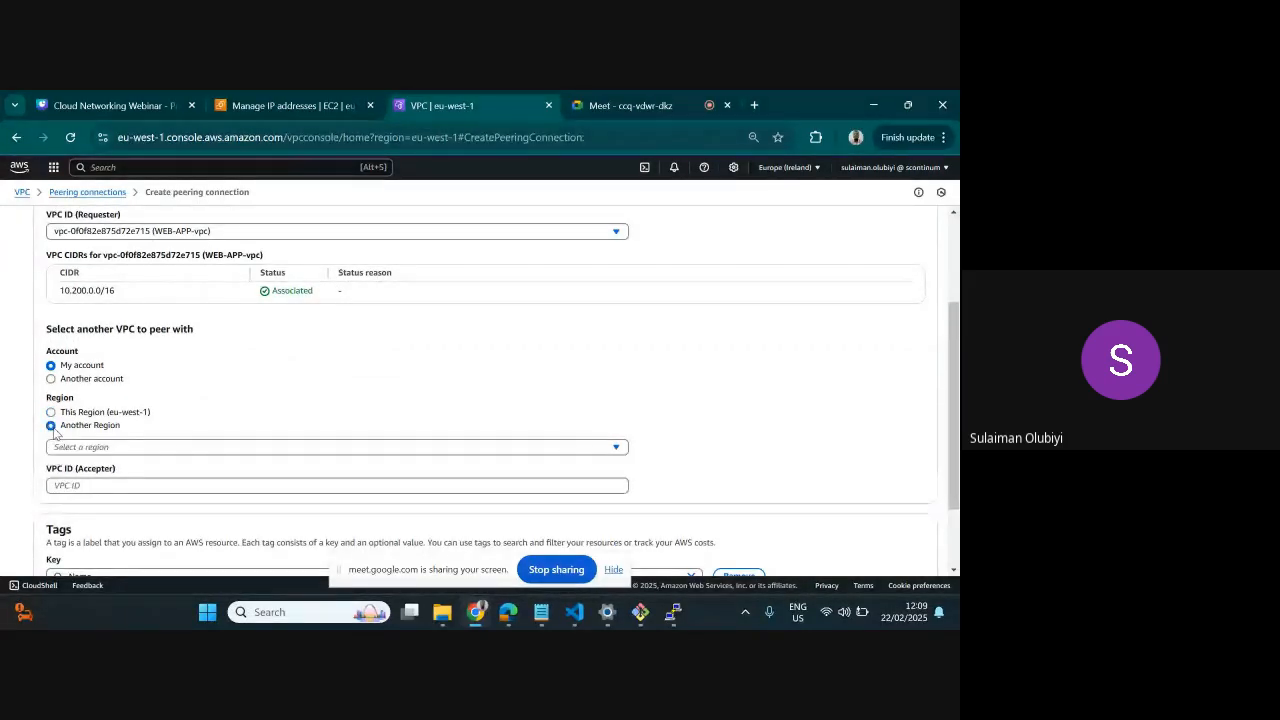
click(102, 447)
scroll(173, 327, down, 1)
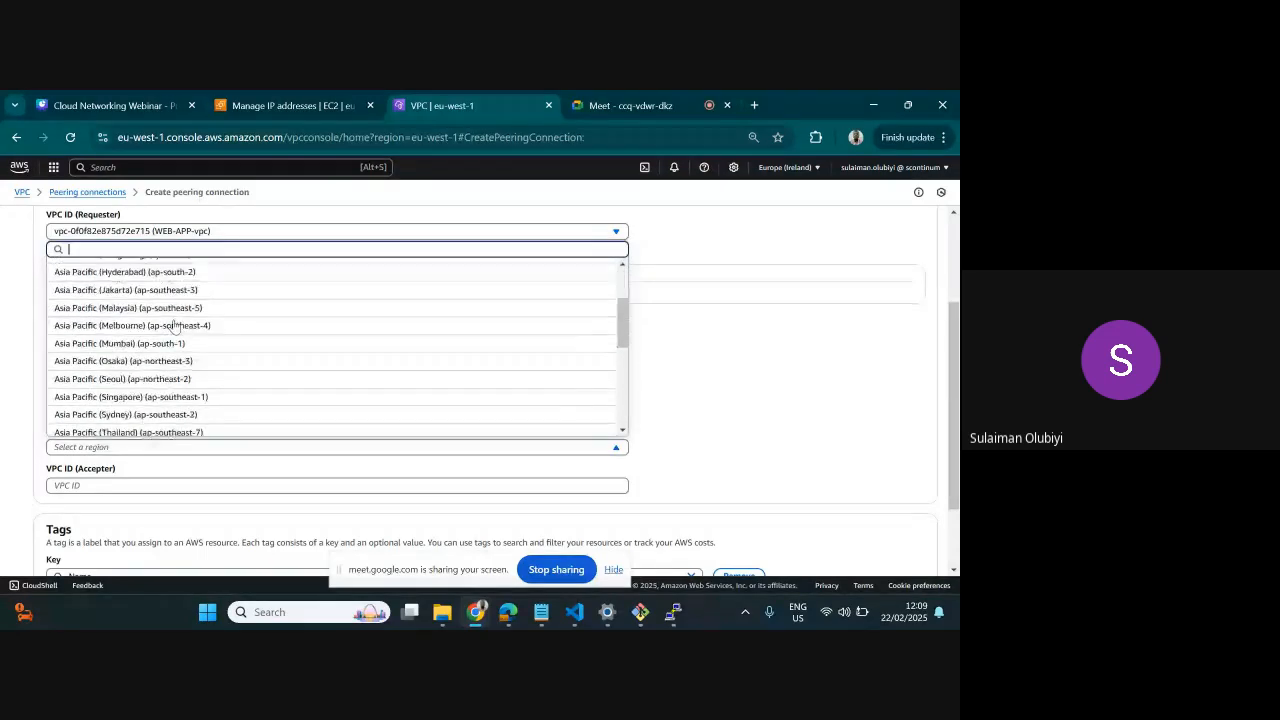
scroll(173, 327, down, 2)
scroll(150, 335, up, 3)
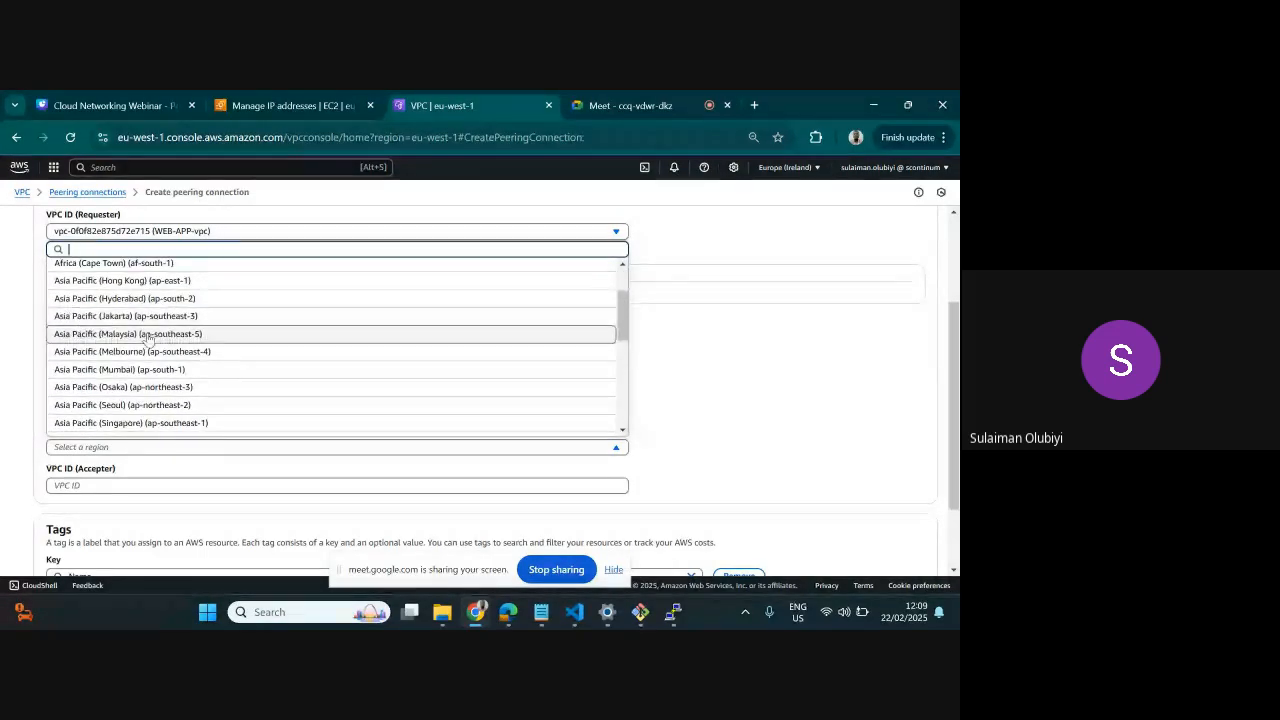
scroll(147, 338, down, 5)
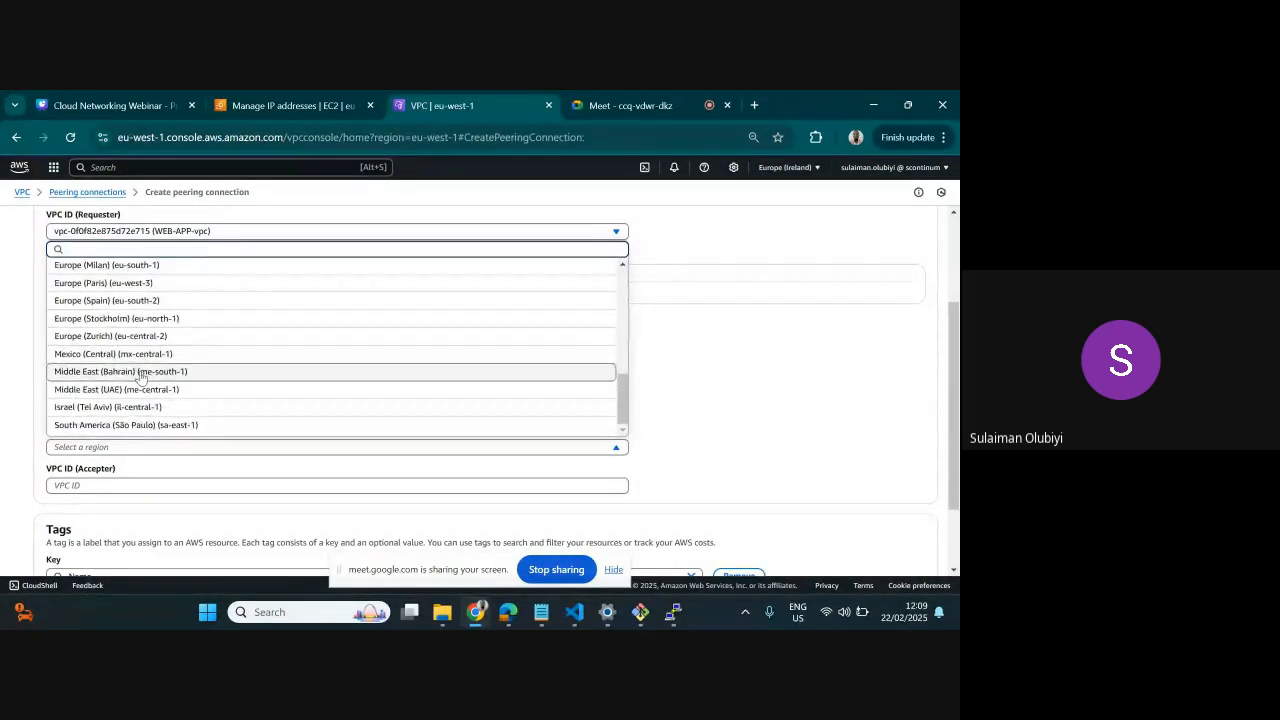
scroll(145, 385, up, 5)
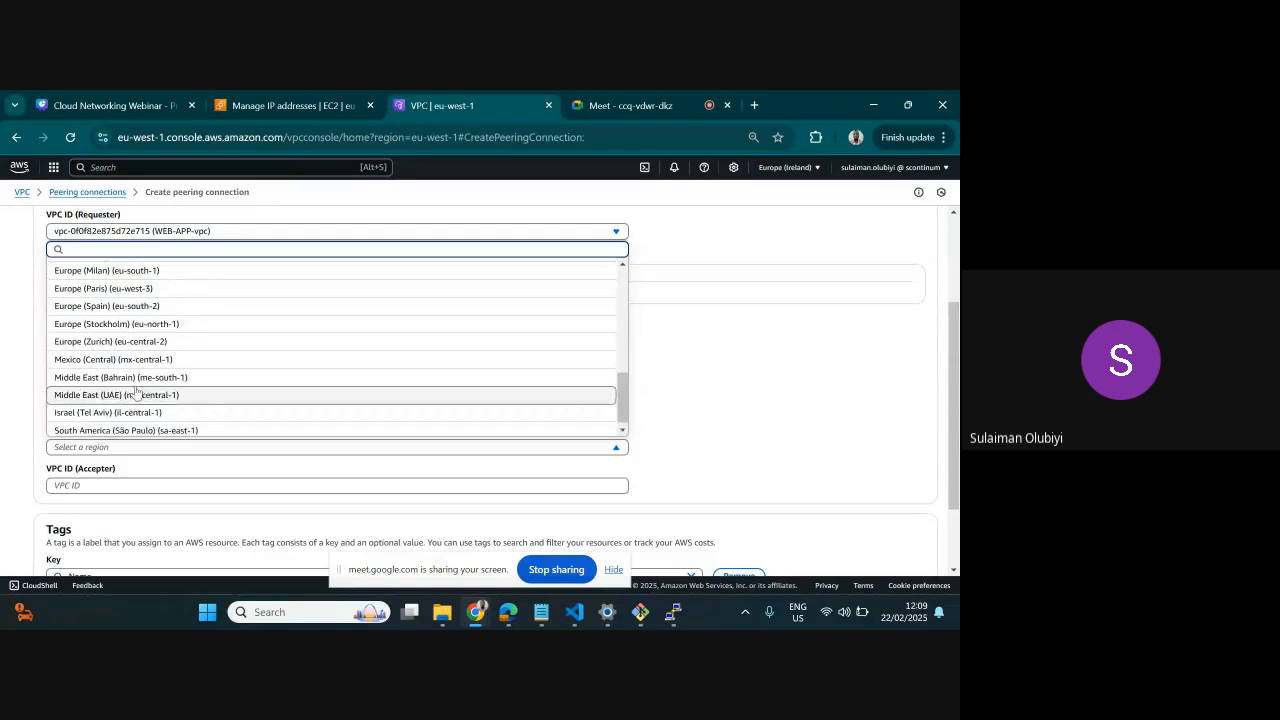
click(670, 346)
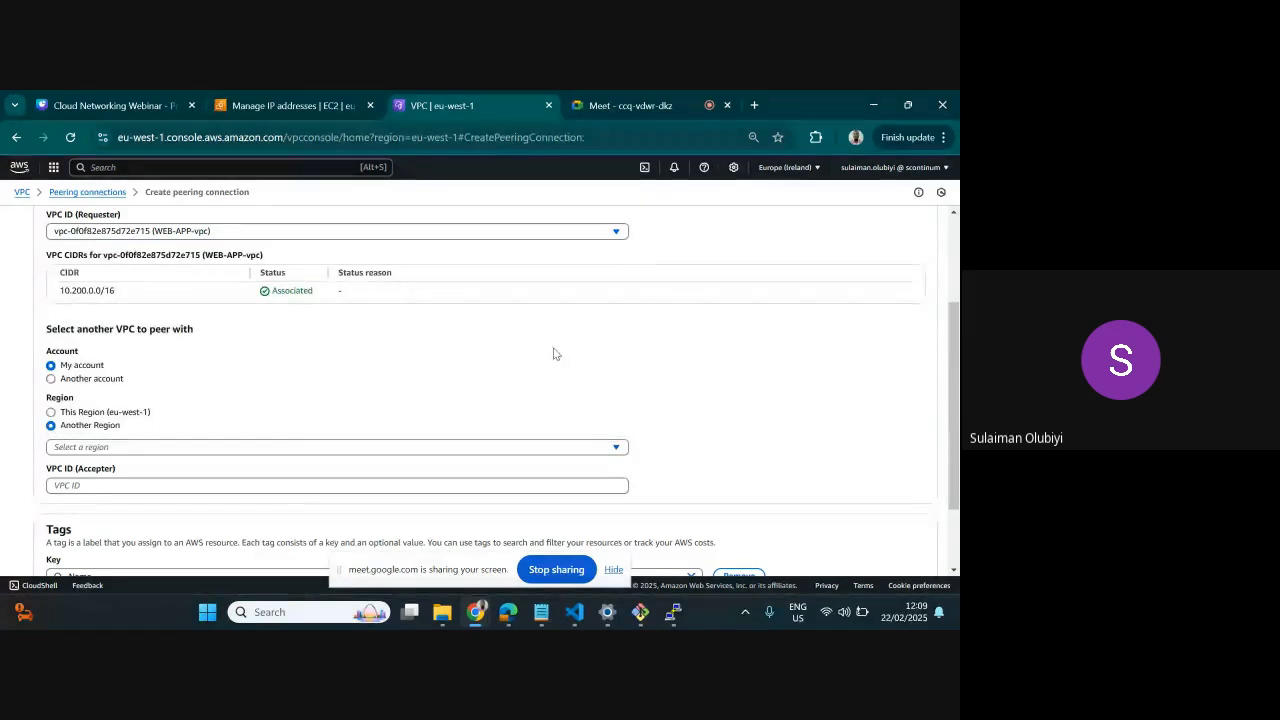
click(106, 416)
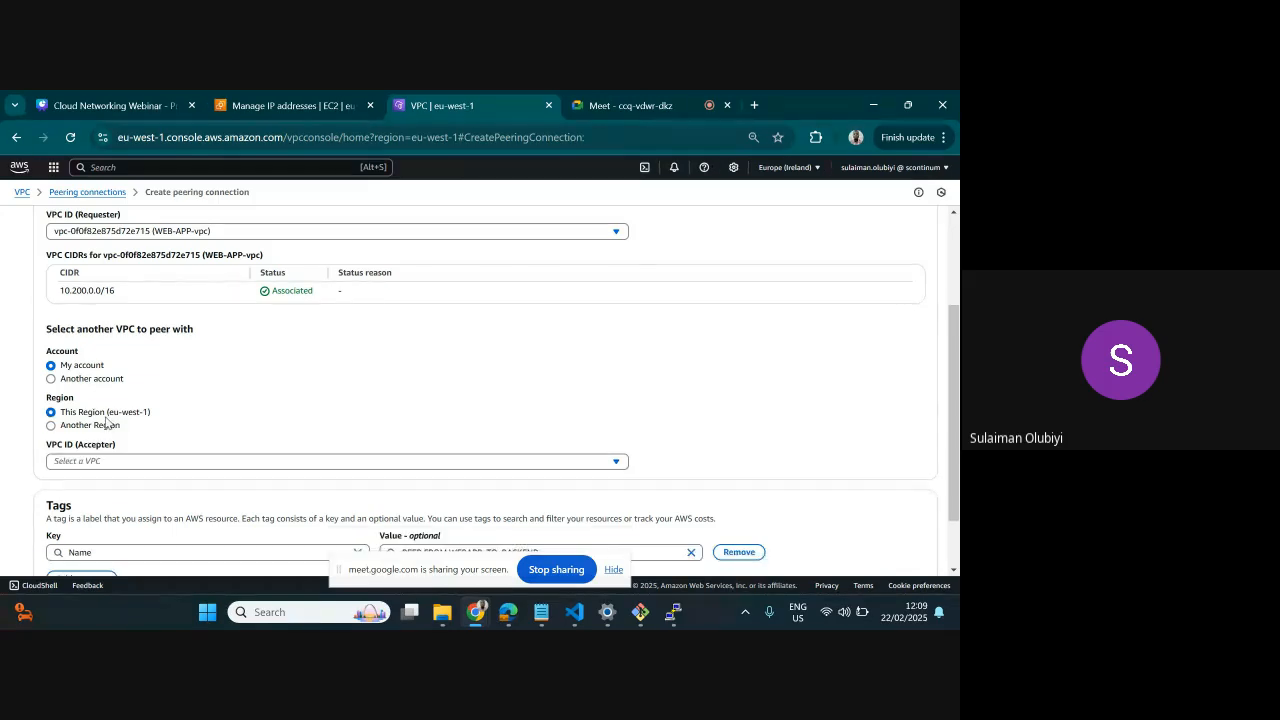
Select BACKEND-vpc as the accepter VPC and create the peering connection
click(160, 460)
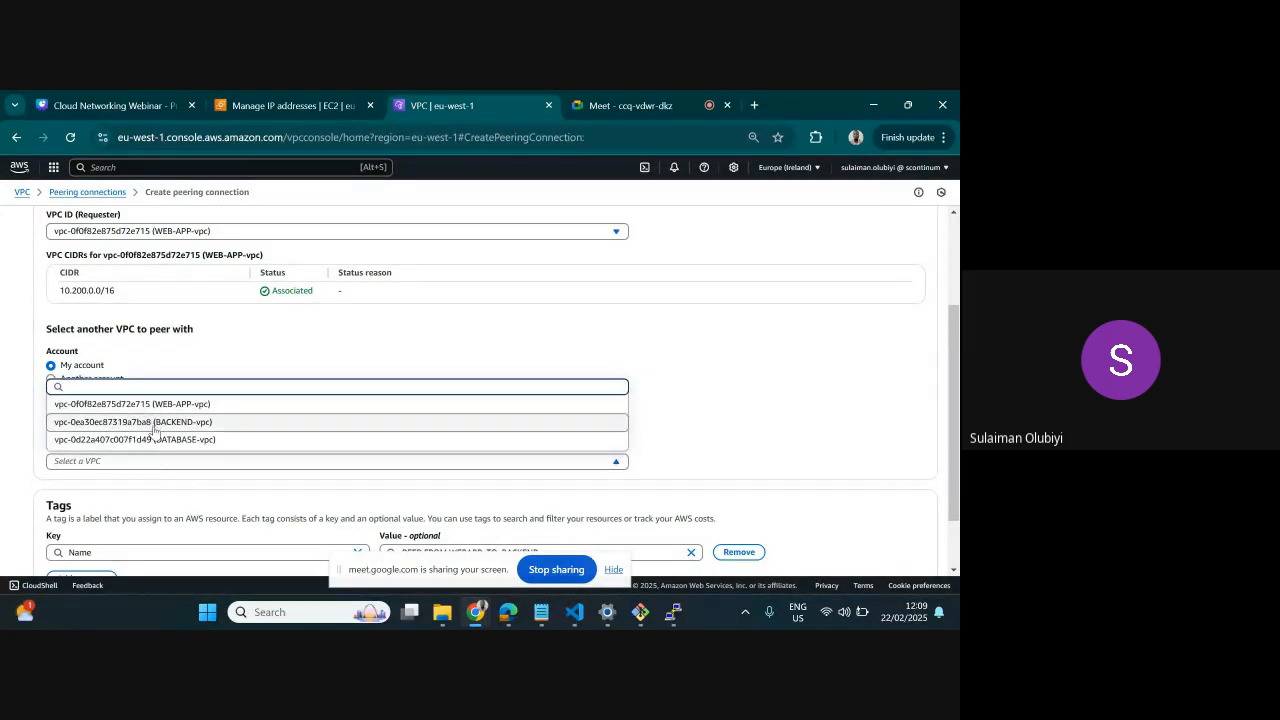
click(160, 423)
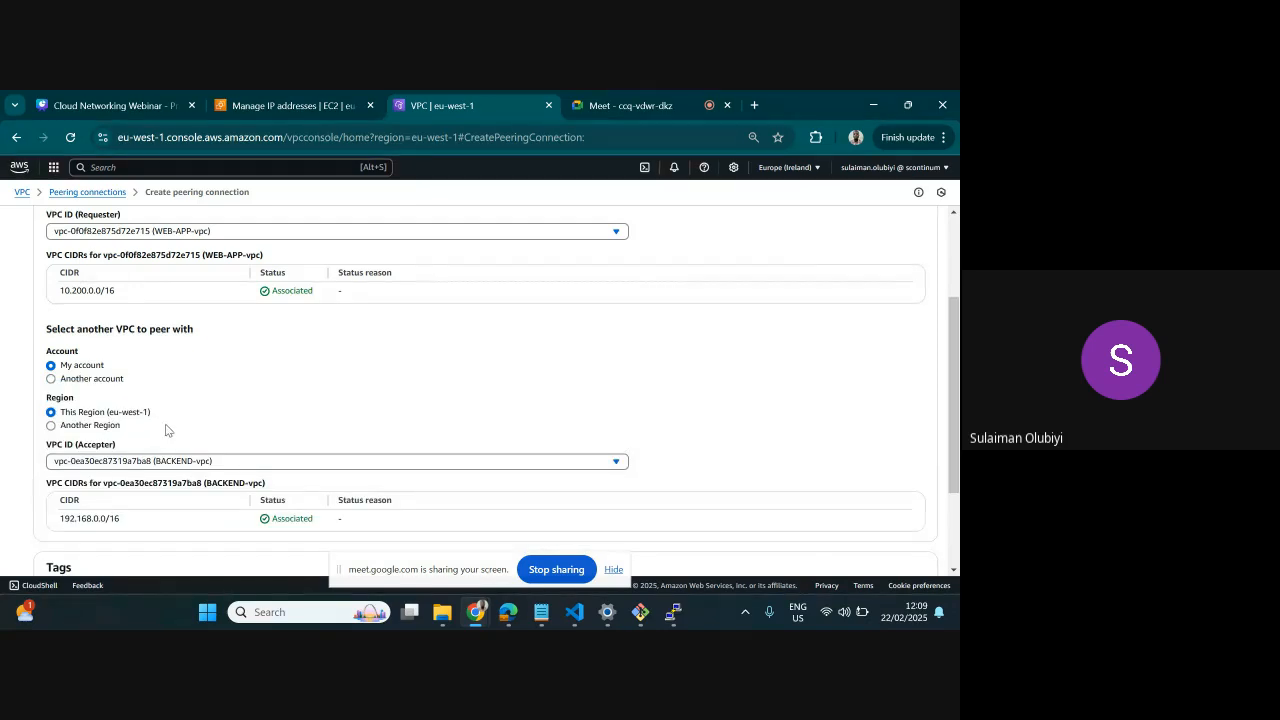
scroll(634, 405, down, 3)
click(875, 555)
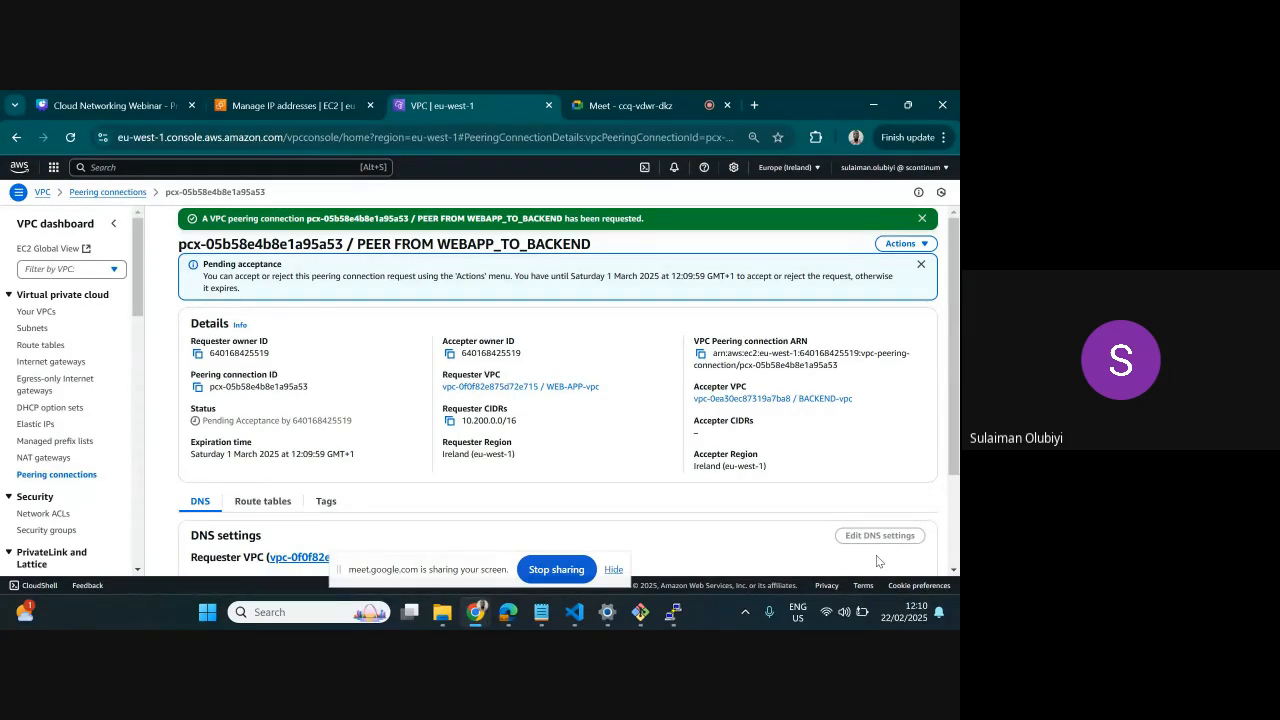
Accept the pending PEER FROM WEBAPP_TO_BACKEND request from the list of peering connections
scroll(369, 396, down, 2)
scroll(369, 396, down, 1)
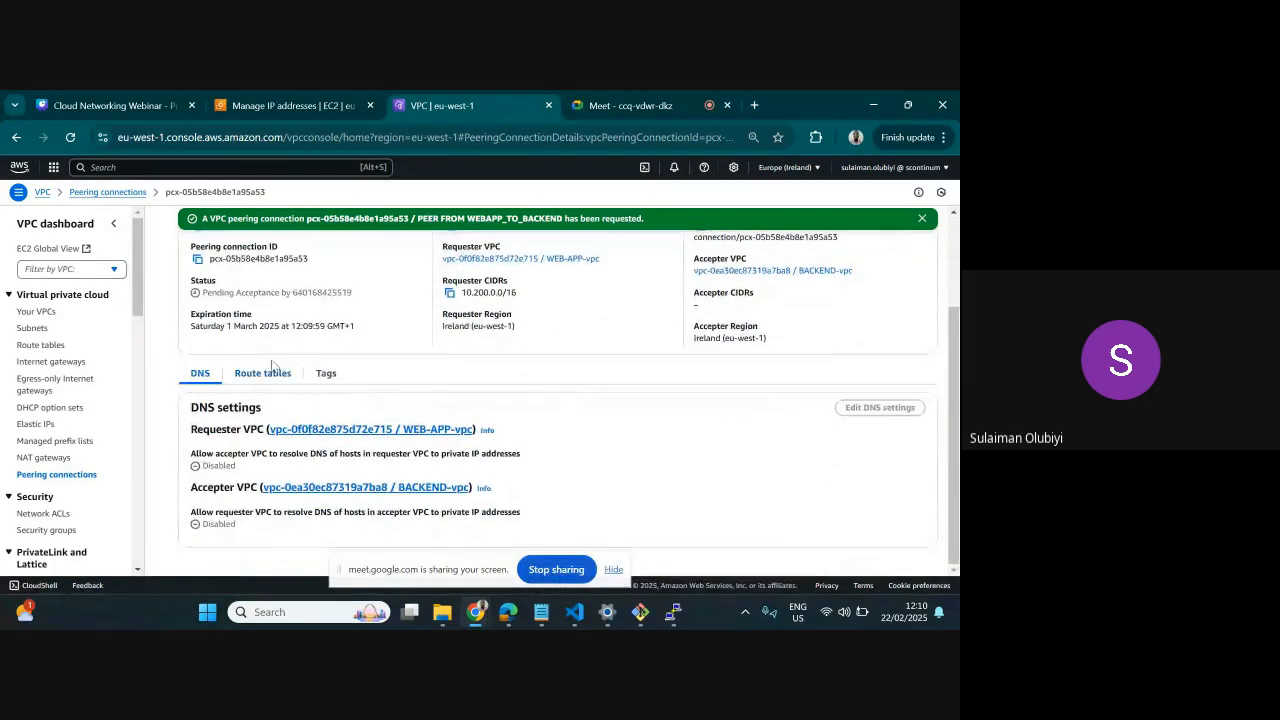
click(31, 477)
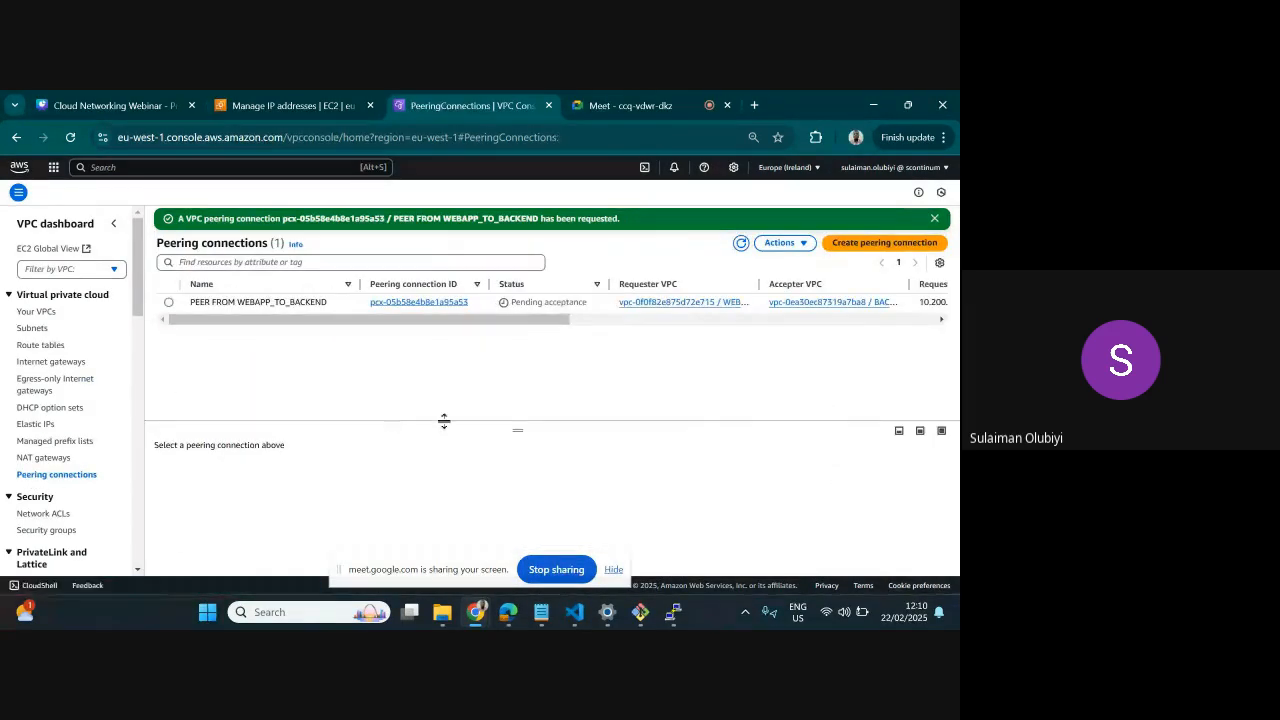
click(169, 303)
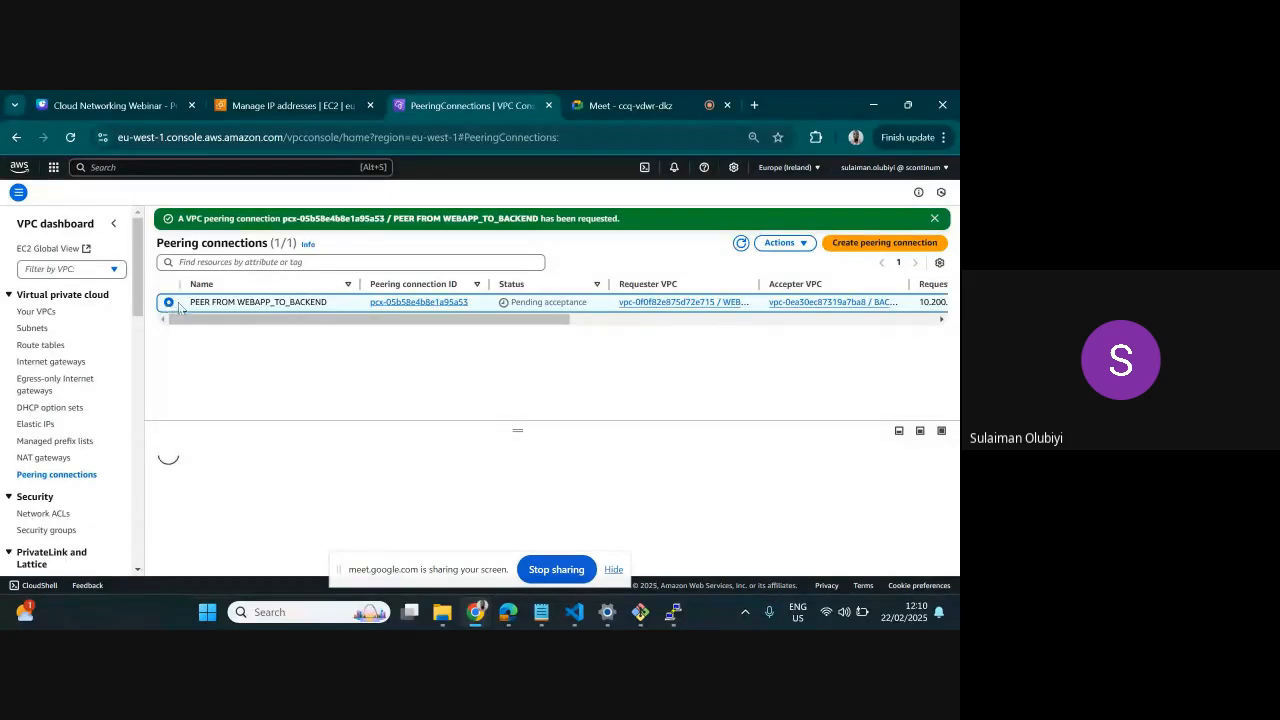
click(779, 243)
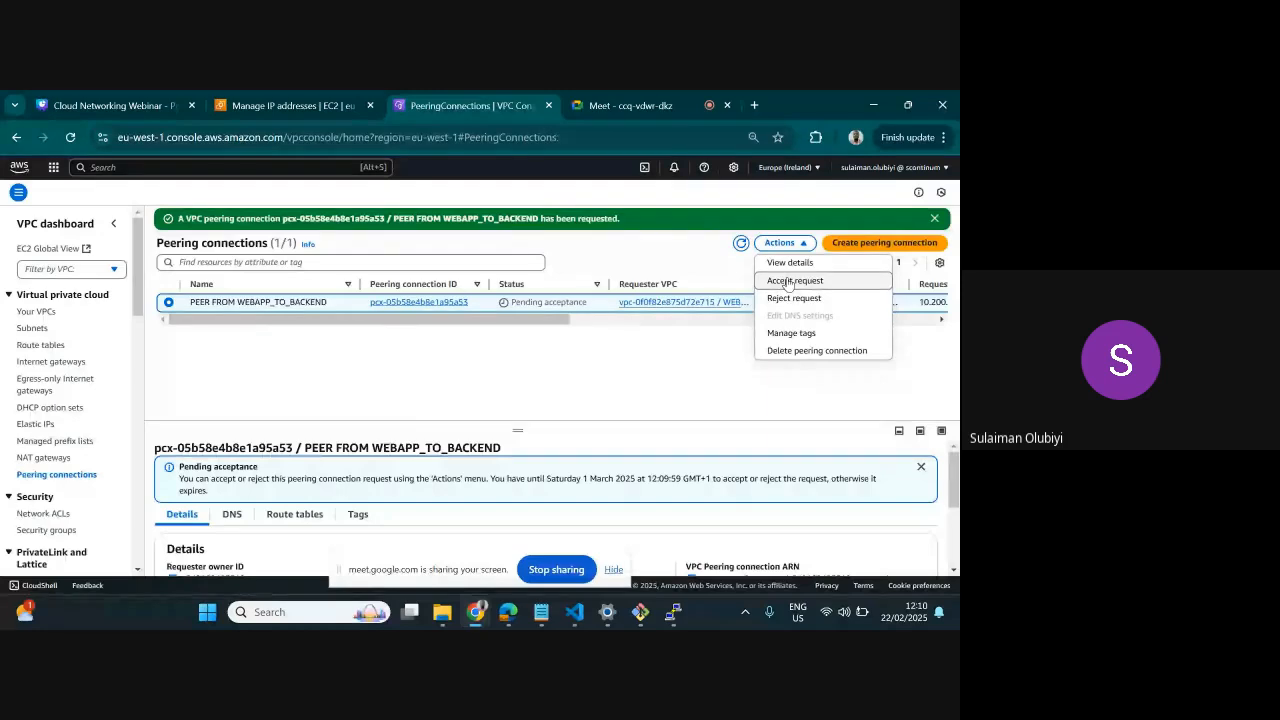
click(790, 282)
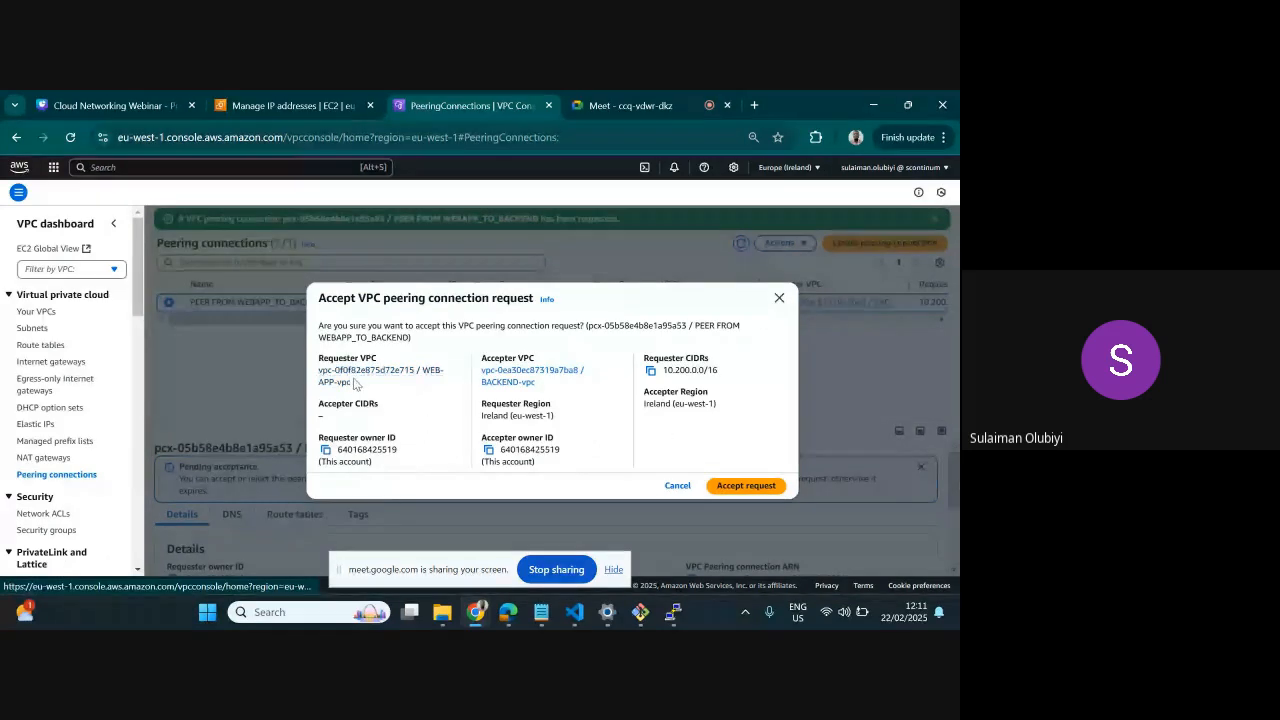
click(736, 488)
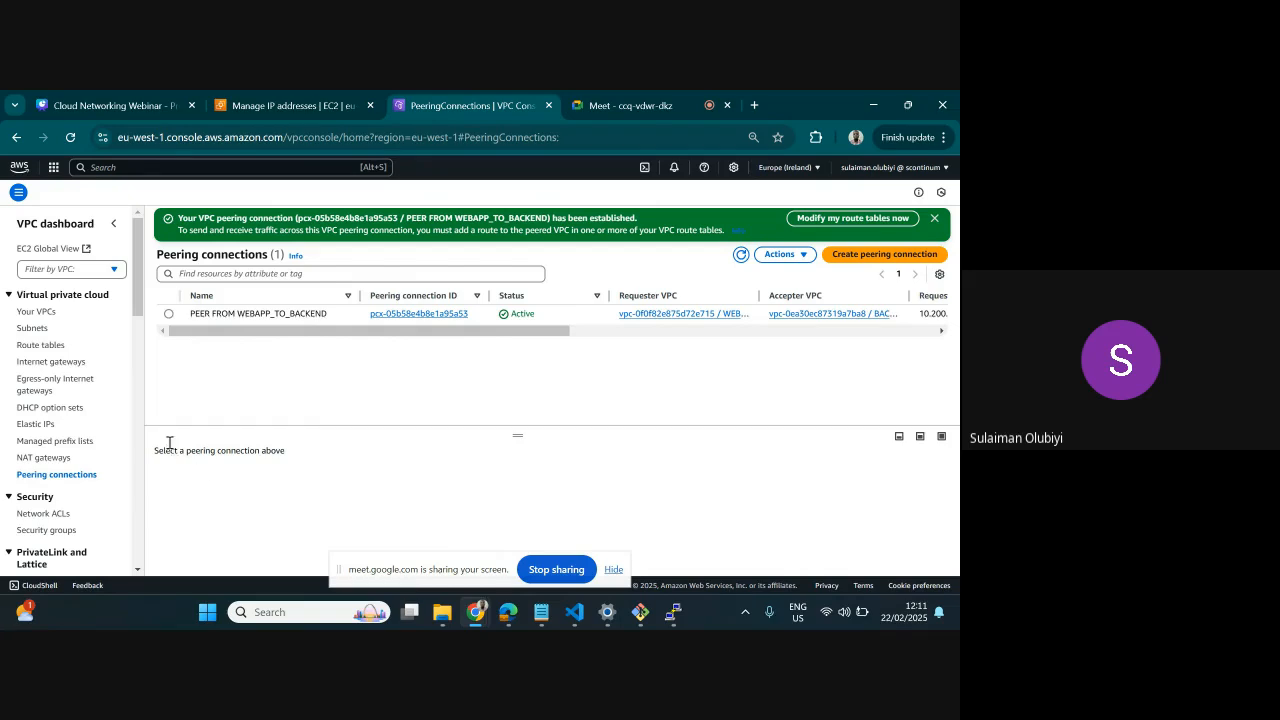
Open the routes of the WEB-APP-PUBLIC-RT route table for editing
scroll(85, 390, down, 1)
scroll(85, 390, down, 1)
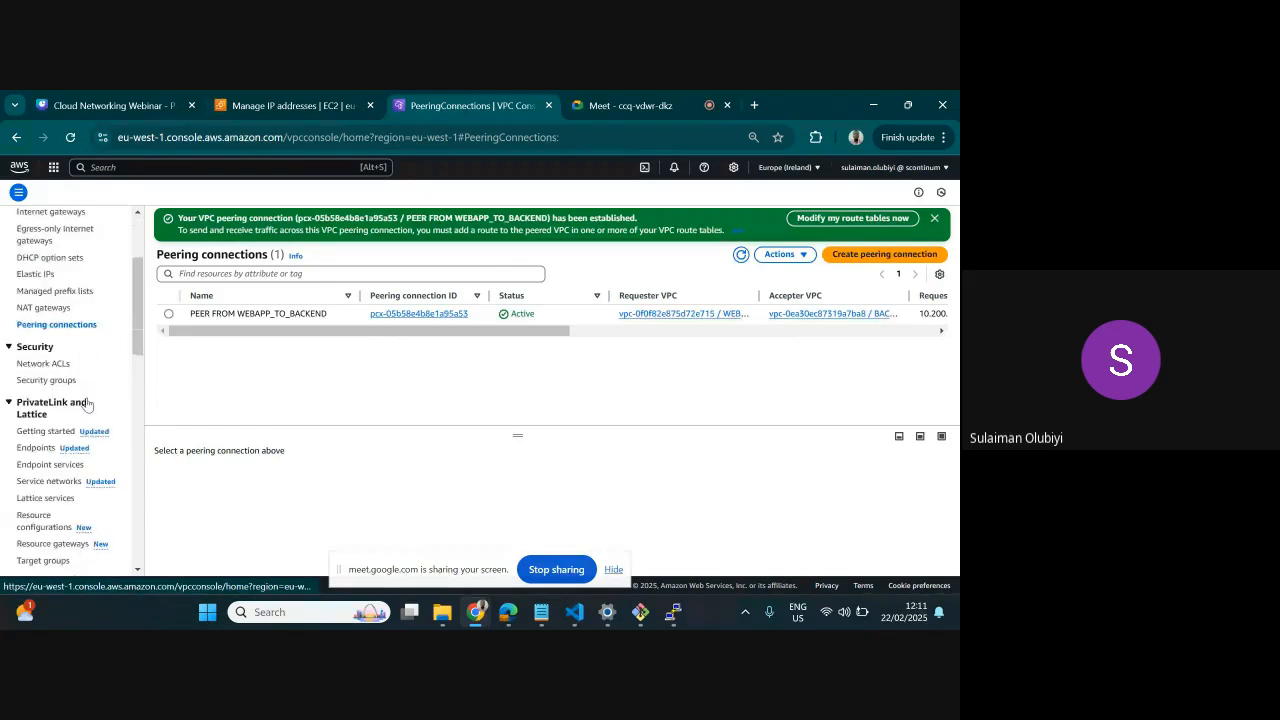
scroll(85, 395, up, 3)
click(36, 346)
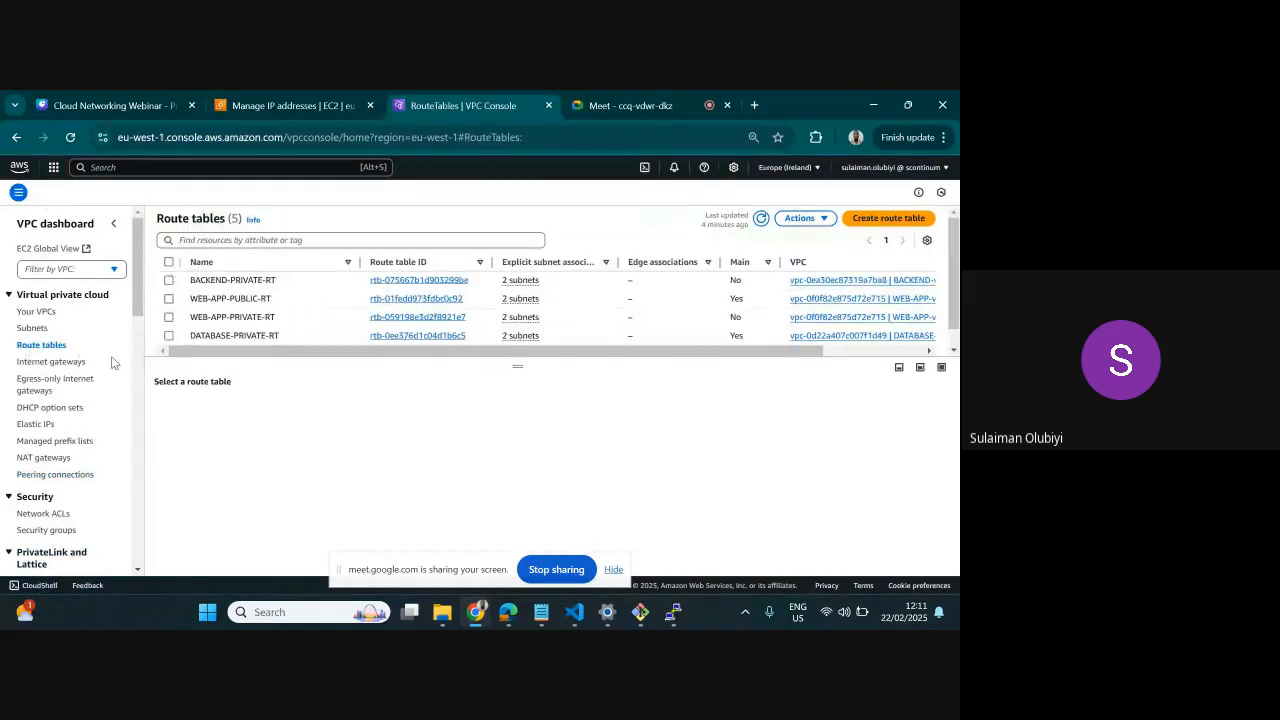
click(168, 300)
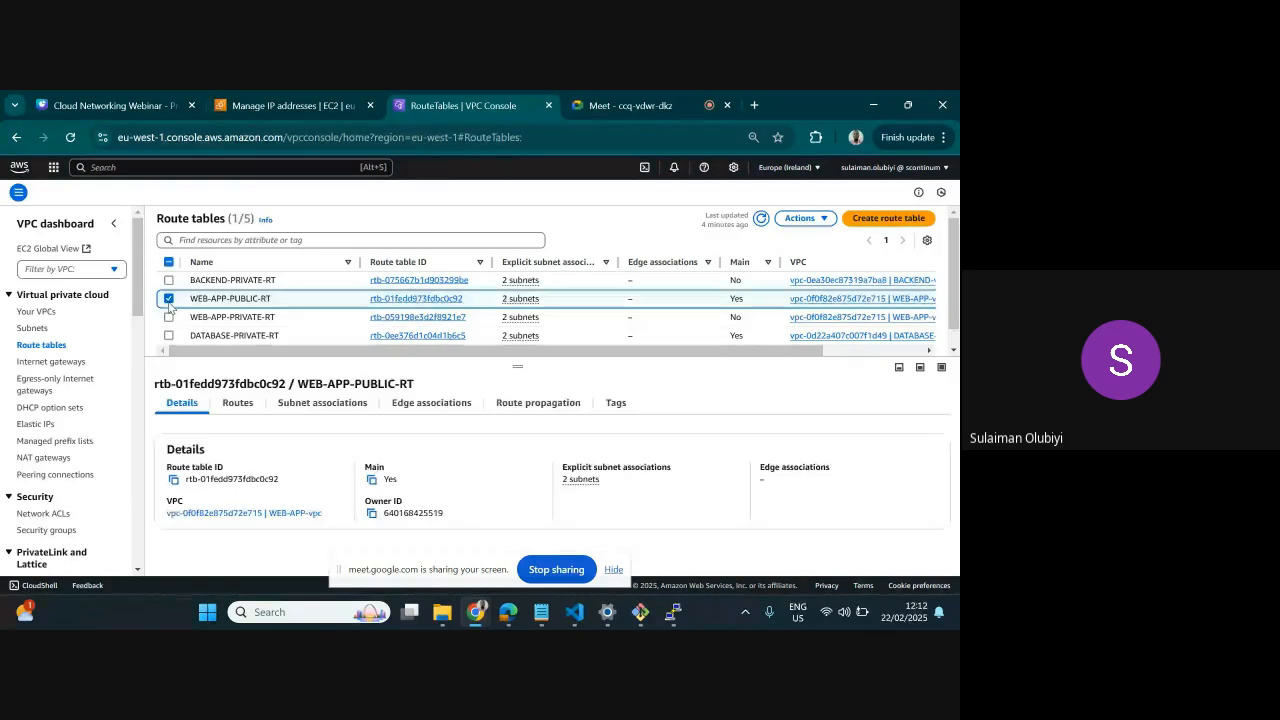
click(242, 402)
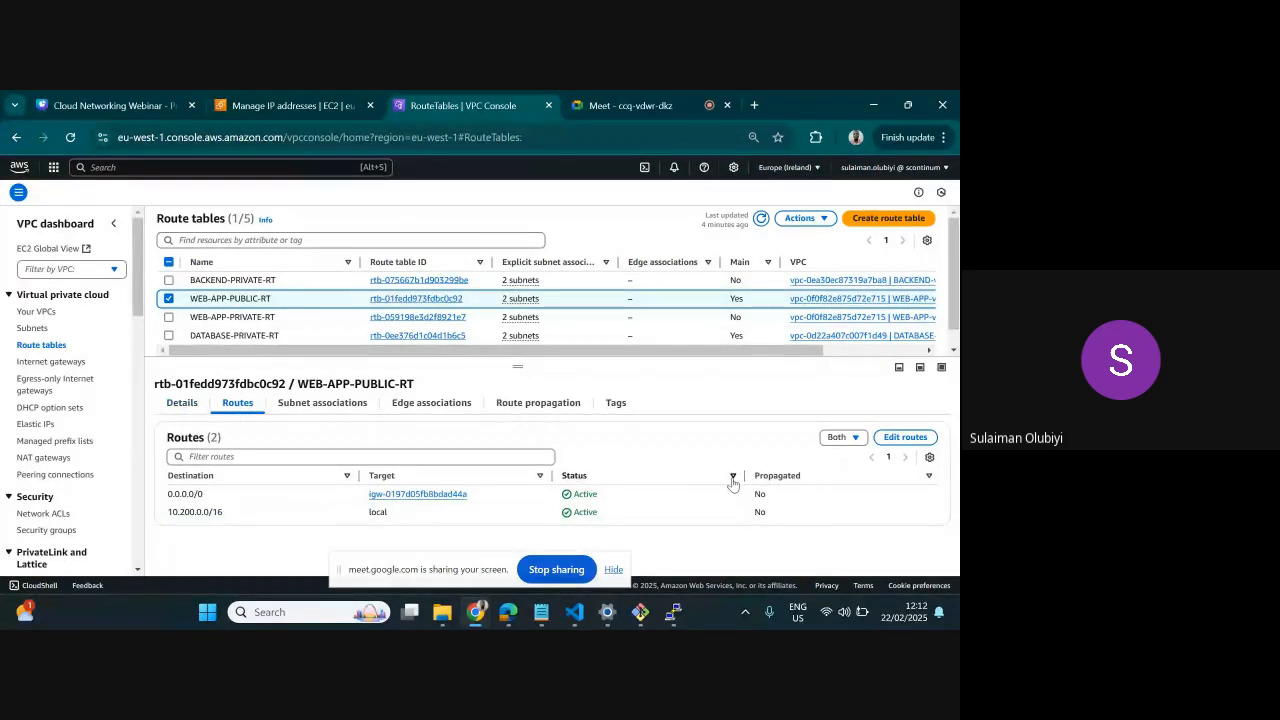
click(902, 437)
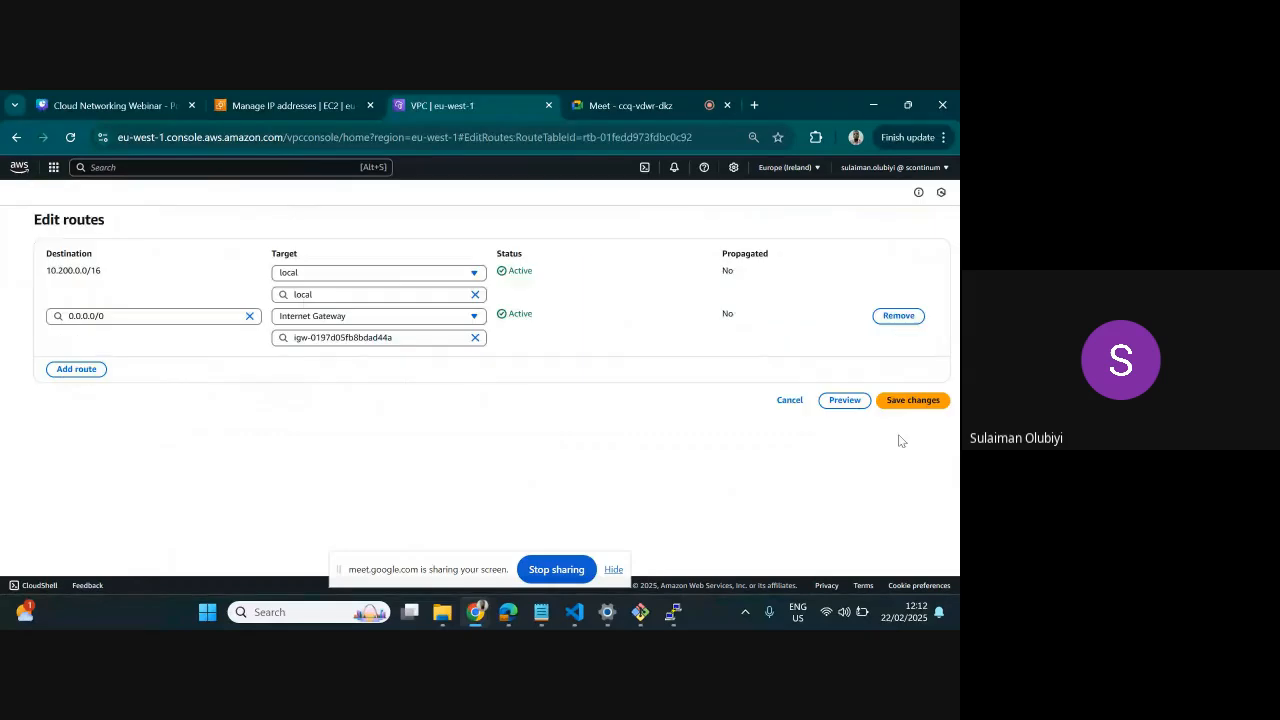
Add a route to WEB-APP-PUBLIC-RT with the destination 192.168.0.0/16
click(76, 369)
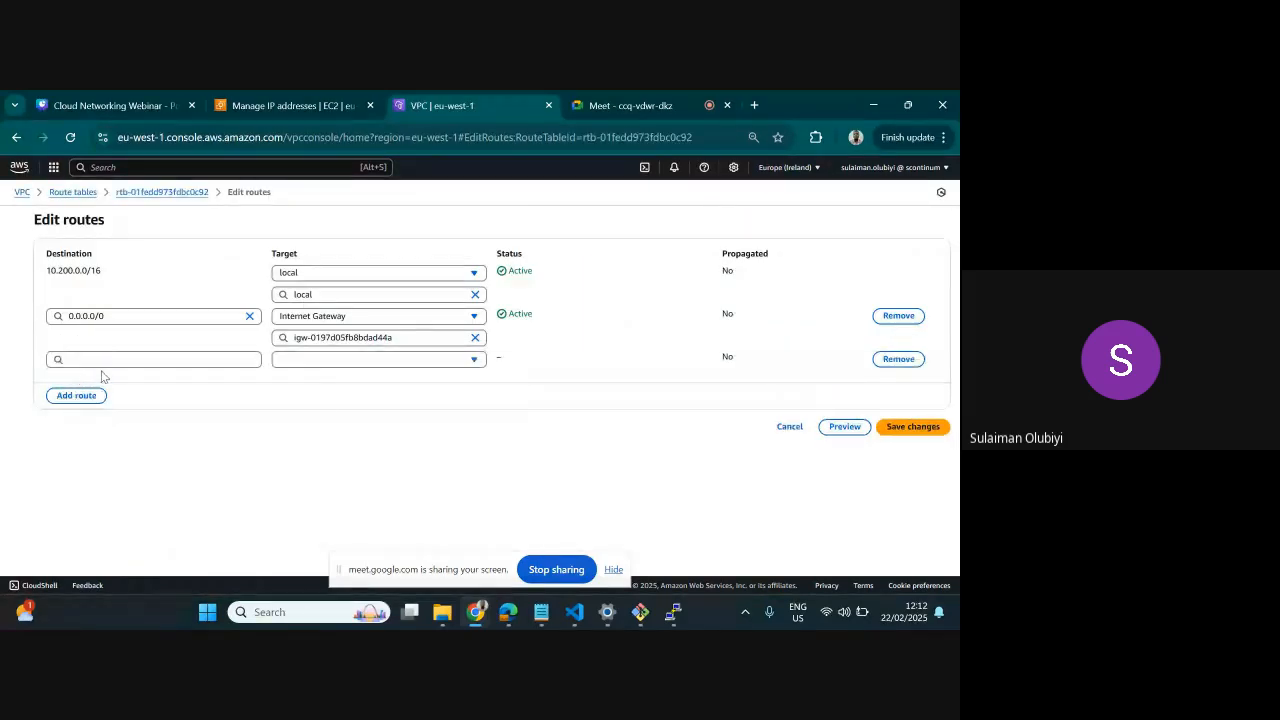
click(109, 358)
text(1)
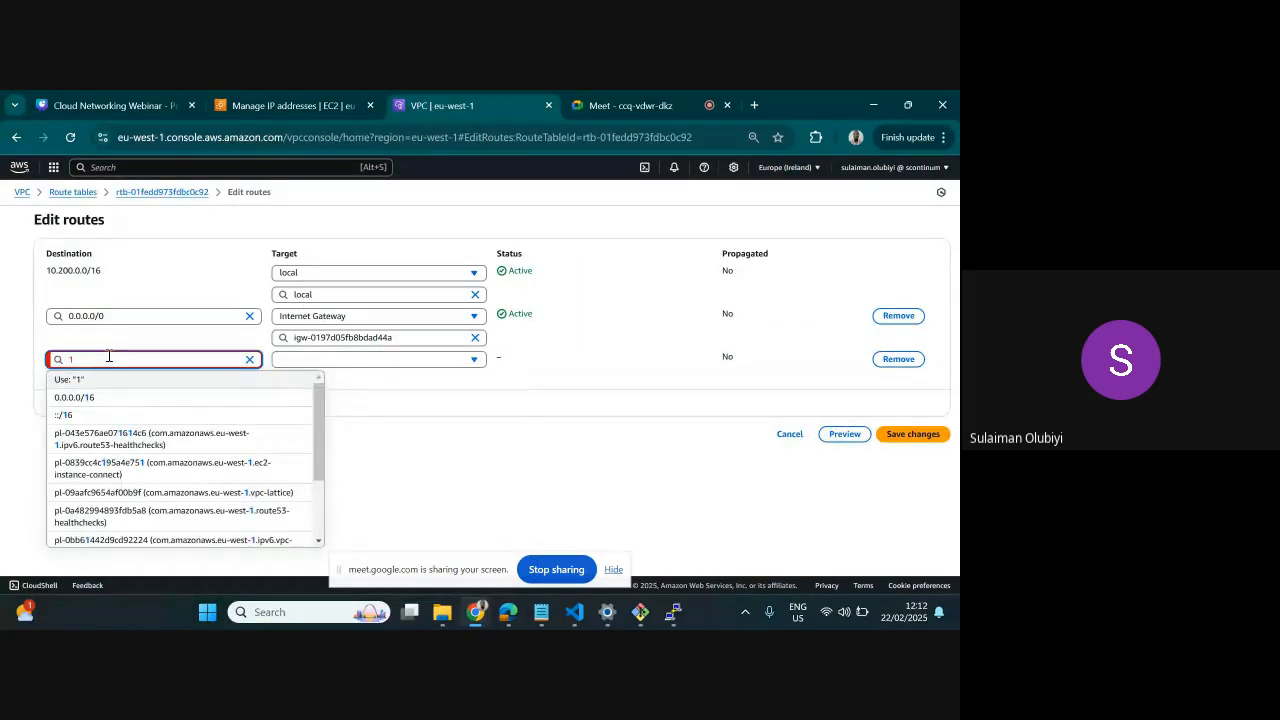
text(92/16)
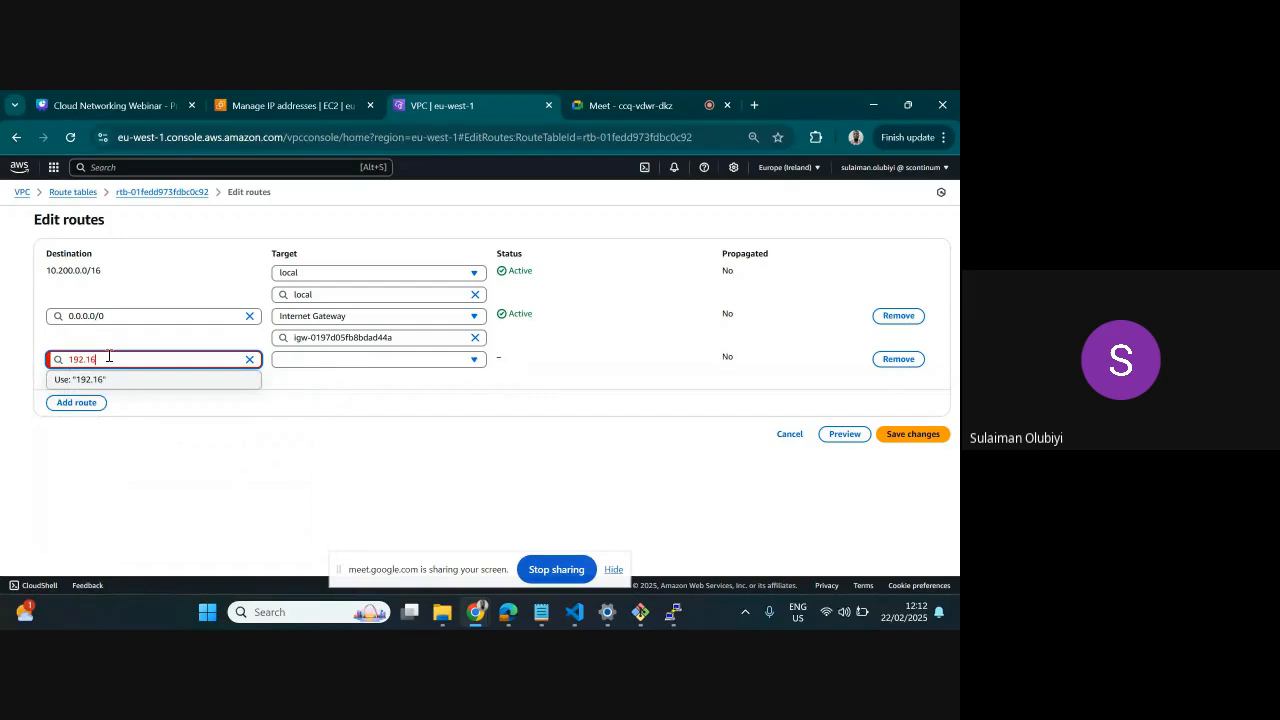
text(8.0/16)
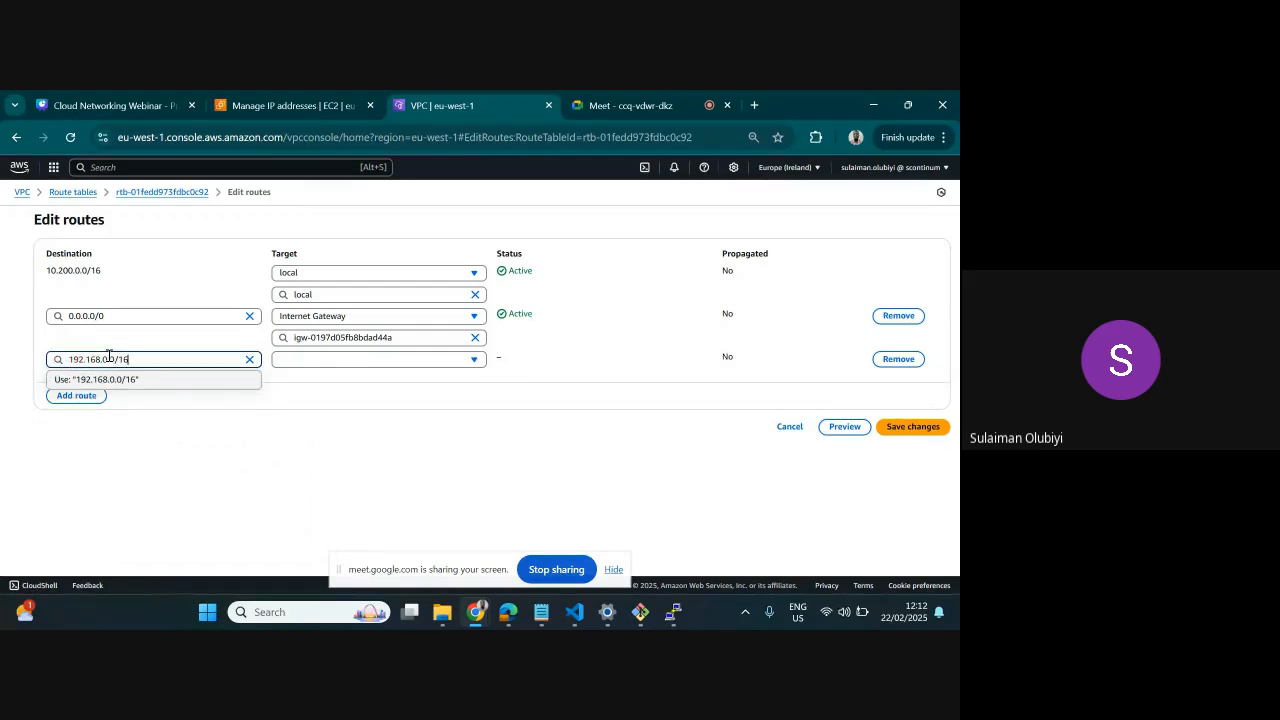
click(116, 384)
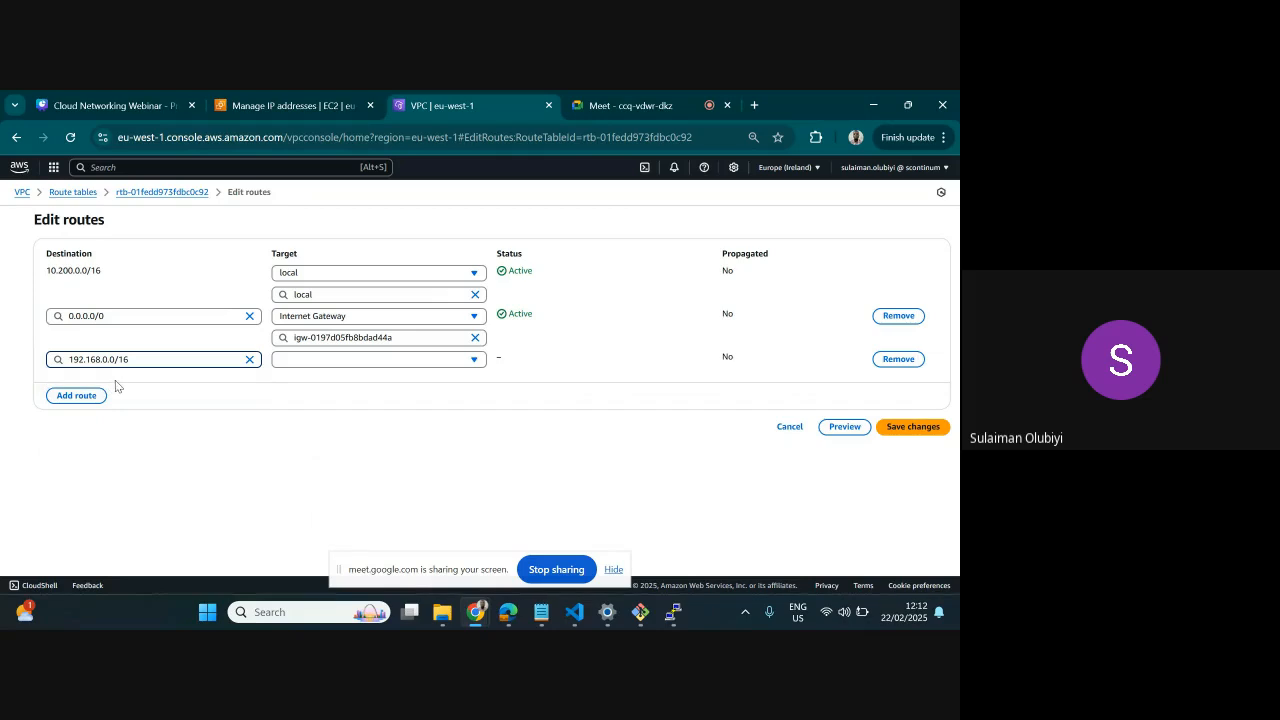
Target the new 192.168.0.0/16 route at the PEER FROM WEBAPP_TO_BACKEND peering connection and save the route changes
click(376, 362)
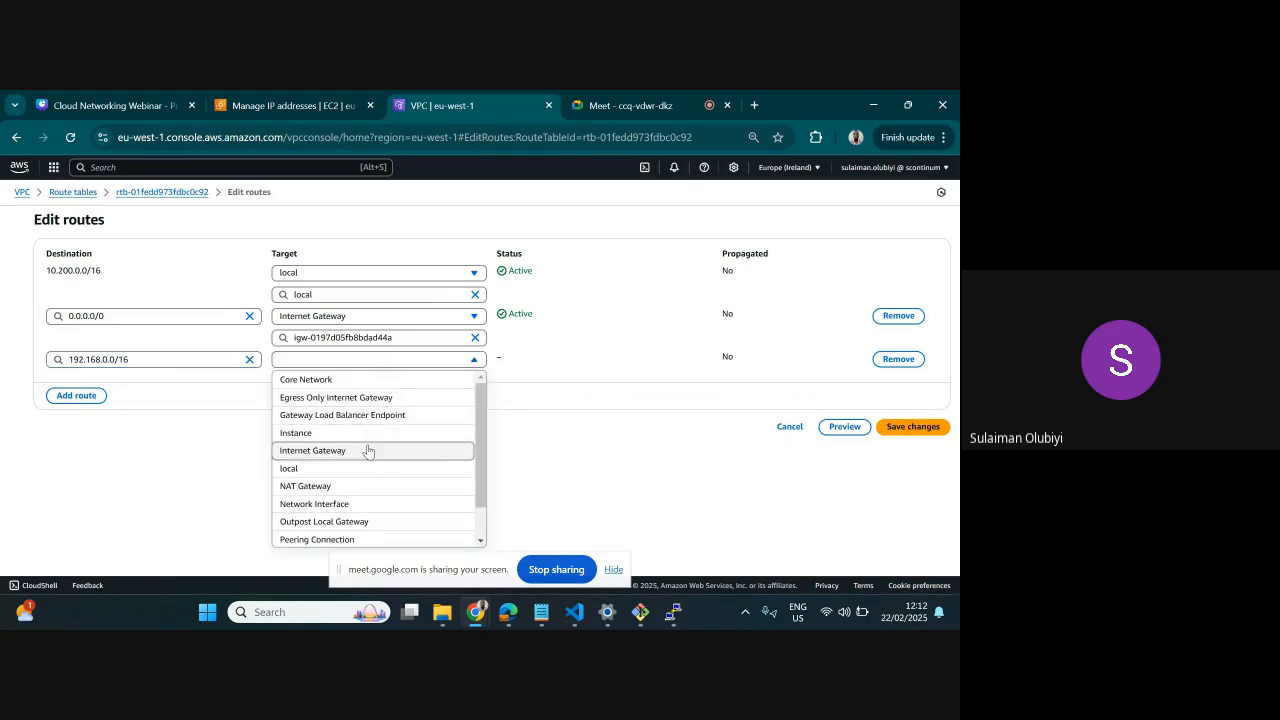
scroll(367, 450, down, 1)
click(362, 502)
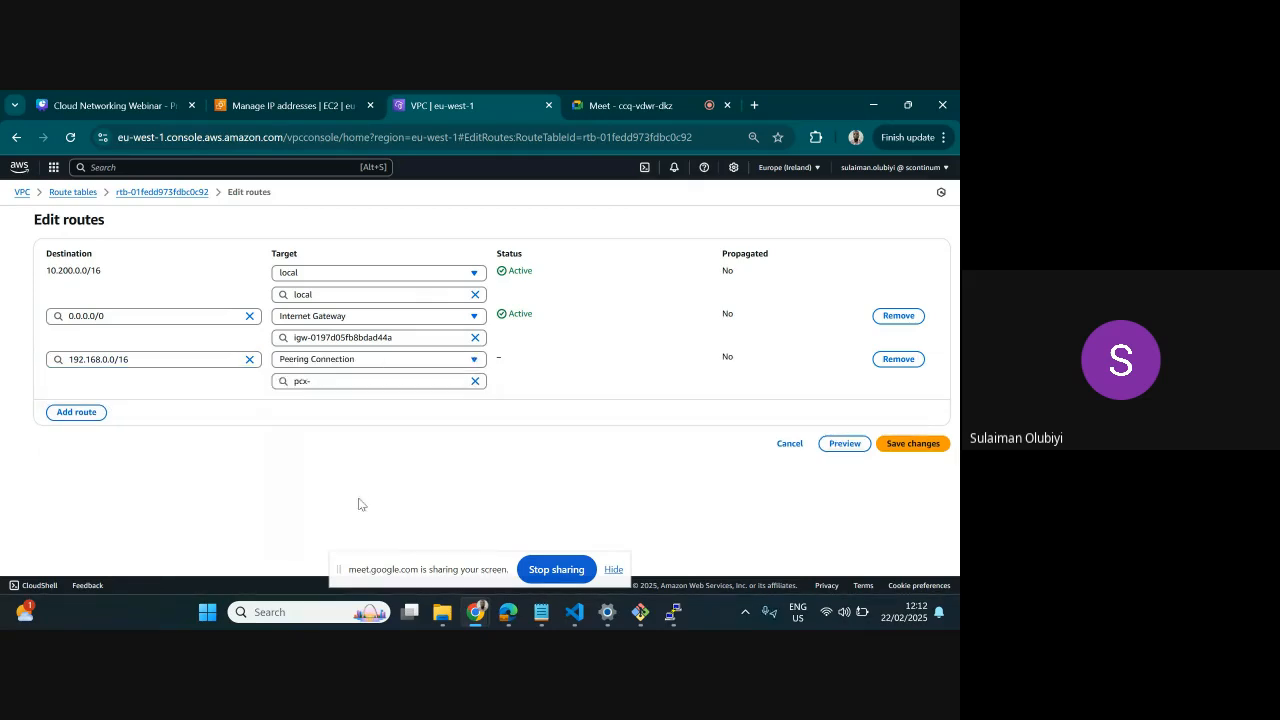
click(346, 381)
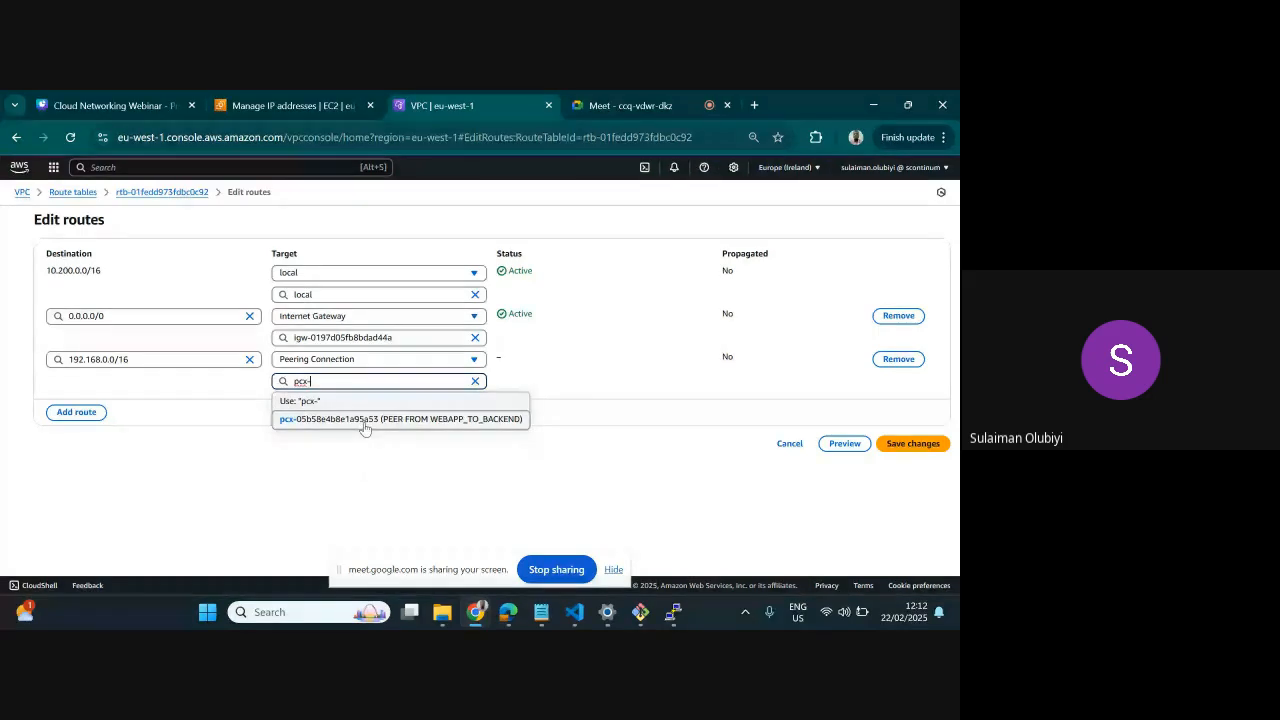
click(363, 421)
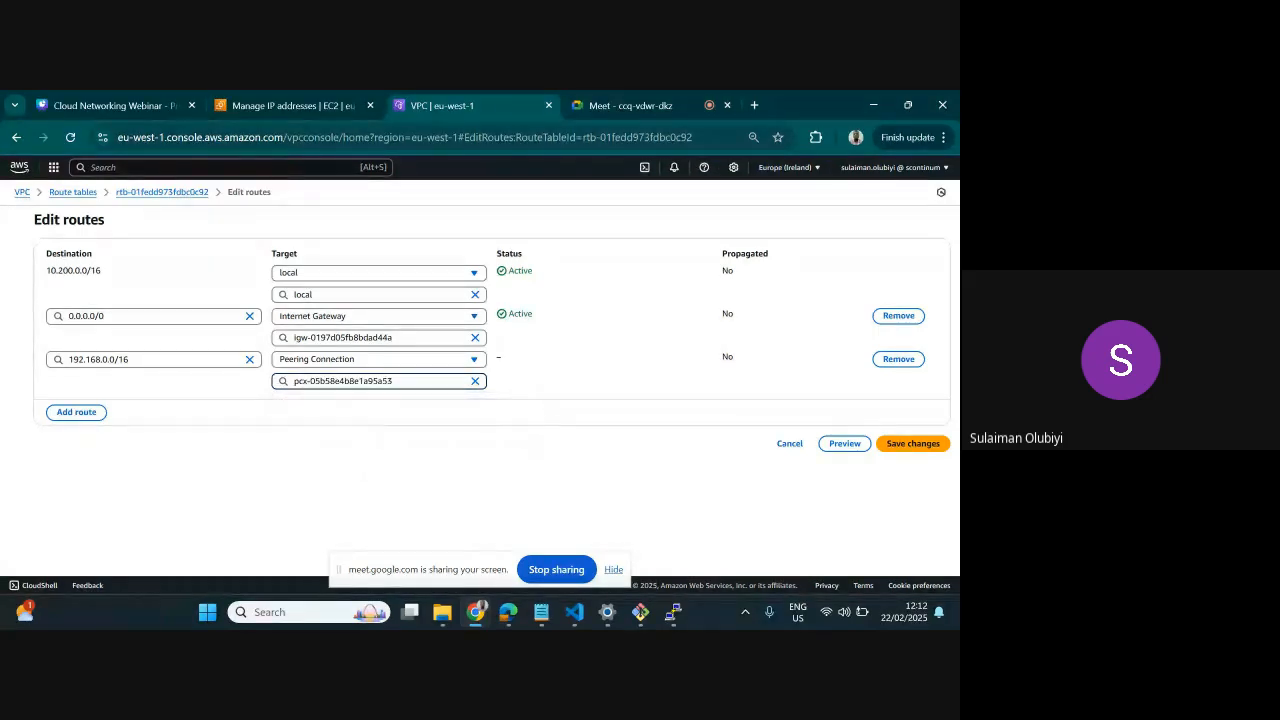
click(925, 447)
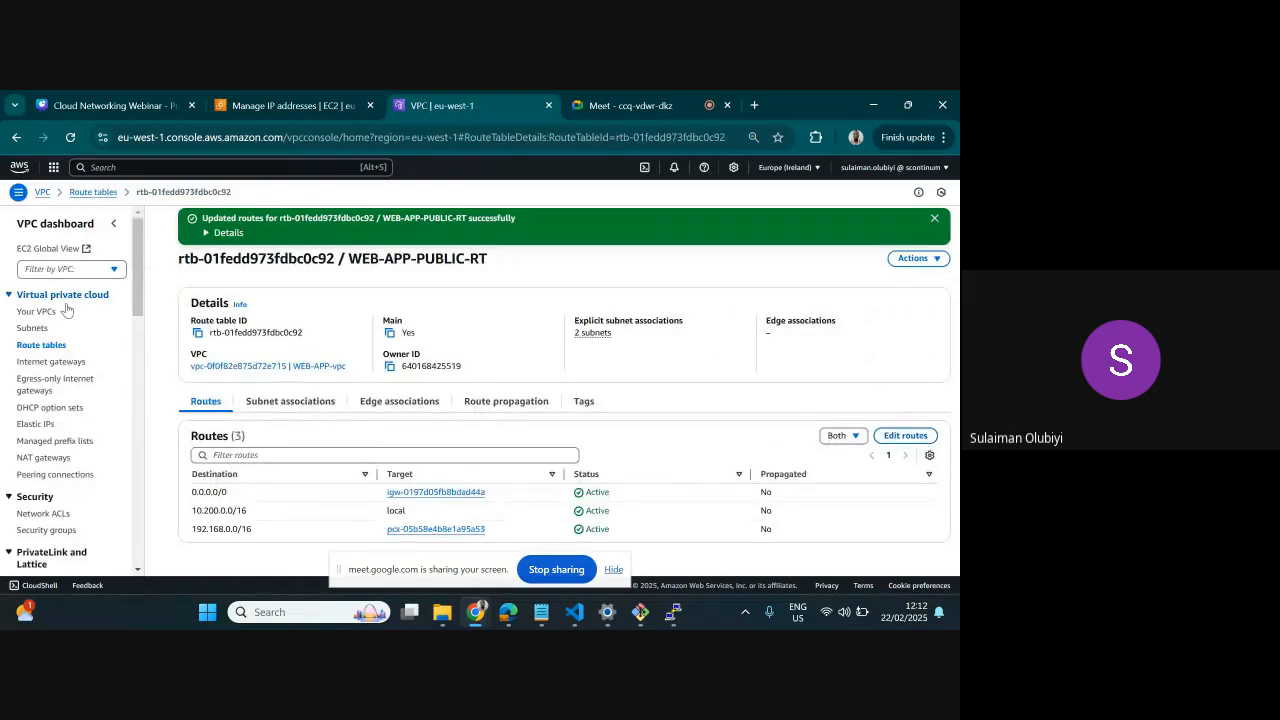
Open the routes of the WEB-APP-PRIVATE-RT route table for editing
click(42, 346)
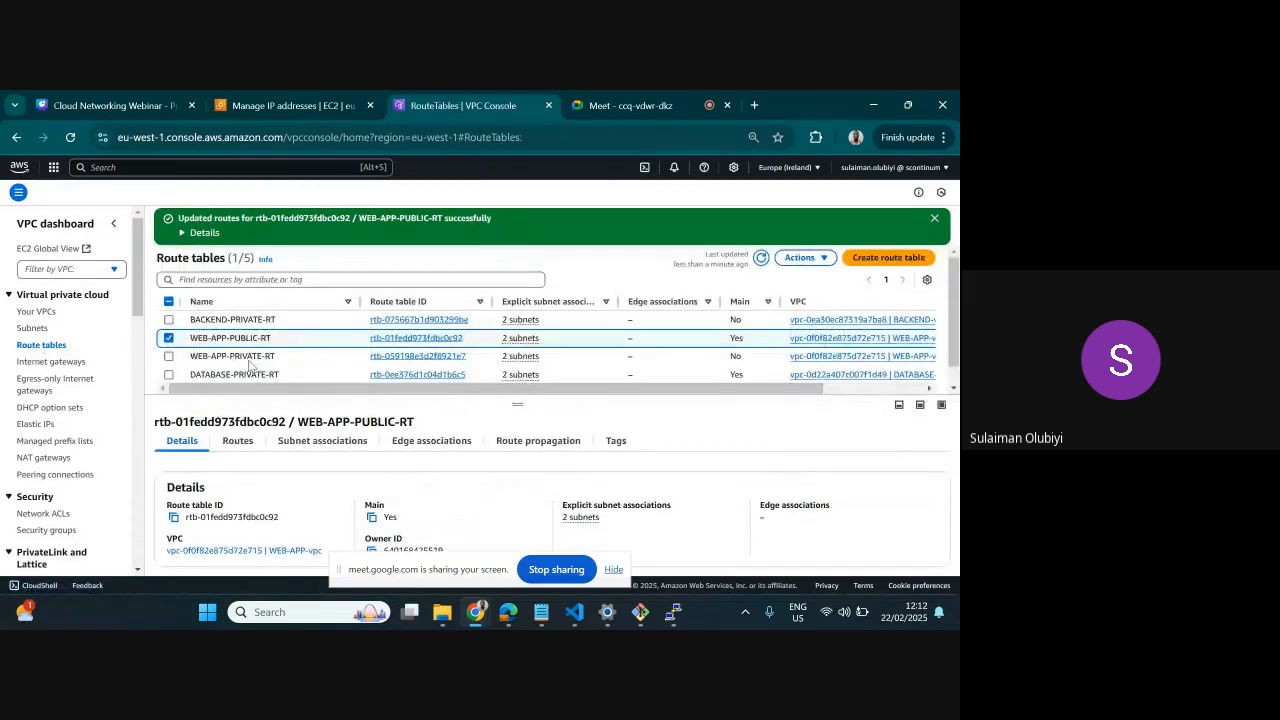
click(169, 339)
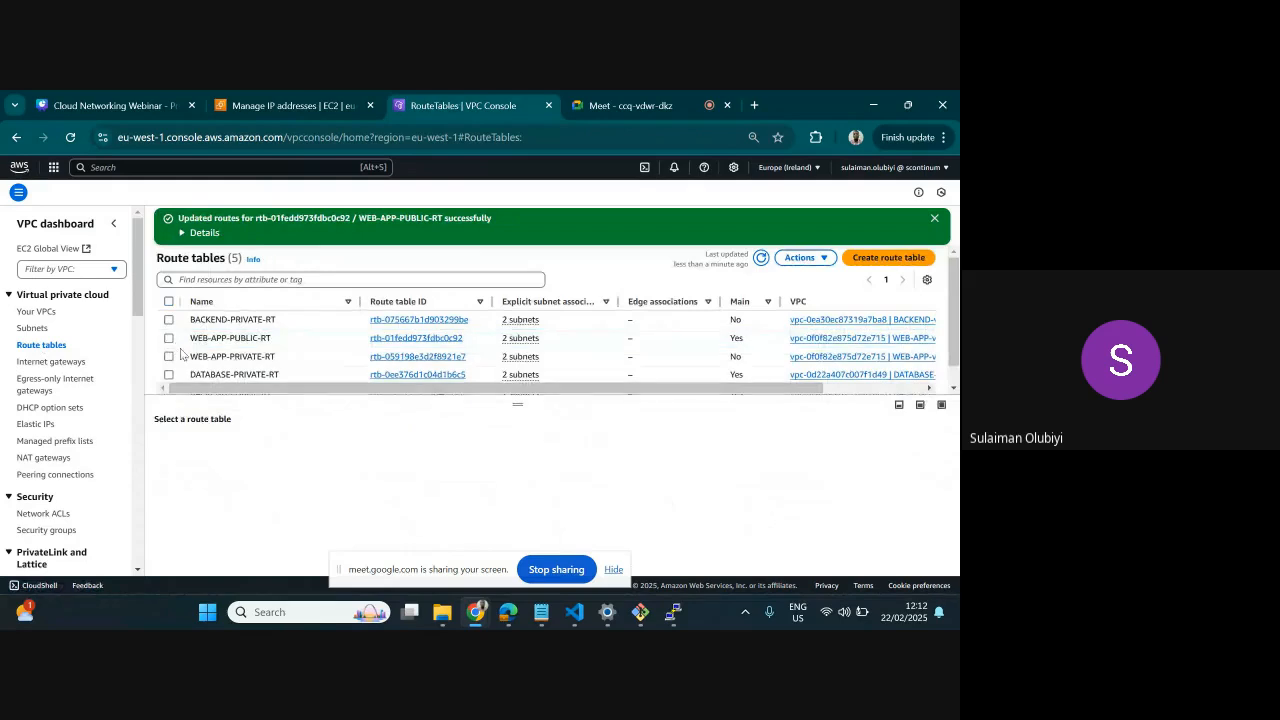
click(169, 356)
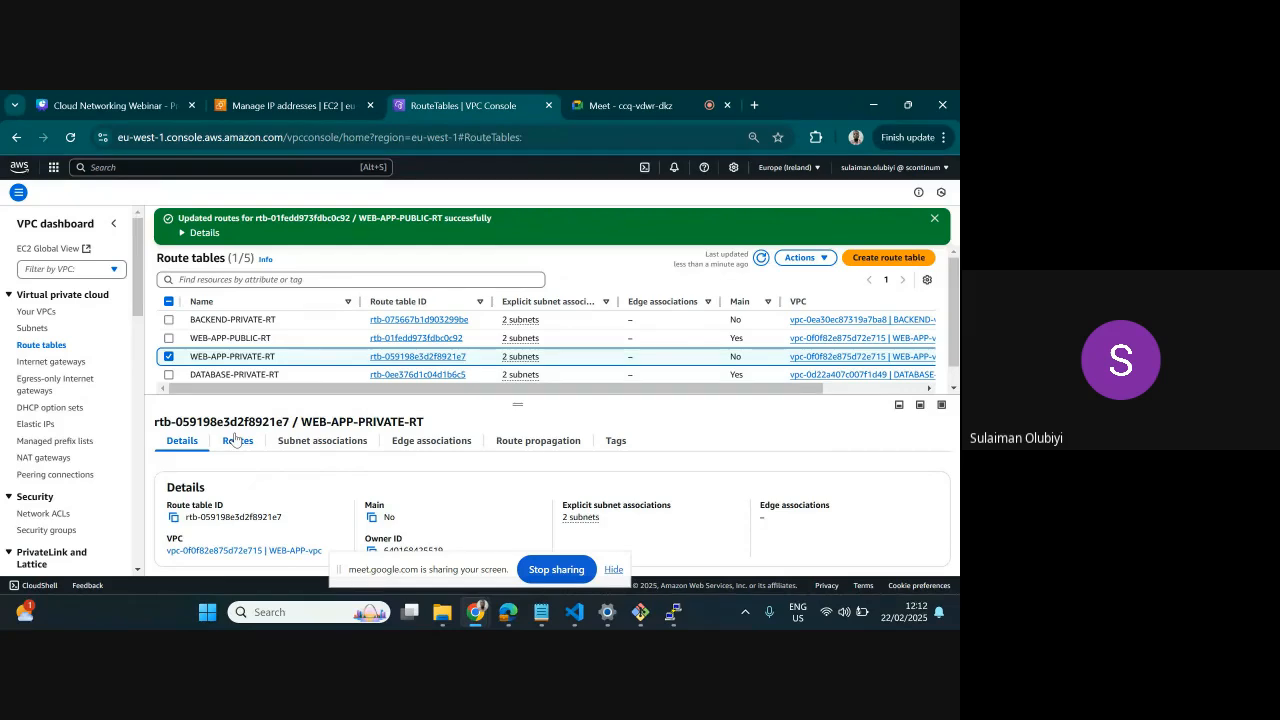
click(238, 442)
click(904, 475)
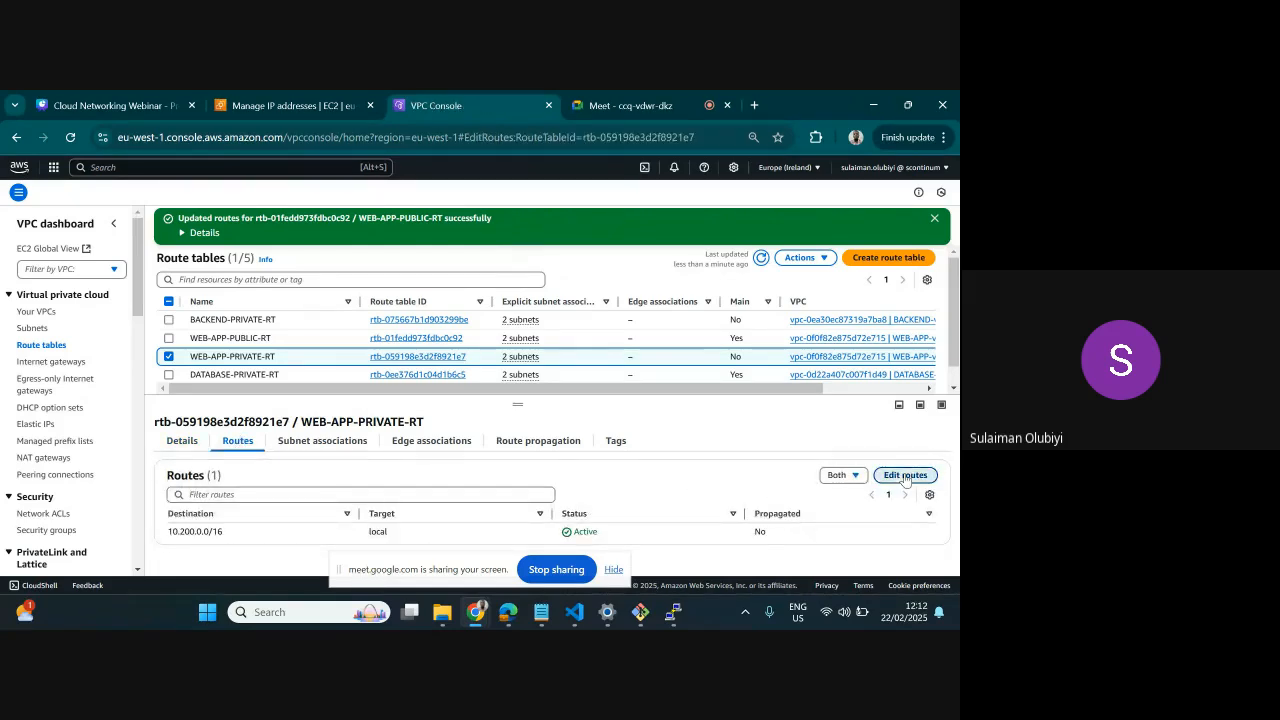
Add a 192.168.0.0/16 route to WEB-APP-PRIVATE-RT targeting the PEER FROM WEBAPP_TO_BACKEND peering connection, and save the changes
click(76, 326)
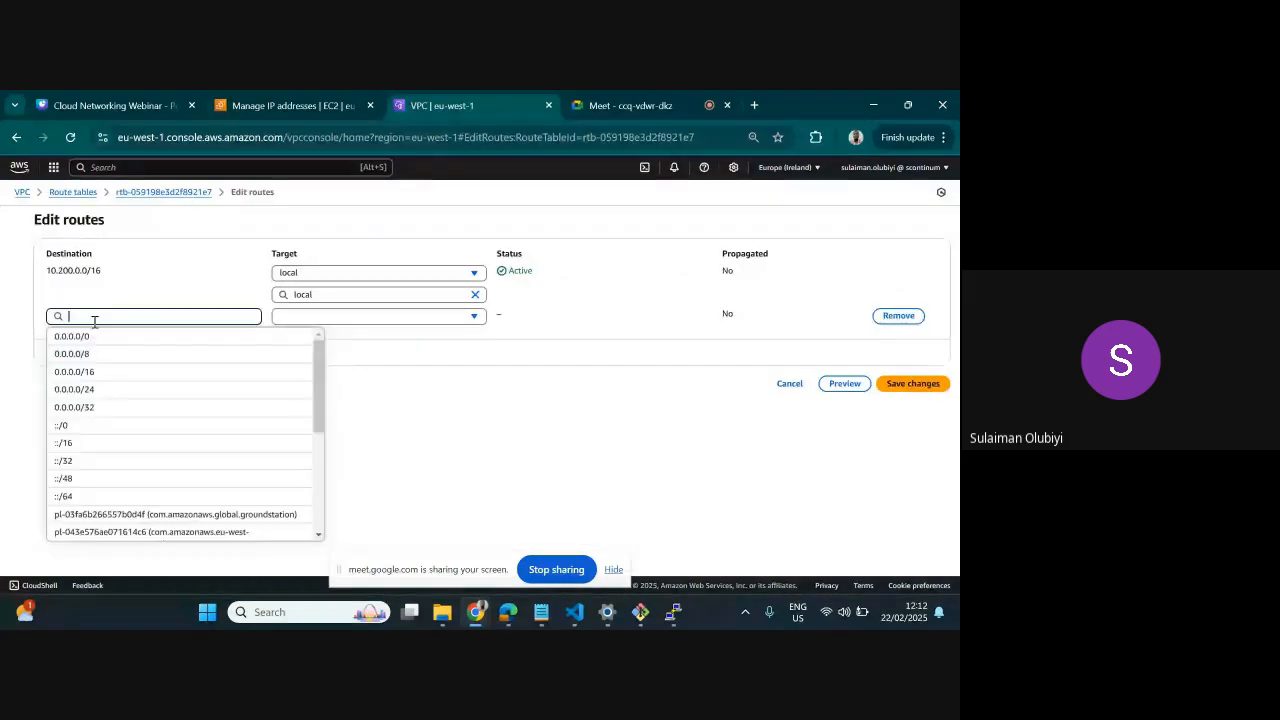
text(192)
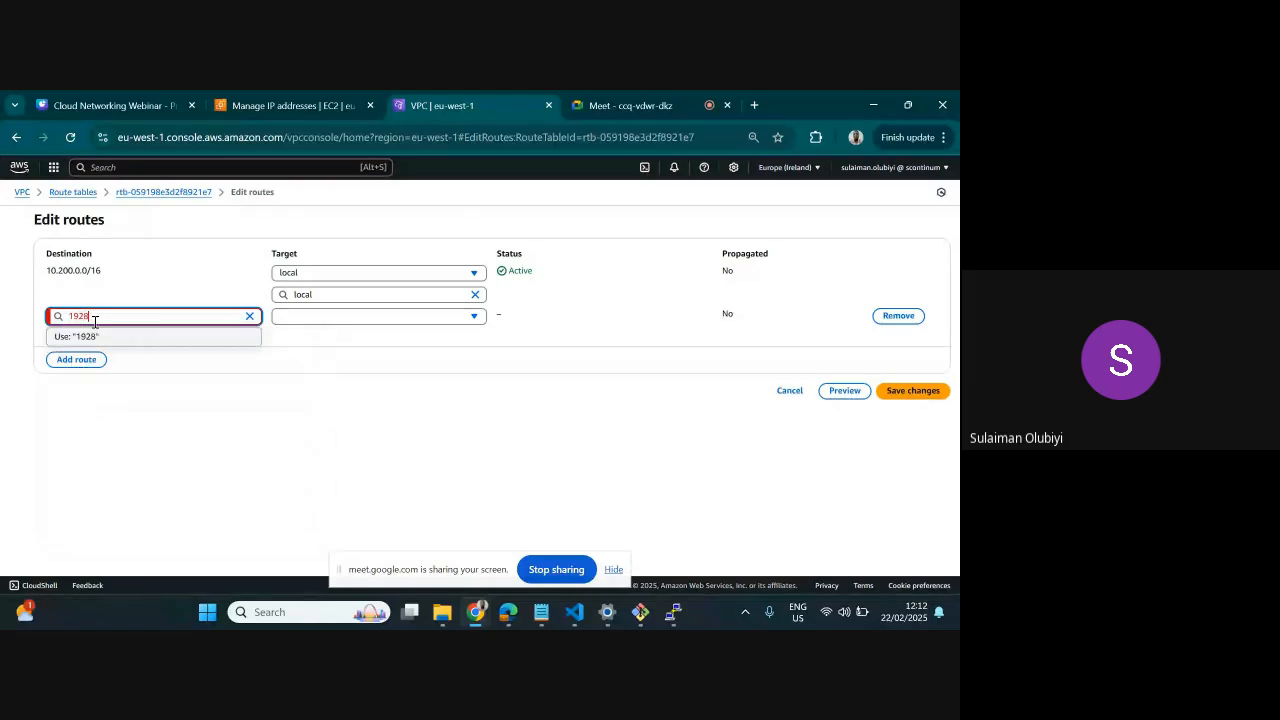
text(.168.0.0./16)
click(334, 316)
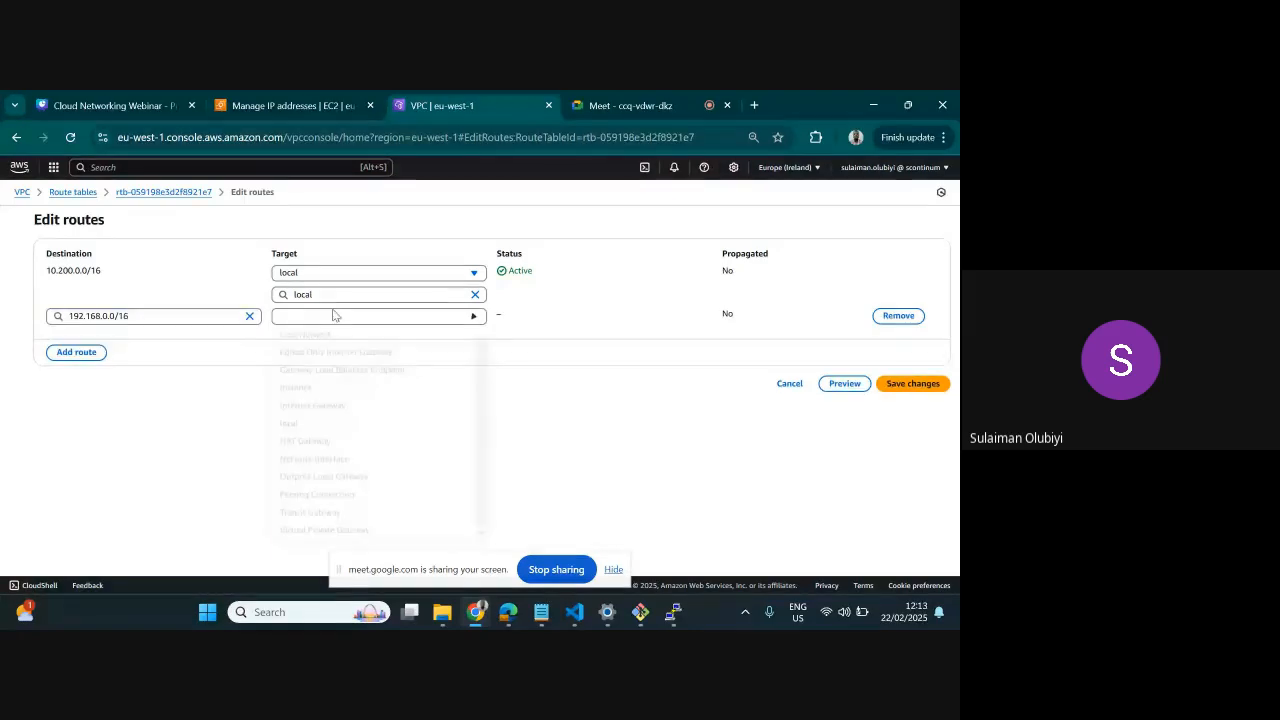
click(336, 494)
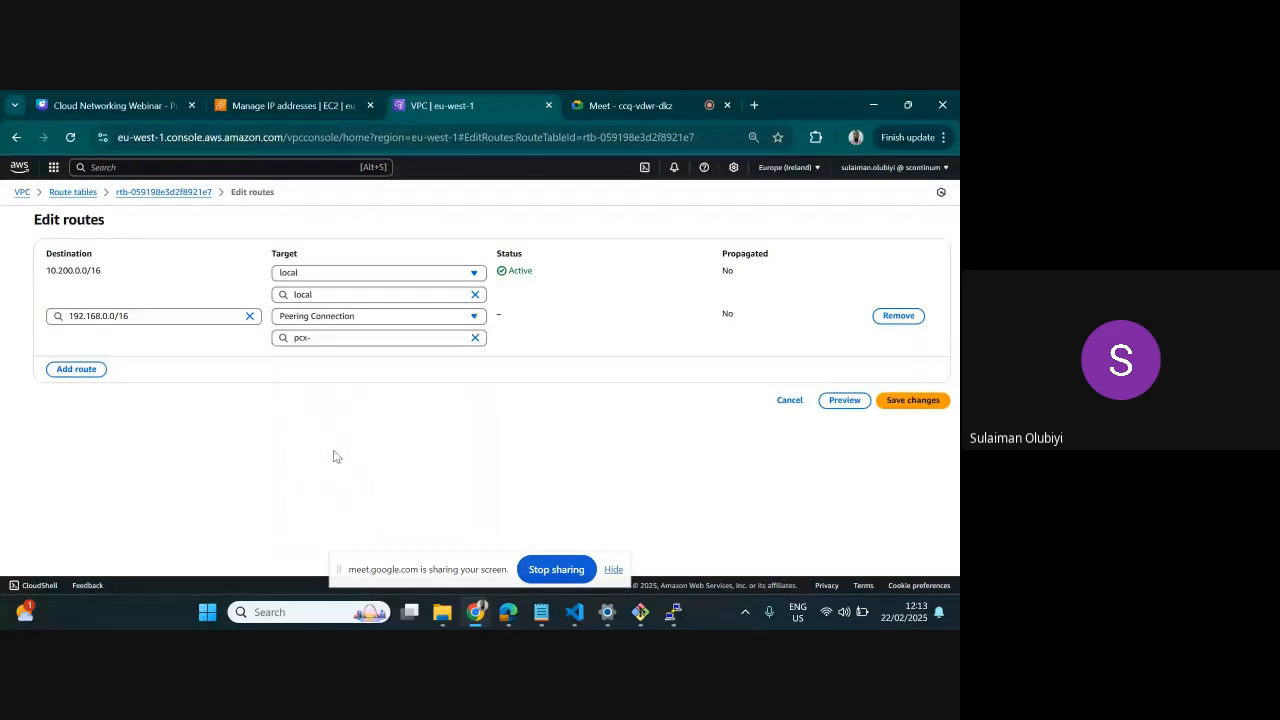
click(330, 375)
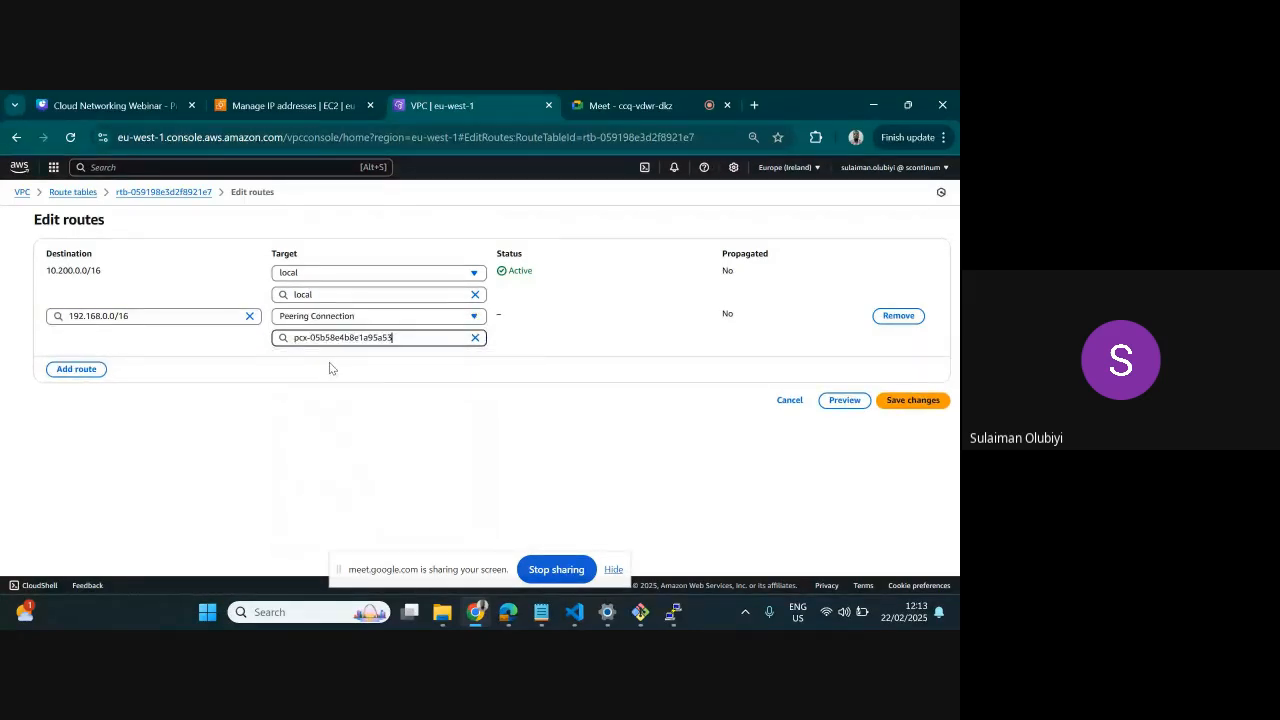
click(905, 401)
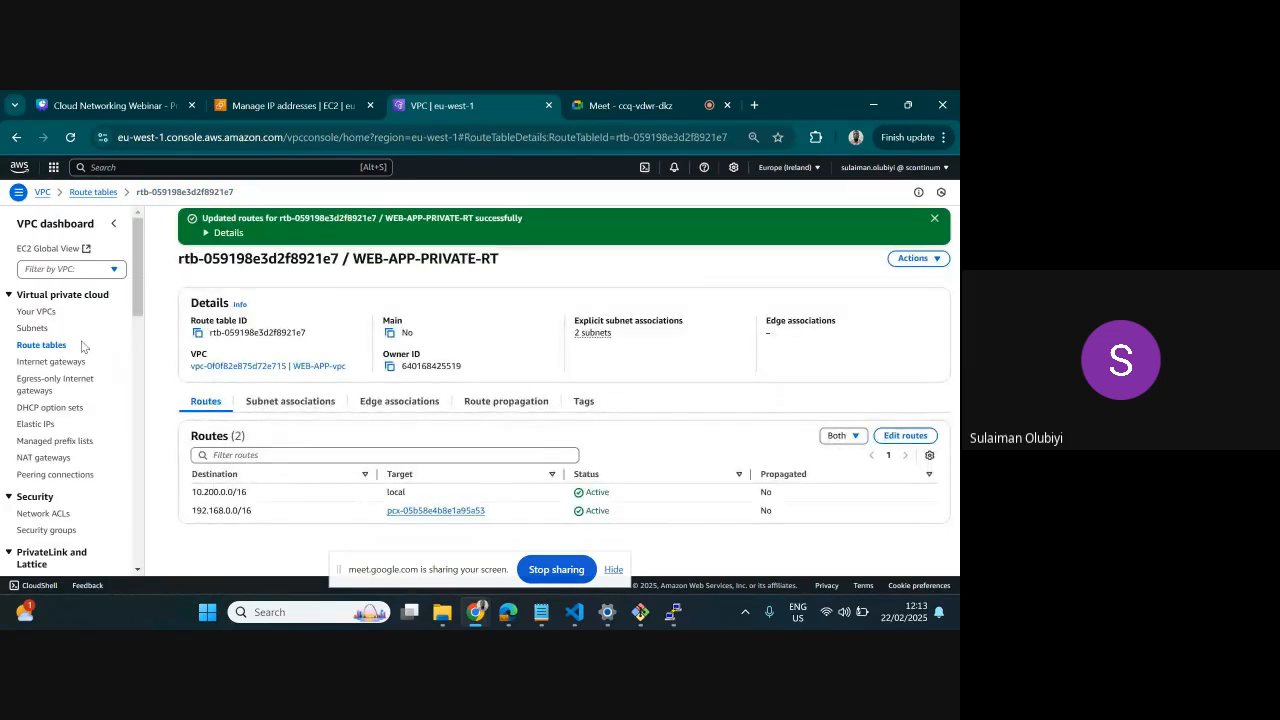
Open the routes of the BACKEND-PUBLIC-RT route table for editing
click(27, 346)
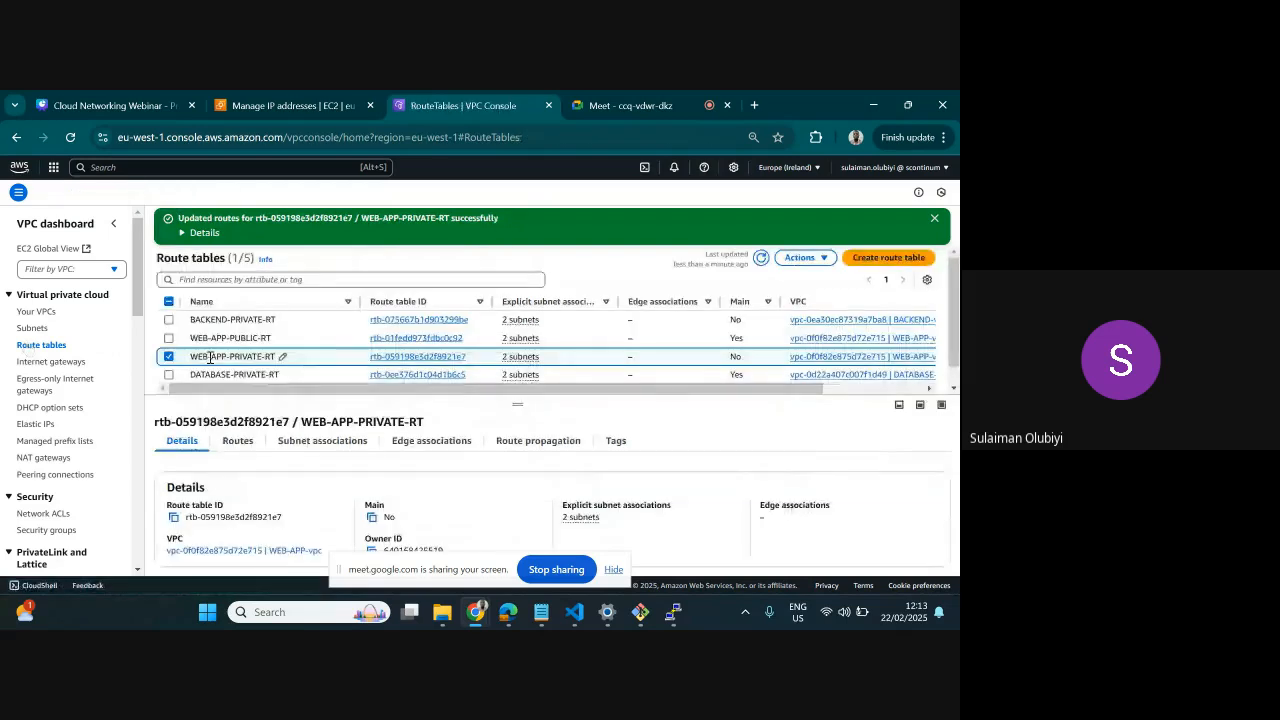
click(169, 356)
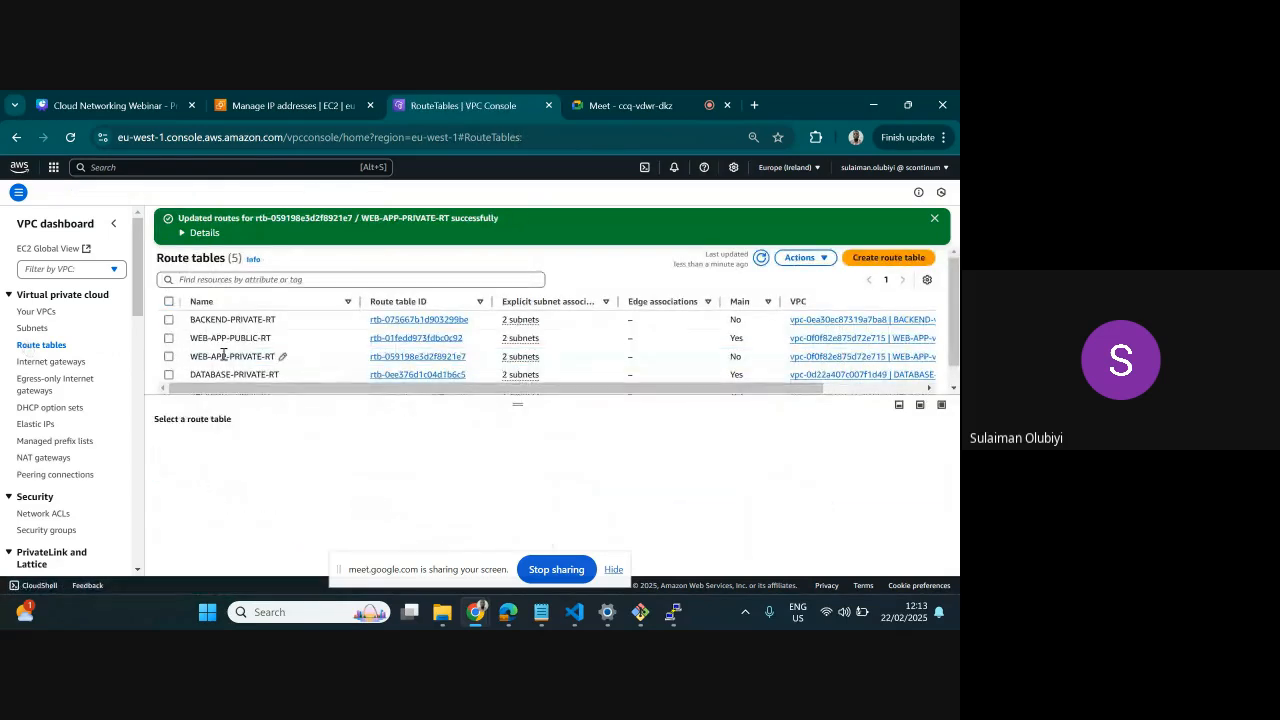
scroll(169, 326, down, 1)
click(169, 372)
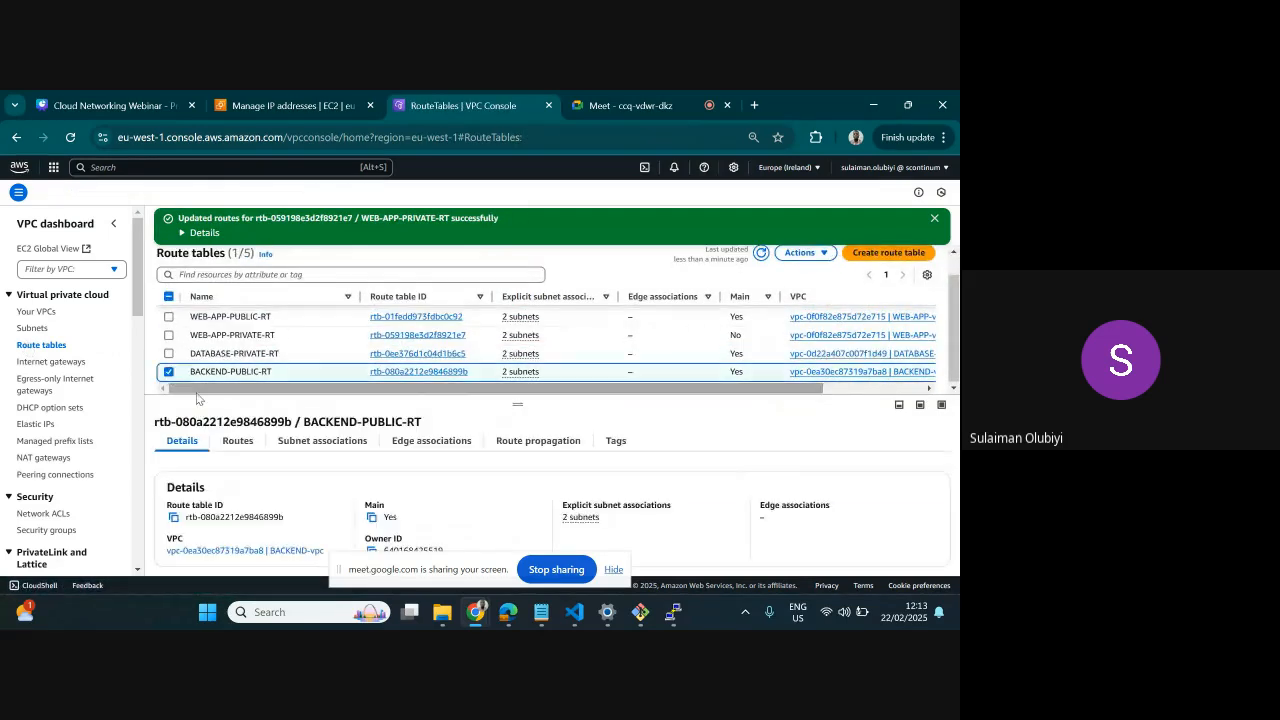
click(252, 447)
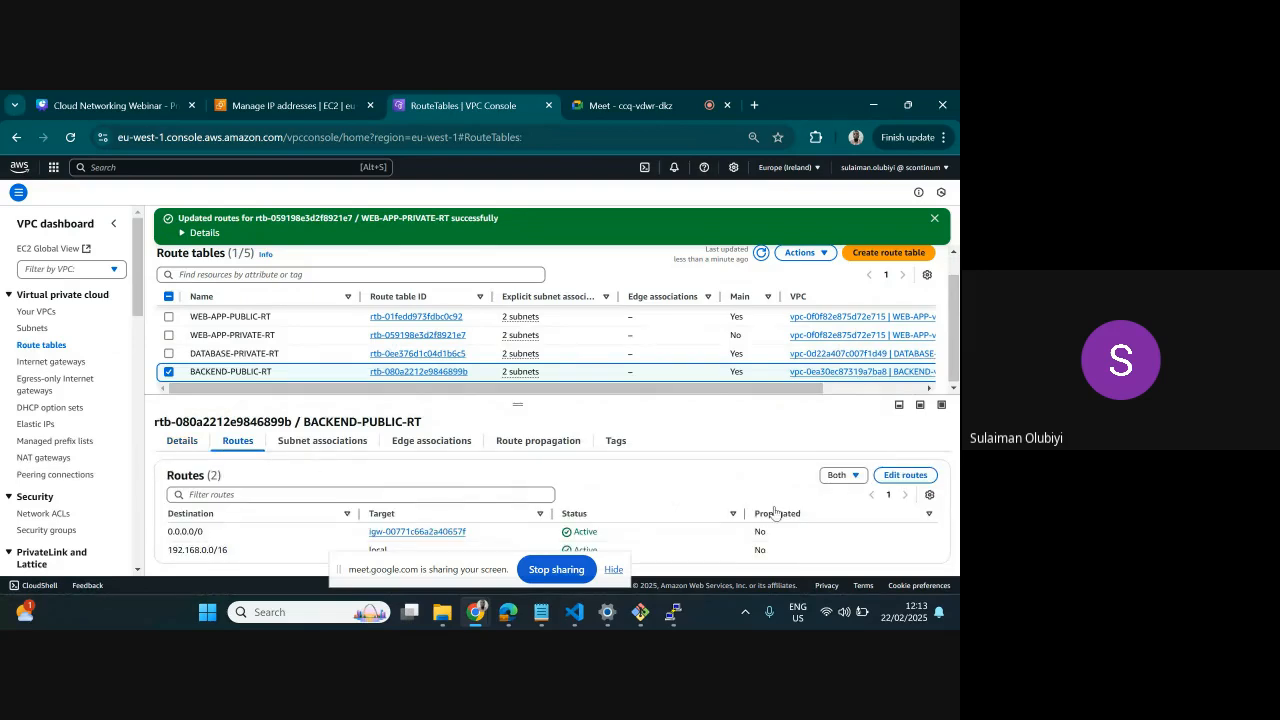
click(880, 480)
Add a 10.200.0.0/16 route to BACKEND-PUBLIC-RT targeting the PEER FROM WEBAPP_TO_BACKEND peering connection, and save the changes
click(100, 369)
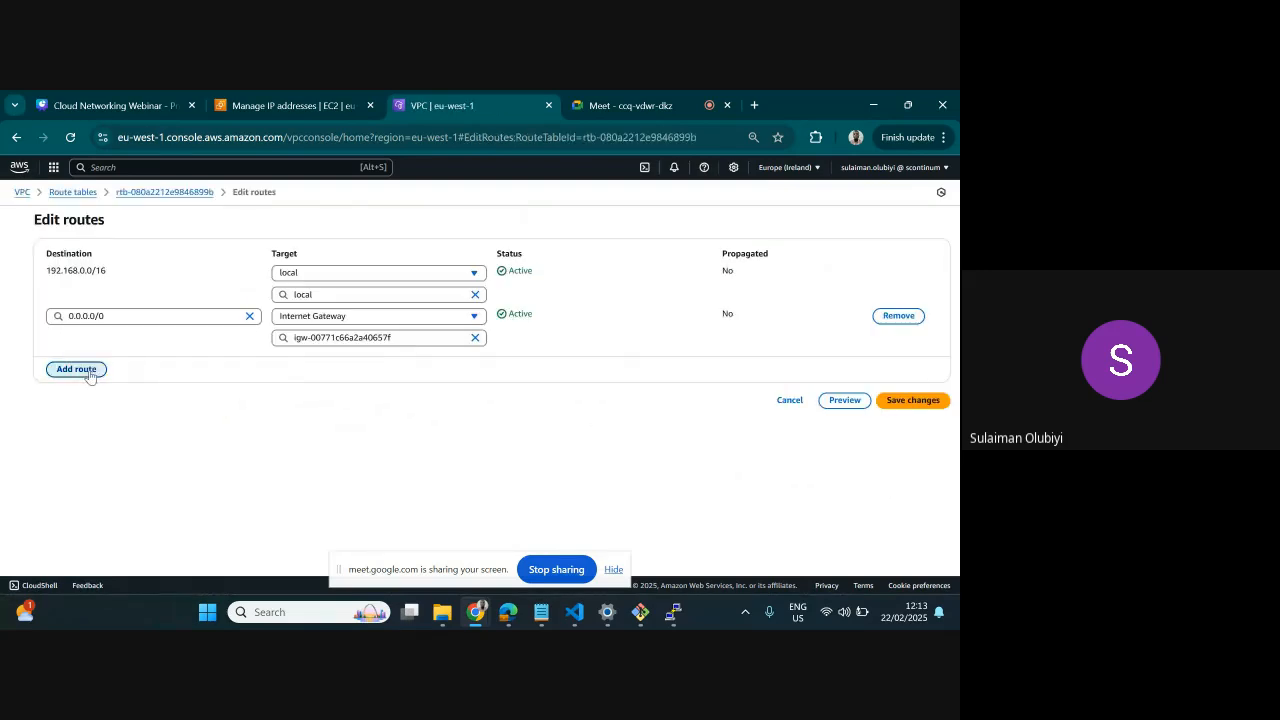
text(10.)
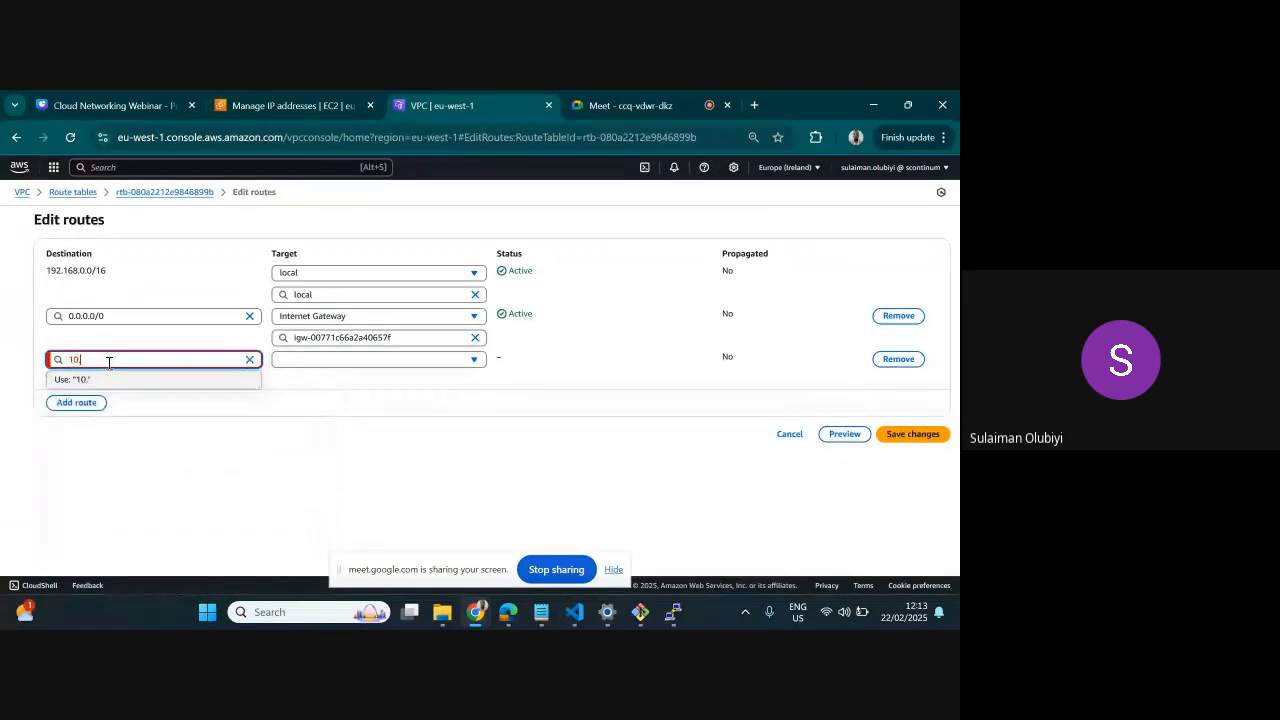
text(200.0.0/16)
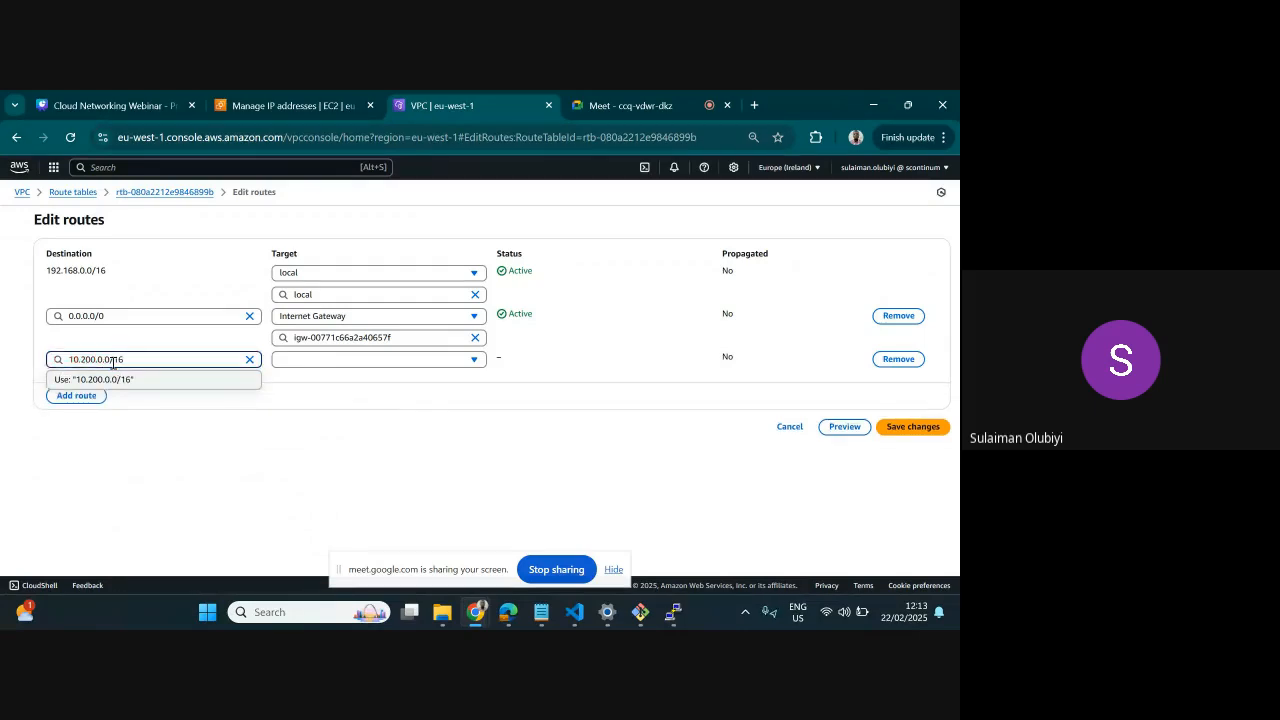
click(296, 362)
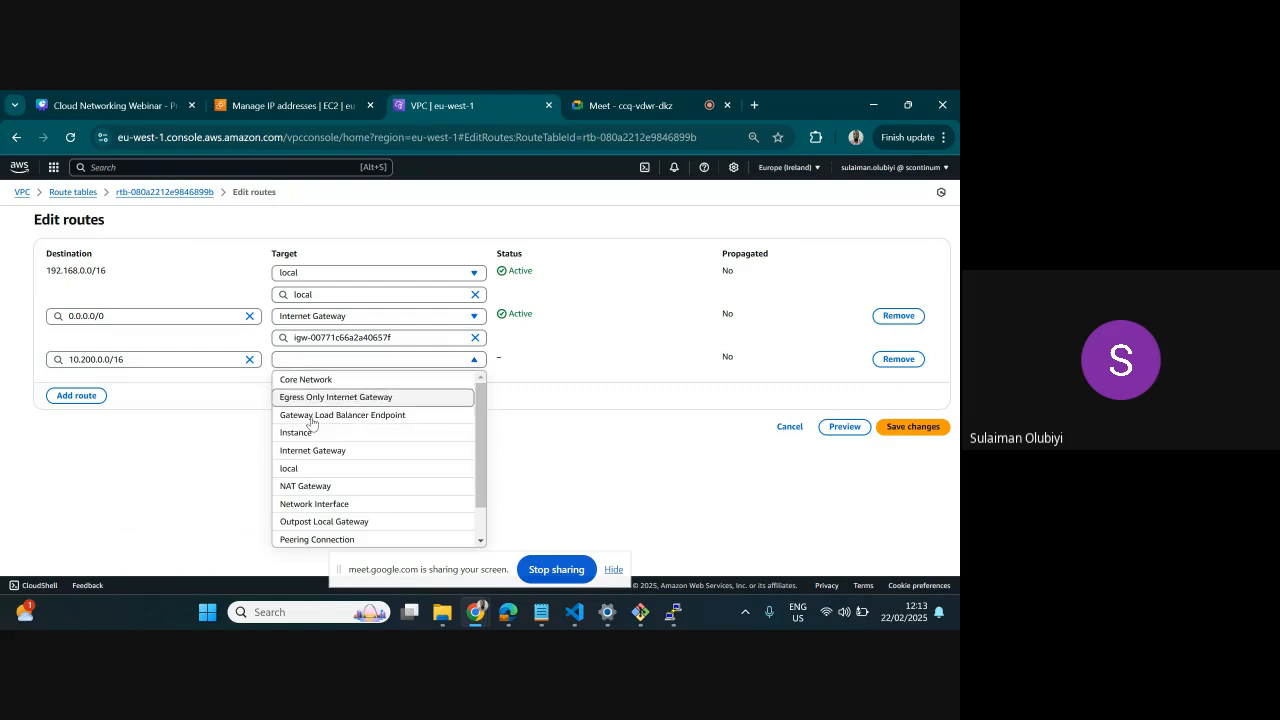
click(316, 539)
click(354, 380)
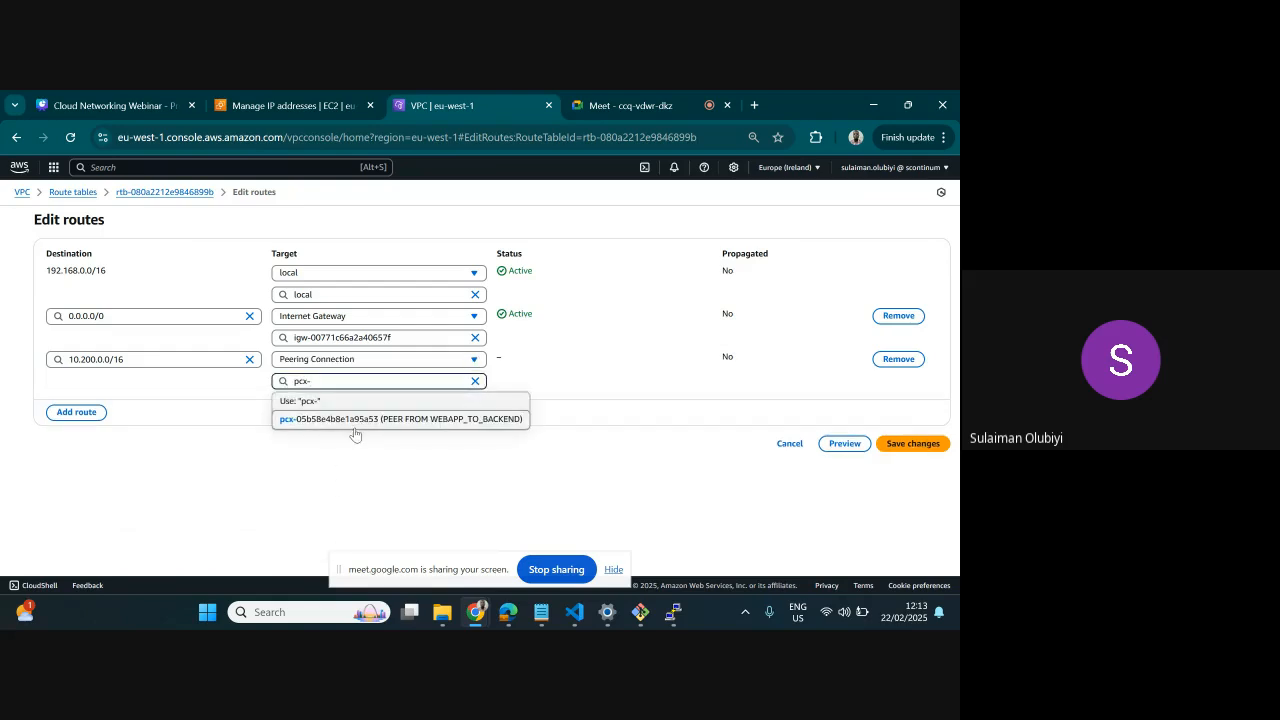
click(357, 417)
click(919, 448)
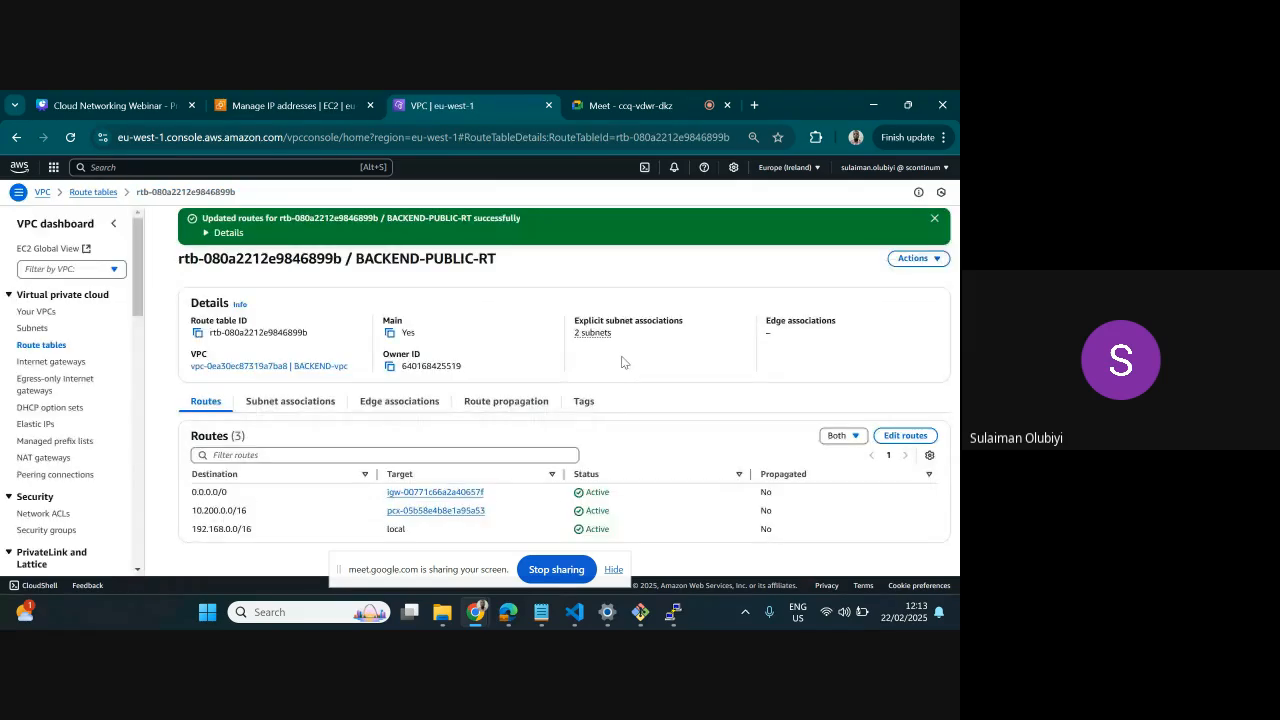
Open the routes of the BACKEND-PRIVATE-RT route table for editing
click(58, 347)
scroll(233, 338, down, 1)
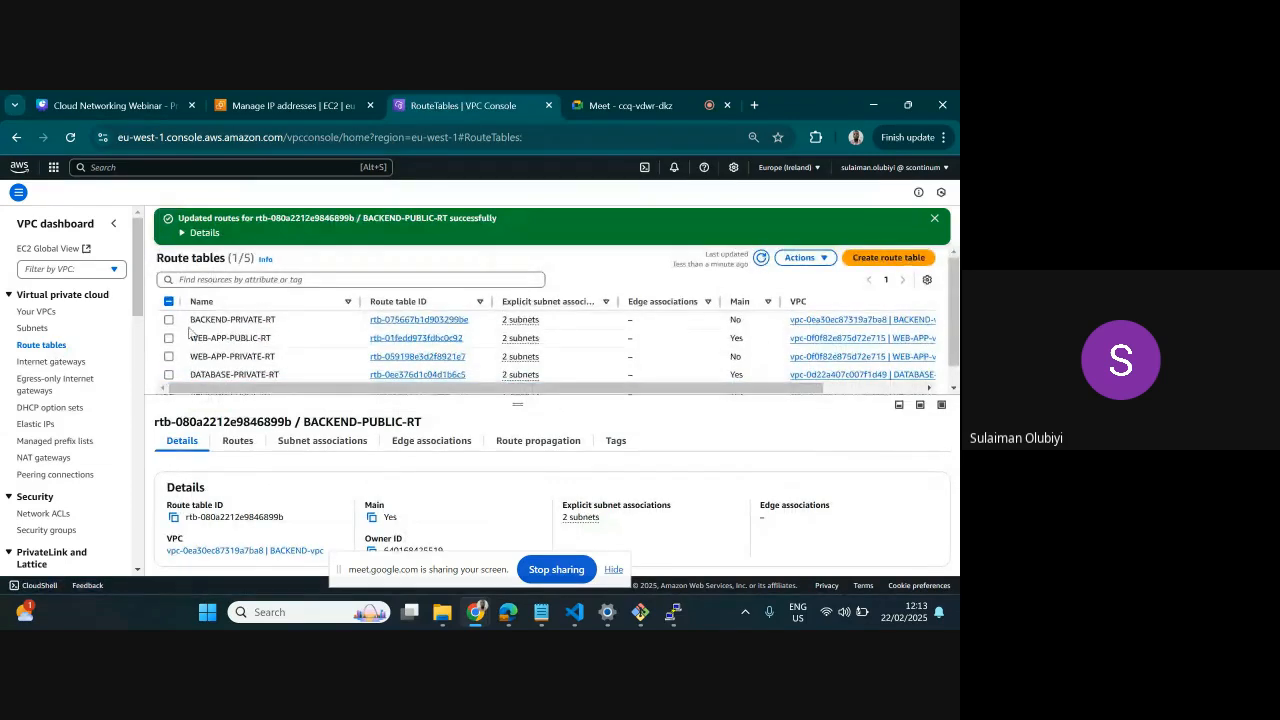
scroll(228, 339, down, 1)
click(170, 320)
click(181, 327)
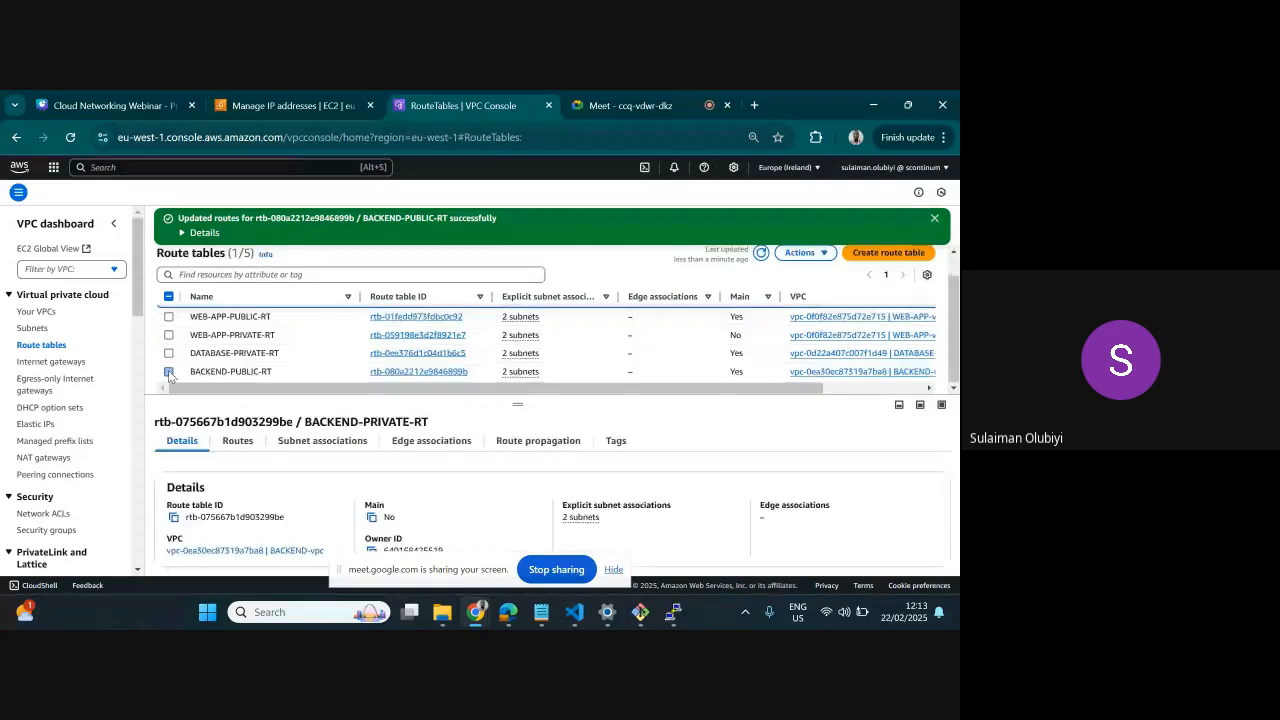
click(245, 441)
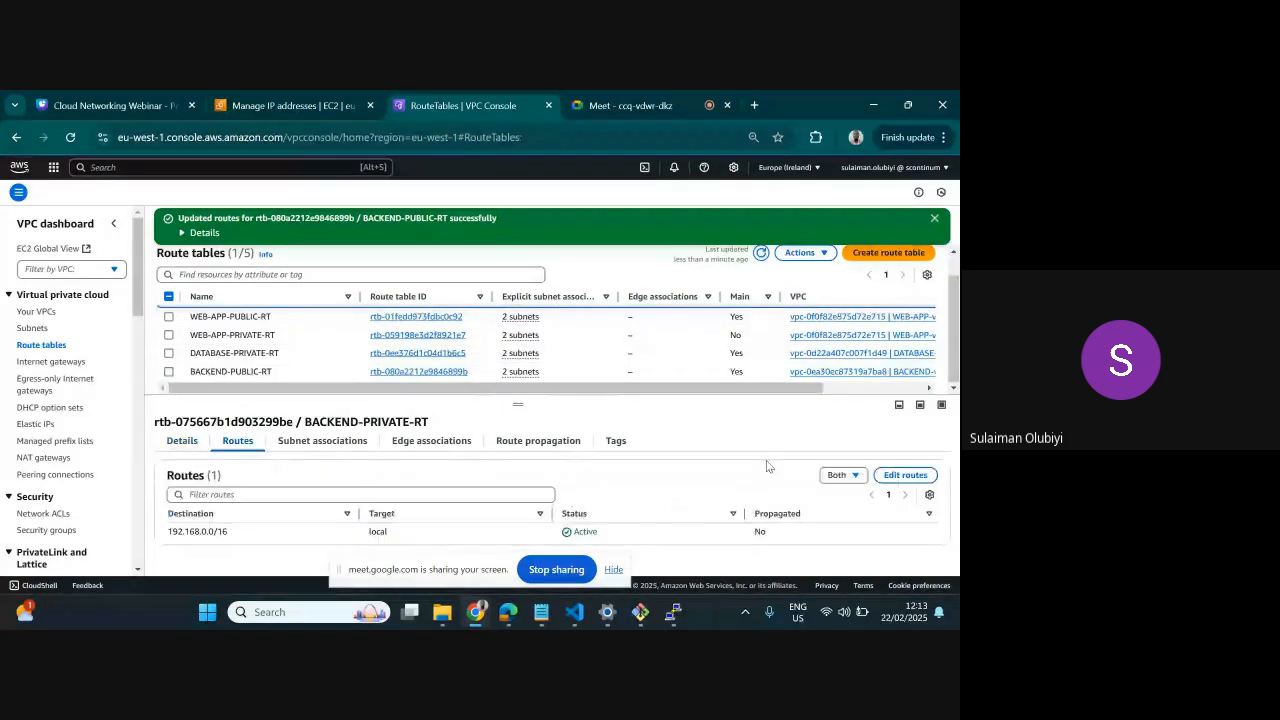
click(908, 474)
Add a new route to BACKEND-PRIVATE-RT with the destination 10.200.0.0/16
click(78, 326)
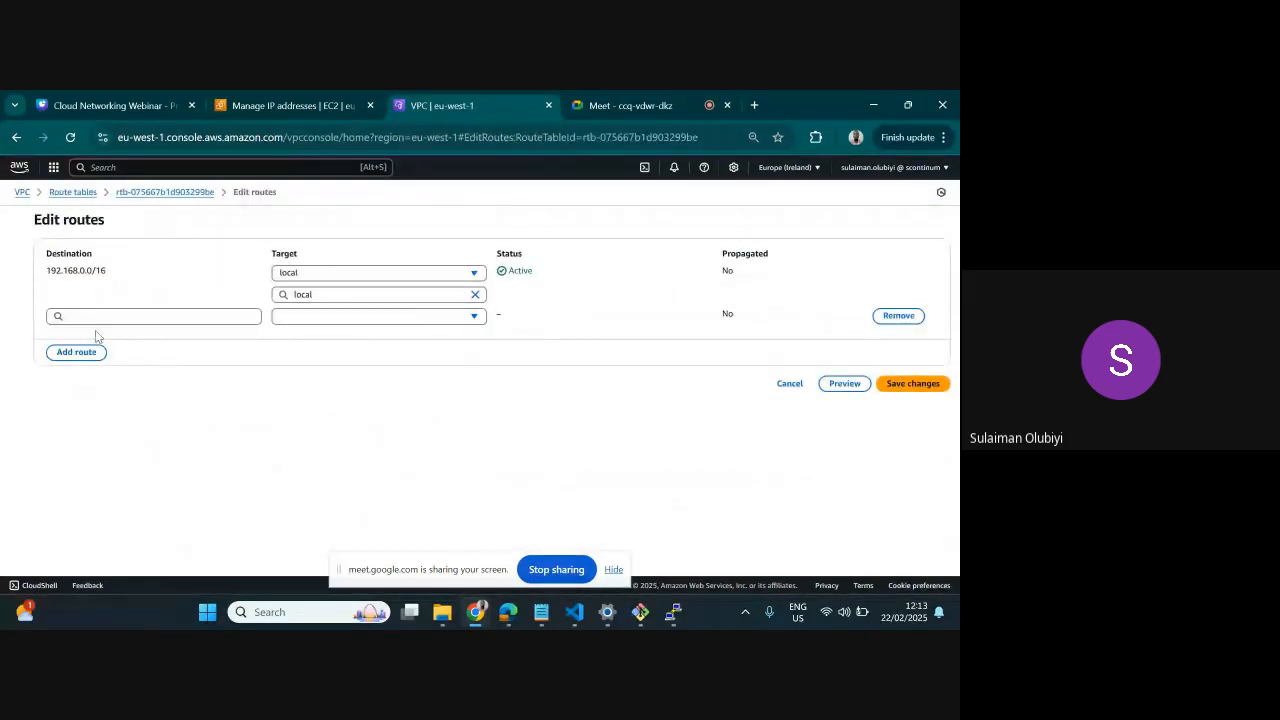
click(96, 315)
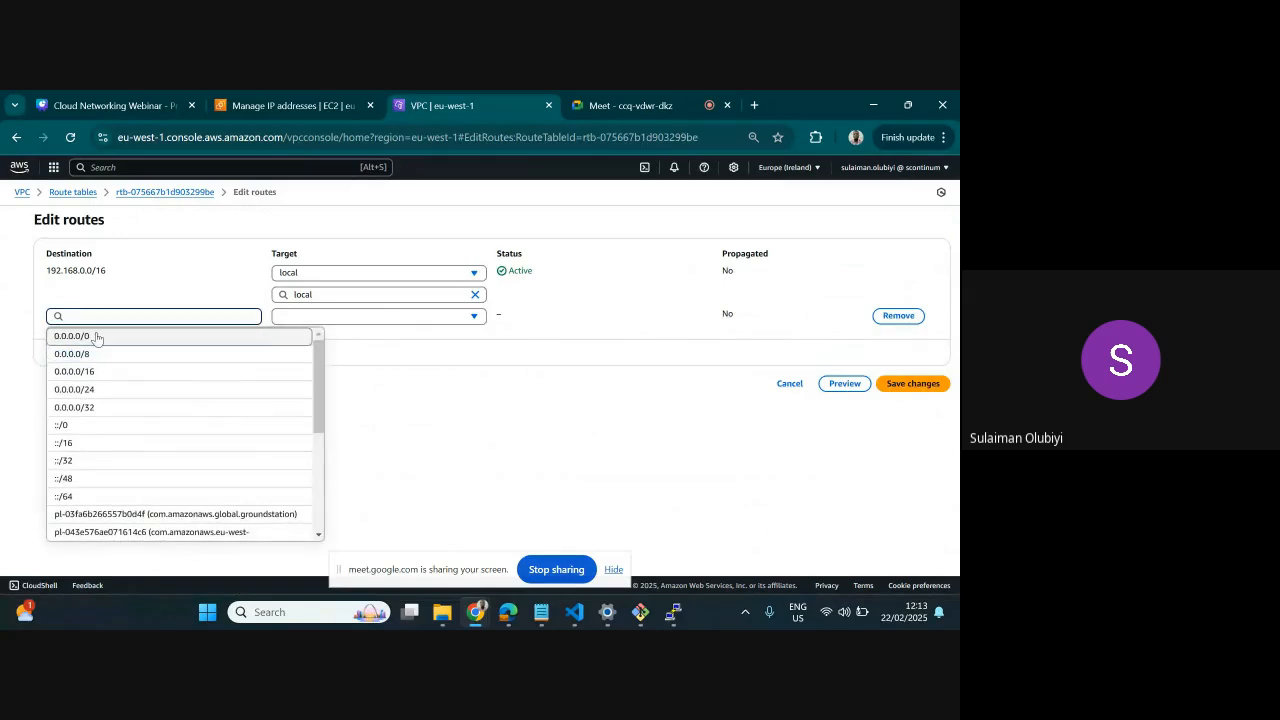
click(100, 336)
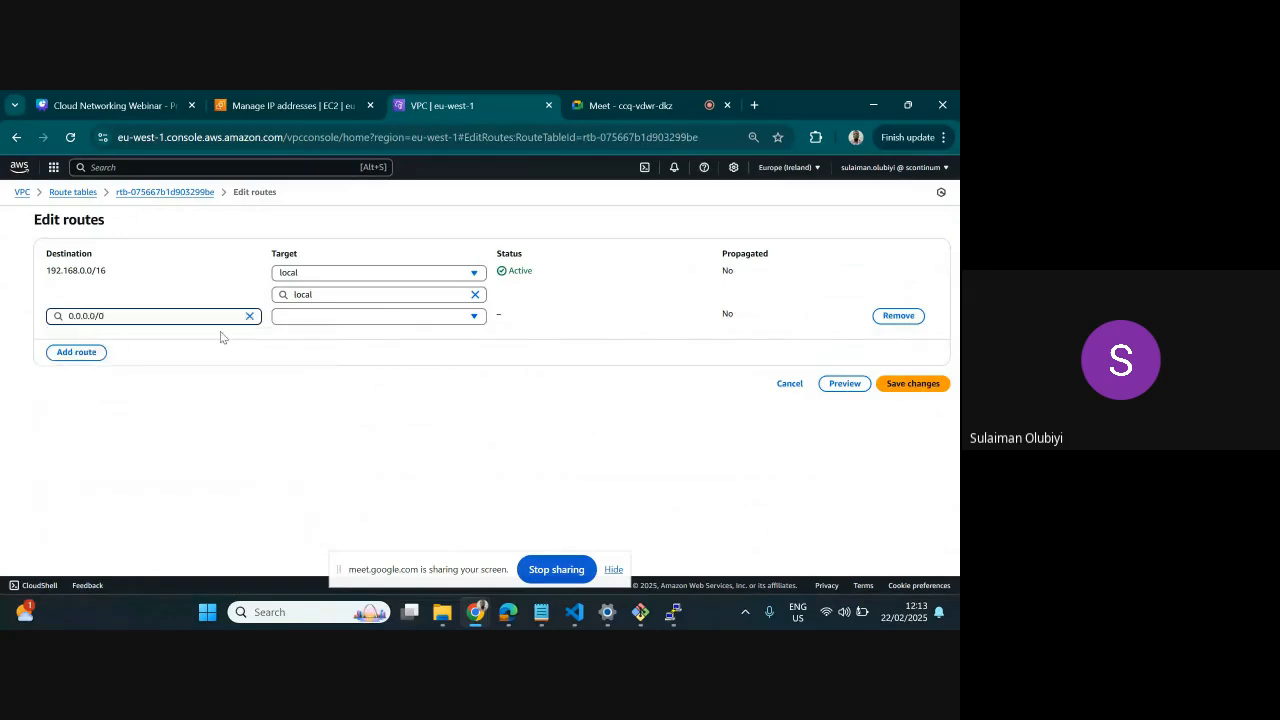
click(308, 317)
click(124, 316)
key(BackSpace)
key(BackSpace)
key(BackSpace)
key(BackSpace)
key(BackSpace)
key(BackSpace)
key(BackSpace)
key(BackSpace)
key(BackSpace)
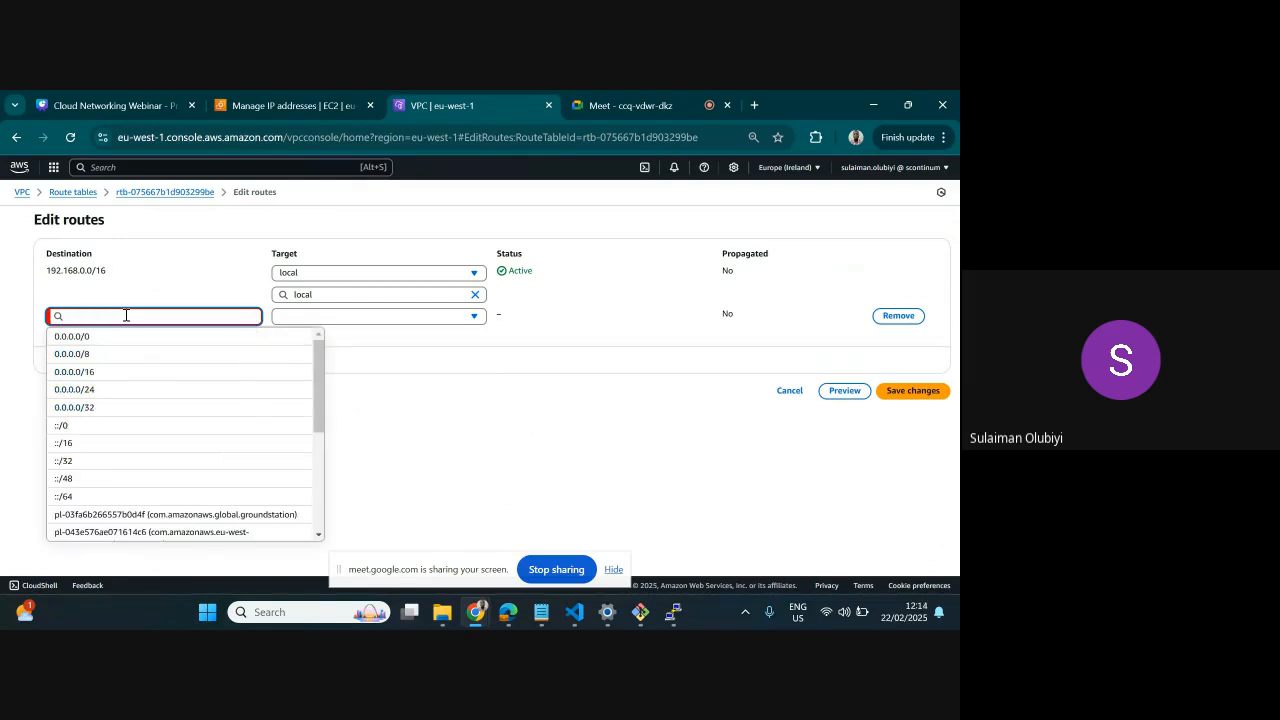
text(1)
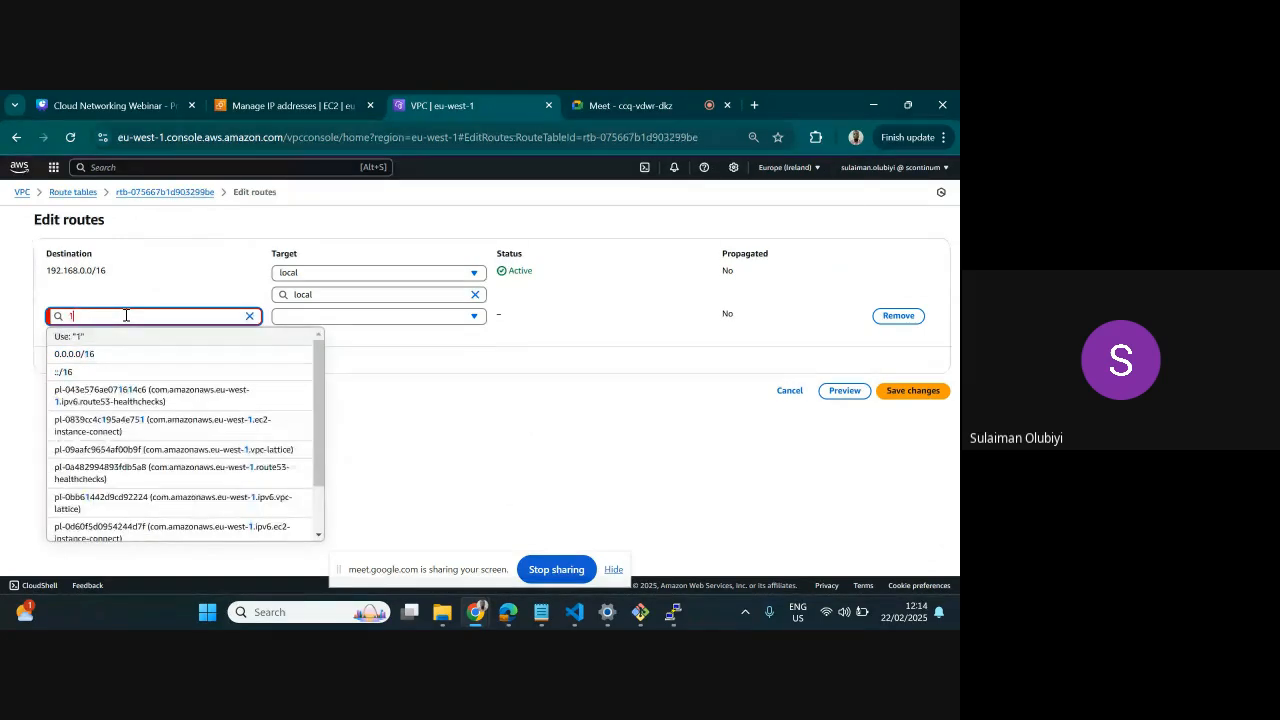
text(0.200.0.0/16)
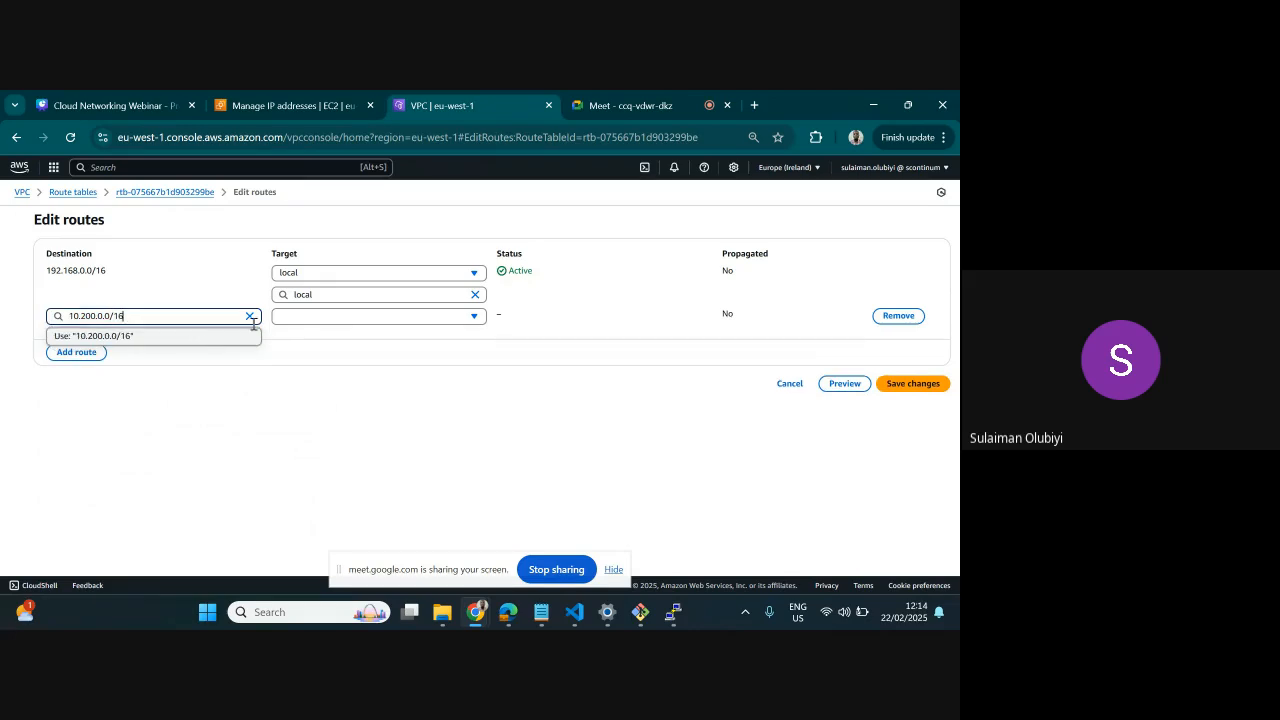
Target the new BACKEND-PRIVATE-RT route at the PEER FROM WEBAPP_TO_BACKEND peering connection, and save the changes
click(304, 317)
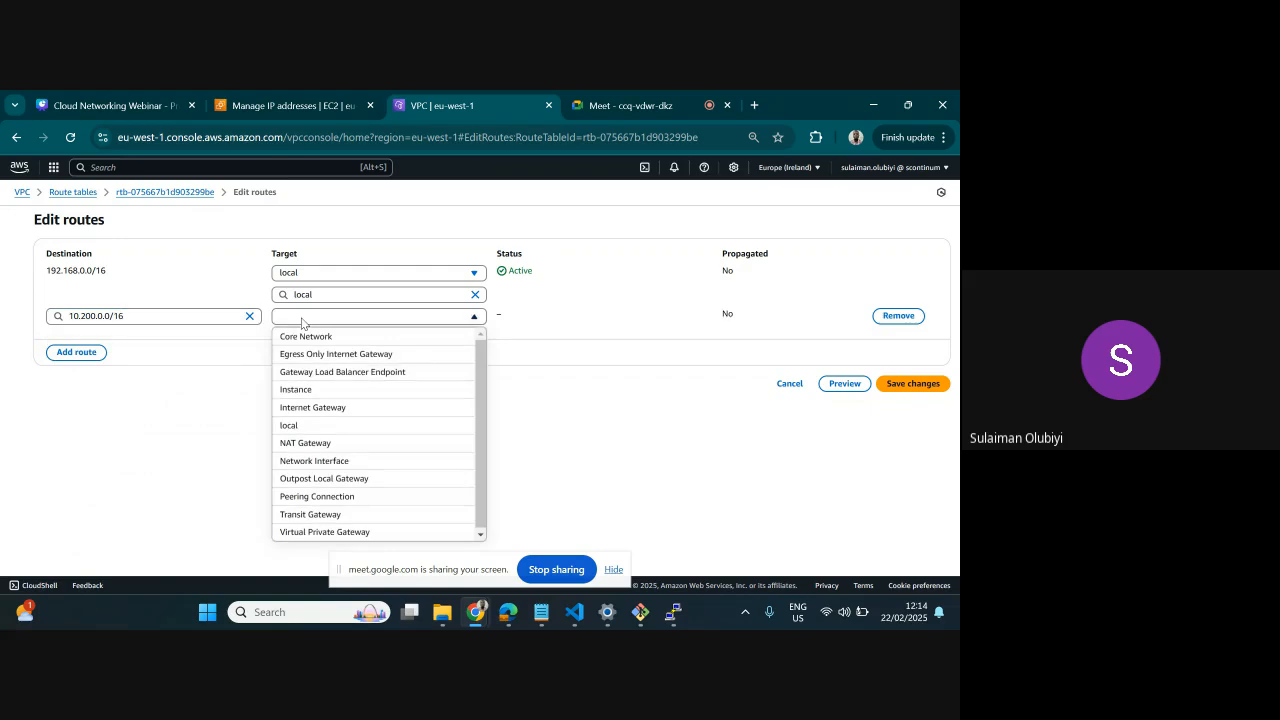
click(318, 496)
click(343, 336)
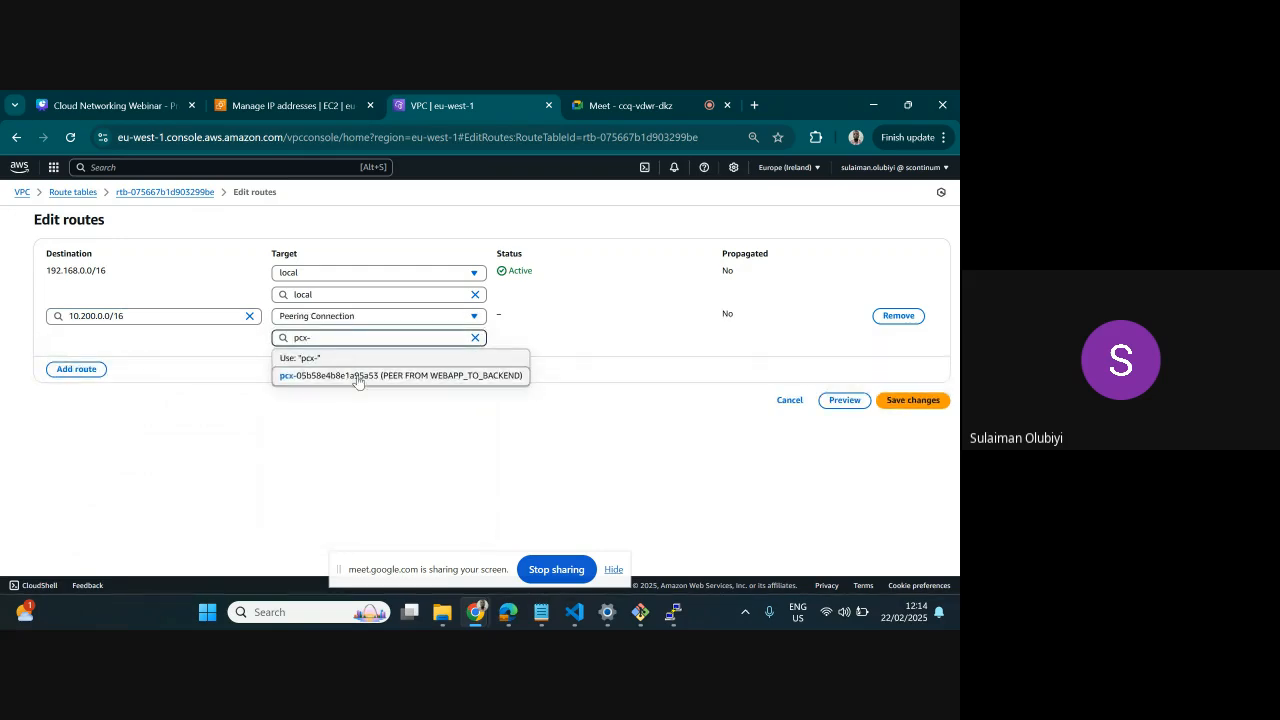
click(355, 376)
click(912, 400)
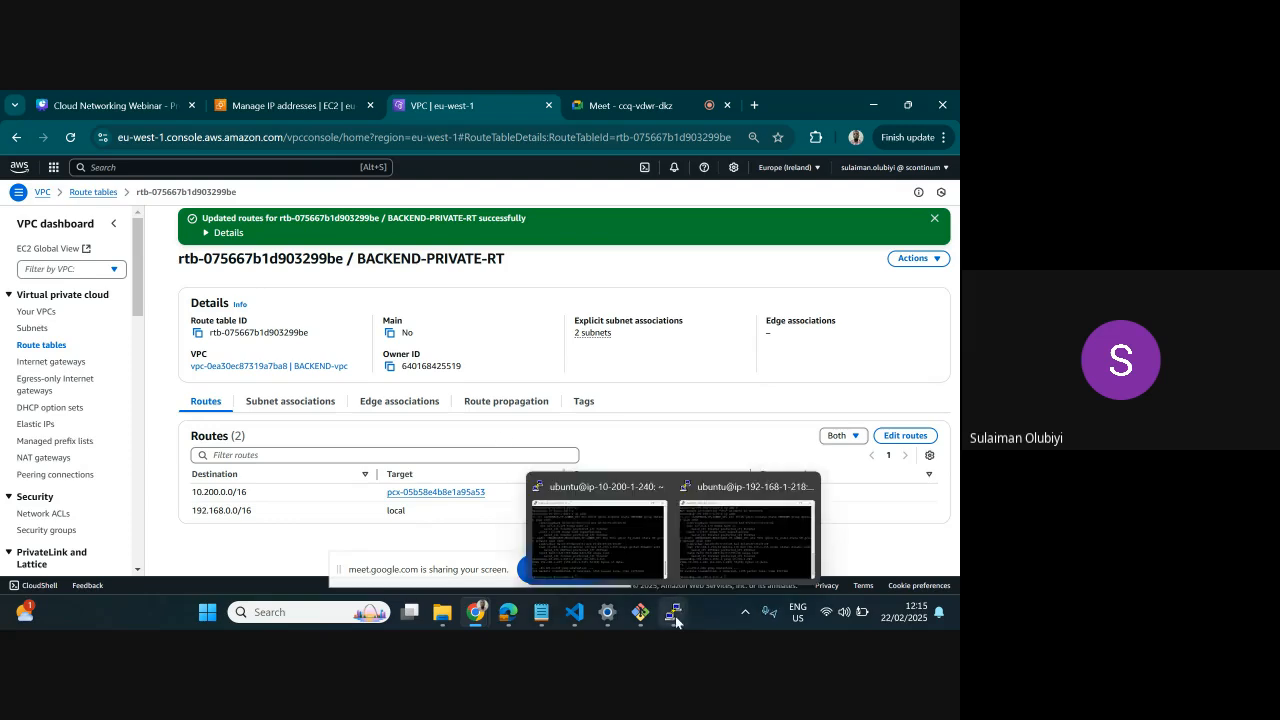
Bring up both PuTTY server sessions and ping 192.168.1.218 from the ip-10-200-1-240 server
click(647, 577)
mouse_move(673, 610)
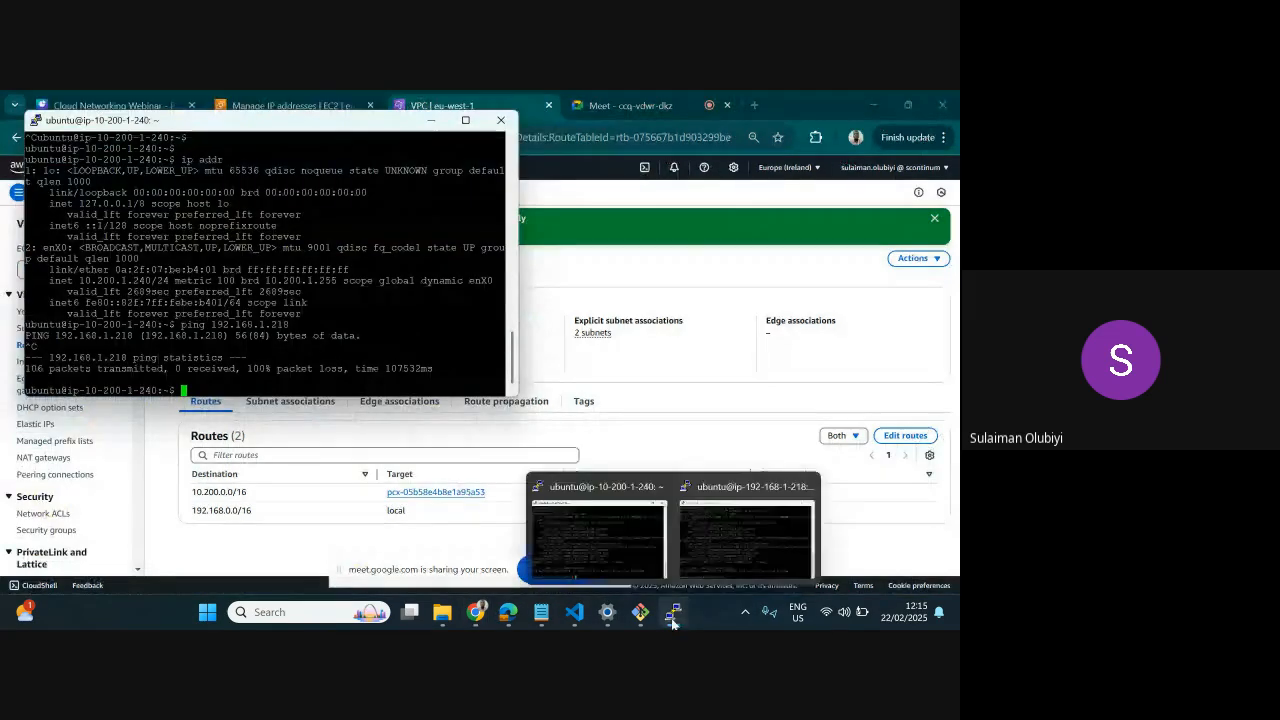
click(697, 551)
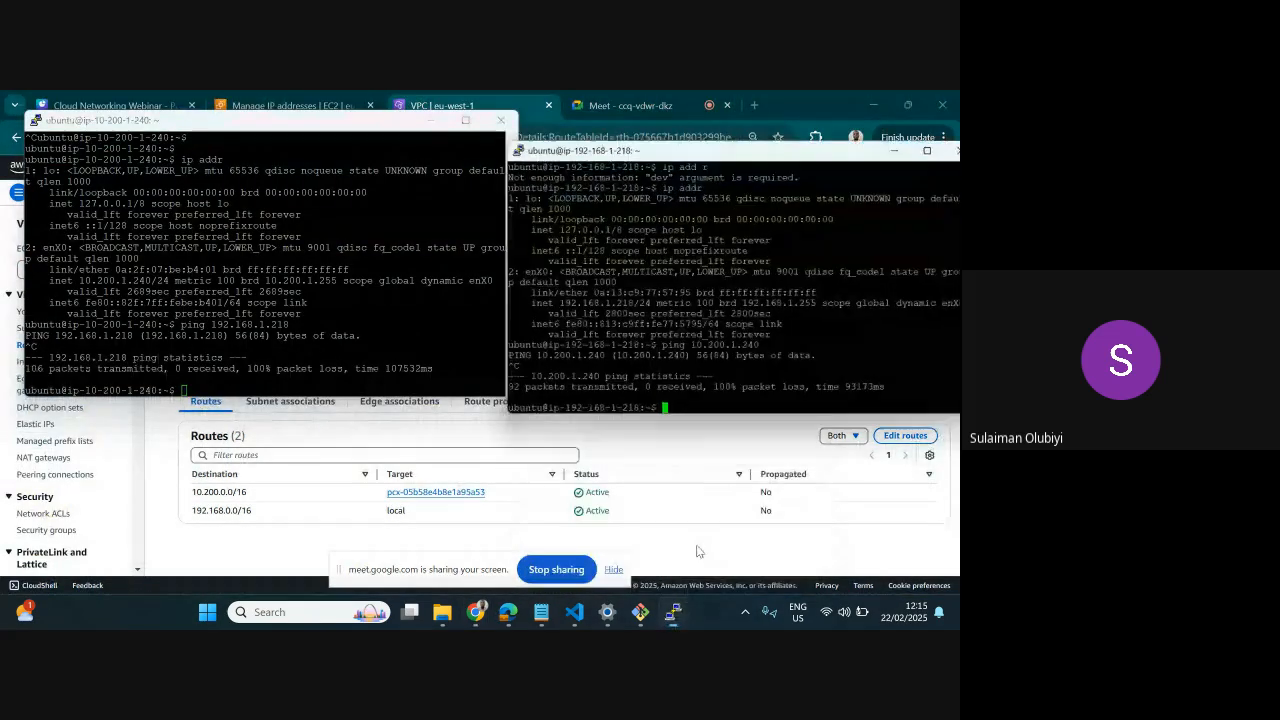
click(277, 383)
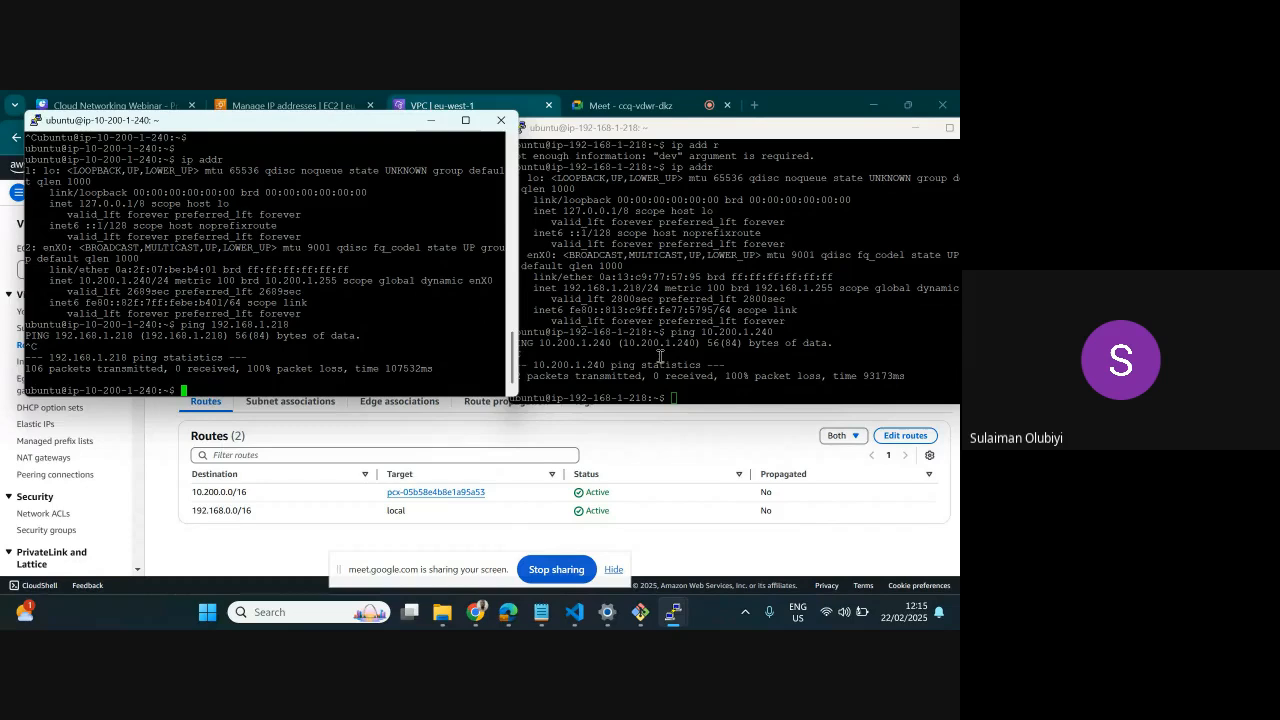
click(717, 376)
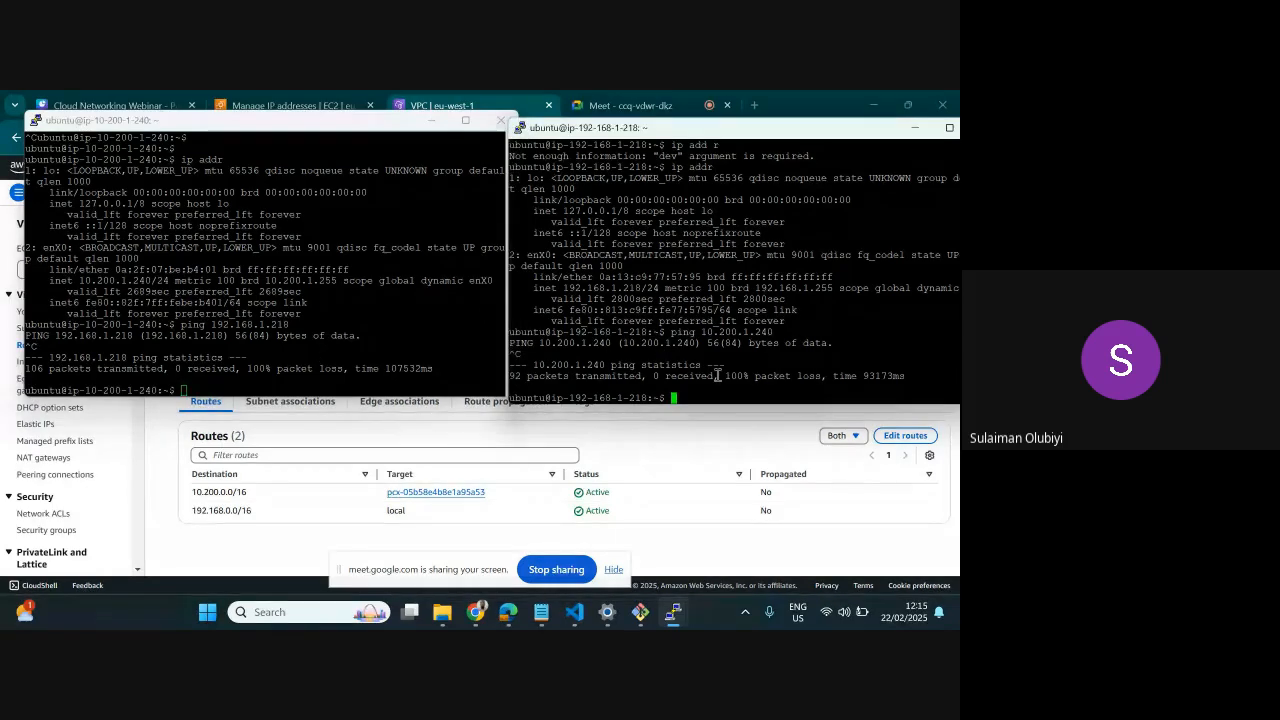
click(266, 376)
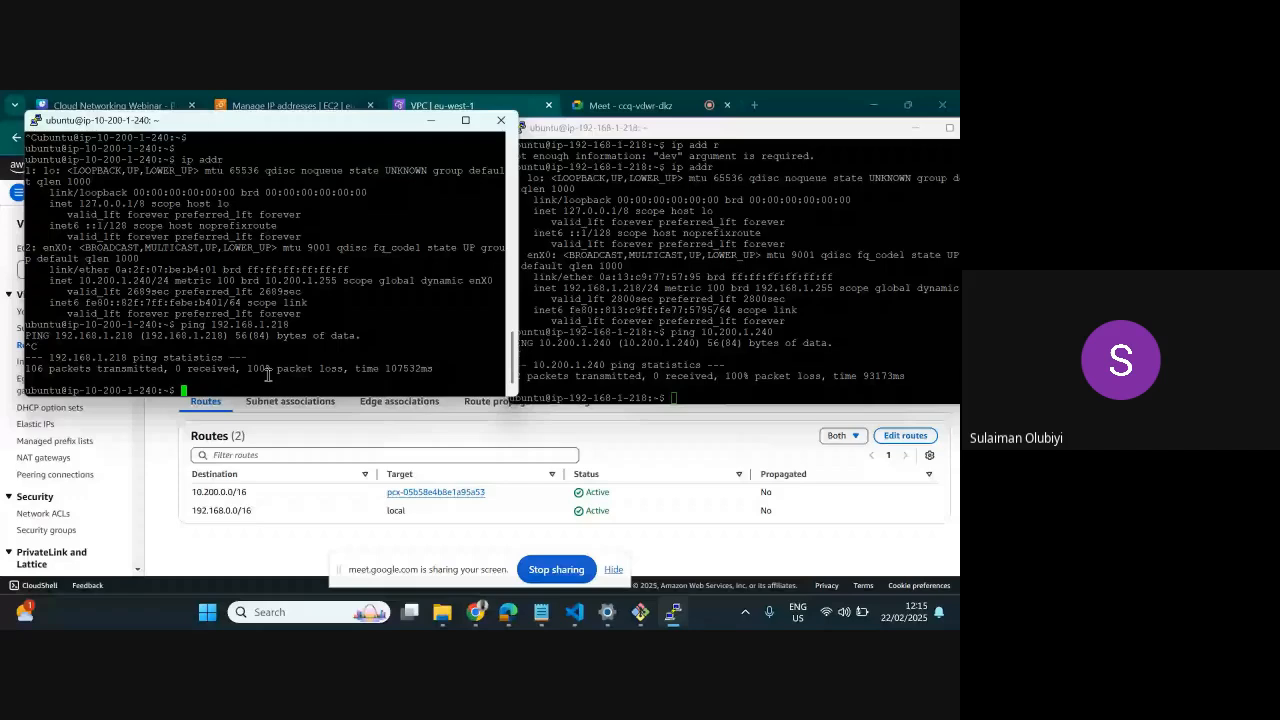
key(Up)
key(Return)
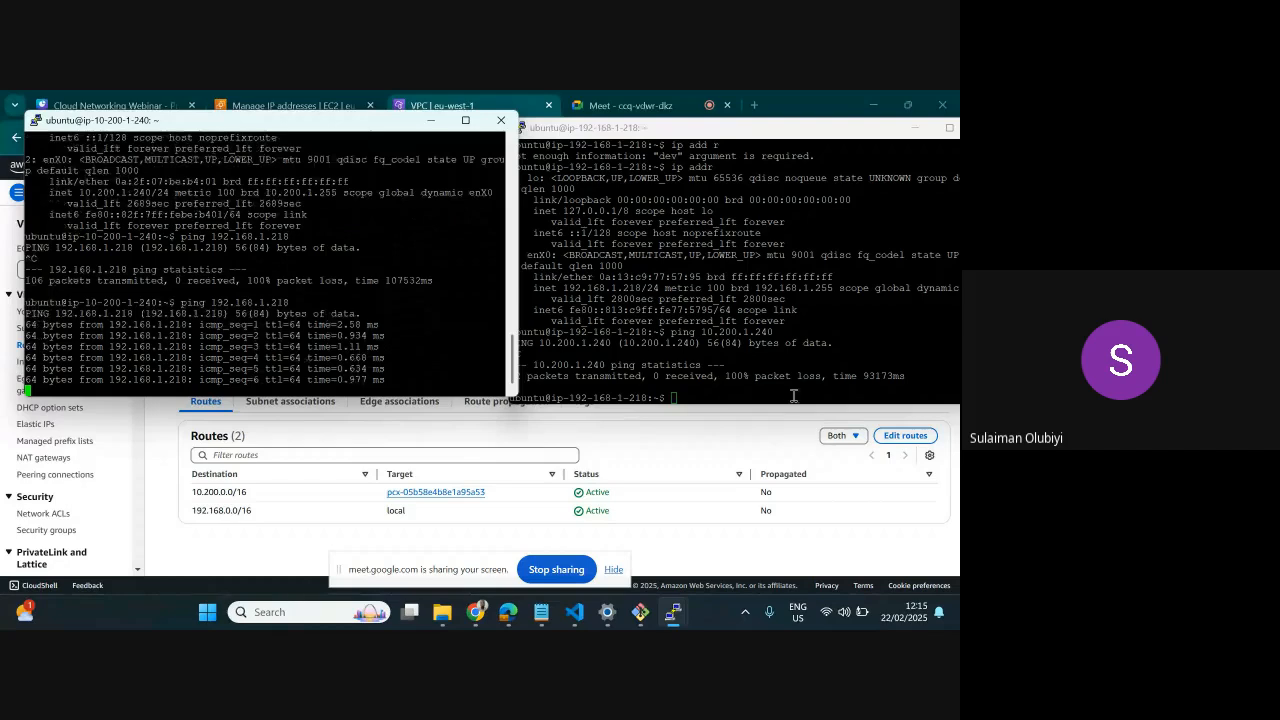
click(774, 388)
key(Up)
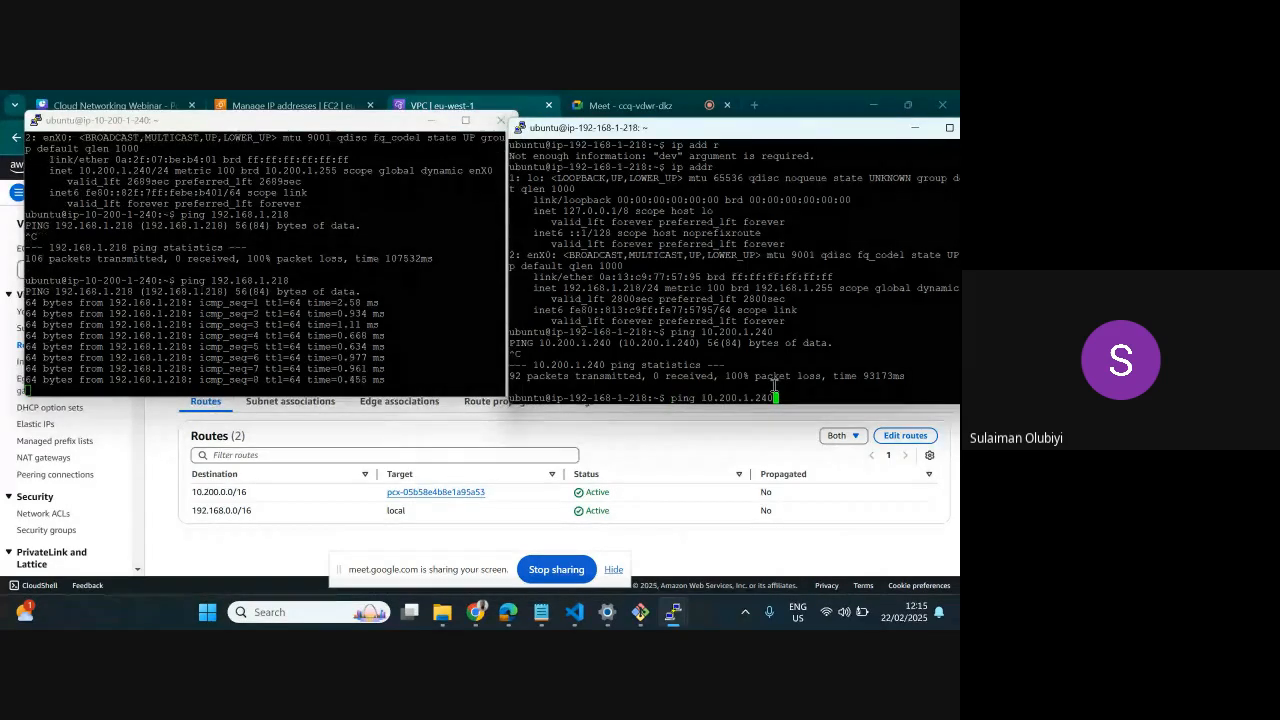
key(Return)
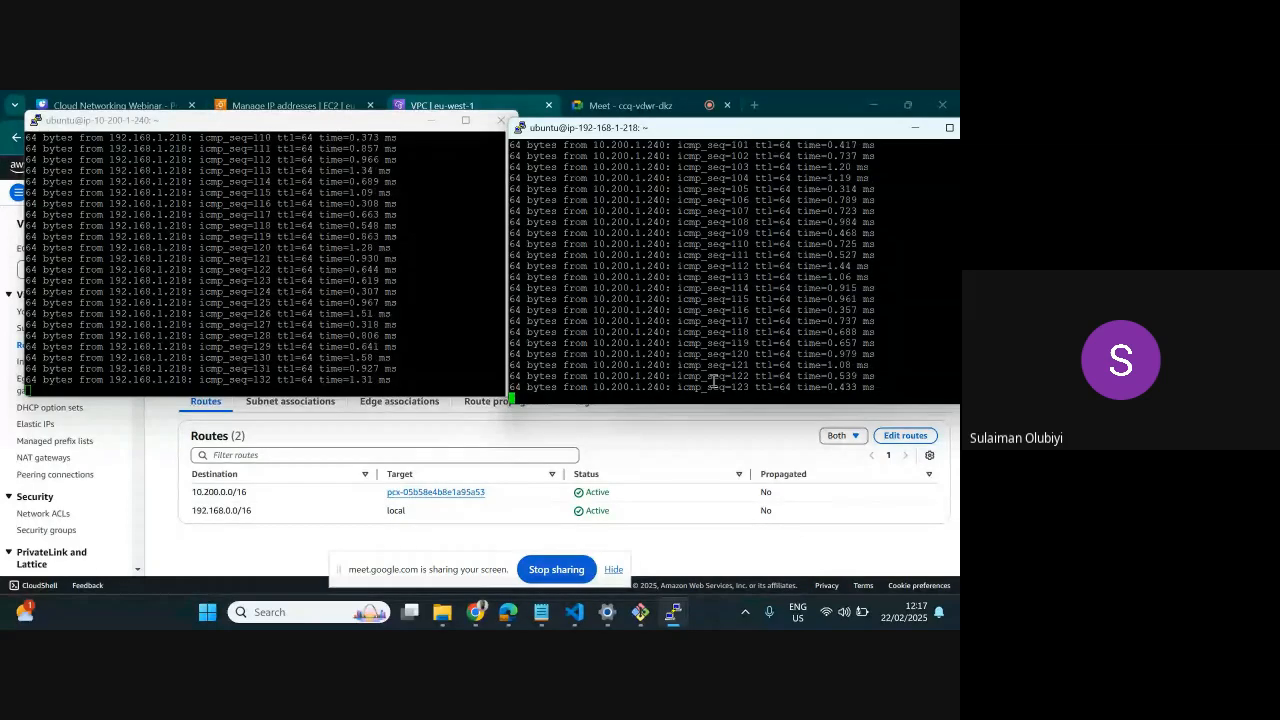
Stop the running pings in both server sessions and minimize the two terminal windows
key(ctrl+c)
click(263, 356)
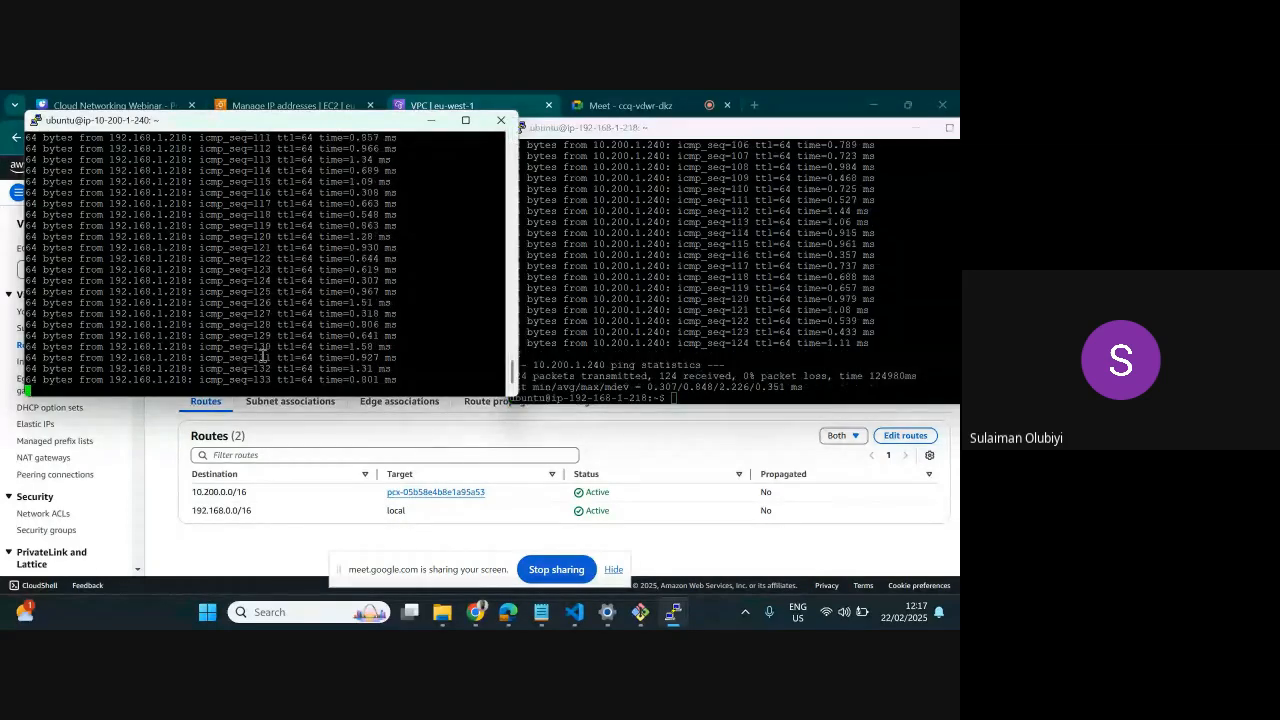
key(ctrl+c)
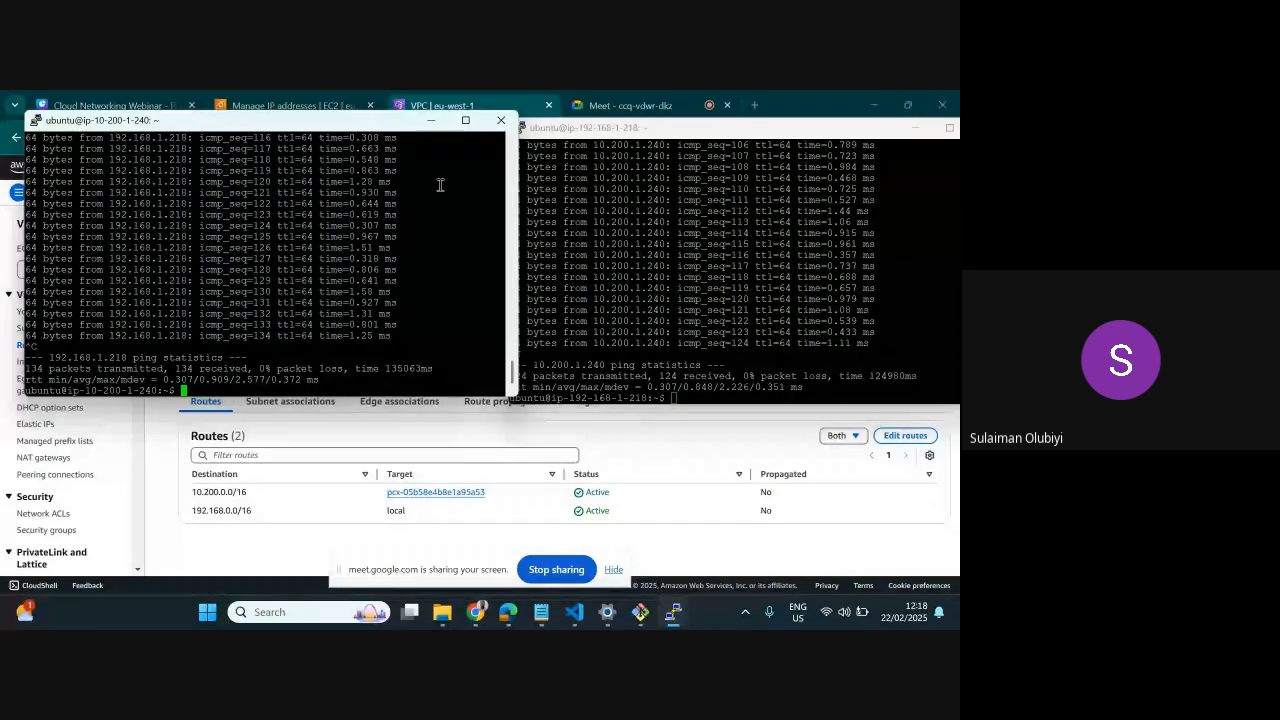
click(431, 120)
click(840, 143)
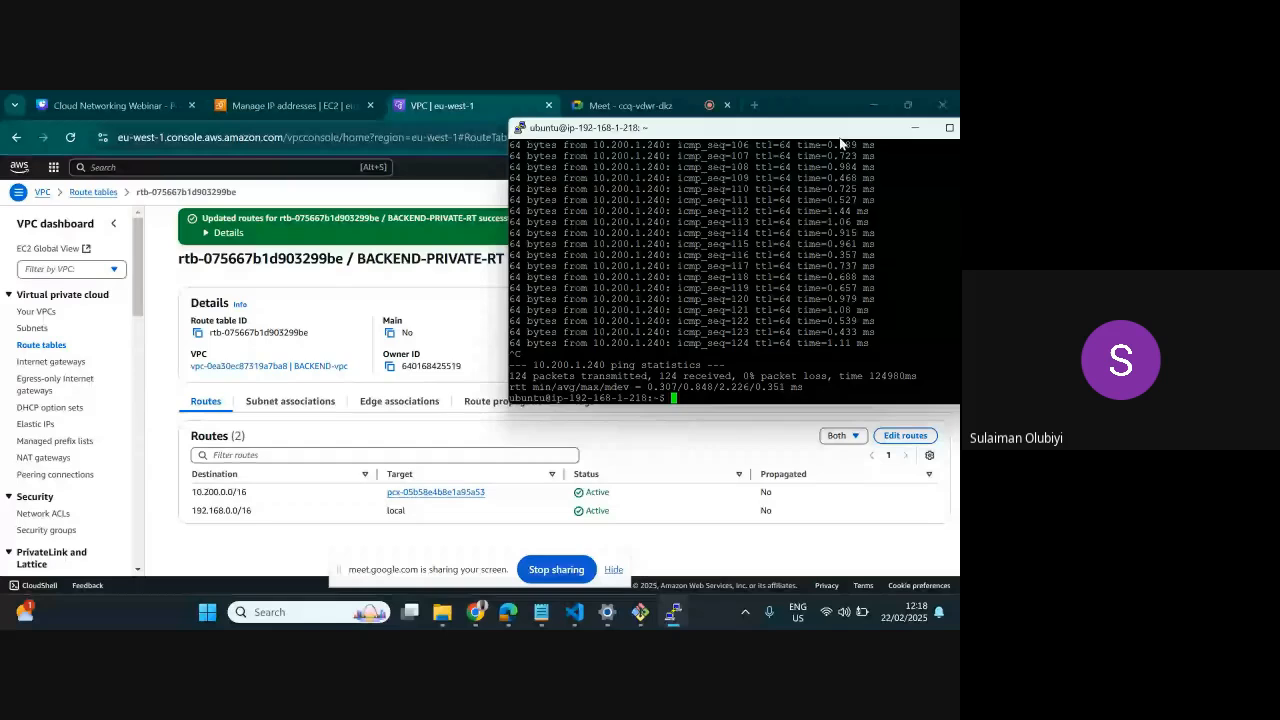
click(914, 127)
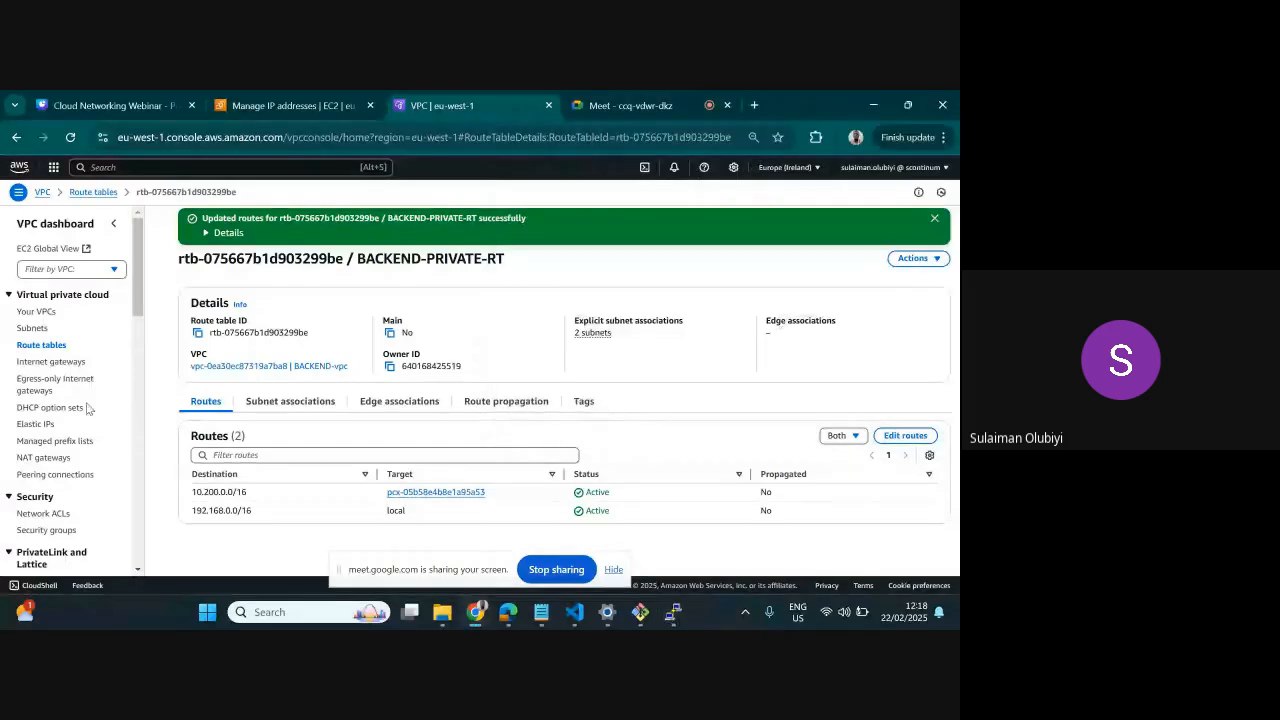
Start creating a new VPC peering connection
scroll(87, 420, down, 3)
scroll(60, 460, down, 3)
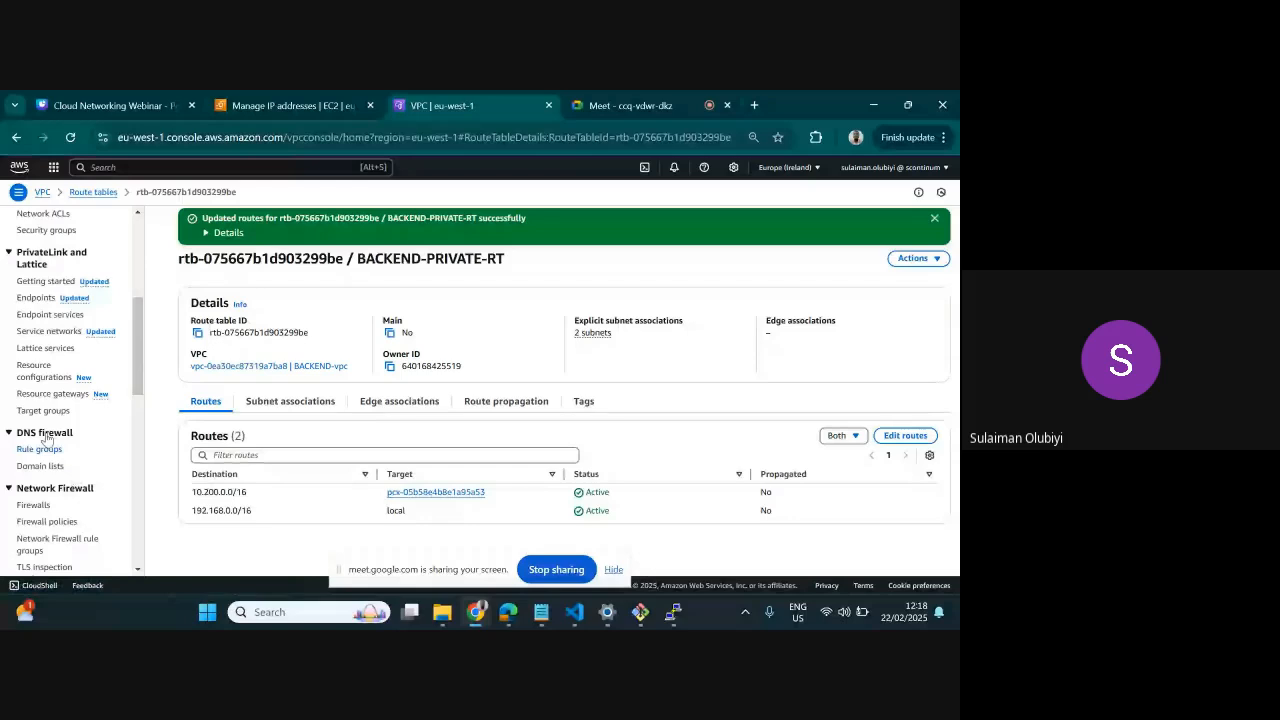
scroll(45, 438, up, 6)
click(50, 474)
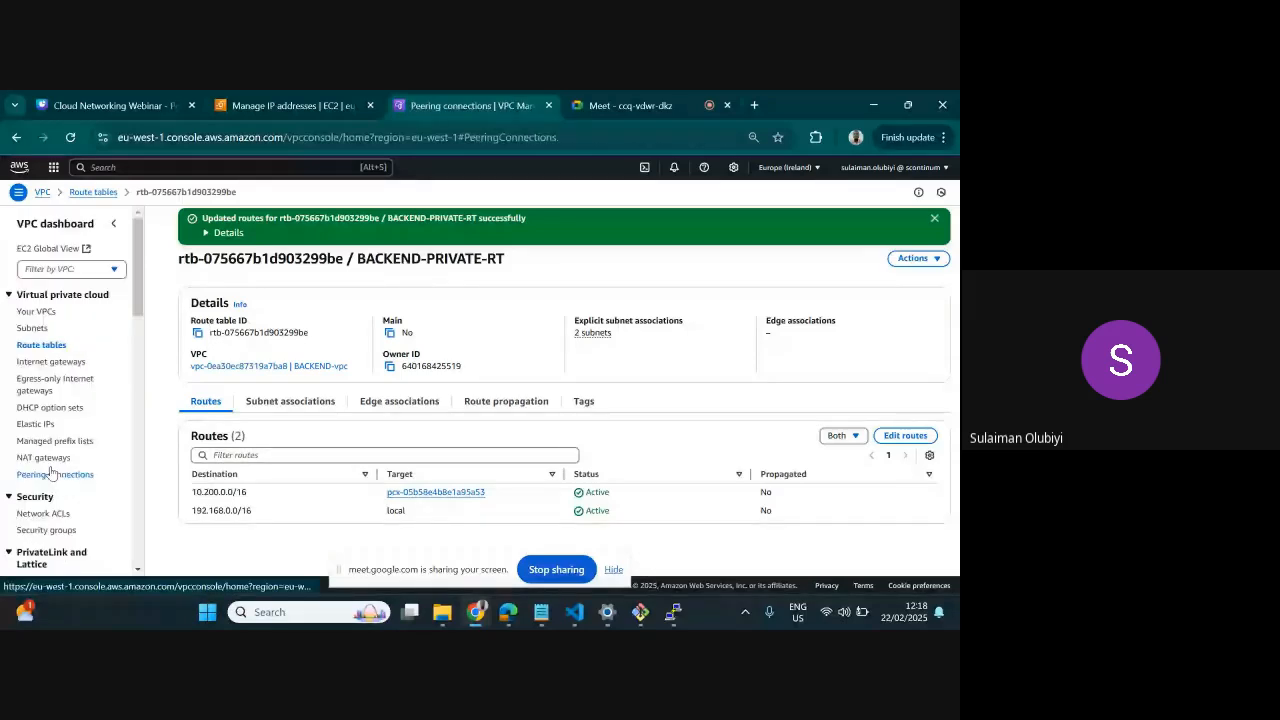
click(840, 219)
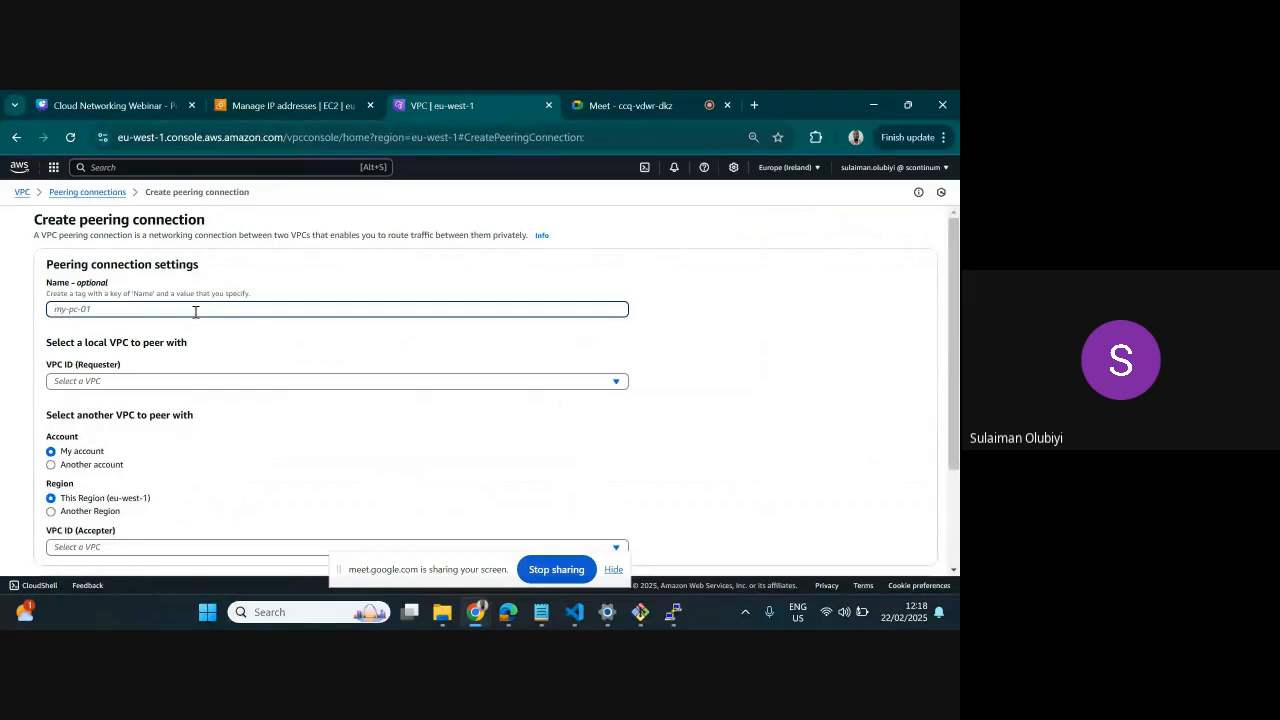
Name the new peering connection PEER BACKEND_TO_DATABASE
text(P)
key(BackSpace)
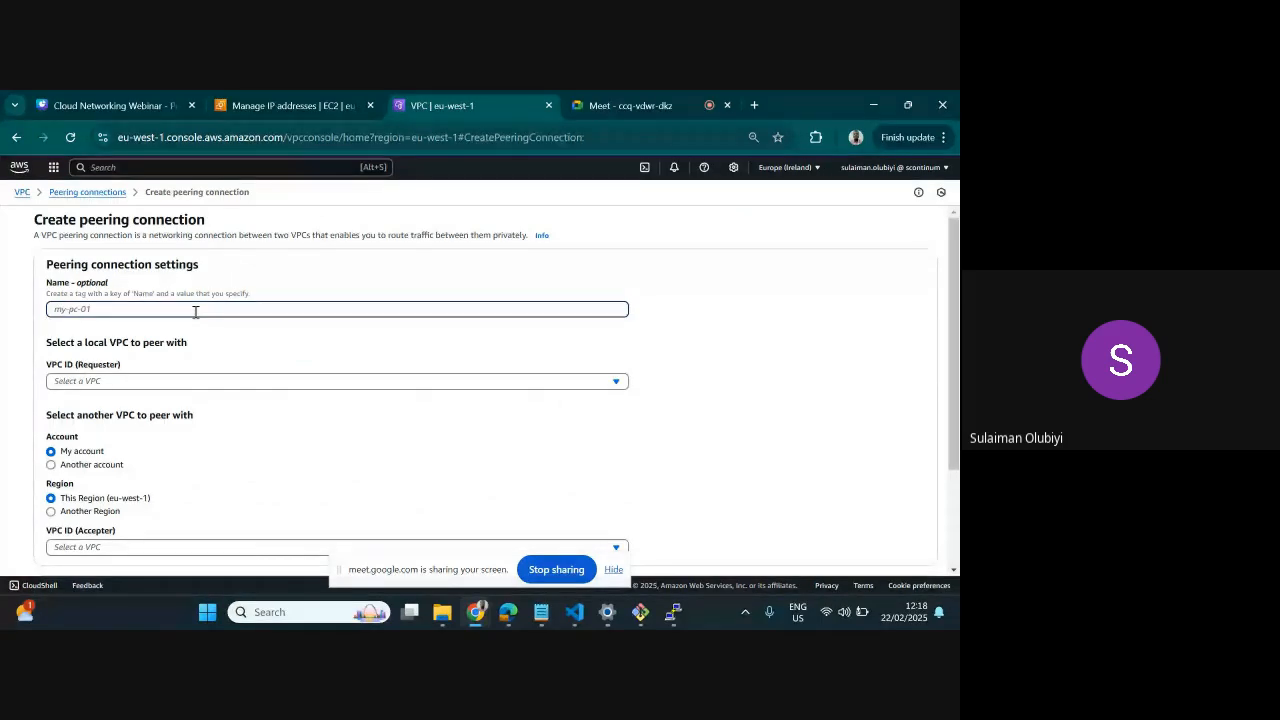
text(PEER FRO)
key(BackSpace)
key(BackSpace)
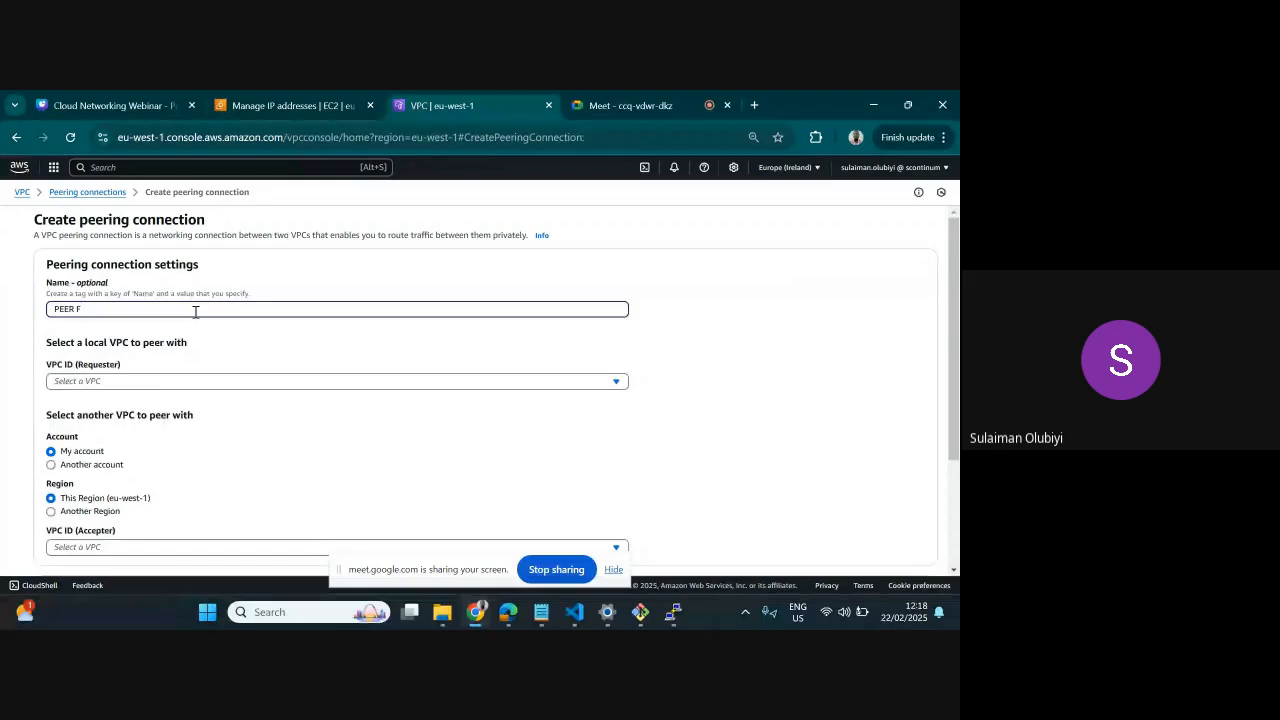
key(BackSpace)
text(BACKEND-VPC)
key(BackSpace)
key(BackSpace)
key(BackSpace)
key(BackSpace)
key(BackSpace)
text(_TO_DATABASE)
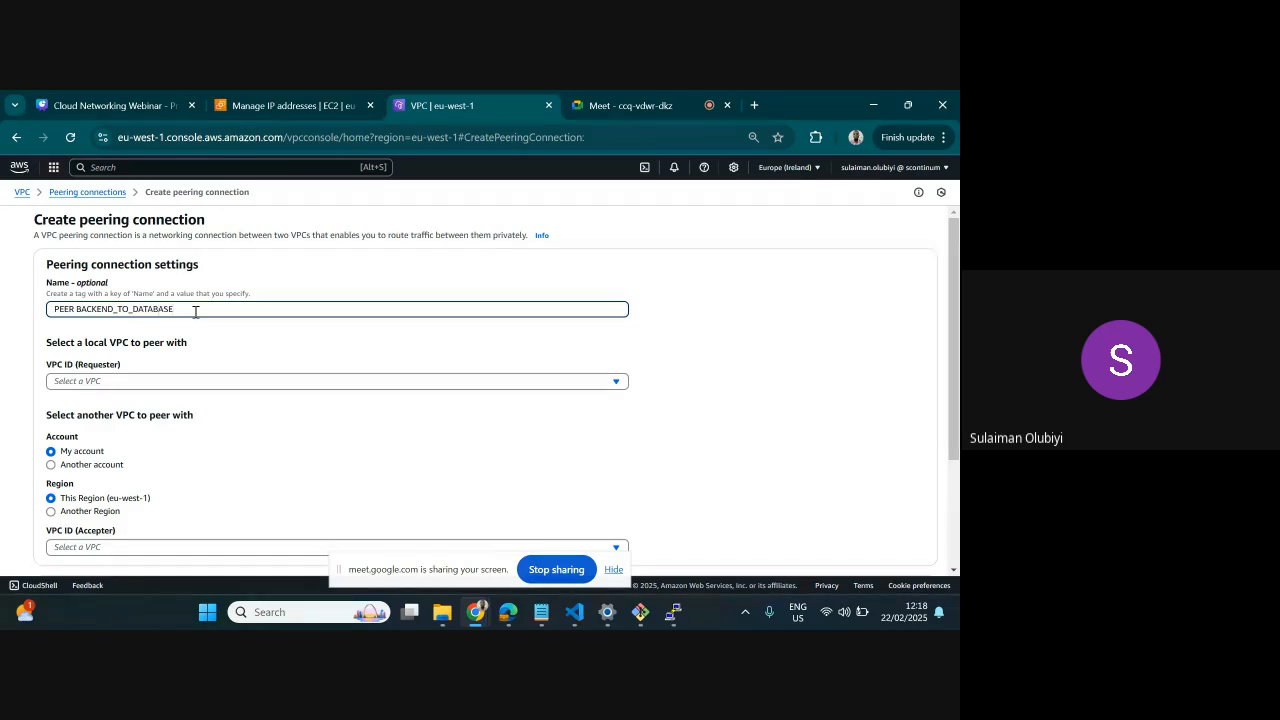
Choose BACKEND-vpc as the requester and DATABASE-vpc as the accepter, and review the peering settings
click(211, 378)
click(190, 433)
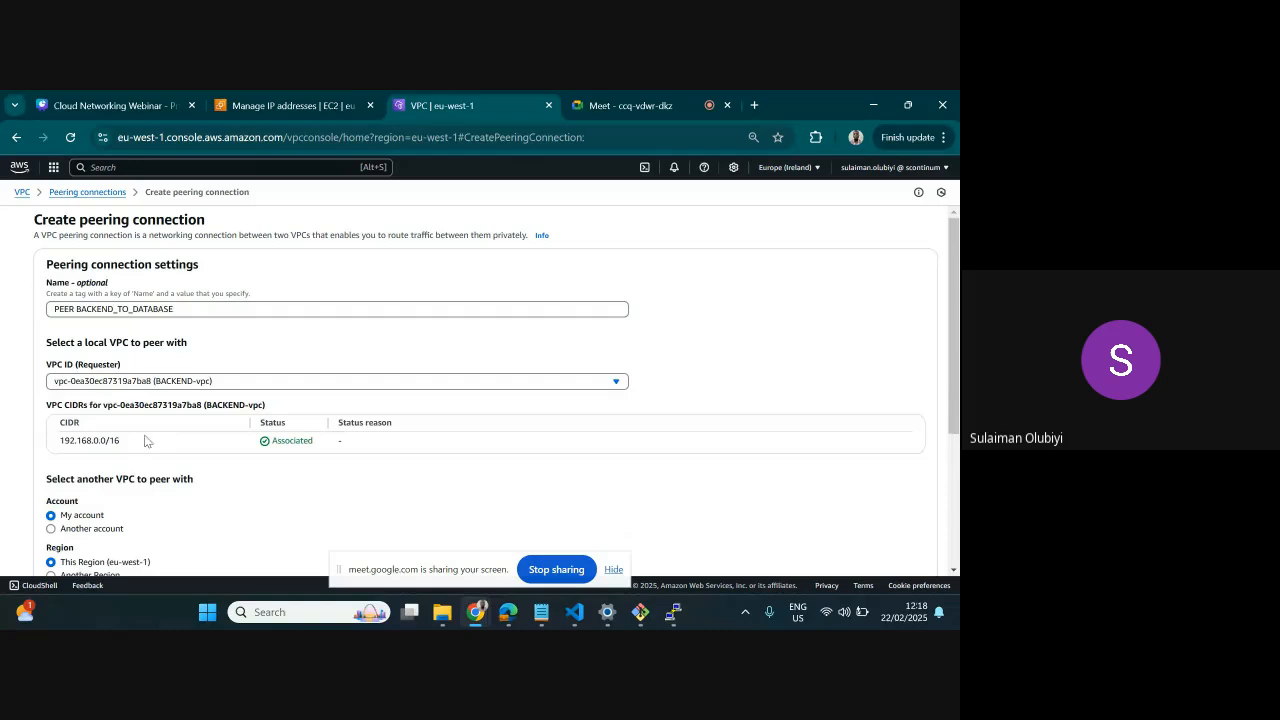
scroll(135, 440, down, 2)
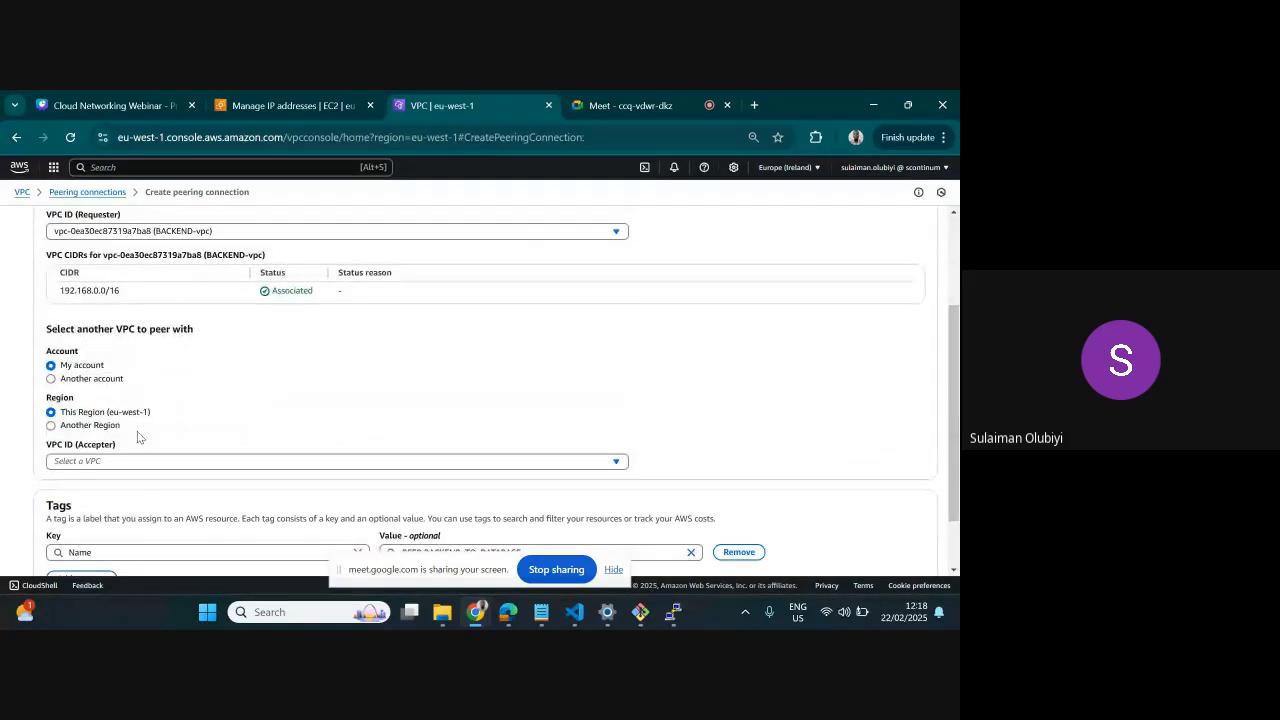
scroll(137, 434, down, 1)
click(159, 390)
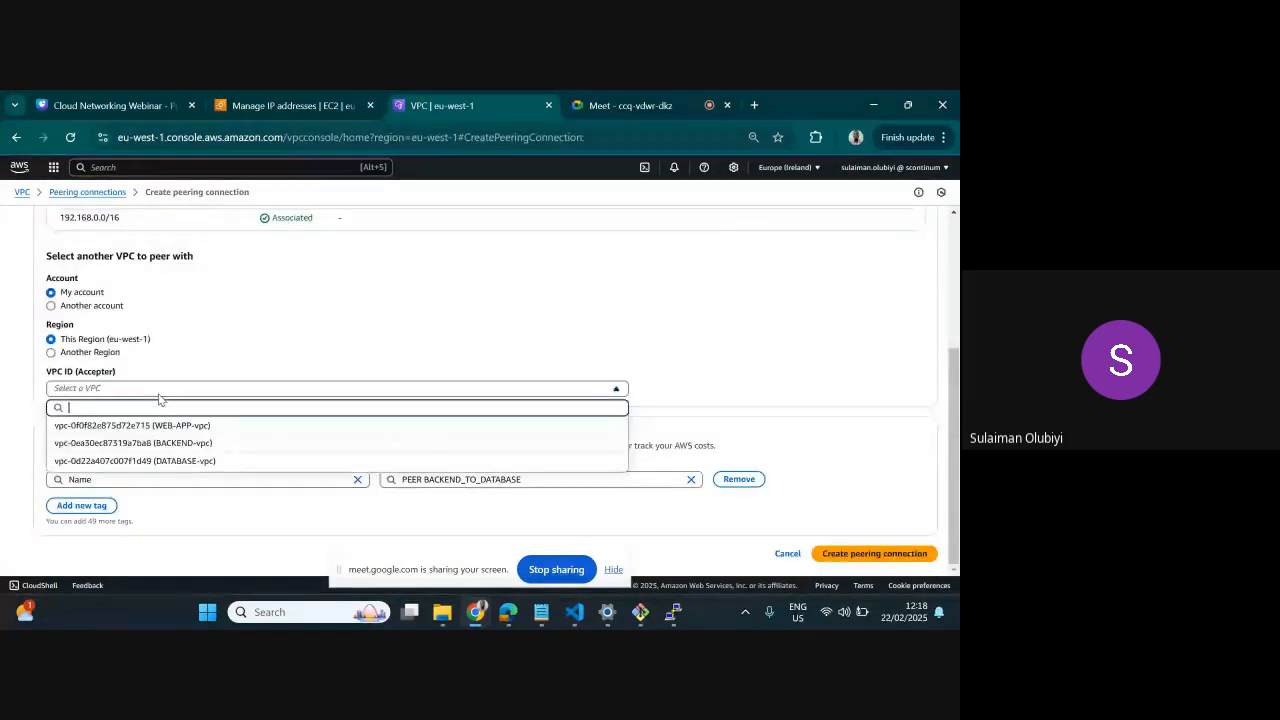
click(168, 462)
scroll(238, 420, down, 1)
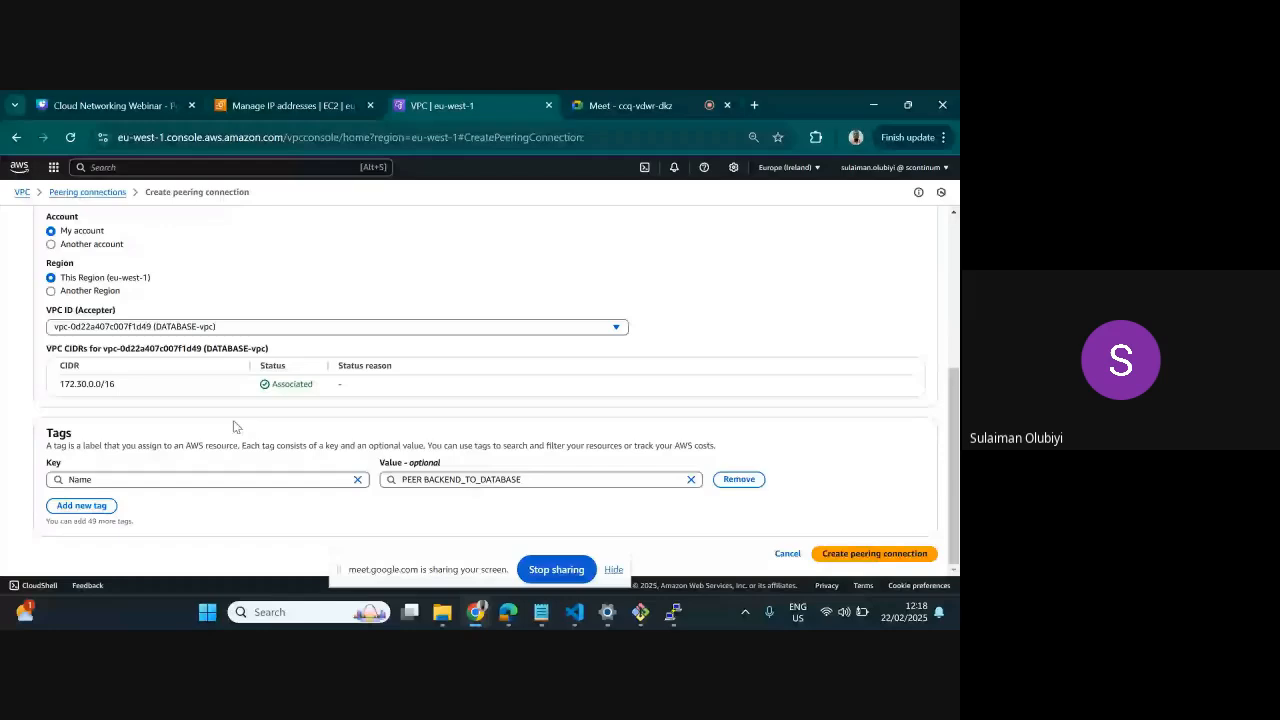
scroll(255, 382, up, 2)
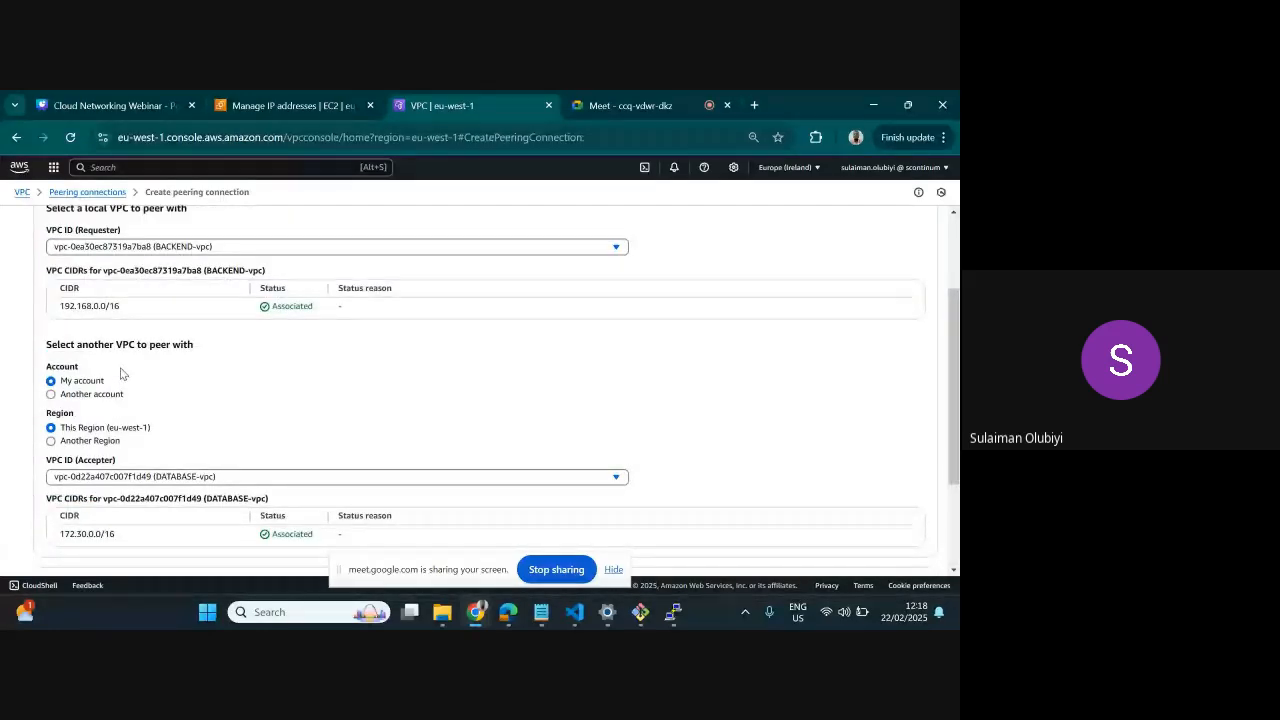
scroll(290, 405, down, 2)
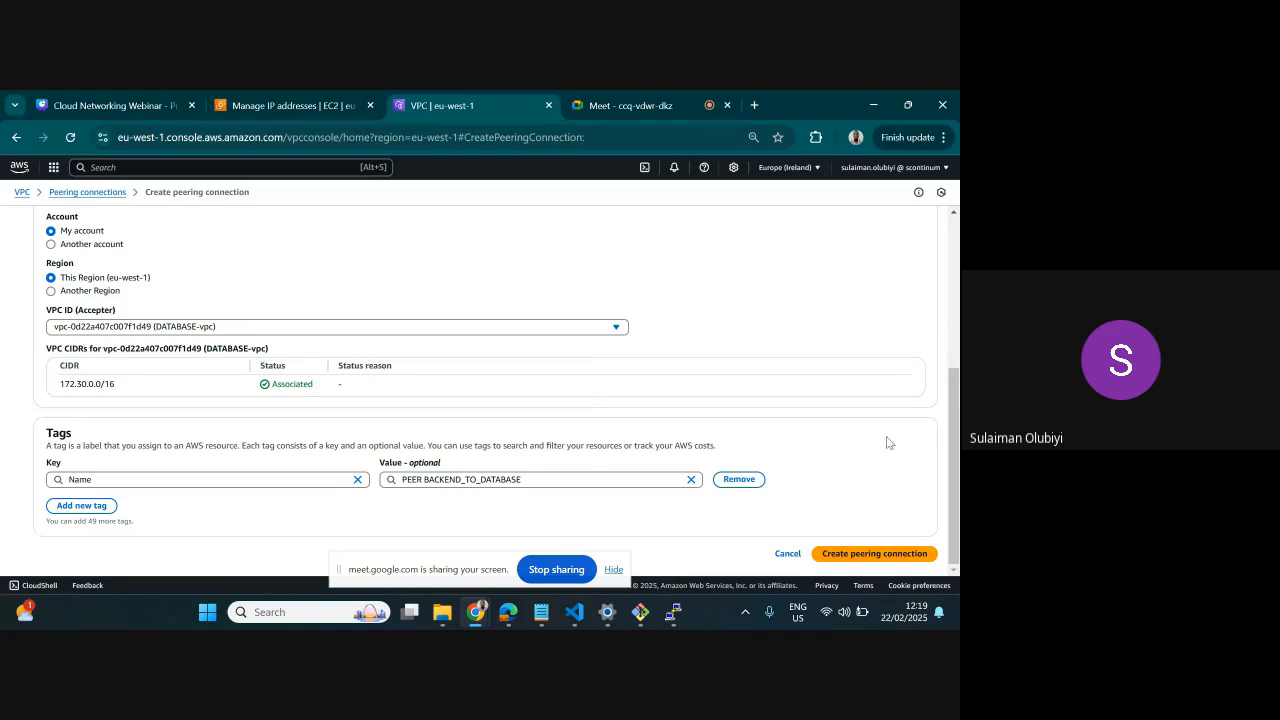
Create the BACKEND-to-DATABASE peering connection and accept its pending request
click(886, 549)
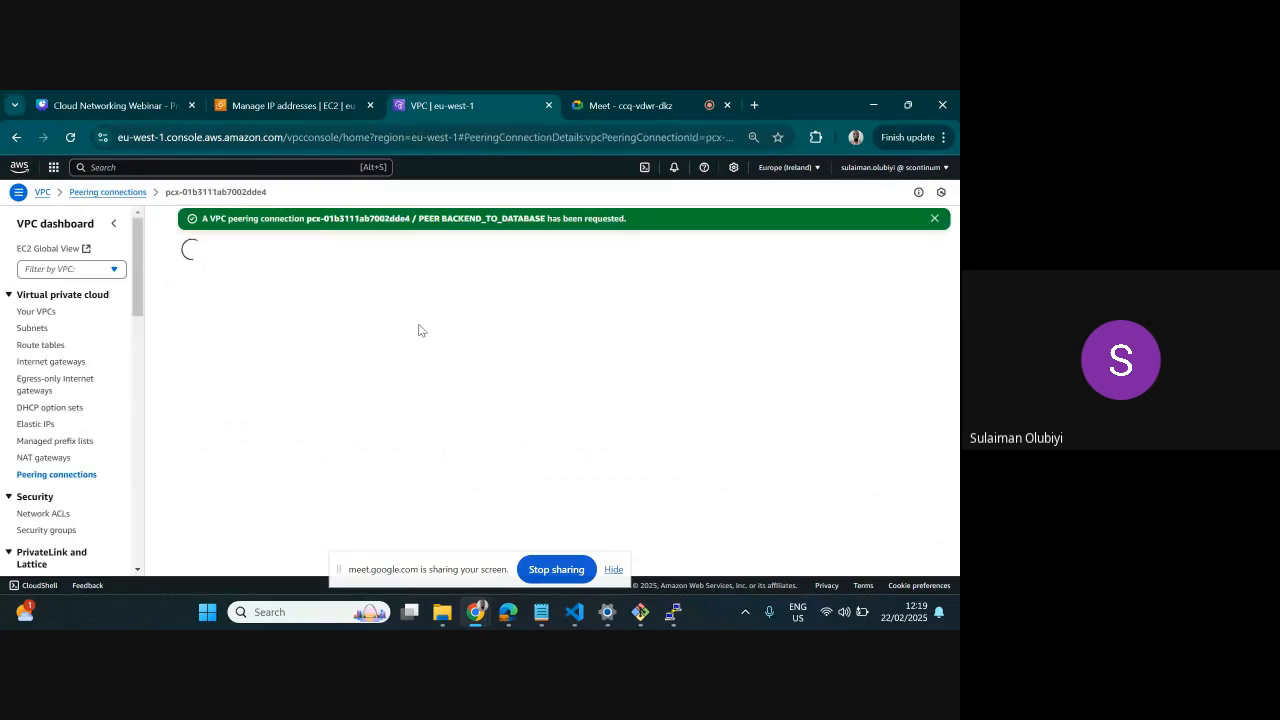
click(55, 476)
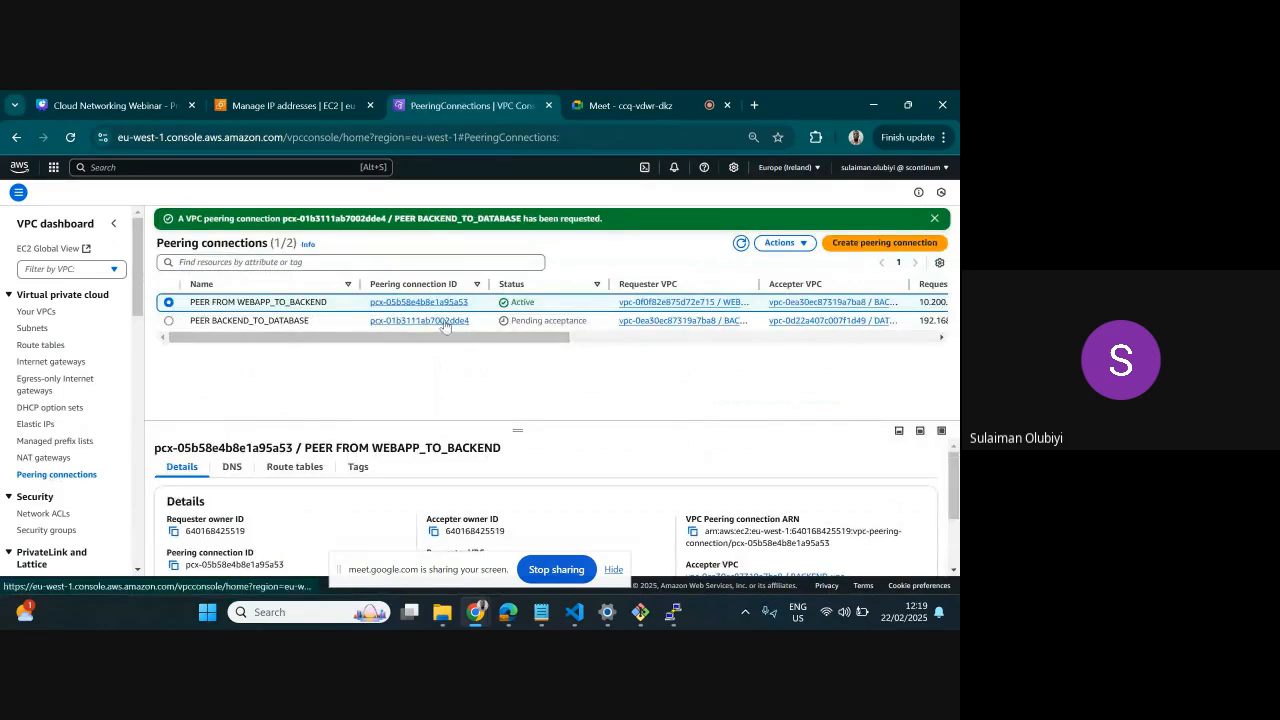
click(169, 322)
click(782, 242)
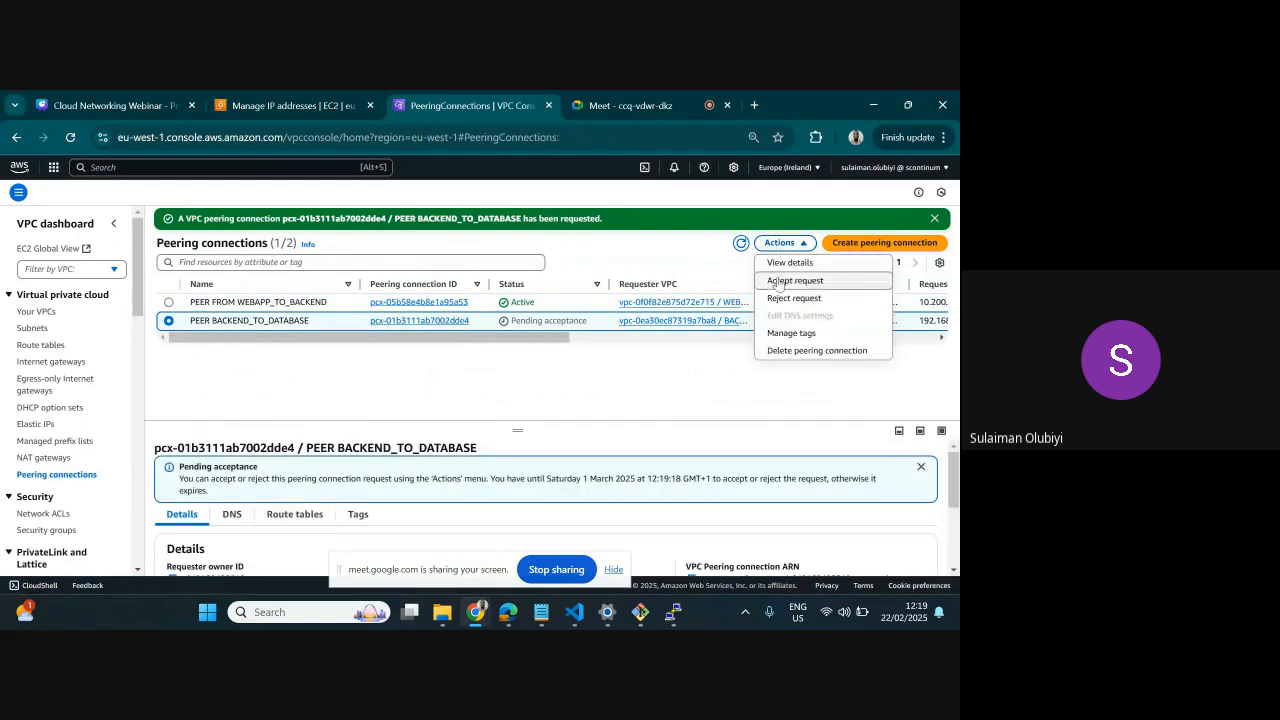
click(782, 281)
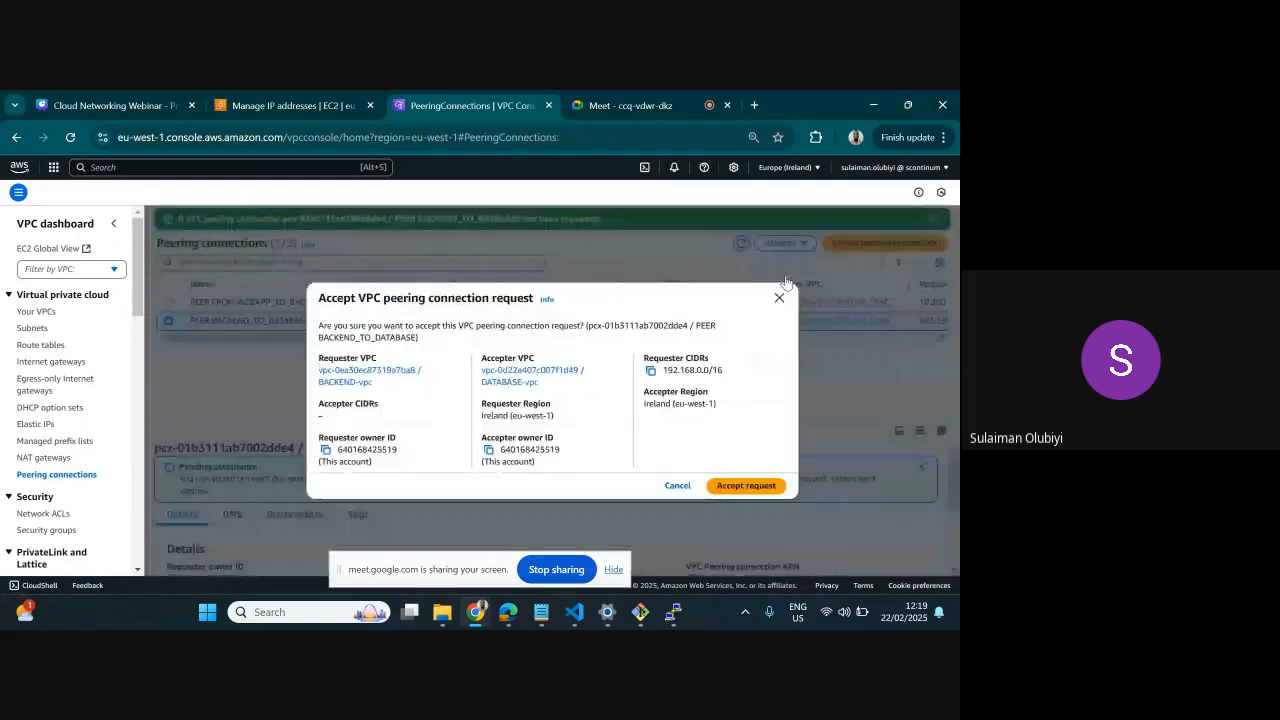
click(745, 485)
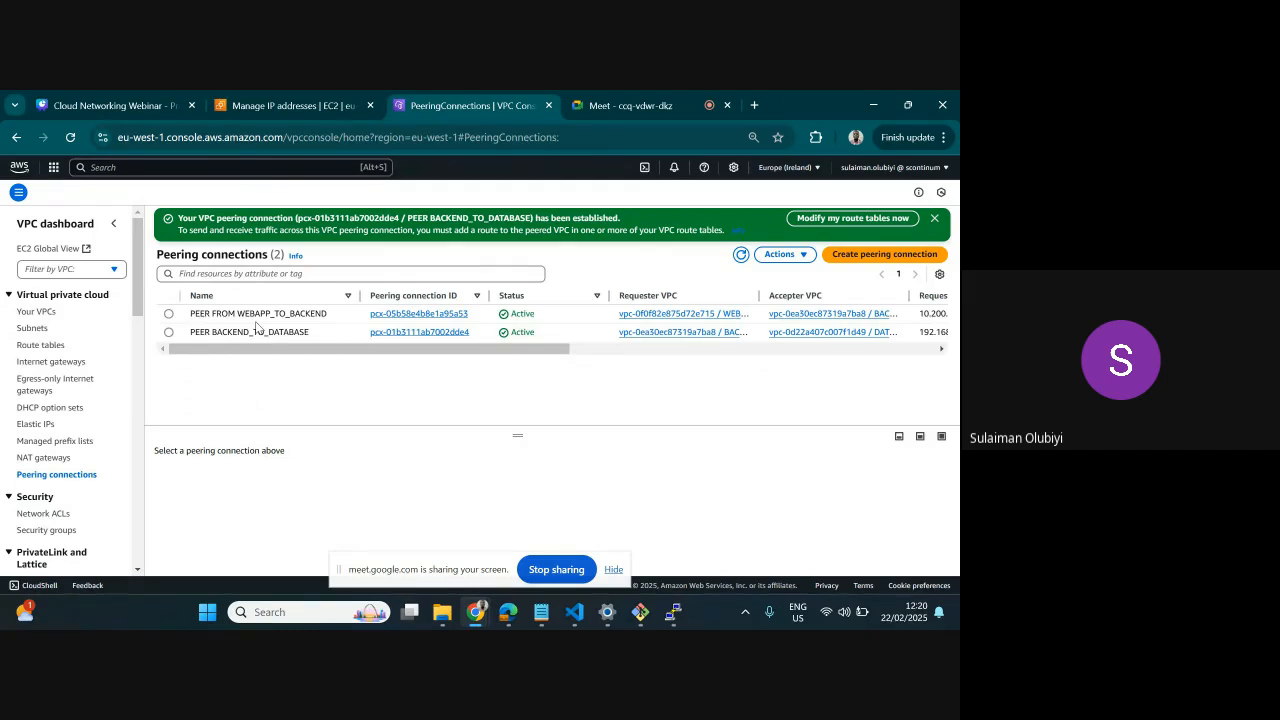
Open the routes of the BACKEND-PUBLIC-RT route table for editing
click(44, 346)
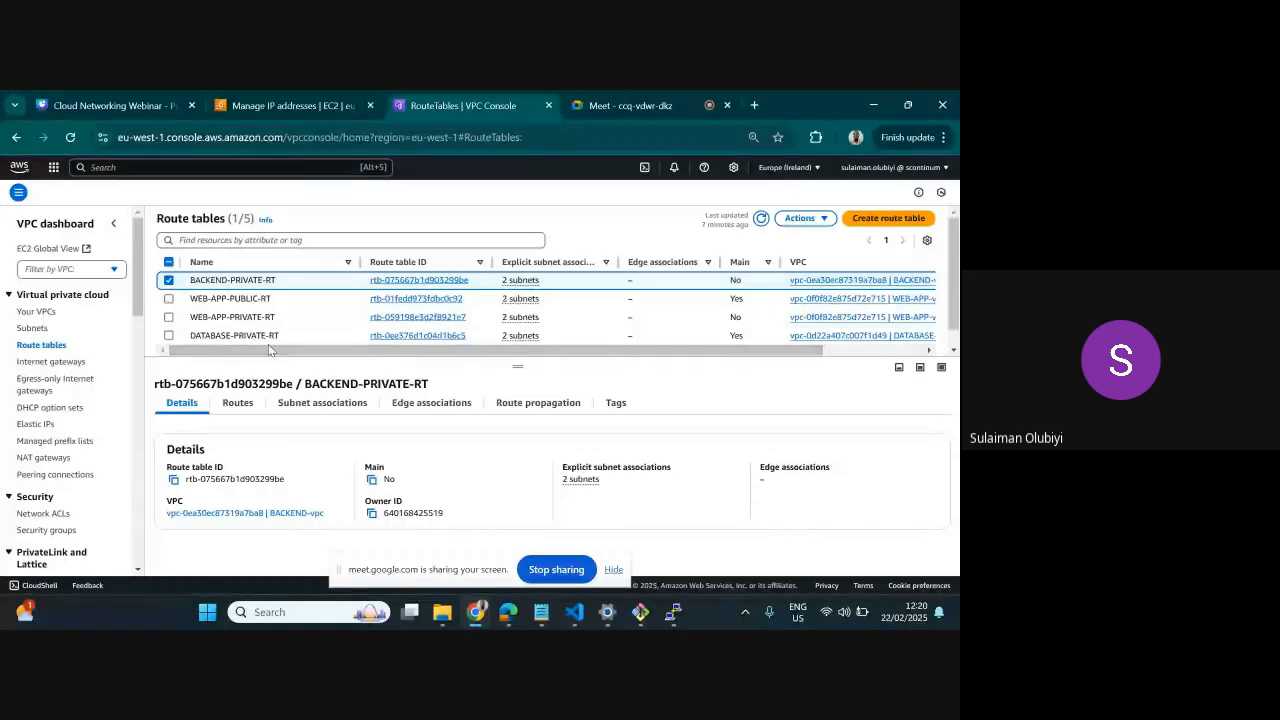
click(168, 282)
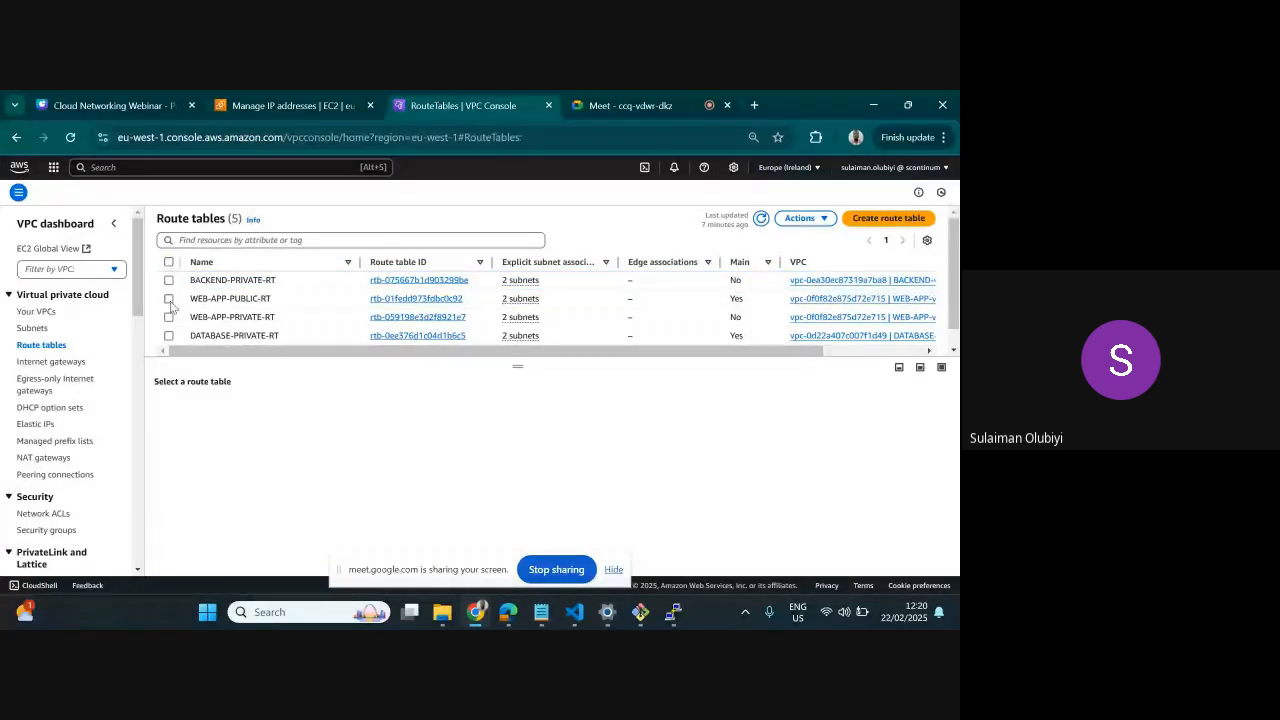
click(169, 298)
click(170, 299)
scroll(188, 305, down, 1)
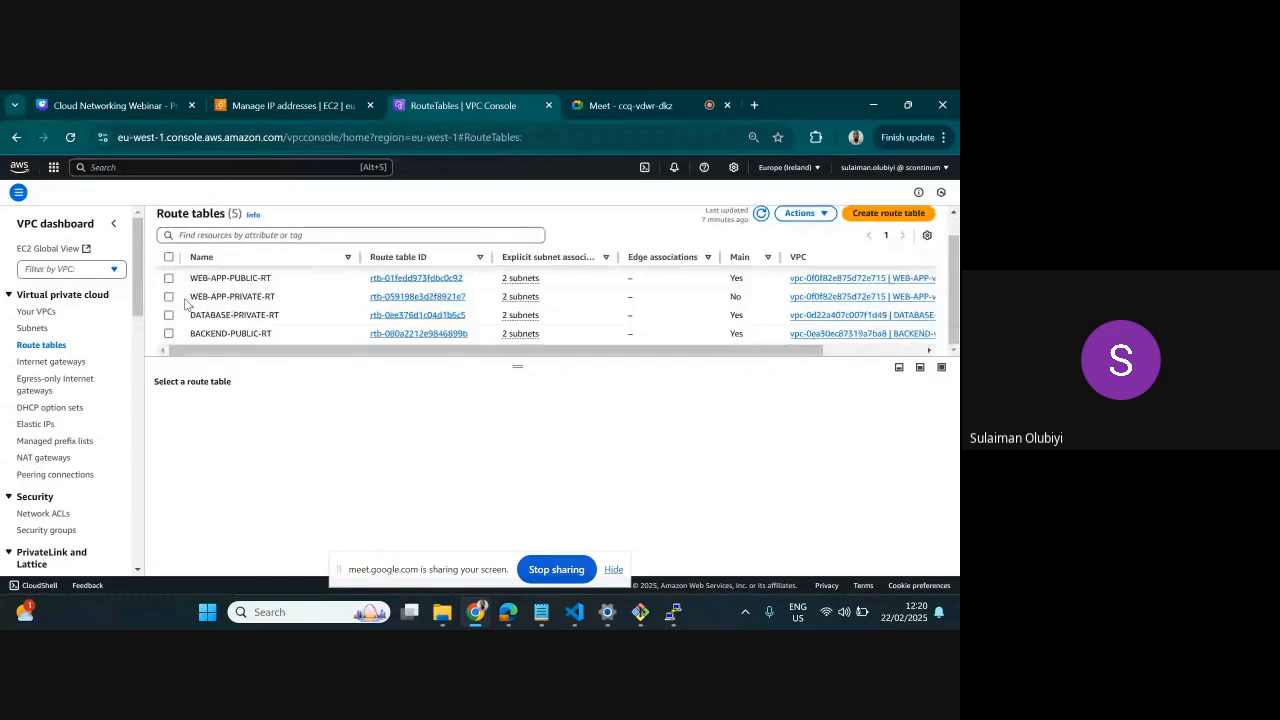
scroll(188, 308, up, 1)
scroll(185, 315, down, 1)
click(168, 337)
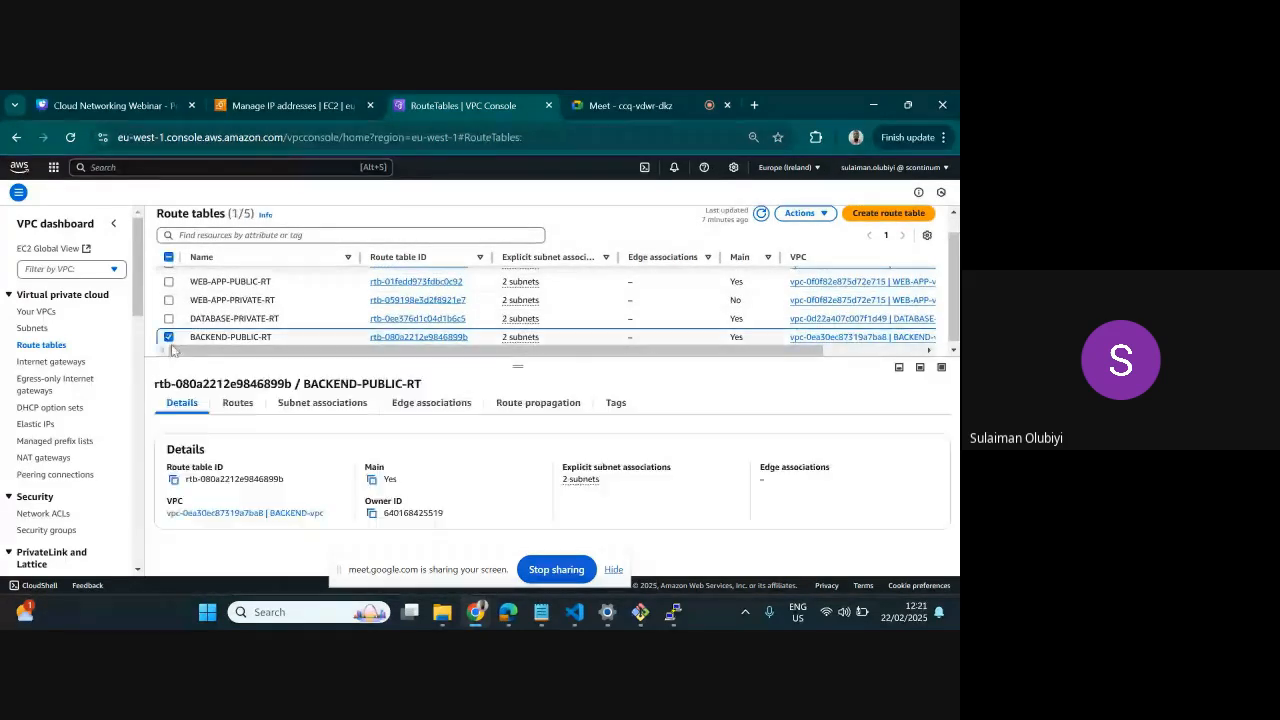
click(238, 402)
click(894, 440)
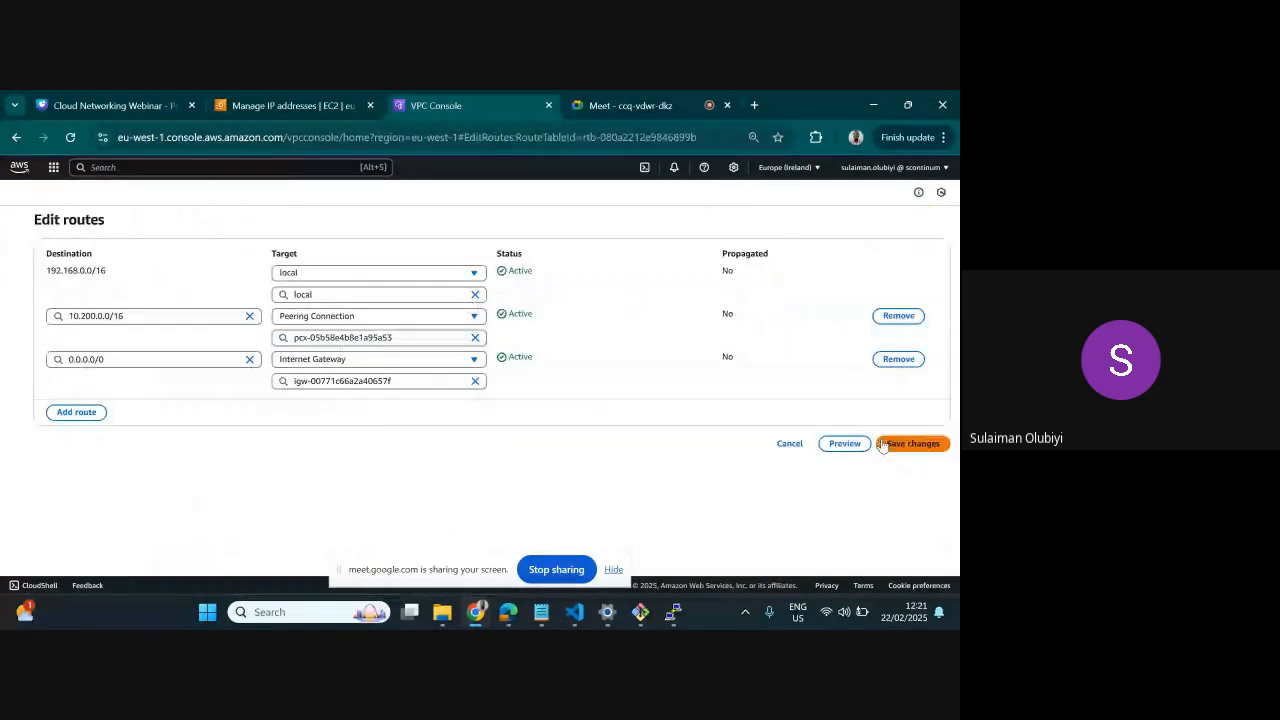
Add a route to 172.30.0.0/16 in BACKEND-PUBLIC-RT targeting the PEER BACKEND_TO_DATABASE peering connection, and save the changes
click(80, 412)
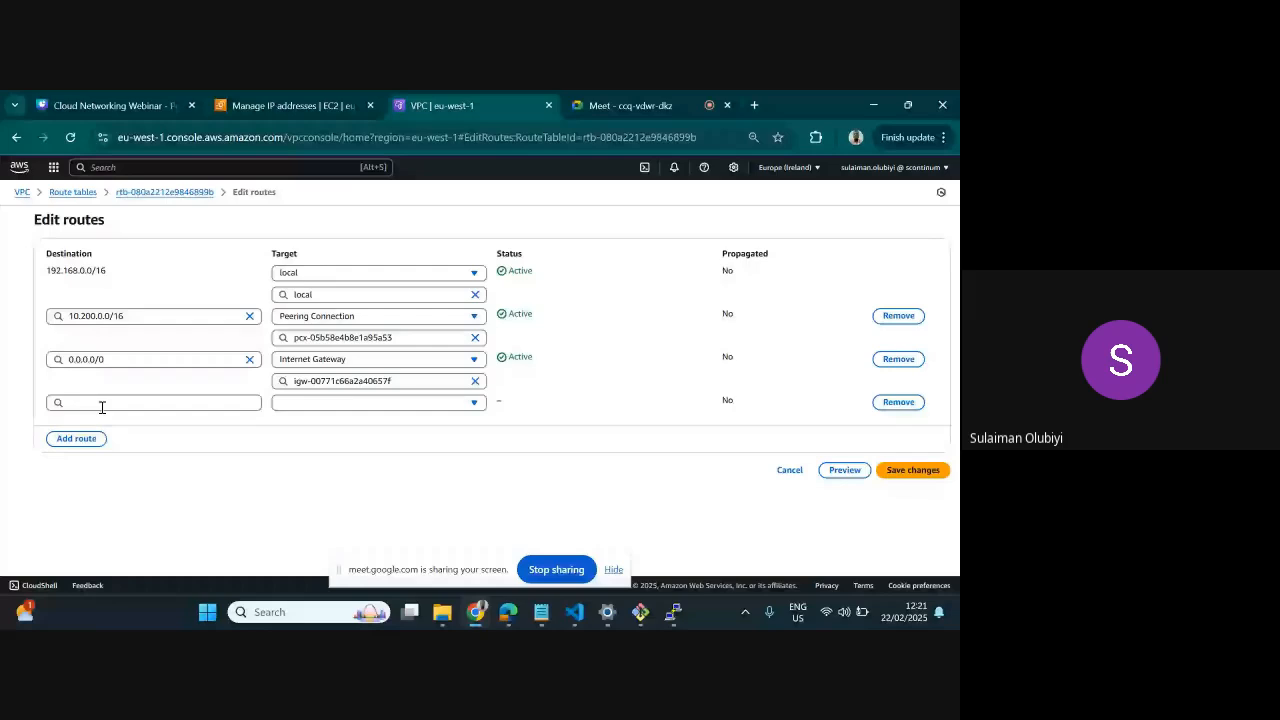
click(102, 403)
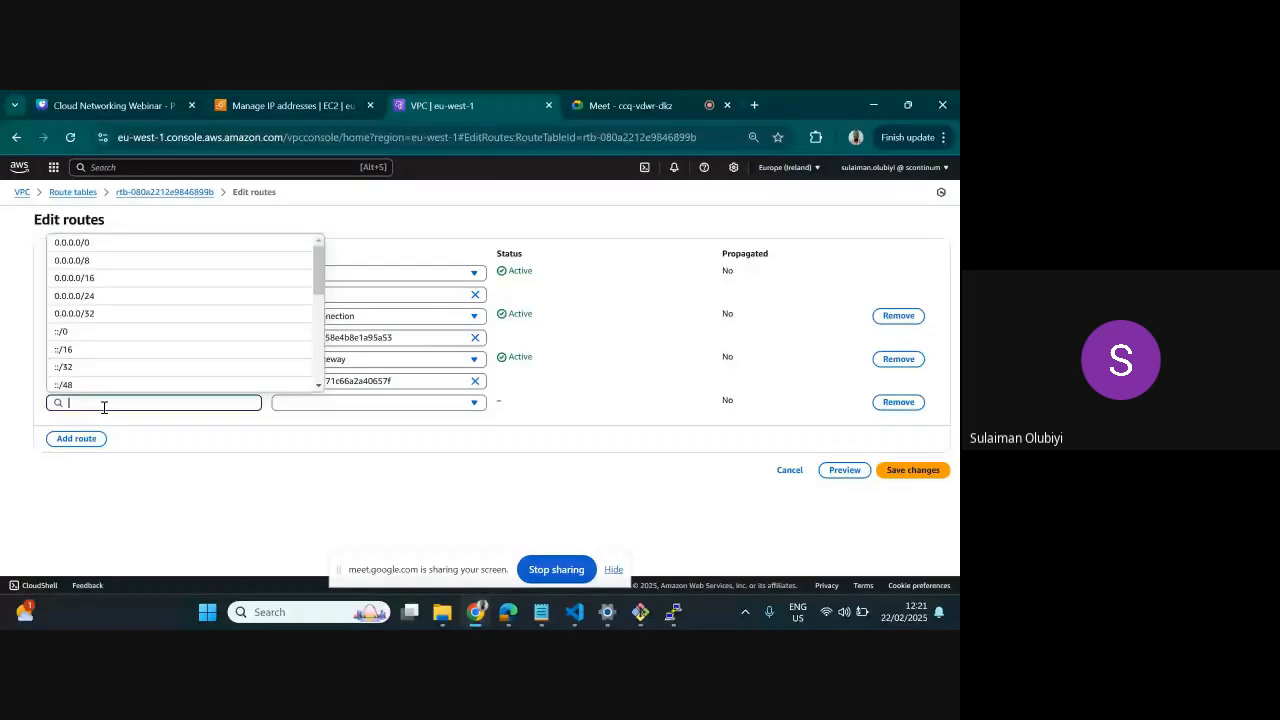
text(17)
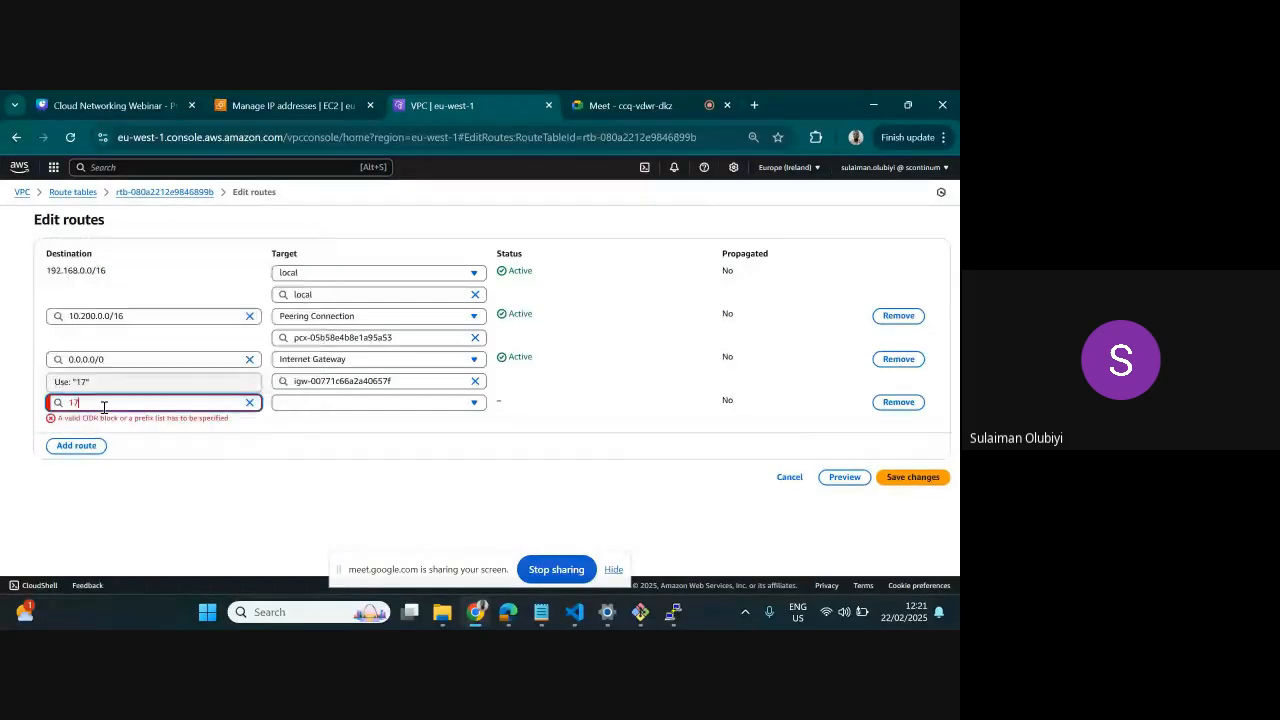
text(2.30.0.0/16)
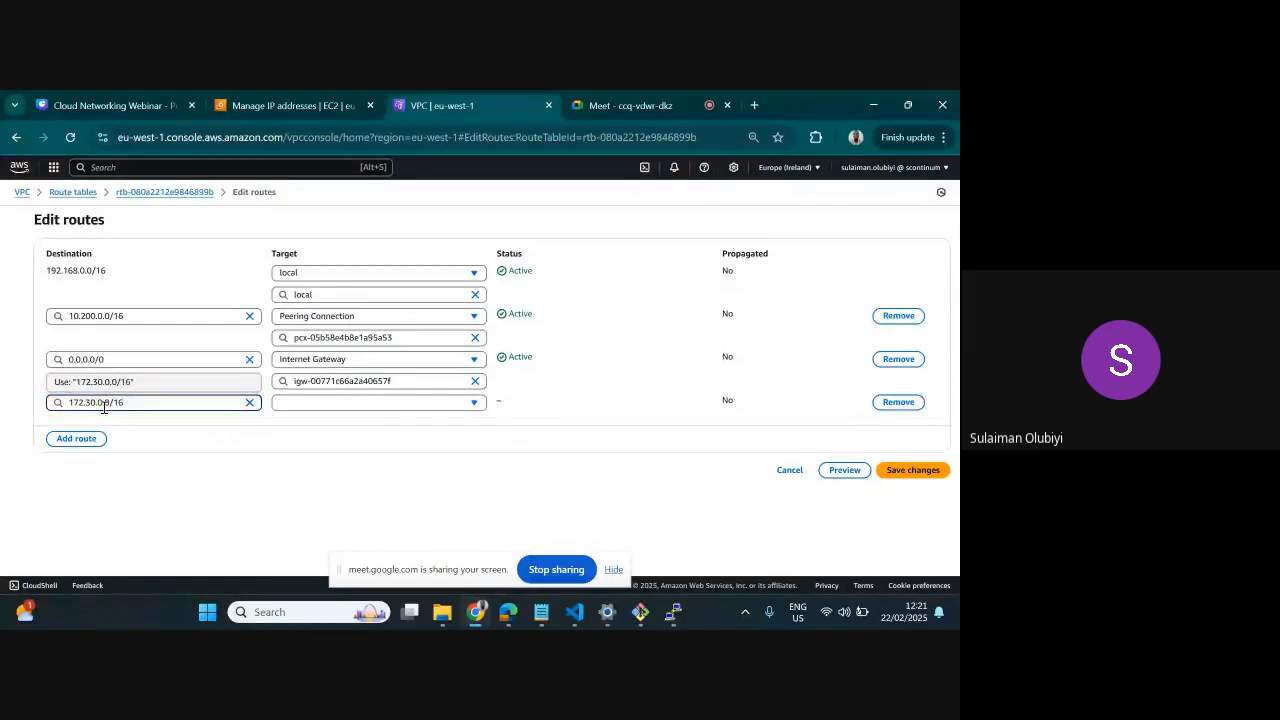
click(305, 410)
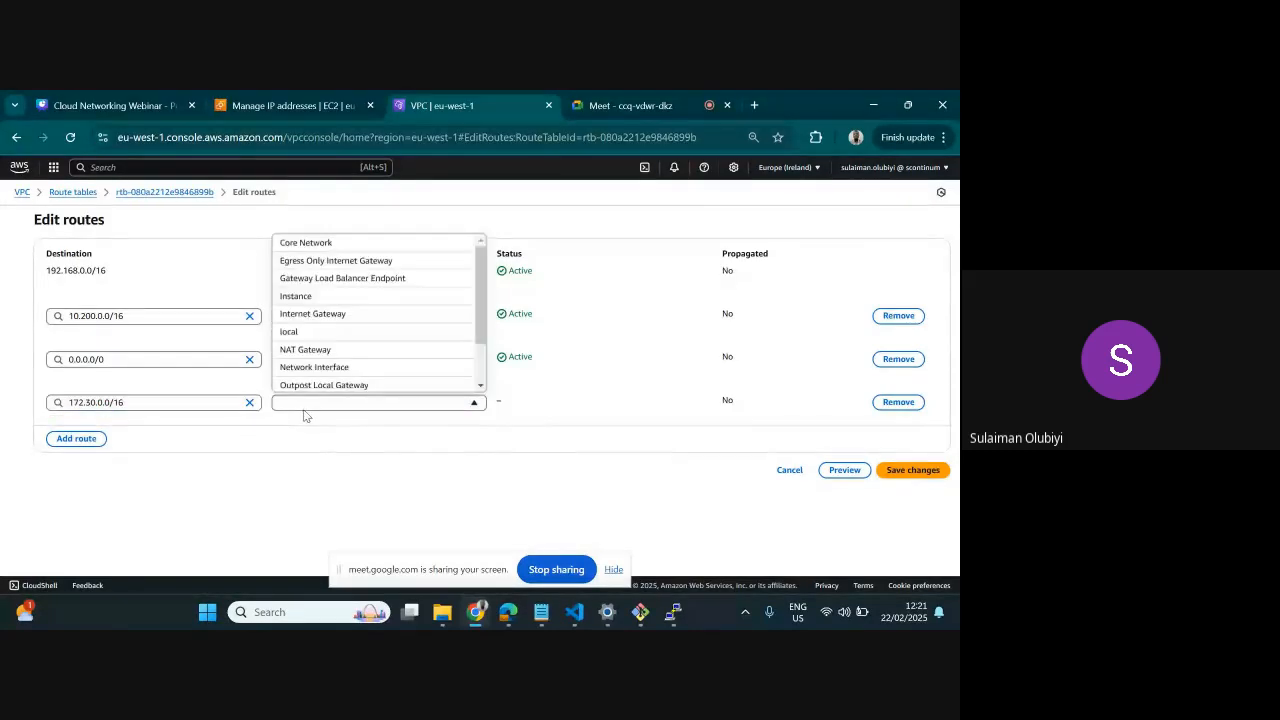
scroll(340, 343, down, 1)
click(336, 348)
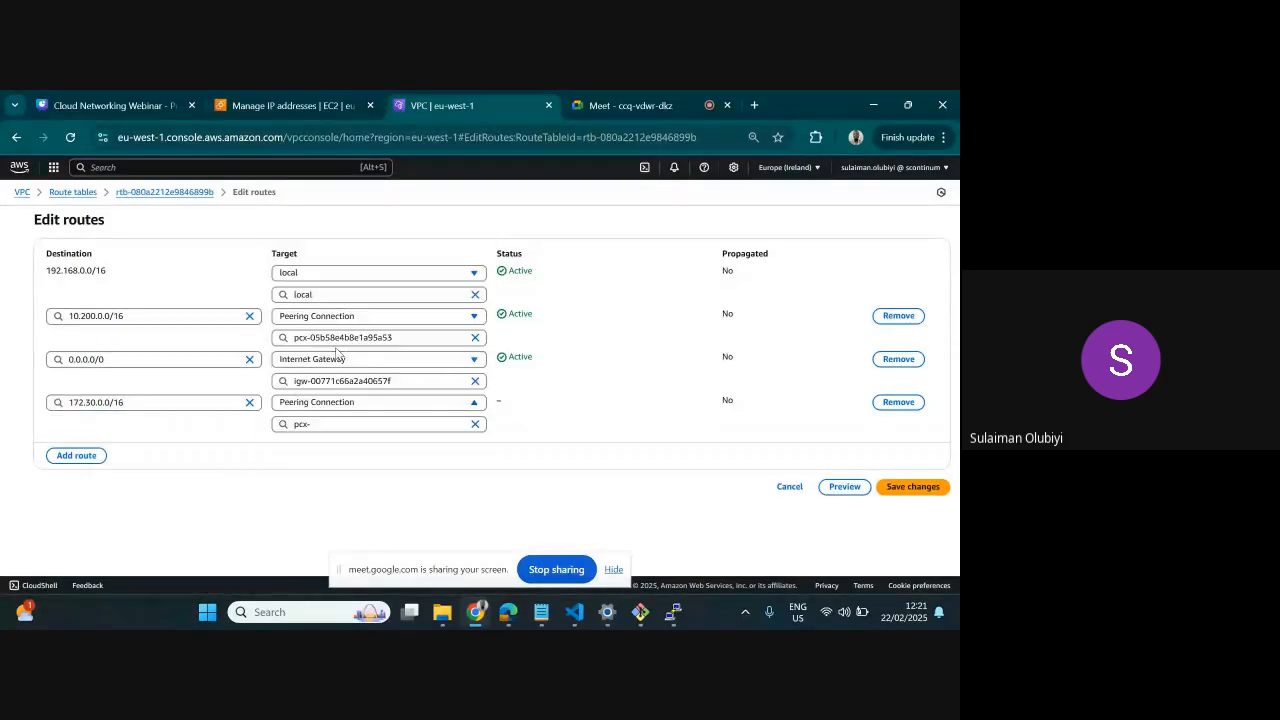
click(375, 423)
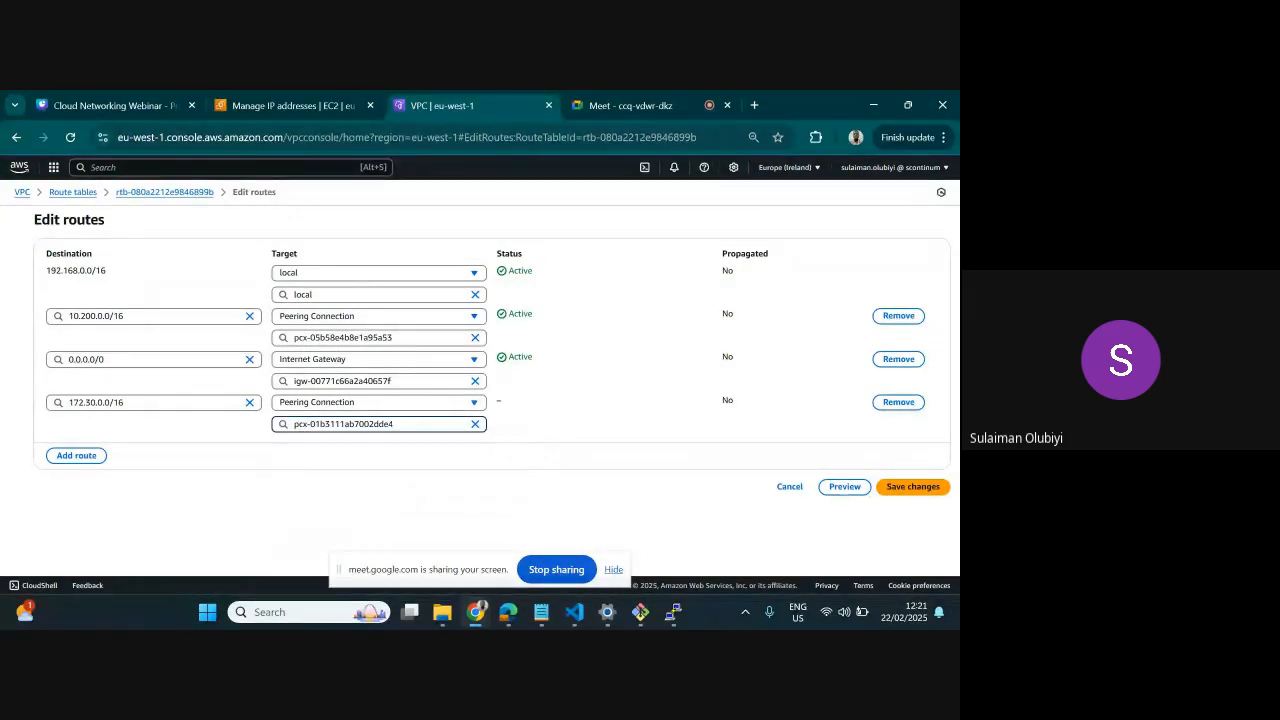
click(928, 486)
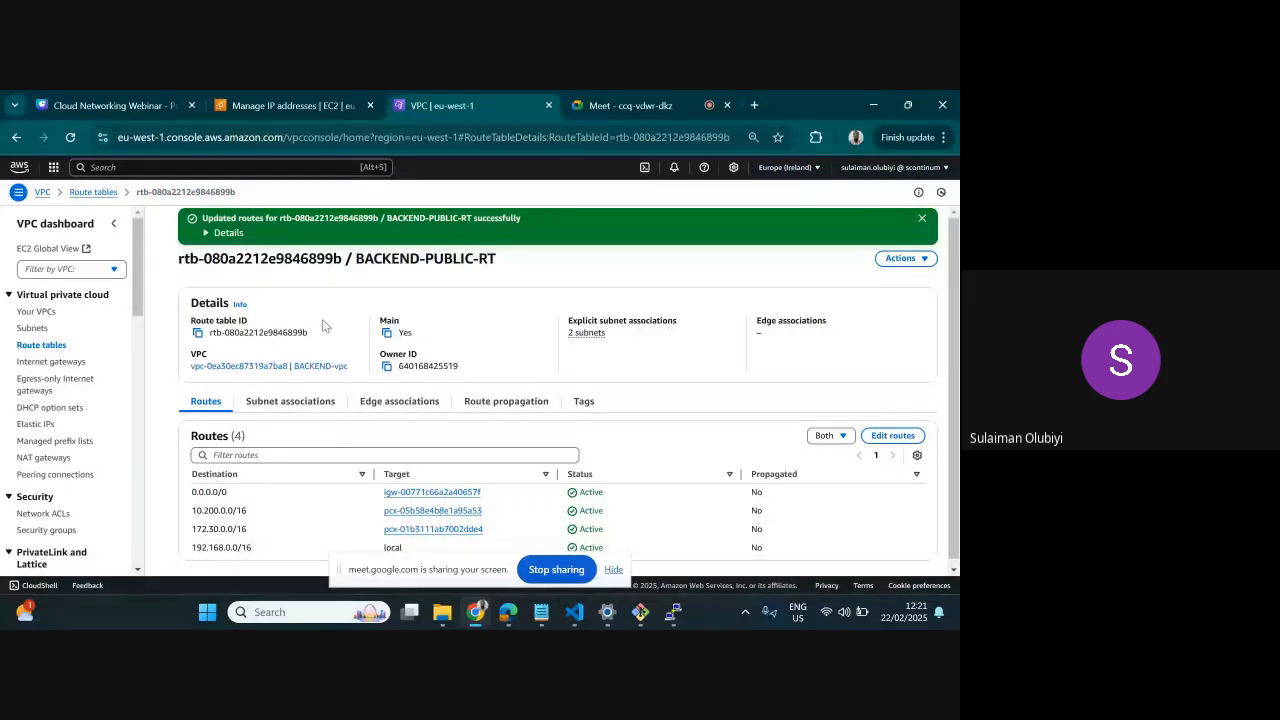
Open the routes of the BACKEND-PRIVATE-RT route table for editing
click(43, 347)
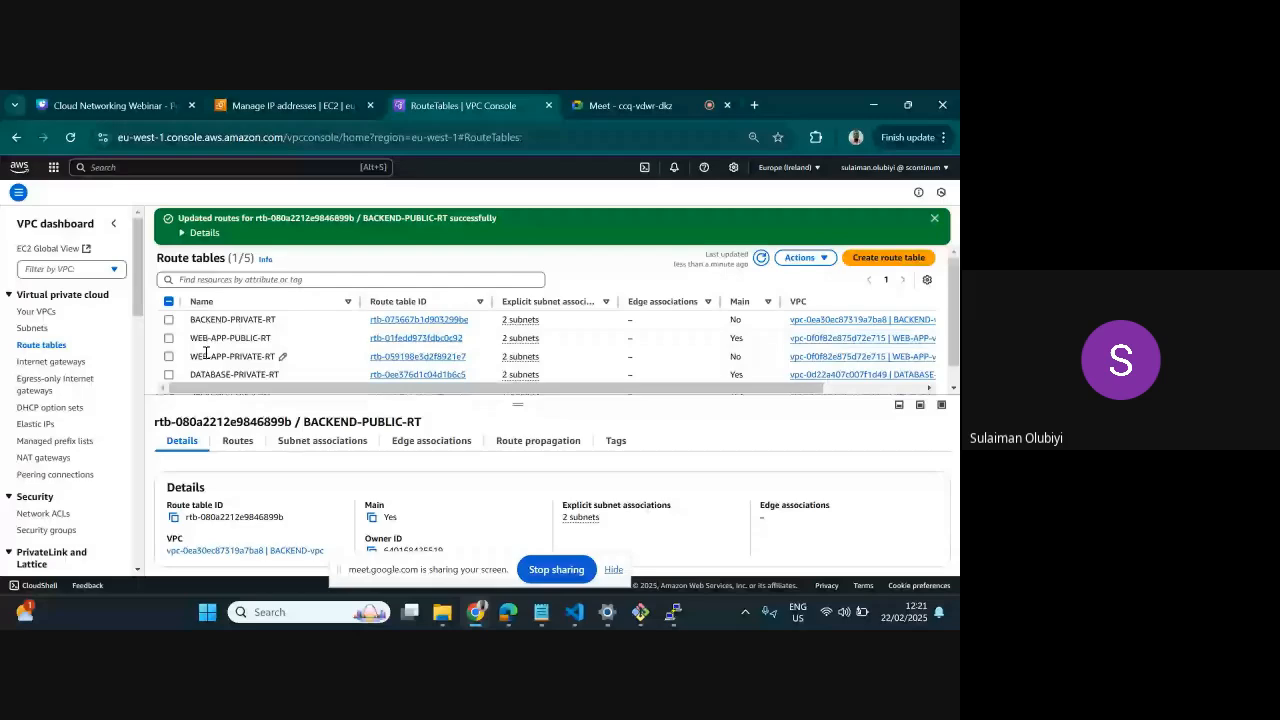
scroll(201, 363, down, 1)
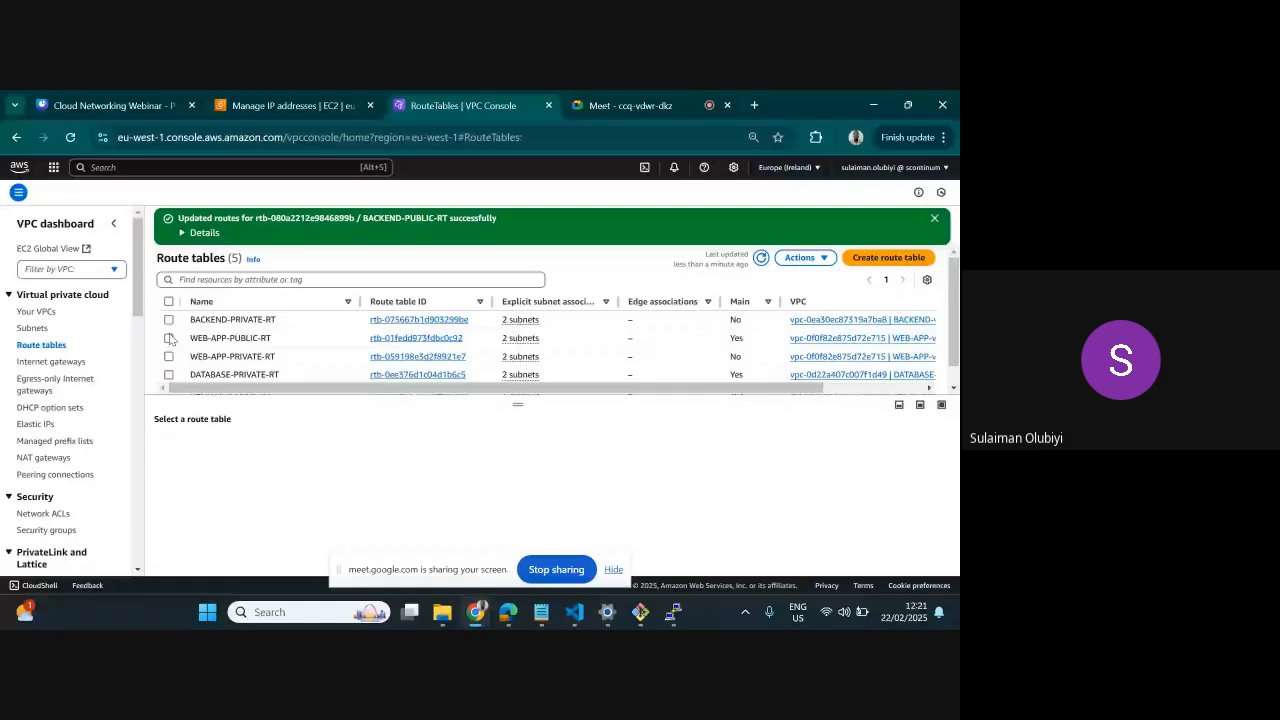
click(170, 320)
click(905, 476)
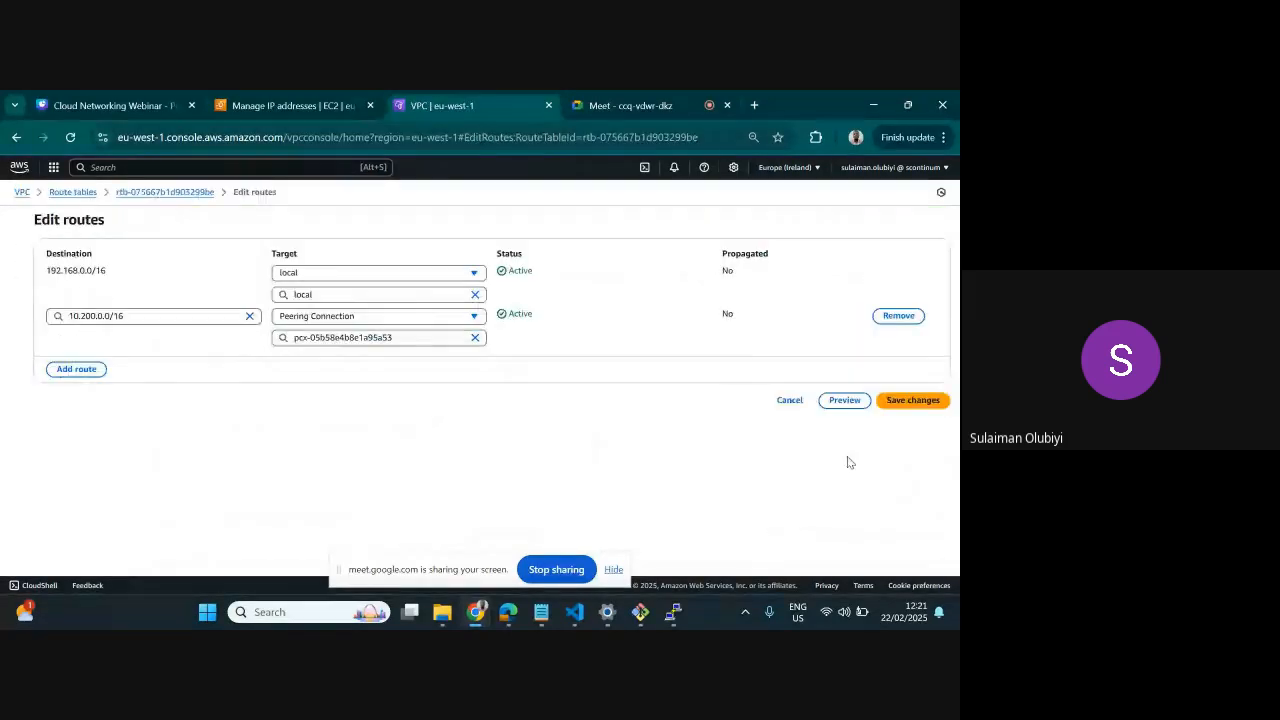
Add a route to 172.30.0.0/16 in BACKEND-PRIVATE-RT targeting the PEER BACKEND_TO_DATABASE peering connection, and save the changes
click(76, 369)
click(125, 358)
text(172.)
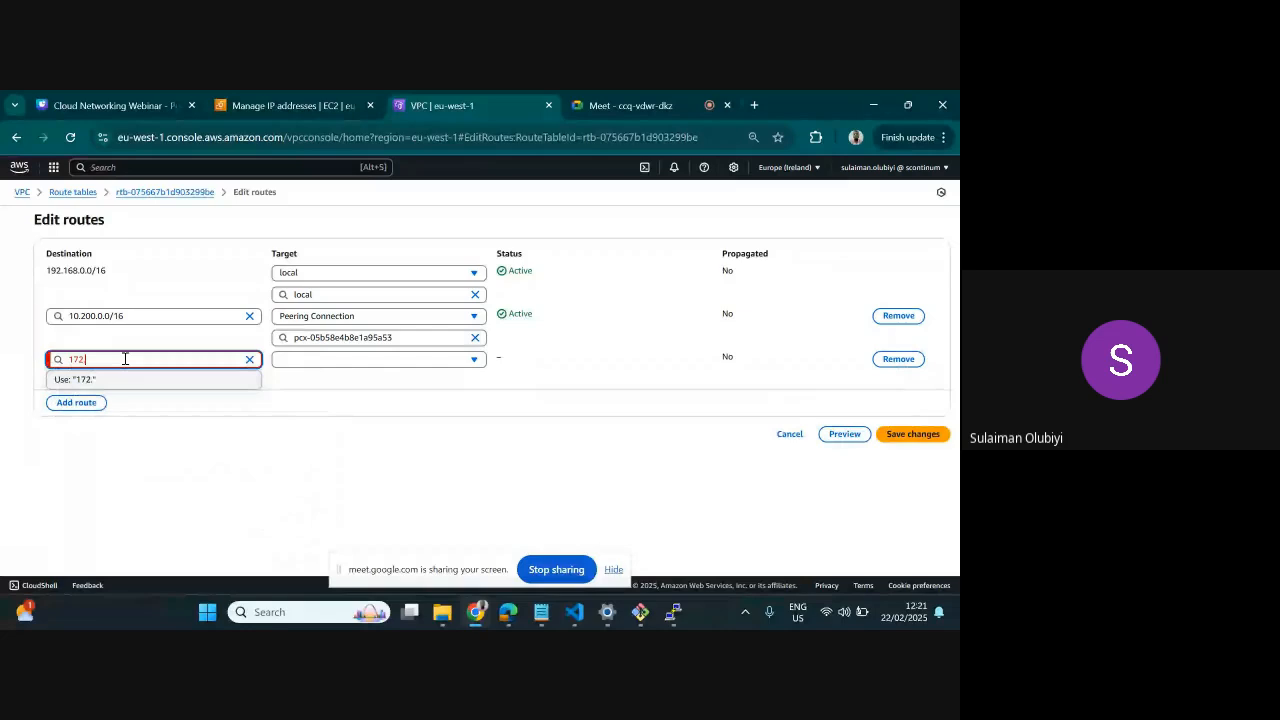
text(30.0.0/16)
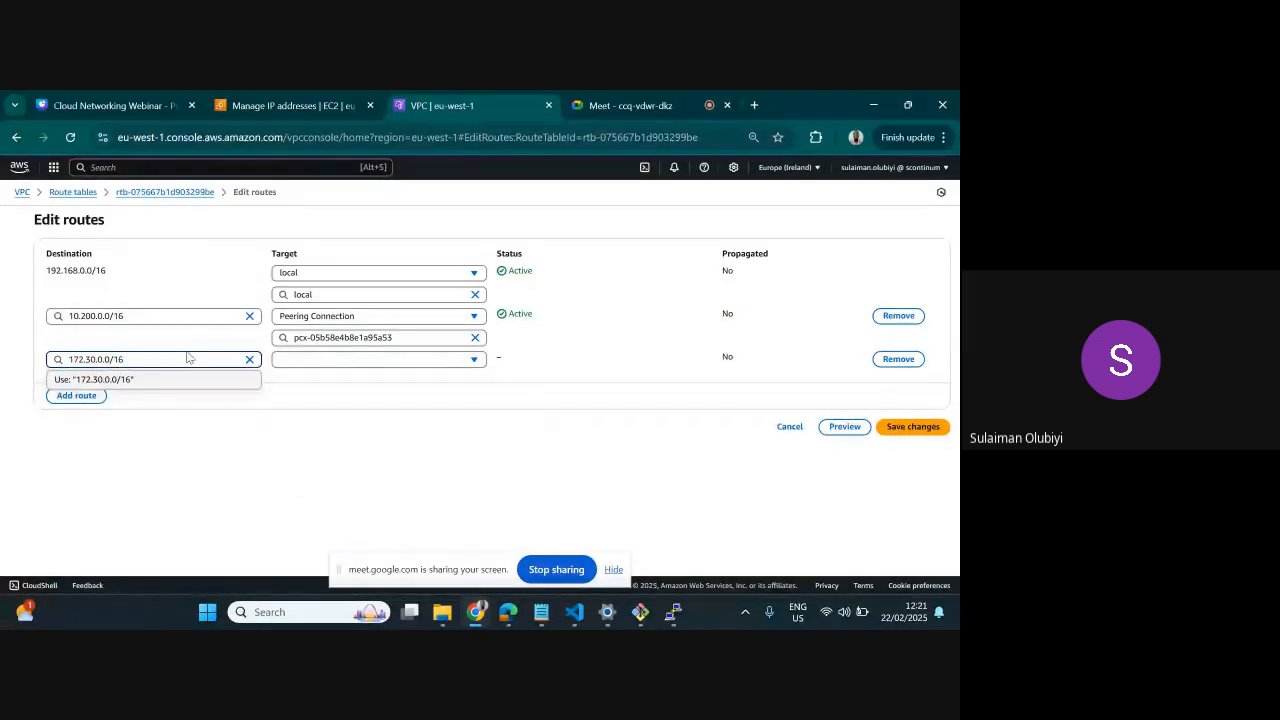
click(308, 370)
click(314, 364)
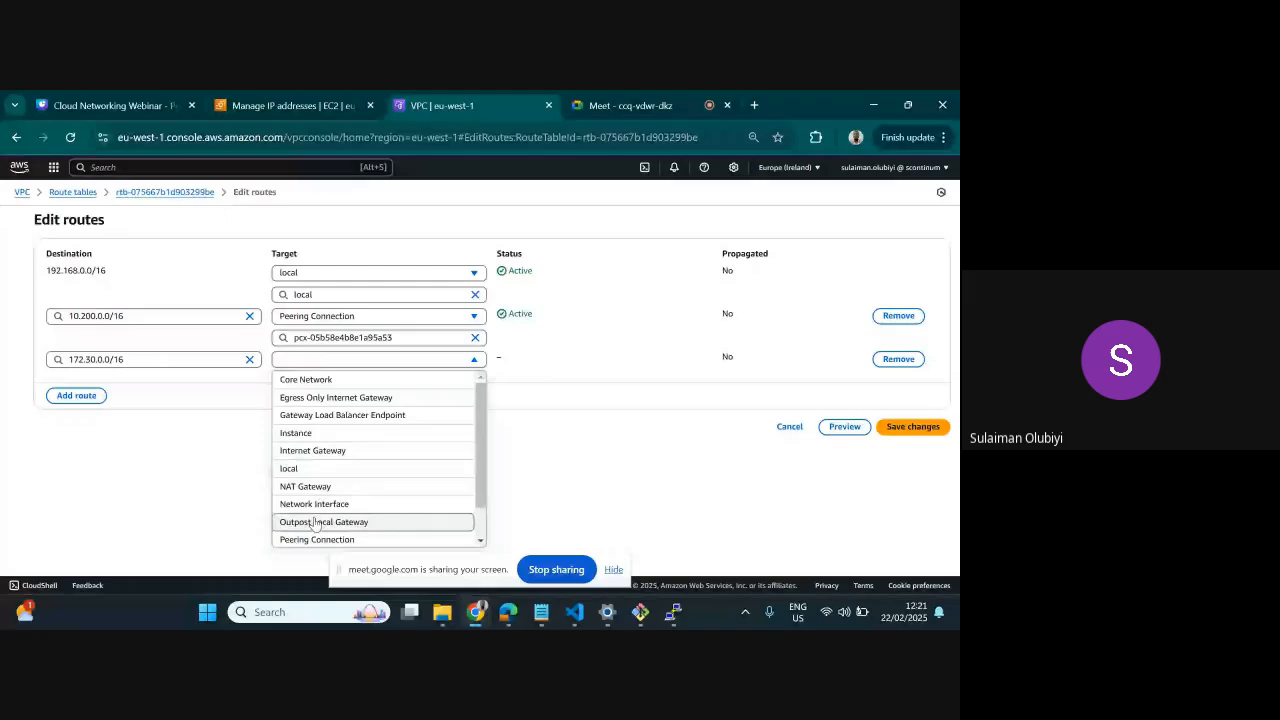
click(314, 537)
click(341, 376)
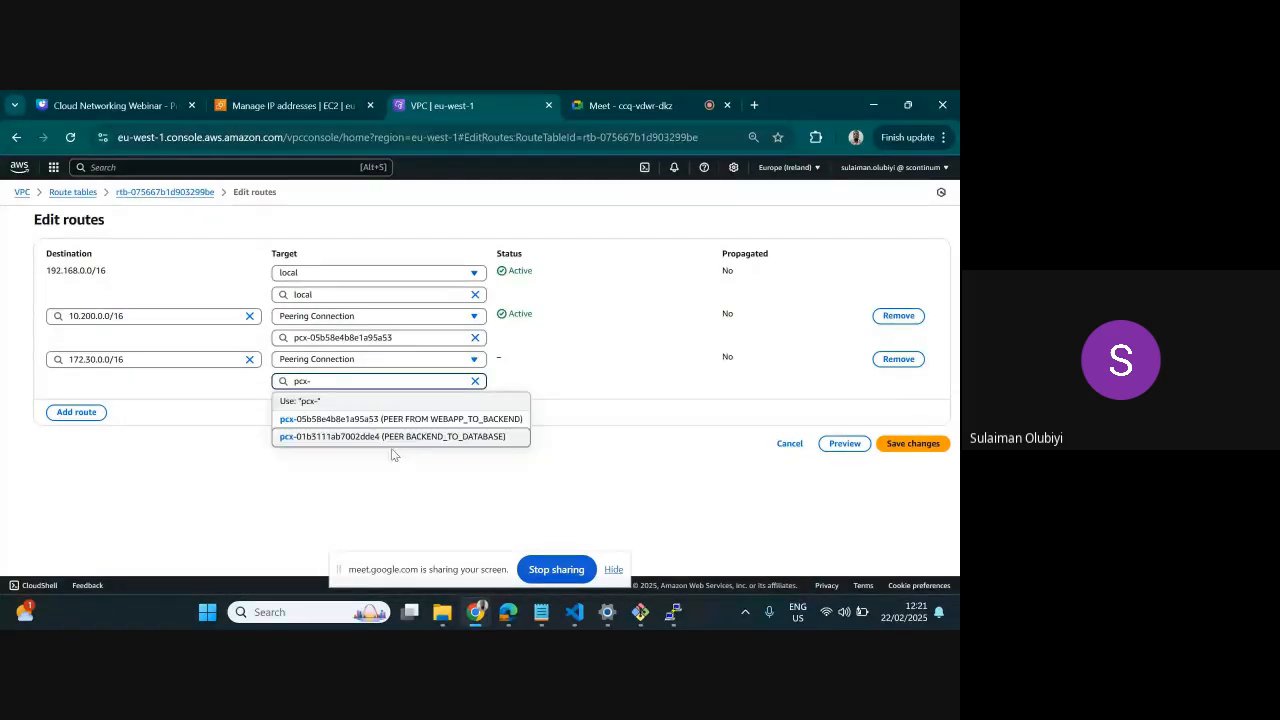
click(393, 439)
click(913, 443)
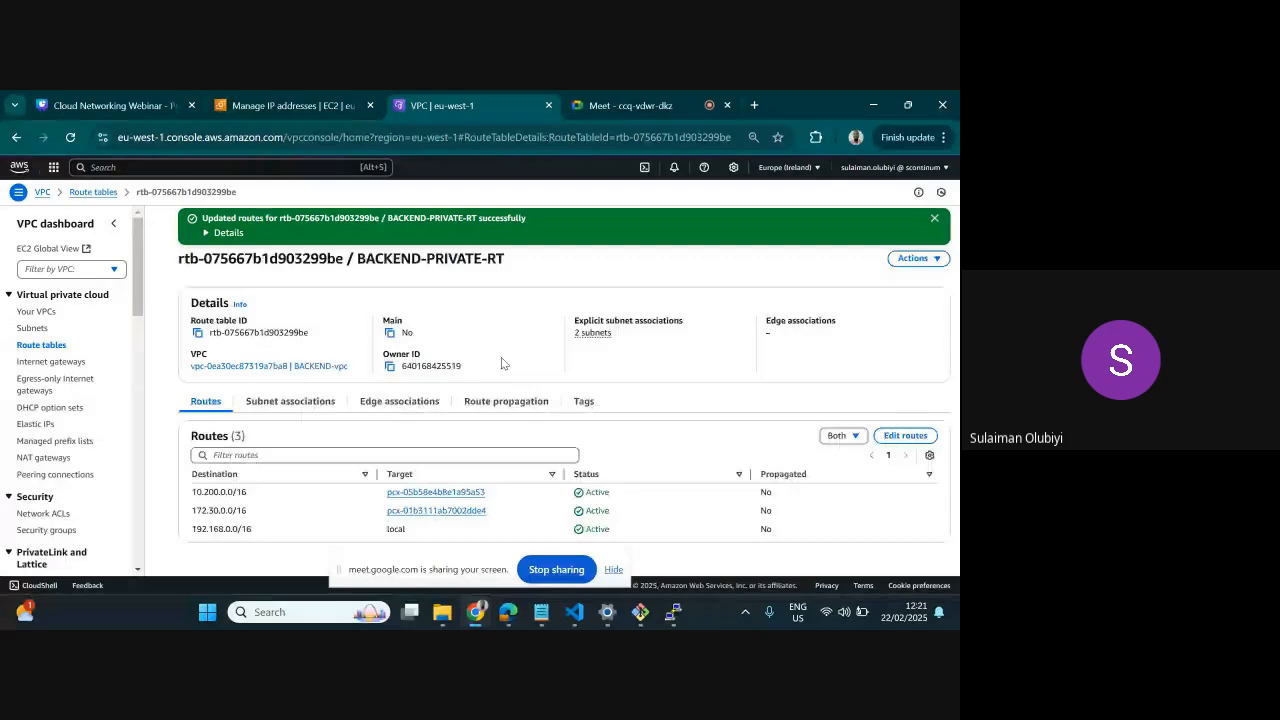
Select the DATABASE-PRIVATE-RT route table and review its details
click(38, 345)
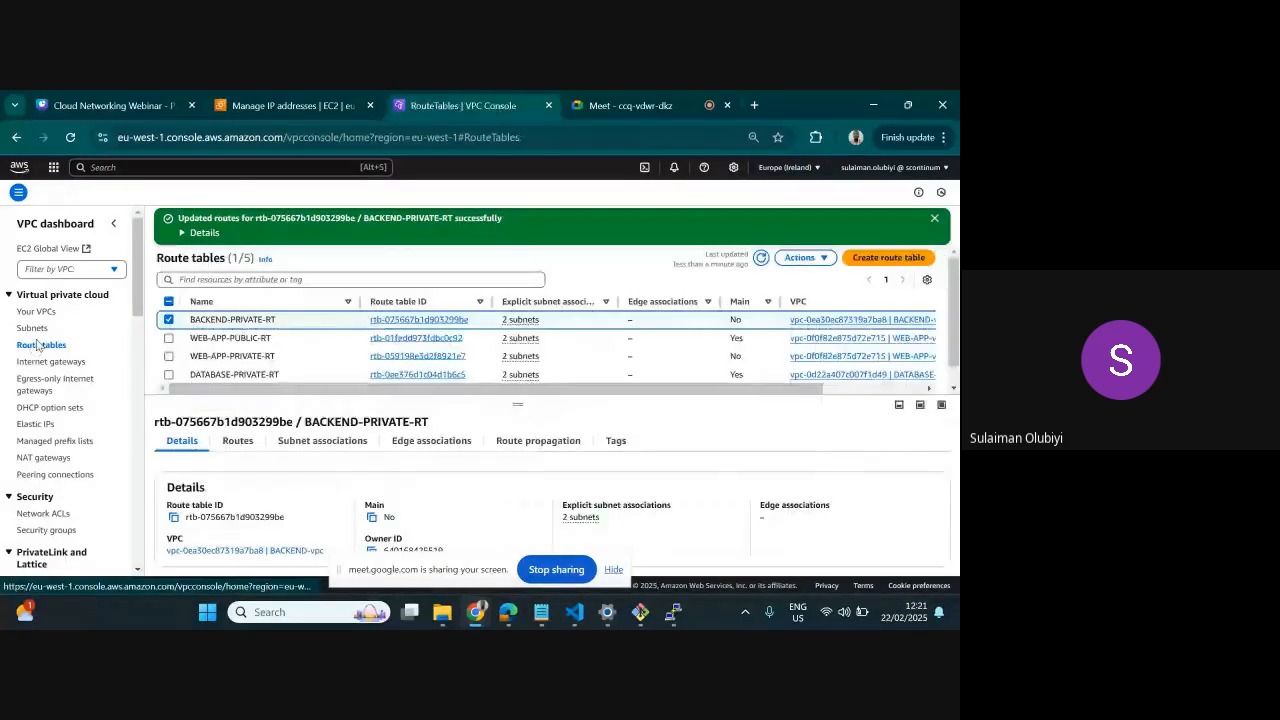
click(168, 376)
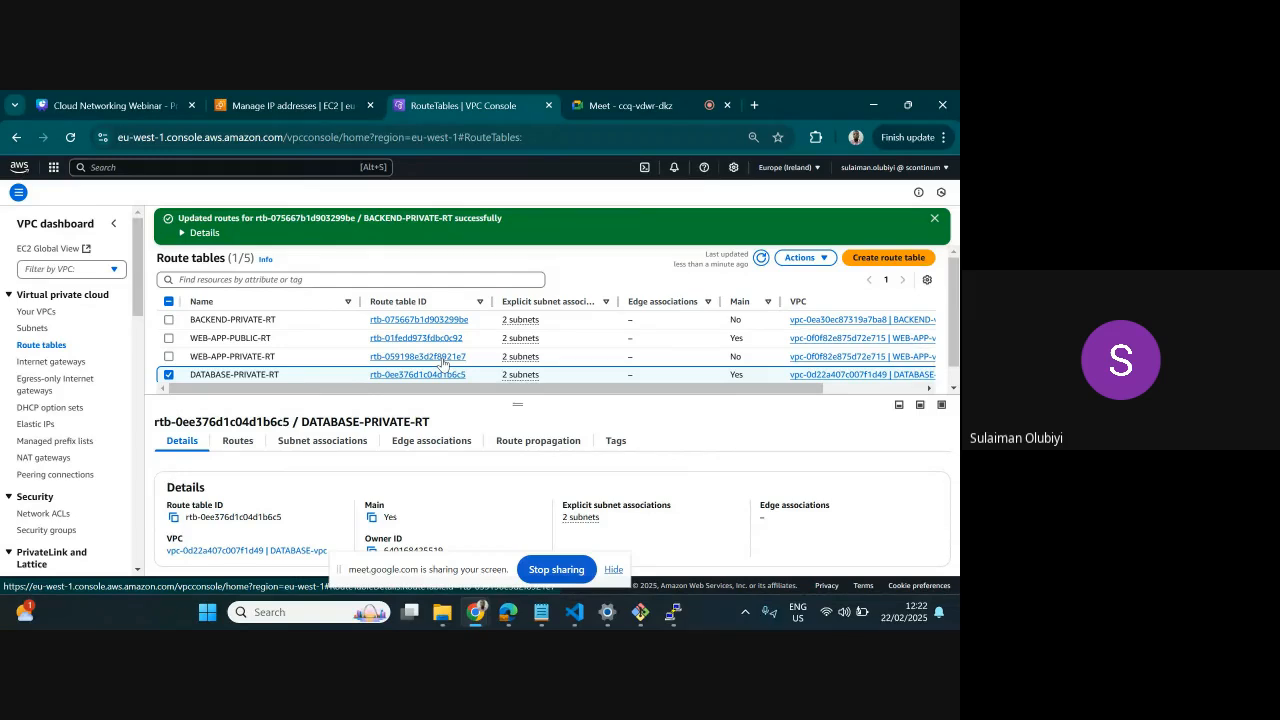
Start creating a new security group and name it DATABASE-SG
scroll(48, 447, down, 3)
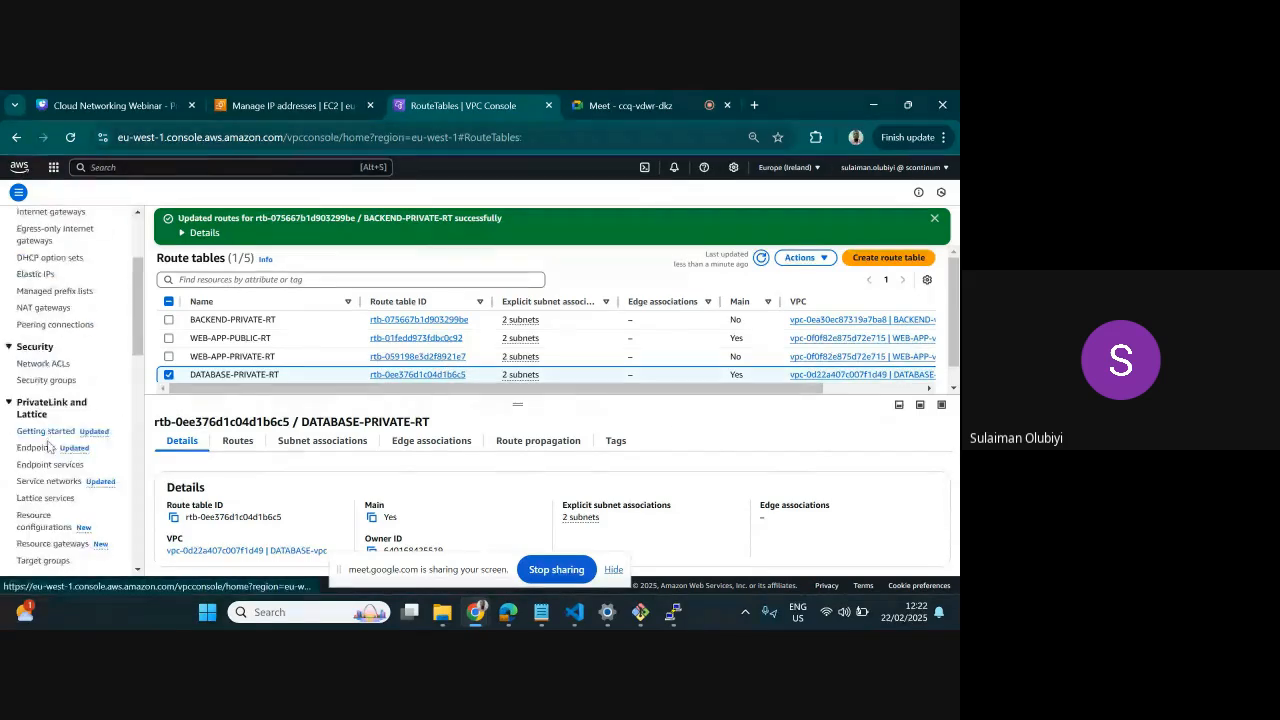
click(46, 380)
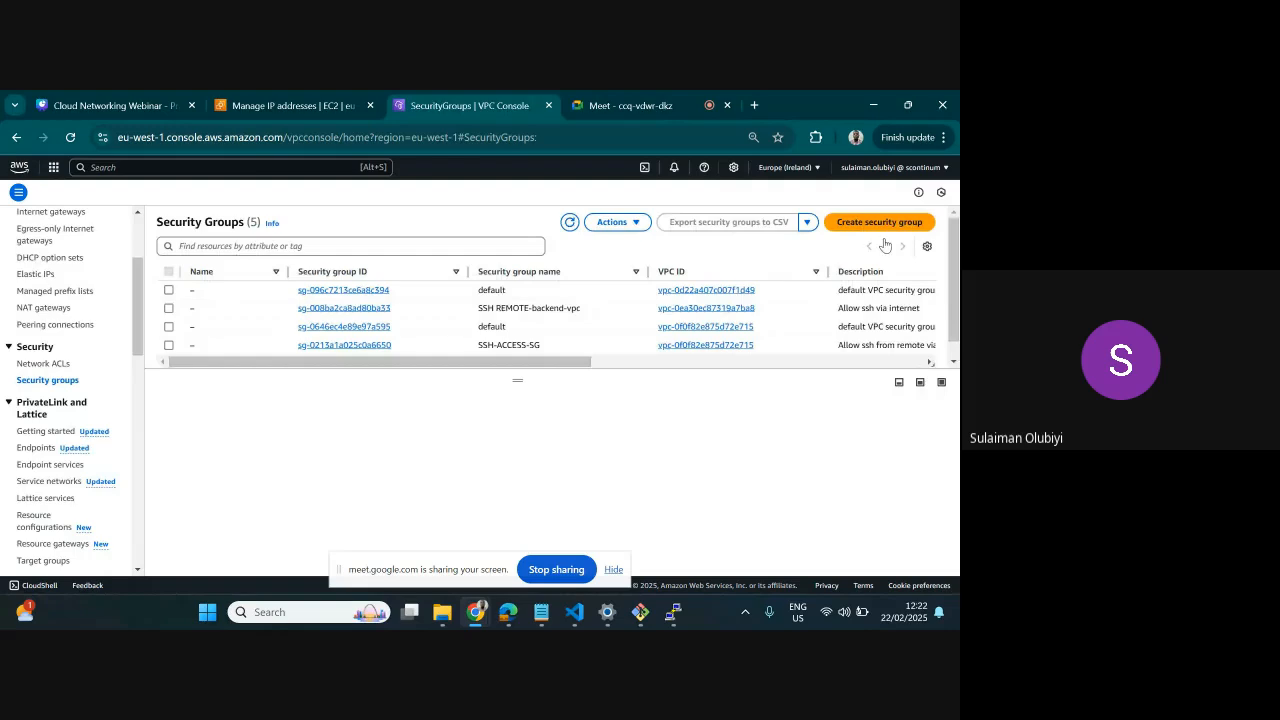
click(879, 222)
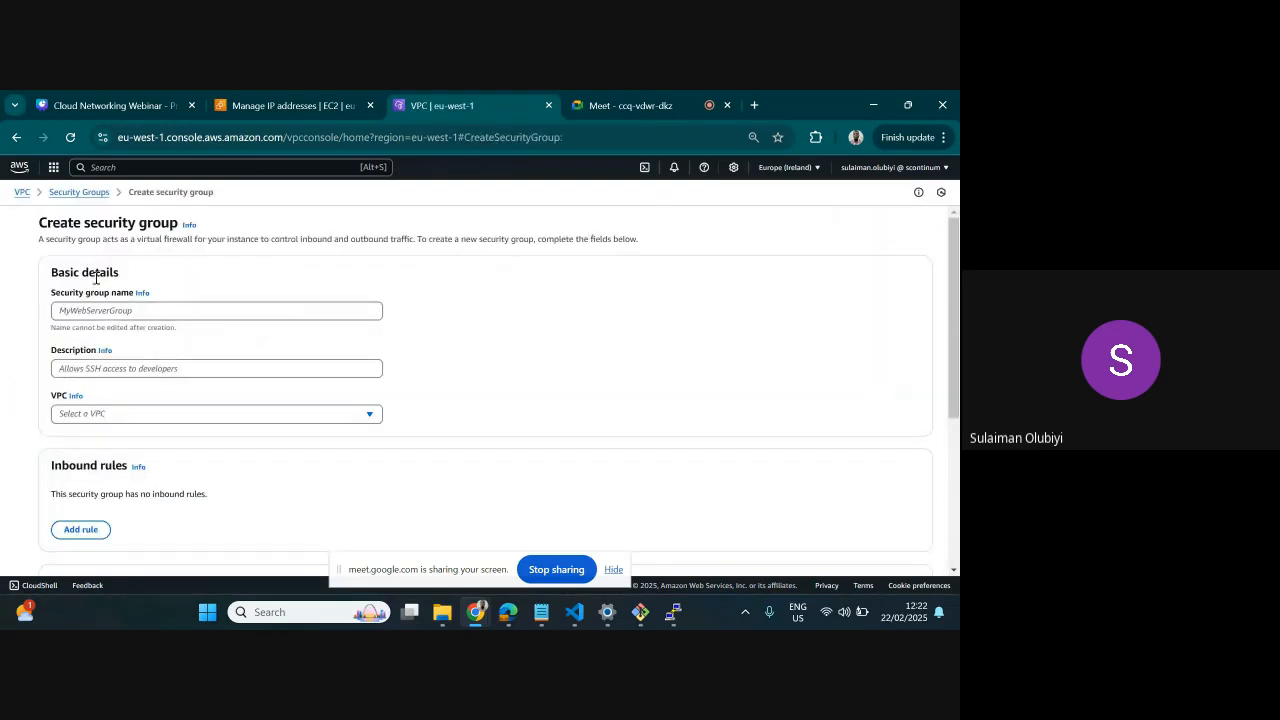
click(104, 312)
text(DTA)
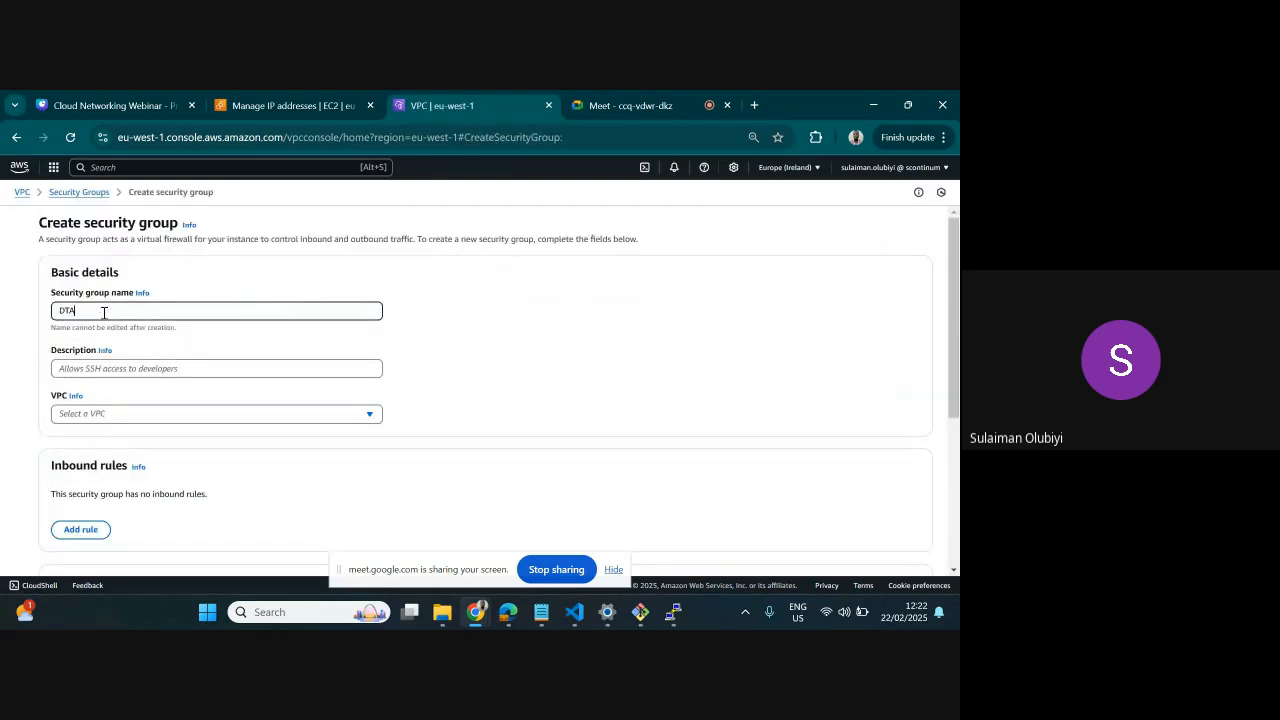
key(BackSpace)
key(BackSpace)
text(ATABASE-SG)
Describe the DATABASE-SG security group as PING AND SSH ACCESS TO DATABASE and assign it to the DATABASE-vpc
click(95, 368)
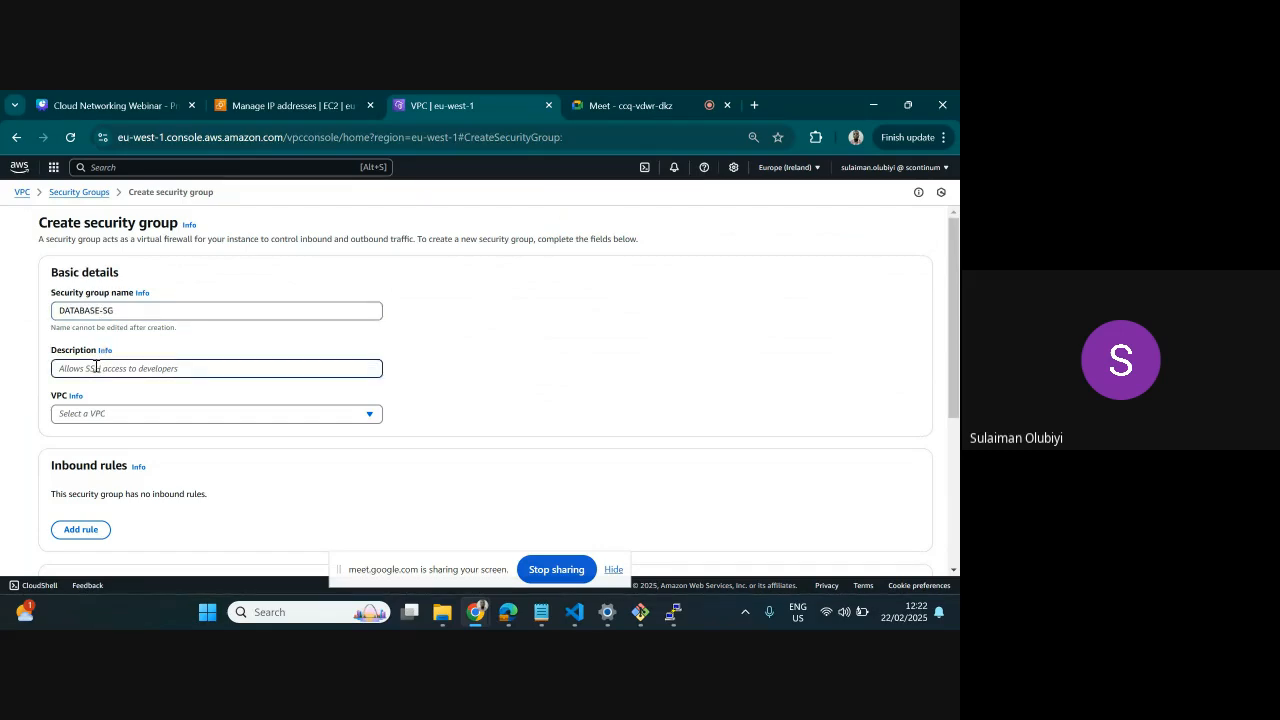
text(PING AND SSH ACCESS T)
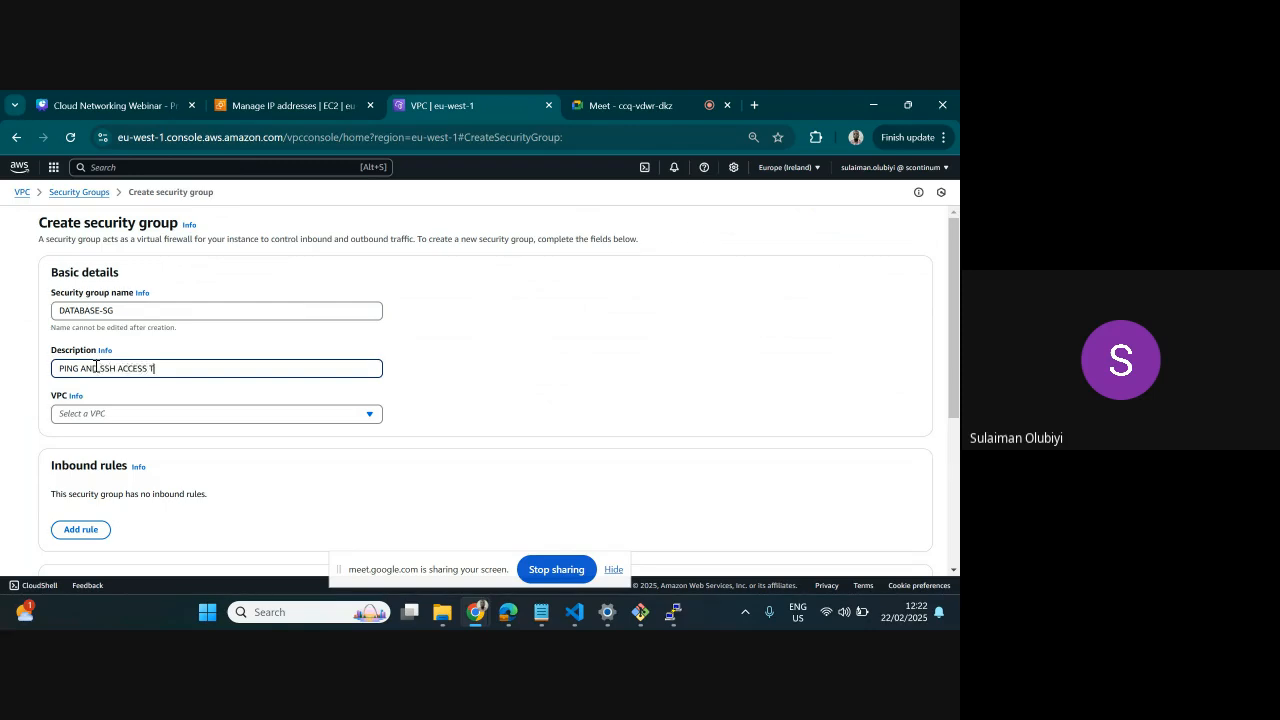
text(O DATAVBASE)
click(164, 413)
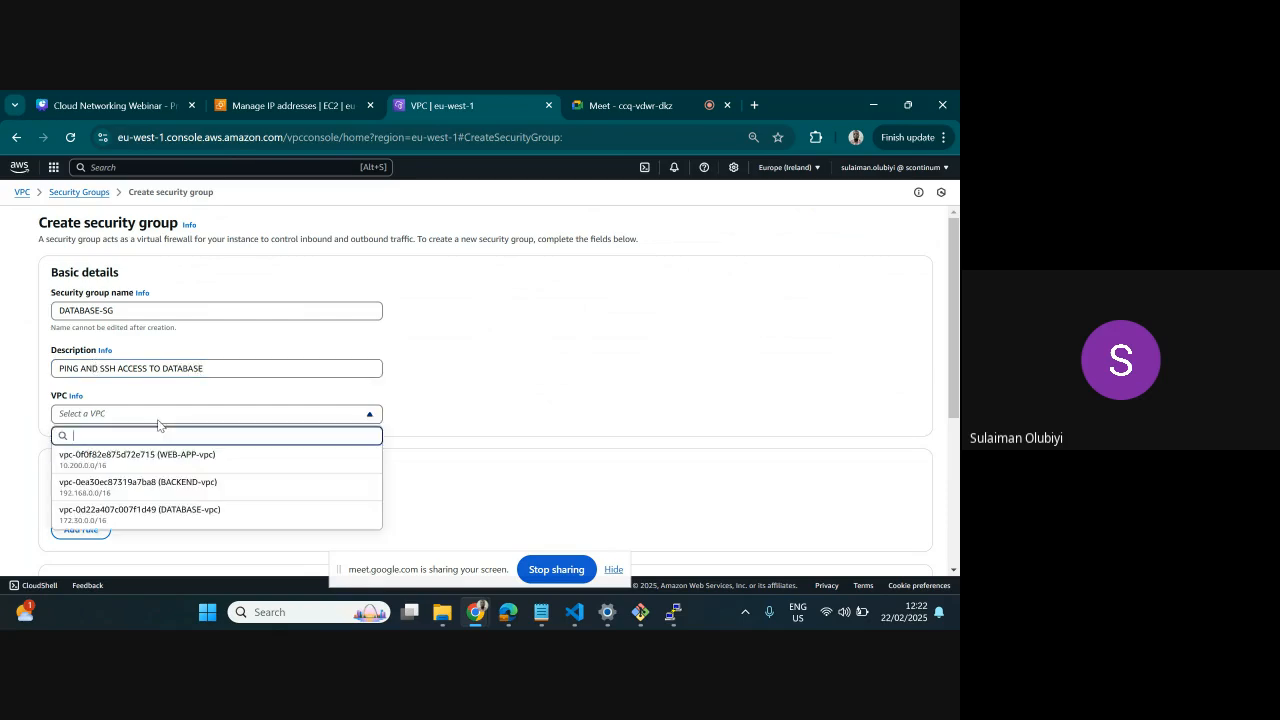
click(168, 511)
Add an inbound SSH rule to DATABASE-SG with the custom source 192.168.0.0/16
scroll(168, 511, down, 3)
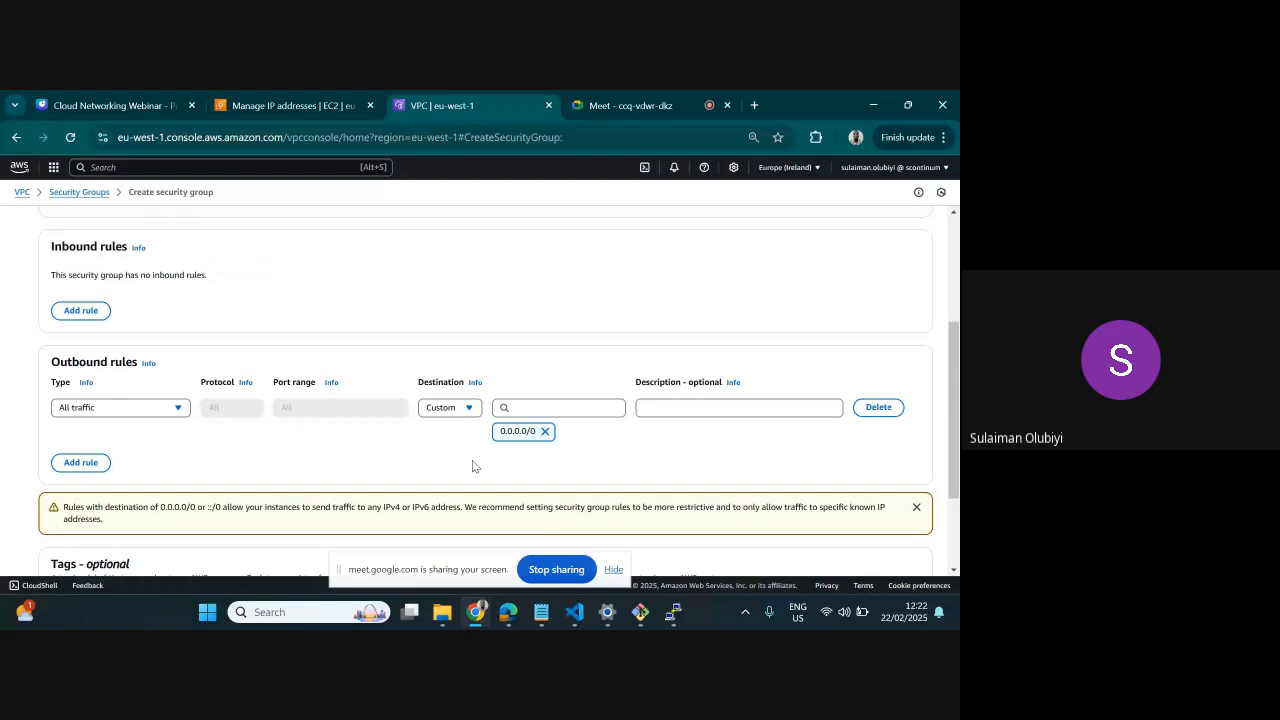
scroll(474, 323, up, 3)
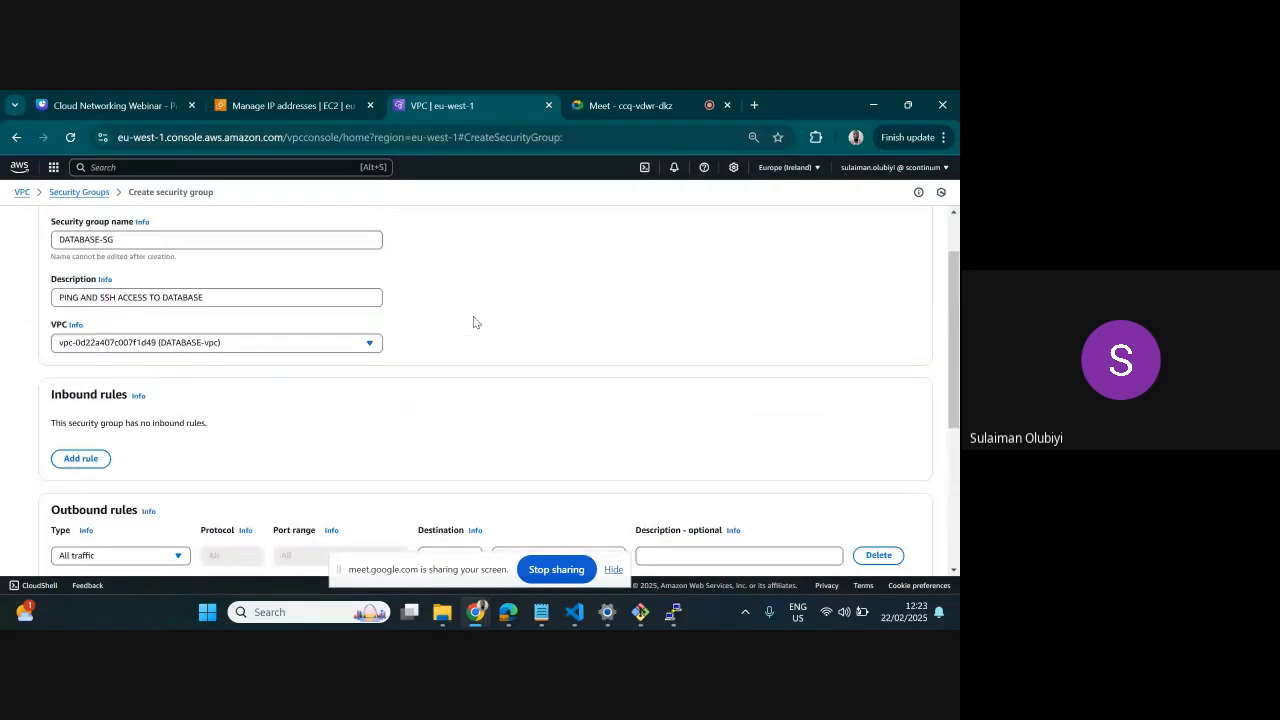
scroll(617, 344, up, 2)
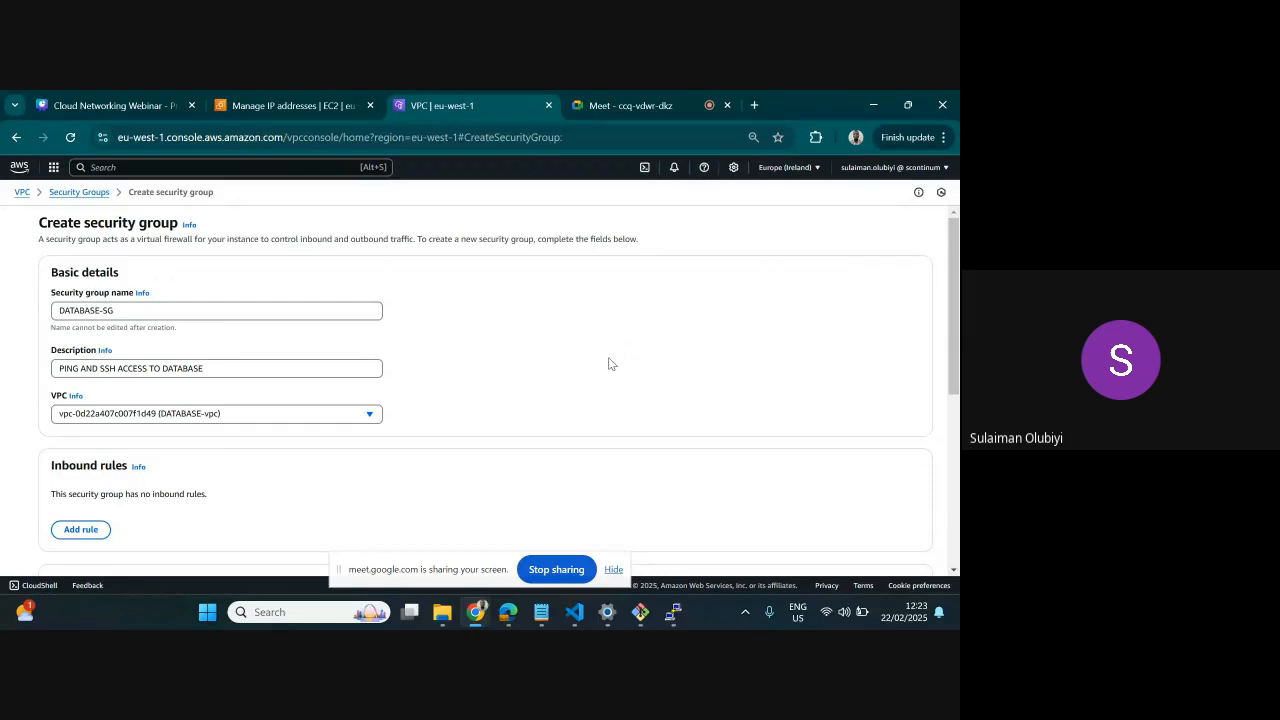
scroll(616, 372, down, 2)
scroll(621, 384, down, 2)
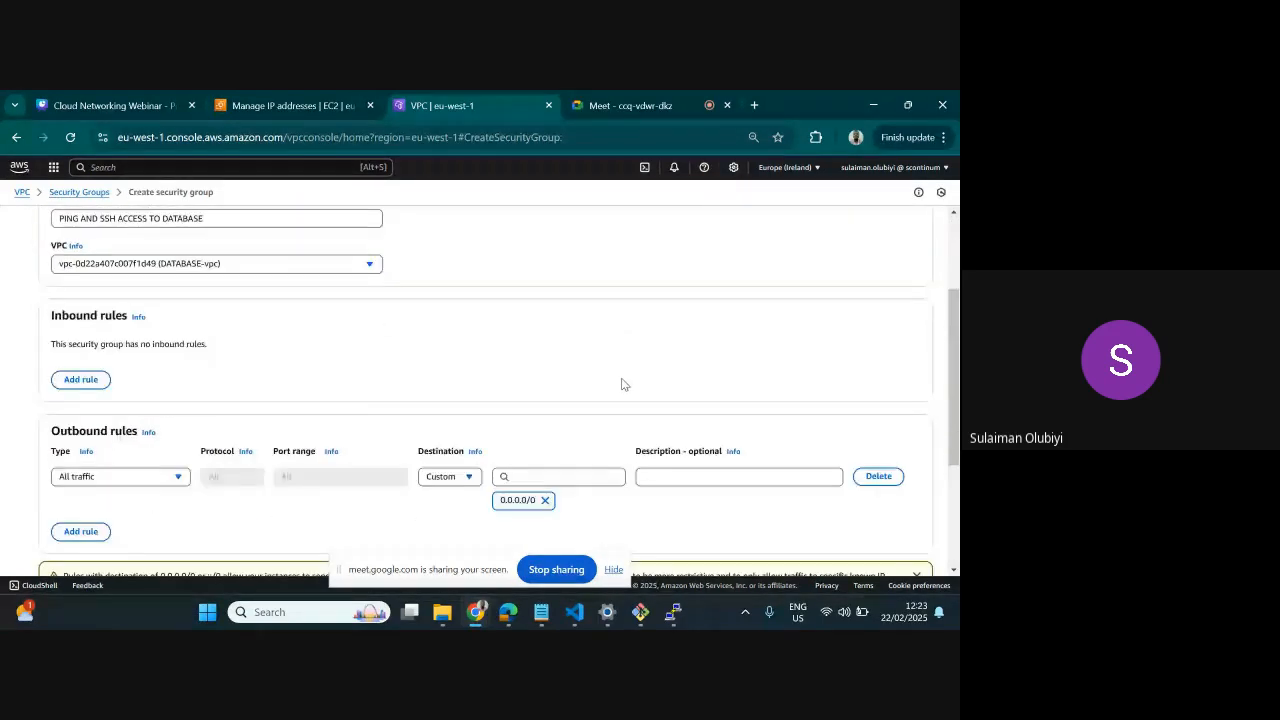
click(81, 380)
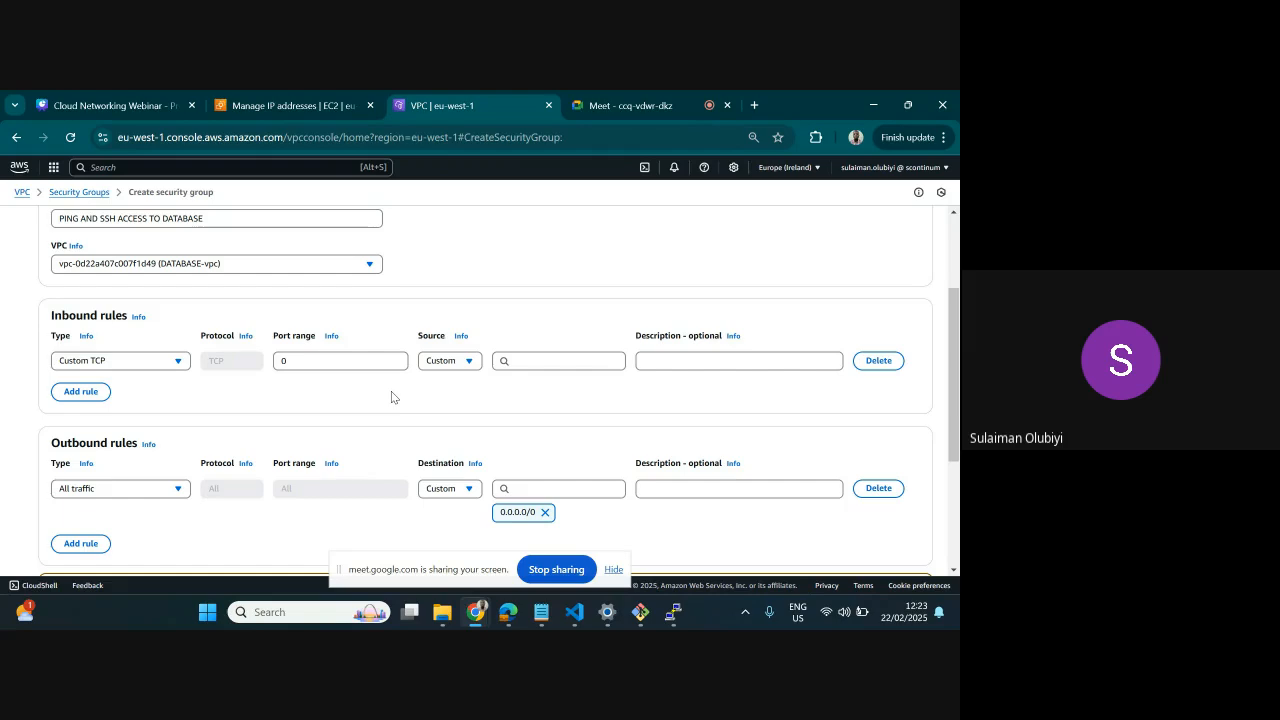
click(112, 361)
scroll(128, 490, down, 1)
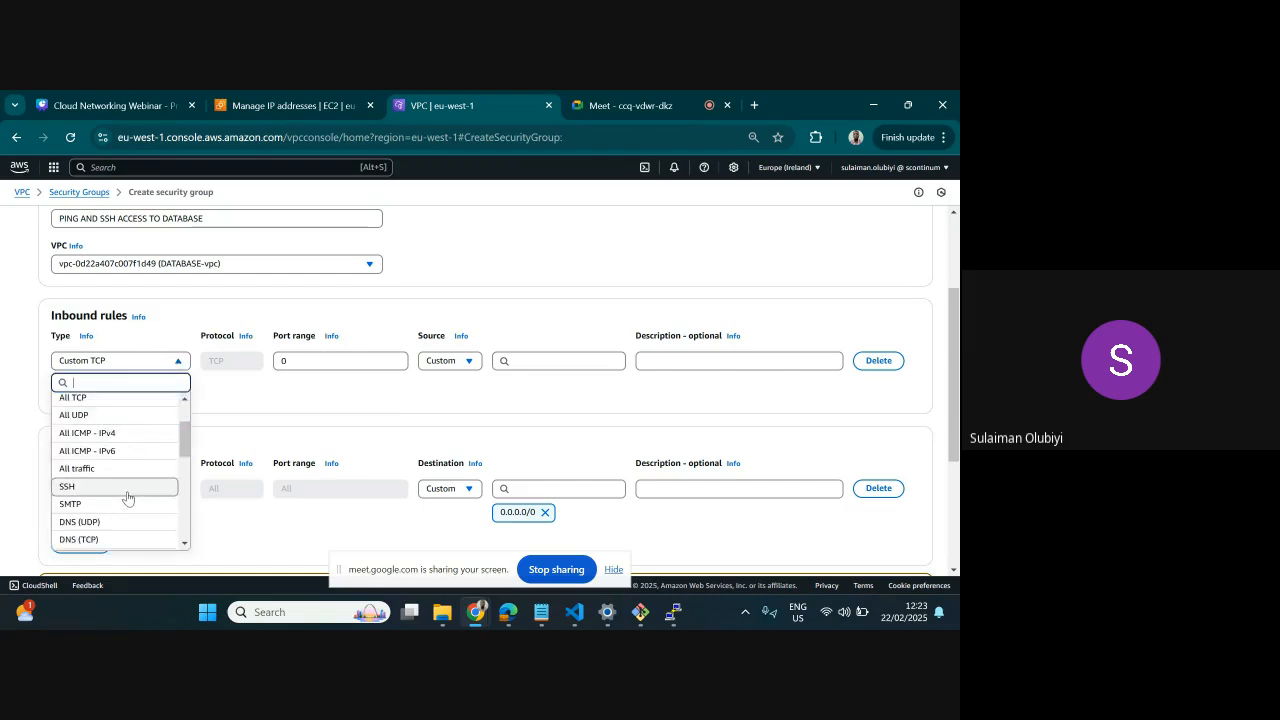
click(101, 491)
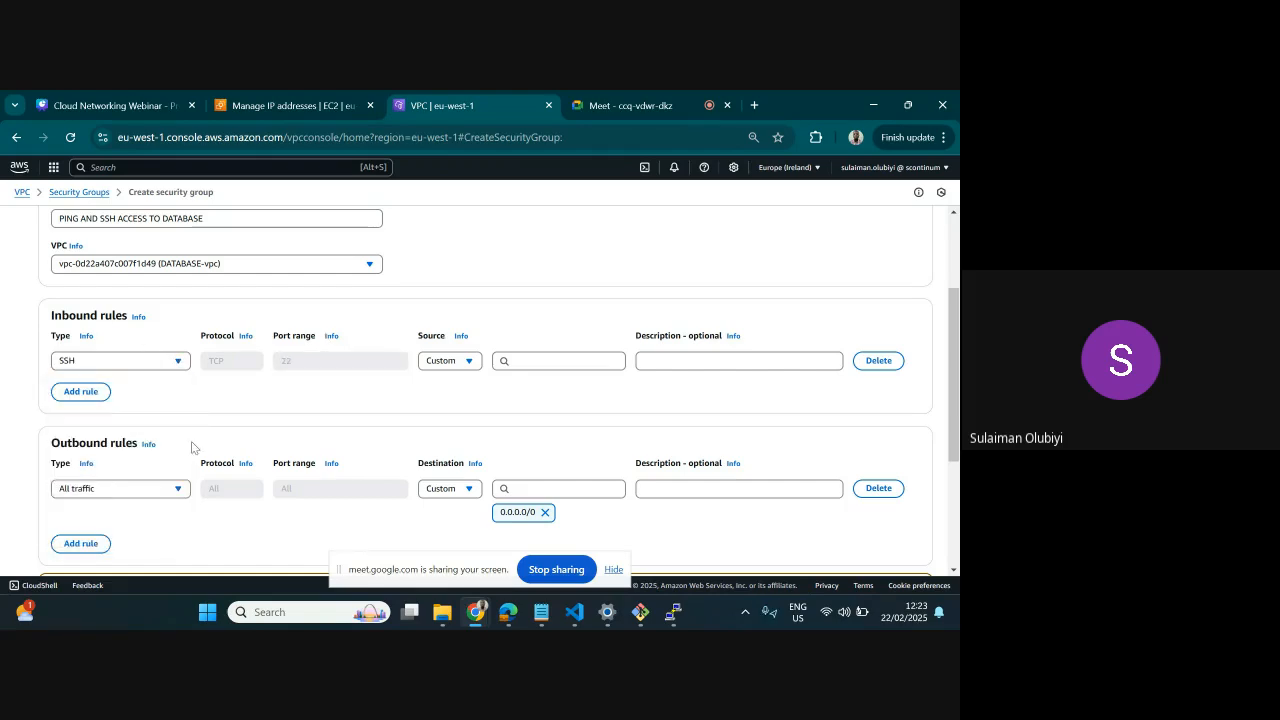
click(452, 361)
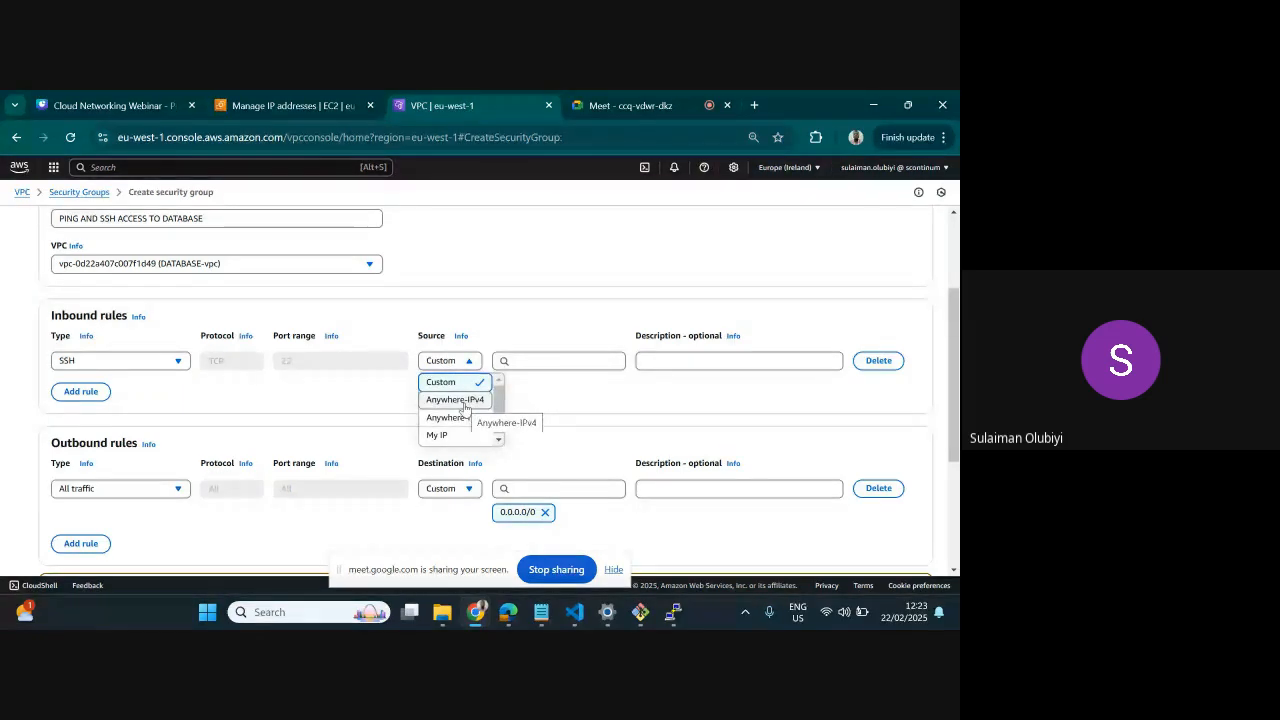
click(518, 360)
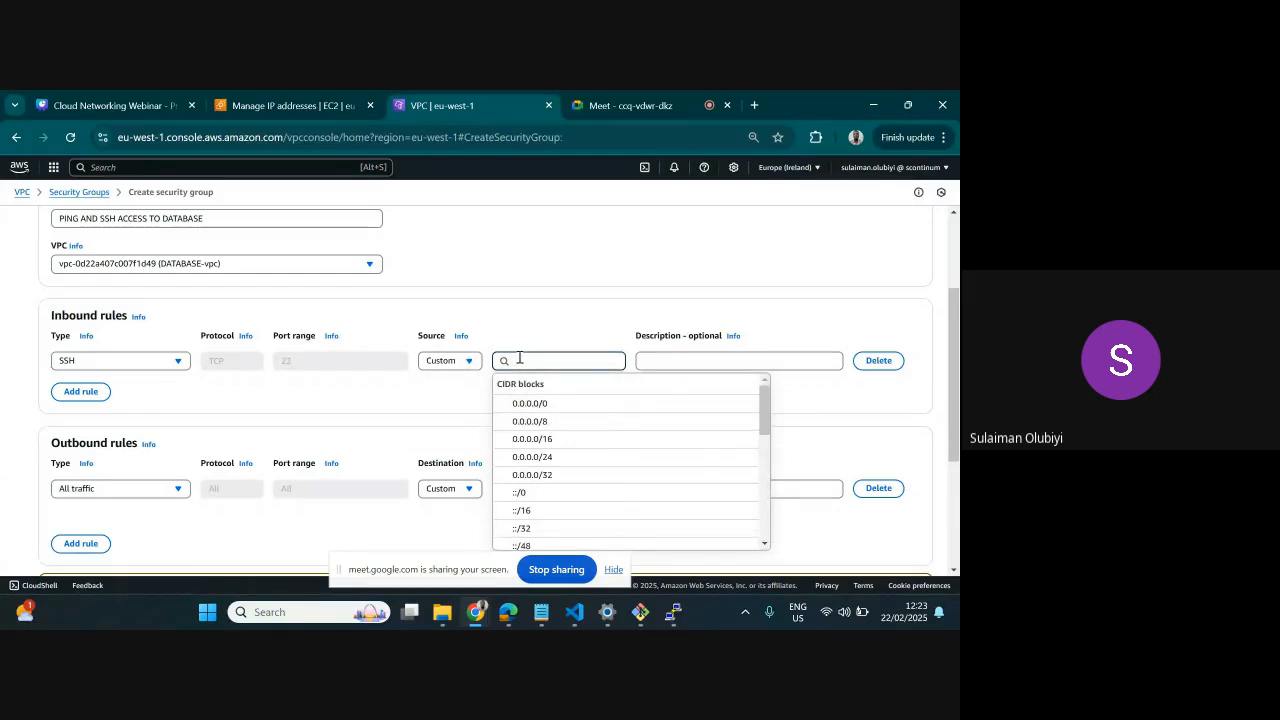
text(192)
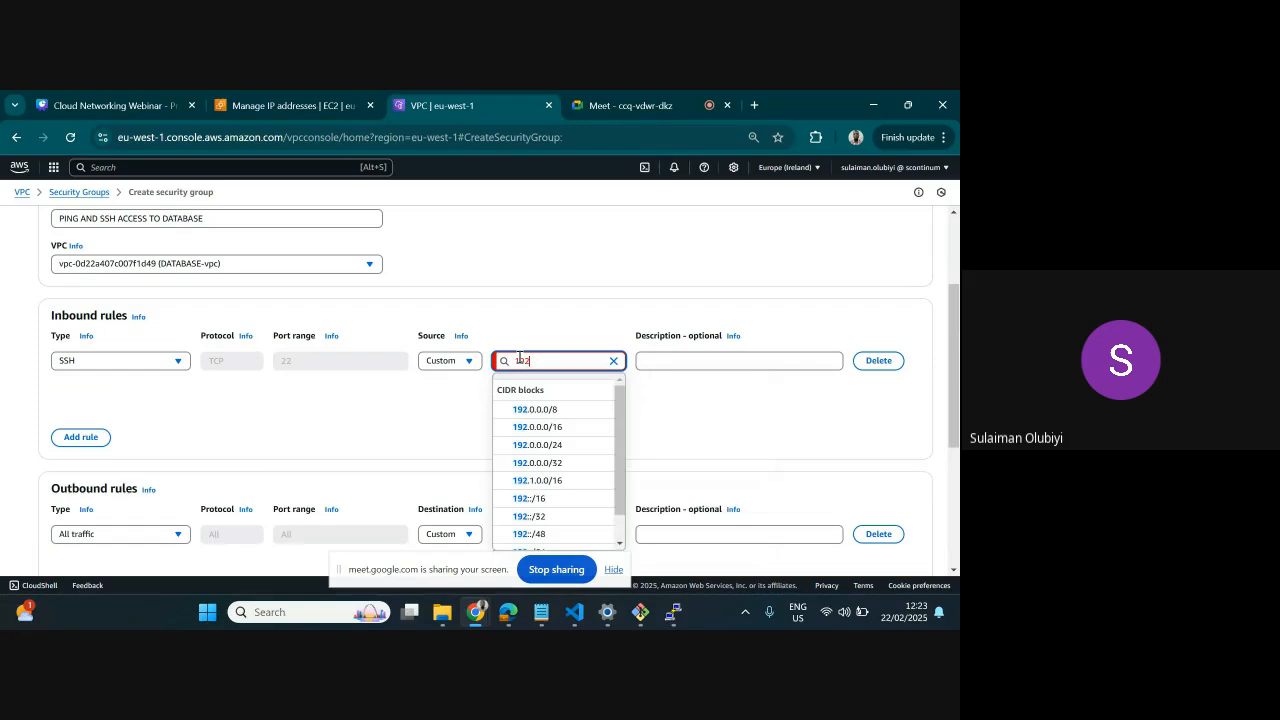
text(.168.0.0/16)
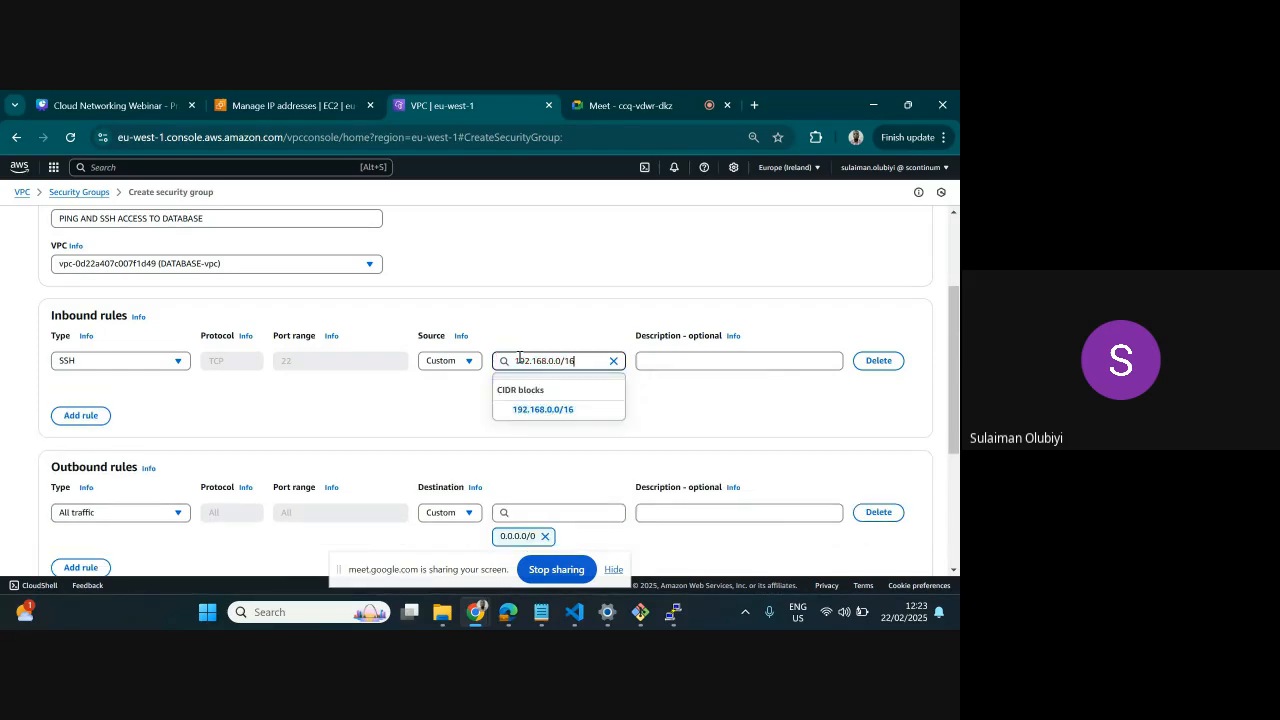
click(530, 409)
Add a second inbound rule to DATABASE-SG allowing All ICMP - IPv4 from the custom source 192.168.0.0/16
click(86, 415)
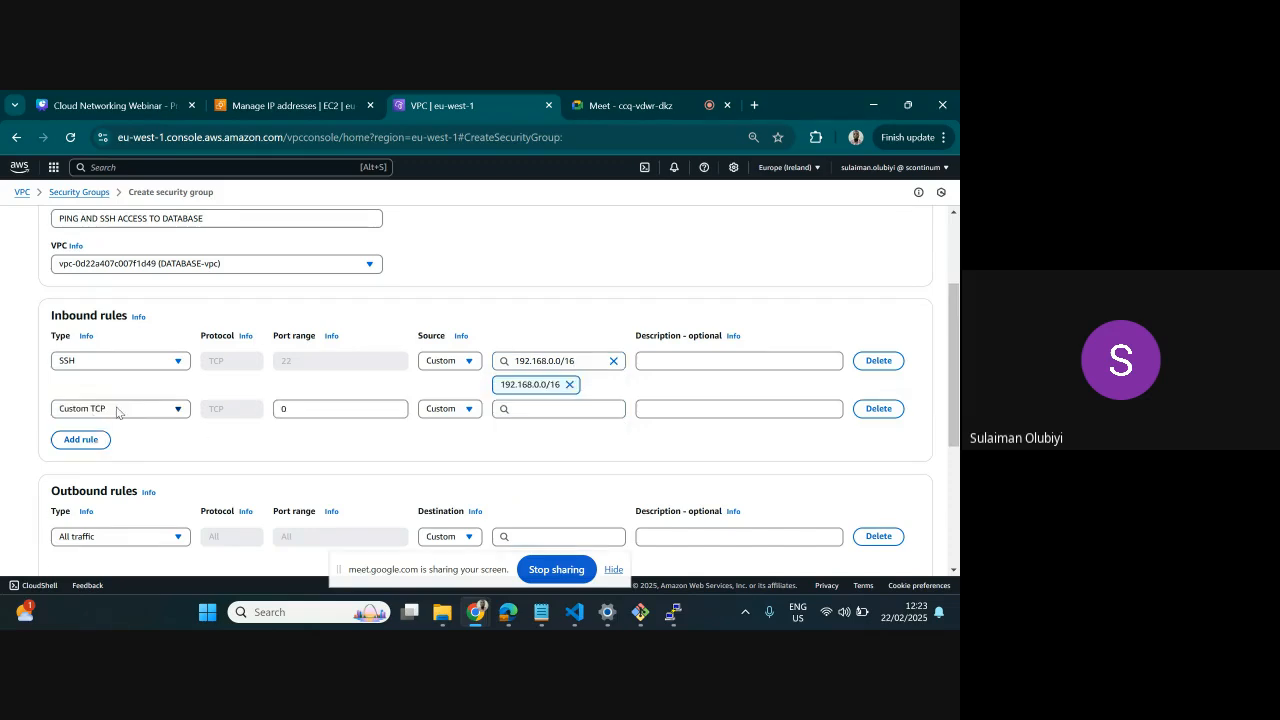
click(117, 410)
scroll(100, 355, down, 4)
scroll(98, 355, up, 4)
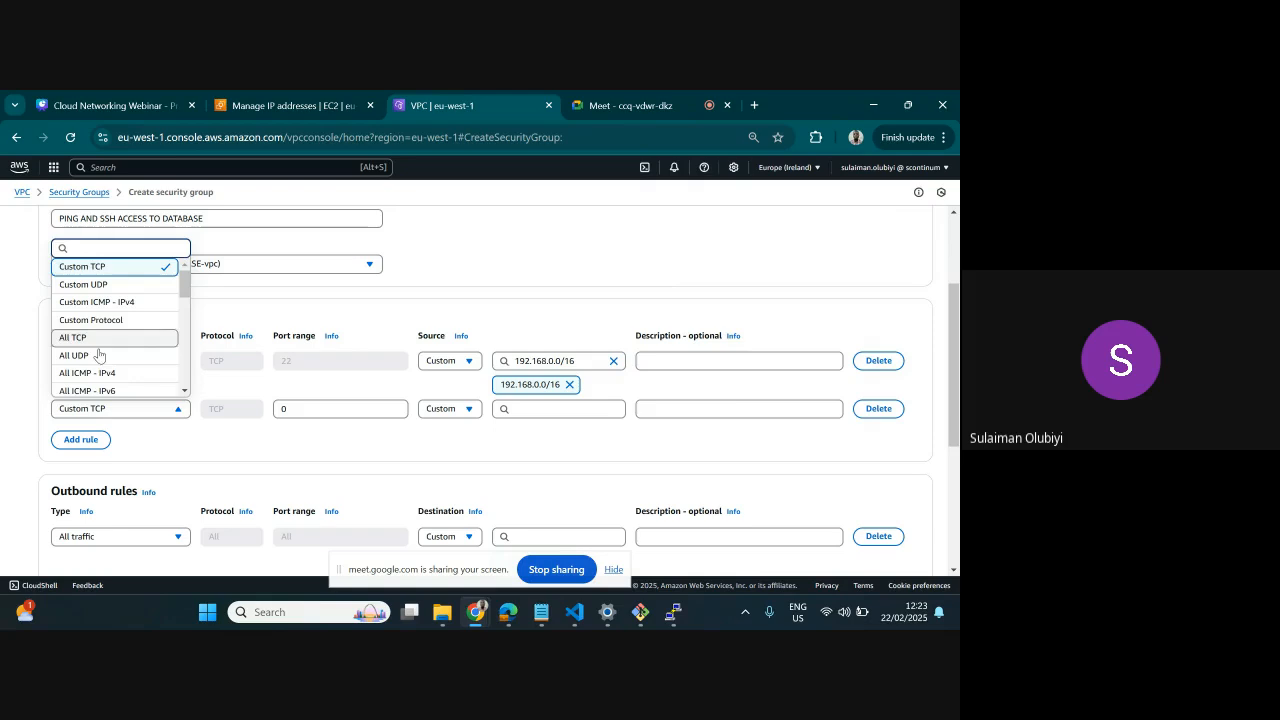
click(100, 372)
click(521, 411)
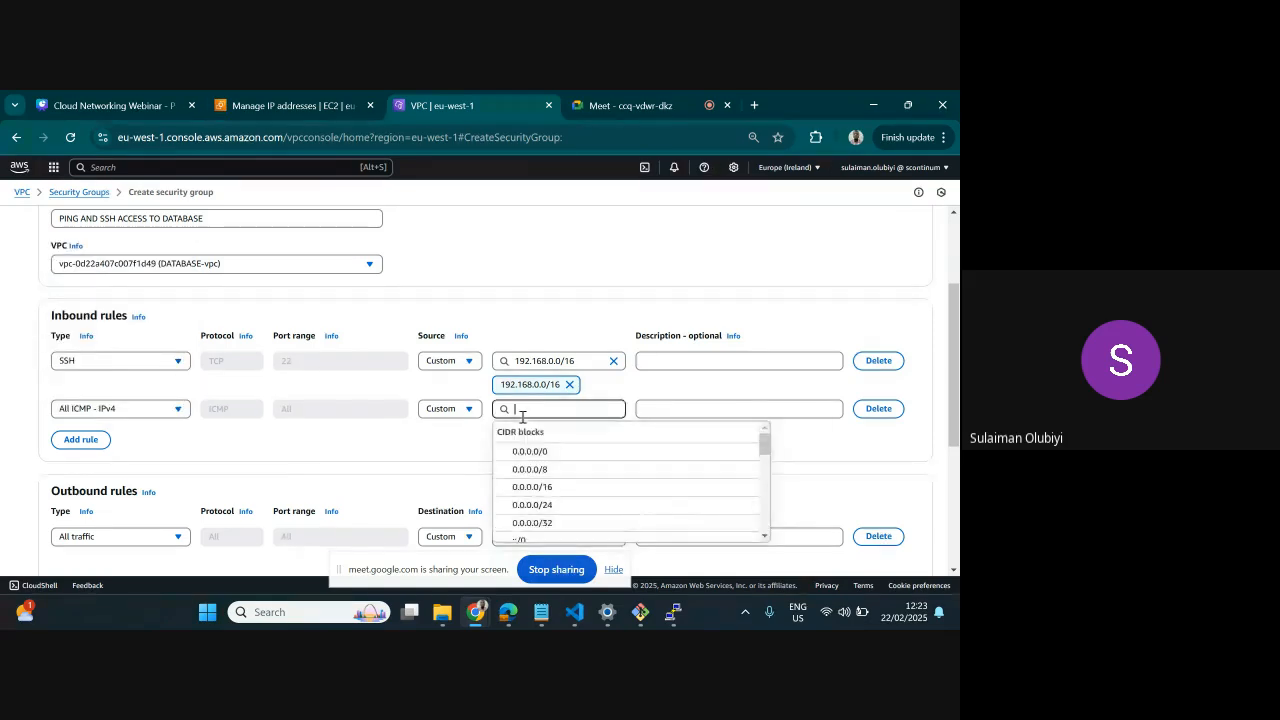
text(192)
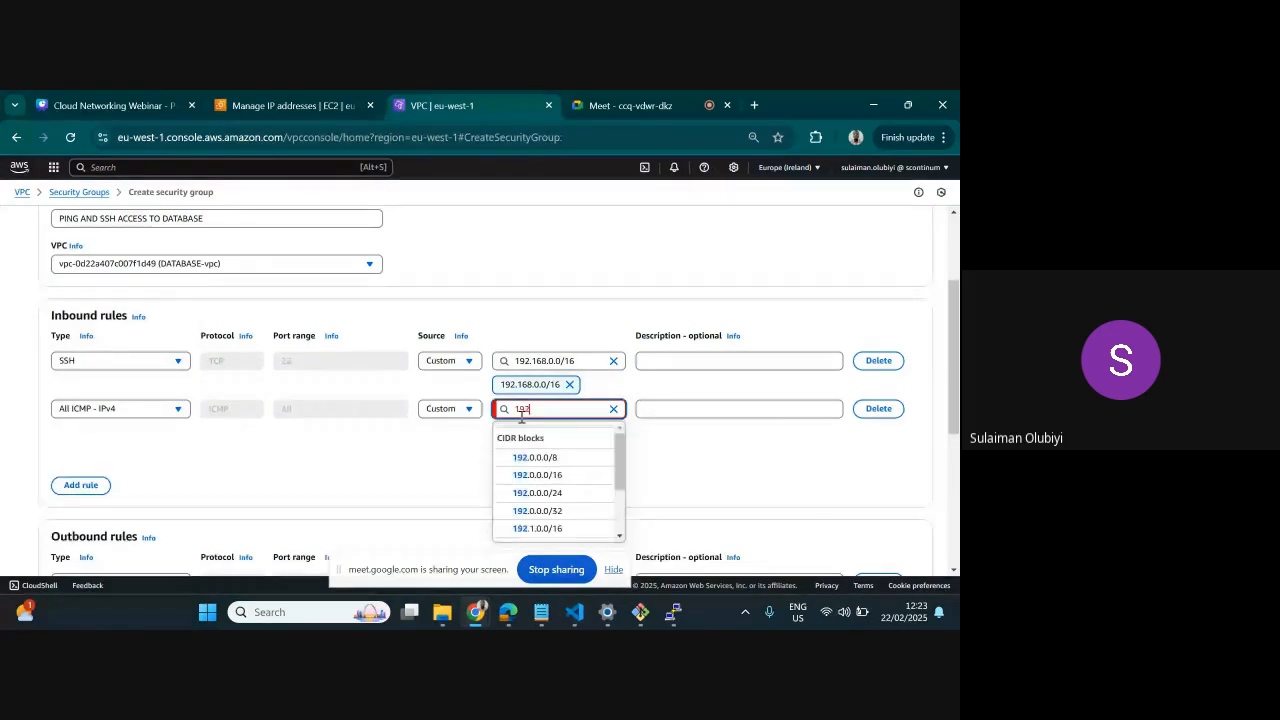
text(.168.0.0)
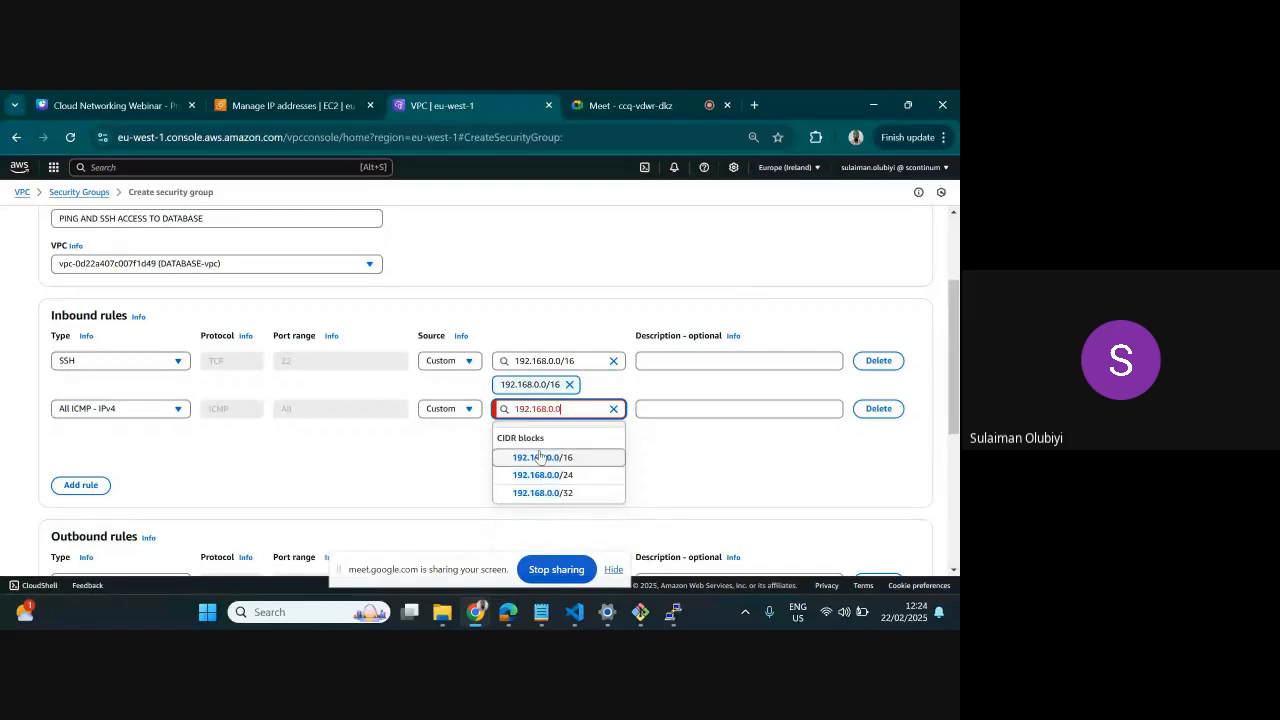
click(533, 457)
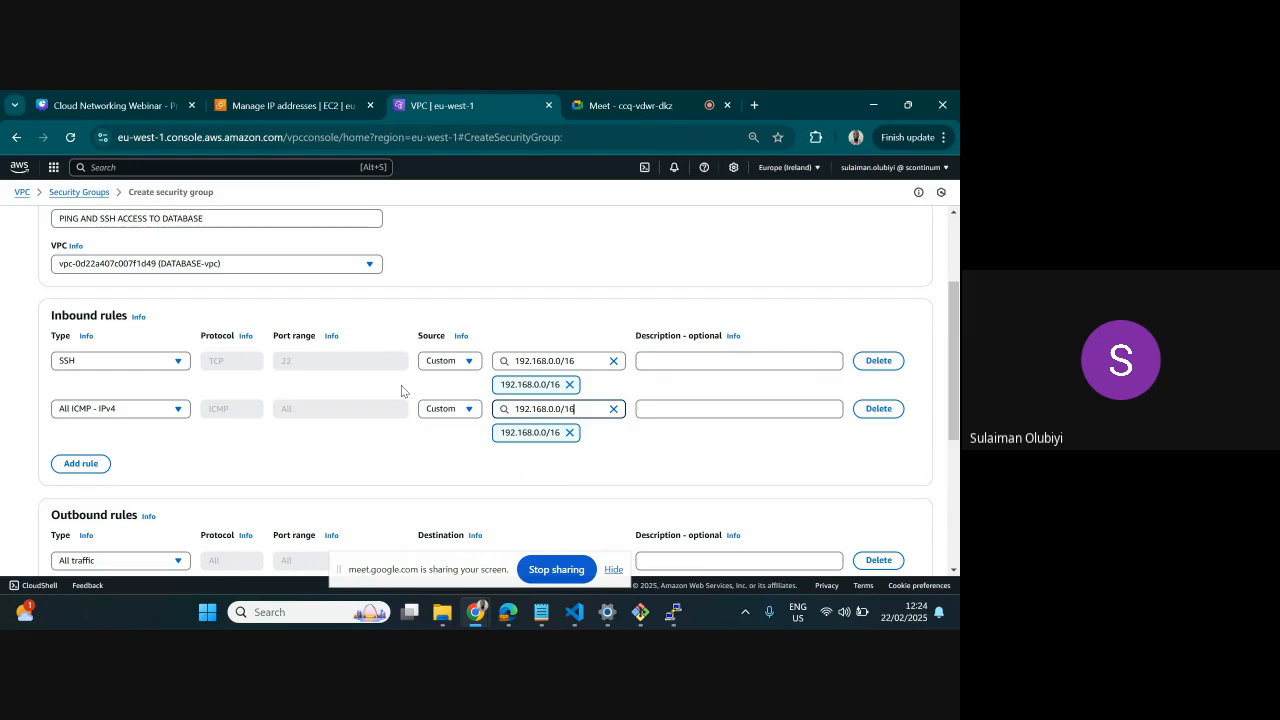
scroll(174, 355, up, 2)
scroll(300, 380, down, 3)
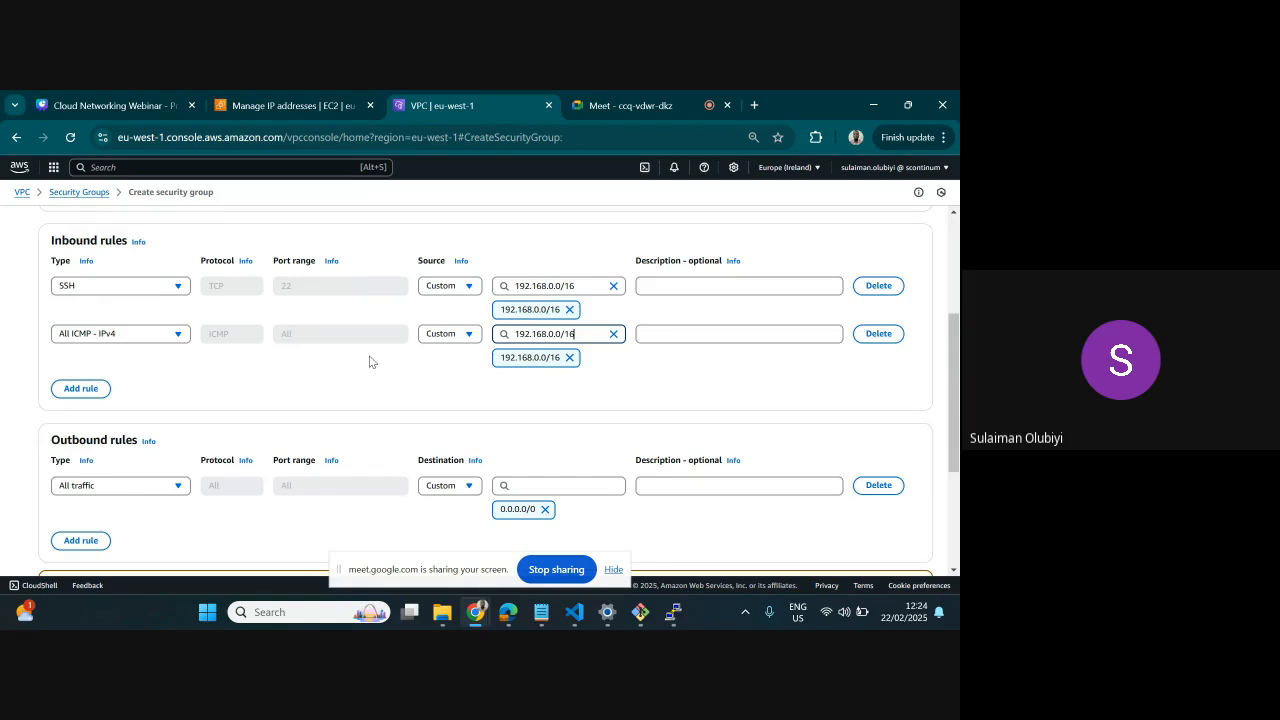
Create the DATABASE-SG security group with its entered rules and start launching a new EC2 instance
scroll(476, 419, down, 3)
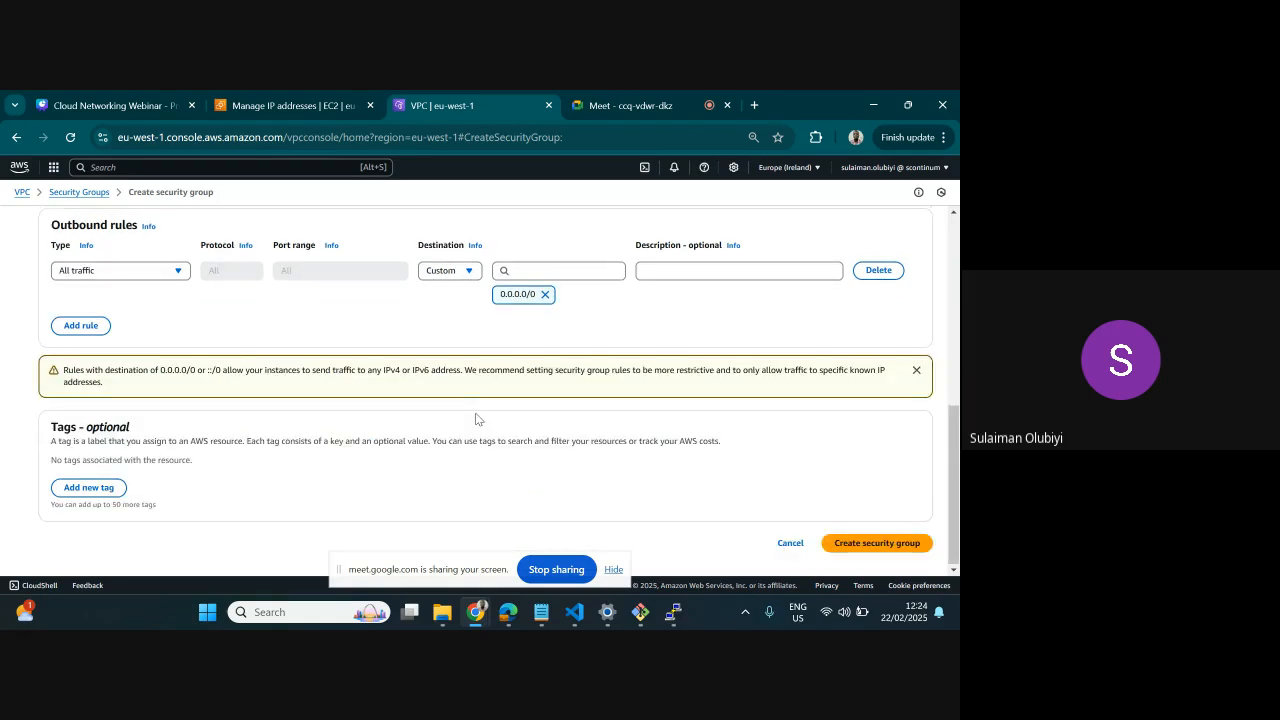
click(866, 544)
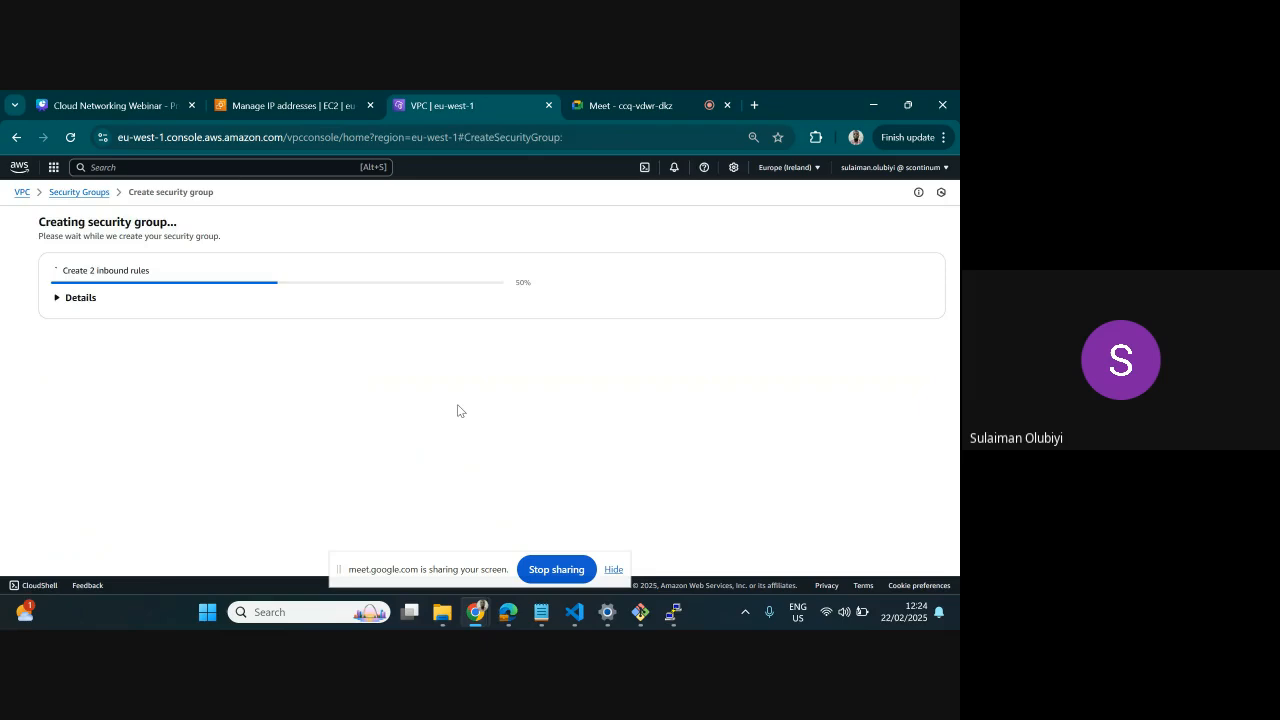
click(53, 167)
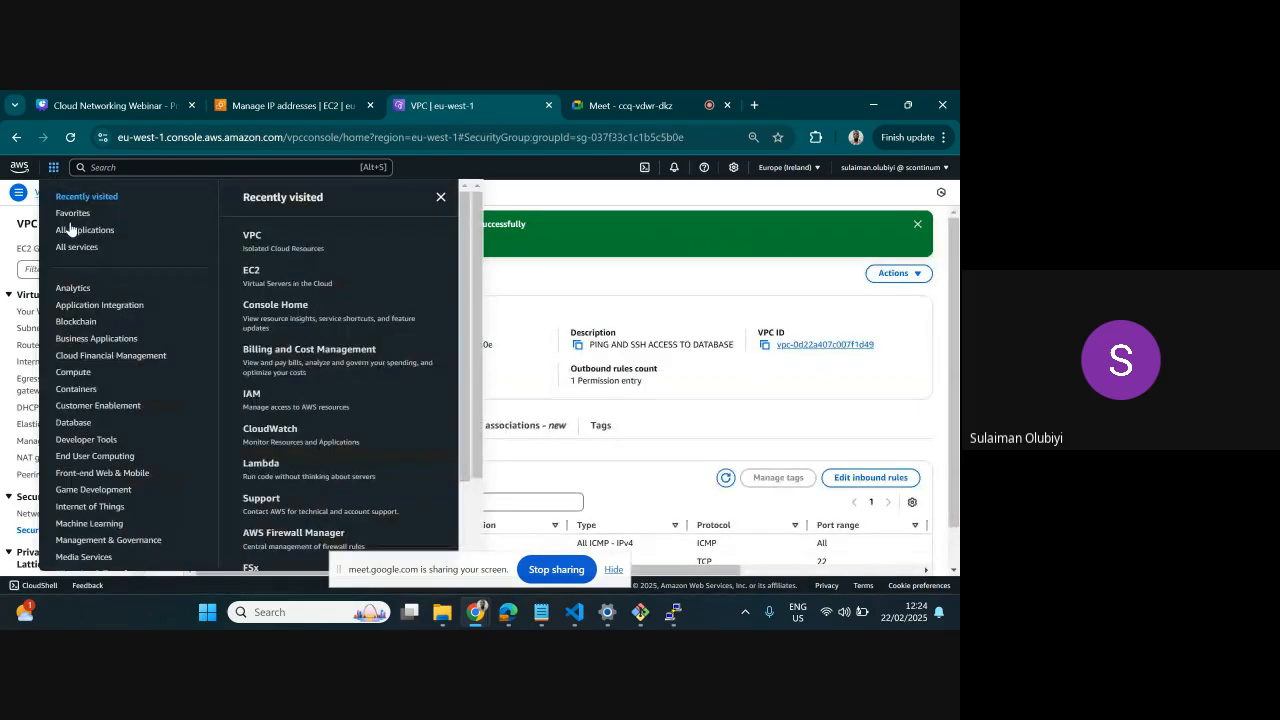
click(252, 273)
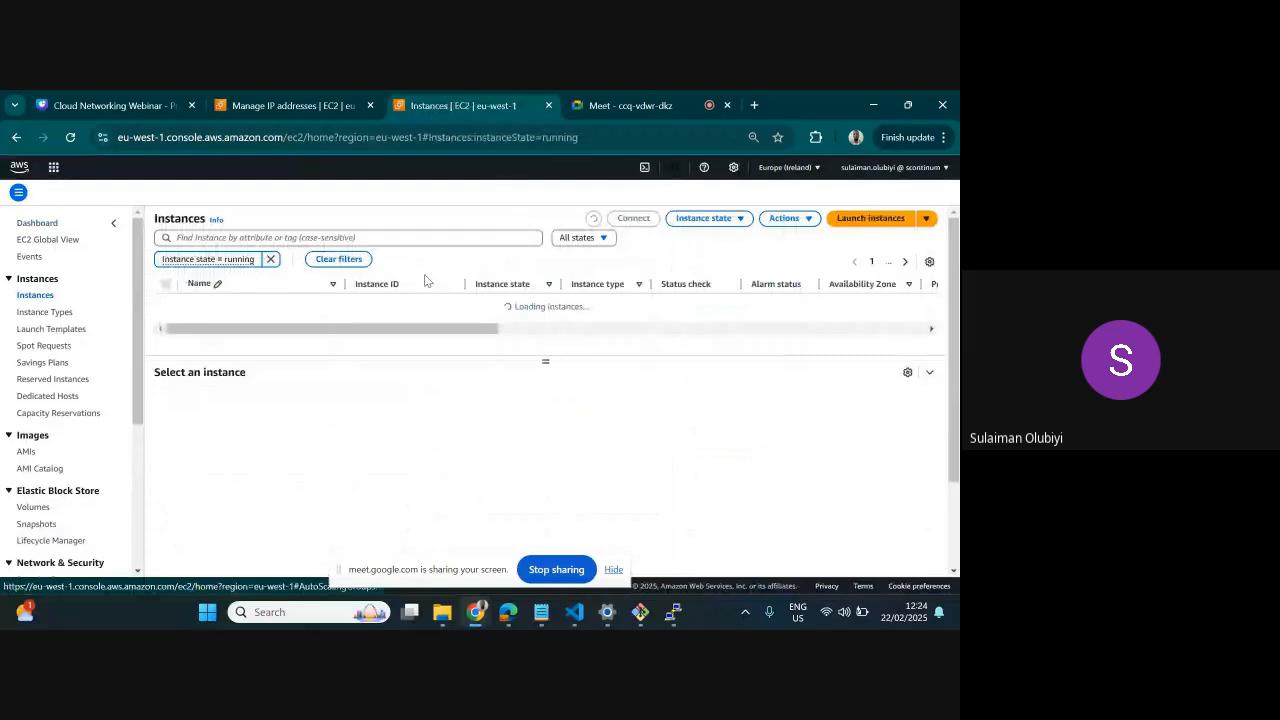
click(858, 224)
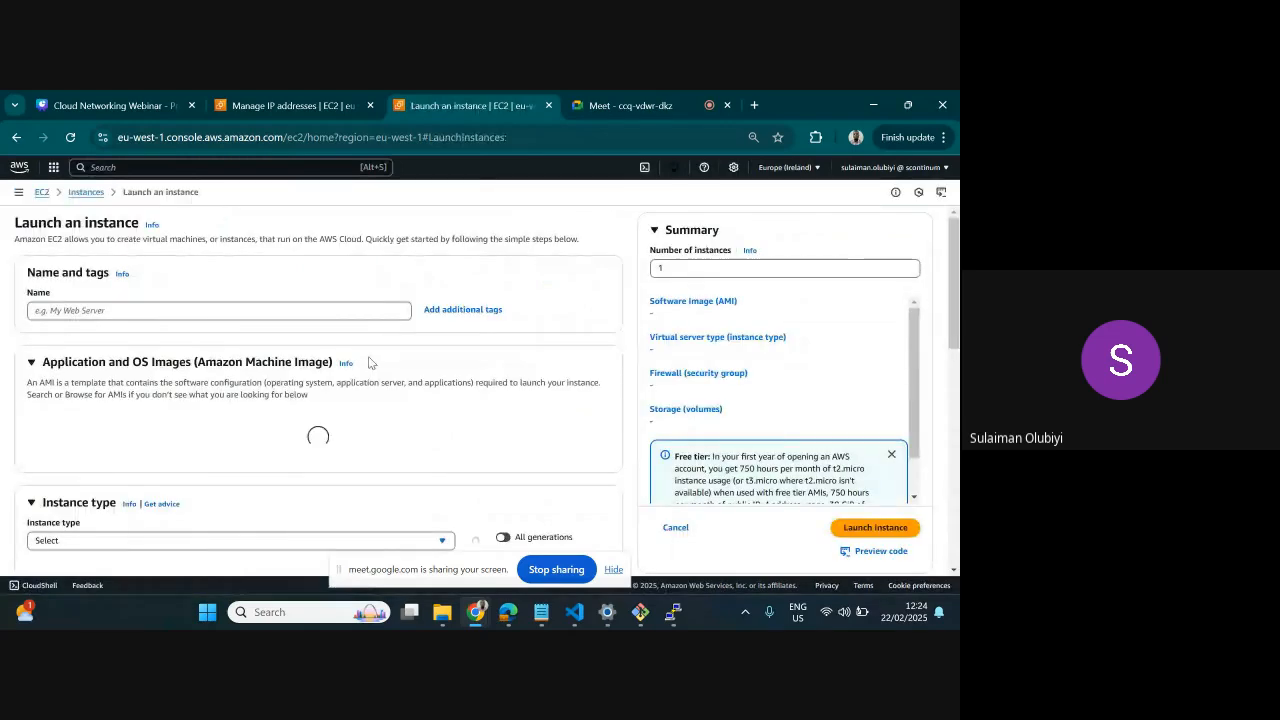
Name the new instance DATABASE-SERVER
click(259, 310)
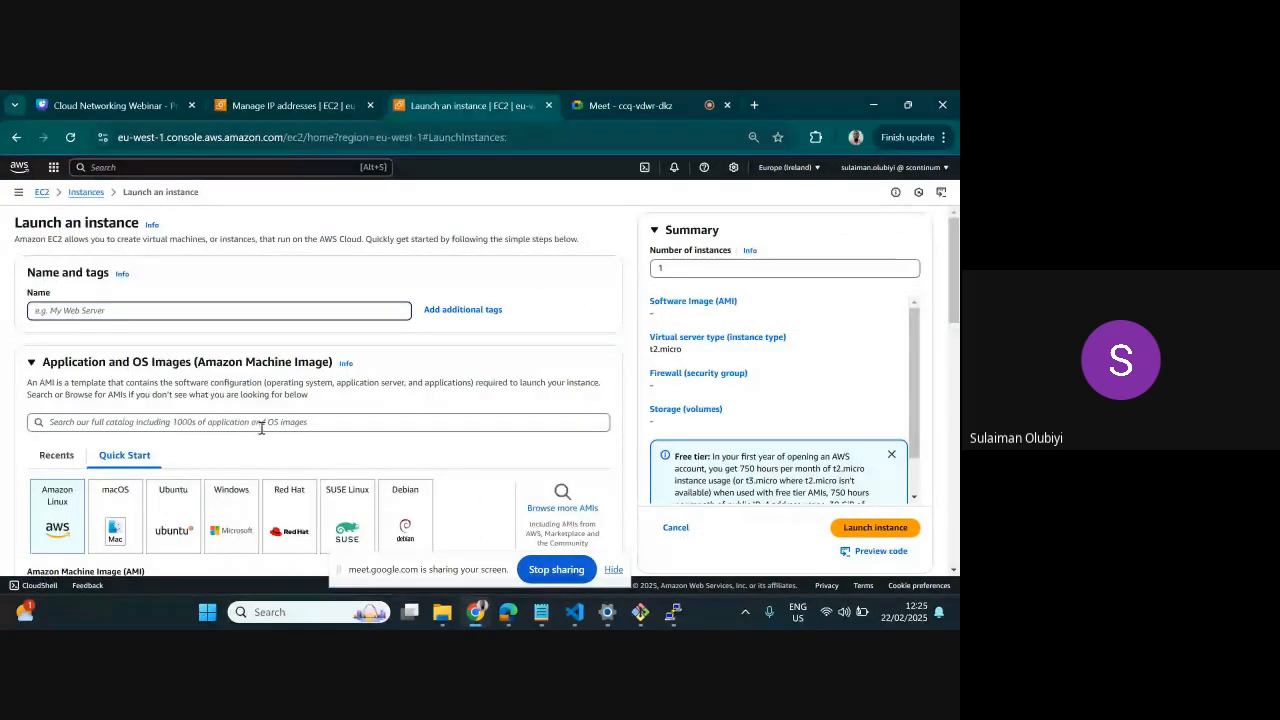
click(125, 310)
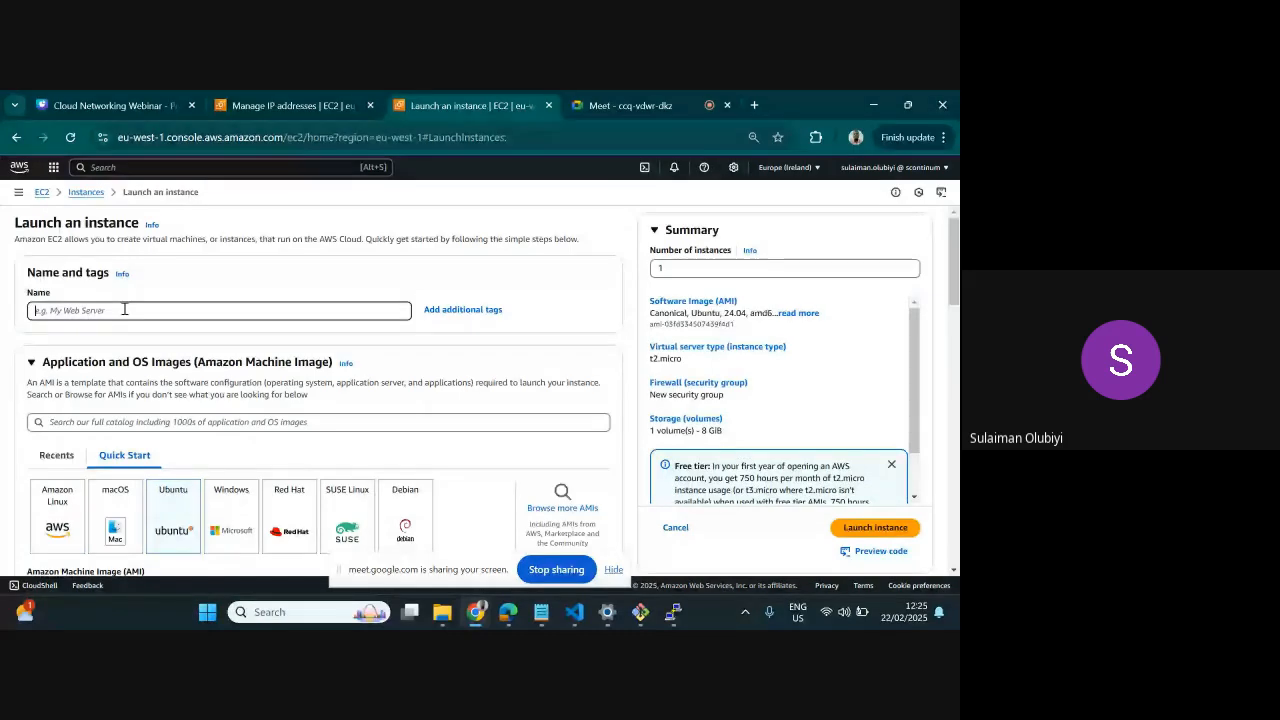
text(D)
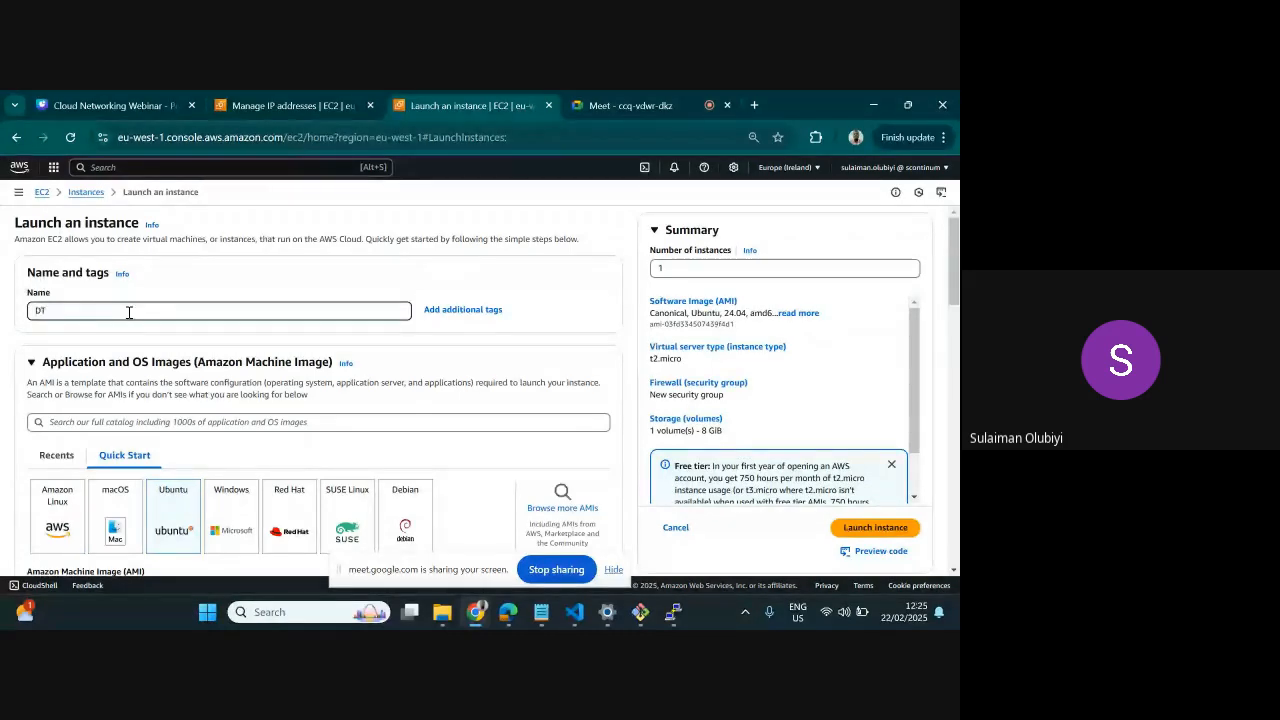
text(ATABASE-SERVER)
Select the webinar key pair and place the instance in the DATABASE-vpc network
scroll(210, 427, down, 3)
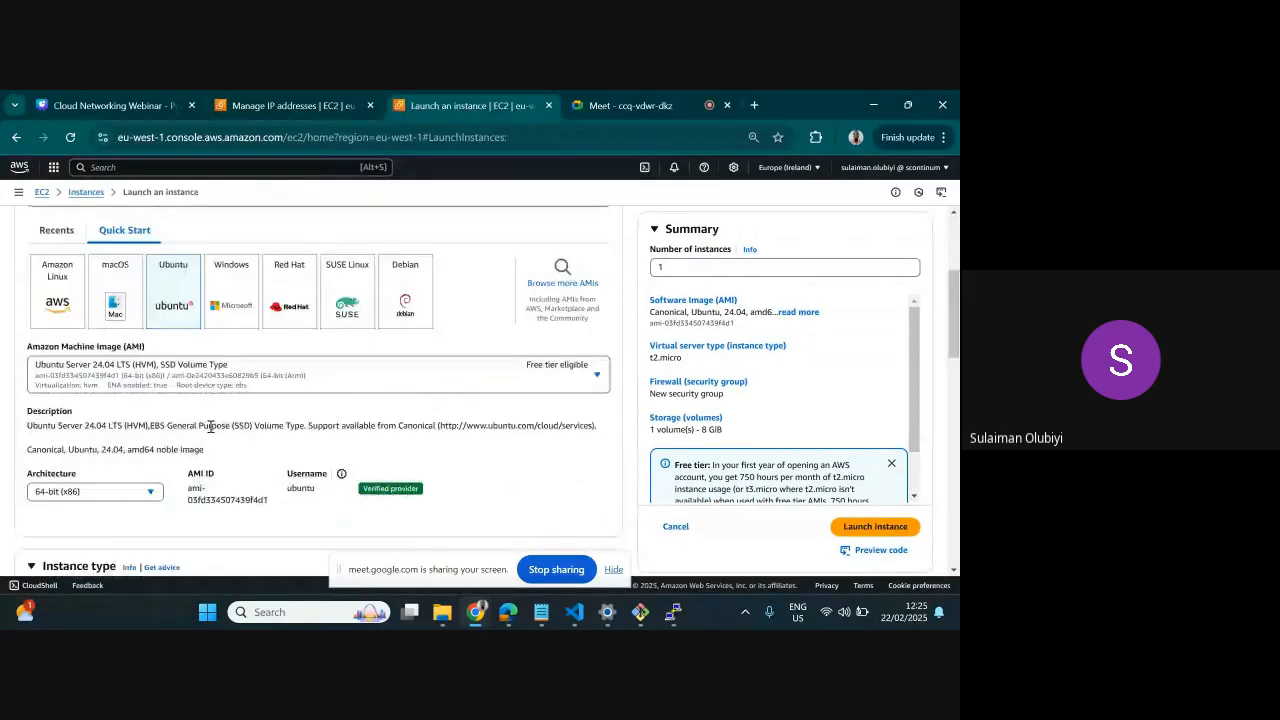
scroll(357, 434, down, 3)
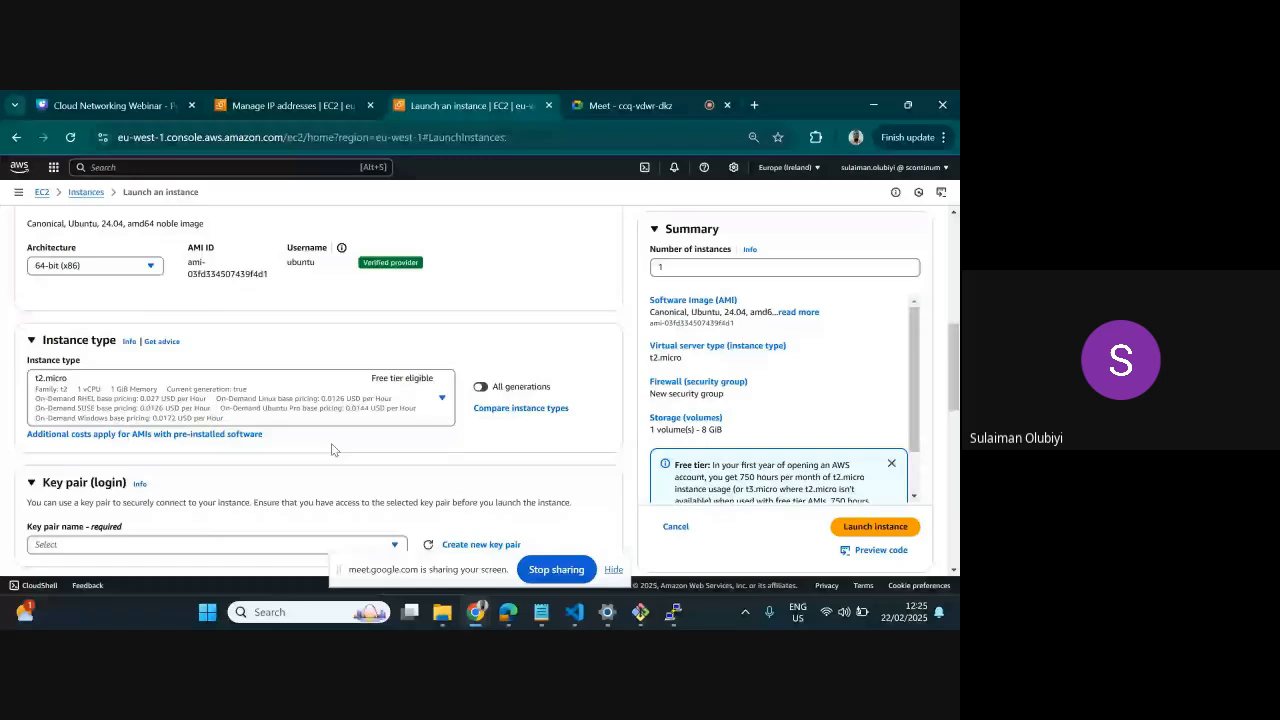
scroll(360, 404, down, 2)
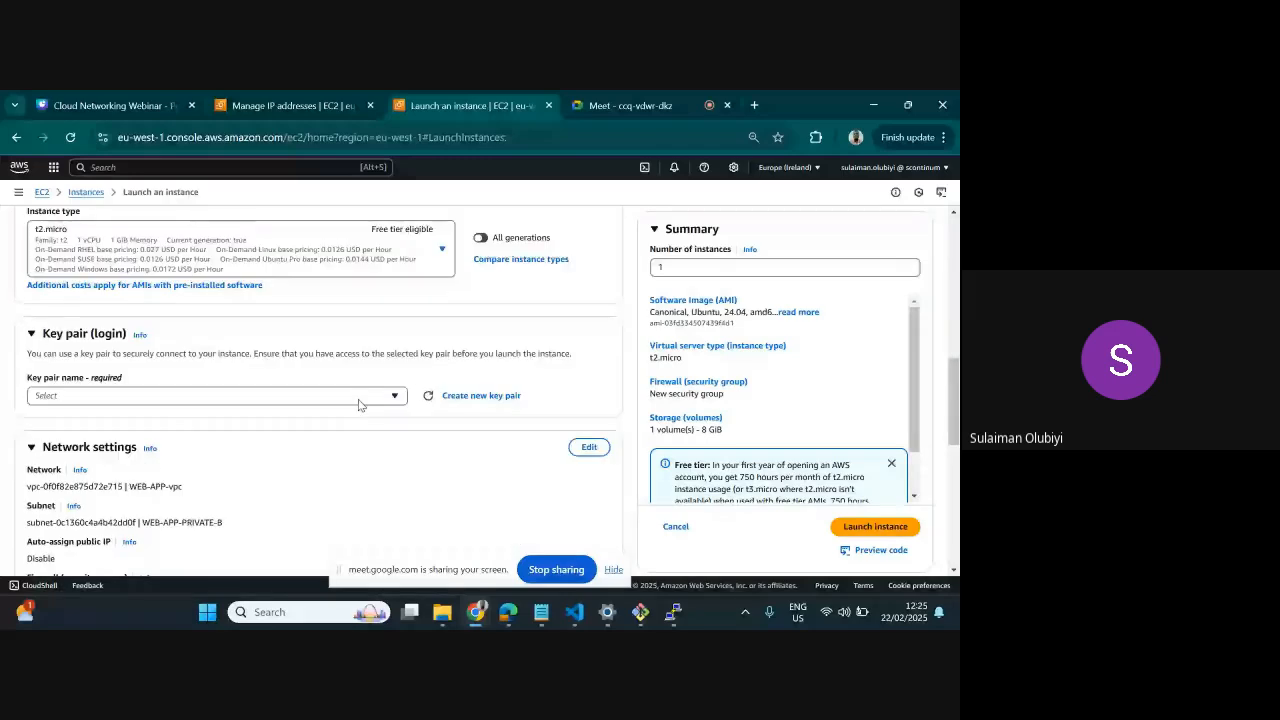
scroll(360, 404, down, 3)
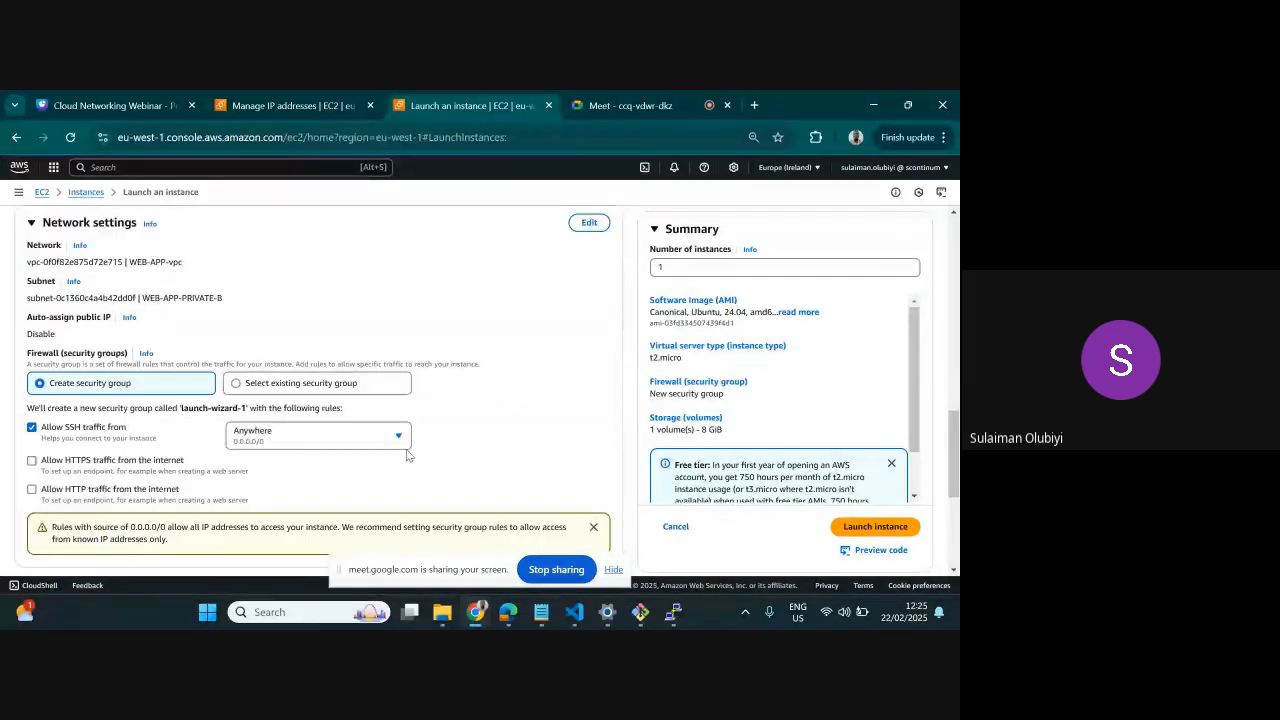
click(589, 223)
scroll(245, 407, up, 2)
click(242, 407)
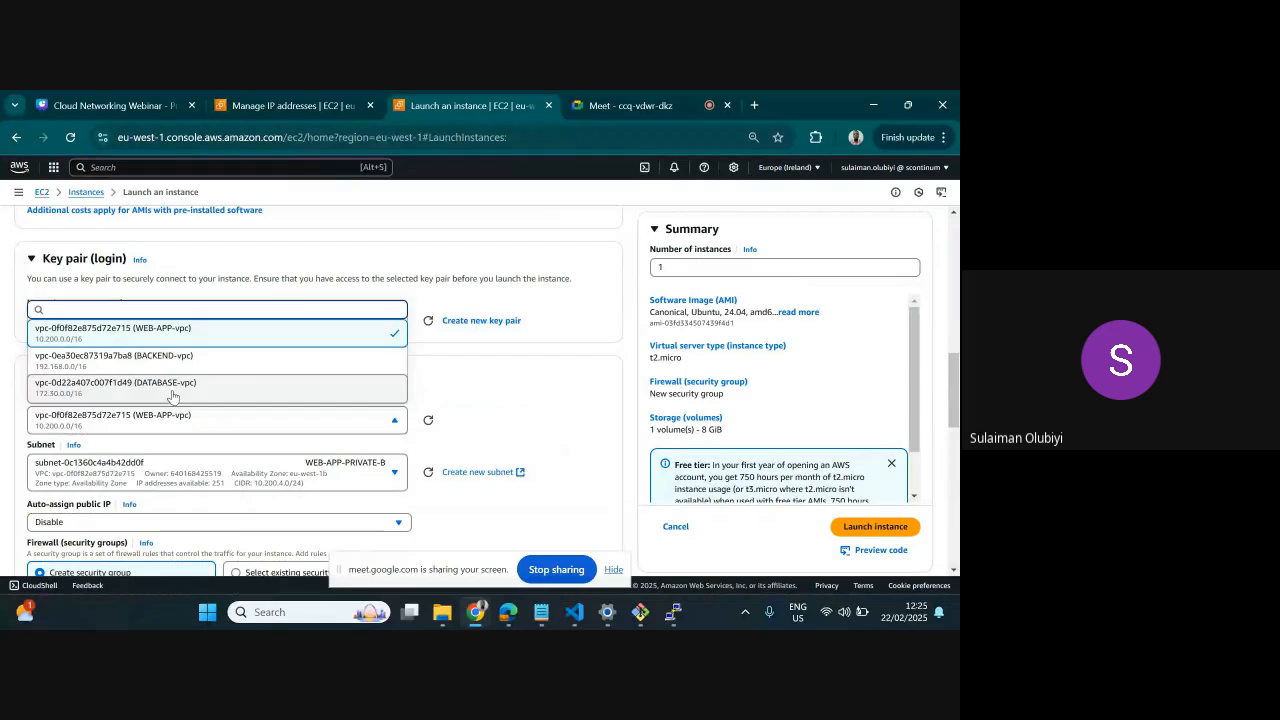
click(172, 397)
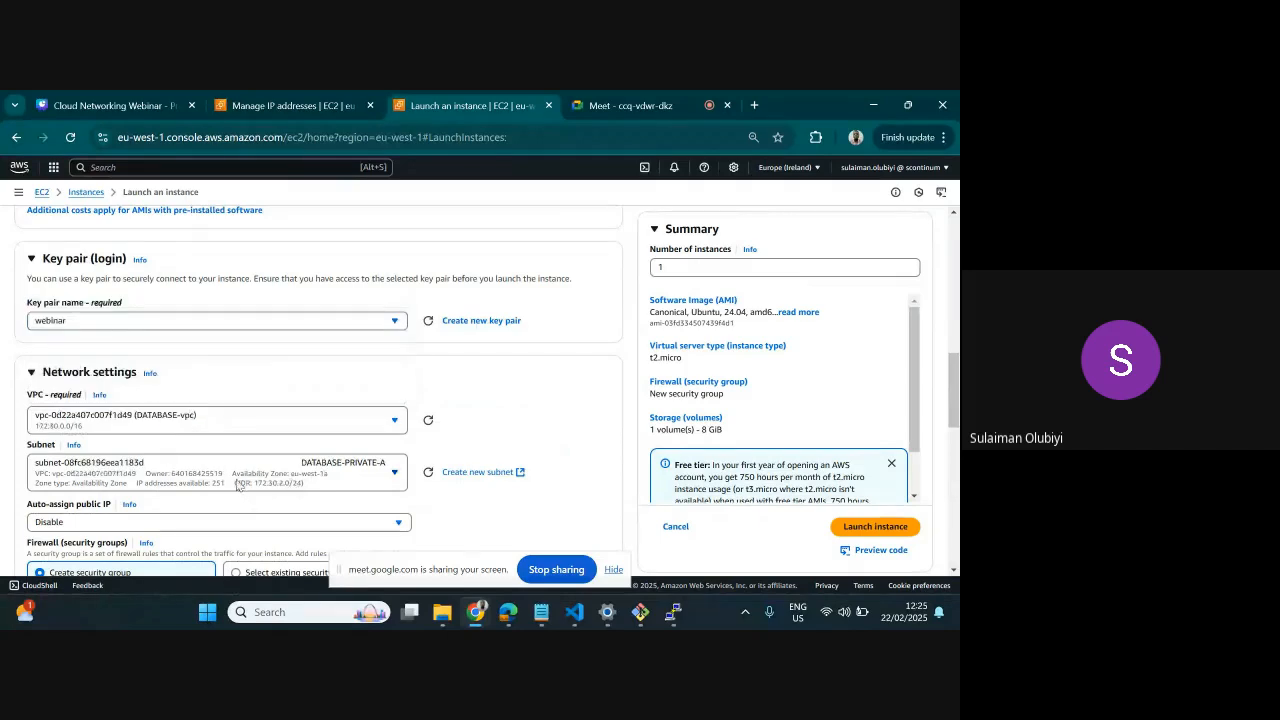
Assign the existing DATABASE-SG security group to the instance instead of creating a new one
scroll(60, 382, down, 2)
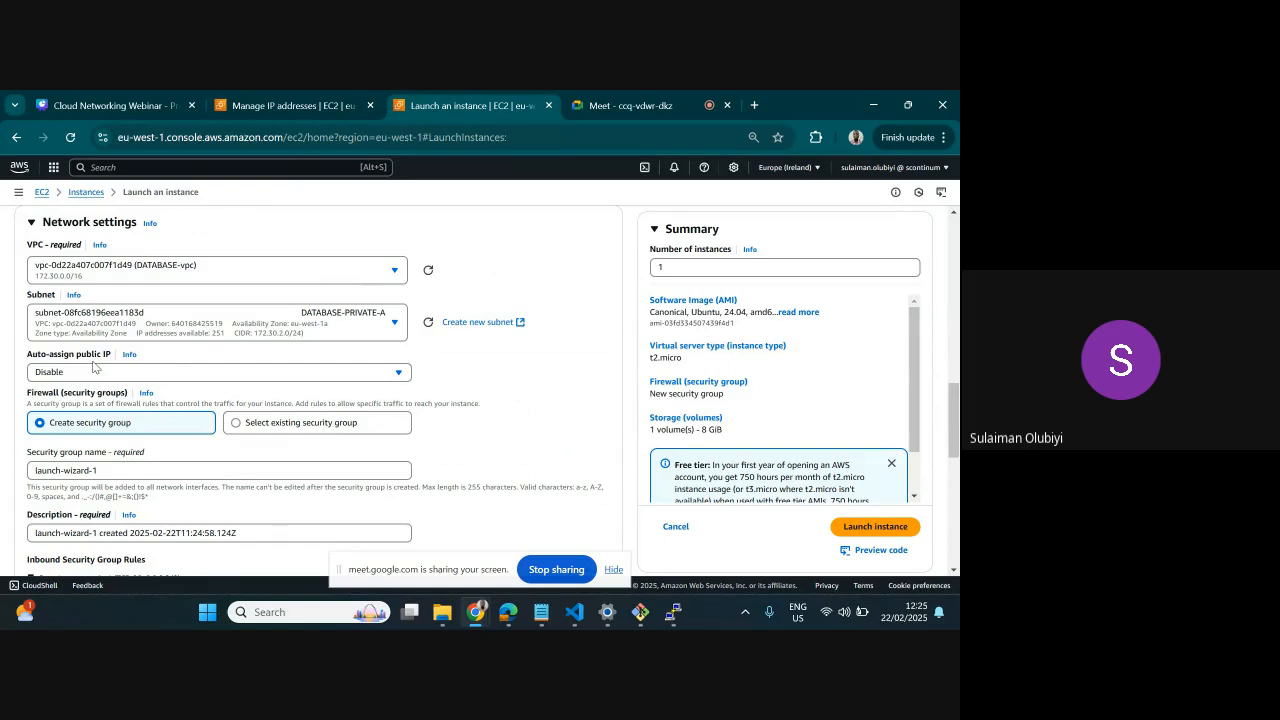
click(240, 428)
click(215, 470)
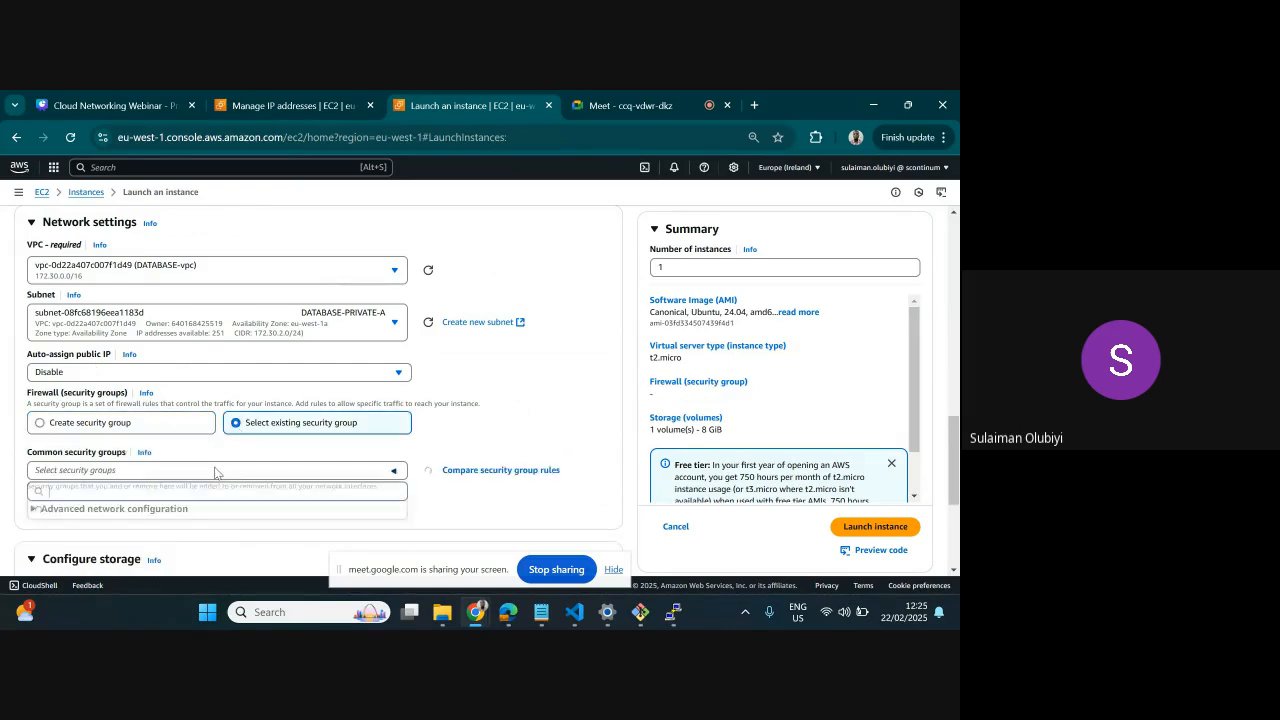
click(186, 515)
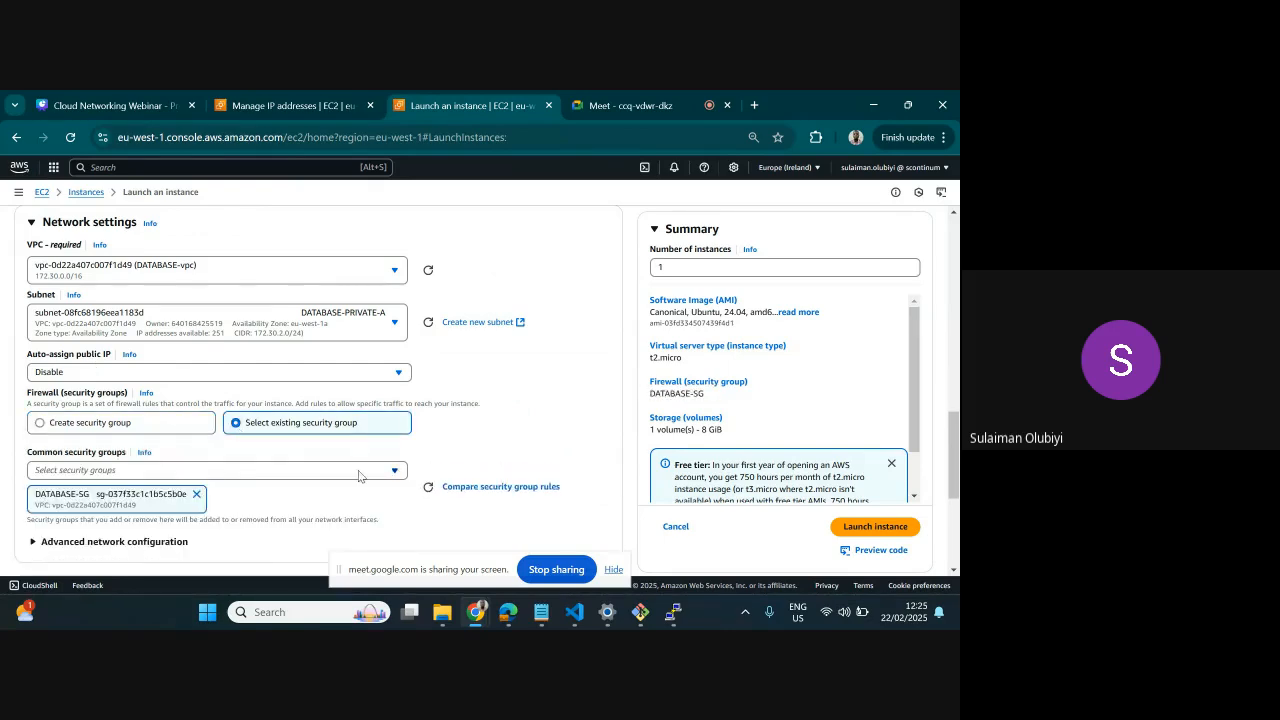
Launch the DATABASE-SERVER instance and return to the instances list
scroll(359, 476, down, 3)
scroll(553, 343, up, 5)
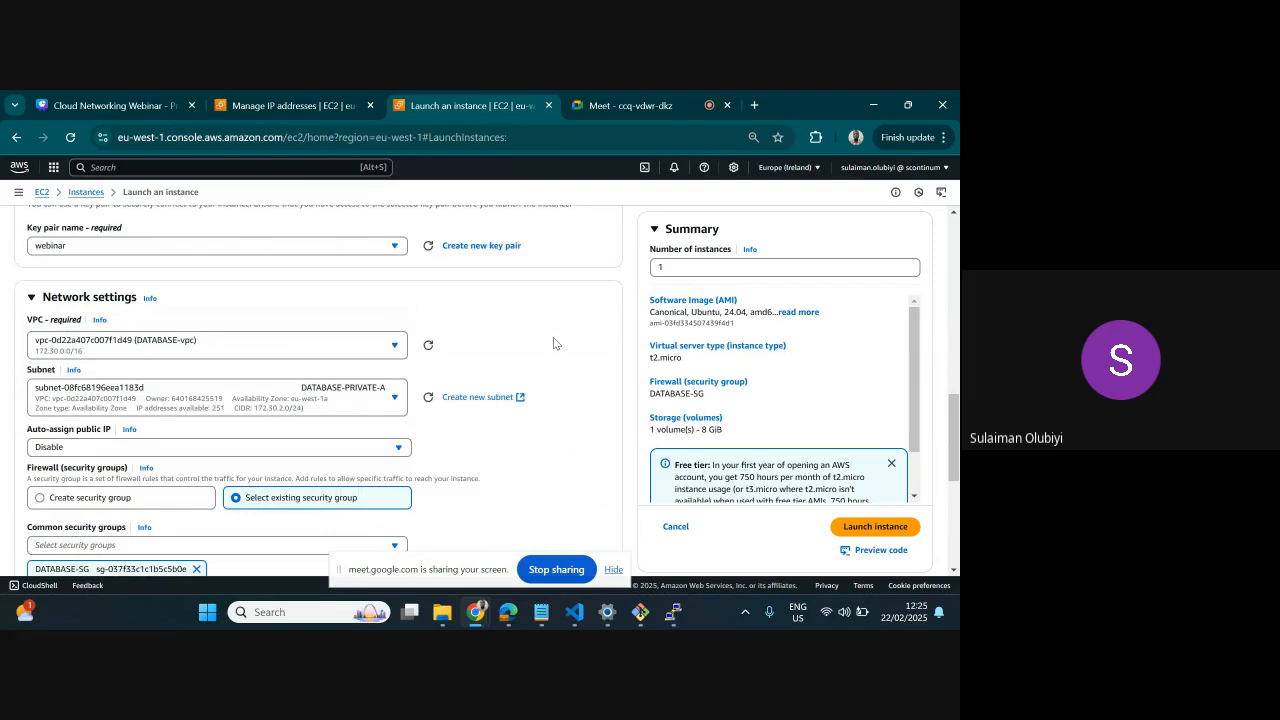
scroll(920, 530, down, 5)
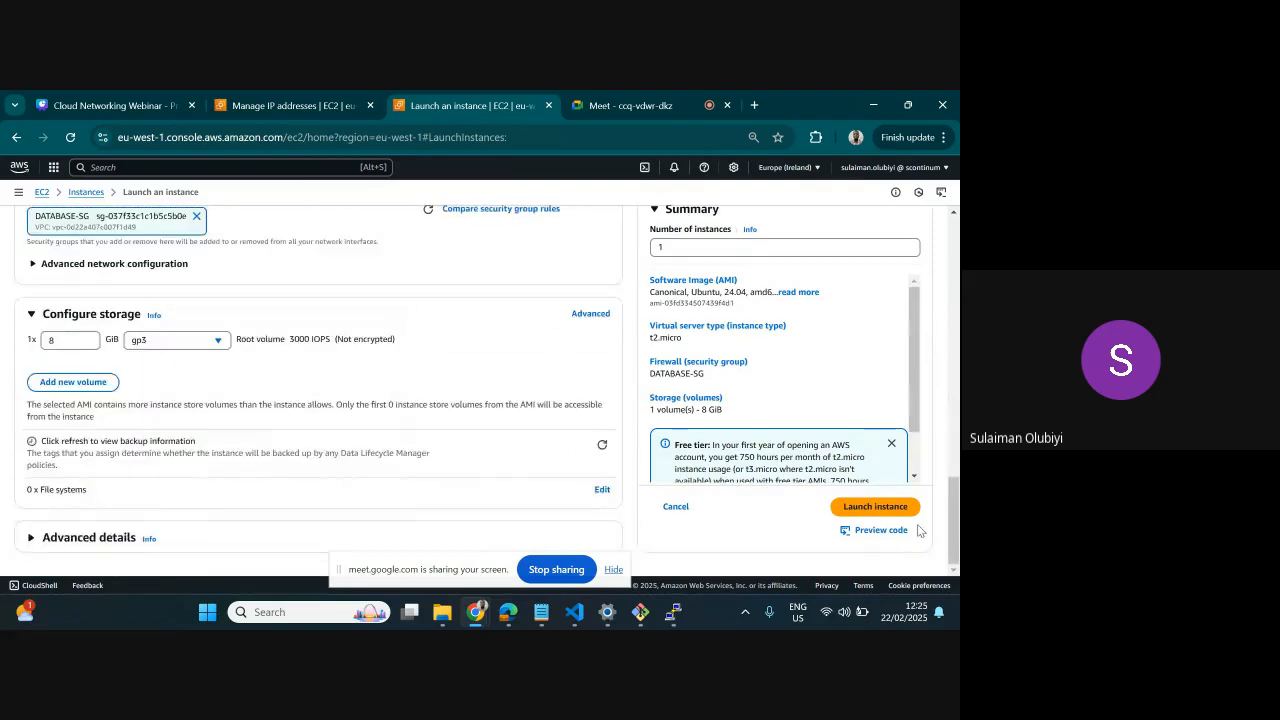
click(876, 507)
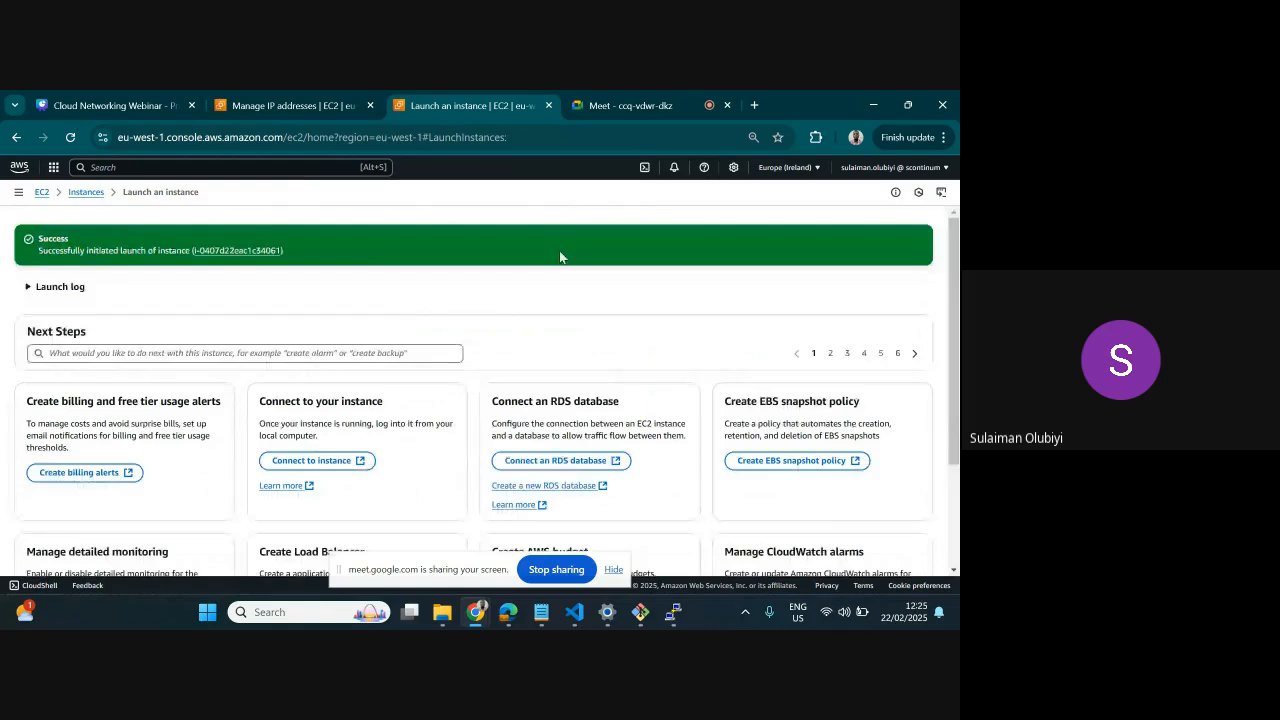
click(86, 192)
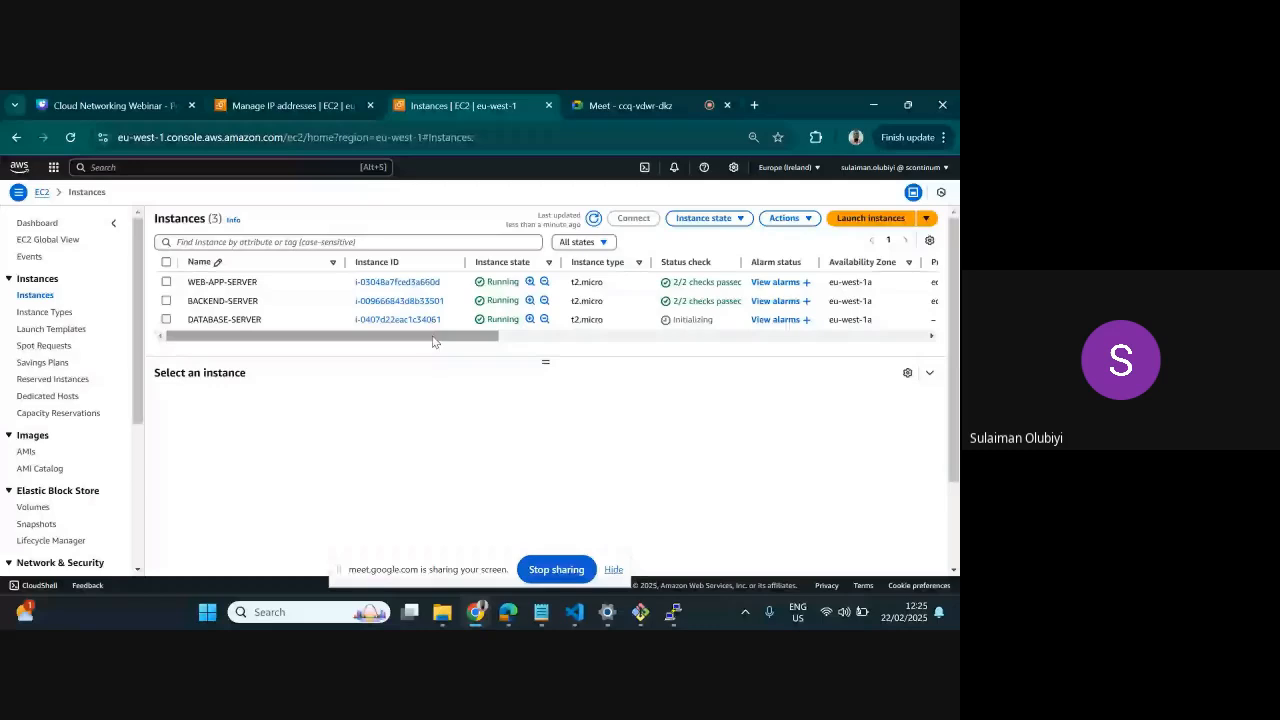
click(166, 319)
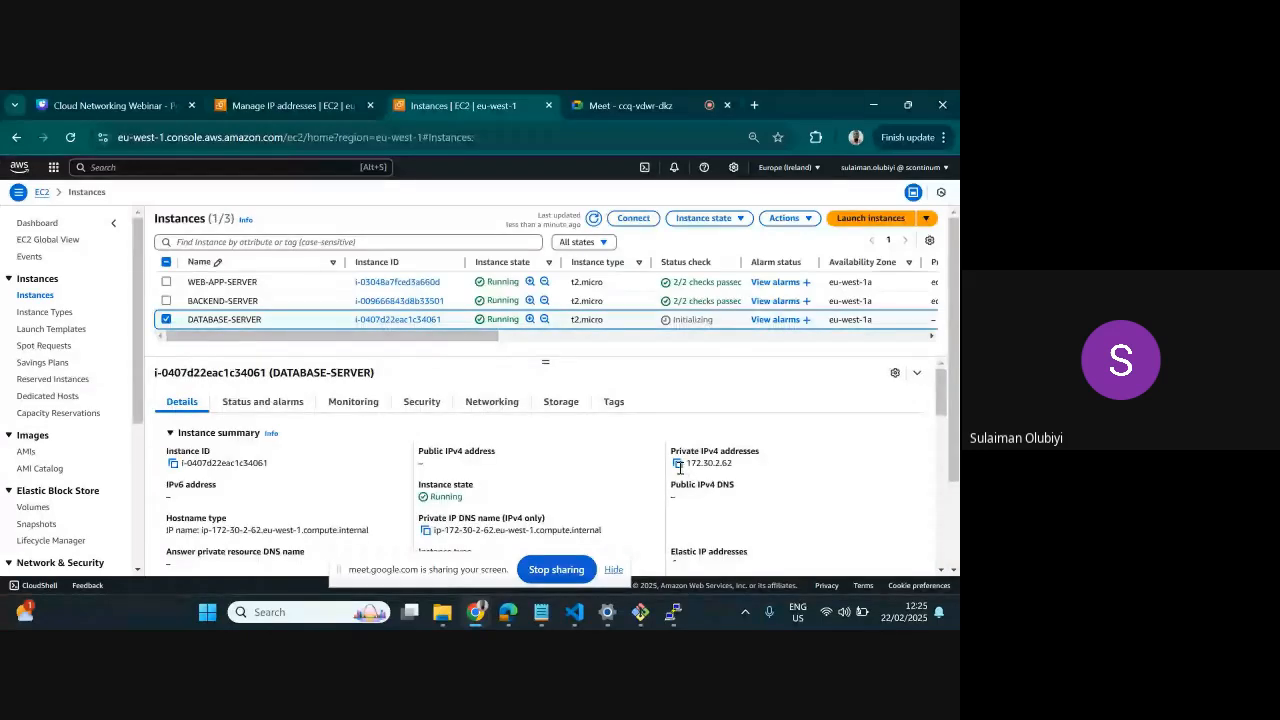
click(678, 464)
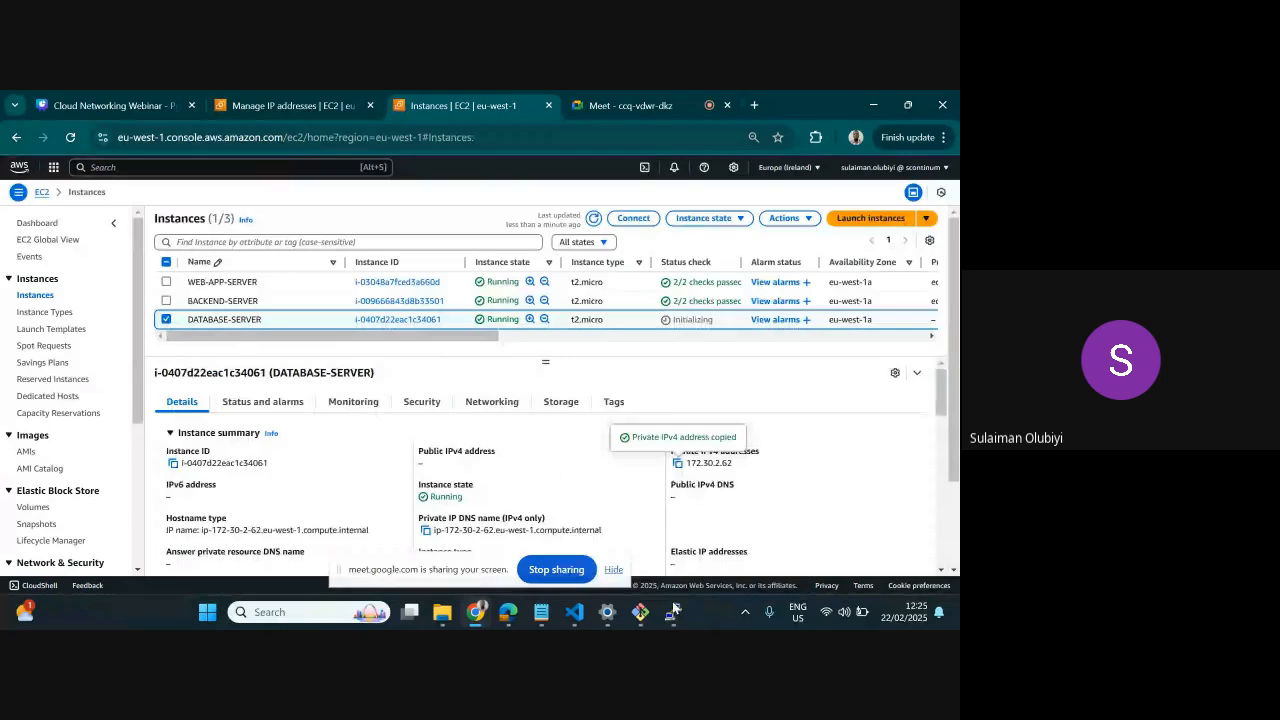
mouse_move(664, 612)
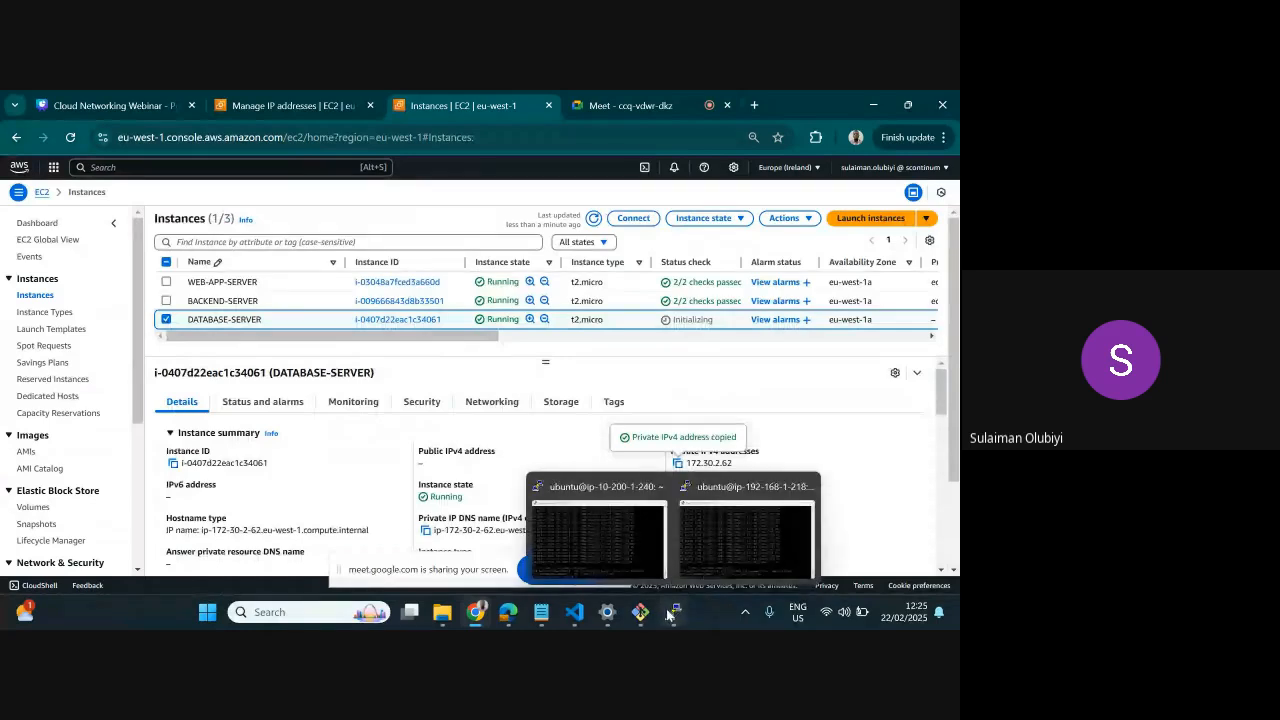
click(745, 535)
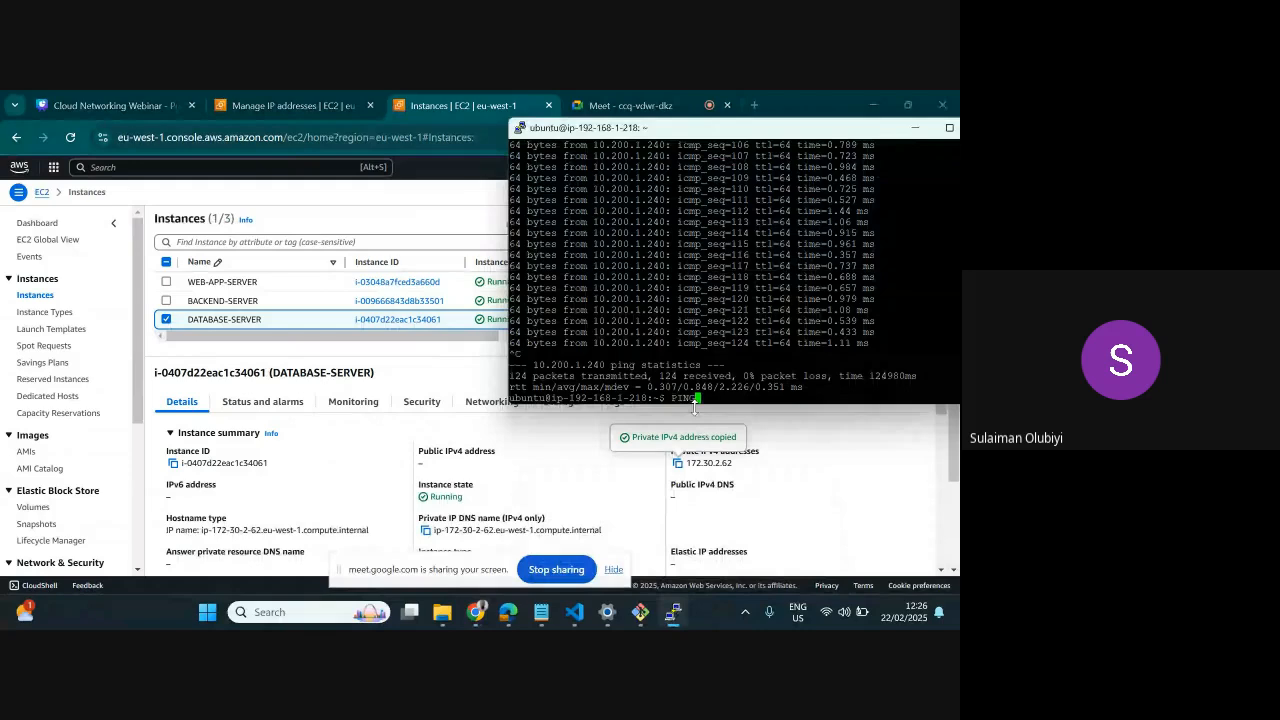
Ping the database server's private address 172.30.2.62 from the backend server
text(ping)
right_click(748, 389)
key(BackSpace)
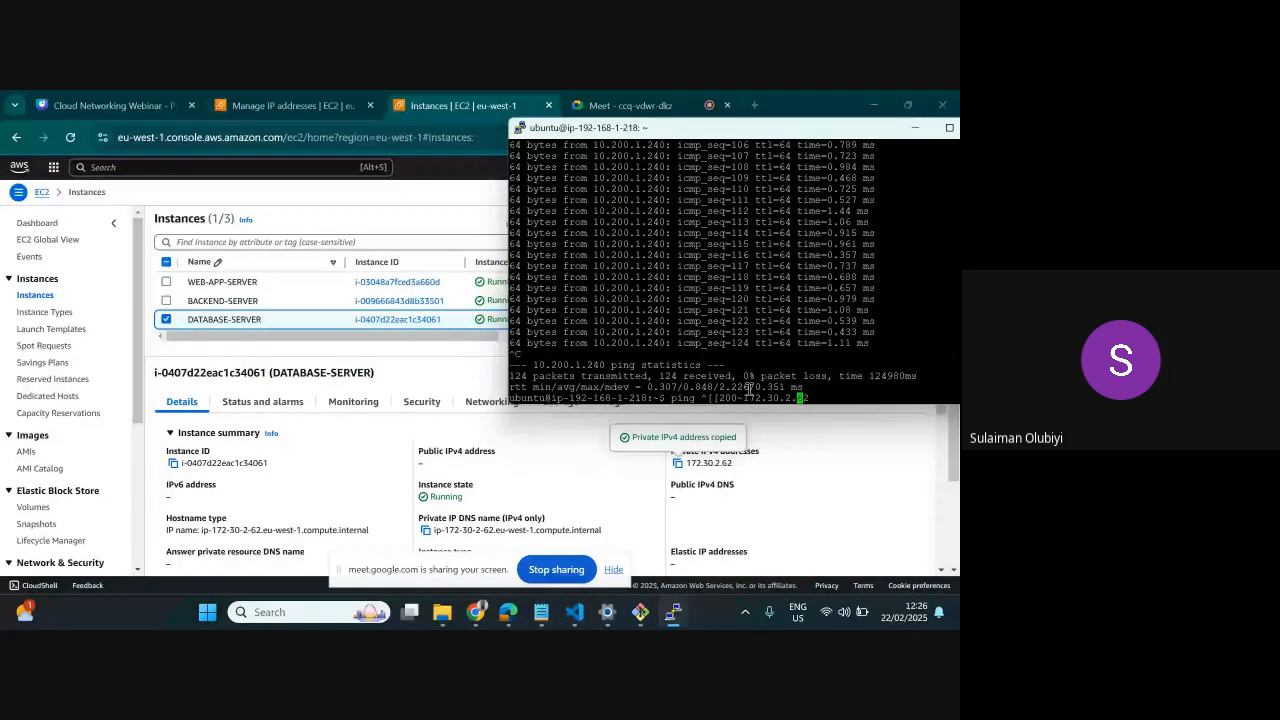
key(Left)
key(Left)
key(Left)
key(Left)
key(Left)
key(Left)
key(Left)
key(Left)
key(Left)
key(Left)
key(Left)
key(BackSpace)
key(BackSpace)
key(BackSpace)
key(BackSpace)
key(BackSpace)
key(BackSpace)
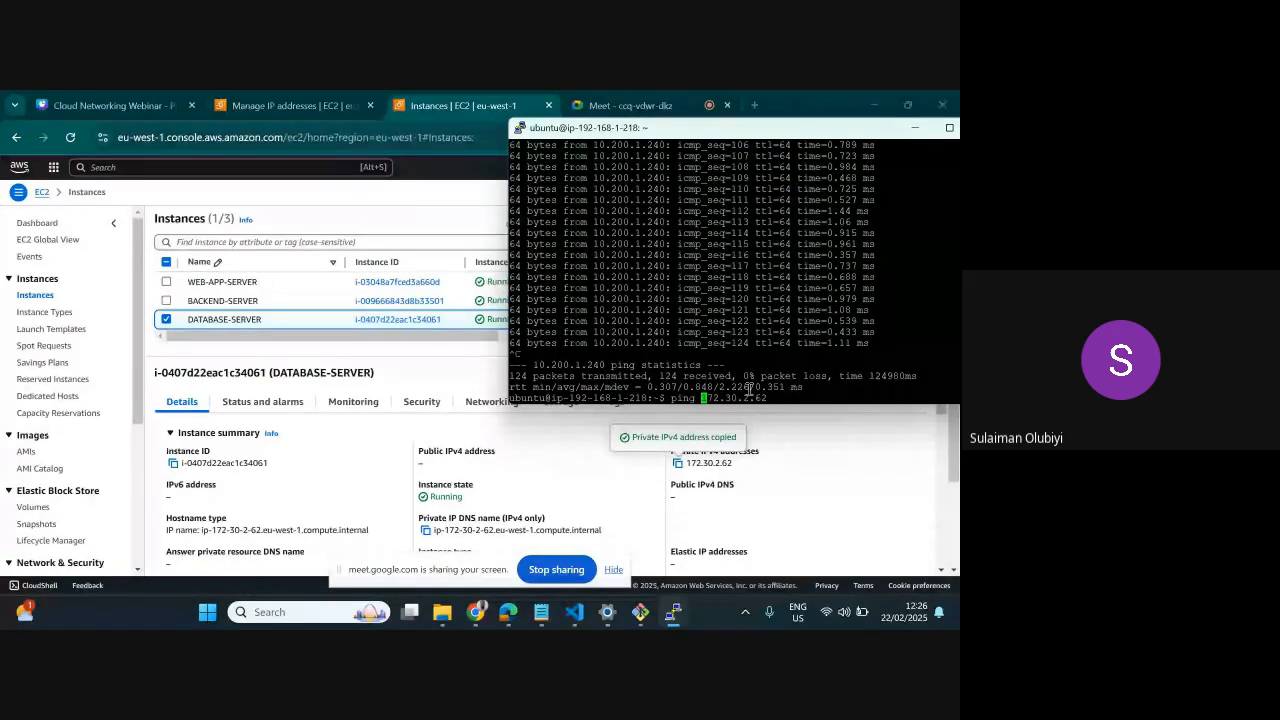
key(Return)
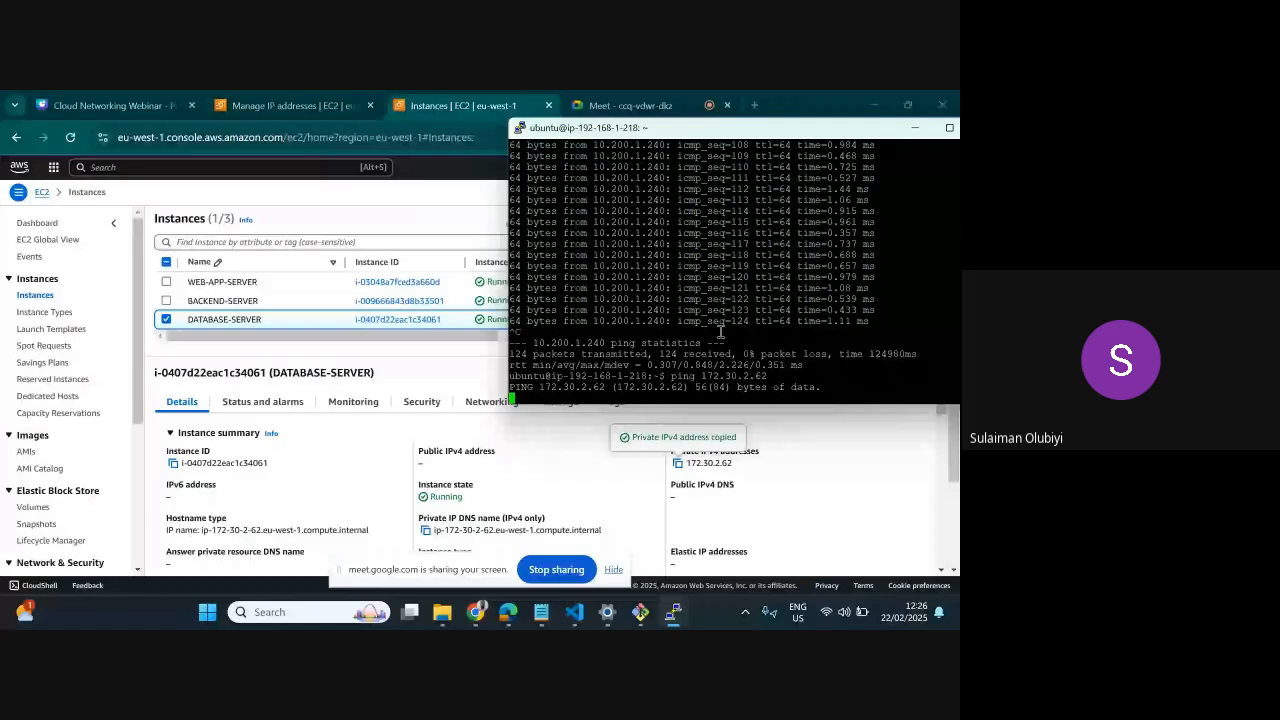
Switch back to Chrome and refresh the instances list to check DATABASE-SERVER's status
key(alt+Tab)
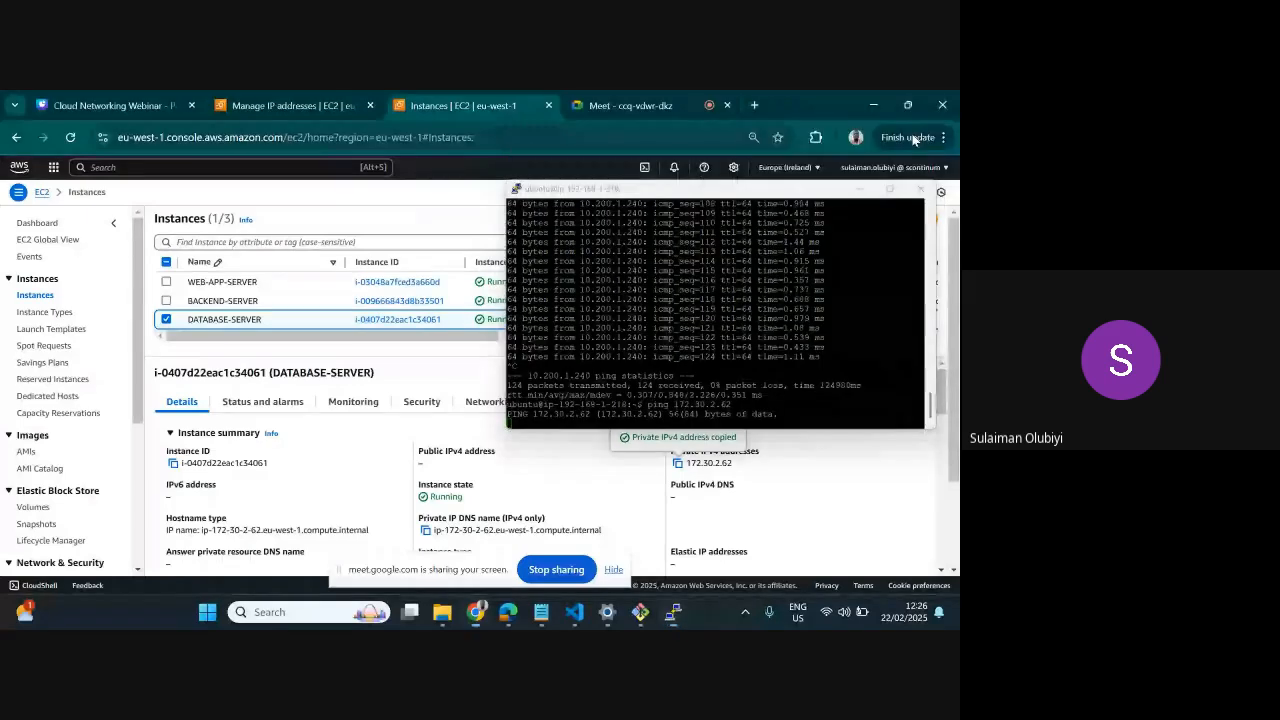
click(594, 218)
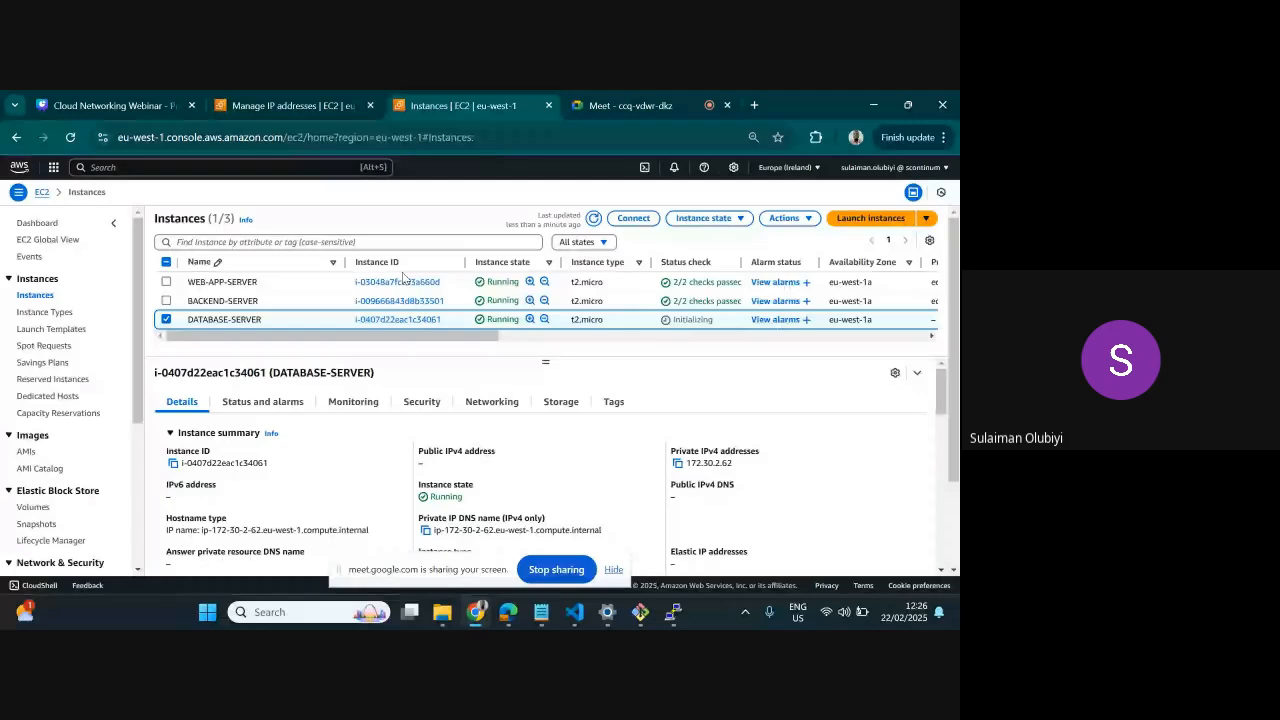
scroll(62, 442, down, 3)
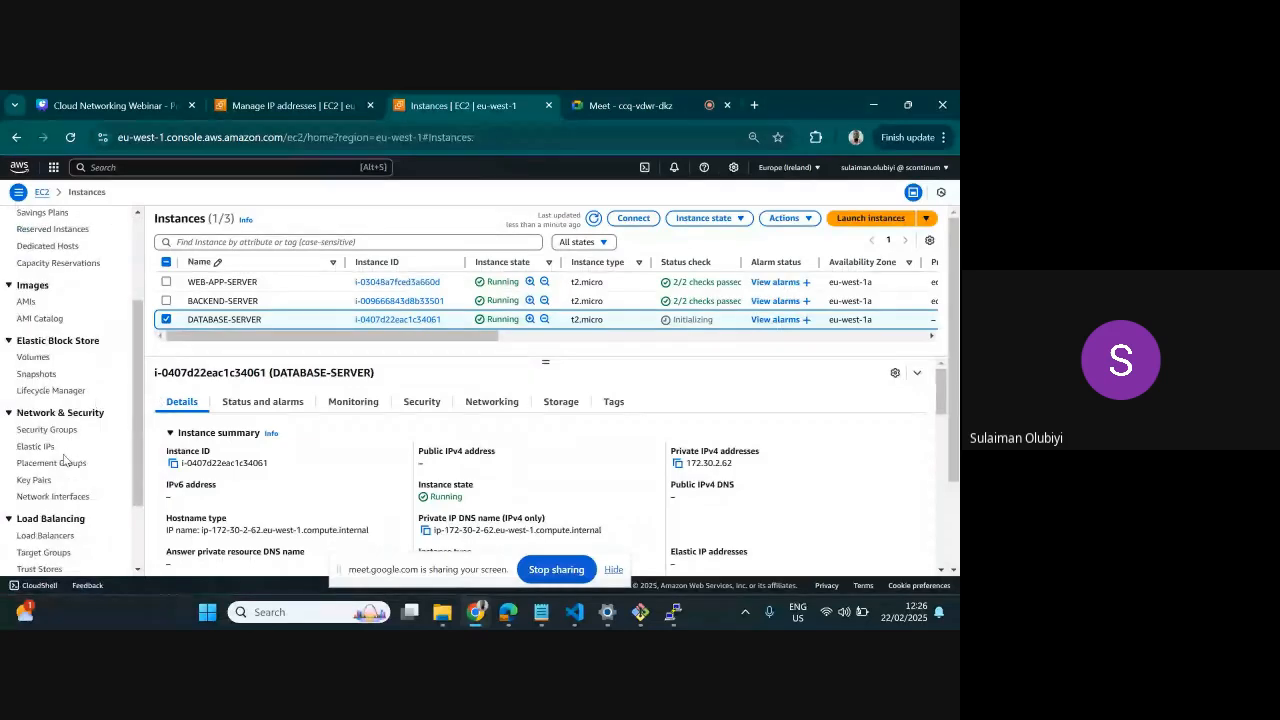
scroll(62, 442, down, 2)
Open the VPC console in the browser tab that holds the Manage IP addresses page
click(316, 91)
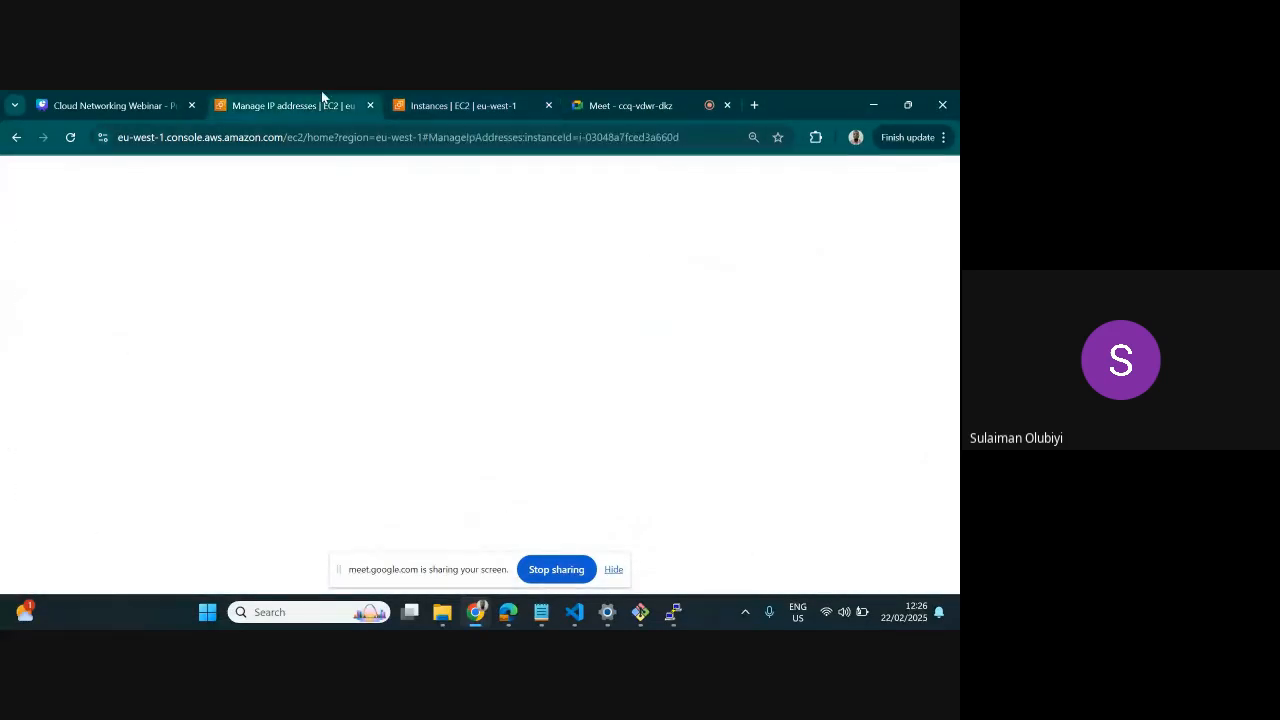
click(510, 103)
click(313, 108)
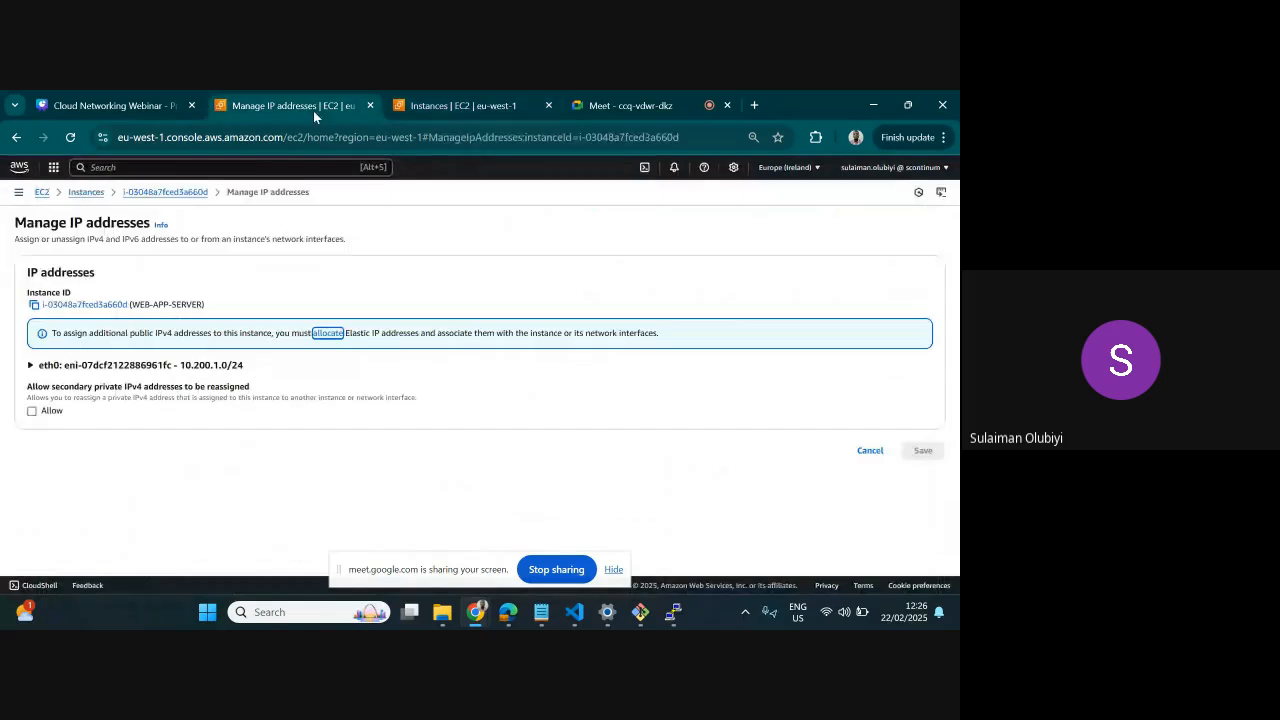
click(53, 167)
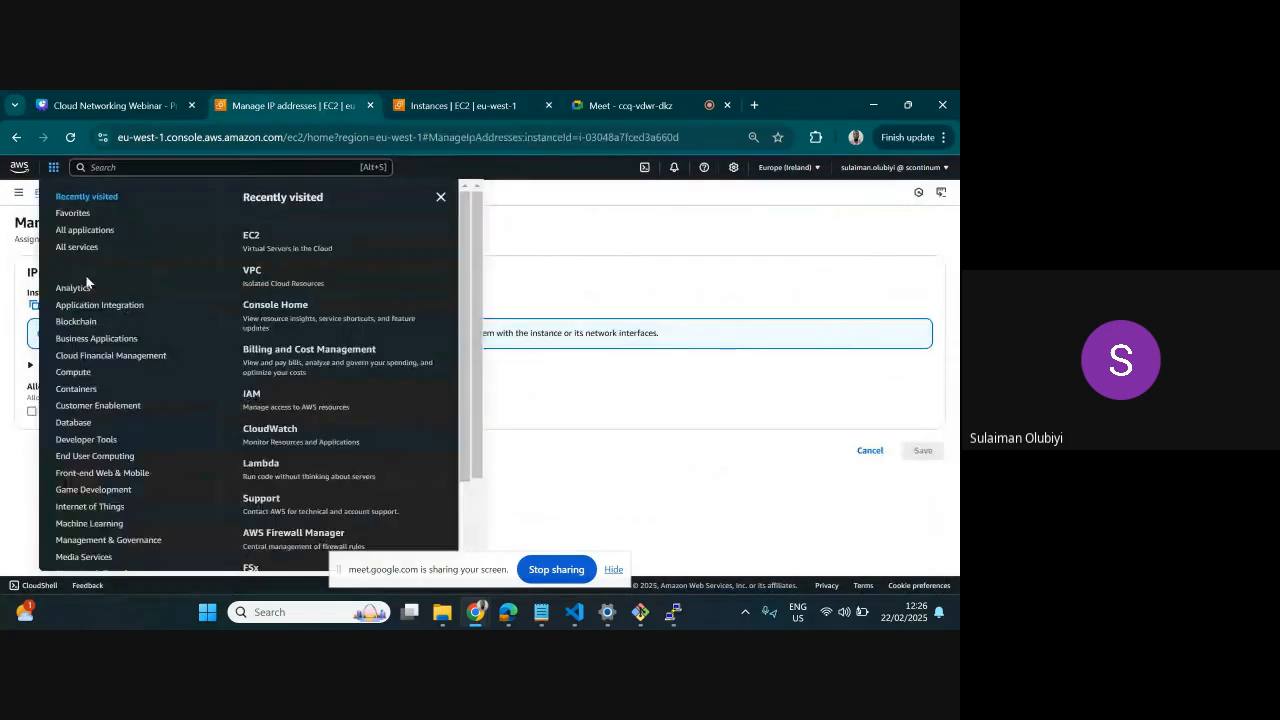
click(258, 272)
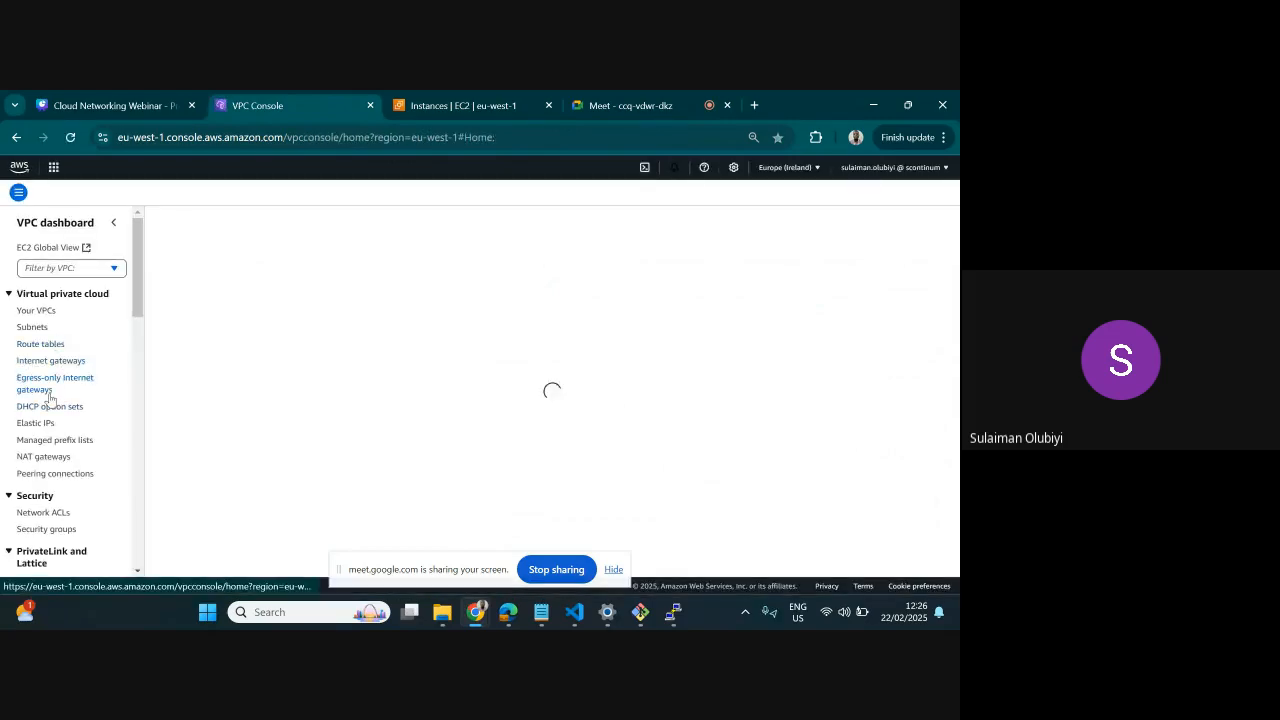
Open the VPC route tables list and inspect the routes of BACKEND-PUBLIC-RT and DATABASE-PRIVATE-RT
scroll(50, 398, down, 1)
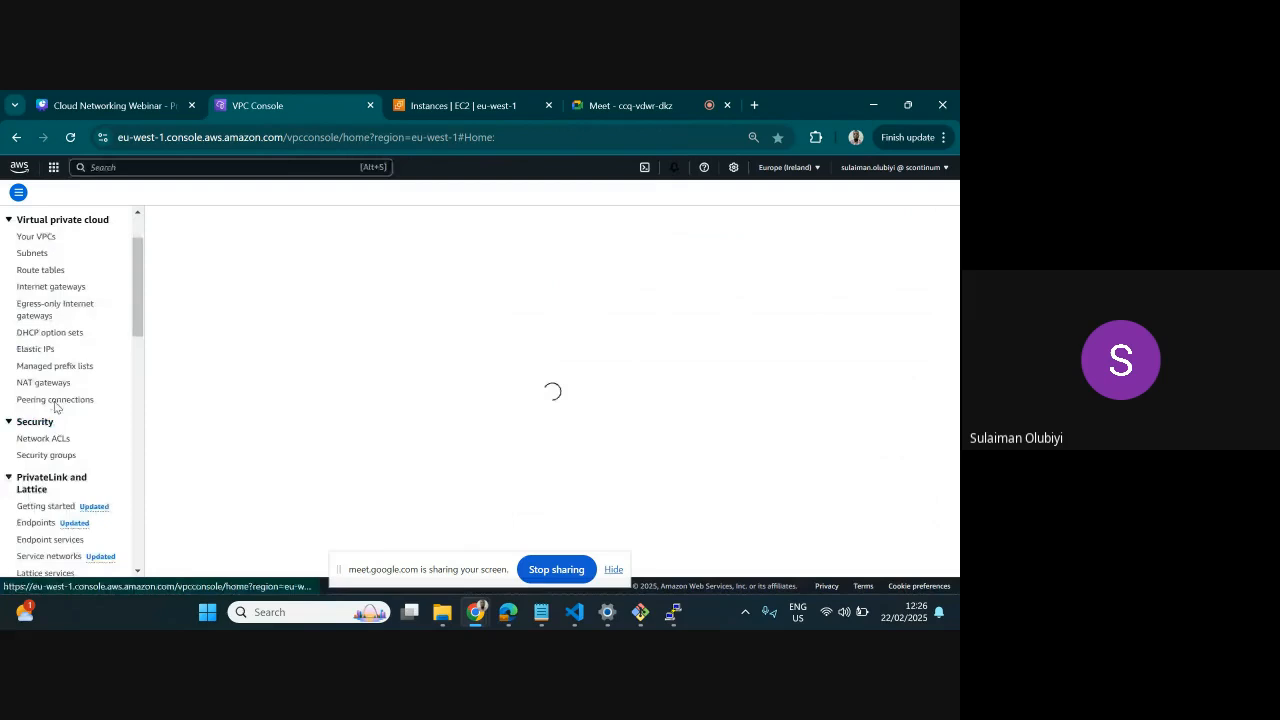
click(55, 400)
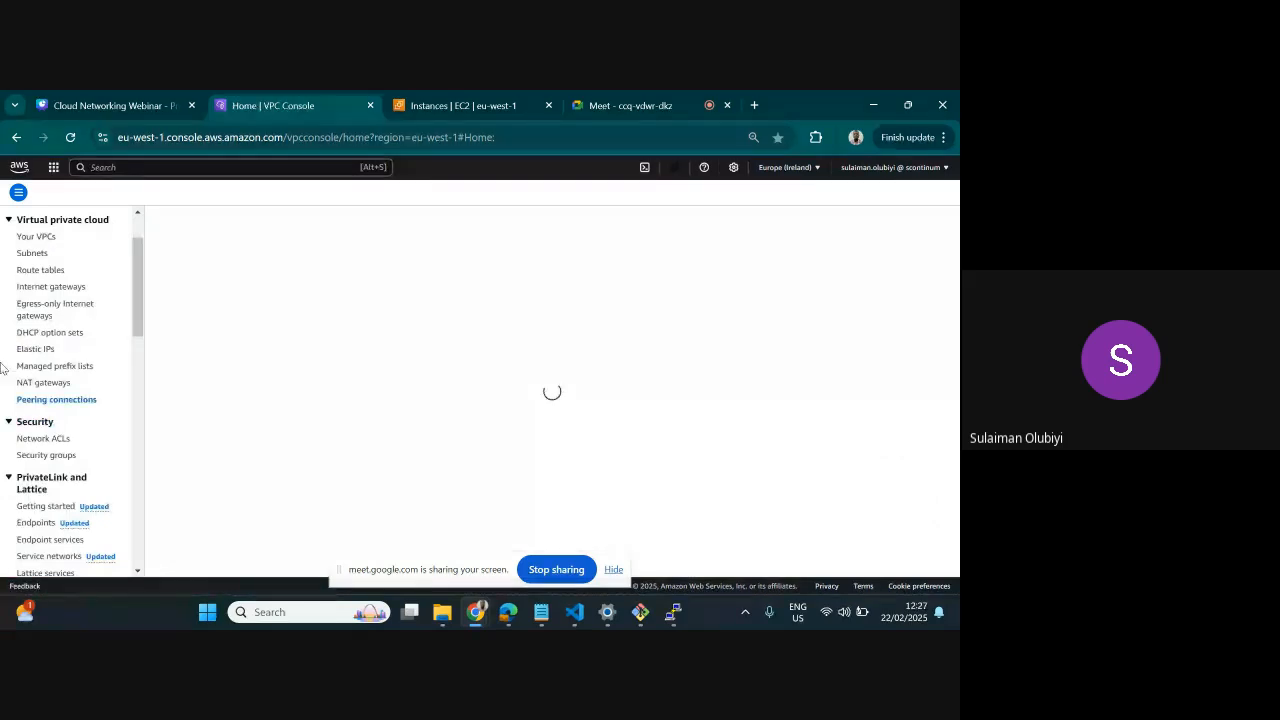
click(45, 272)
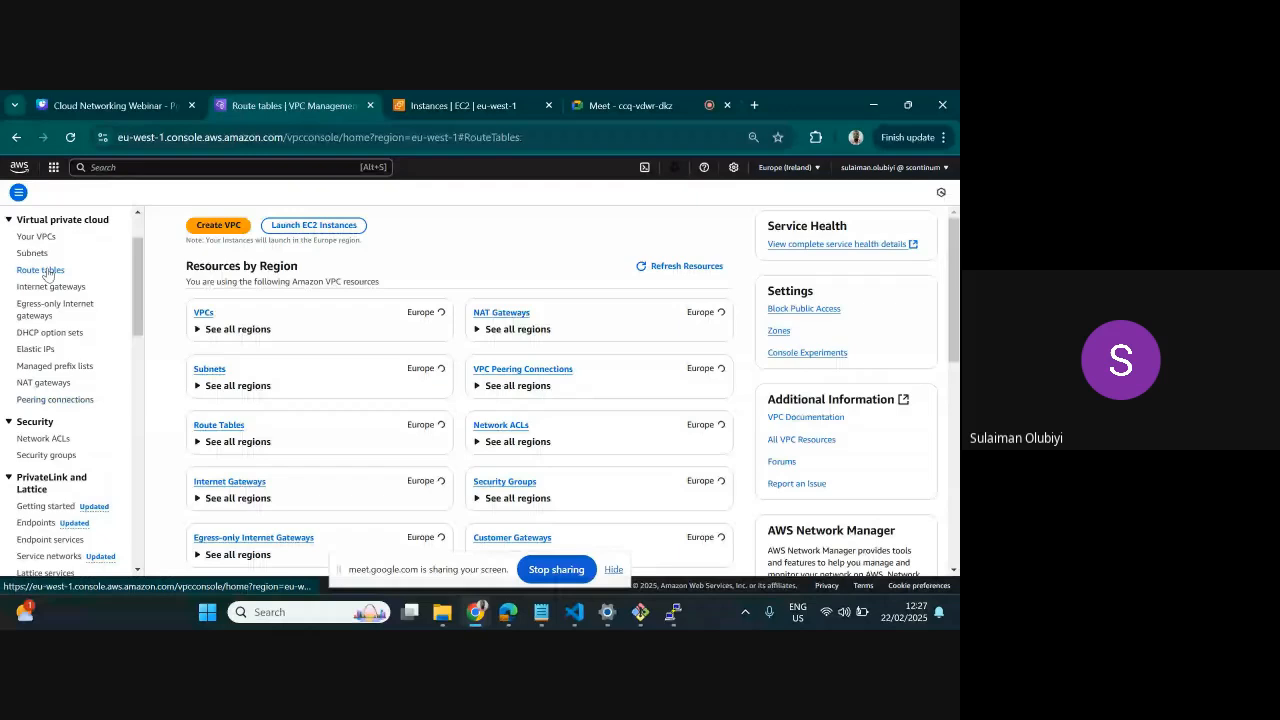
click(168, 355)
click(168, 355)
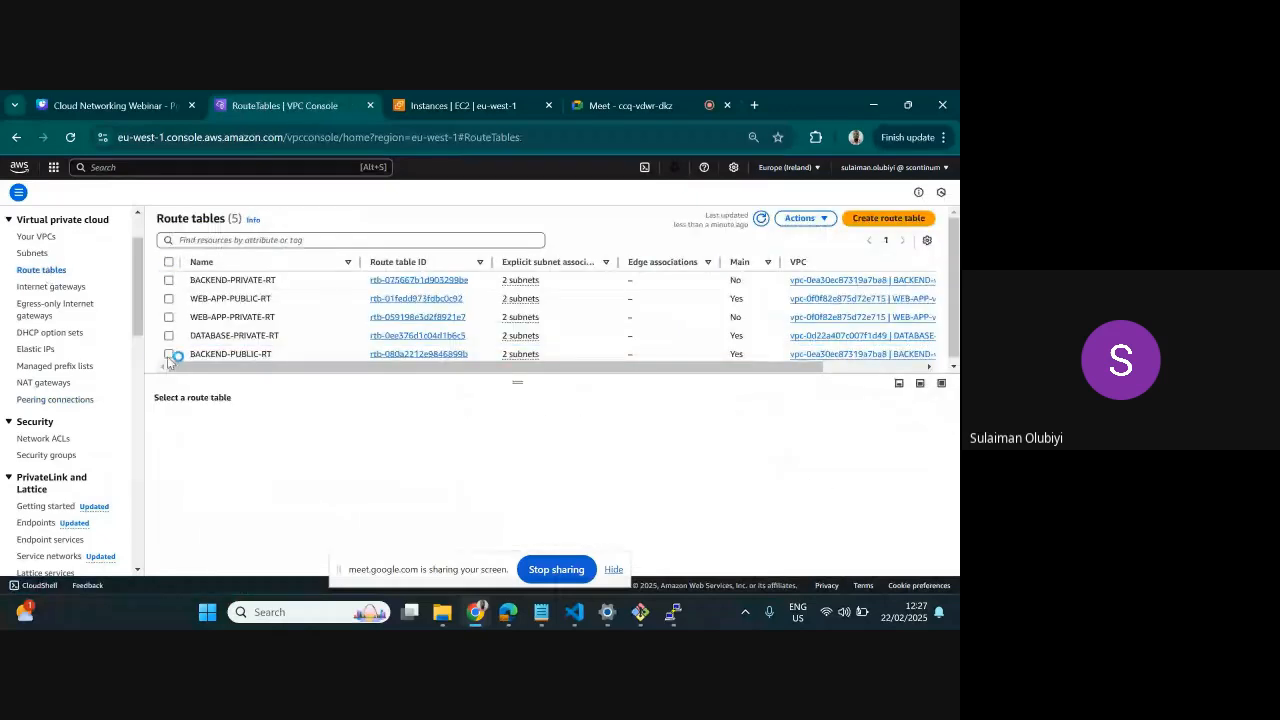
click(168, 355)
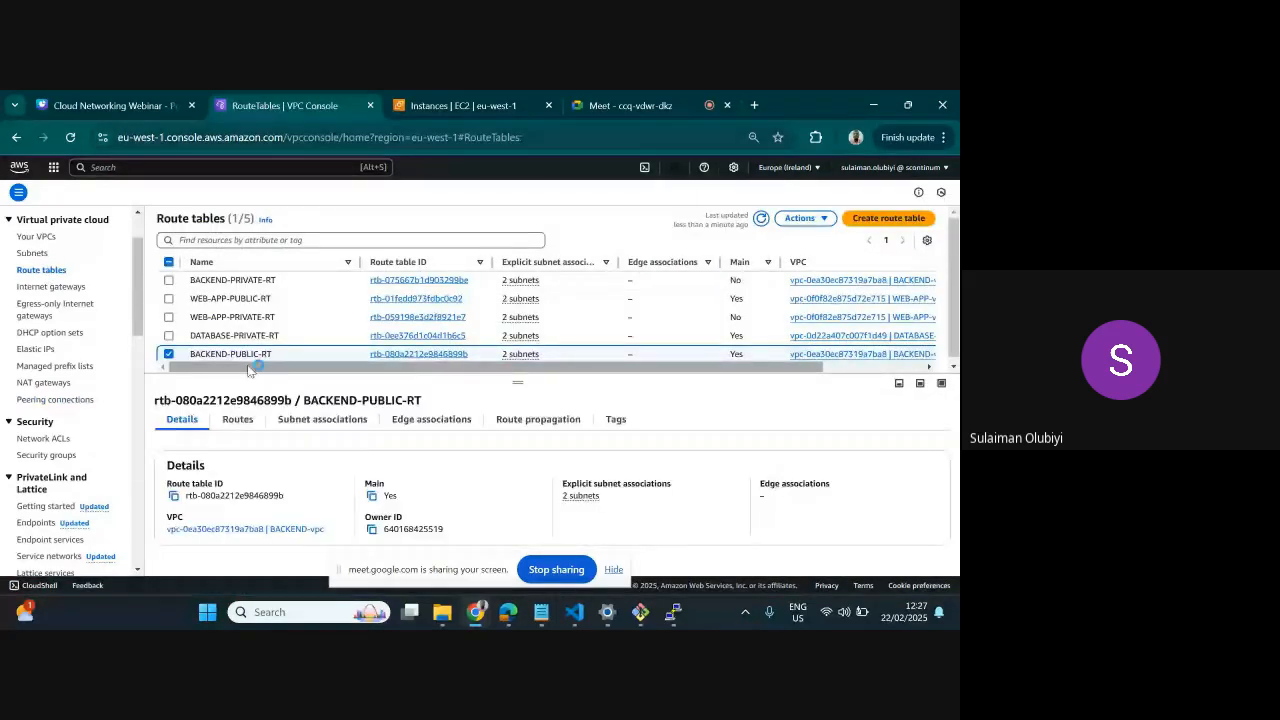
click(237, 419)
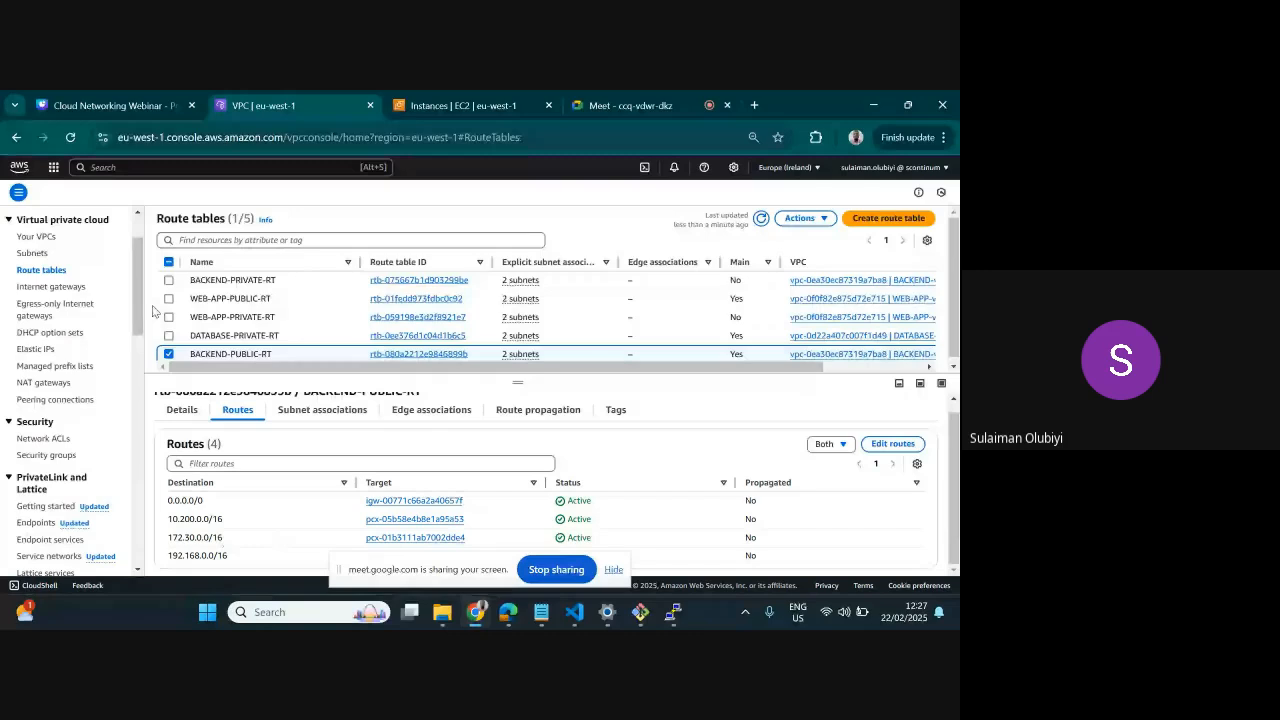
click(169, 354)
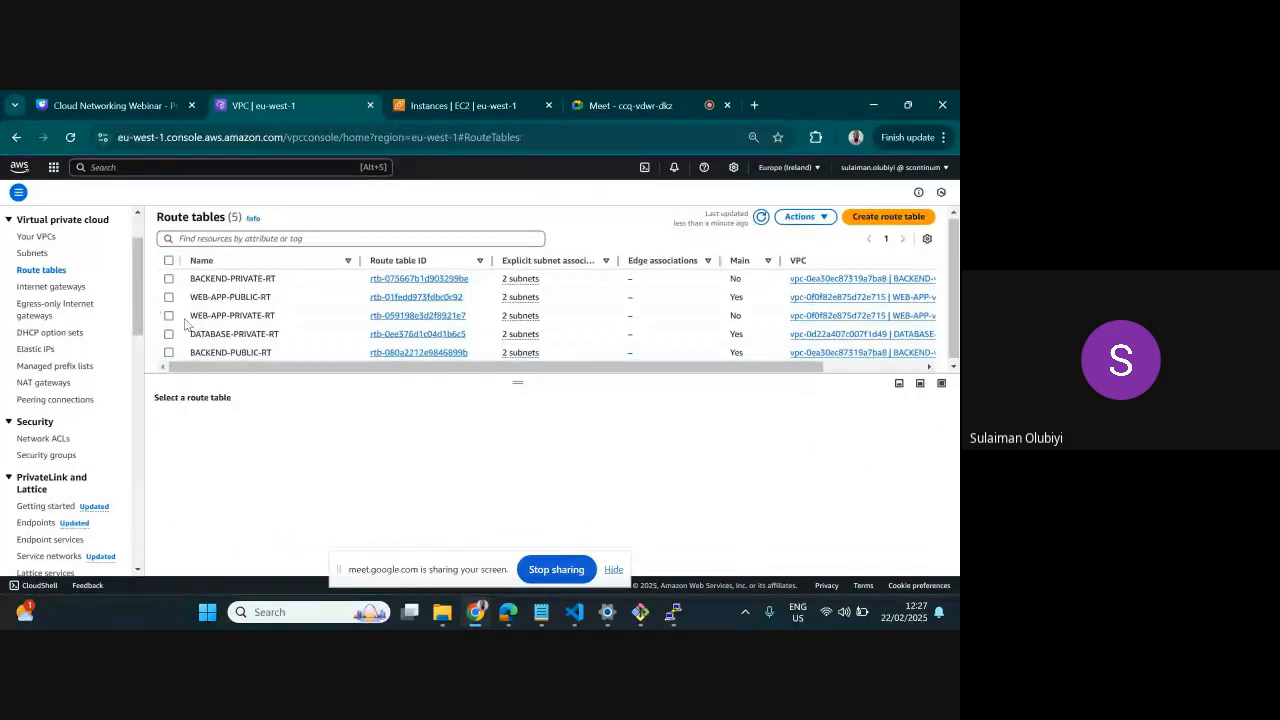
click(188, 334)
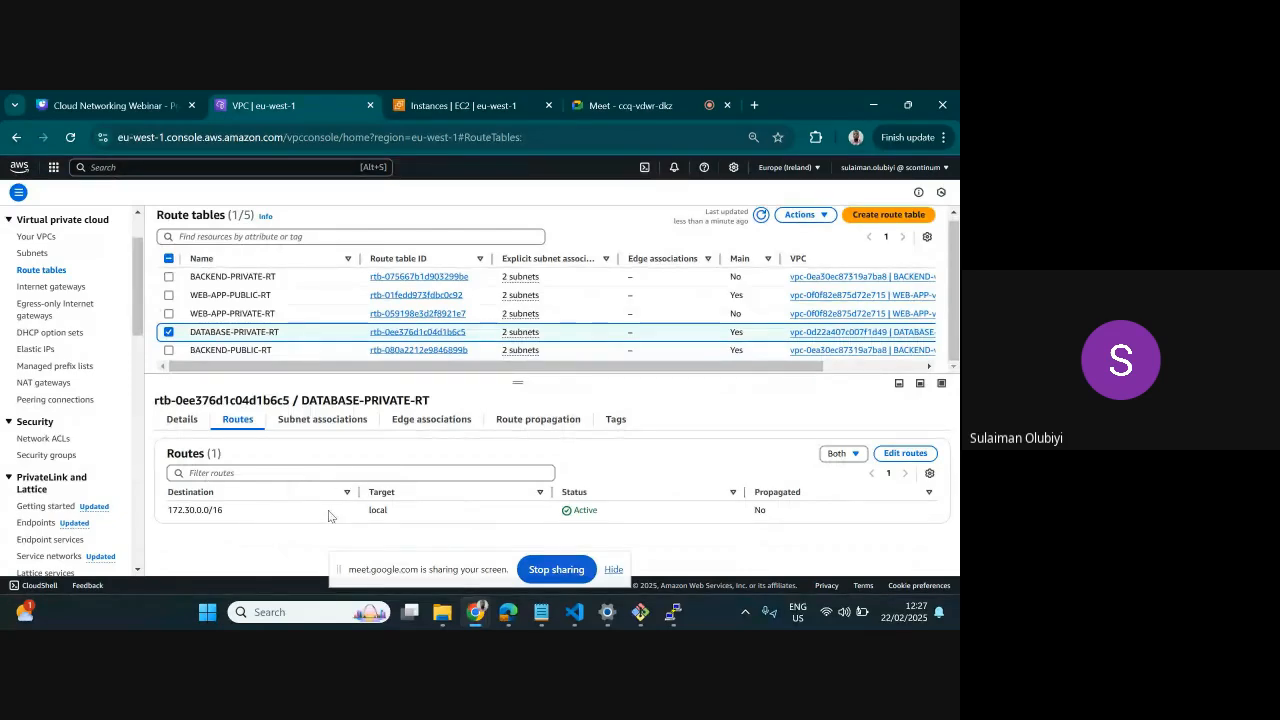
Recheck DATABASE-SERVER's status in the refreshed EC2 instances list, and rerun the ping to 172.30.2.62 in the backend server's PuTTY session
click(496, 111)
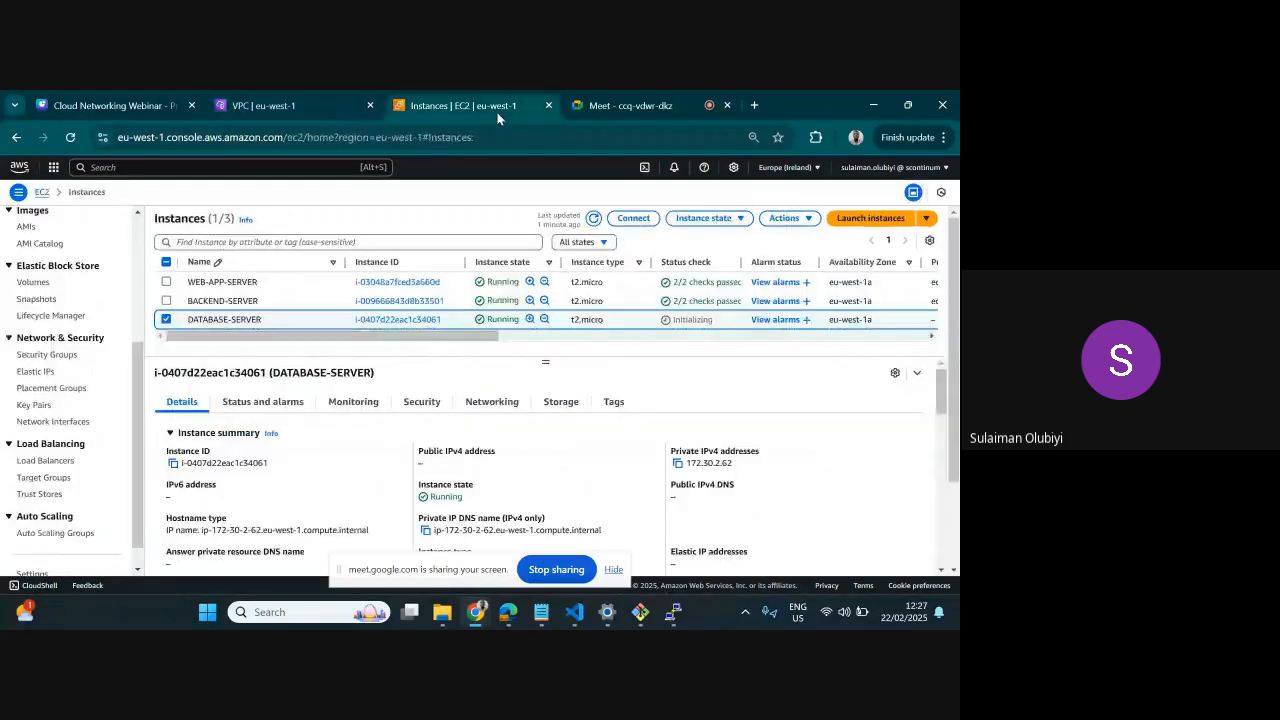
click(594, 218)
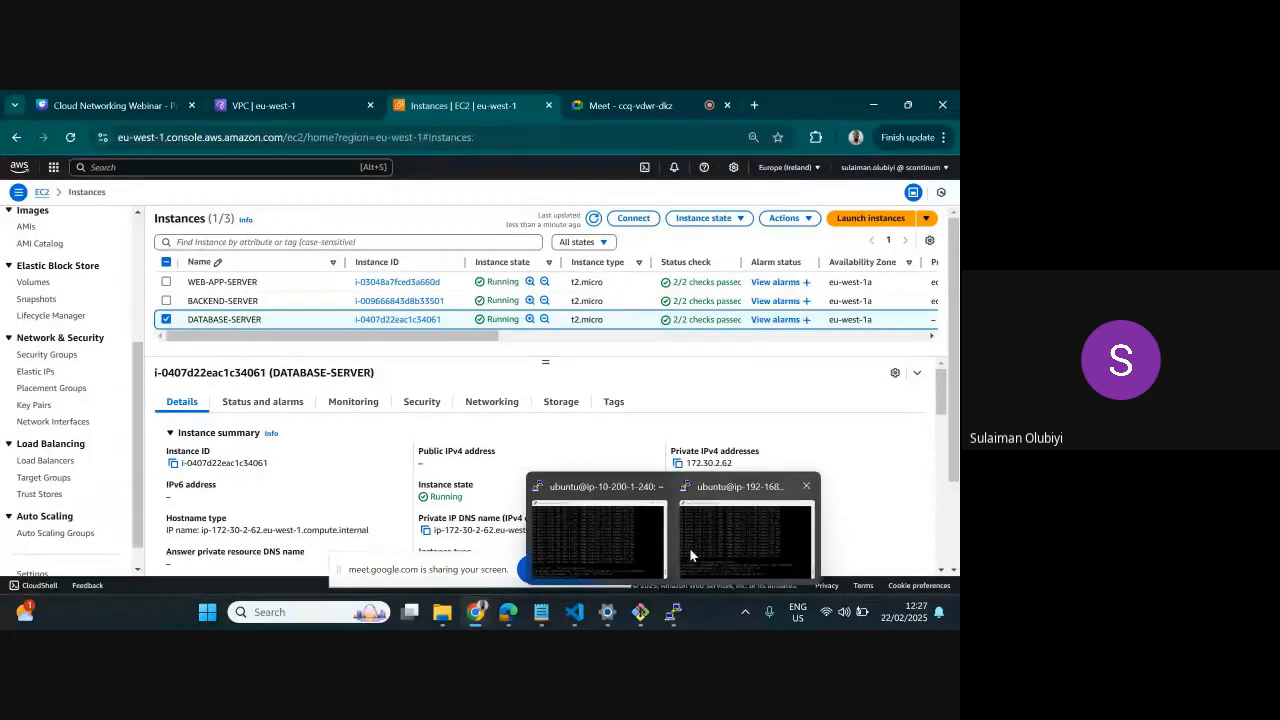
click(682, 552)
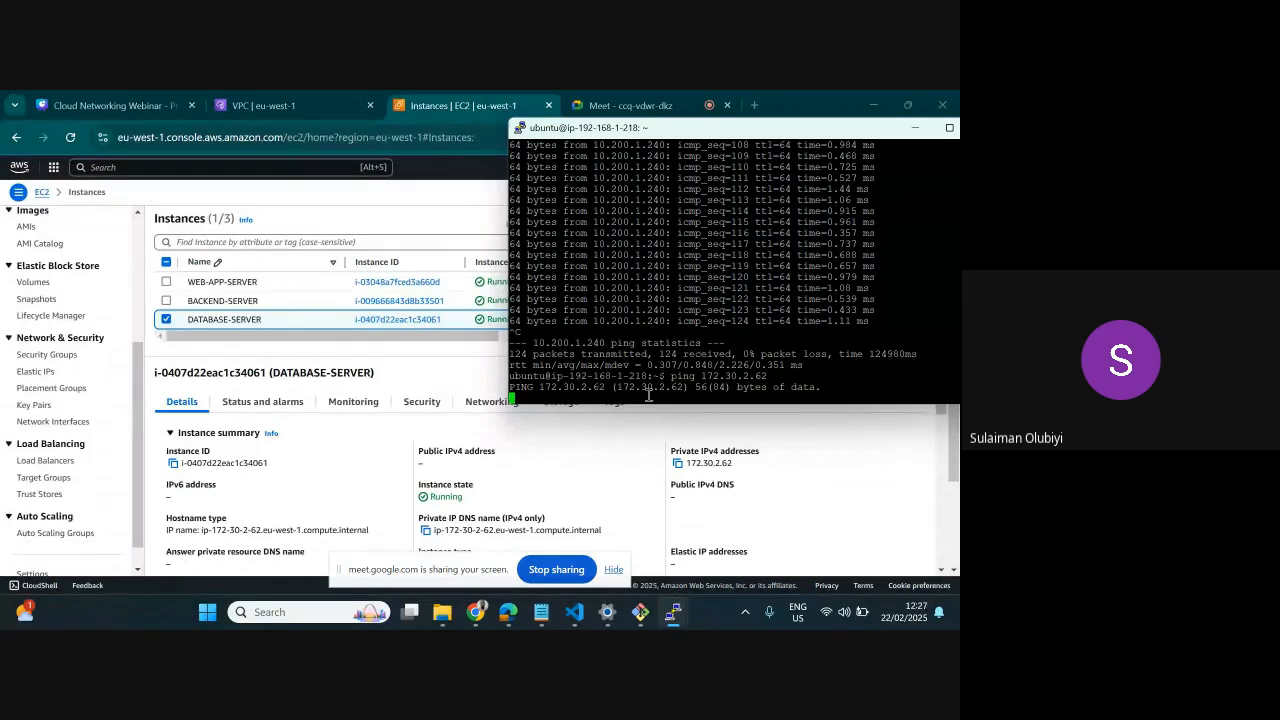
key(ctrl+c)
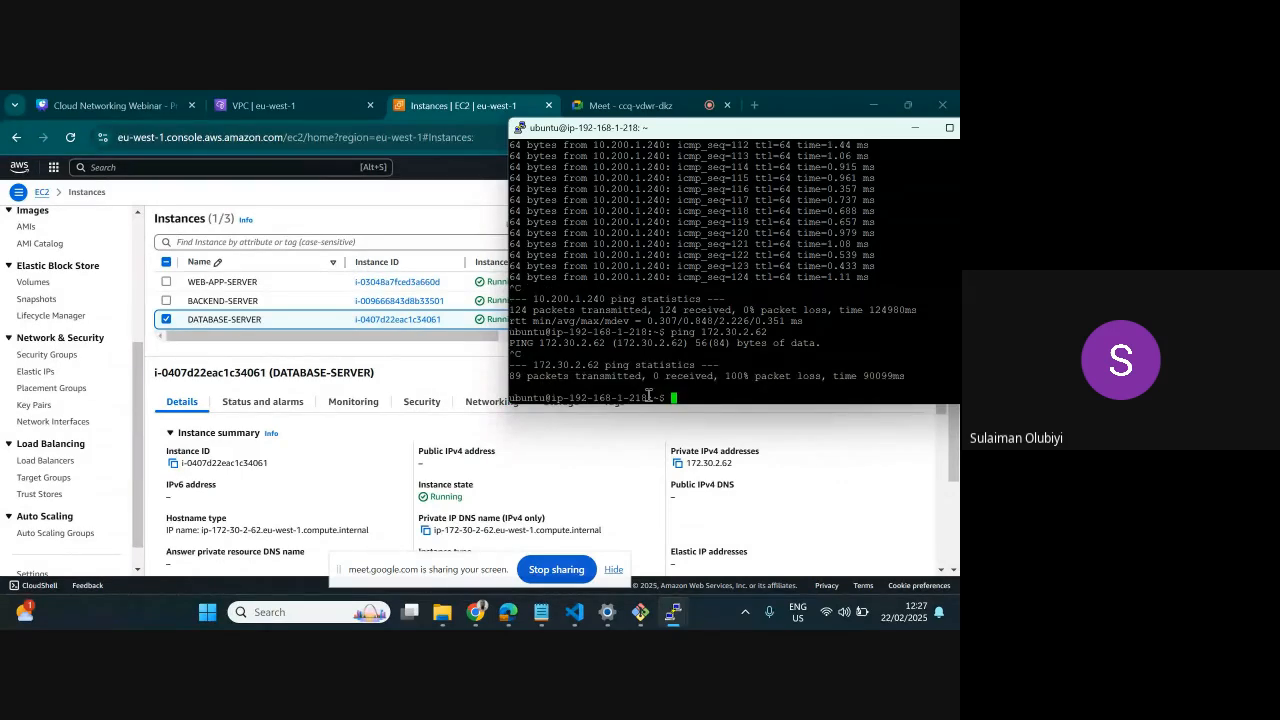
key(Up)
key(Return)
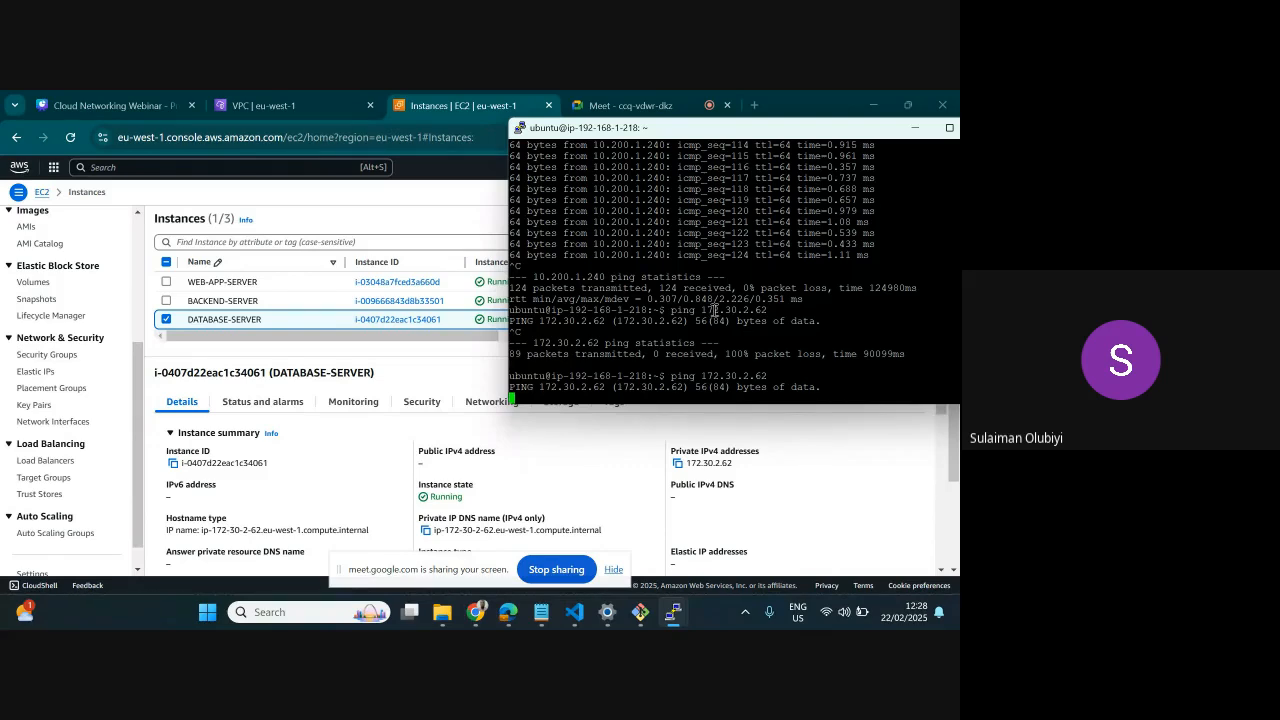
key(ctrl+c)
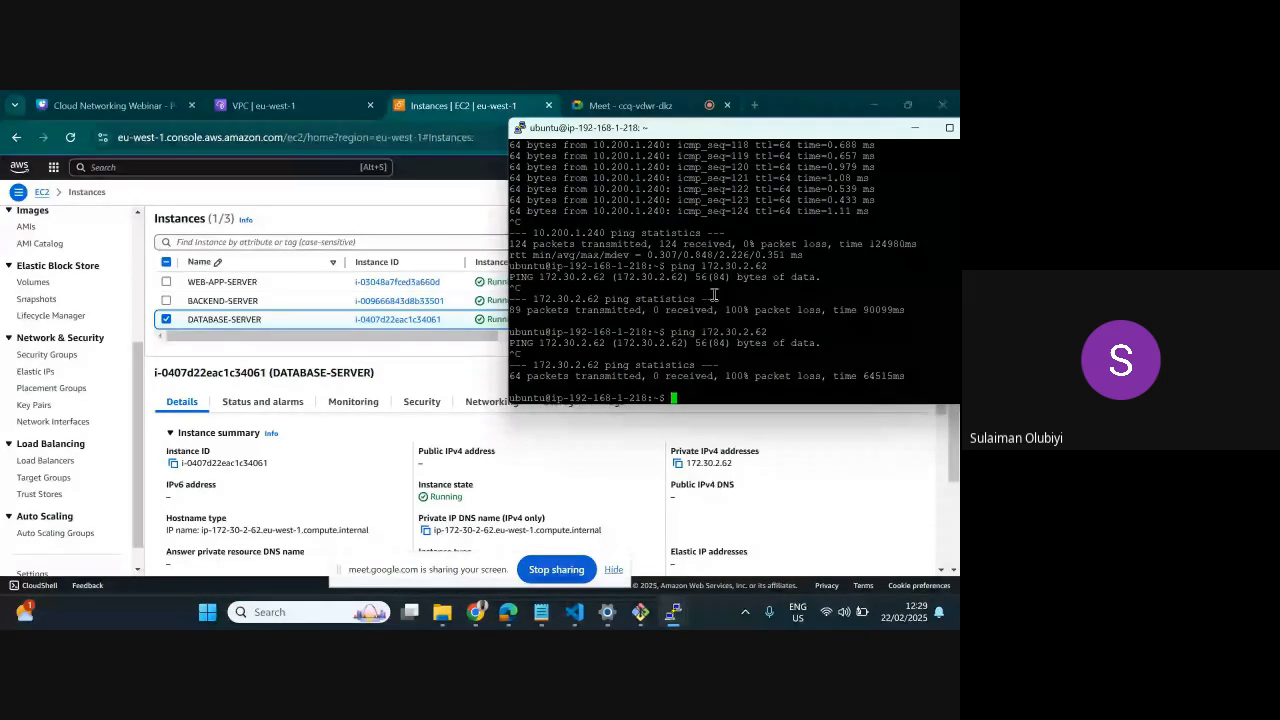
click(915, 129)
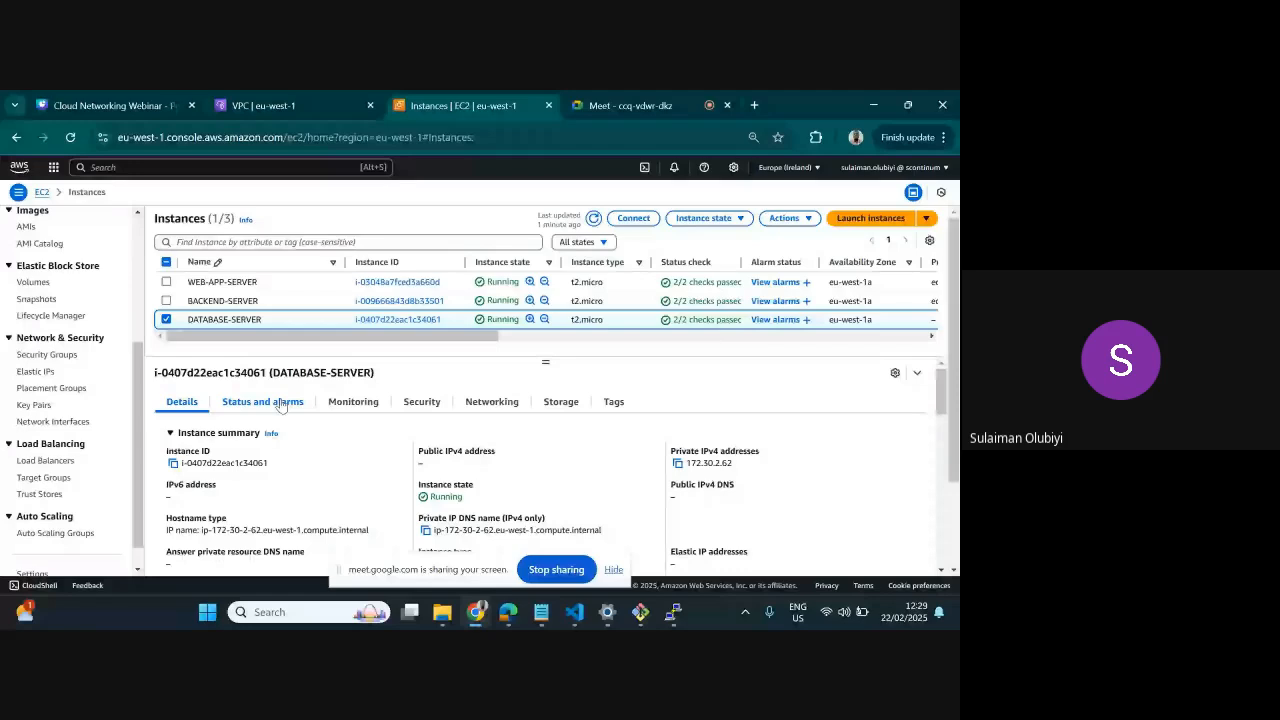
Add a route for 192.168.0.0/16 to DATABASE-PRIVATE-RT, targeting the peering connection PEER BACKEND_TO_DATABASE, and save the changes
click(292, 110)
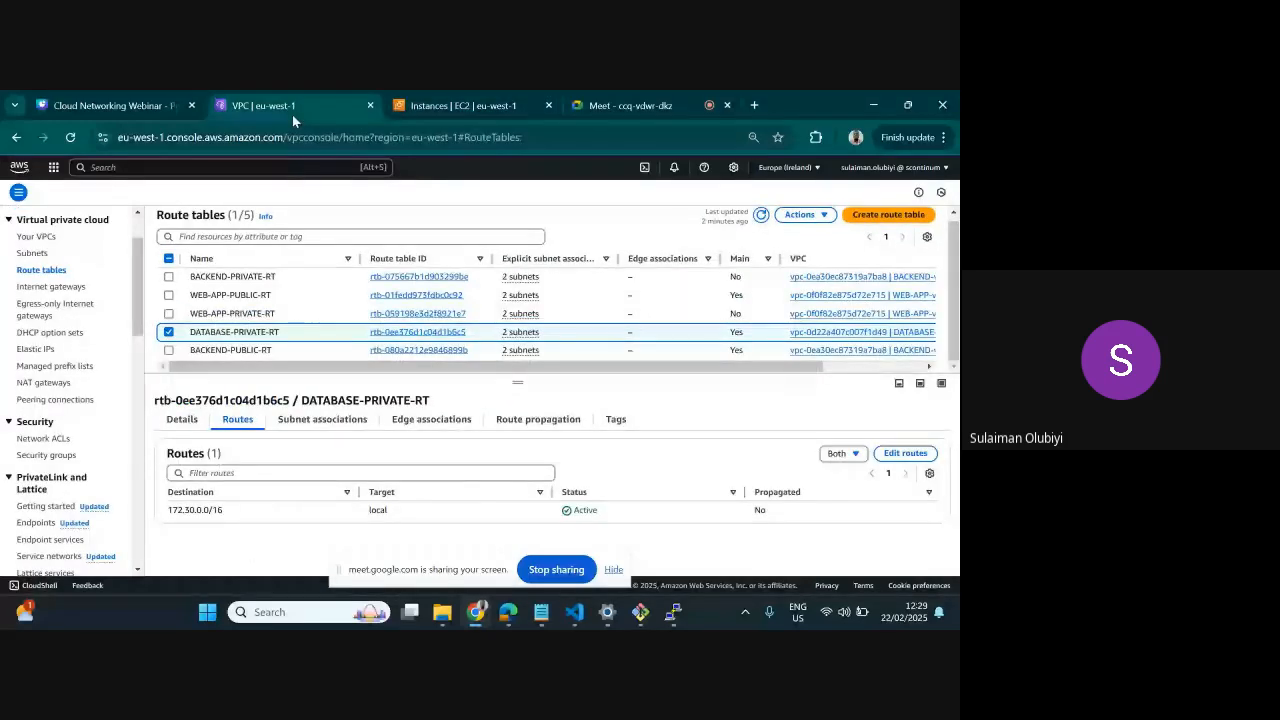
click(905, 454)
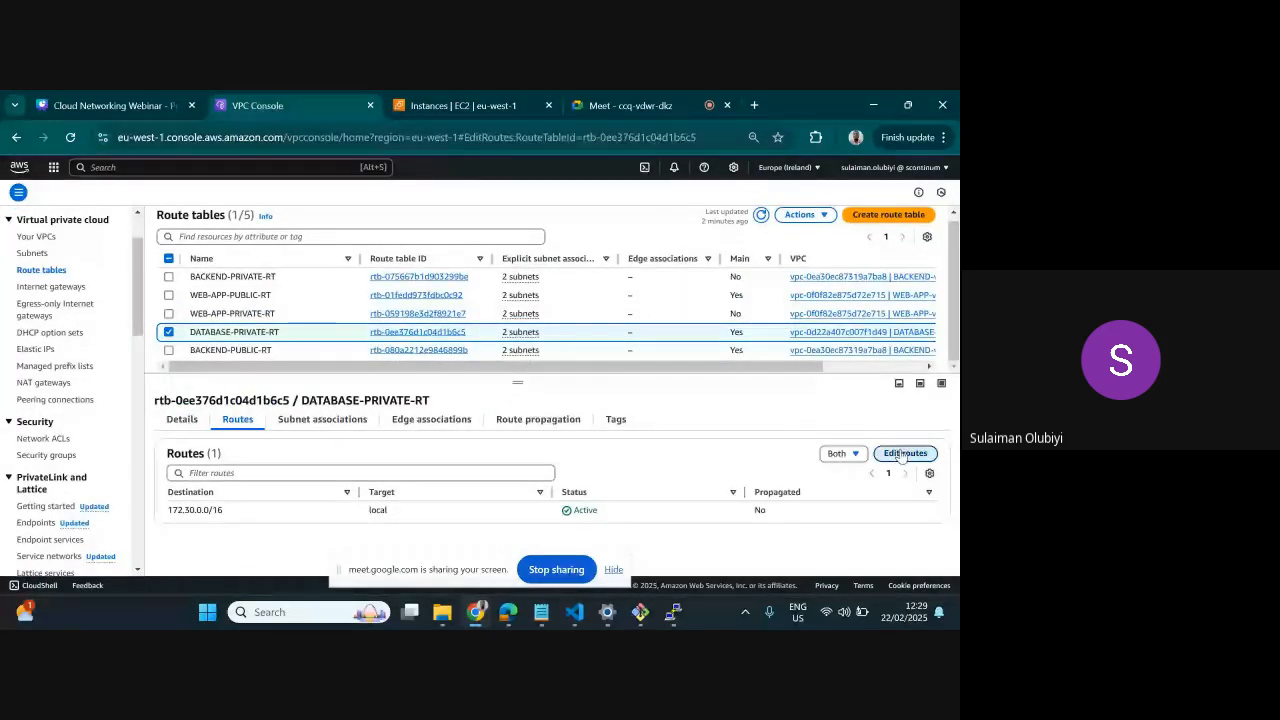
click(83, 317)
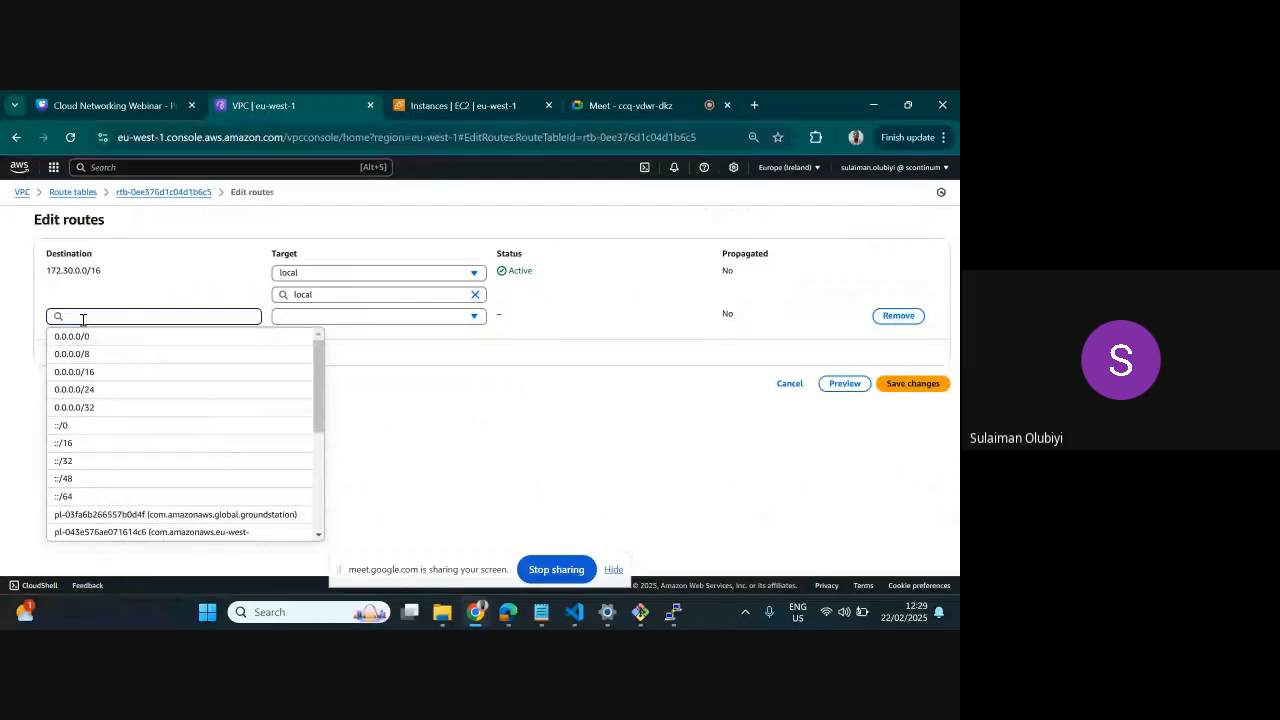
text(18)
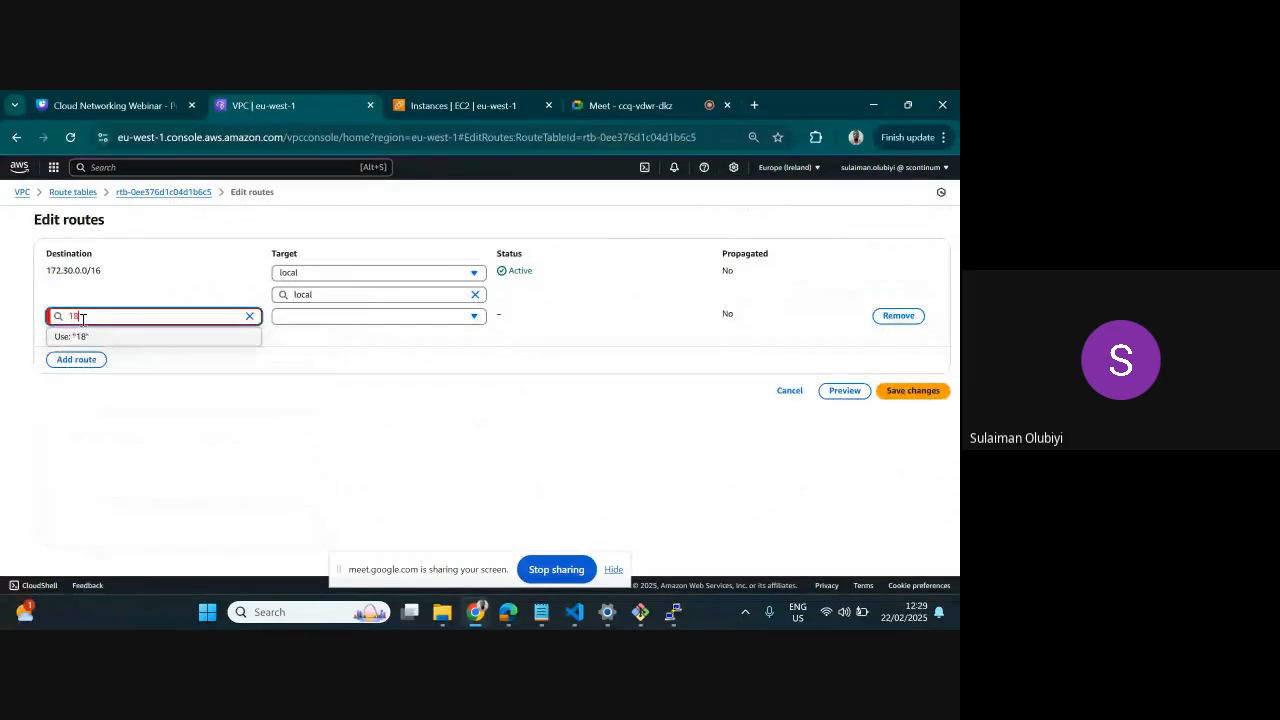
text(2.168.)
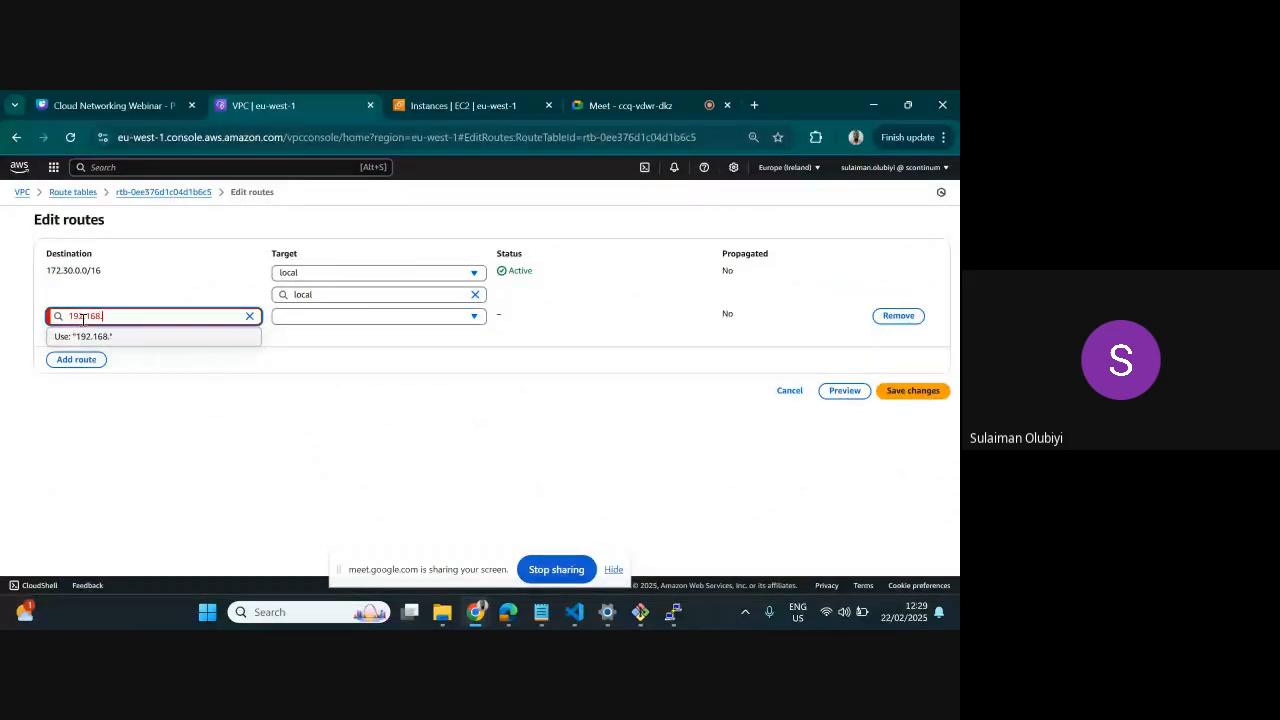
text(0.0/16)
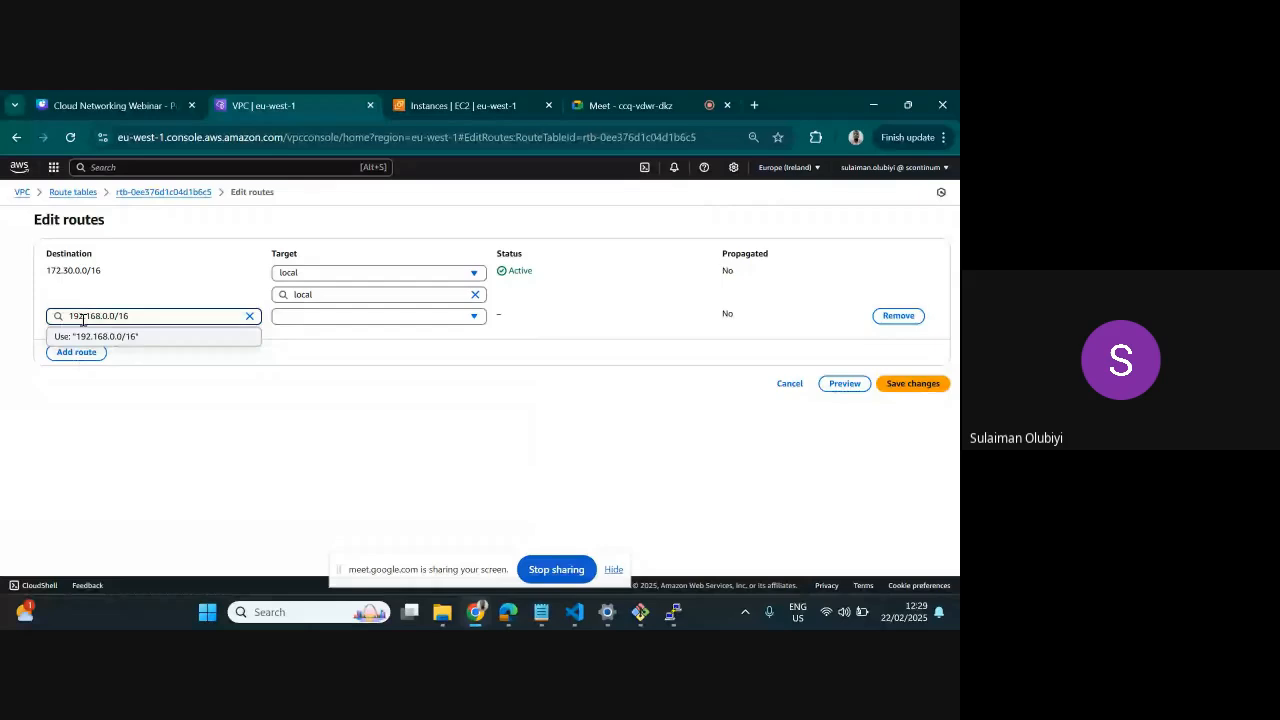
click(112, 340)
click(357, 321)
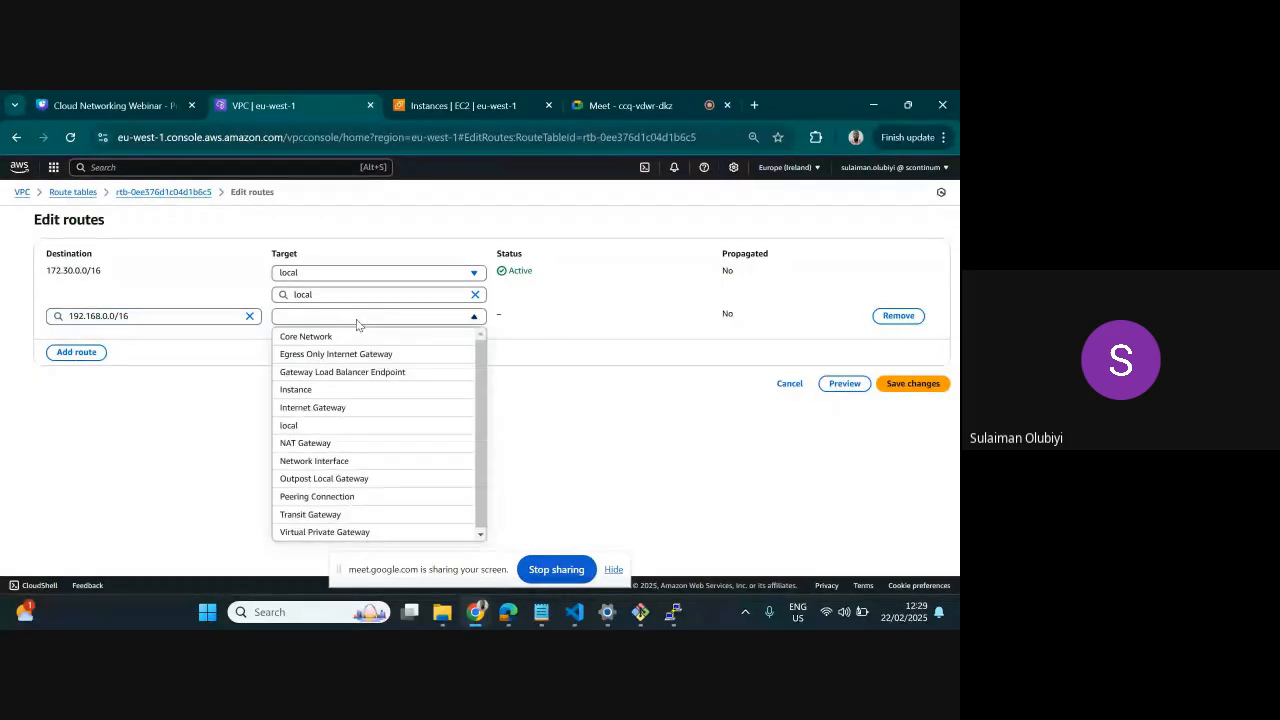
click(350, 497)
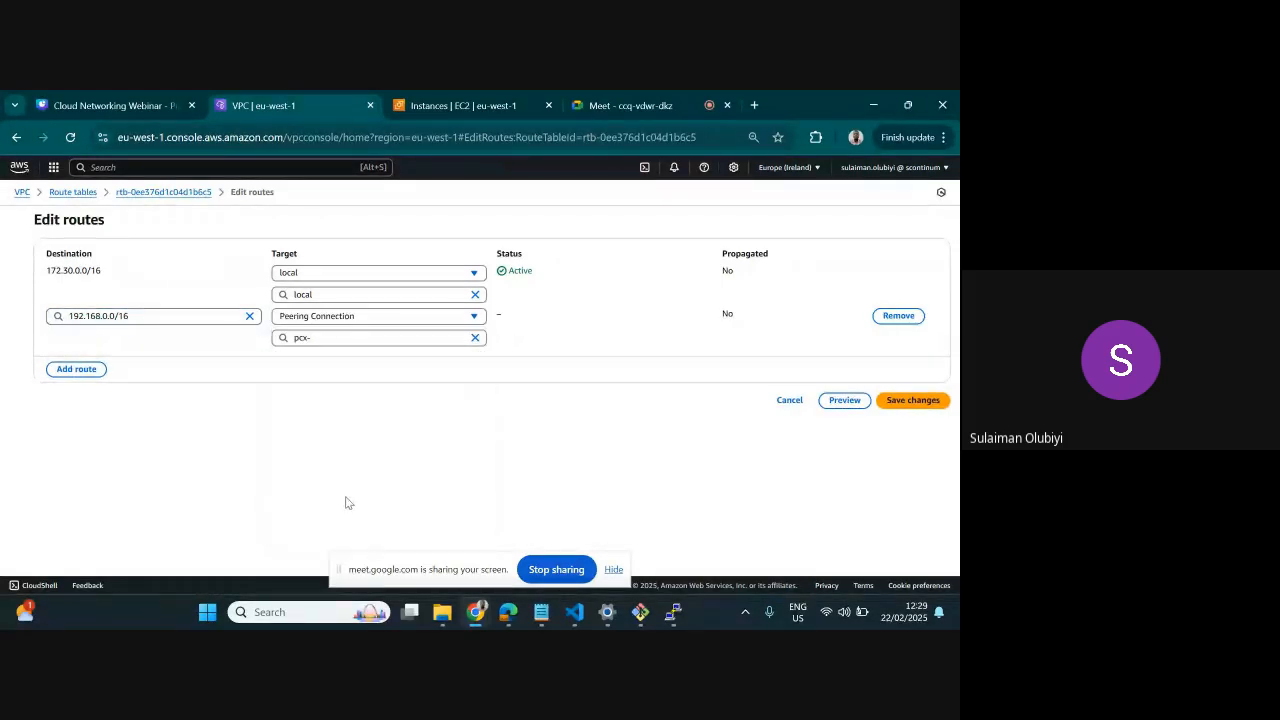
click(394, 335)
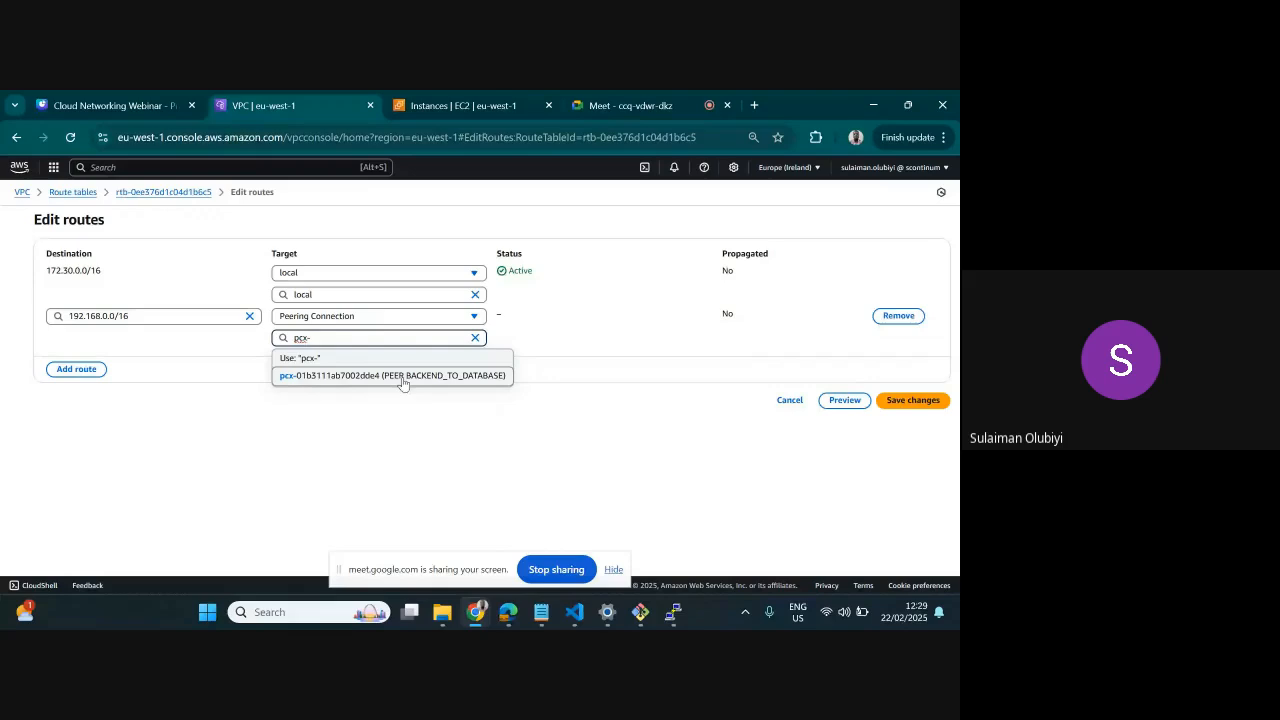
click(404, 383)
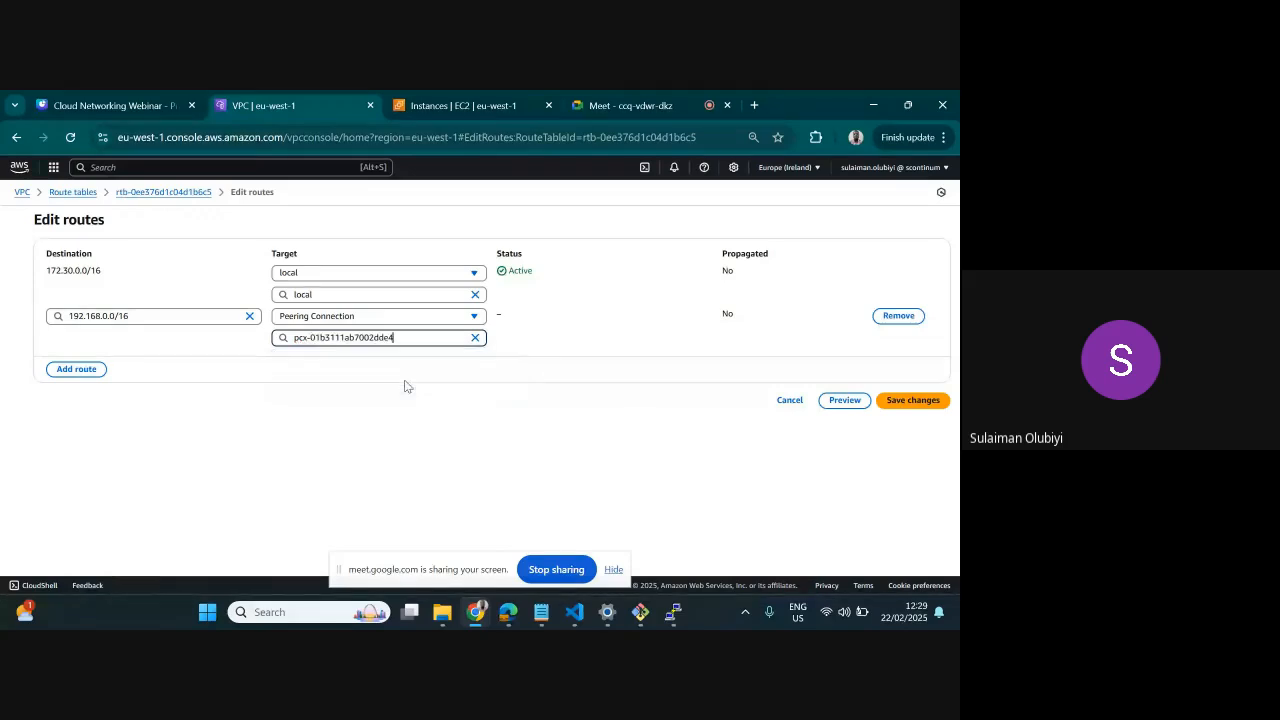
click(890, 401)
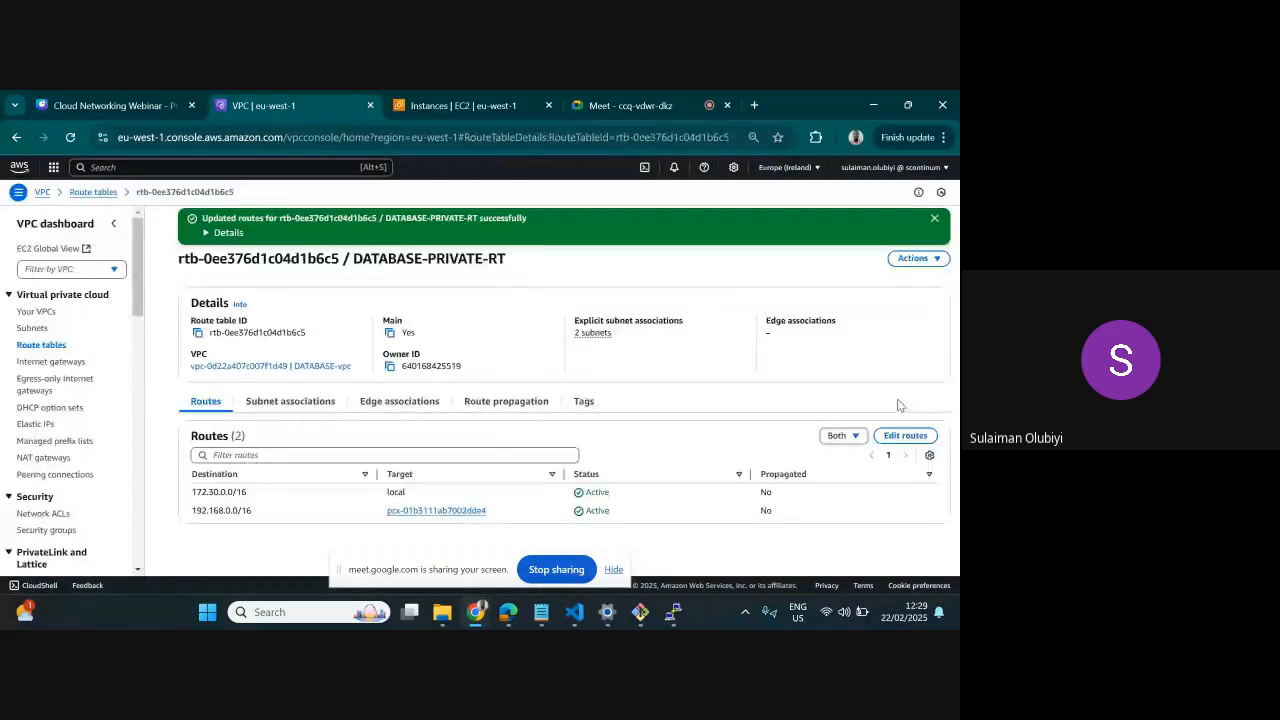
Switch to the backend server's PuTTY session, ping 172.30.2.62 once more, and stop the ping after about a minute
click(673, 612)
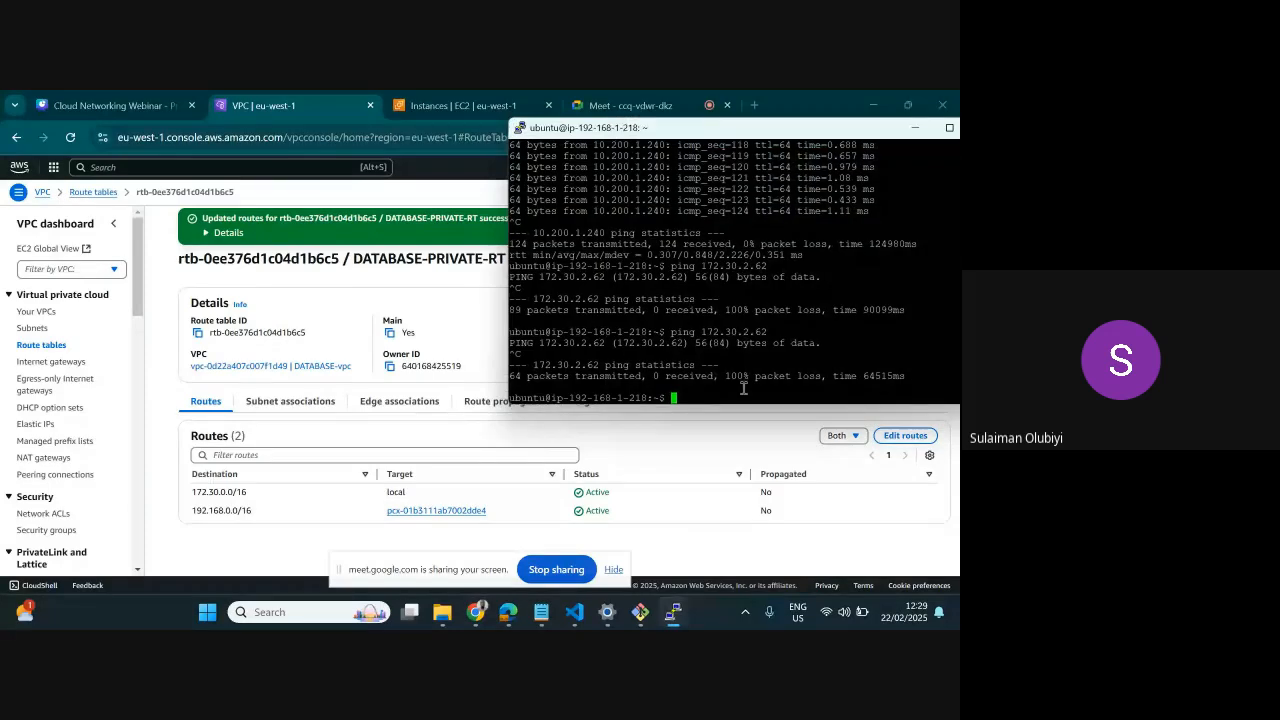
key(Up)
key(Return)
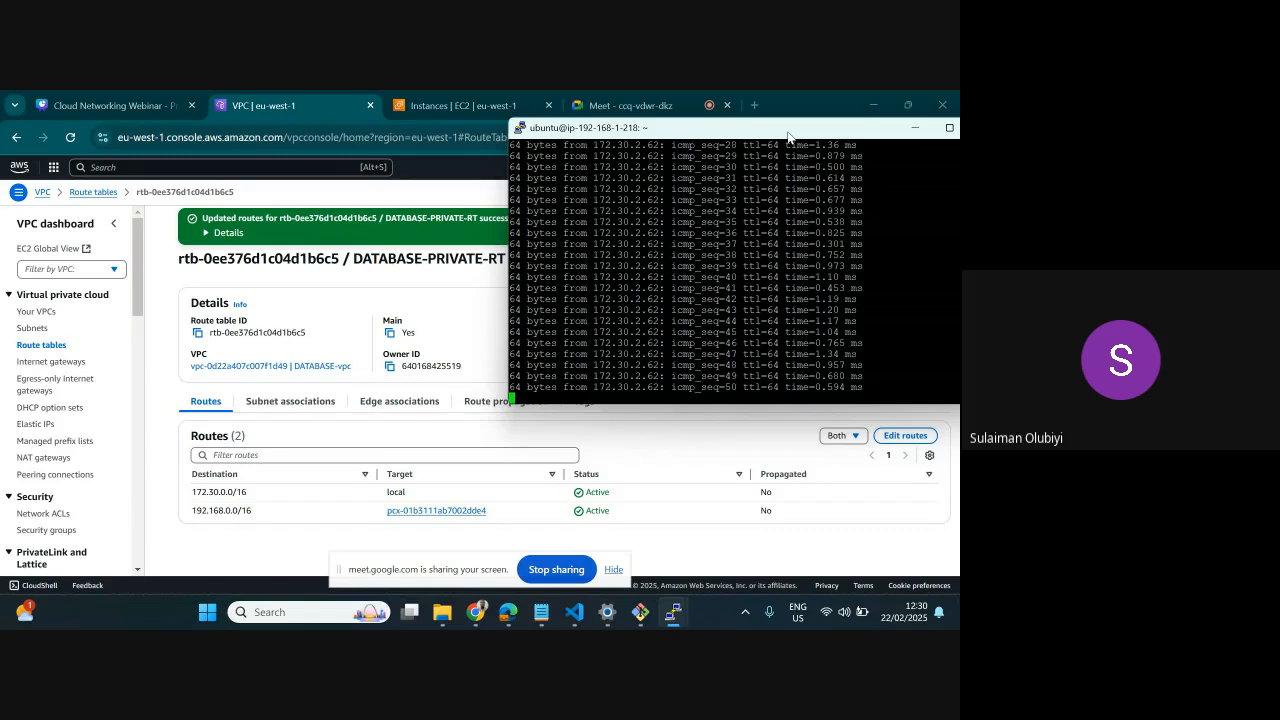
drag(788, 137, 681, 137)
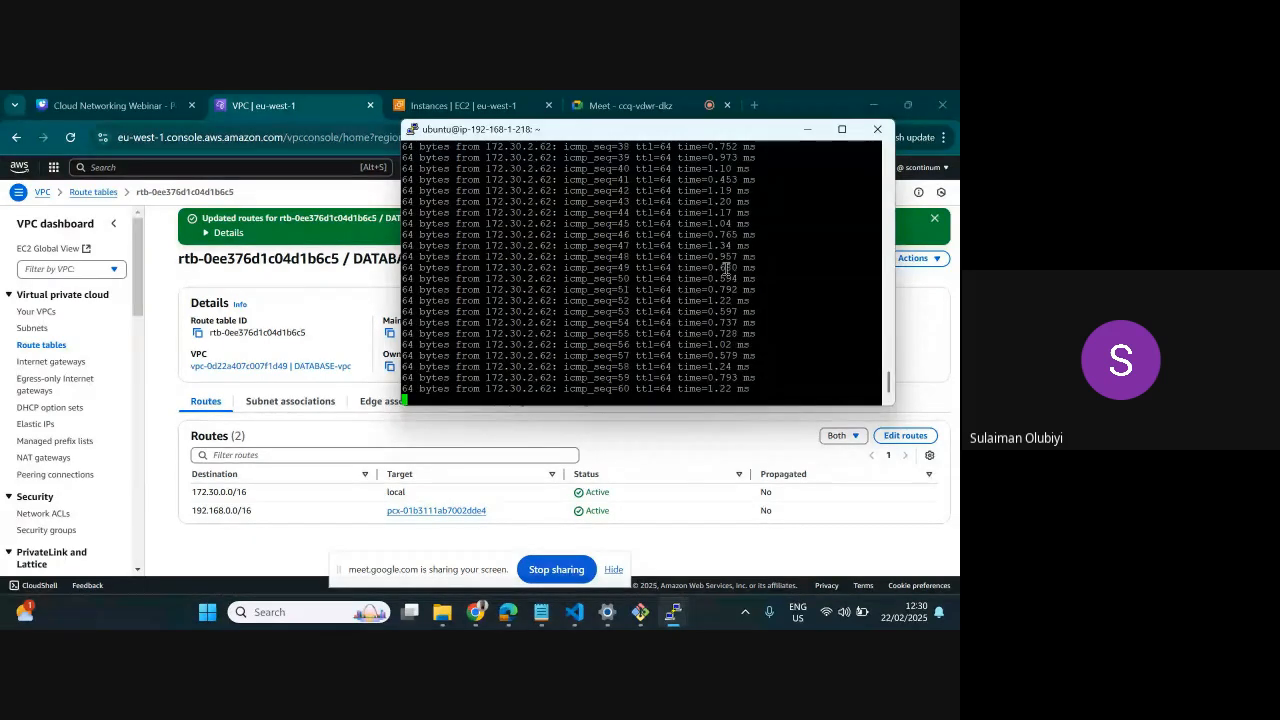
key(ctrl+c)
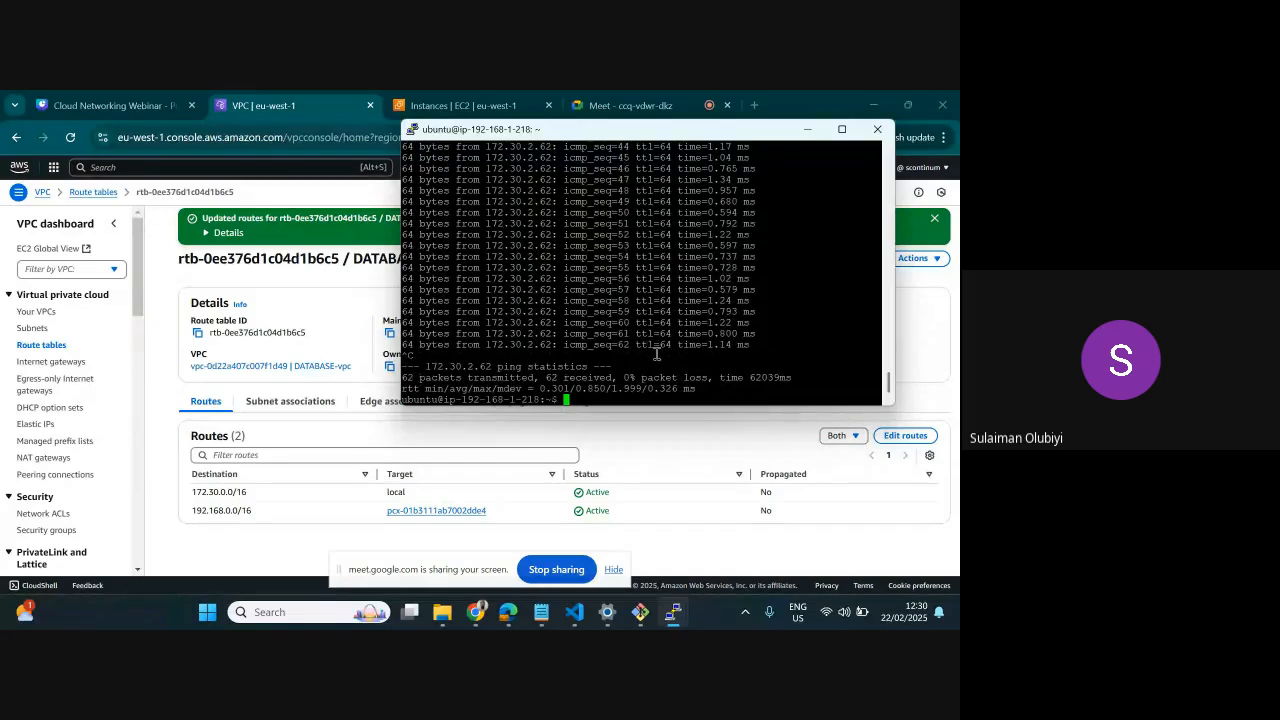
Test port 22 on the database server with telnet 172.30.2.62 22 from the backend server, and close the connection
text(telnet)
drag(428, 367, 491, 363)
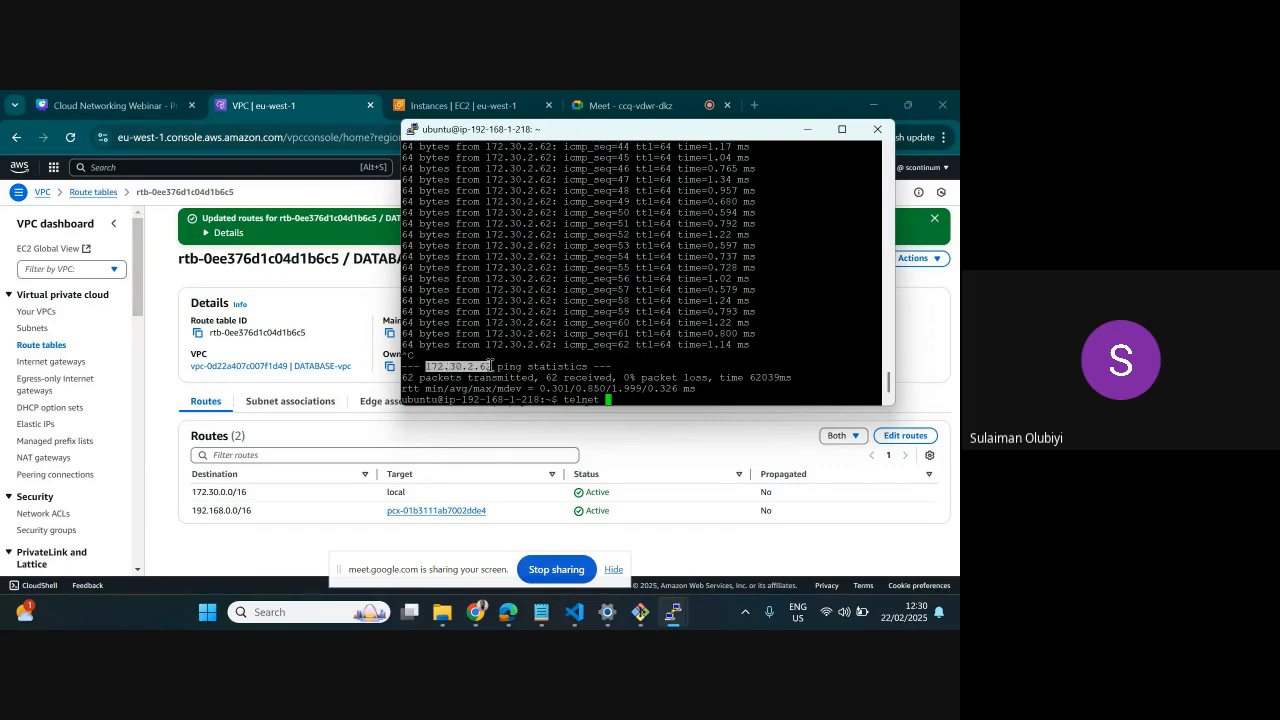
right_click(663, 385)
key(Right)
text(22)
key(Return)
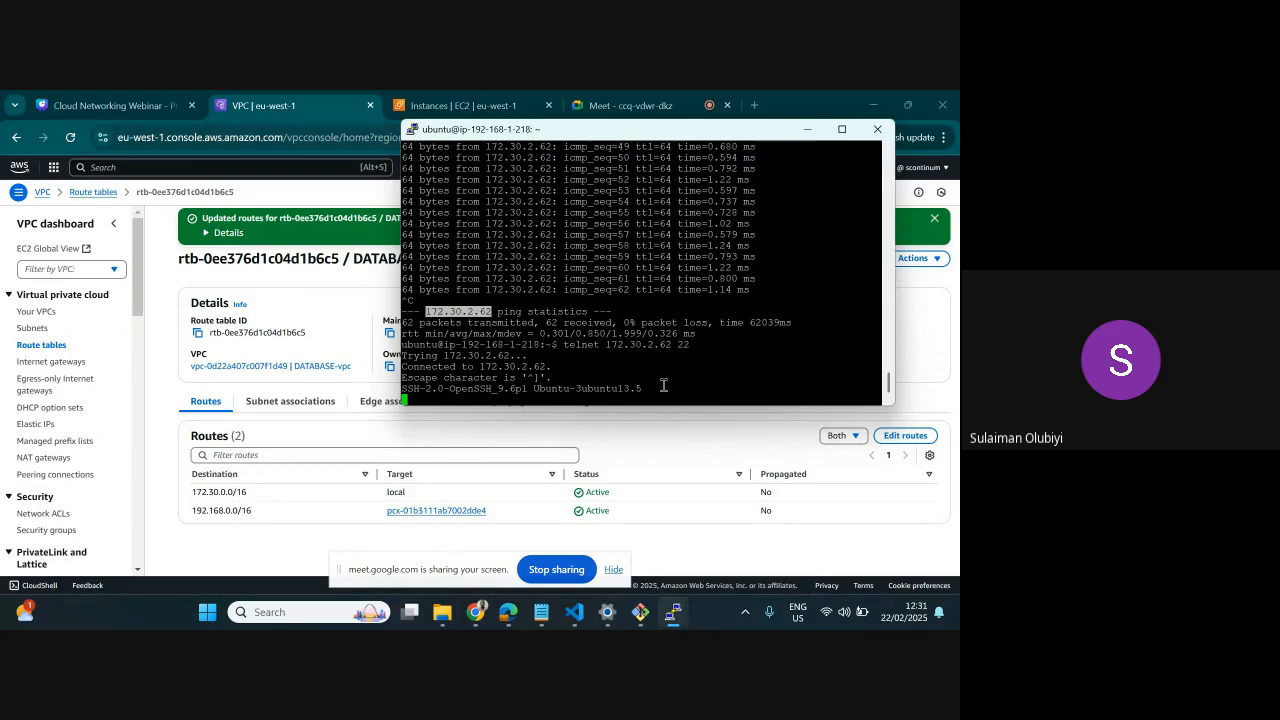
key(ctrl+c)
key(Return)
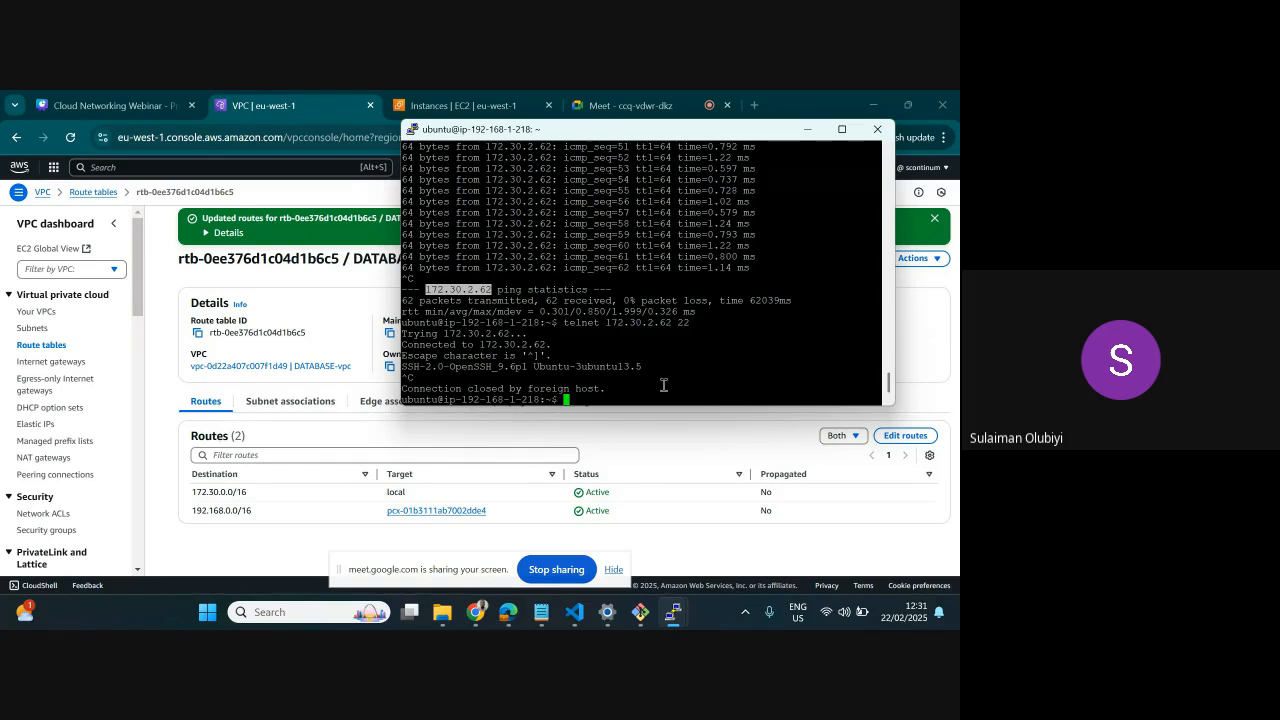
Switch to the Cloud Networking Webinar presentation in Chrome and show it full screen
click(137, 114)
click(908, 566)
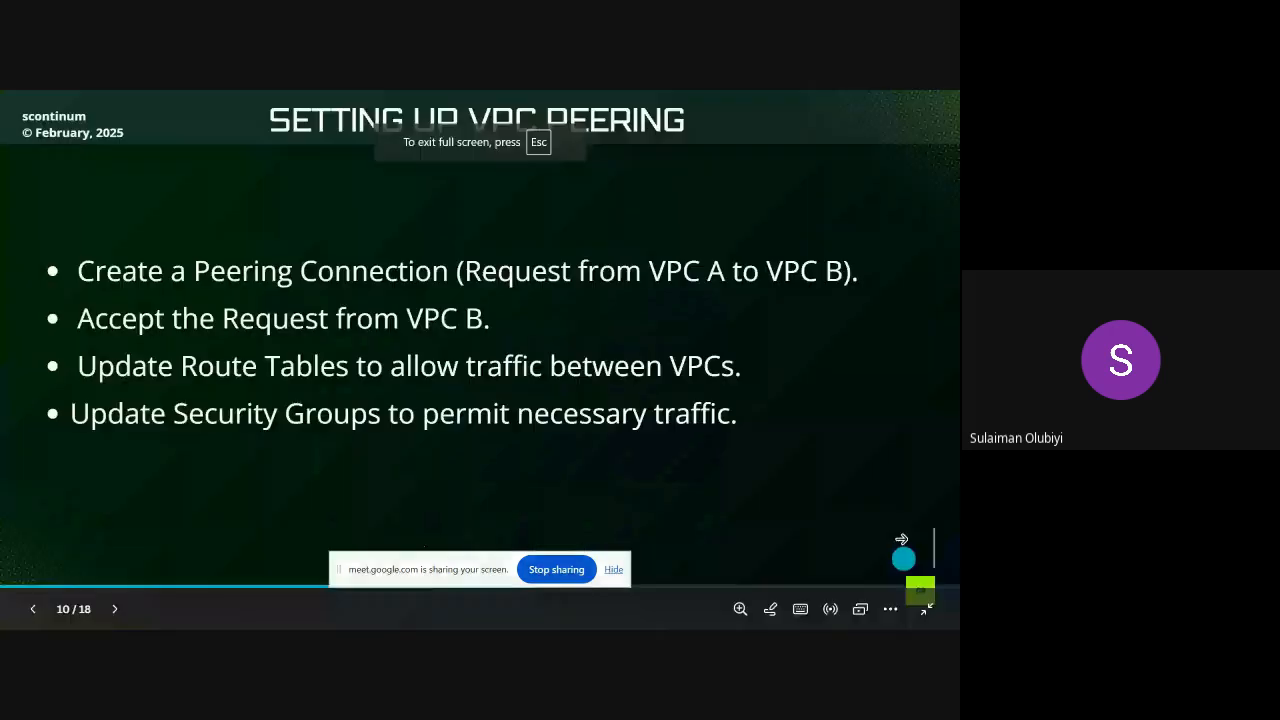